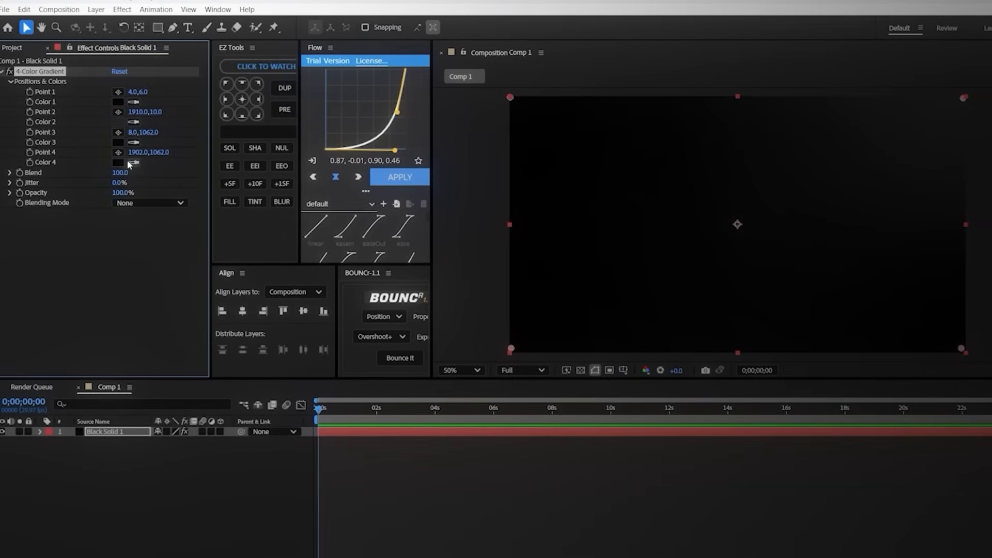
# Step: Set Color 3 of the solid's 4-Color Gradient to a very dark blue
pyautogui.click(114, 140)
pyautogui.moveTo(496, 230); pyautogui.dragTo(355, 229)
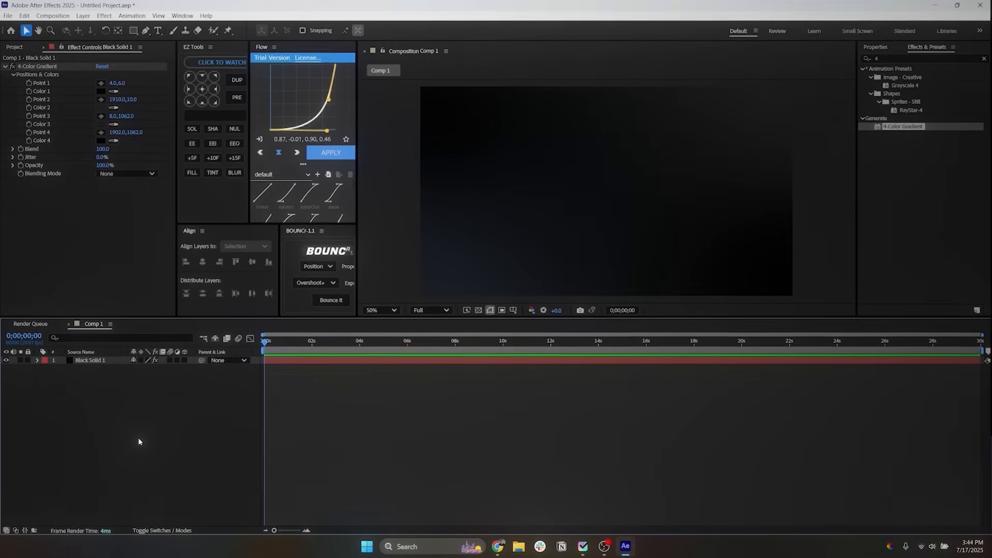
# Step: Add a shape layer and draw a circle about 462 px in diameter near the middle of the composition with the Ellipse tool
pyautogui.rightClick(138, 441)
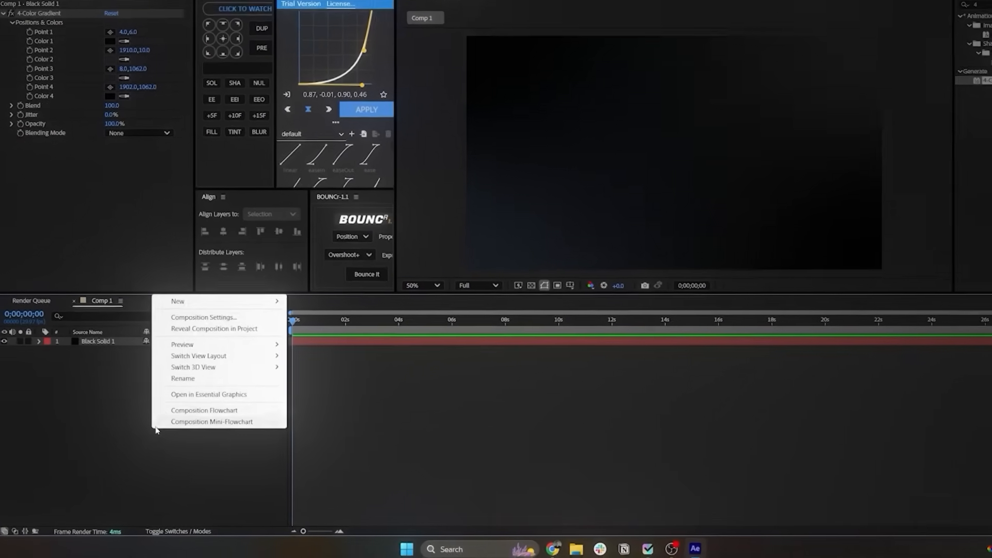
pyautogui.moveTo(162, 324)
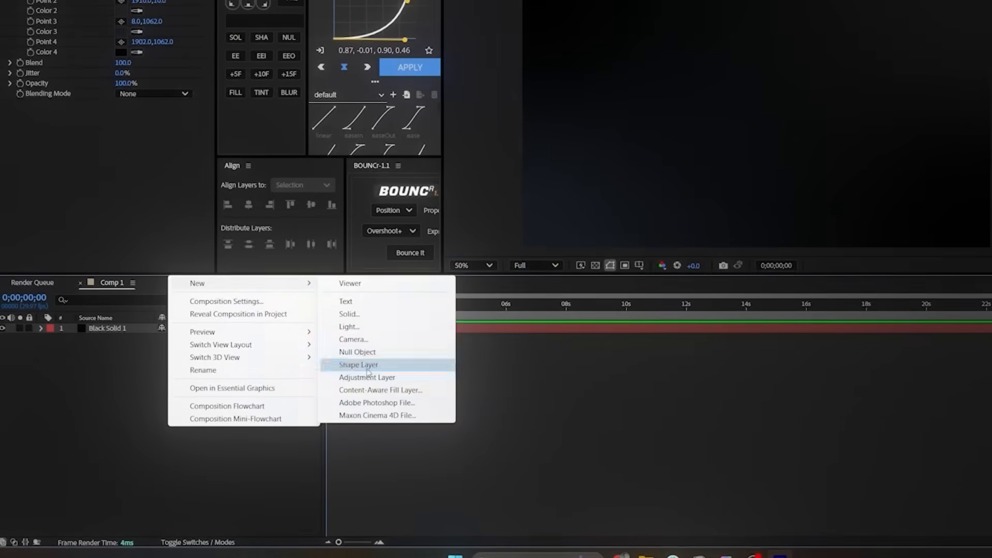
pyautogui.click(367, 371)
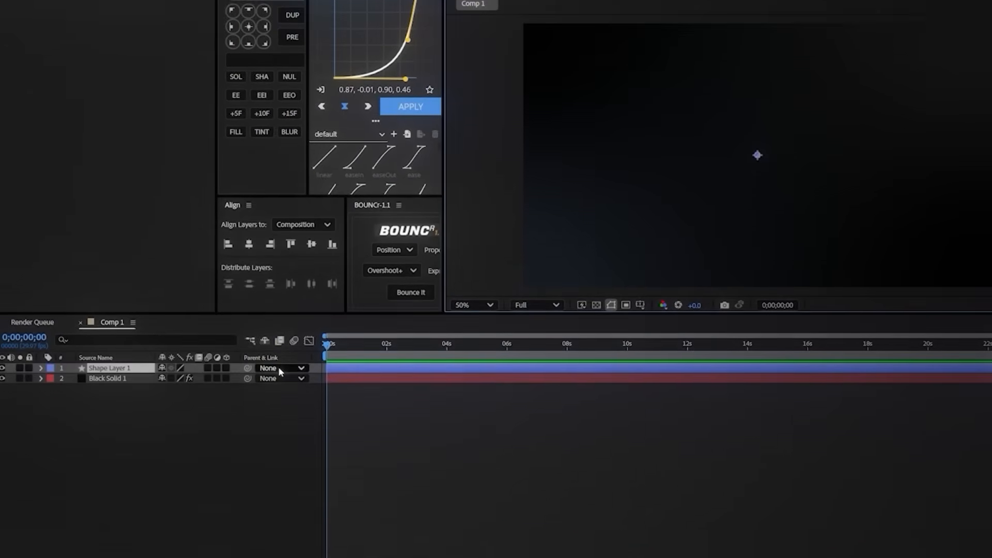
pyautogui.click(161, 17)
pyautogui.click(190, 51)
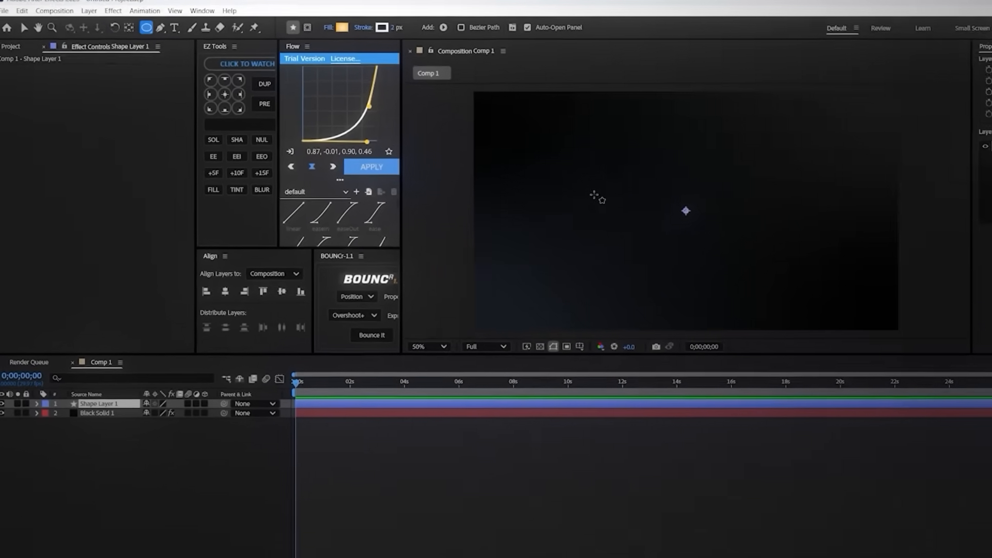
pyautogui.moveTo(695, 182); pyautogui.dragTo(780, 253)
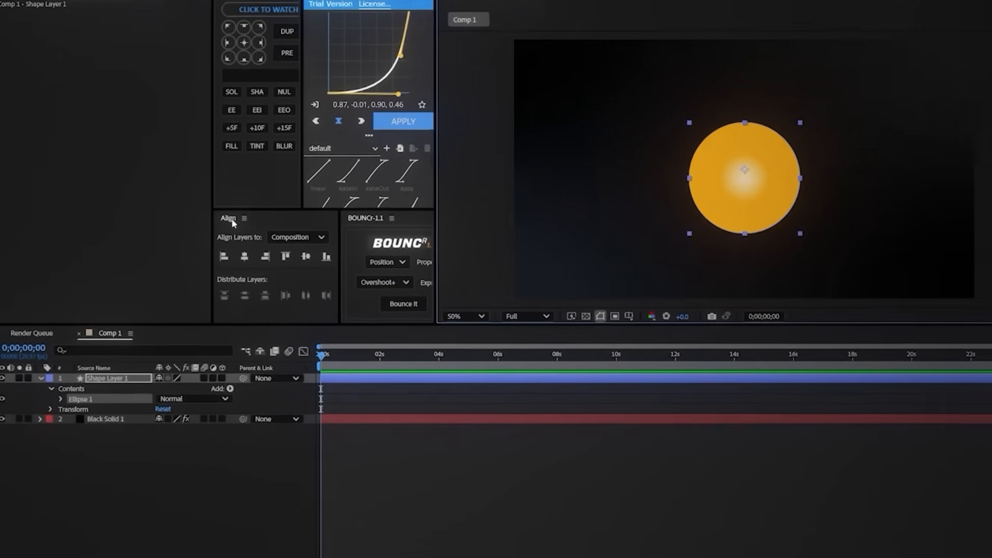
# Step: Center the circle's anchor point and align the circle to the middle of the composition
pyautogui.click(274, 301)
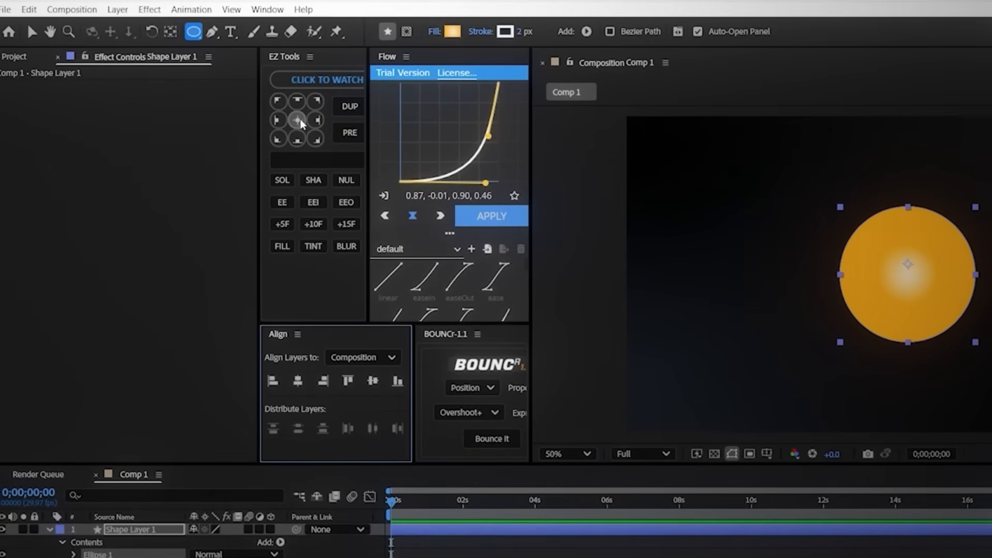
pyautogui.click(296, 120)
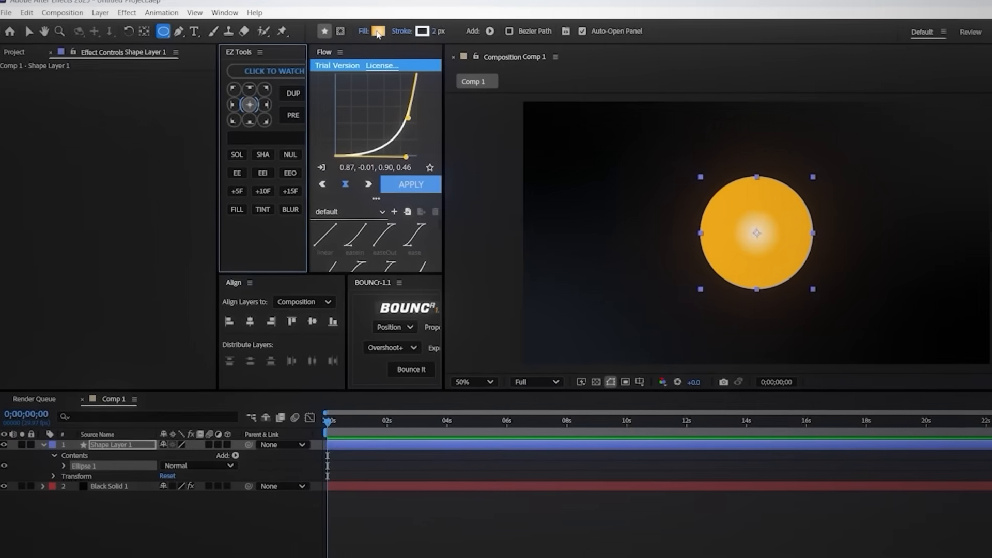
# Step: Change the circle's fill to a solid color and set it to black, 000000
pyautogui.click(367, 31)
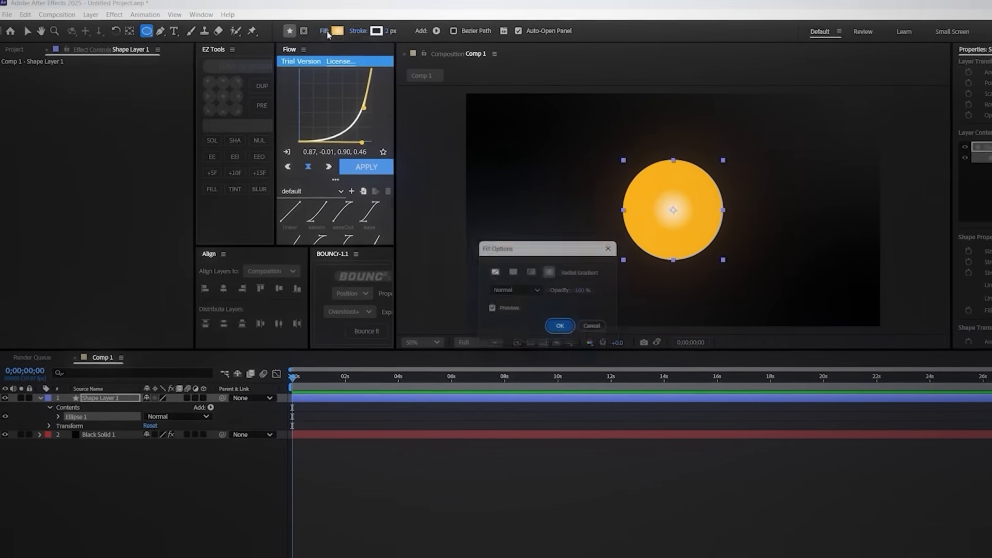
pyautogui.click(498, 267)
pyautogui.click(549, 322)
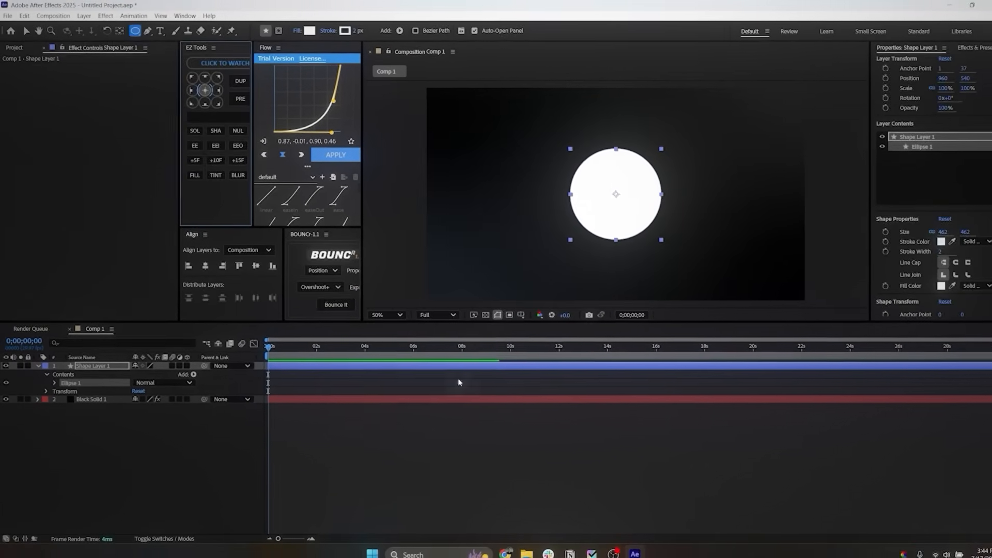
pyautogui.click(392, 468)
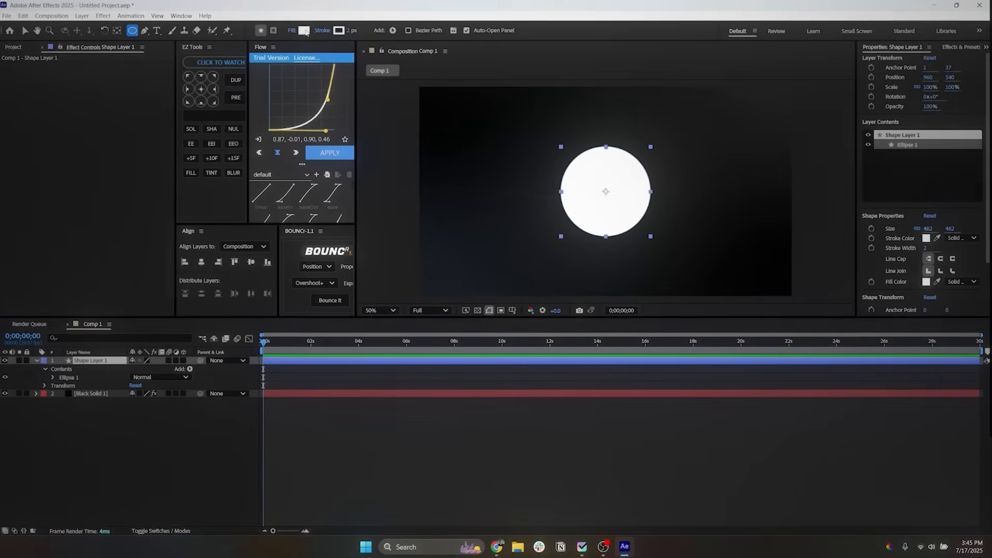
pyautogui.click(305, 32)
pyautogui.click(384, 335)
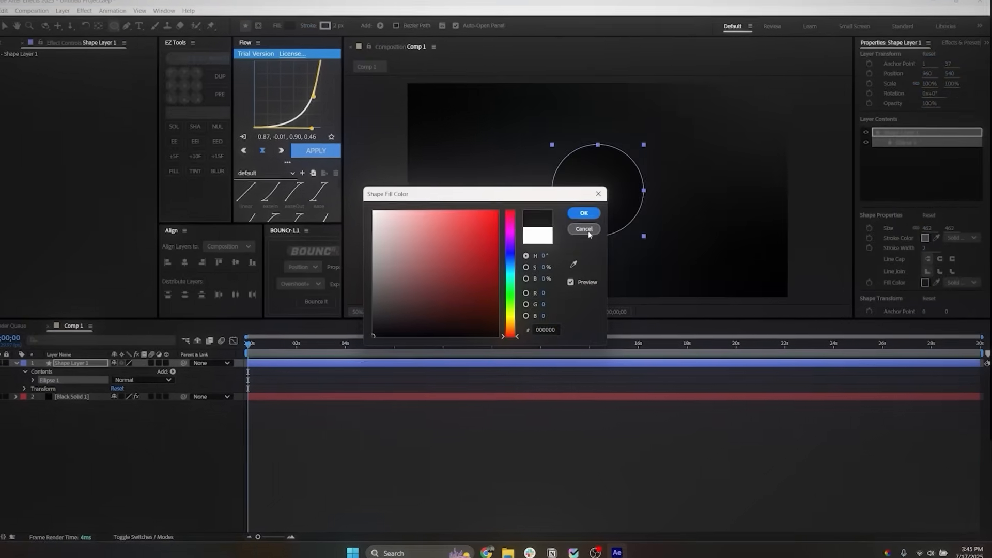
pyautogui.click(593, 213)
# Step: Set the circle's stroke width to 0 px
pyautogui.click(925, 248)
pyautogui.write('0')
pyautogui.press('Return')
pyautogui.click(215, 495)
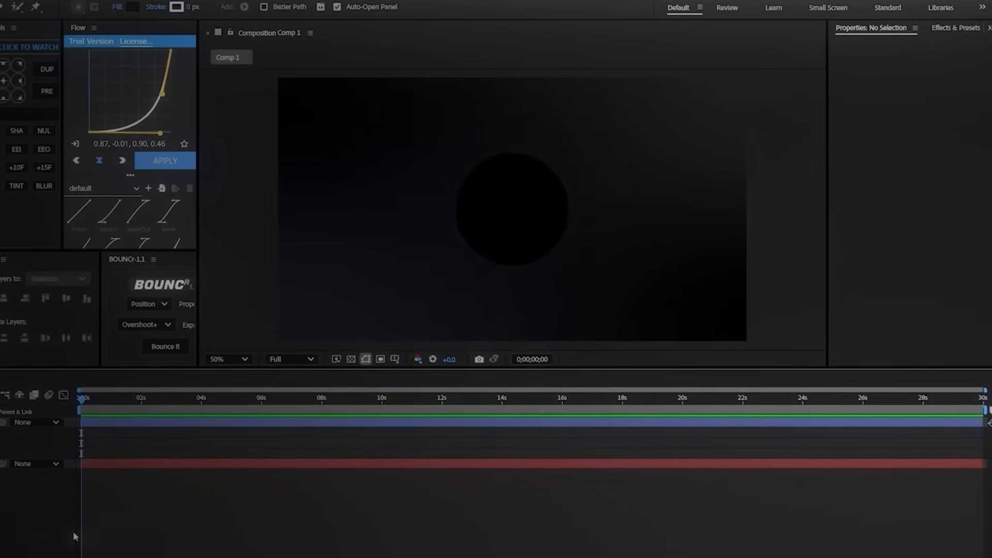
# Step: Apply CC Light Sweep to the circle's layer and move the sweep's center to the circle's middle, about 958, 542
pyautogui.click(88, 395)
pyautogui.click(960, 2)
pyautogui.click(871, 16)
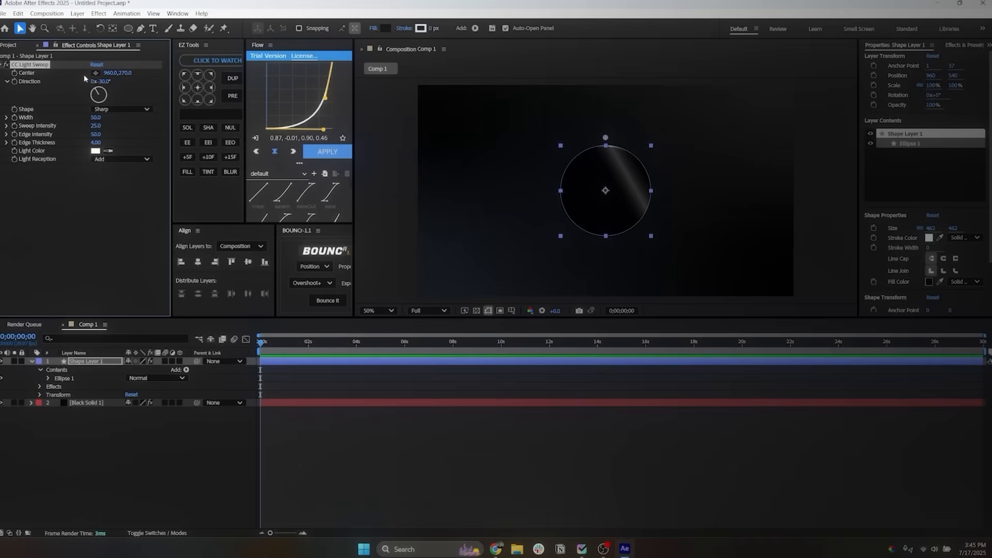
pyautogui.moveTo(418, 137); pyautogui.dragTo(608, 191)
pyautogui.click(605, 191)
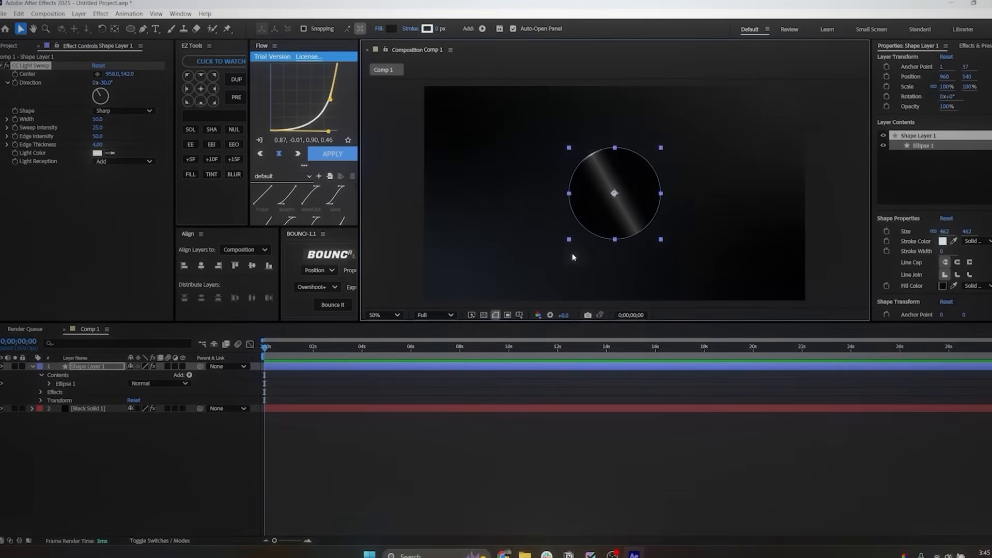
# Step: Set the light sweep's direction to -48° and its sweep intensity to 0
pyautogui.moveTo(96, 90); pyautogui.dragTo(94, 90)
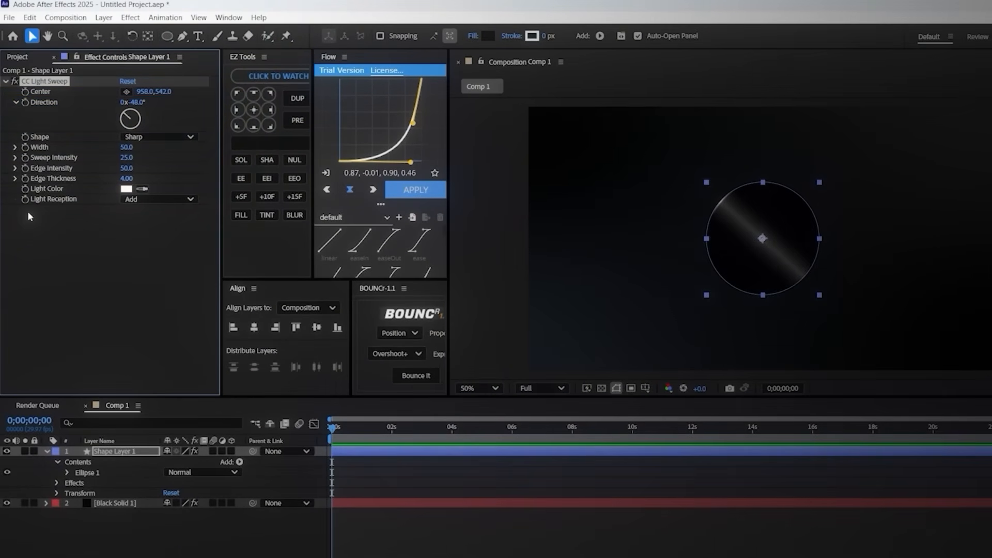
pyautogui.click(129, 158)
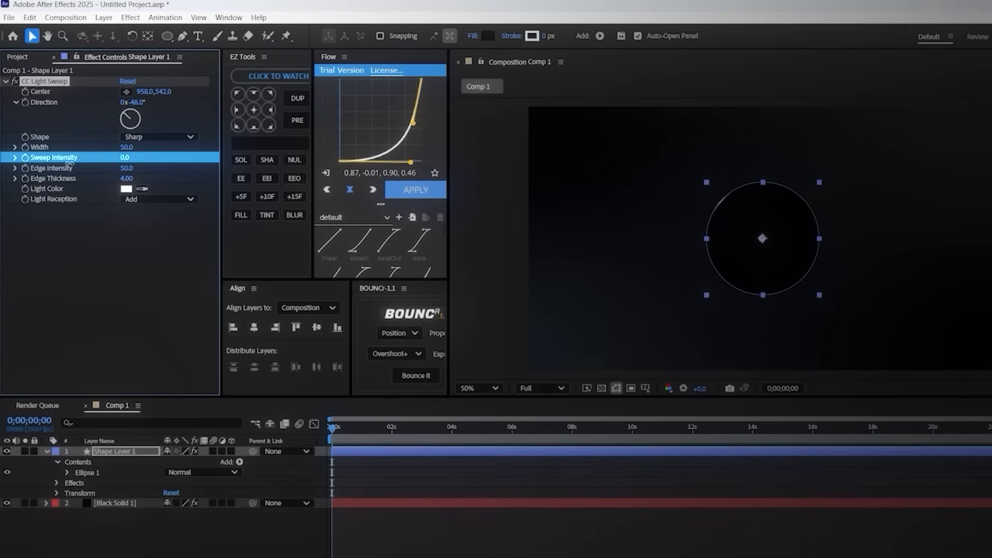
pyautogui.click(106, 532)
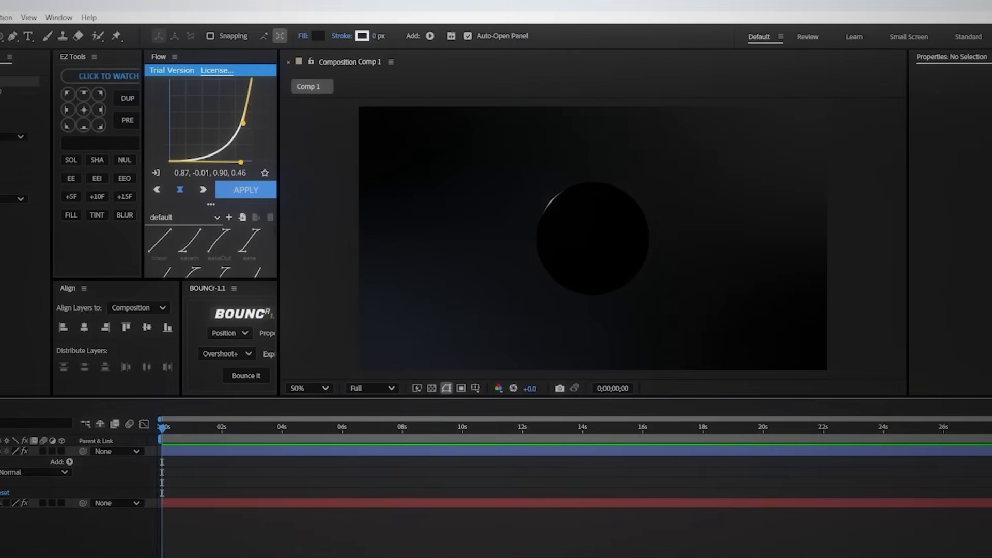
# Step: Set the light sweep's width to 150, edge thickness to 3 and edge intensity to 75
pyautogui.scroll(1, 561, 210)
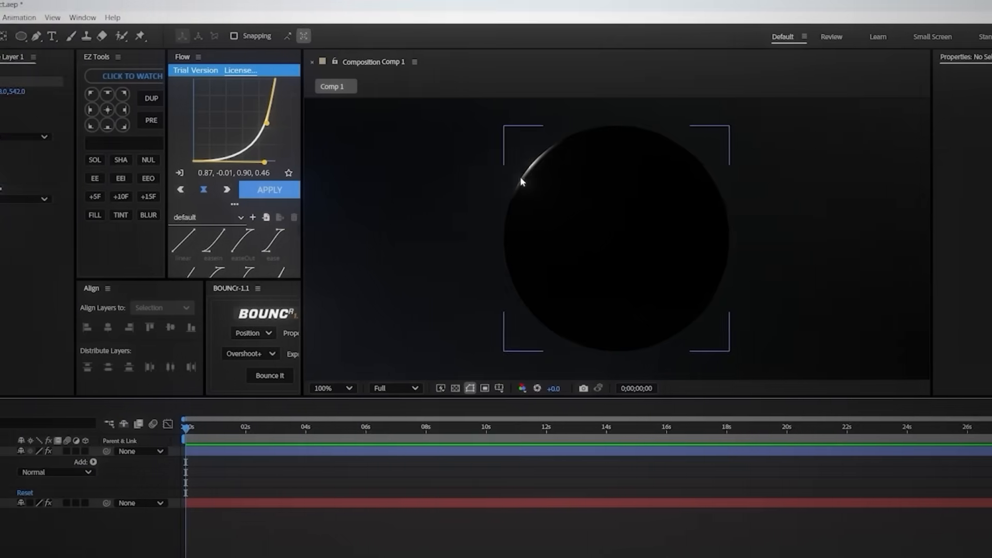
pyautogui.click(81, 149)
pyautogui.write('150')
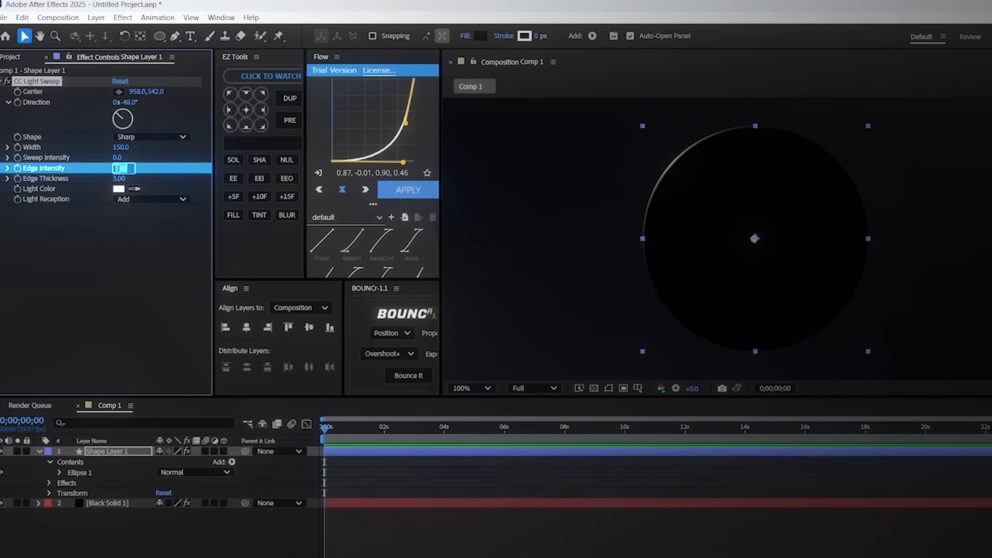
pyautogui.click(289, 532)
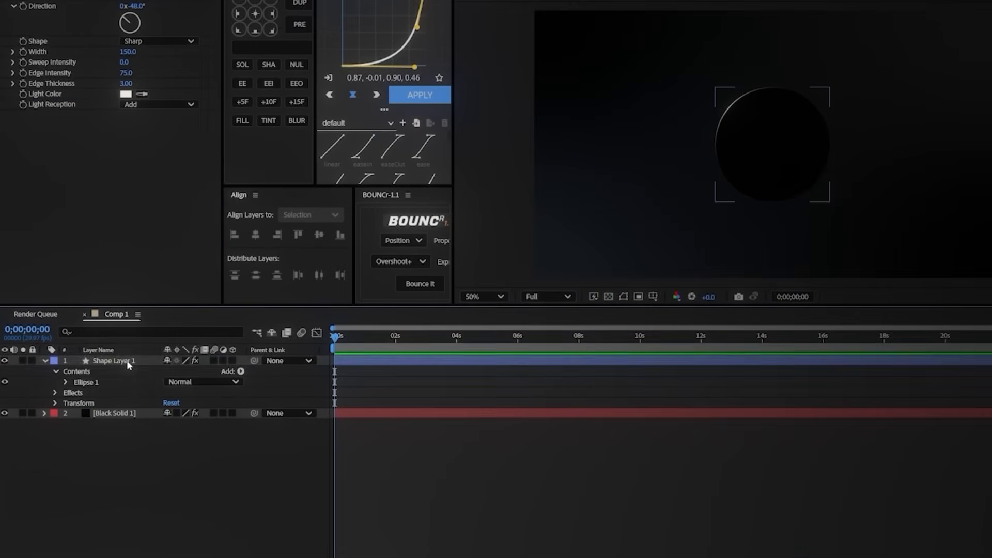
# Step: Keyframe the light sweep's Center from about 608, 884 at 0 s to about 1310, 222 at 2 s, crossing the circle diagonally
pyautogui.click(126, 361)
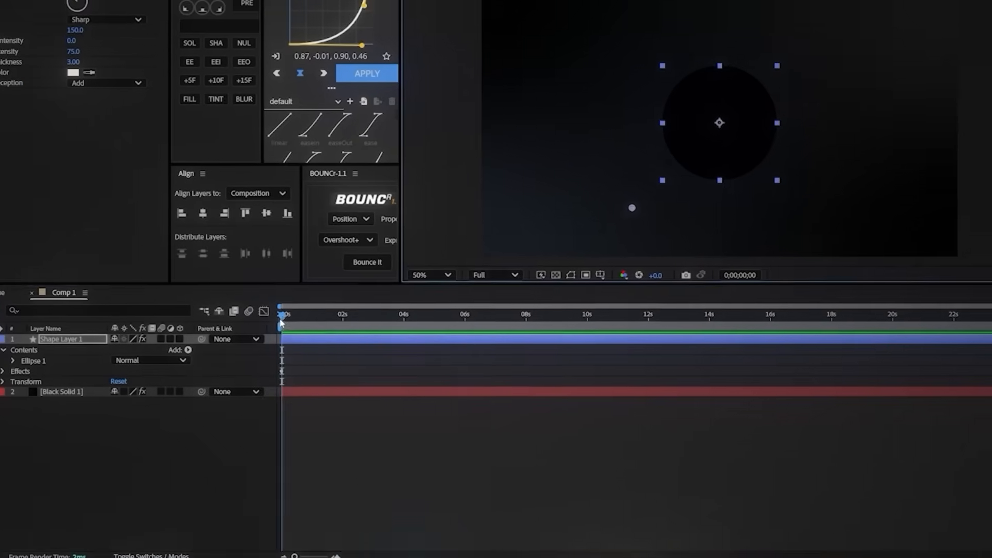
pyautogui.moveTo(80, 439); pyautogui.dragTo(133, 438)
pyautogui.moveTo(379, 293); pyautogui.dragTo(384, 291)
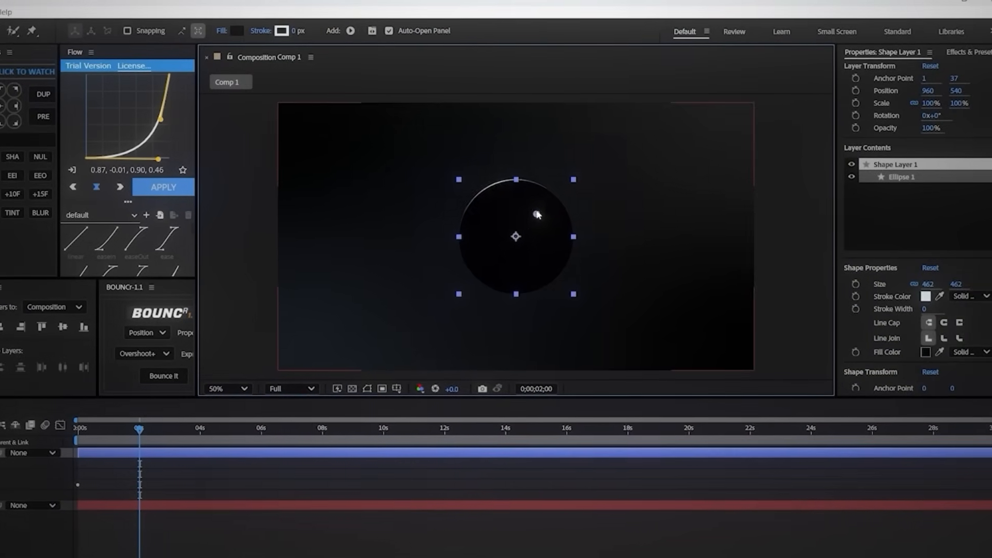
pyautogui.moveTo(243, 414); pyautogui.dragTo(155, 425)
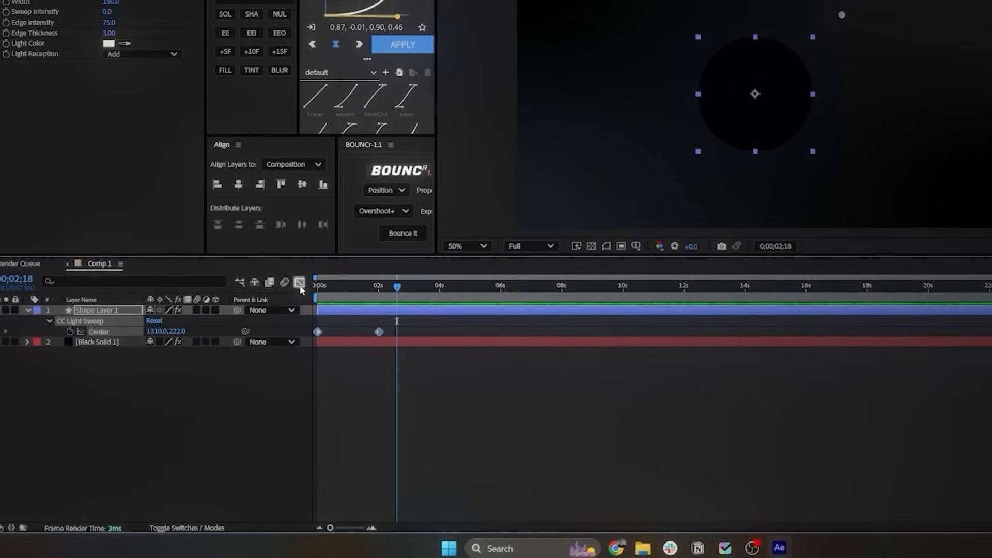
# Step: Ease the Center keyframes in the speed graph for a fast start and slow finish, and preview the animation from the beginning
pyautogui.click(145, 374)
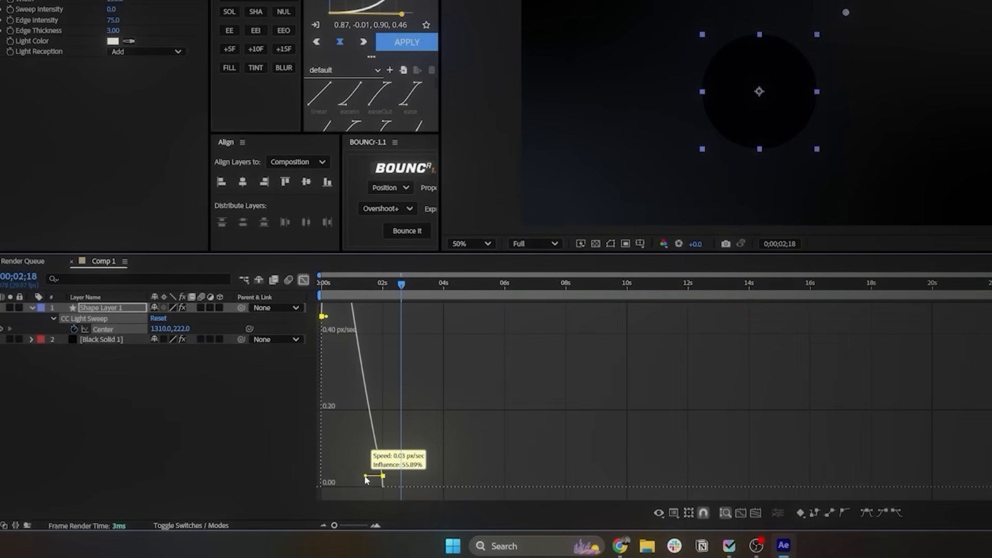
pyautogui.moveTo(360, 488); pyautogui.dragTo(357, 489)
pyautogui.click(411, 466)
pyautogui.click(322, 286)
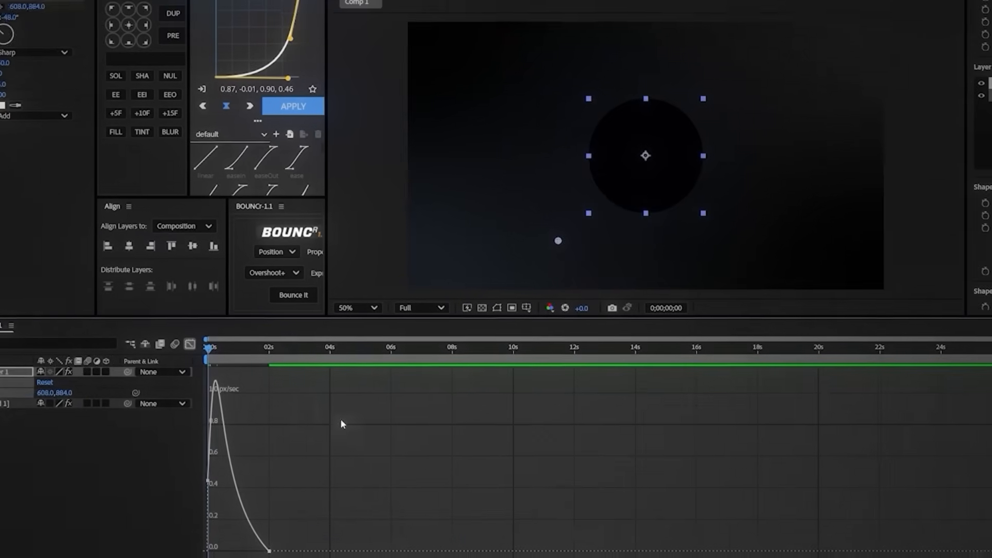
pyautogui.press('space')
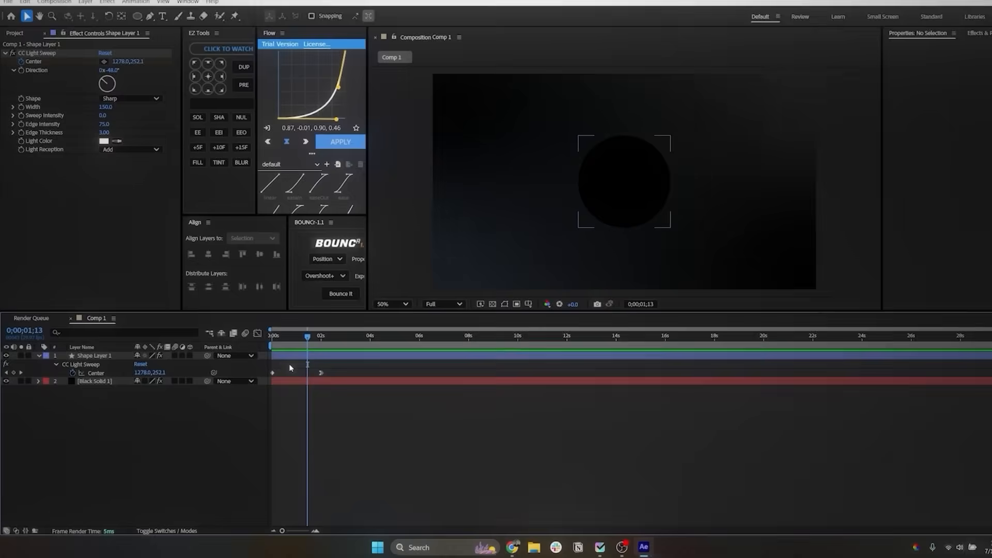
# Step: Set the blending mode of Shape Layer 1 to Screen
pyautogui.click(92, 361)
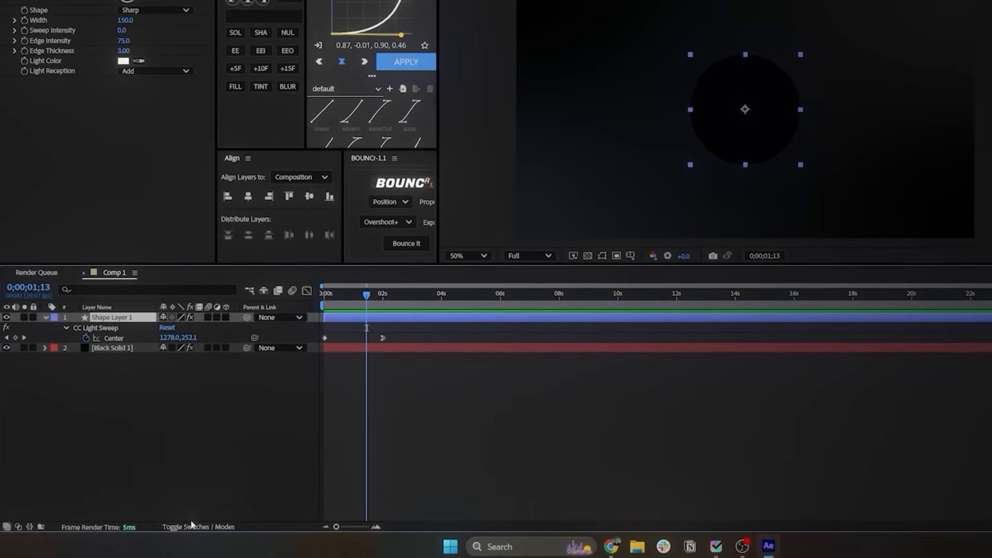
pyautogui.click(193, 526)
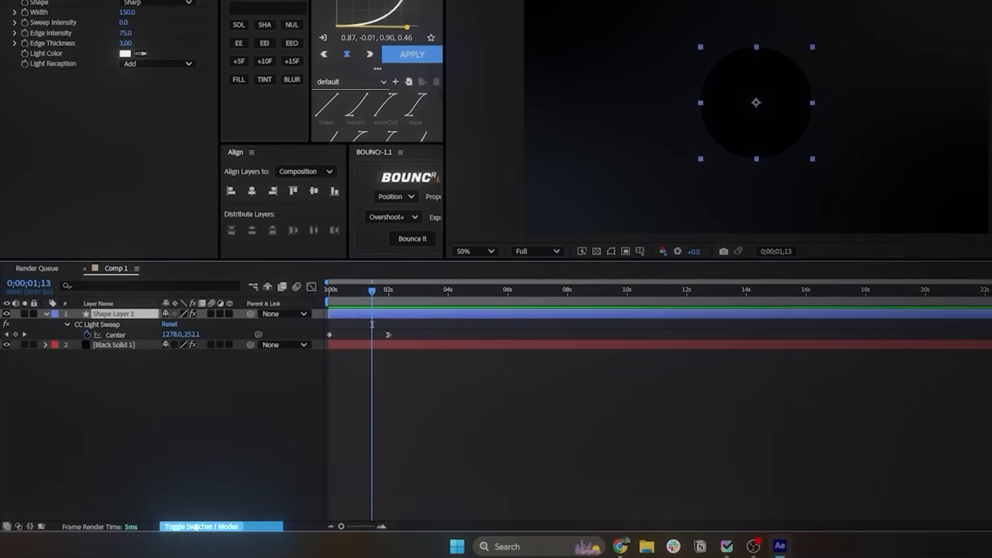
pyautogui.click(183, 310)
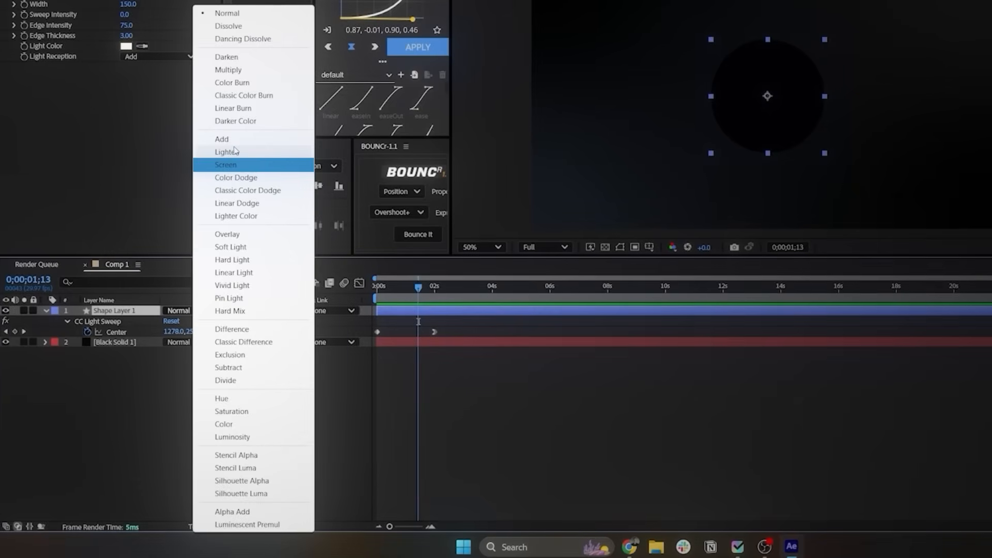
pyautogui.click(228, 163)
pyautogui.click(584, 442)
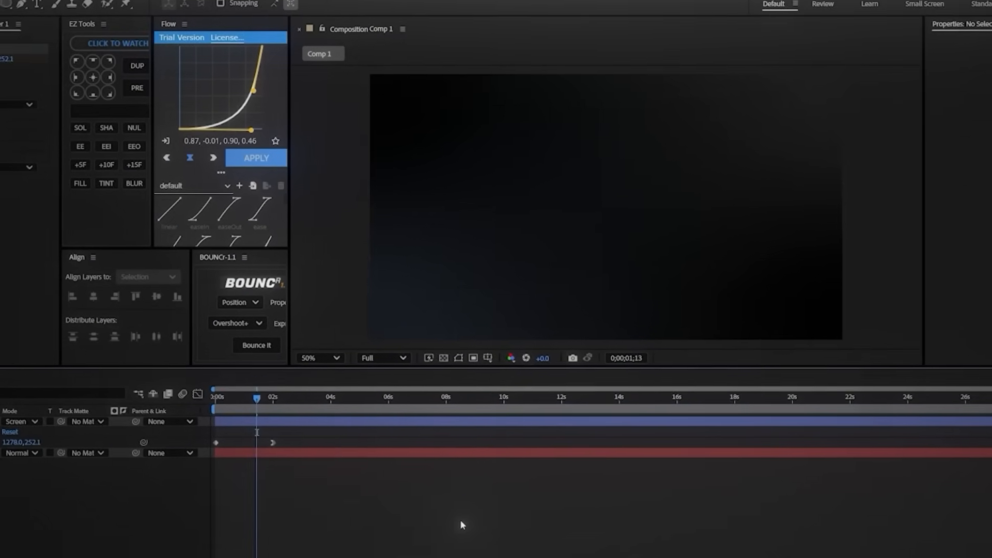
# Step: Move the current time to 0;00;00;13 and apply the Deep Glow effect to Shape Layer 1
pyautogui.moveTo(246, 405); pyautogui.dragTo(218, 406)
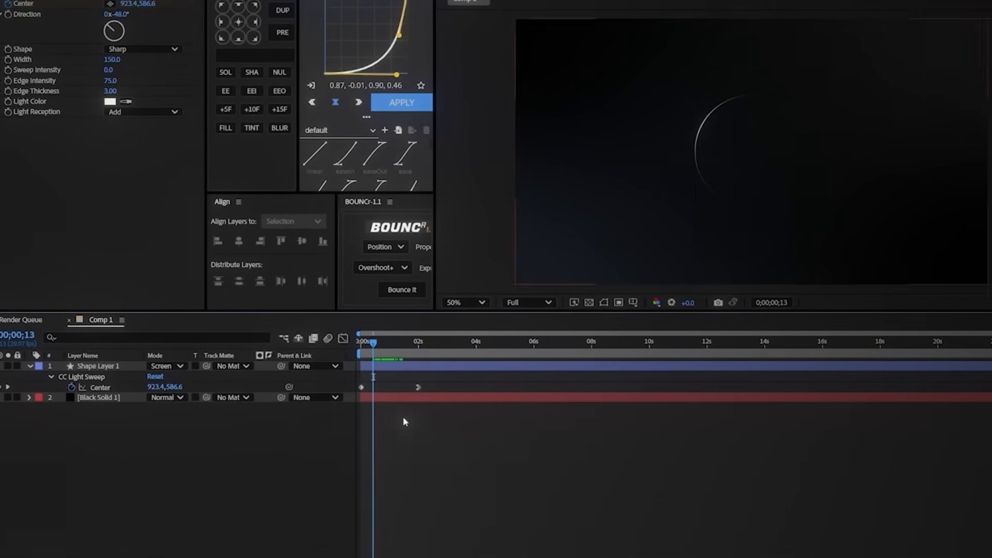
pyautogui.click(129, 365)
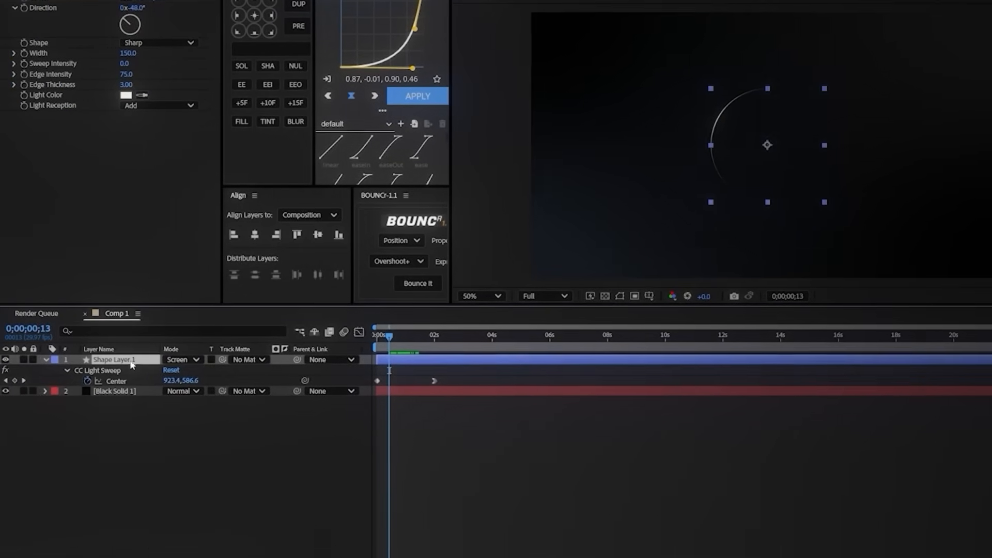
pyautogui.moveTo(918, 32); pyautogui.dragTo(858, 37)
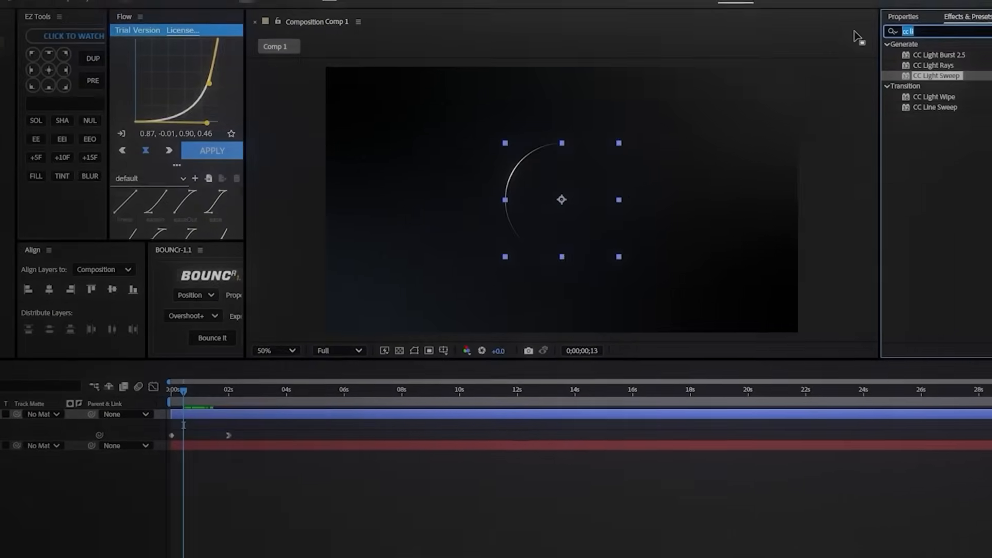
pyautogui.write('dee')
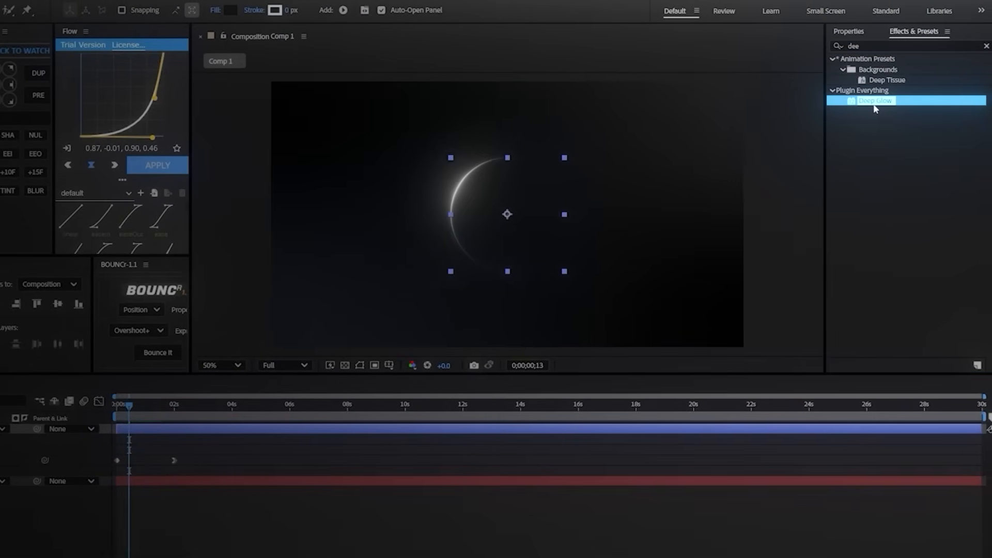
pyautogui.doubleClick(875, 101)
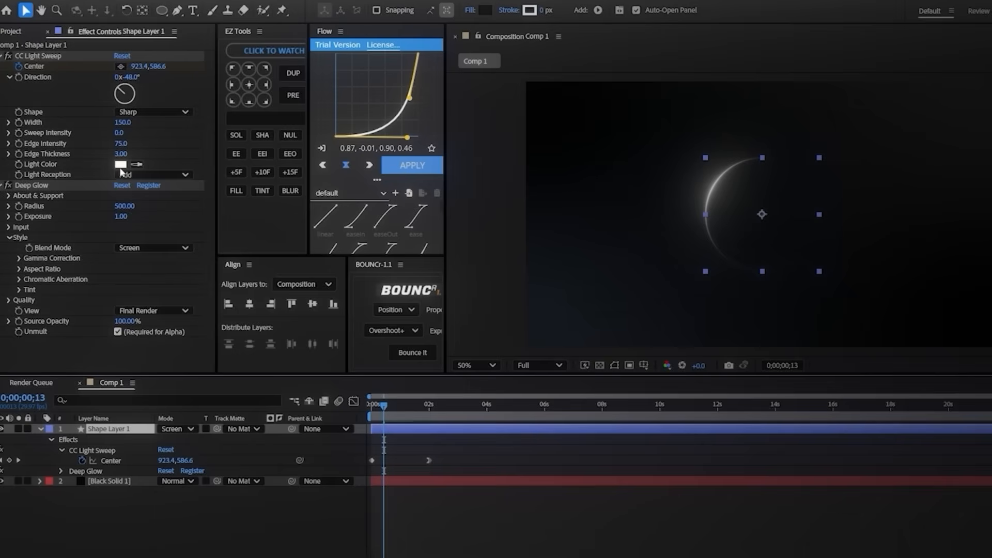
# Step: Change the light sweep's light color to a light blue
pyautogui.click(124, 165)
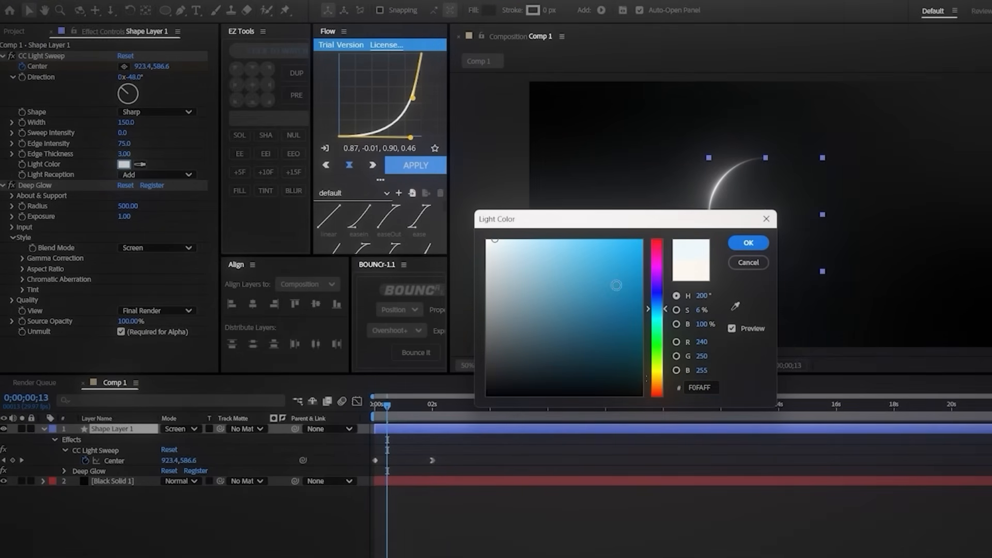
pyautogui.click(749, 262)
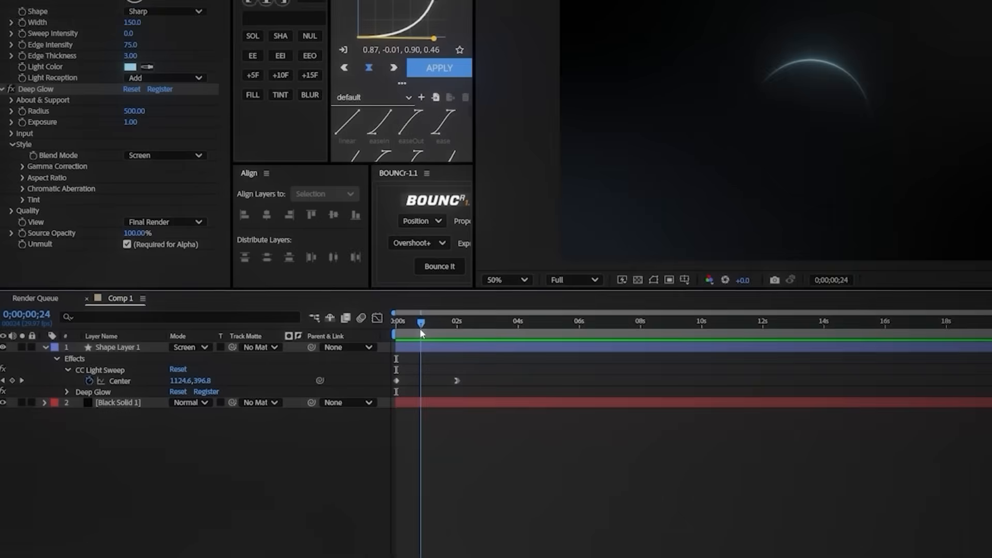
# Step: Move the current time to 0;00;00;19 and duplicate the CC Light Sweep effect on Shape Layer 1
pyautogui.moveTo(421, 330); pyautogui.dragTo(416, 332)
pyautogui.click(421, 348)
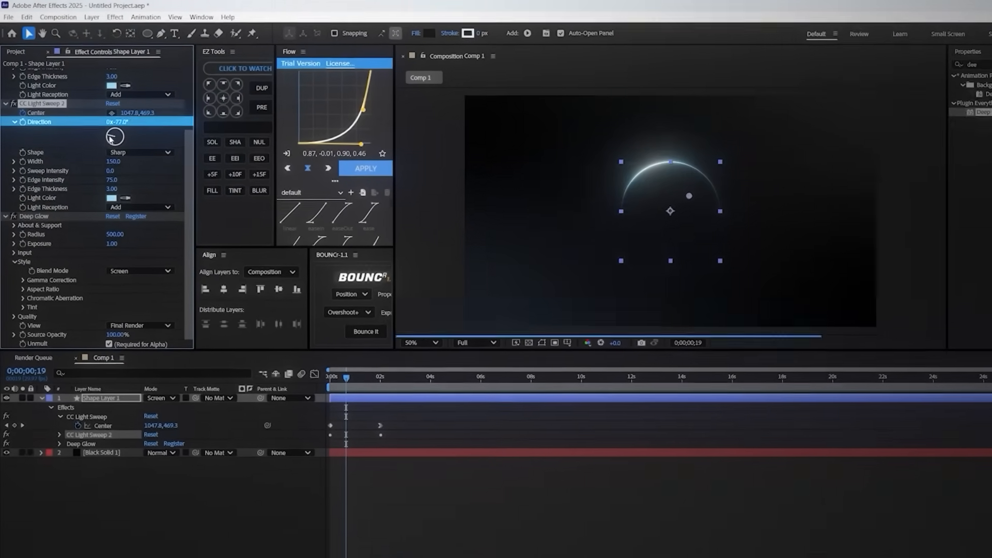
# Step: Set the duplicated light sweep's Direction to -189° and preview the animation
pyautogui.moveTo(110, 138); pyautogui.dragTo(112, 148)
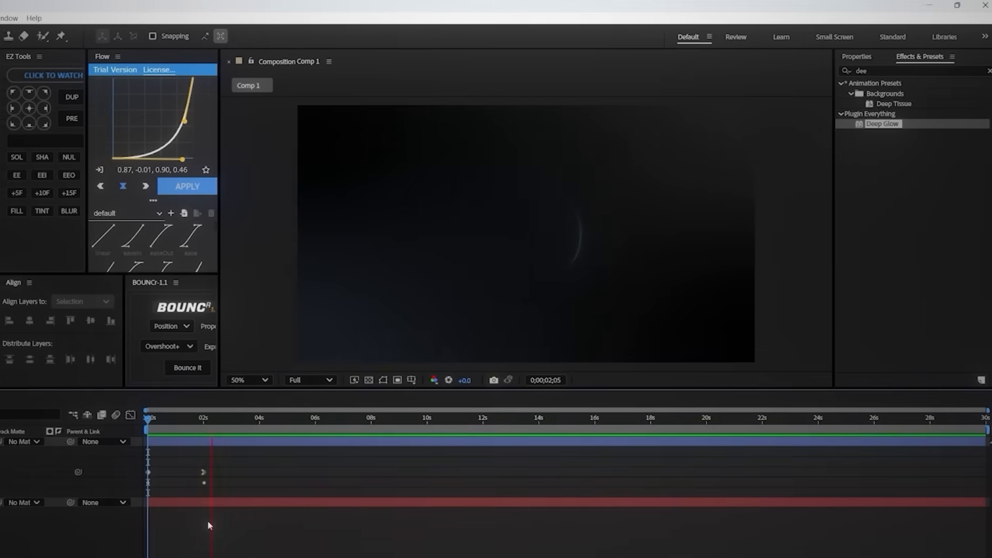
pyautogui.press('space')
# Step: Reveal Shape Layer 1's keyframes and offset CC Light Sweep 2's Center horizontally from the first sweep at the start and 0;00;02;00
pyautogui.click(2, 473)
pyautogui.click(385, 442)
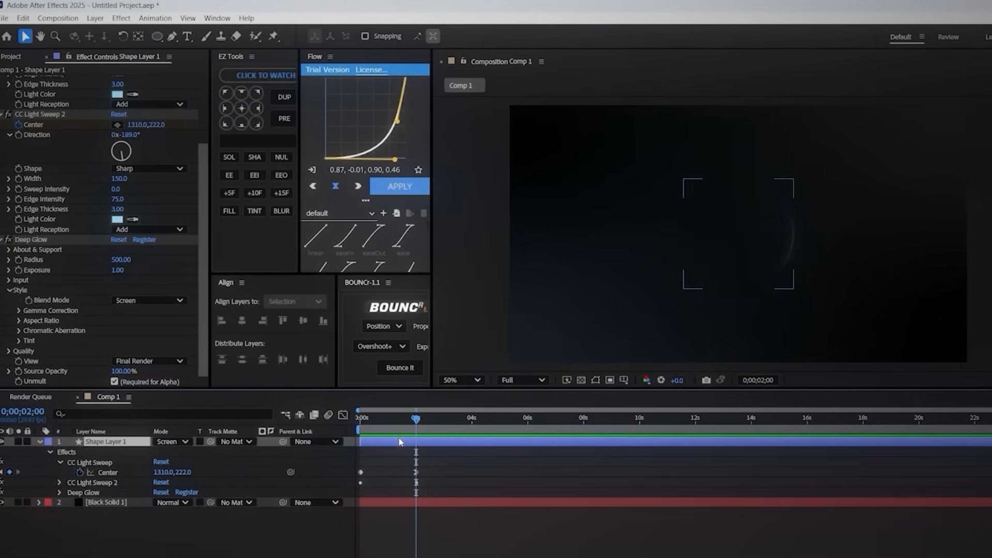
pyautogui.press('u')
pyautogui.press('Home')
pyautogui.press('u')
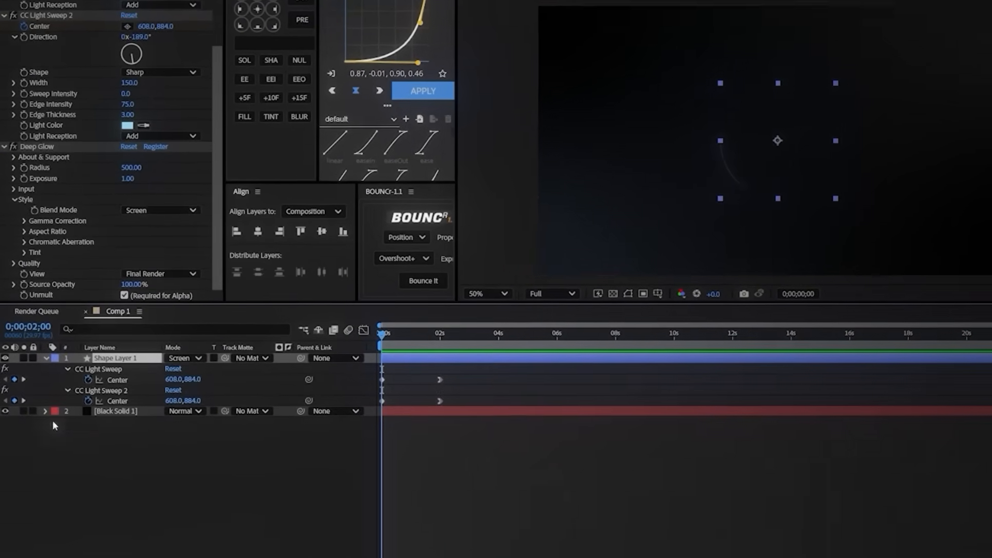
pyautogui.click(217, 504)
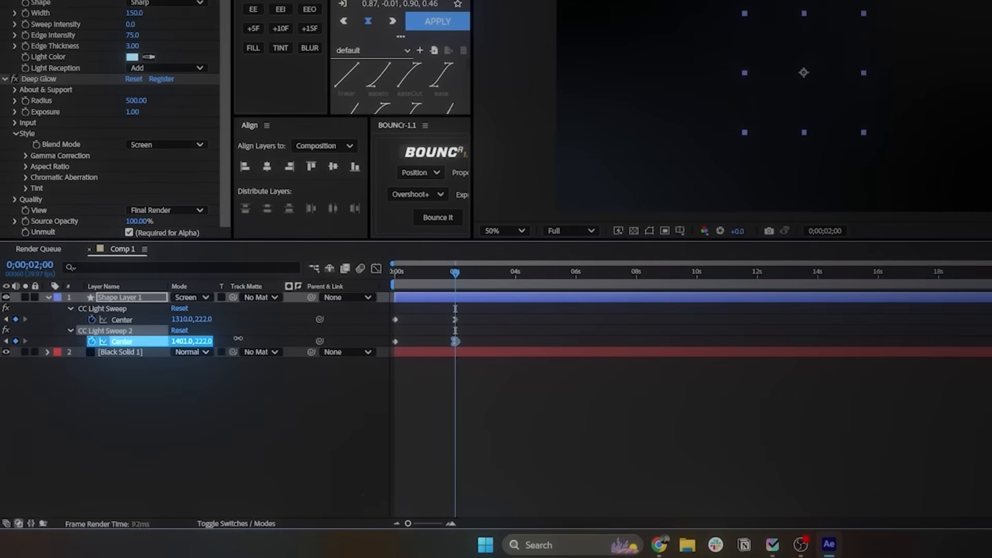
# Step: At 0;00;00;17, set CC Light Sweep 2's Width to 75, Edge Intensity to 50 and Light Color to periwinkle blue, and preview the animation
pyautogui.moveTo(431, 282); pyautogui.dragTo(412, 279)
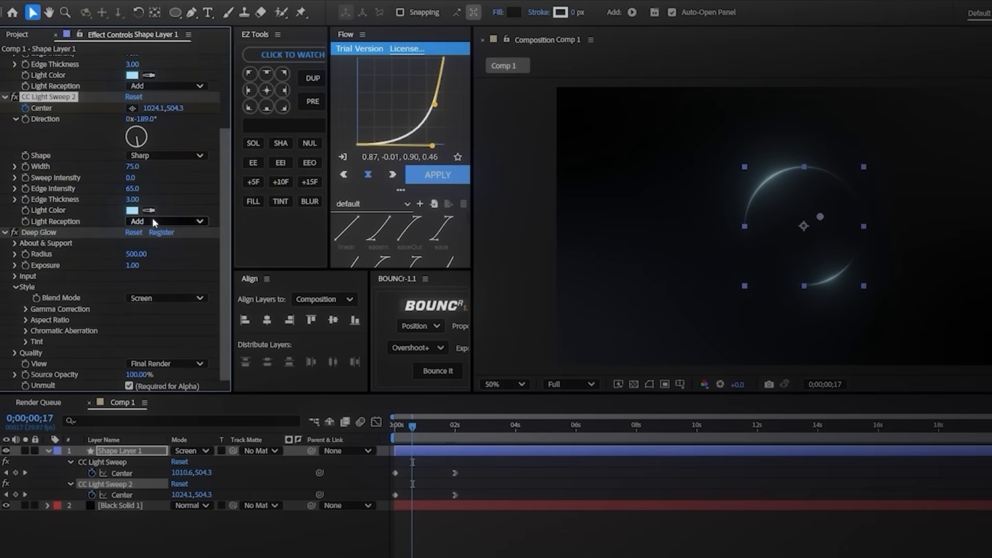
pyautogui.click(134, 211)
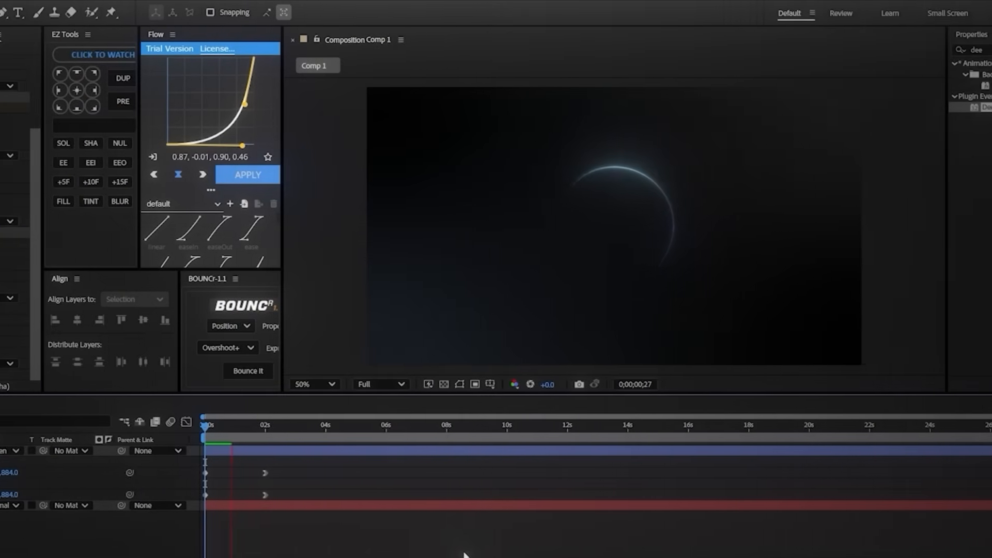
pyautogui.press('space')
pyautogui.click(203, 430)
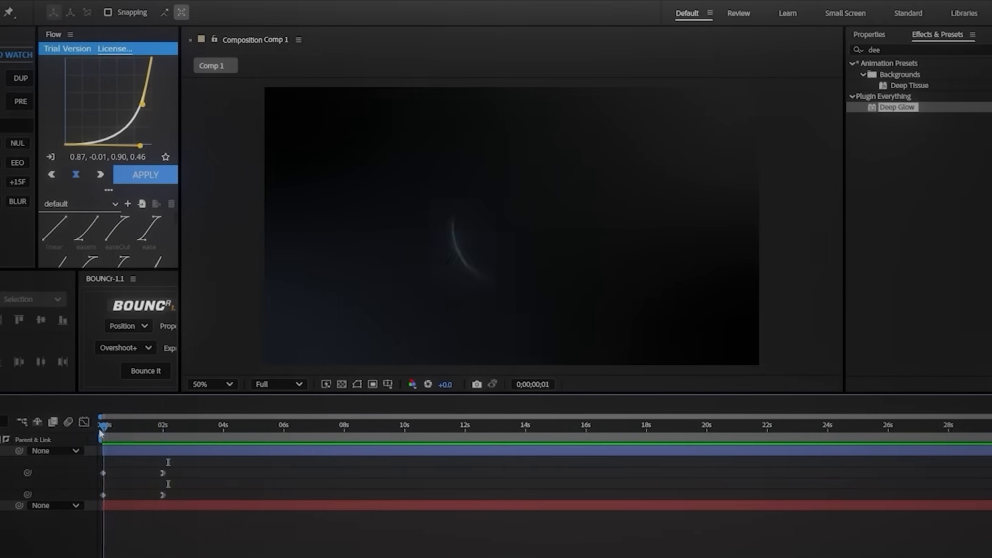
pyautogui.press('space')
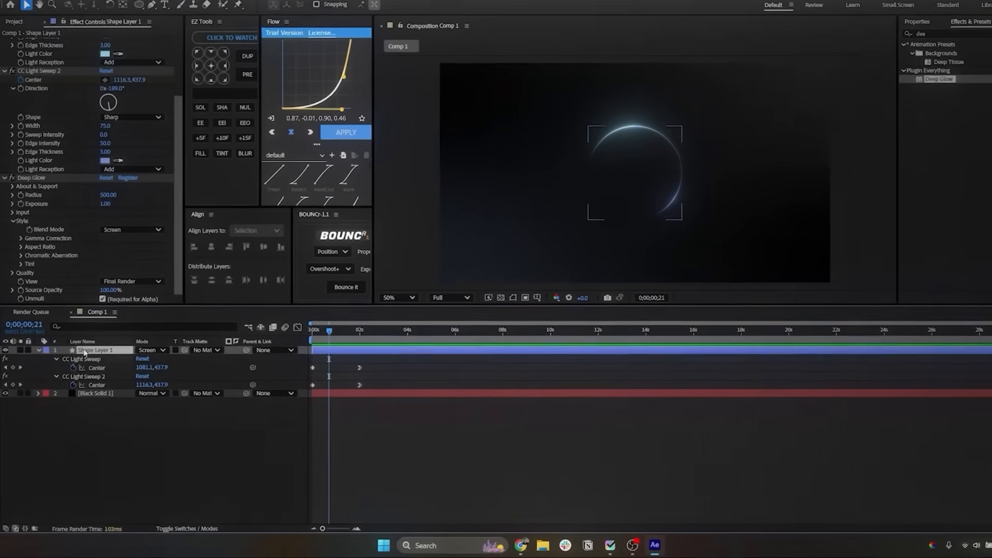
# Step: Duplicate Shape Layer 1 and apply CC Radial Fast Blur to the copy with Amount 93 and Zoom set to Brightest
pyautogui.hotkey('ctrl', 'd')
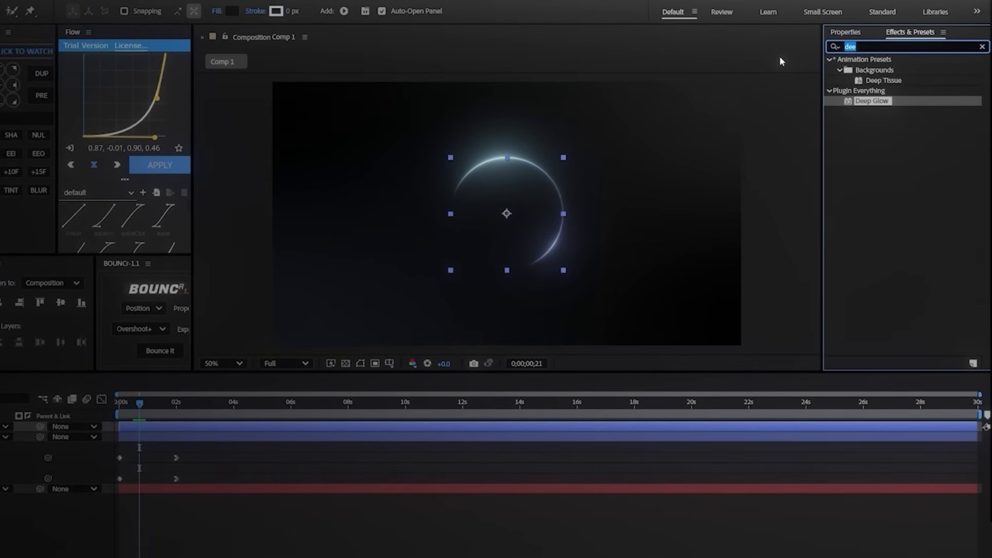
pyautogui.write('cc rad')
pyautogui.doubleClick(905, 80)
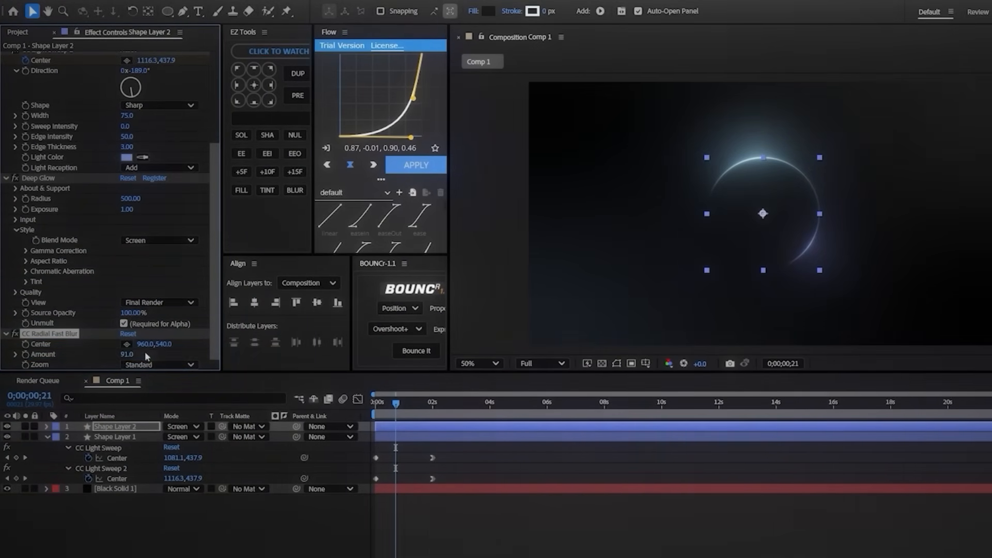
pyautogui.click(145, 391)
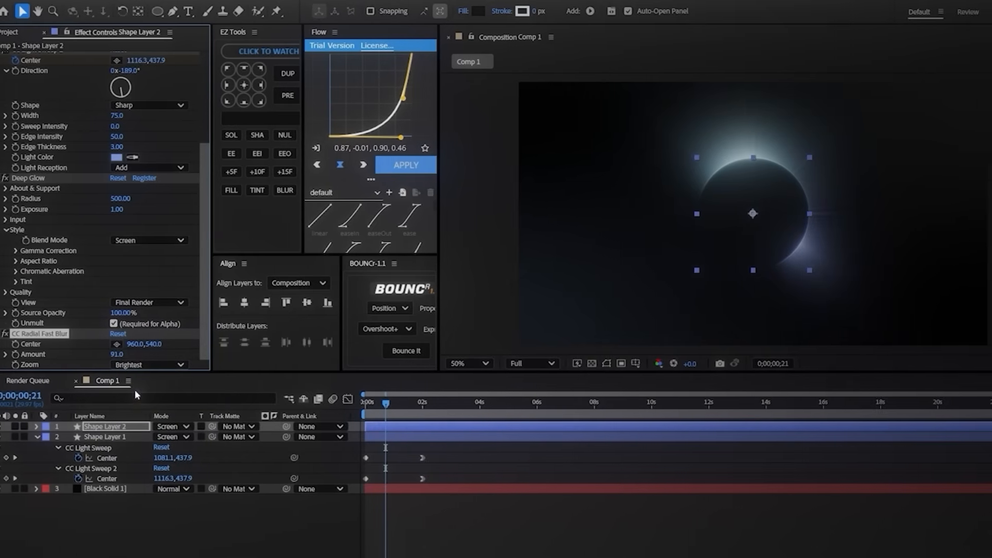
pyautogui.moveTo(376, 406); pyautogui.dragTo(357, 407)
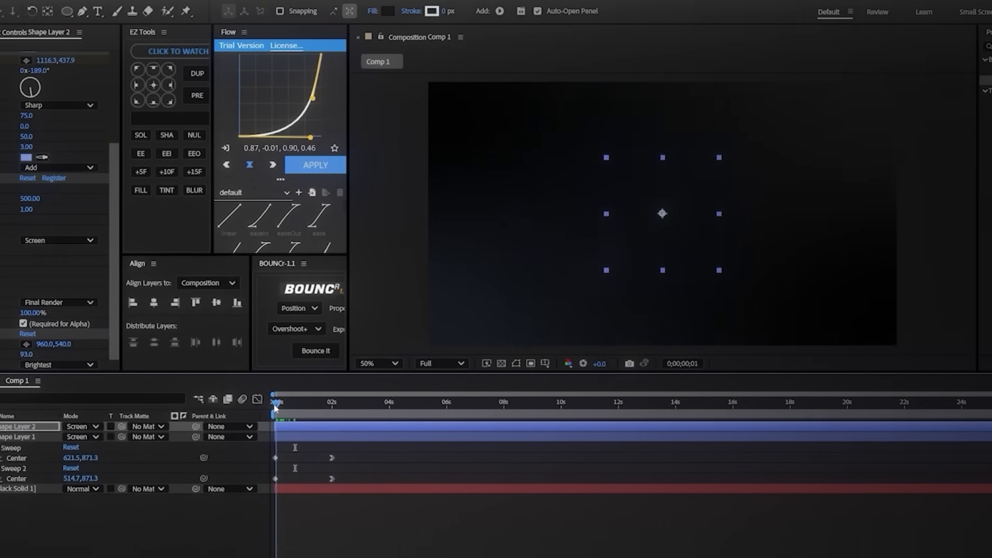
pyautogui.moveTo(216, 407); pyautogui.dragTo(242, 407)
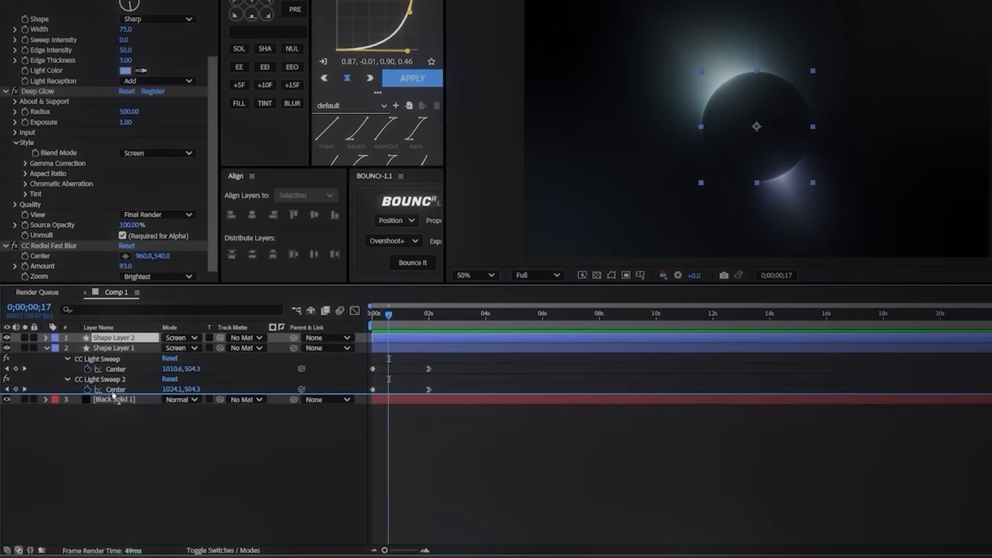
# Step: Move Shape Layer 2 below Shape Layer 1 and set its Deep Glow Exposure to 0.50
pyautogui.moveTo(113, 395); pyautogui.dragTo(104, 401)
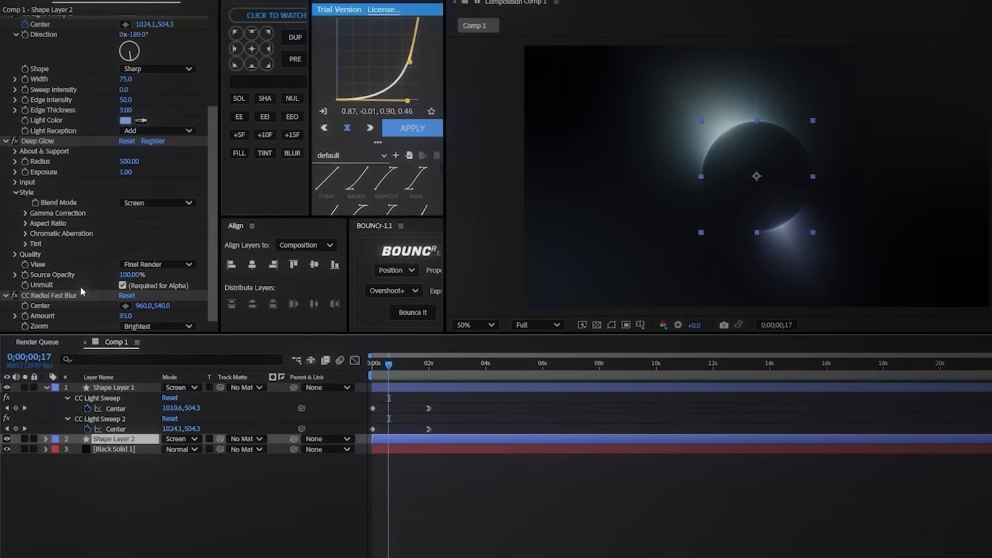
pyautogui.click(125, 172)
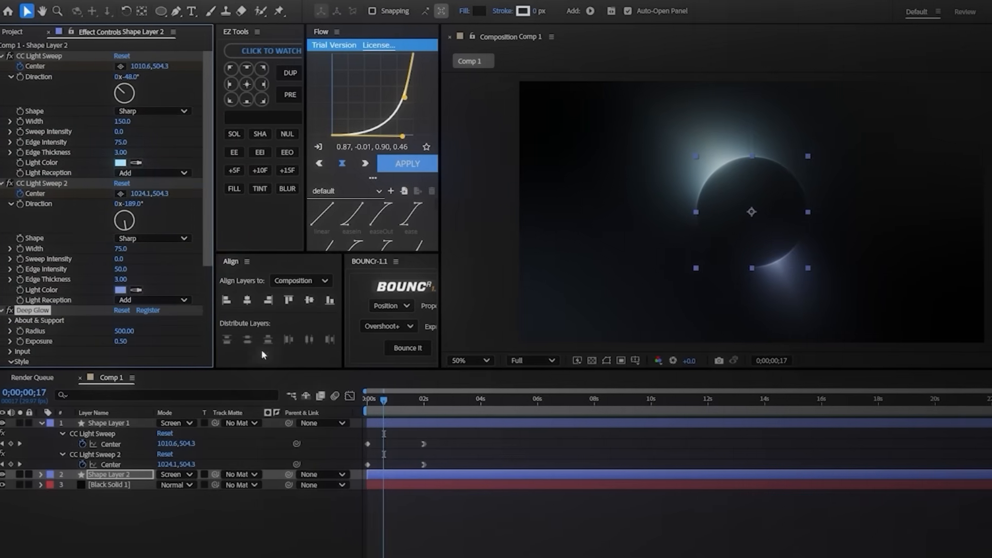
# Step: Apply Gaussian Blur to Shape Layer 2 with a Blurriness of 21.1 and preview from the start
pyautogui.click(114, 474)
pyautogui.moveTo(990, 47); pyautogui.dragTo(966, 48)
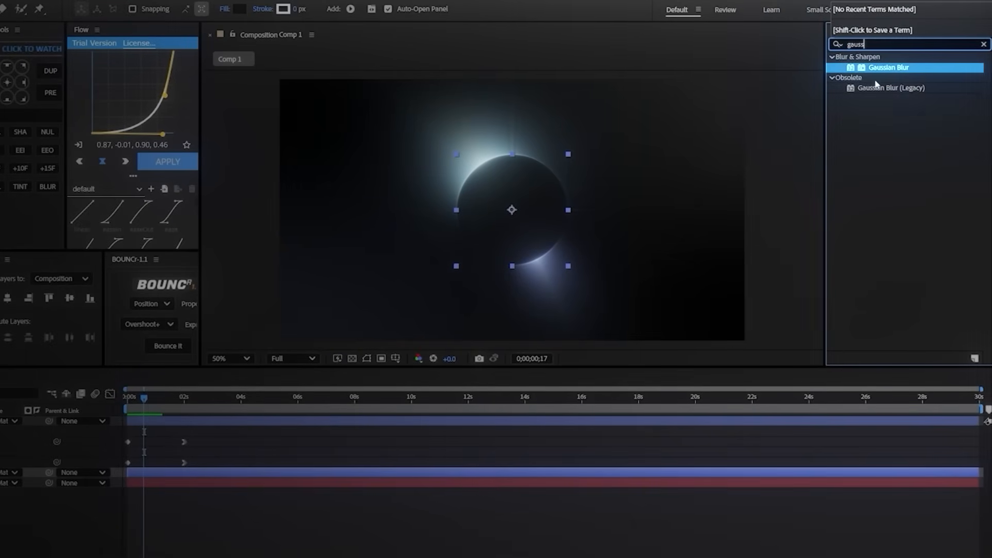
pyautogui.doubleClick(876, 72)
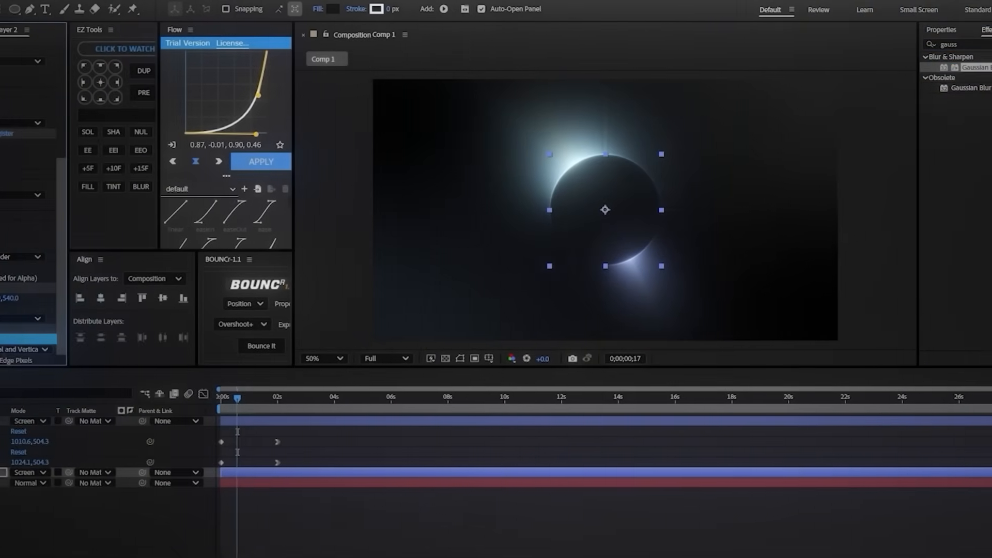
pyautogui.moveTo(59, 340); pyautogui.dragTo(118, 341)
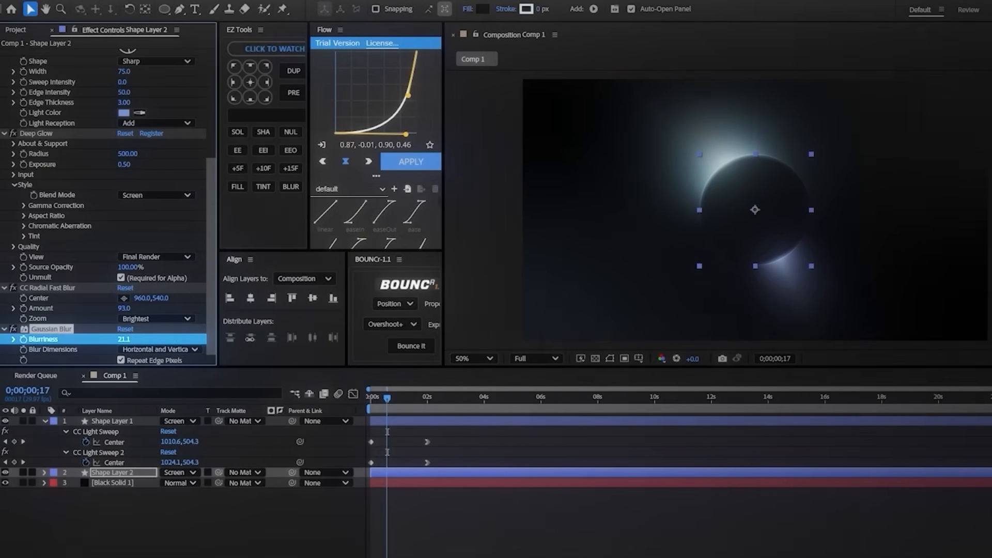
pyautogui.press('Home')
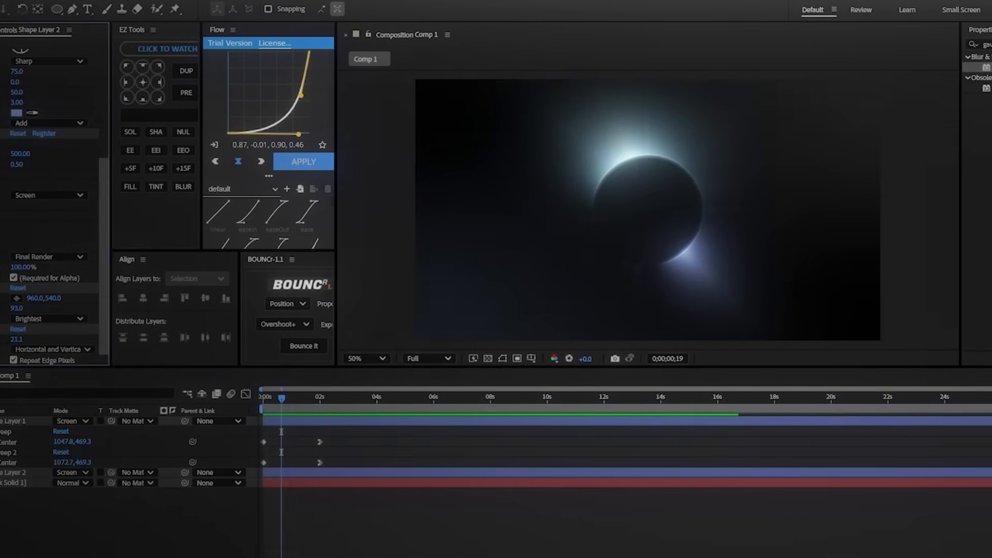
# Step: Lower Shape Layer 2's Gaussian Blur Blurriness to 11.4 and check the glow across the animation
pyautogui.scroll(1, 633, 161)
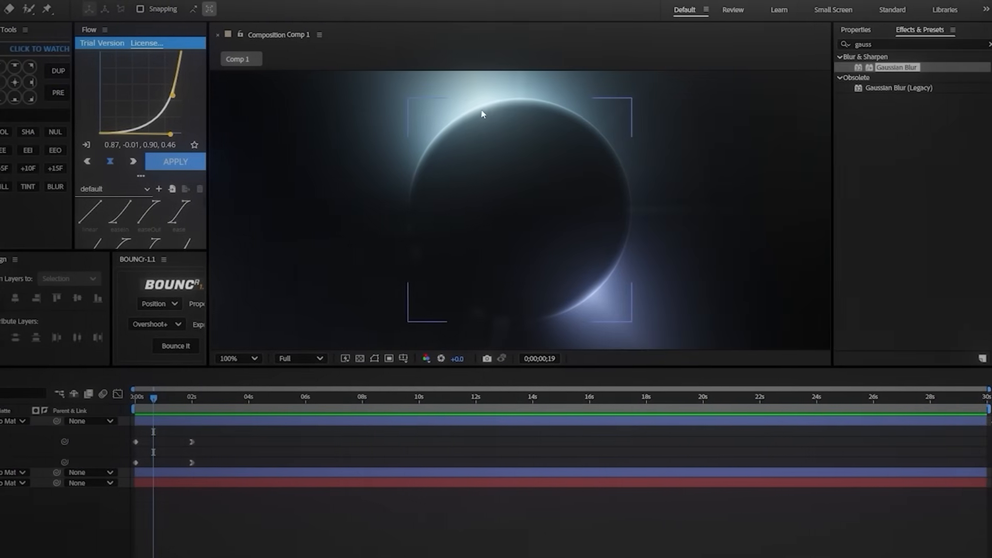
pyautogui.click(46, 329)
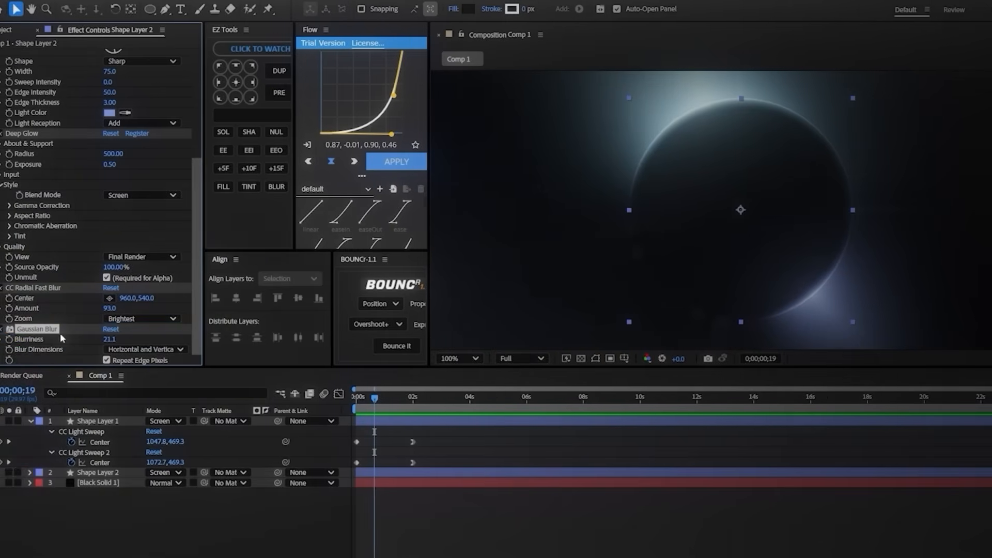
pyautogui.click(61, 339)
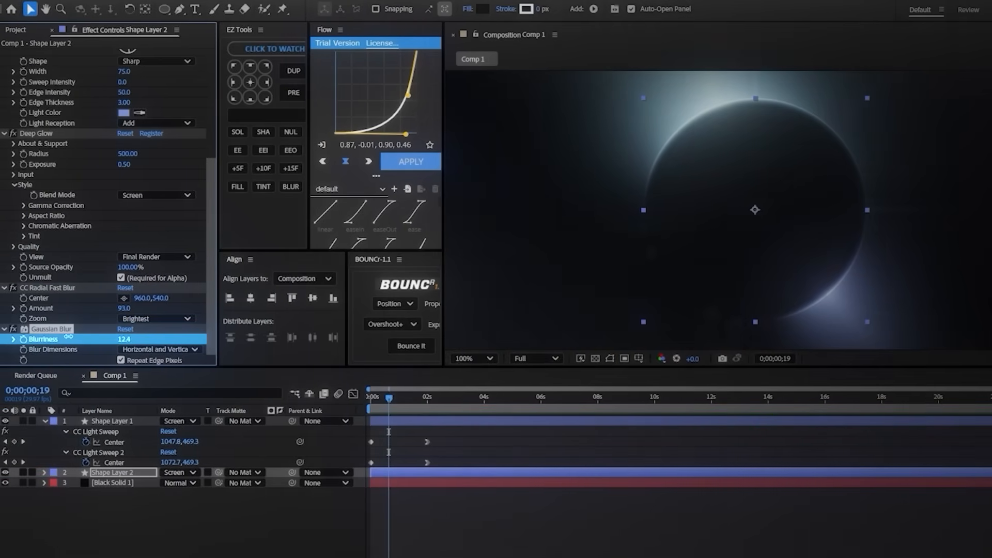
pyautogui.scroll(-1, 709, 254)
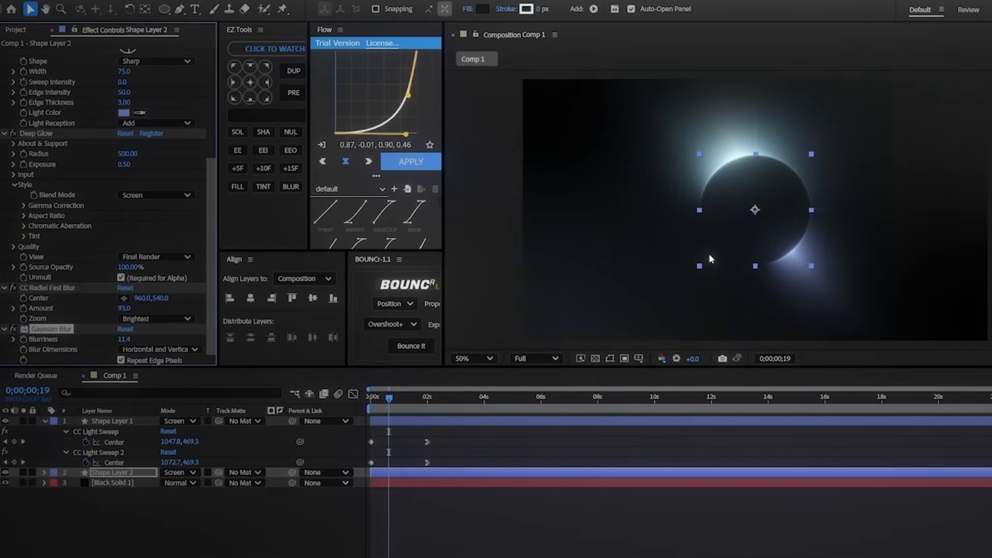
pyautogui.click(649, 283)
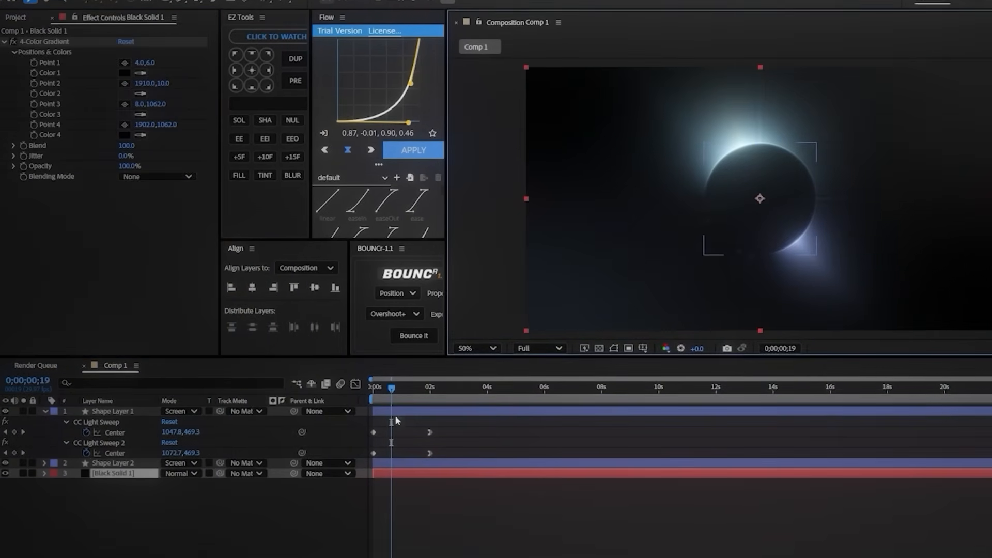
pyautogui.moveTo(392, 388); pyautogui.dragTo(369, 386)
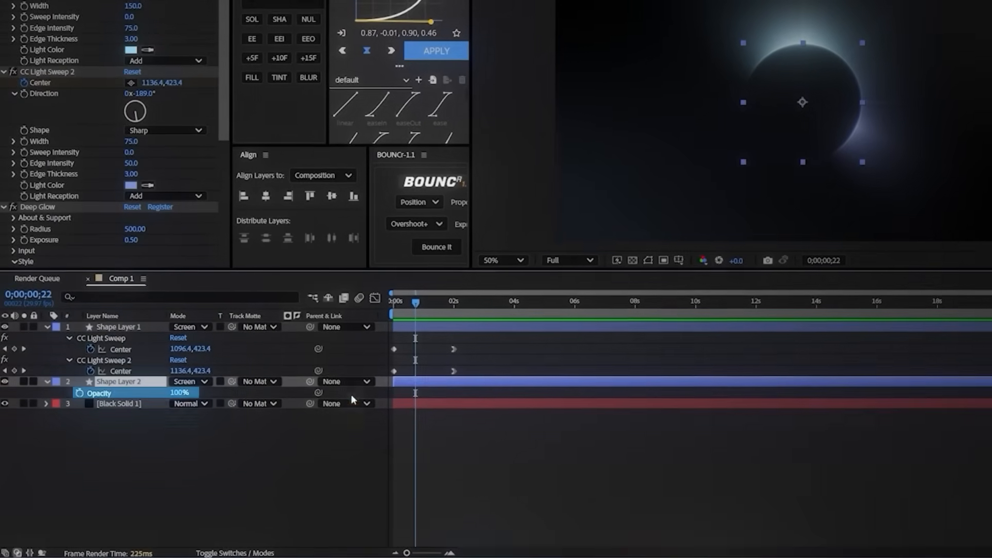
# Step: Set Shape Layer 2's Opacity to 50% and preview the animation
pyautogui.moveTo(181, 389); pyautogui.dragTo(170, 390)
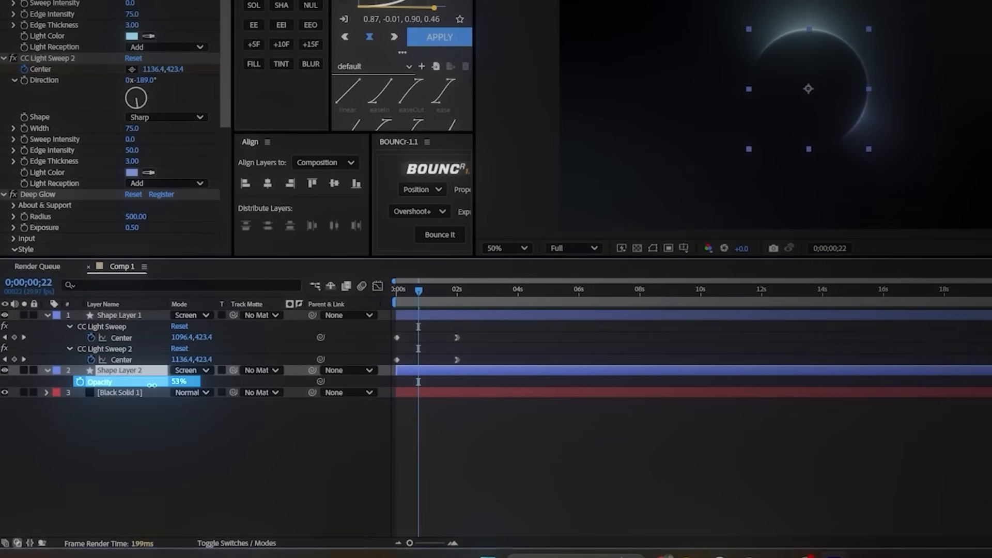
pyautogui.moveTo(149, 386); pyautogui.dragTo(146, 386)
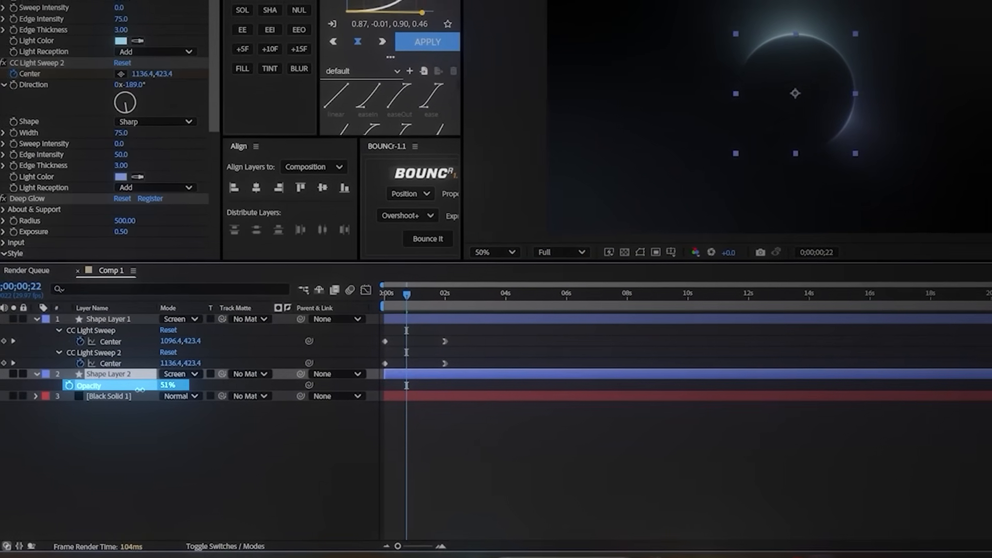
pyautogui.moveTo(347, 313); pyautogui.dragTo(288, 321)
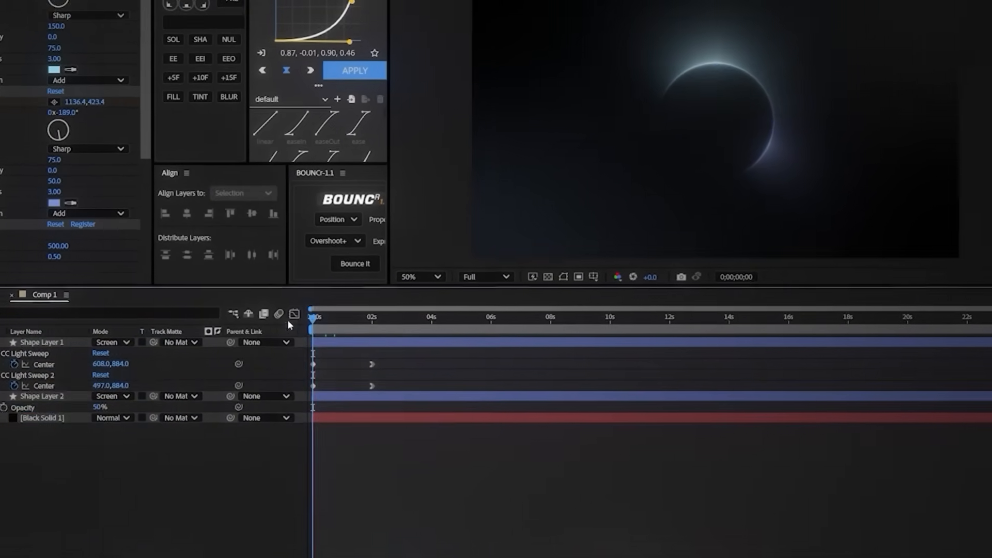
pyautogui.press('space')
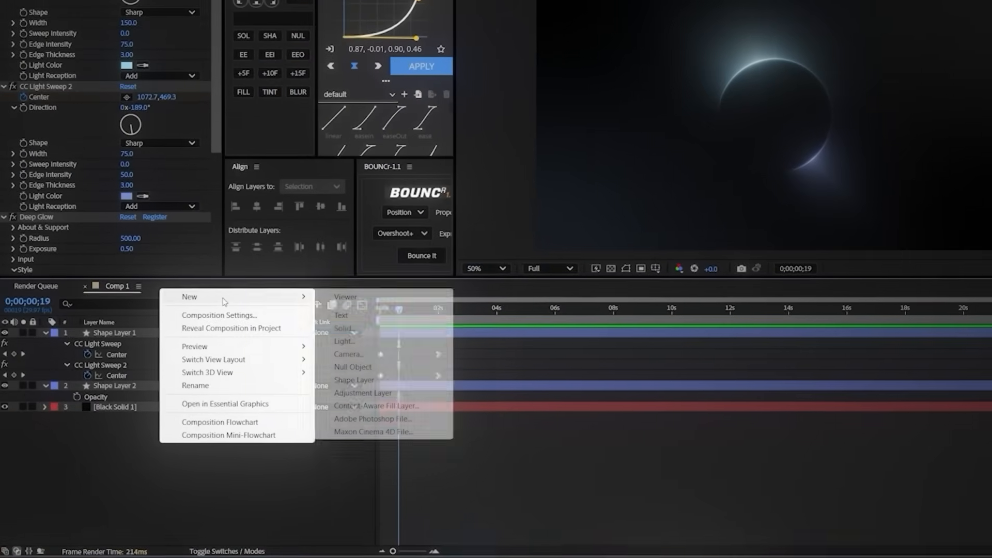
# Step: Add a new black solid and apply Fractal Noise to it with Fractal Type Smeary and Evolution at 324°
pyautogui.click(360, 331)
pyautogui.click(687, 343)
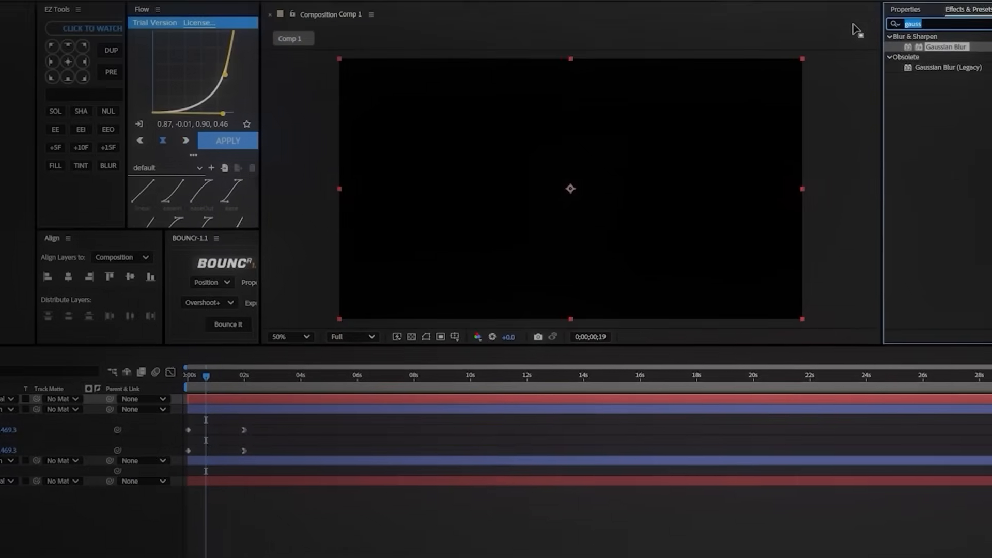
pyautogui.write('fra')
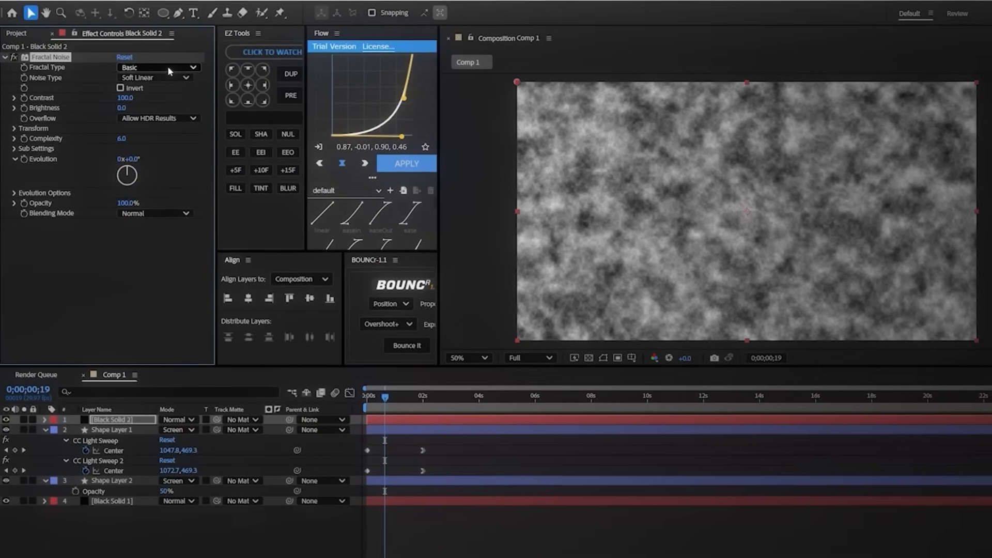
pyautogui.click(140, 74)
pyautogui.click(152, 196)
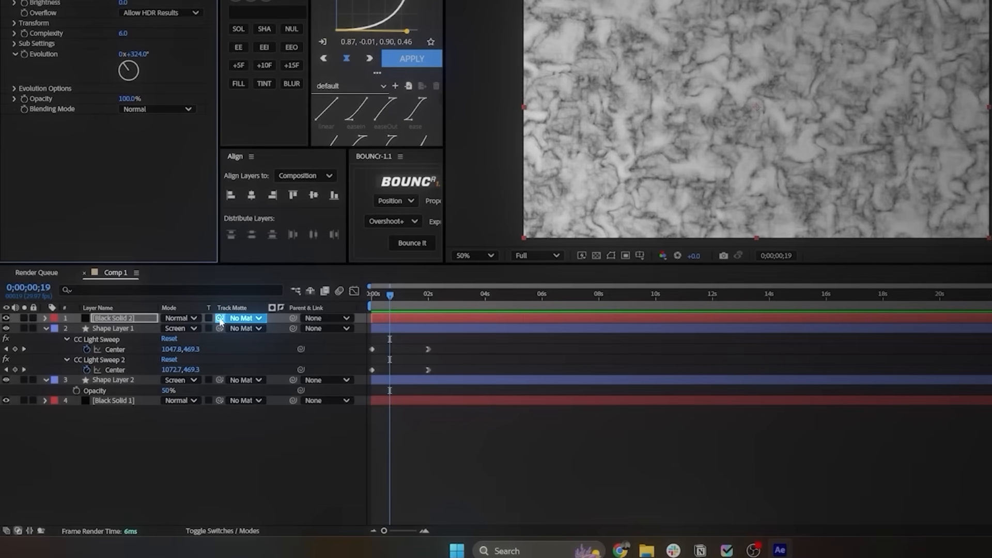
# Step: Use Shape Layer 2 as the luma matte of Black Solid 2 and move the solid below Shape Layer 1
pyautogui.moveTo(221, 318); pyautogui.dragTo(120, 358)
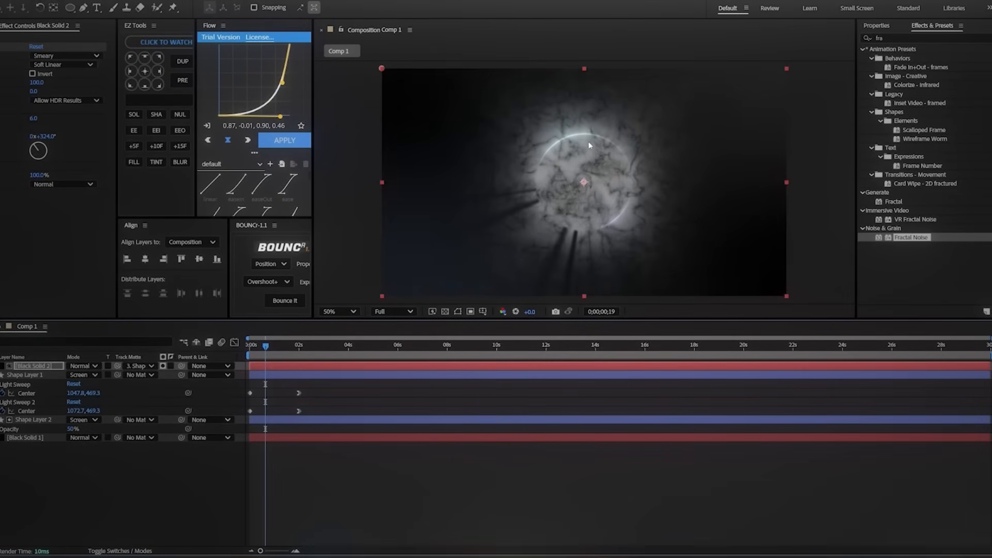
pyautogui.moveTo(266, 345); pyautogui.dragTo(296, 346)
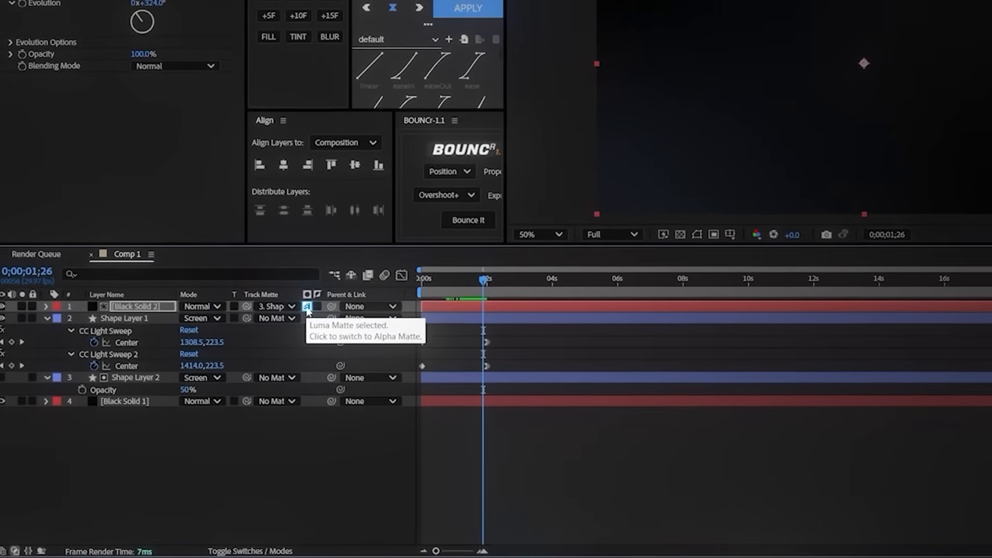
pyautogui.moveTo(483, 283); pyautogui.dragTo(433, 283)
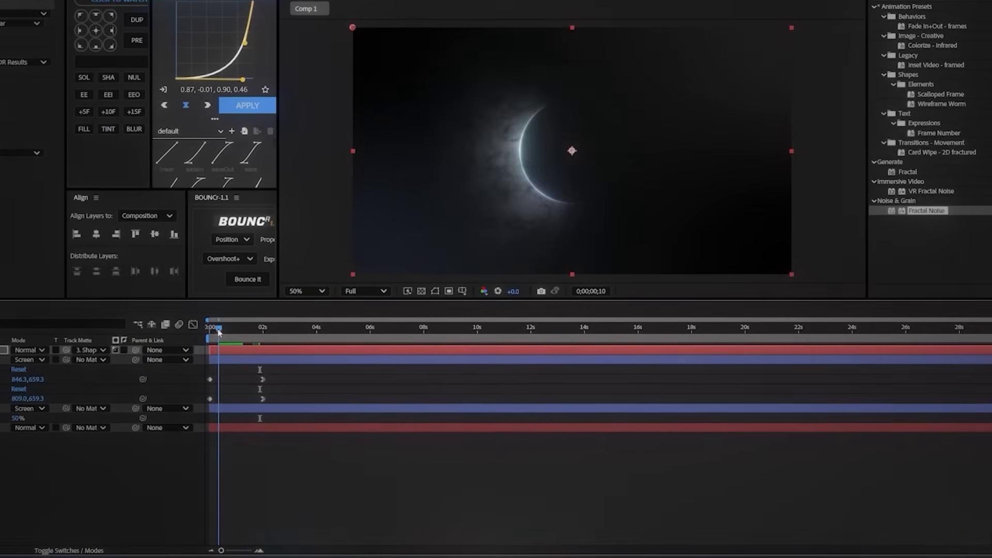
pyautogui.moveTo(219, 332); pyautogui.dragTo(214, 337)
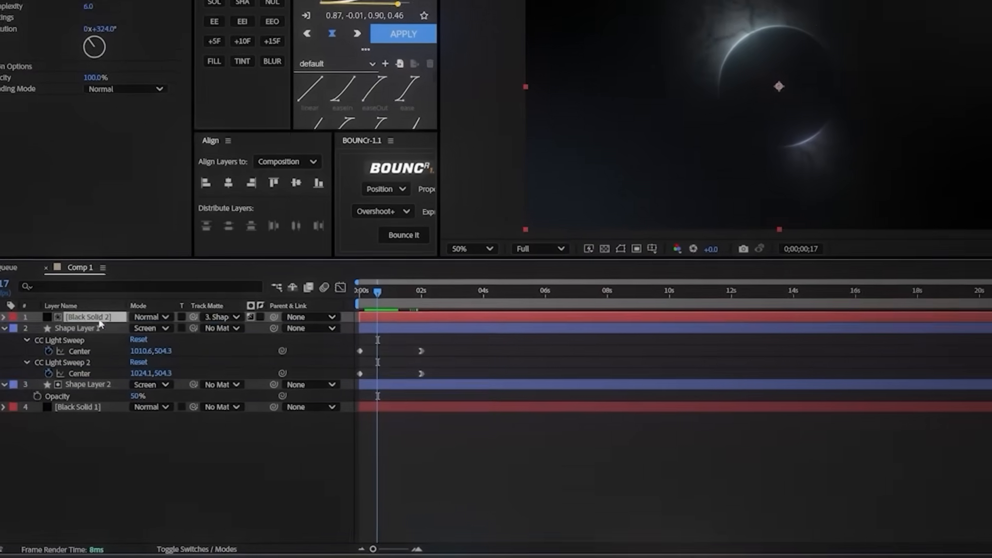
pyautogui.moveTo(100, 324); pyautogui.dragTo(103, 376)
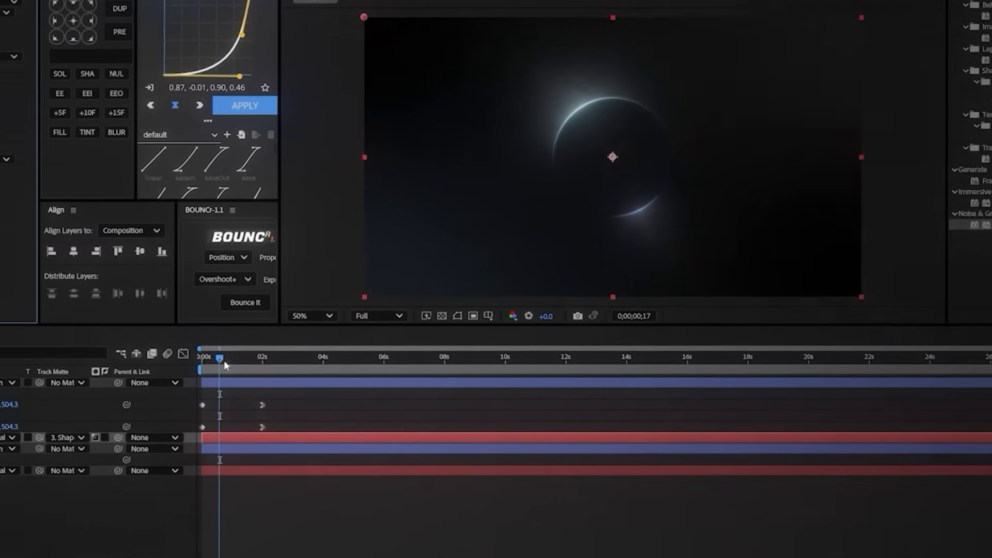
# Step: Keyframe Black Solid 2's Fractal Noise Evolution from 1x+93° at the start to 2x+93° at about 2 seconds
pyautogui.moveTo(106, 412); pyautogui.dragTo(95, 414)
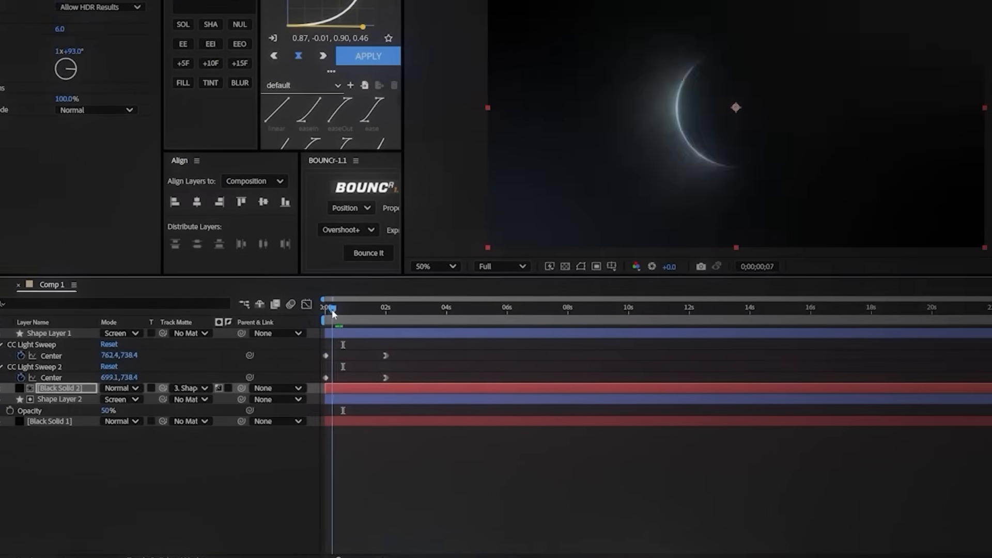
pyautogui.moveTo(332, 313); pyautogui.dragTo(326, 312)
pyautogui.click(19, 40)
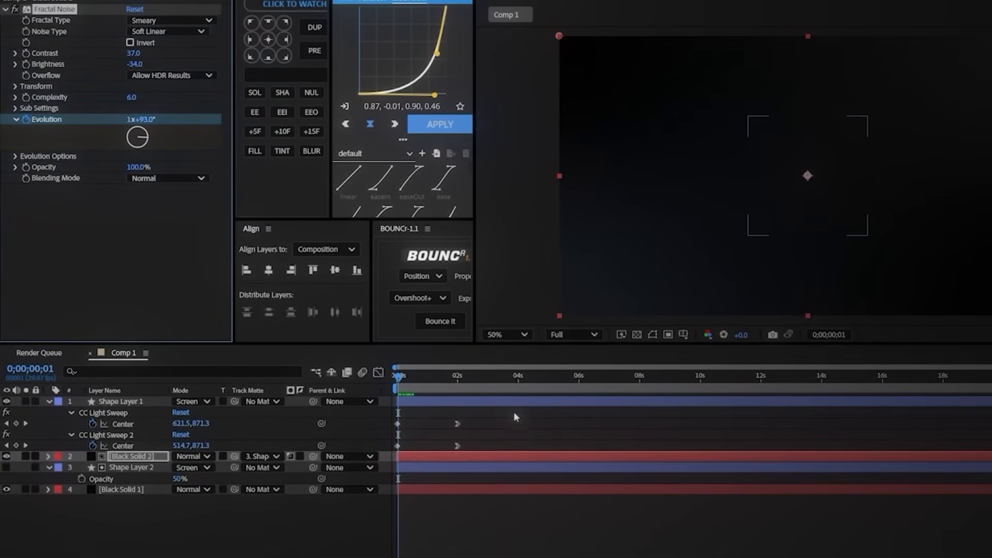
pyautogui.click(451, 378)
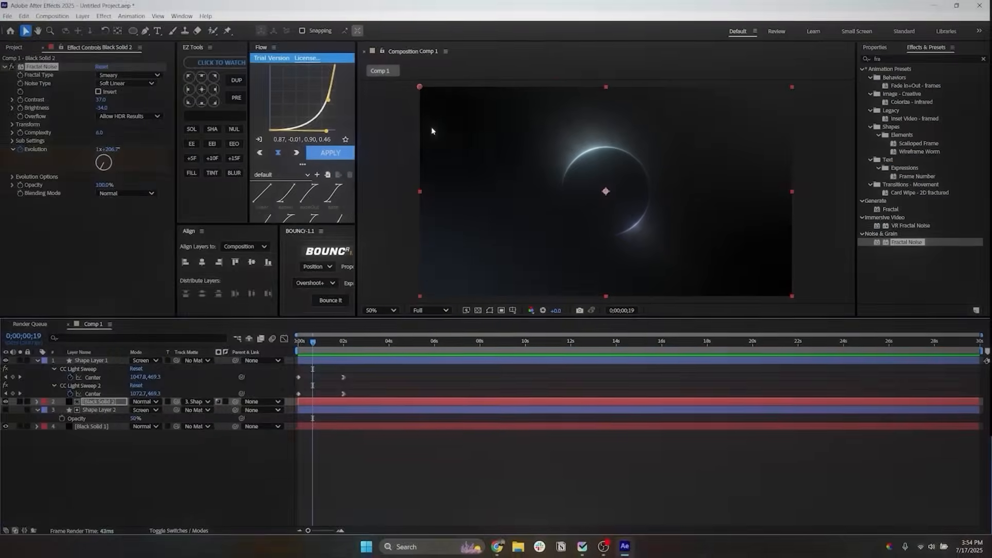
# Step: Apply Tint to Black Solid 2, mapping black to a very dark blue and white to light blue
pyautogui.write('int')
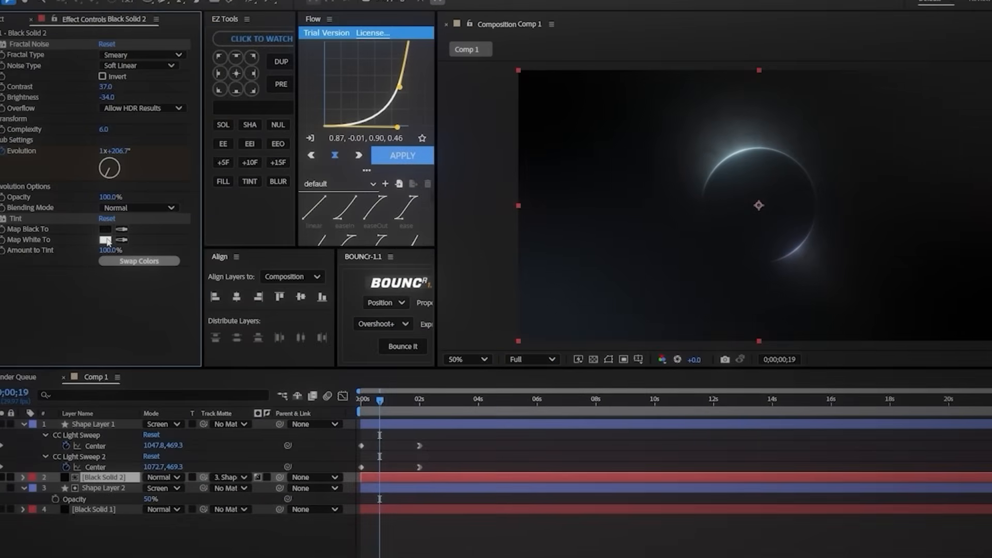
pyautogui.click(105, 239)
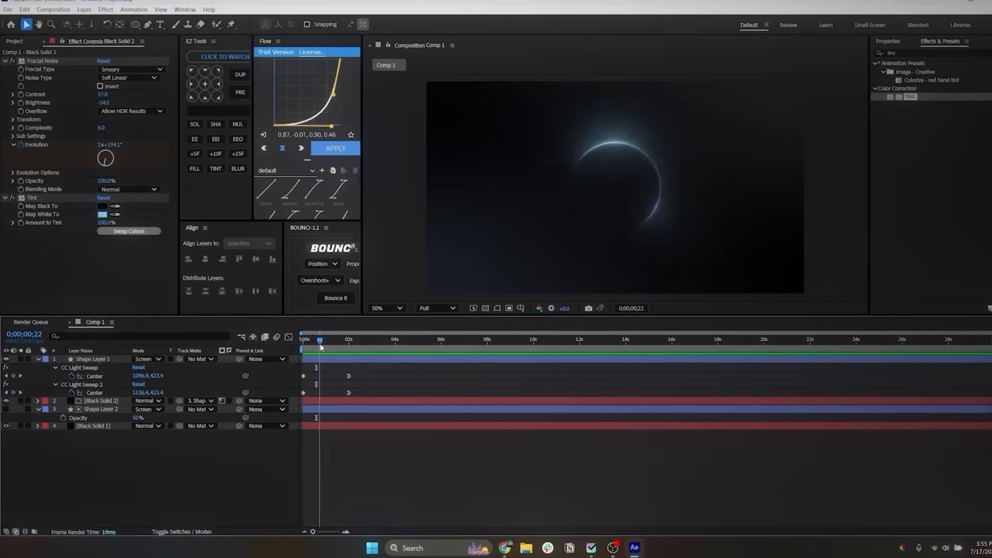
# Step: Trim Shape Layer 1, Black Solid 2 and Shape Layer 2 so they end at 0;00;02;04
pyautogui.moveTo(317, 339); pyautogui.dragTo(362, 345)
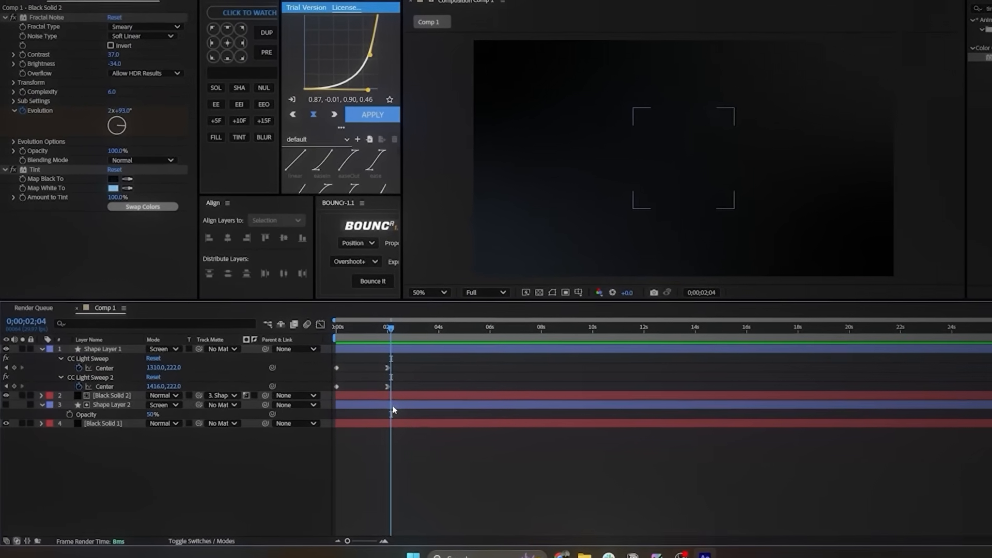
pyautogui.click(384, 407)
pyautogui.keyDown('shift'); pyautogui.click(393, 352); pyautogui.keyUp('shift')
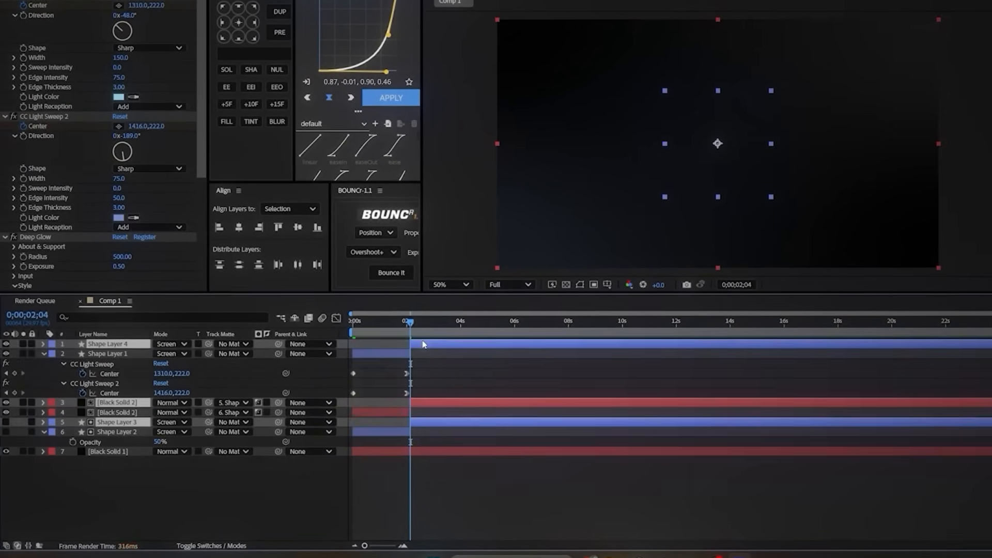
pyautogui.hotkey('alt', ']')
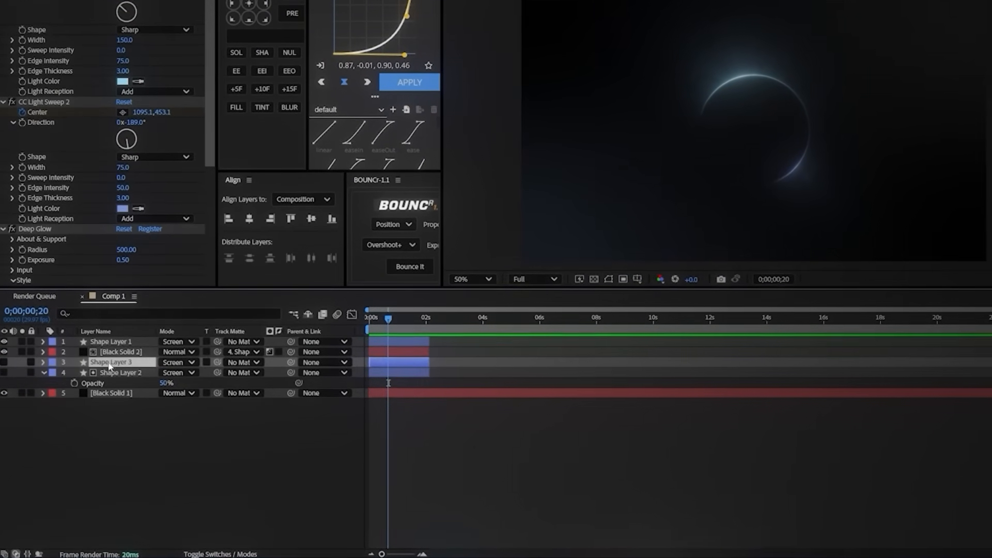
# Step: Move Shape Layer 3 to the top of the layer stack, starting at about 2 seconds, and make it visible
pyautogui.moveTo(109, 365); pyautogui.dragTo(116, 338)
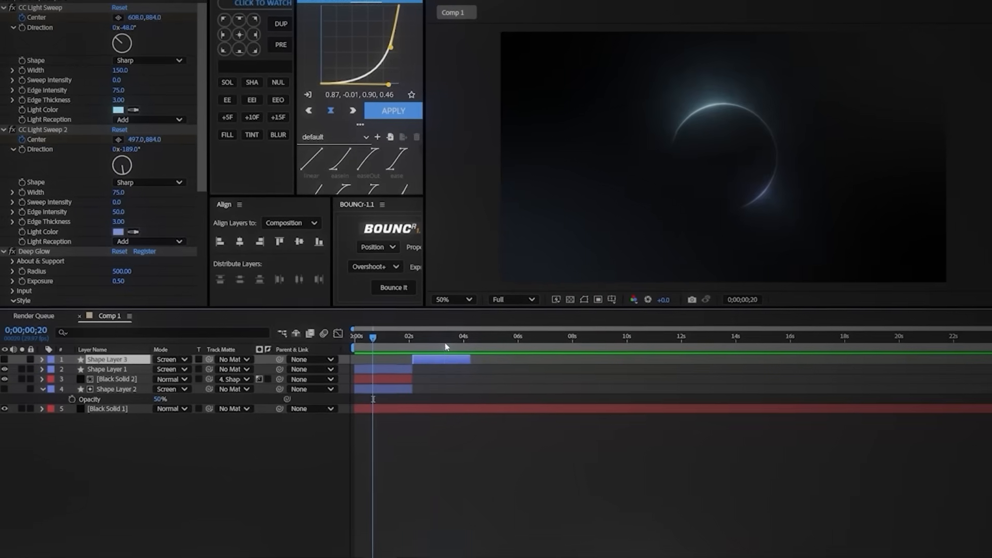
pyautogui.click(5, 355)
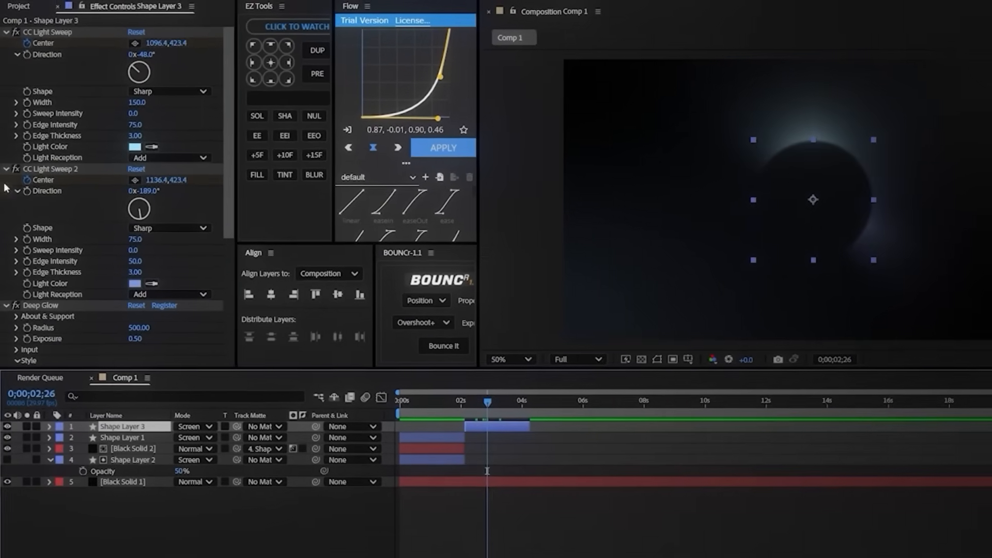
pyautogui.scroll(-5, 6, 188)
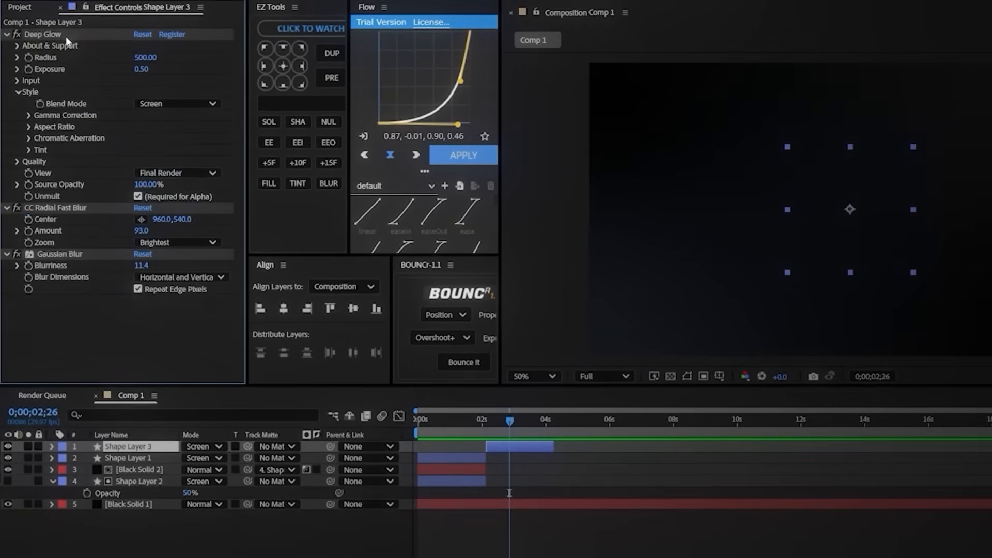
# Step: Remove all effects from Shape Layer 3, including Gaussian Blur, and set its blending mode to Normal
pyautogui.click(65, 35)
pyautogui.press('Delete')
pyautogui.click(63, 35)
pyautogui.press('Delete')
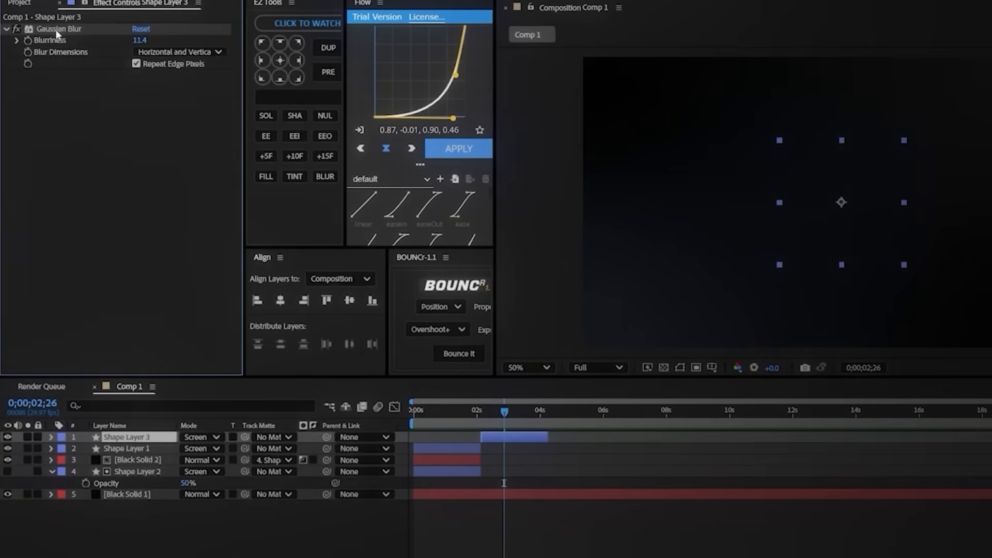
pyautogui.click(61, 35)
pyautogui.press('Delete')
pyautogui.click(210, 448)
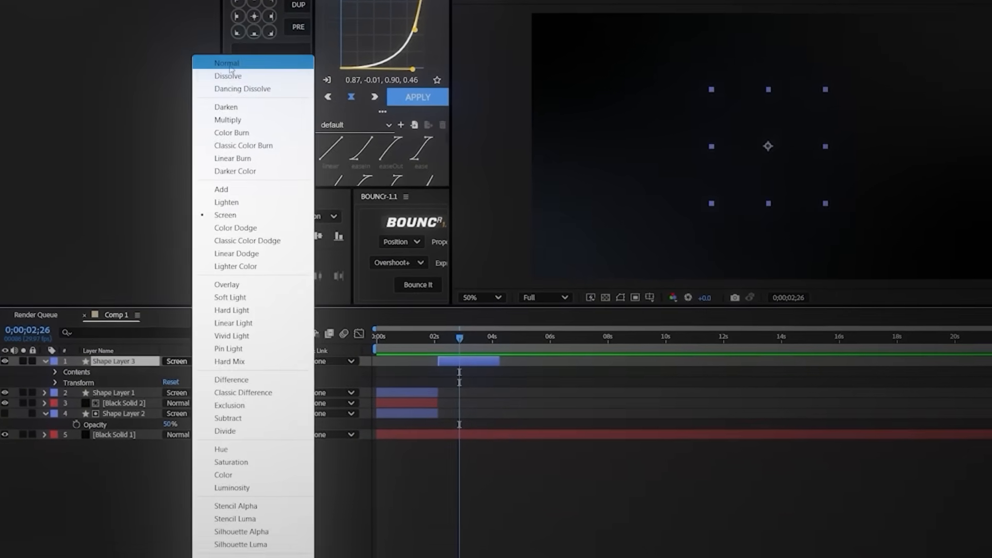
pyautogui.click(228, 64)
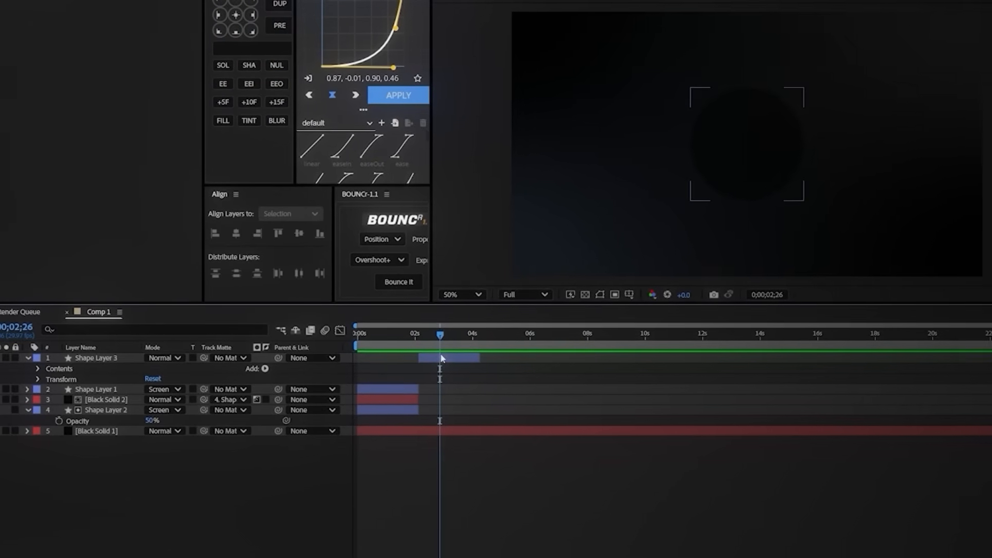
# Step: Change Shape Layer 3's circle fill to white and raise the layer's Opacity
pyautogui.click(453, 357)
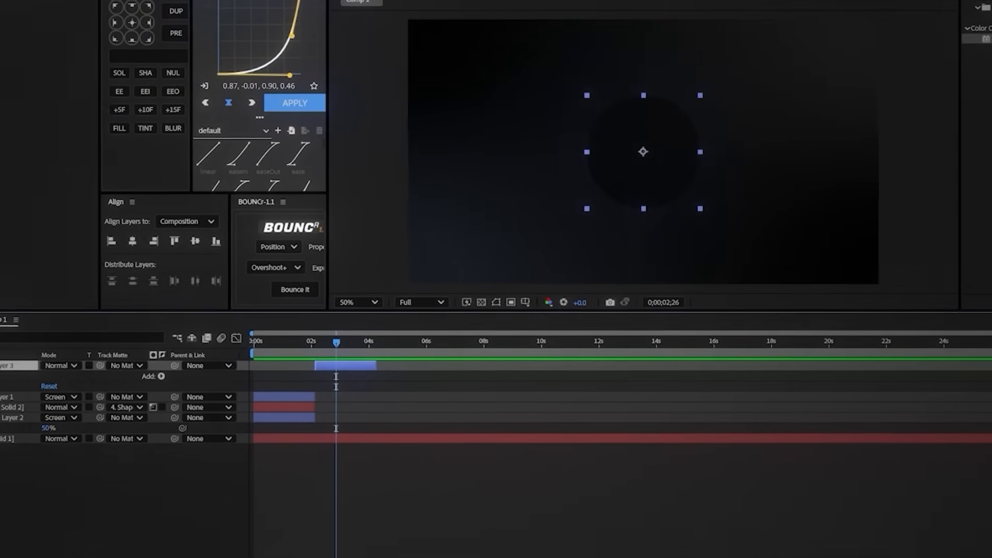
pyautogui.moveTo(401, 203); pyautogui.dragTo(384, 196)
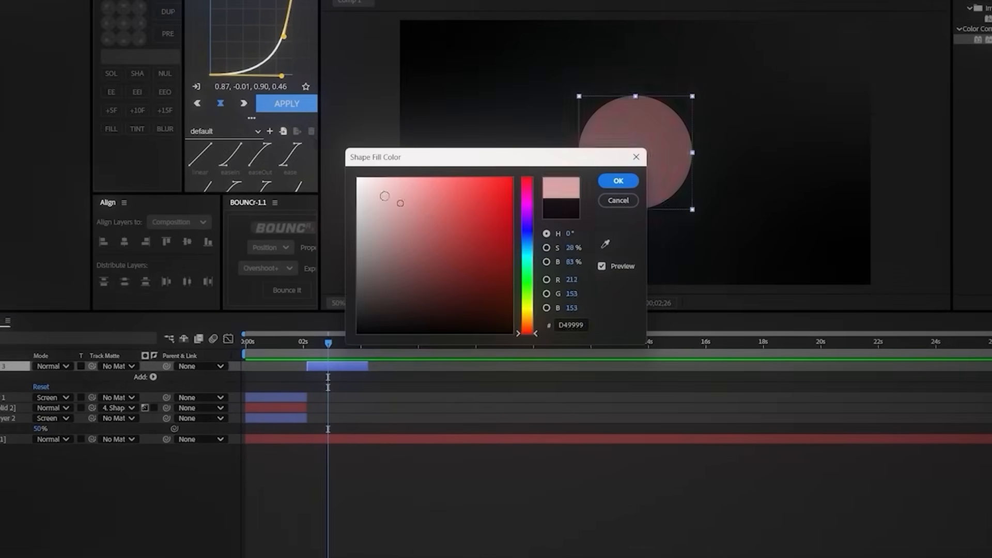
pyautogui.click(622, 183)
pyautogui.press('t')
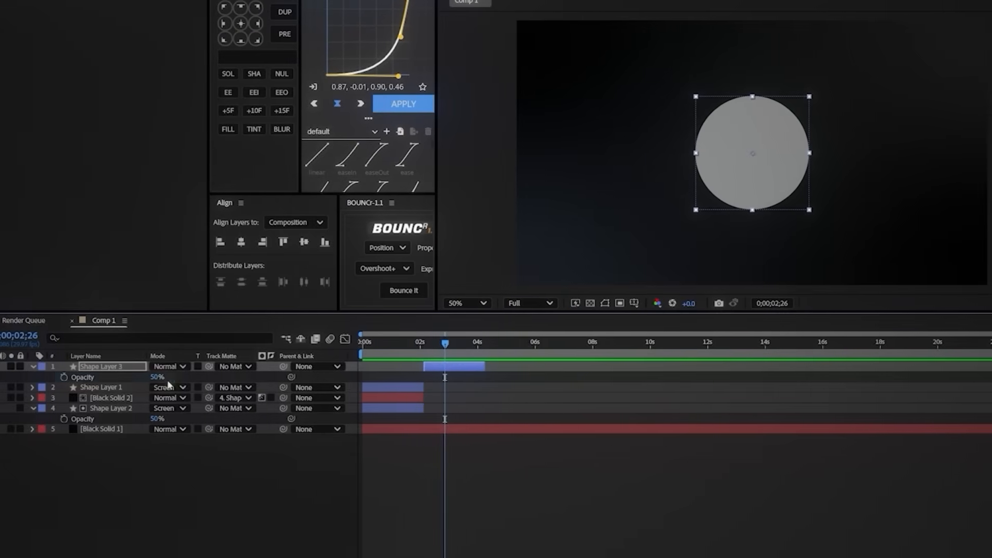
pyautogui.moveTo(164, 381); pyautogui.dragTo(445, 379)
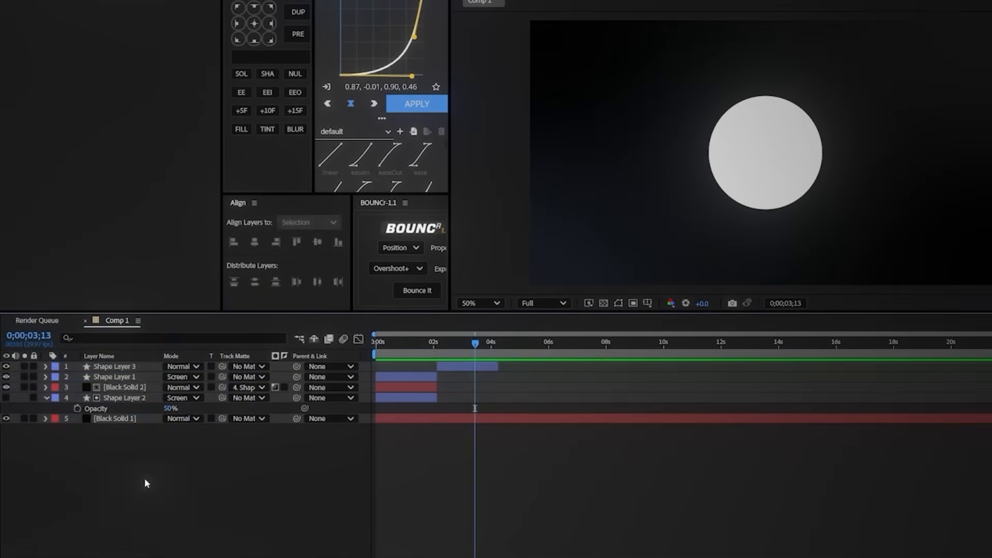
# Step: Add a new black solid above Shape Layer 3, starting at about 2 seconds, and apply Gradient Ramp to it
pyautogui.rightClick(144, 480)
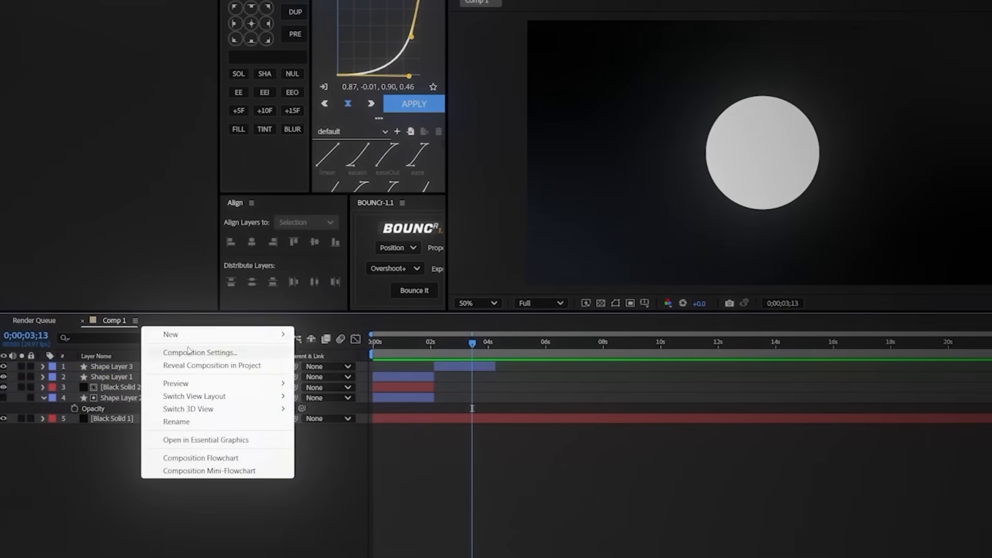
pyautogui.moveTo(238, 335)
pyautogui.click(311, 367)
pyautogui.click(688, 366)
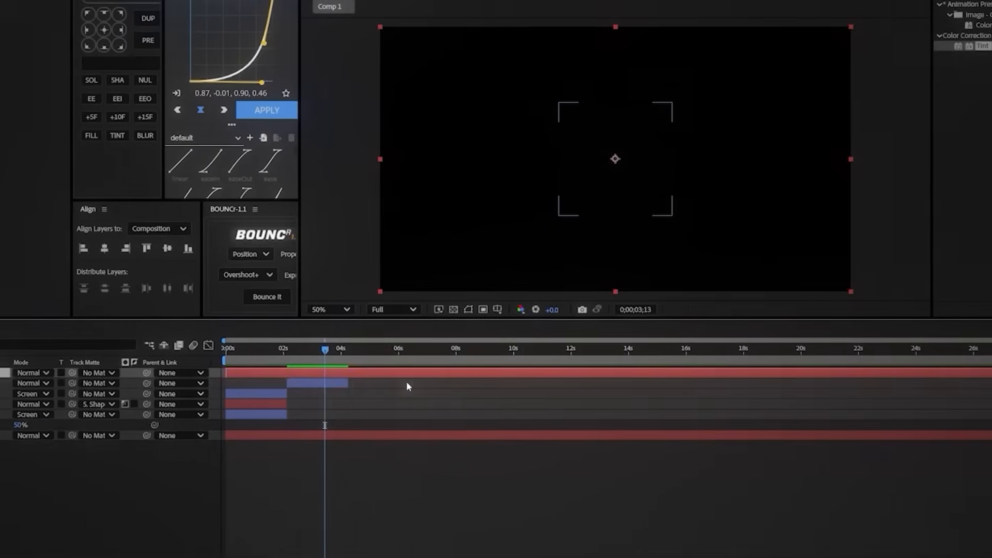
pyautogui.click(930, 12)
pyautogui.write('gradien')
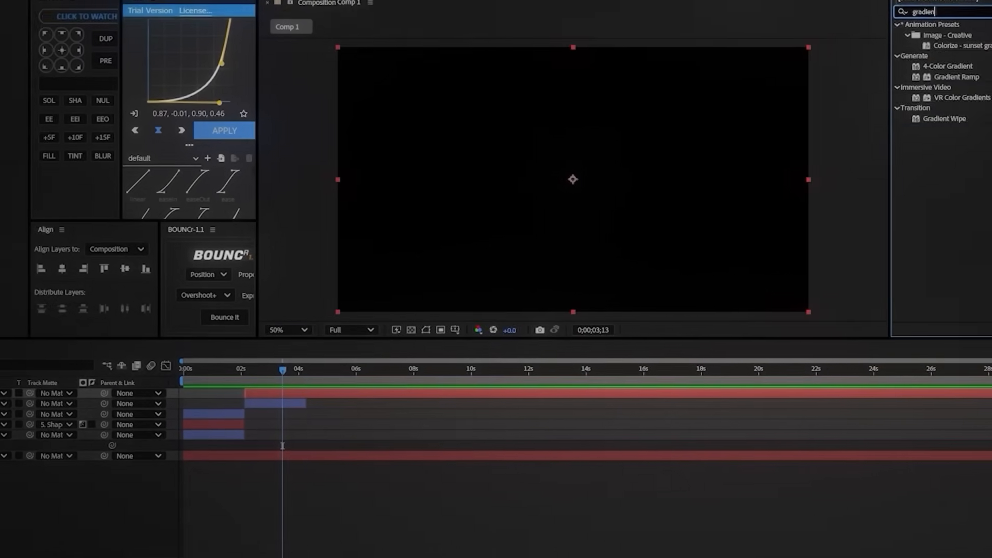
pyautogui.write('t ra')
pyautogui.moveTo(957, 35); pyautogui.dragTo(431, 229)
# Step: Apply Colorama to Black Solid 3, remove cyan and green from its Output Cycle, and reposition the remaining colors around the wheel
pyautogui.write('colora')
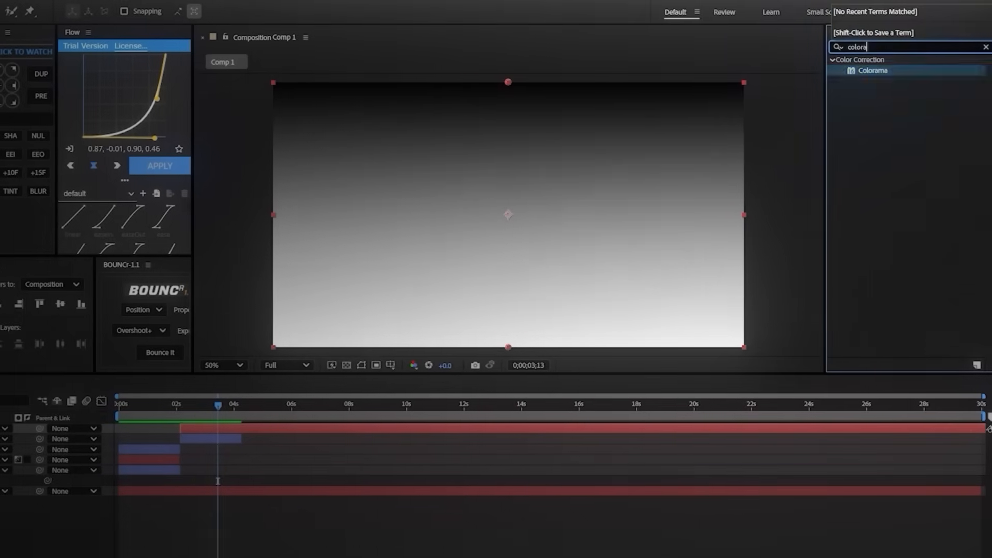
pyautogui.doubleClick(887, 71)
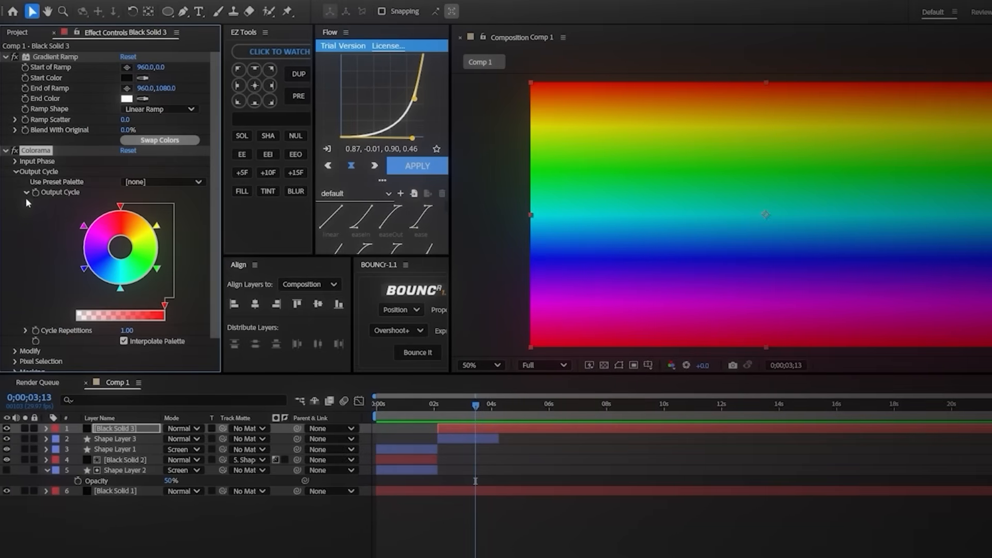
pyautogui.moveTo(121, 287); pyautogui.dragTo(125, 323)
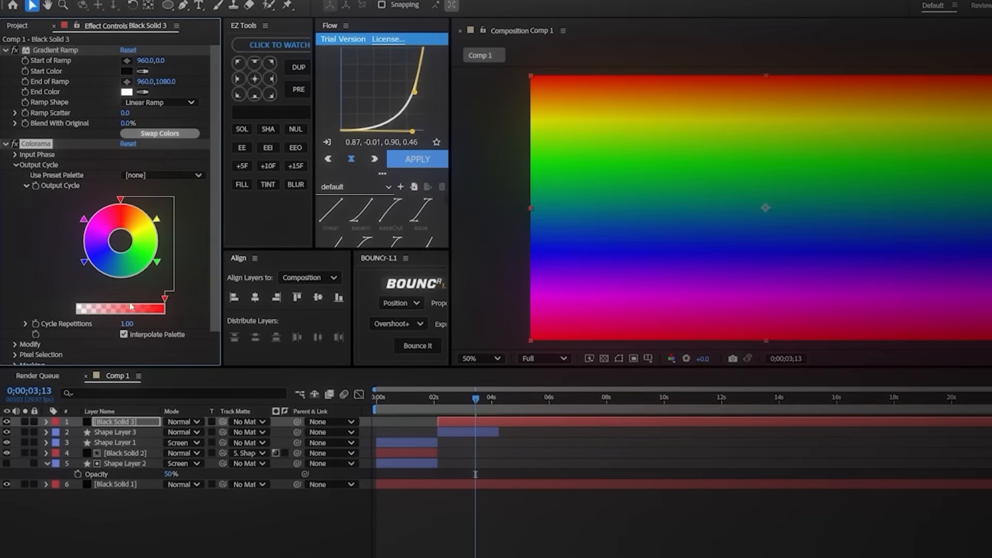
pyautogui.moveTo(156, 267)
pyautogui.mouseDown()
pyautogui.moveTo(139, 329)
pyautogui.moveTo(138, 306)
pyautogui.mouseUp()
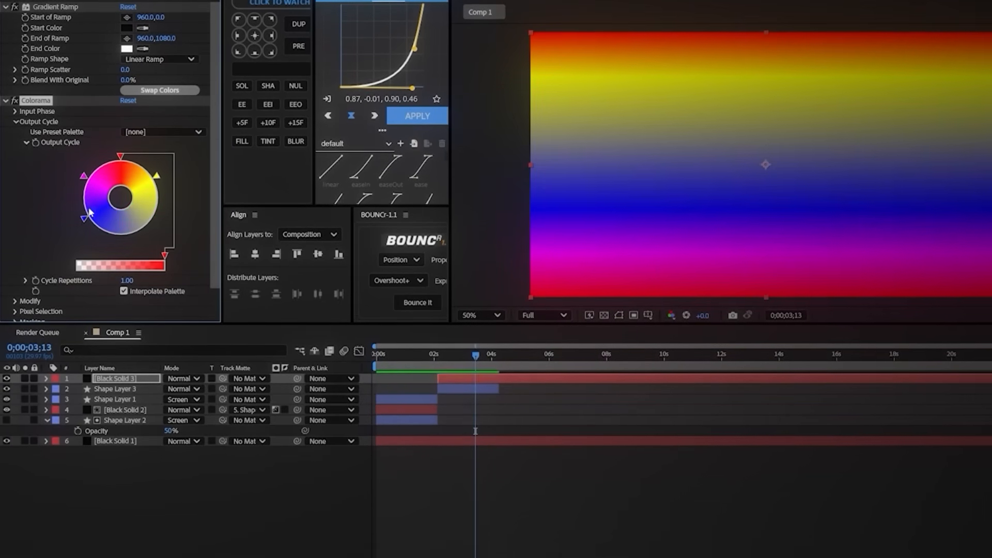
pyautogui.moveTo(84, 242); pyautogui.dragTo(152, 251)
pyautogui.moveTo(85, 172); pyautogui.dragTo(109, 196)
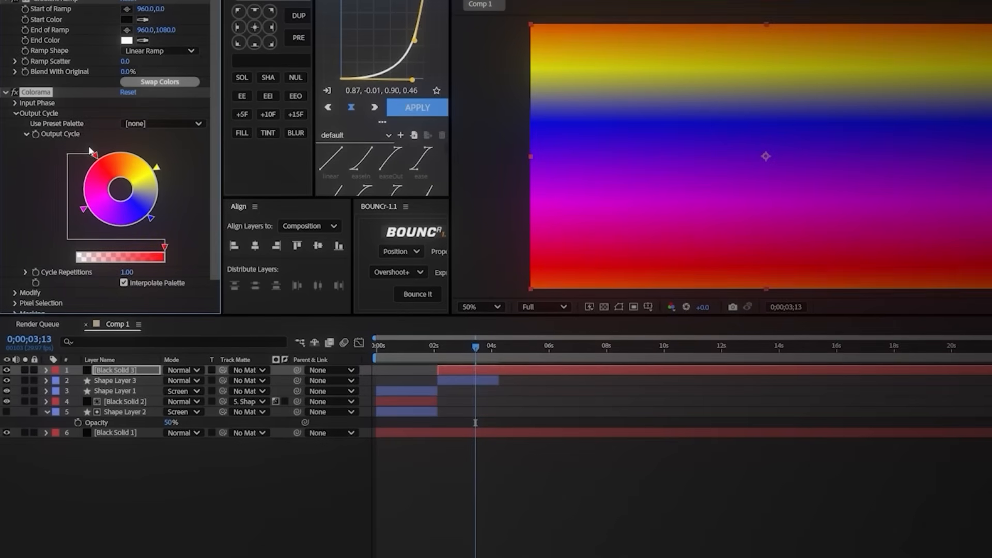
# Step: Recolor Colorama's Output Cycle points: red to 9FD9FF, yellow to 0070FF and magenta to purple
pyautogui.doubleClick(94, 158)
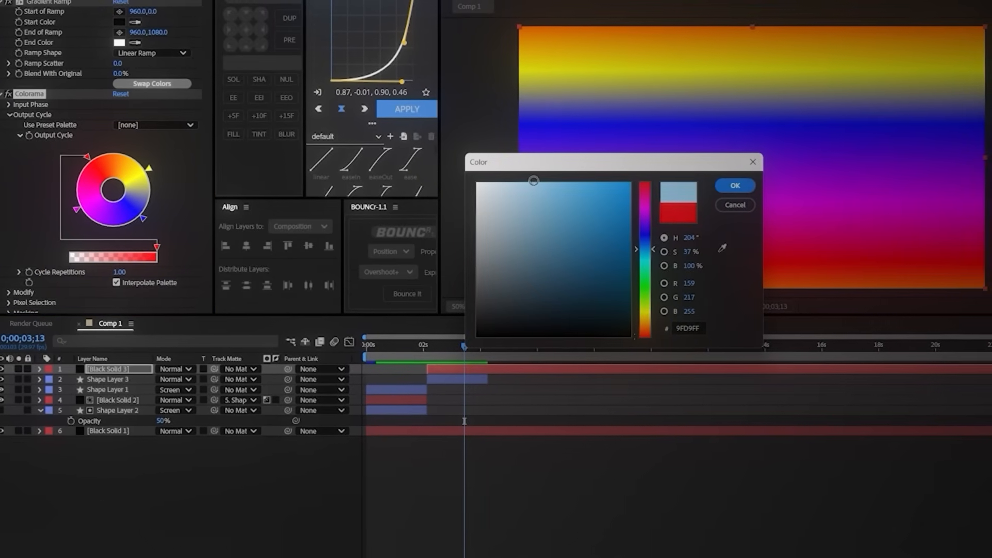
pyautogui.click(726, 188)
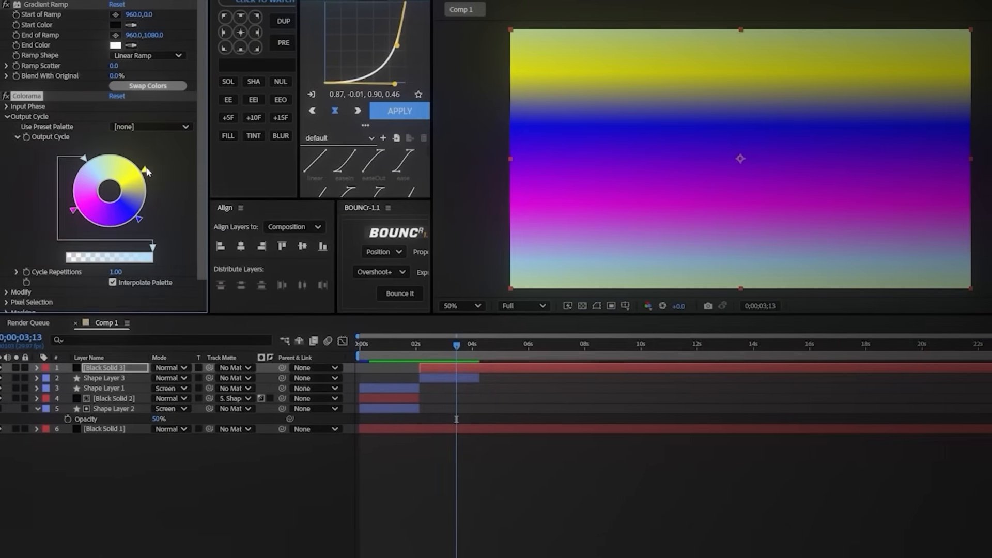
pyautogui.doubleClick(144, 172)
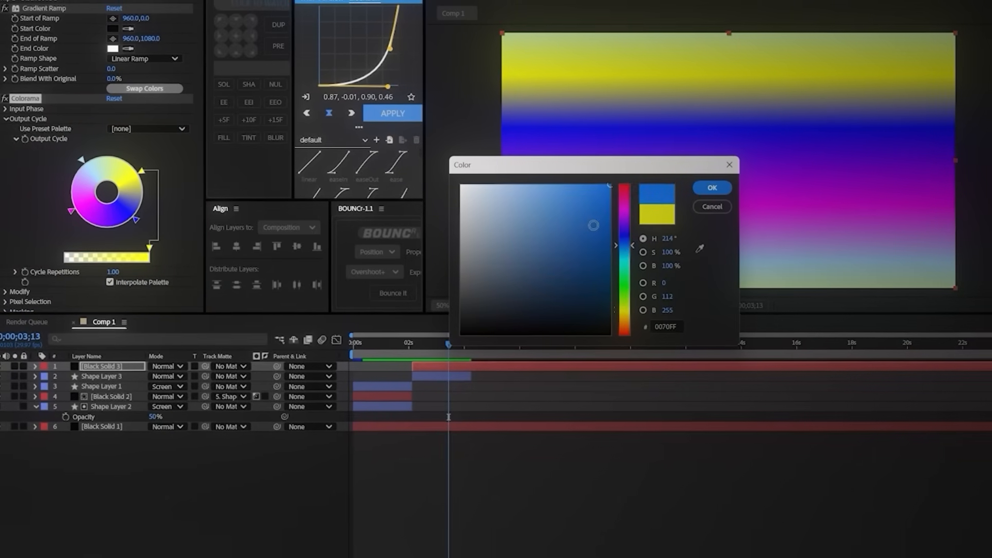
pyautogui.click(709, 190)
pyautogui.doubleClick(71, 213)
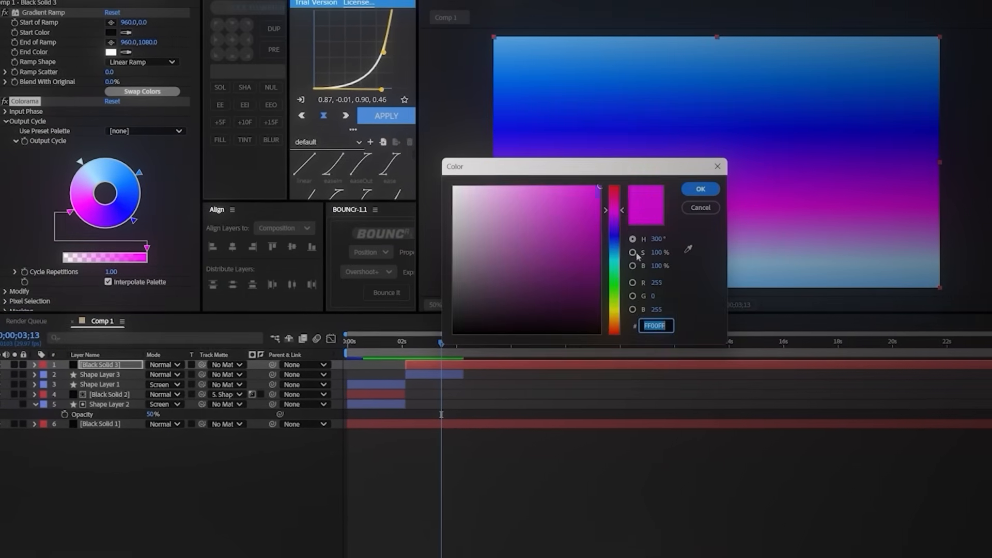
pyautogui.click(693, 191)
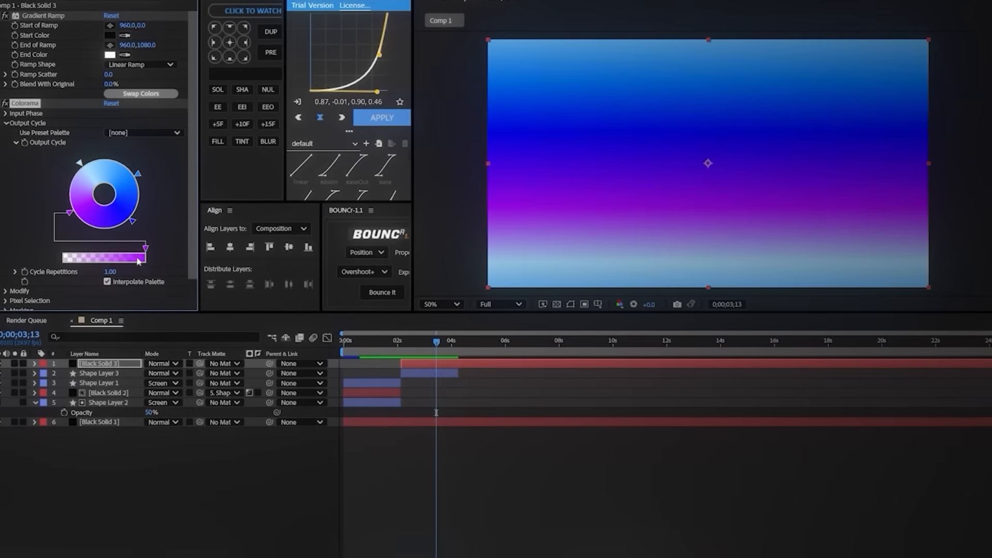
# Step: Recolor the Output Cycle's dark blue point to a light blue
pyautogui.doubleClick(133, 223)
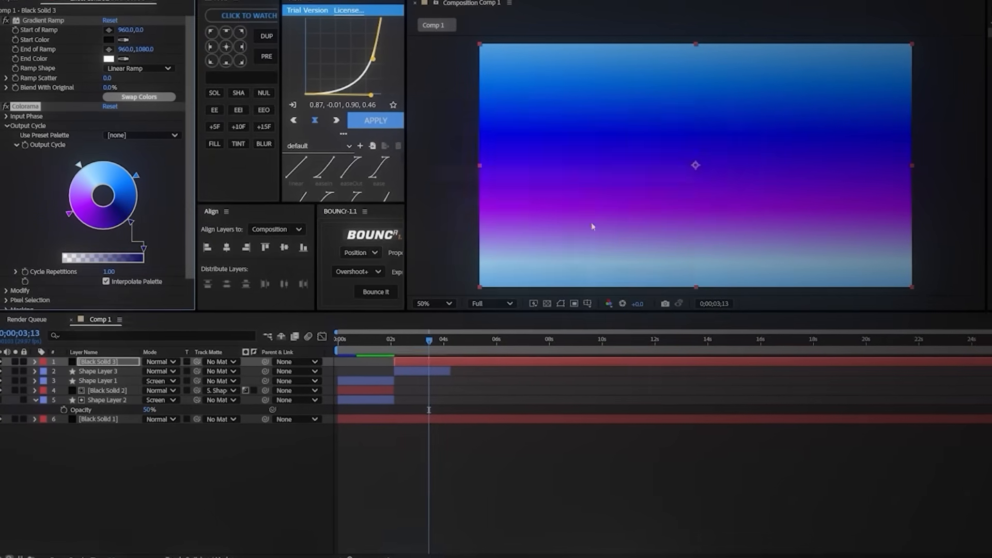
pyautogui.doubleClick(129, 224)
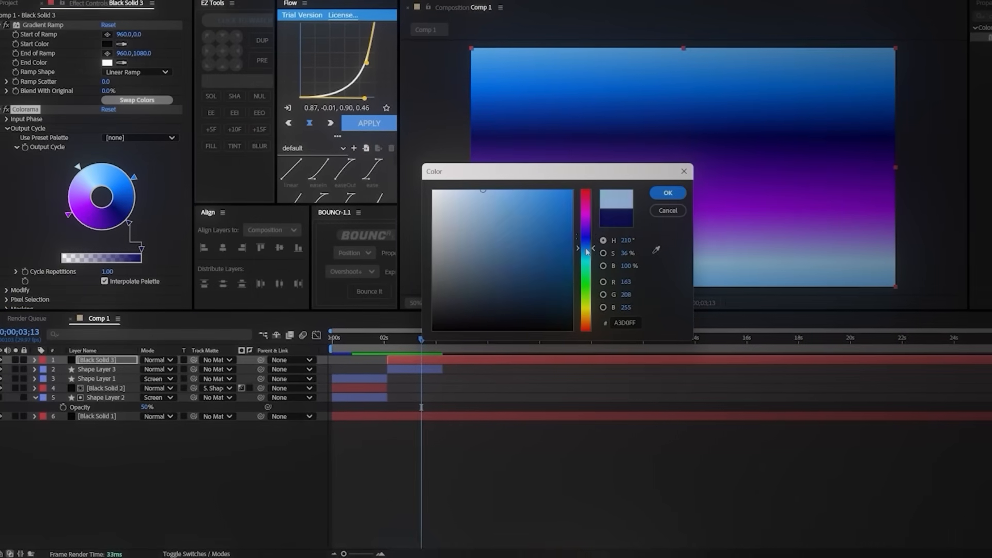
pyautogui.click(662, 195)
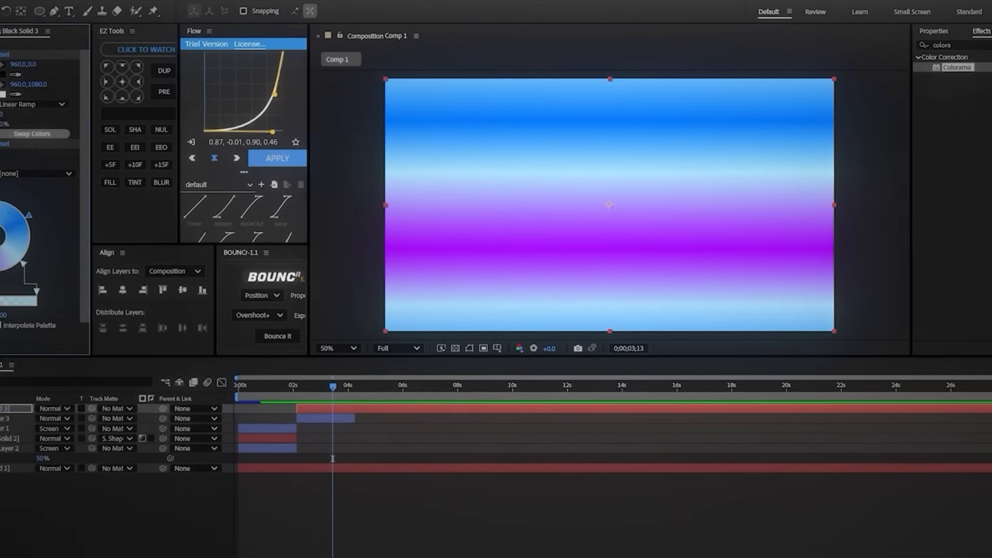
# Step: Set the Output Cycle's starting color to 000000 and space the black, blue, light blue and purple points evenly around the wheel
pyautogui.doubleClick(39, 204)
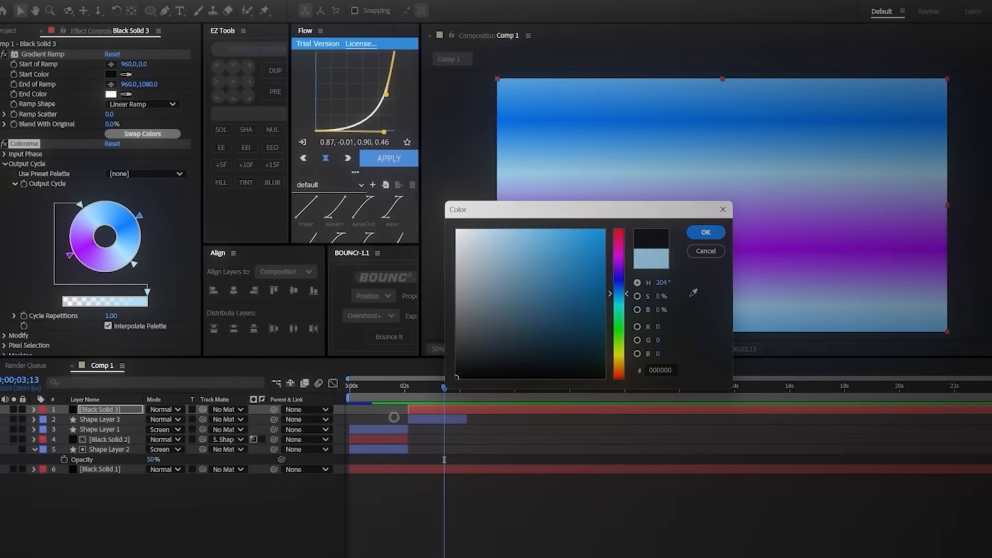
pyautogui.click(704, 233)
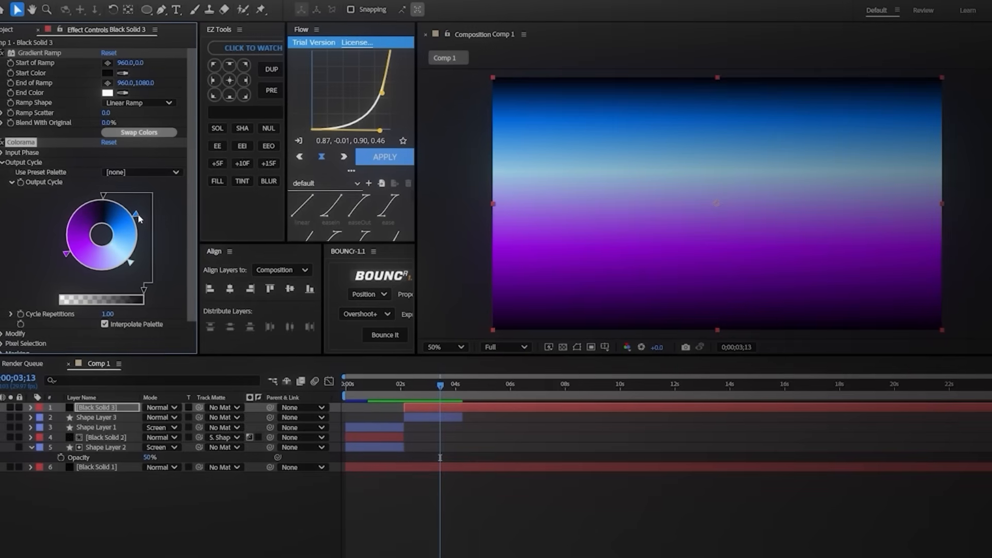
pyautogui.moveTo(136, 216); pyautogui.dragTo(112, 277)
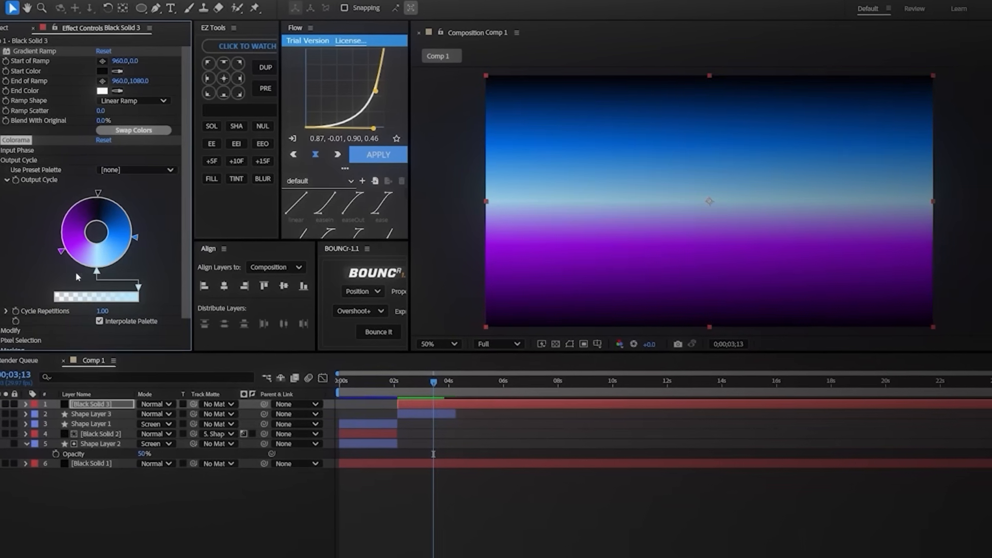
pyautogui.moveTo(41, 230); pyautogui.dragTo(55, 238)
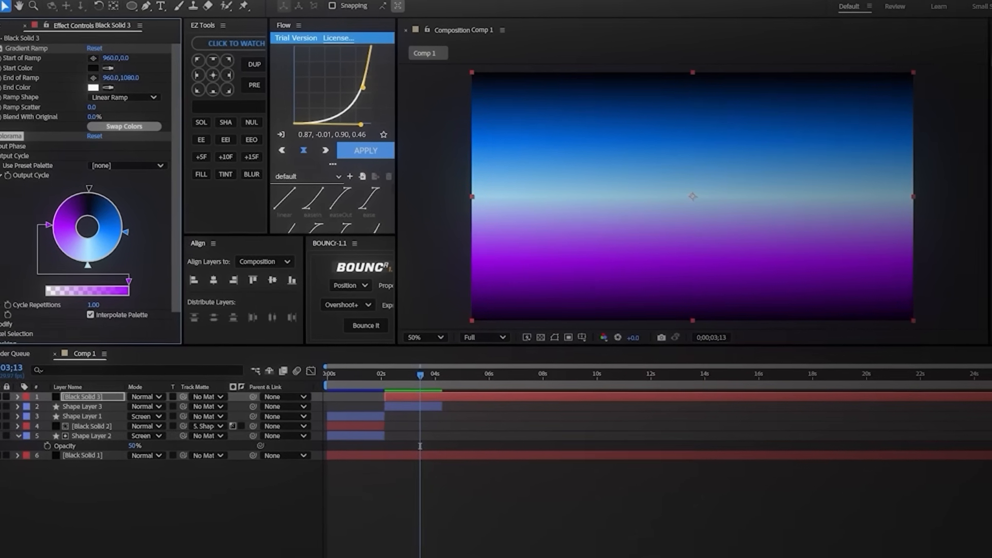
# Step: Widen the Output Cycle's black band using two separated black points, and shift the blue and purple points toward light blue
pyautogui.click(436, 181)
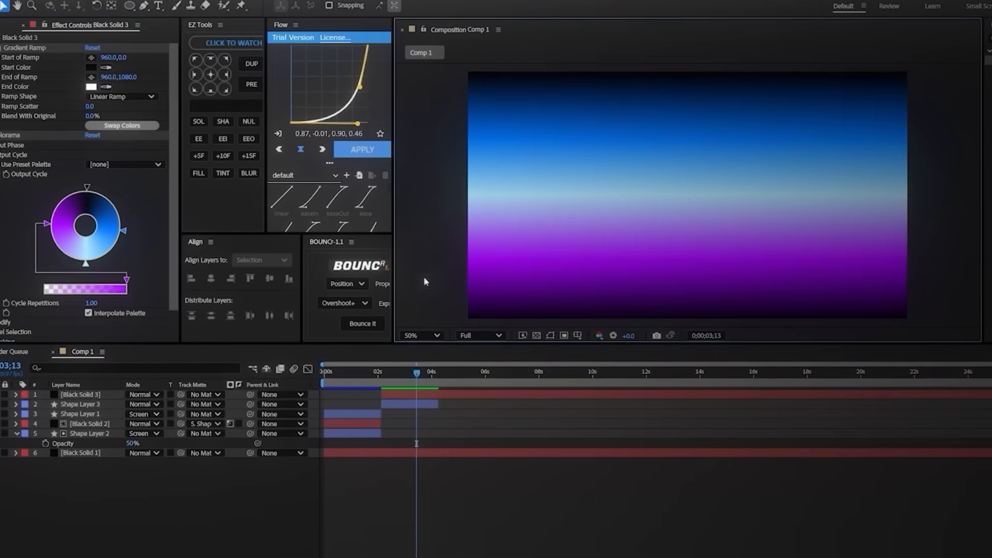
pyautogui.click(89, 186)
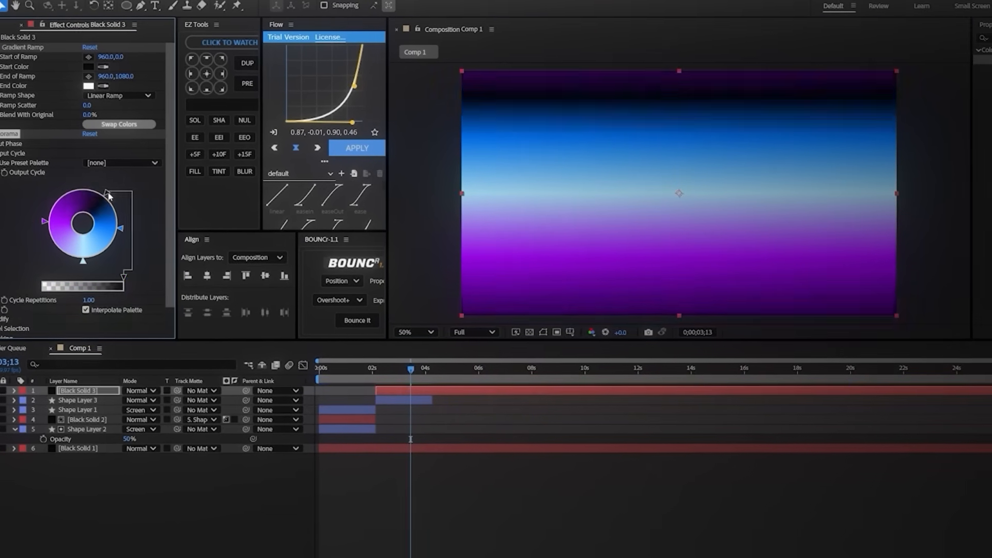
pyautogui.click(112, 197)
pyautogui.moveTo(455, 321); pyautogui.dragTo(374, 395)
pyautogui.click(658, 218)
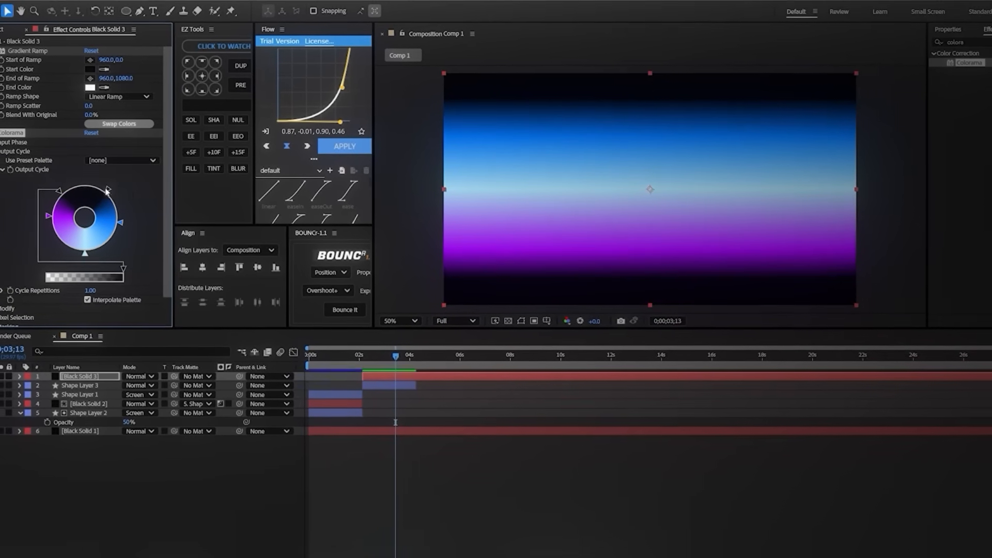
pyautogui.moveTo(122, 230); pyautogui.dragTo(118, 238)
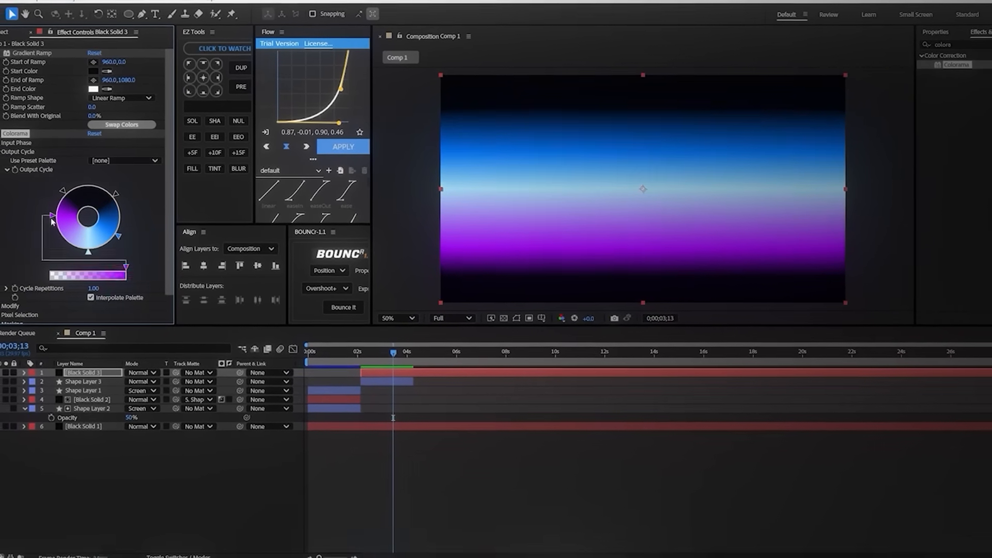
pyautogui.moveTo(52, 222); pyautogui.dragTo(54, 231)
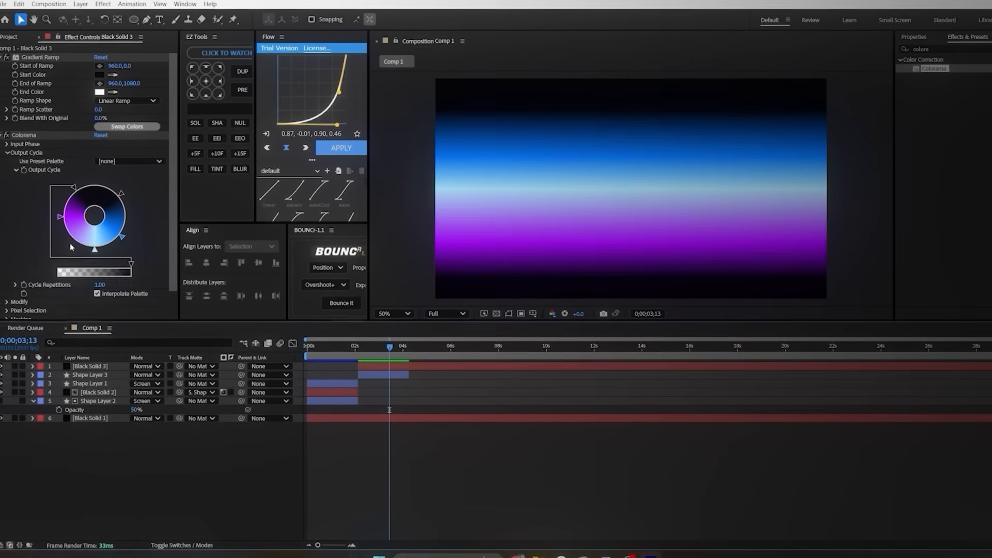
# Step: Add a pale lavender DAC8FF point between purple and light blue in the Output Cycle and adjust the blue side
pyautogui.click(73, 242)
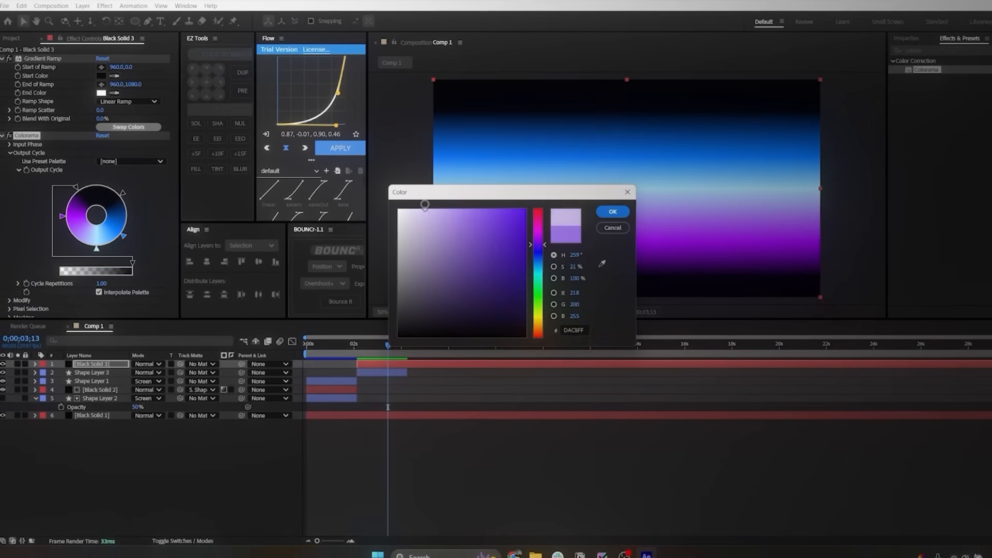
pyautogui.click(612, 211)
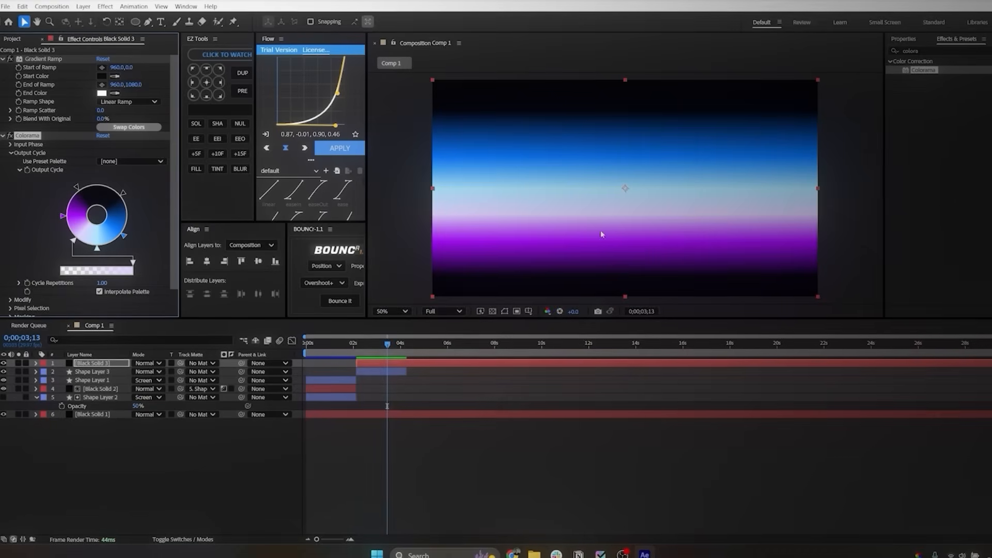
pyautogui.click(127, 229)
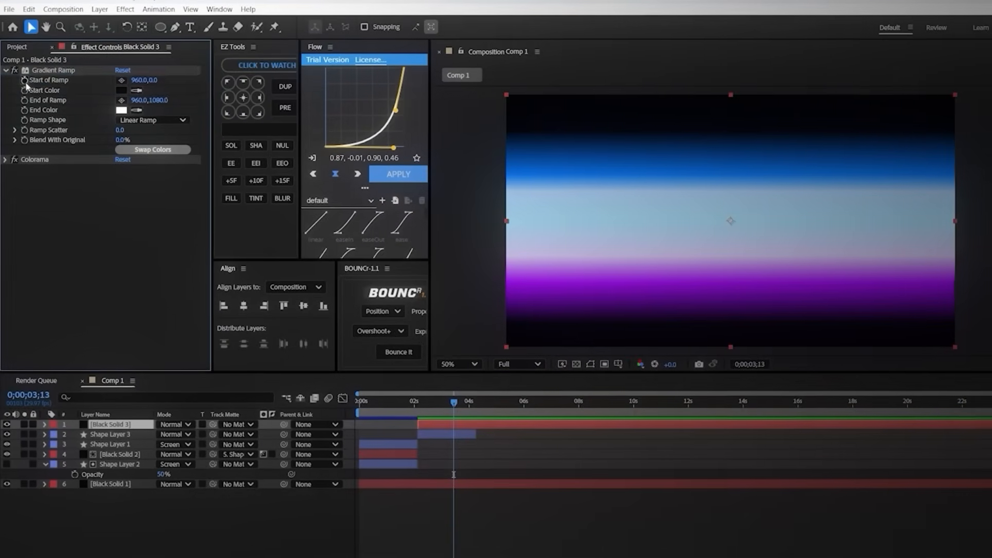
# Step: Keyframe the Gradient Ramp's Start of Ramp and End of Ramp, placing both keyframes at the start of Black Solid 3
pyautogui.click(25, 80)
pyautogui.click(24, 100)
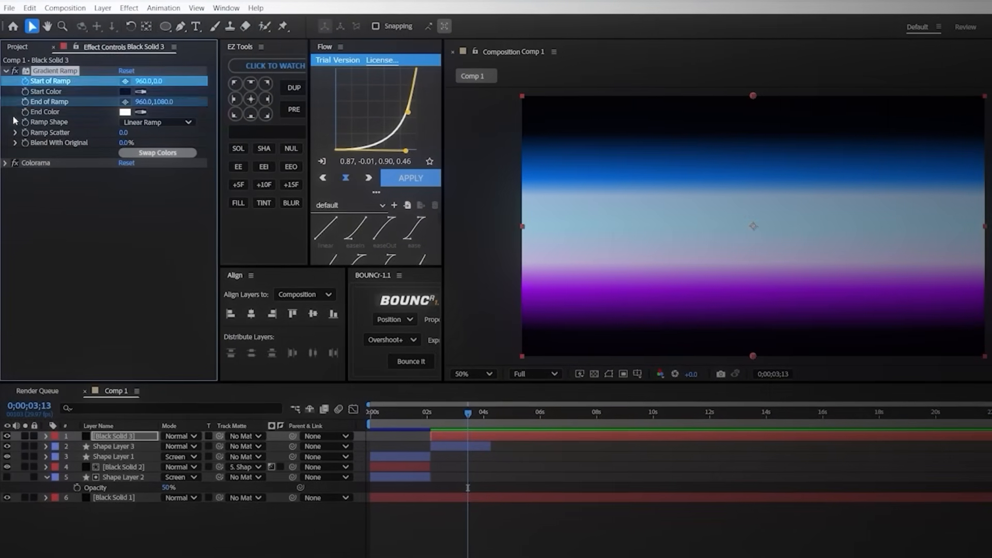
pyautogui.press('u')
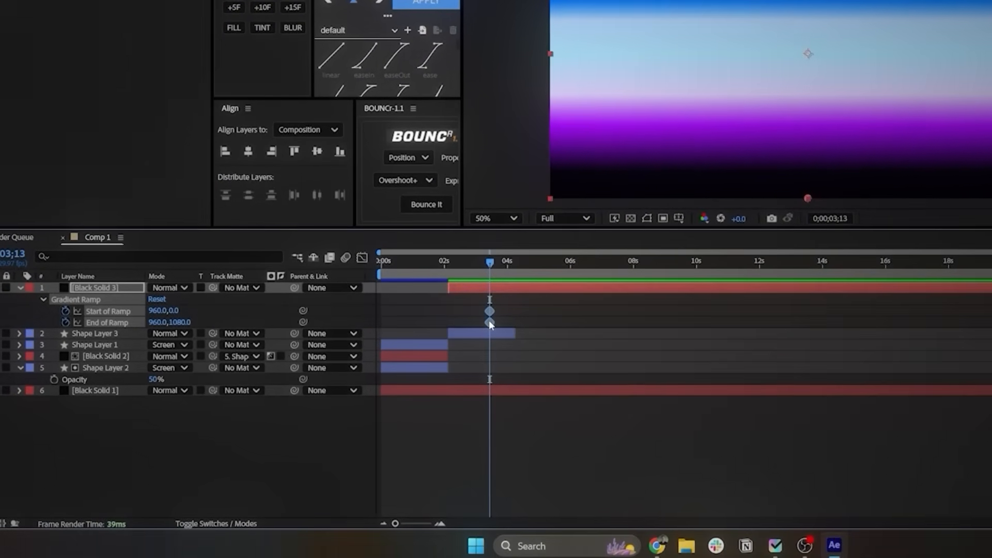
pyautogui.moveTo(489, 321); pyautogui.dragTo(449, 322)
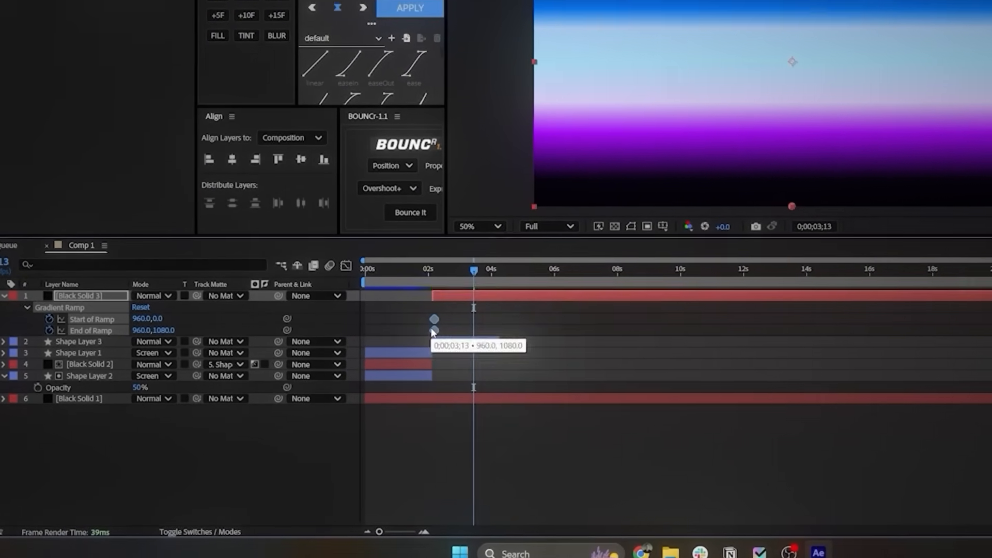
pyautogui.press('j')
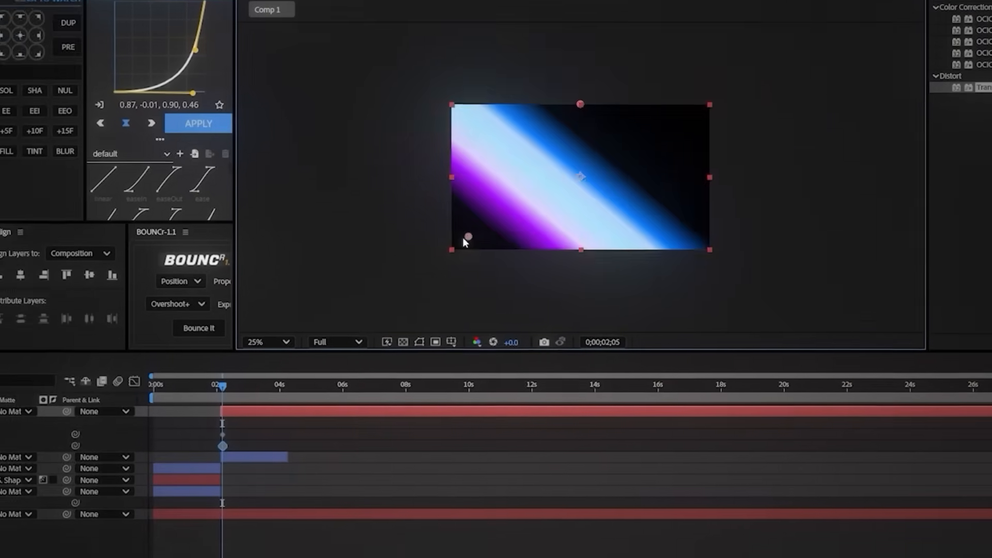
pyautogui.moveTo(465, 237); pyautogui.dragTo(425, 268)
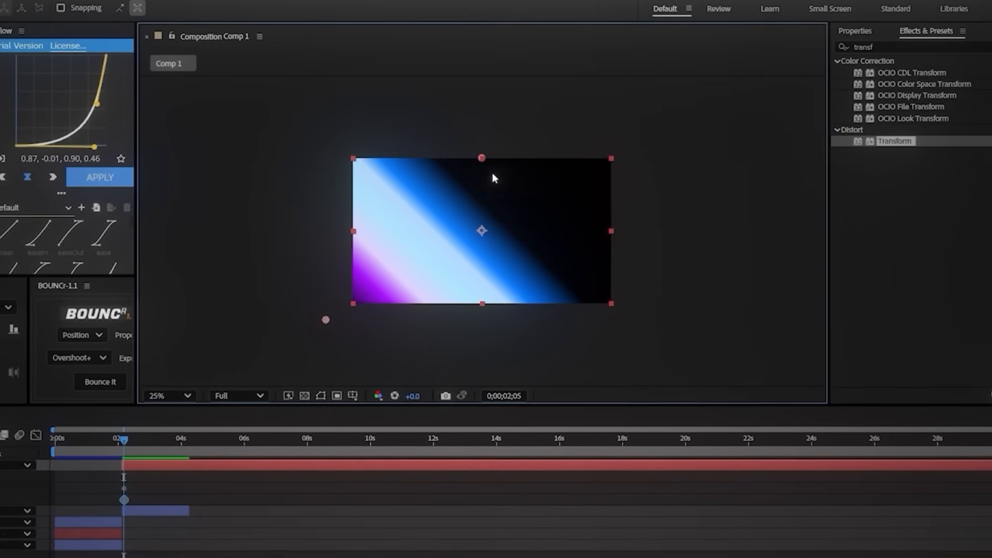
# Step: Animate both ramp points from beyond the frame's lower-left corner to beyond its upper-right corner at about 4 seconds
pyautogui.moveTo(354, 300); pyautogui.dragTo(298, 330)
pyautogui.moveTo(120, 443); pyautogui.dragTo(171, 451)
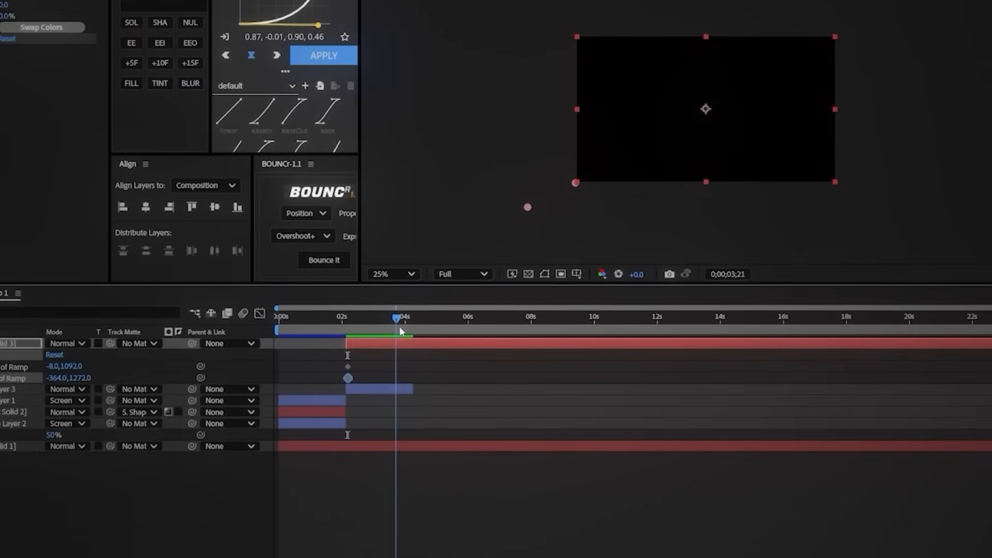
pyautogui.moveTo(400, 329); pyautogui.dragTo(414, 328)
pyautogui.moveTo(577, 182); pyautogui.dragTo(580, 182)
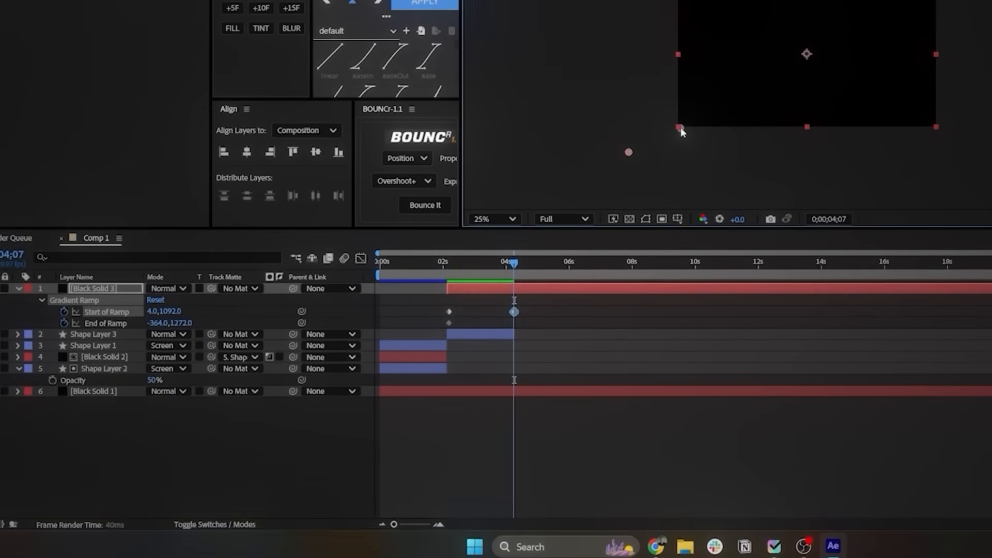
pyautogui.moveTo(681, 128); pyautogui.dragTo(806, 55)
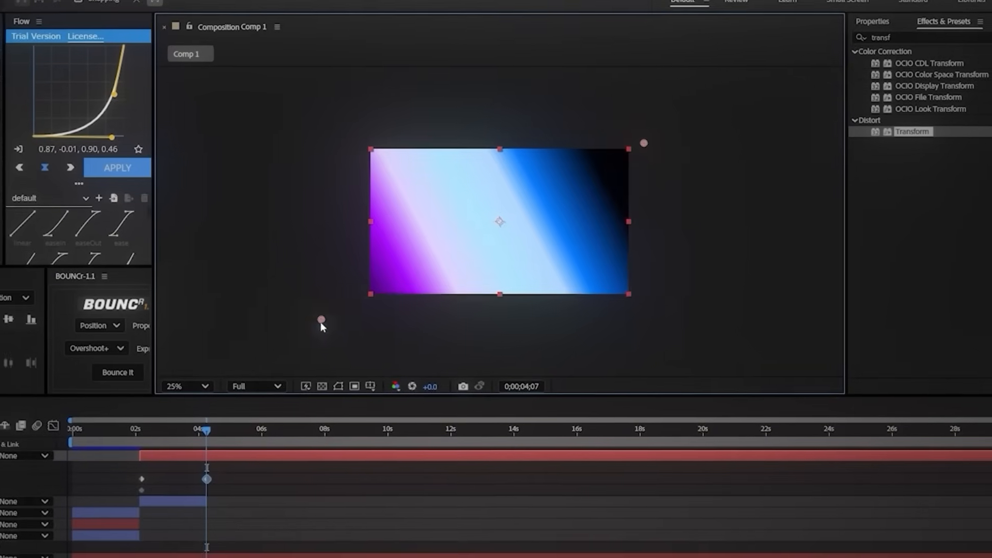
pyautogui.moveTo(321, 321); pyautogui.dragTo(634, 152)
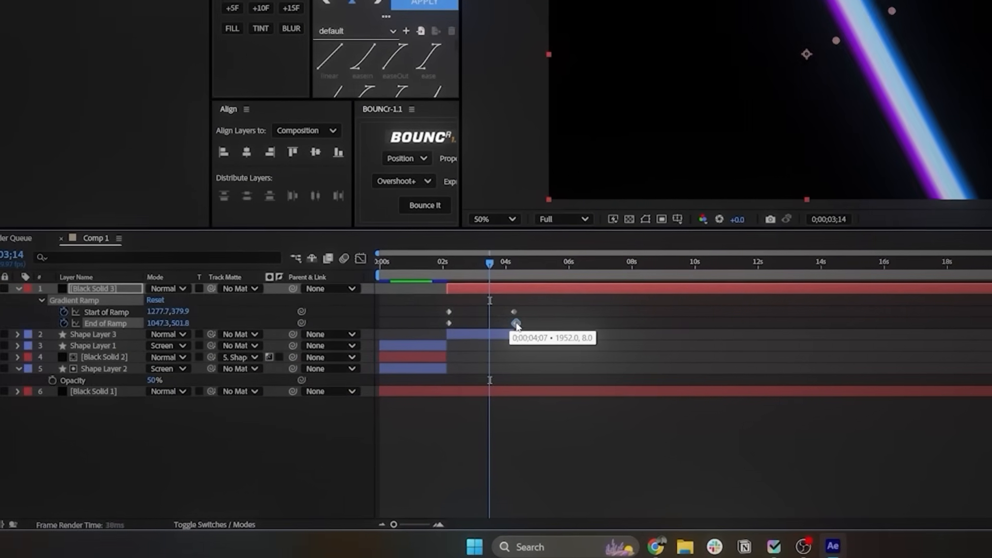
# Step: Delay the final End of Ramp keyframe to between 5 and 6 seconds and preview the diagonal sweep
pyautogui.moveTo(516, 324); pyautogui.dragTo(549, 336)
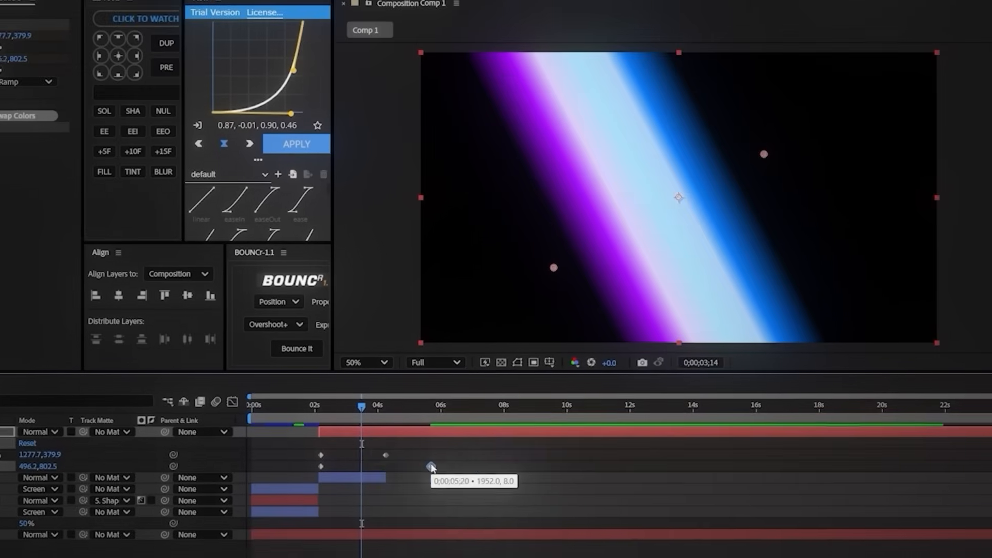
pyautogui.click(437, 286)
pyautogui.press('space')
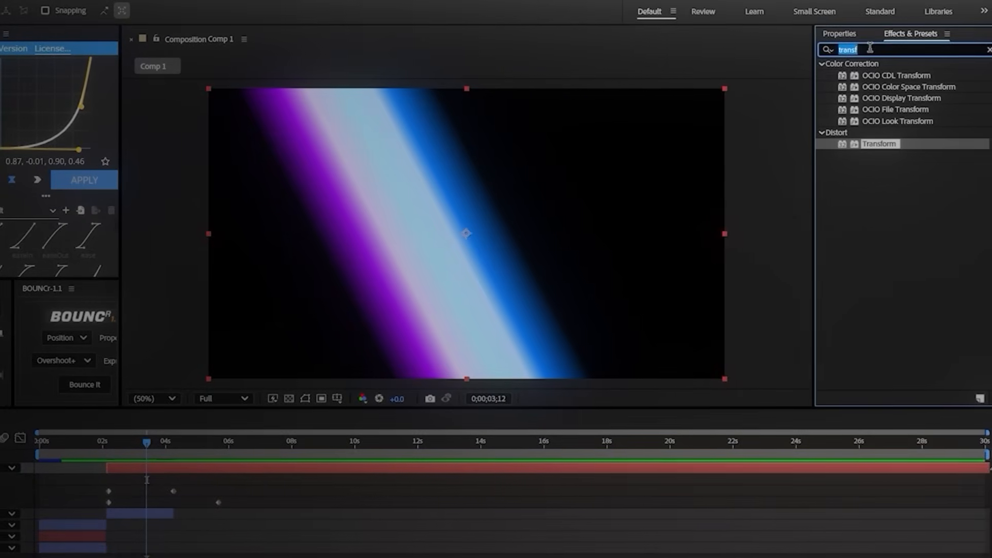
# Step: Add Turbulent Displace to Black Solid 3 with amount 125 and size 53, plus Gaussian Blur with blurriness 5
pyautogui.doubleClick(891, 76)
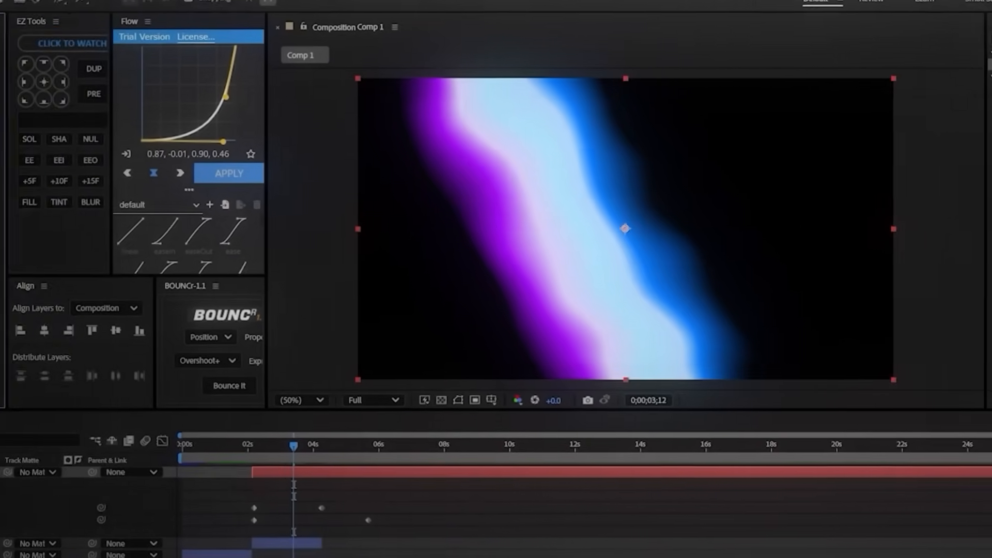
pyautogui.moveTo(62, 184); pyautogui.dragTo(109, 184)
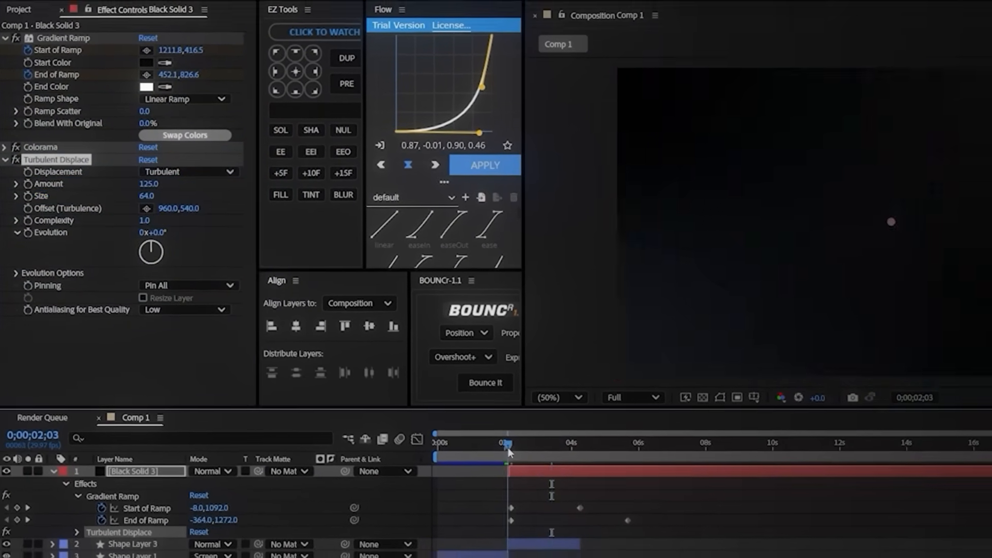
pyautogui.moveTo(150, 219); pyautogui.dragTo(311, 250)
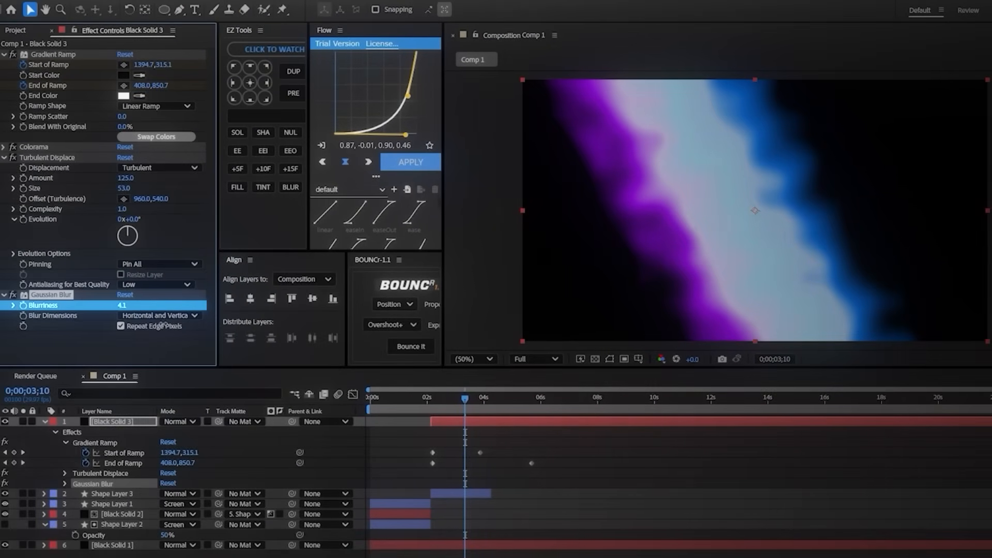
# Step: Place Black Solid 3 below Shape Layer 3 and use Shape Layer 3 as its track matte
pyautogui.moveTo(114, 421); pyautogui.dragTo(119, 500)
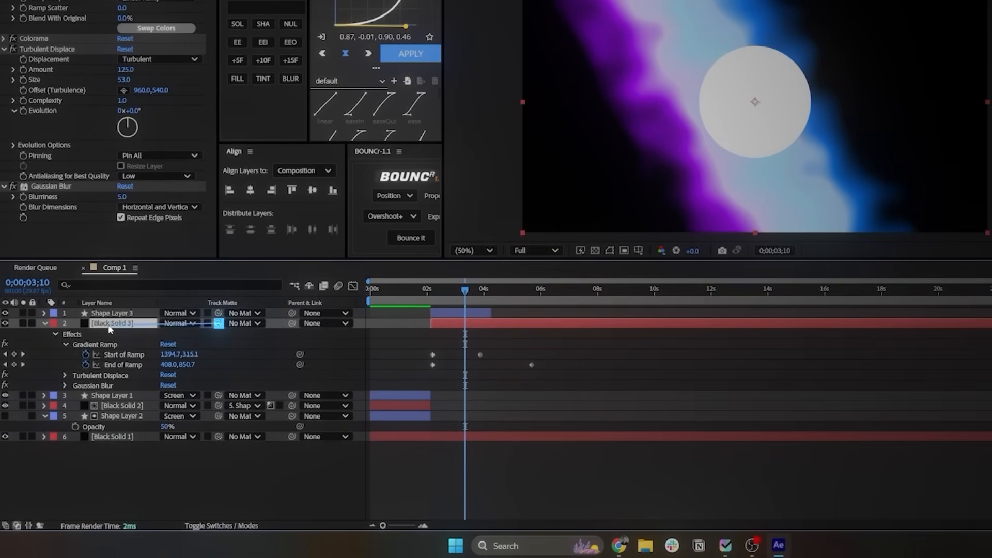
pyautogui.moveTo(108, 313); pyautogui.dragTo(107, 312)
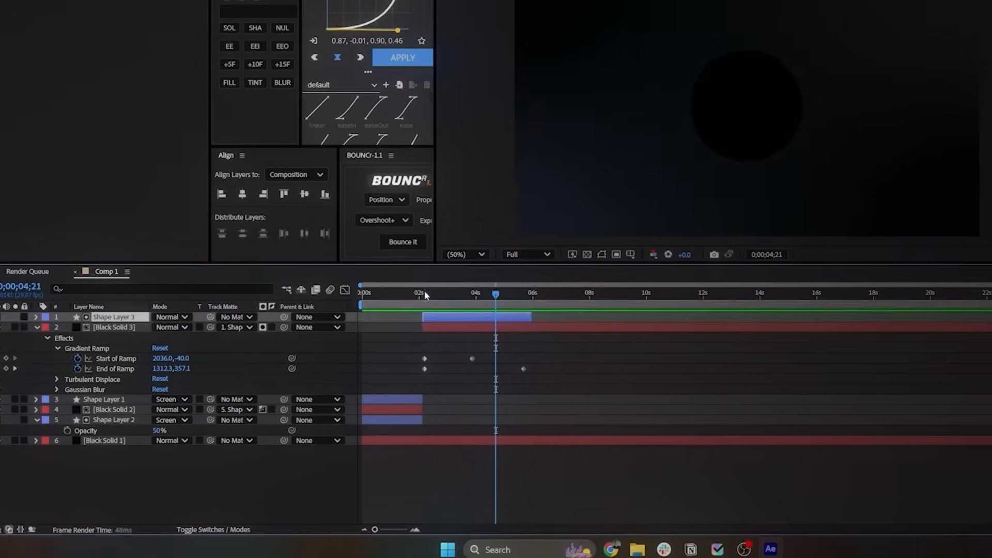
pyautogui.click(426, 291)
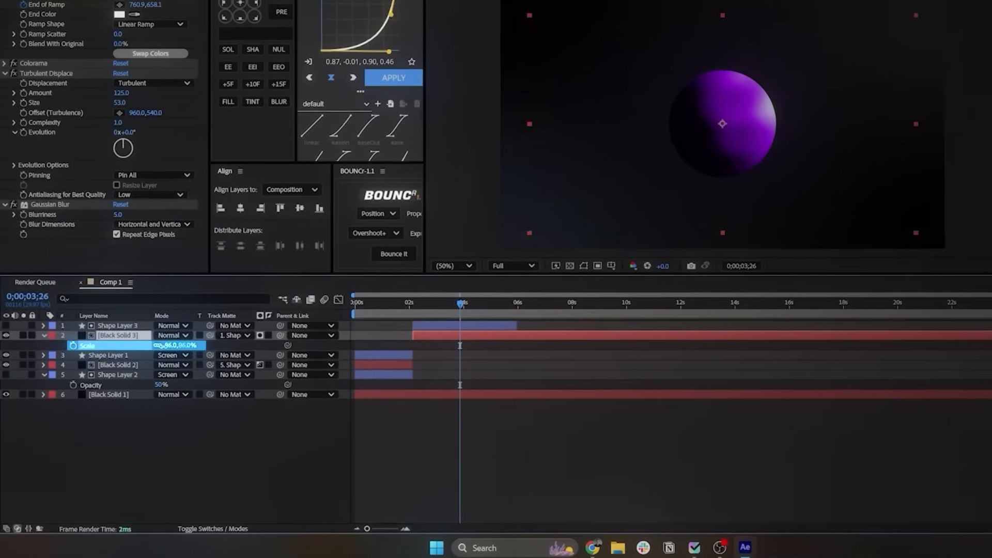
# Step: Scale Black Solid 3 down to 54% and preview the gradient sweep inside the circle
pyautogui.moveTo(161, 346); pyautogui.dragTo(146, 346)
pyautogui.click(411, 308)
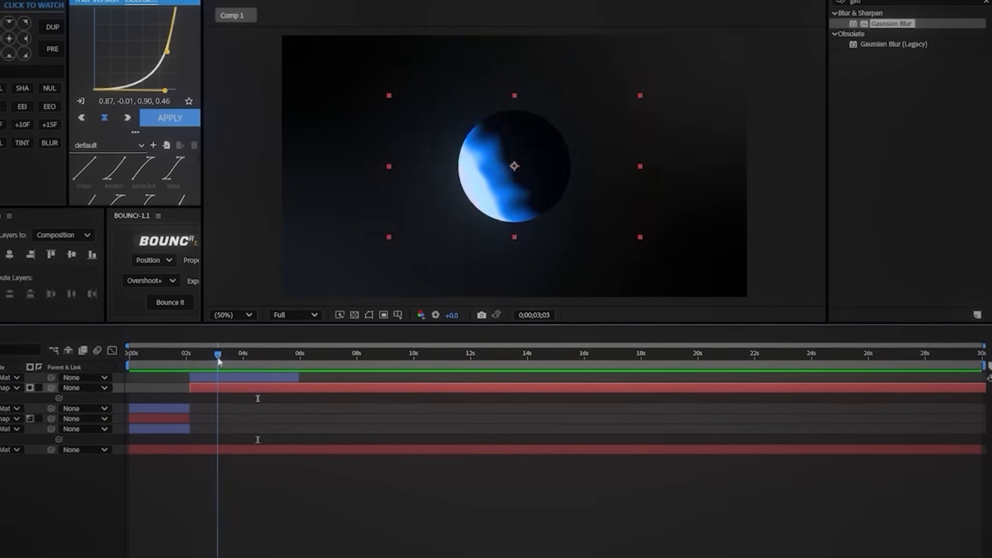
pyautogui.moveTo(218, 356); pyautogui.dragTo(226, 357)
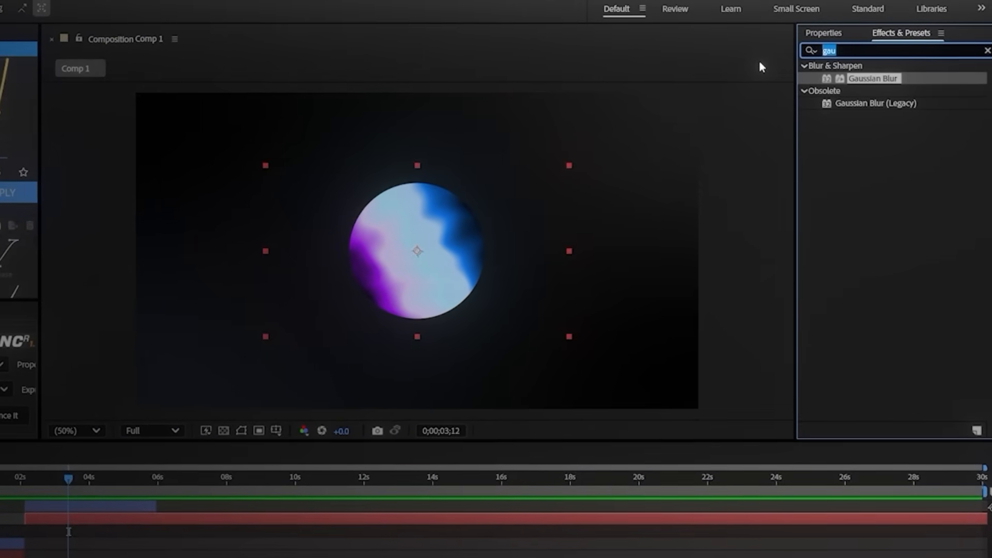
# Step: Apply CC Lens to Black Solid 3 with size 39 and preview the second scene from its start
pyautogui.write('cc len')
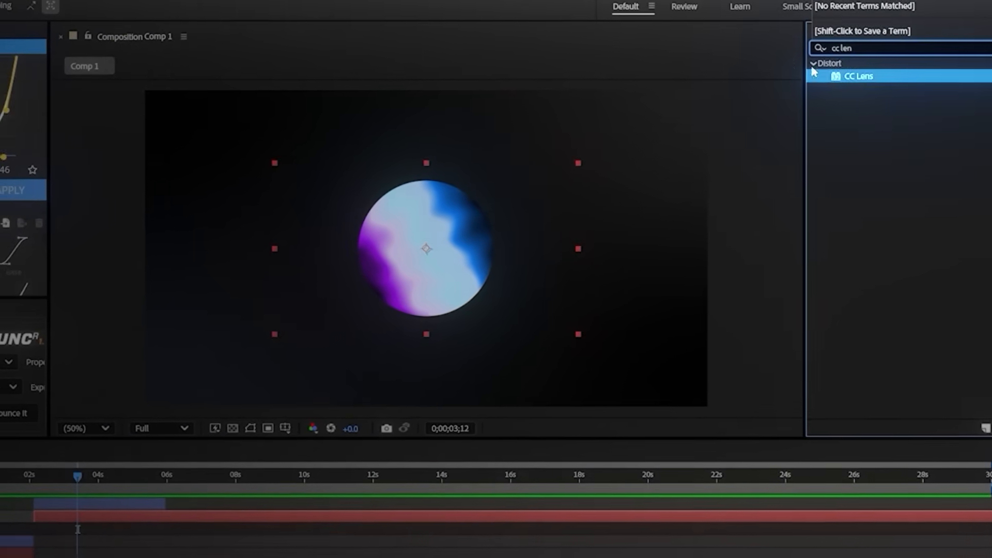
pyautogui.click(853, 81)
pyautogui.doubleClick(896, 68)
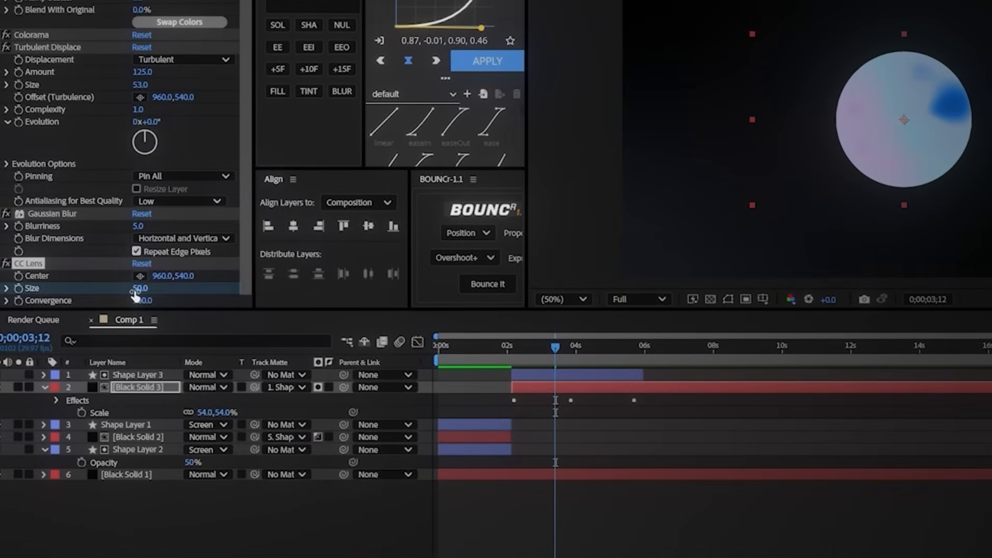
pyautogui.moveTo(135, 290)
pyautogui.mouseDown()
pyautogui.moveTo(118, 289)
pyautogui.moveTo(134, 282)
pyautogui.mouseUp()
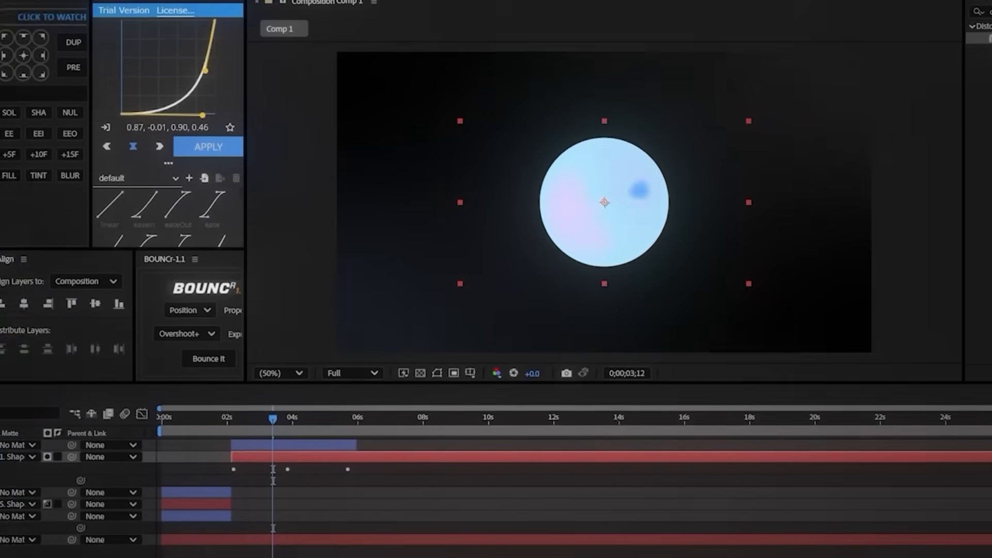
pyautogui.moveTo(76, 338); pyautogui.dragTo(329, 329)
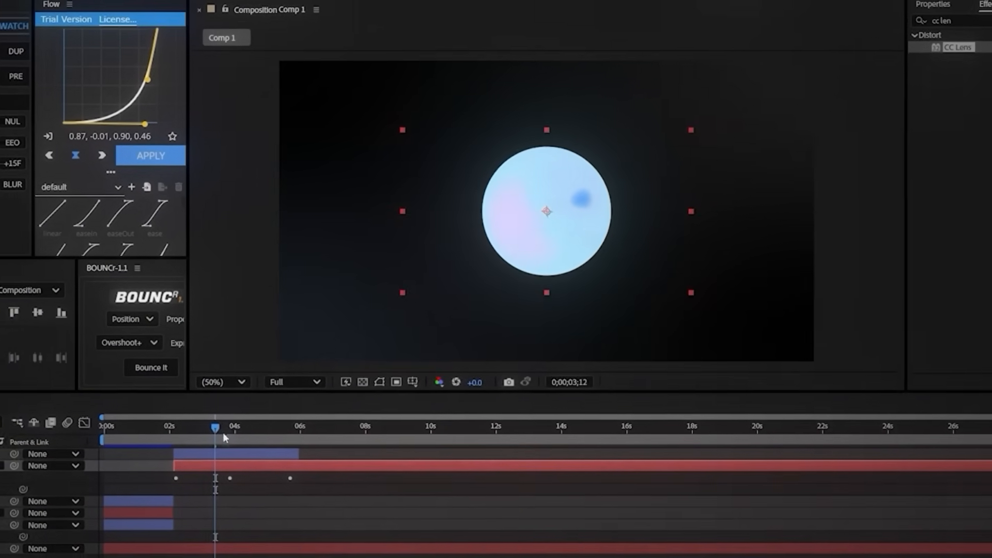
pyautogui.moveTo(483, 382); pyautogui.dragTo(465, 385)
pyautogui.moveTo(150, 443); pyautogui.dragTo(130, 445)
pyautogui.press('space')
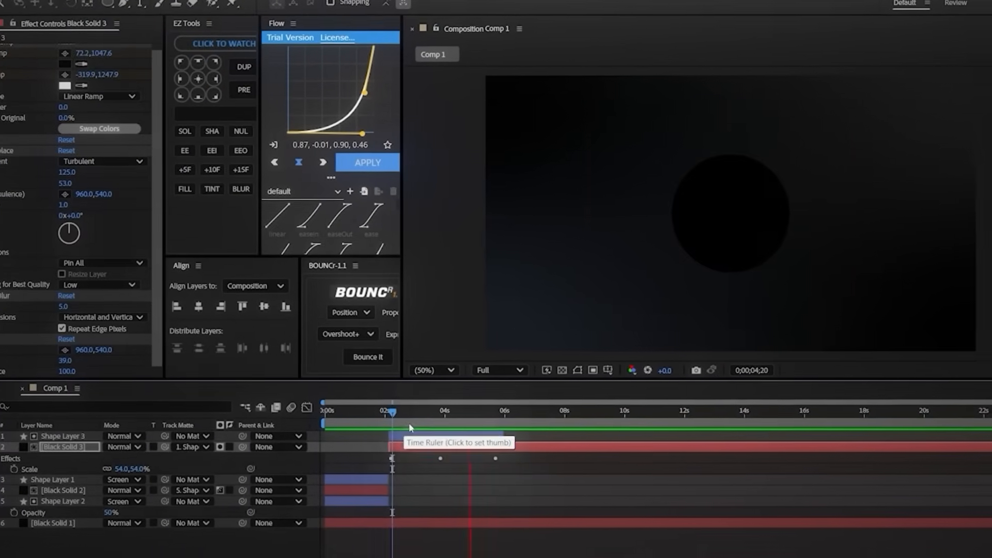
pyautogui.click(306, 424)
pyautogui.press('space')
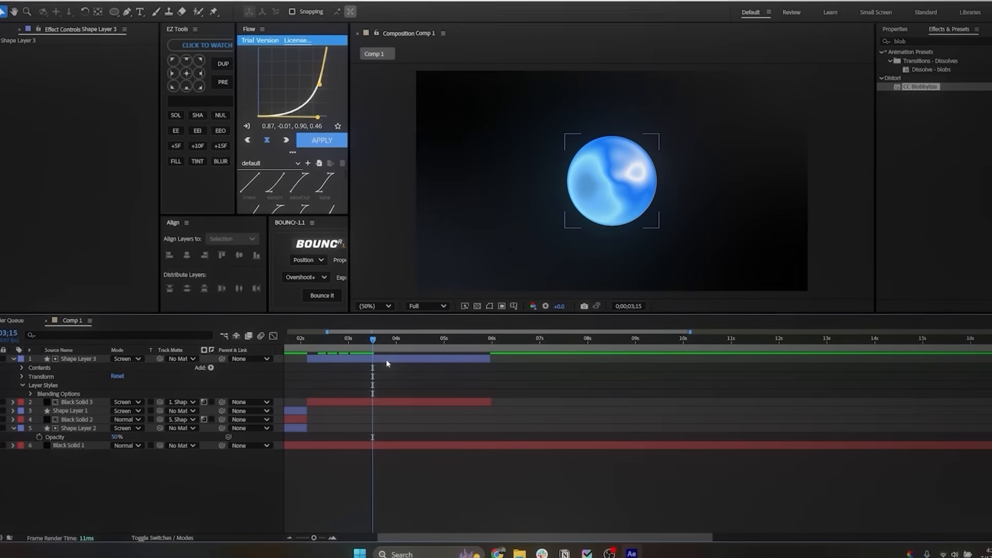
# Step: Add an Inner Glow layer style to Shape Layer 3 with Normal blend mode and color 000000
pyautogui.click(393, 358)
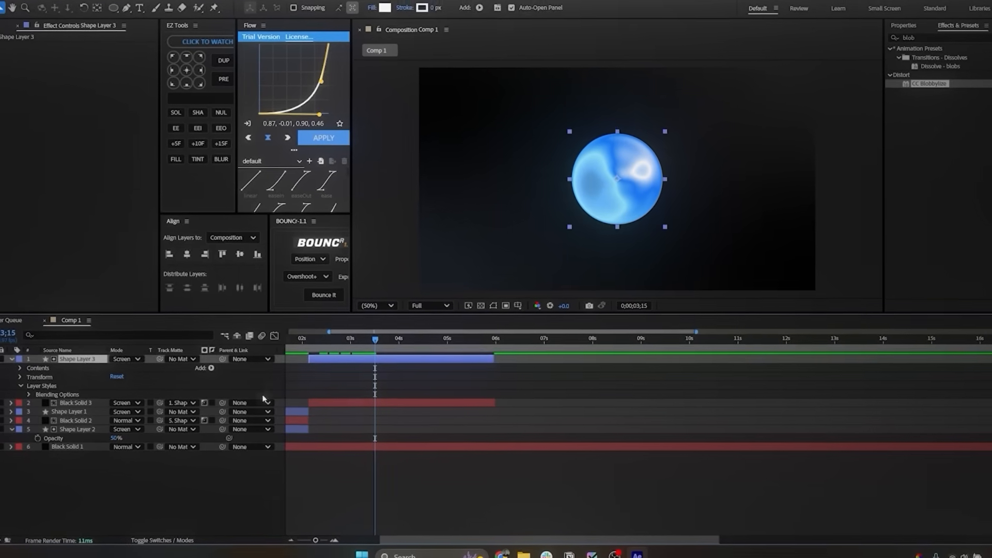
pyautogui.rightClick(80, 360)
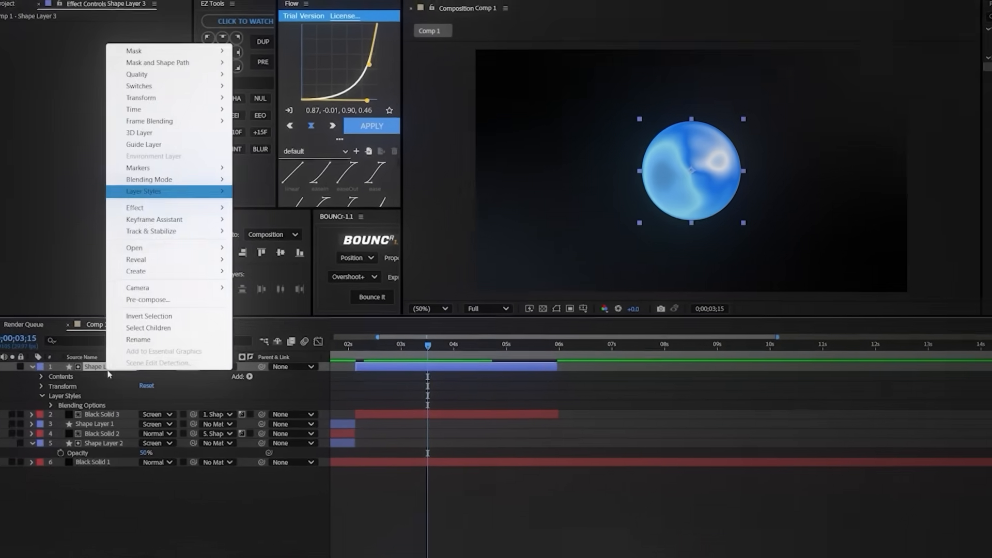
pyautogui.moveTo(206, 193)
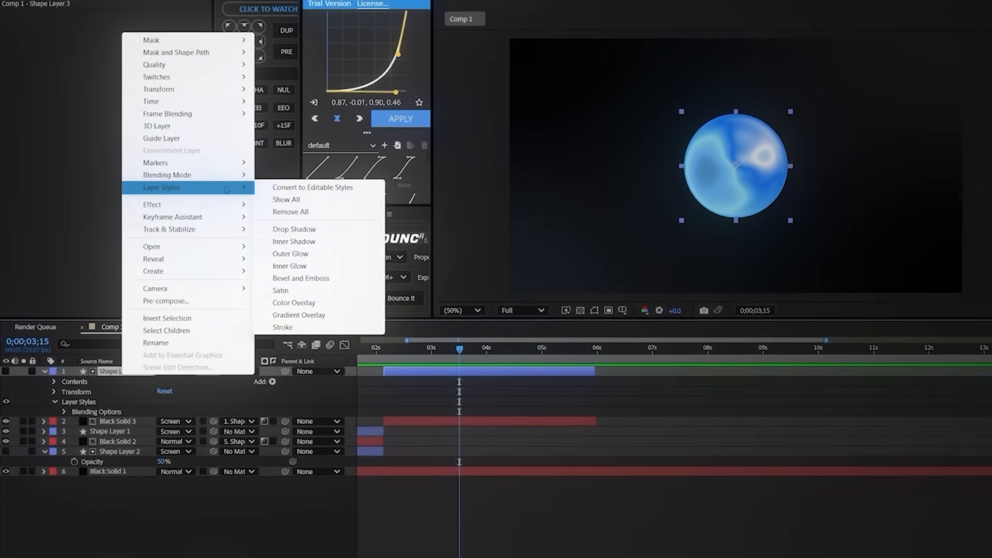
pyautogui.click(302, 266)
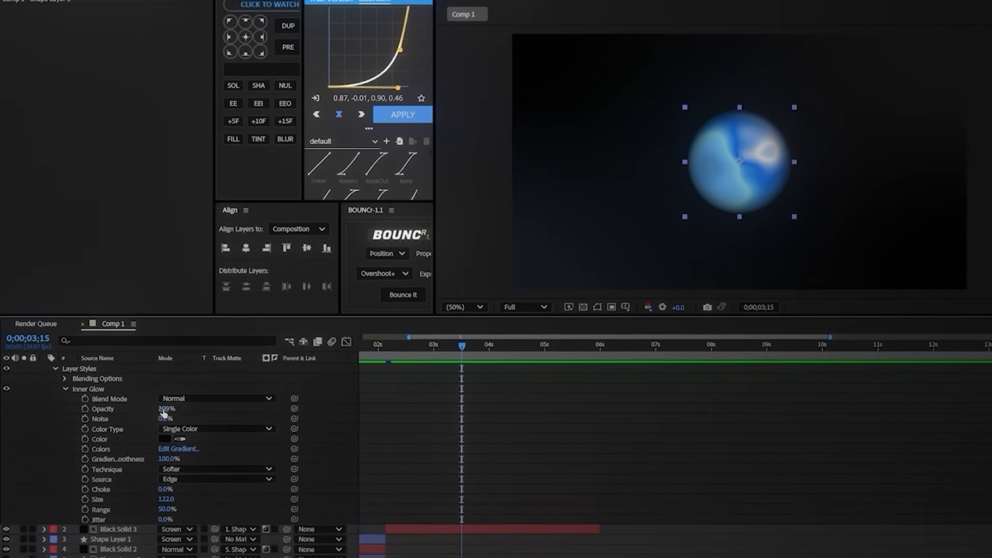
pyautogui.click(165, 438)
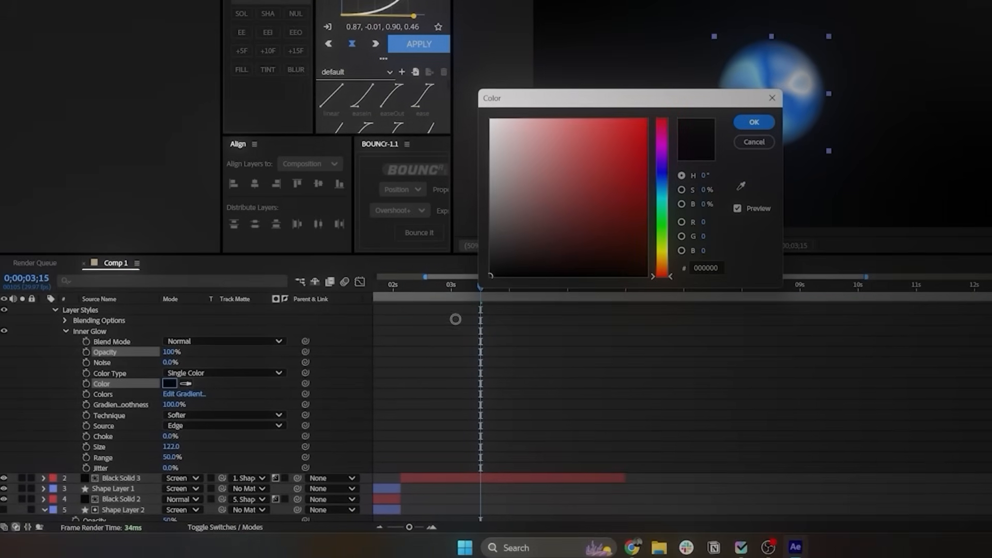
pyautogui.click(755, 119)
# Step: Set the Inner Glow's opacity to 100%, size to 65 and range to 45.4%, and collapse Shape Layer 3
pyautogui.scroll(-1, 405, 396)
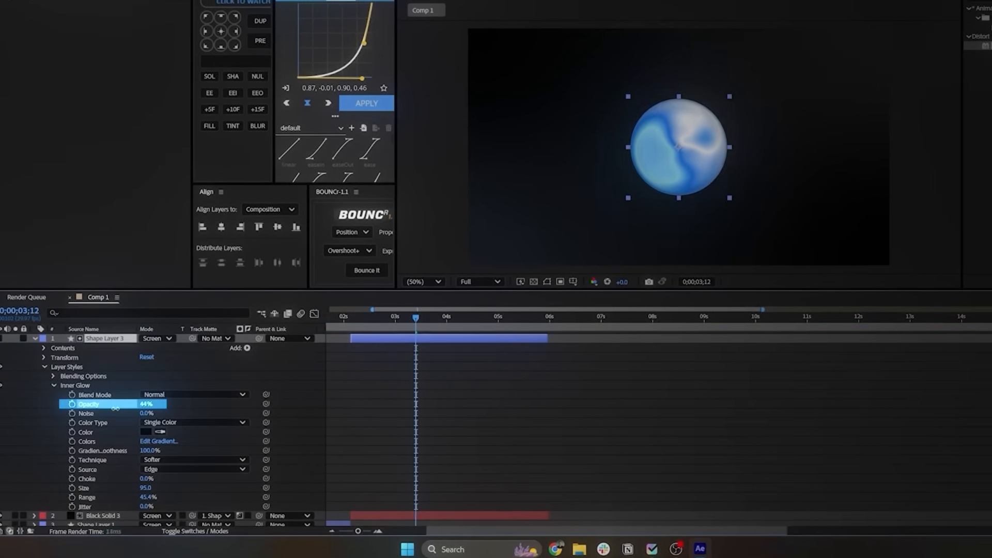
pyautogui.moveTo(190, 407); pyautogui.dragTo(191, 407)
pyautogui.scroll(-2, 138, 439)
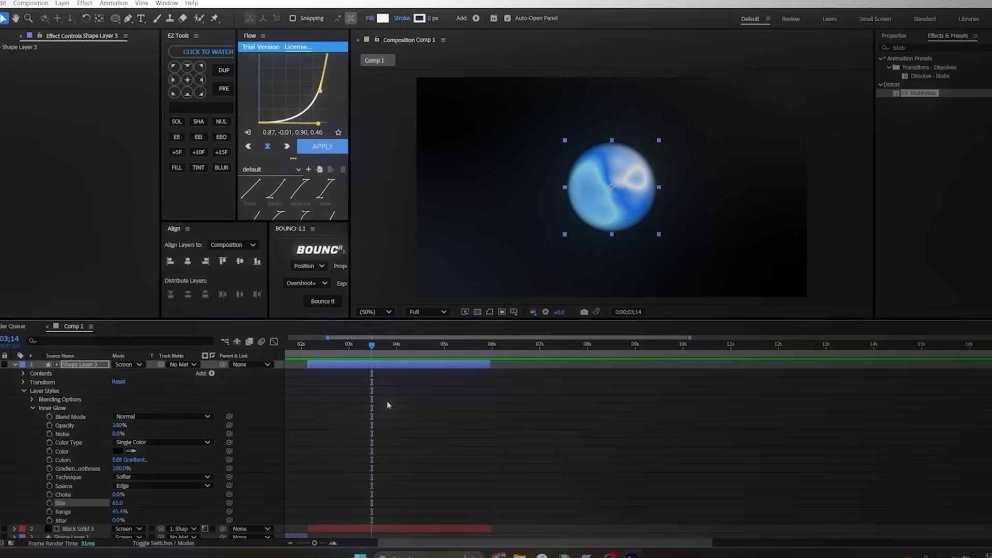
pyautogui.click(30, 358)
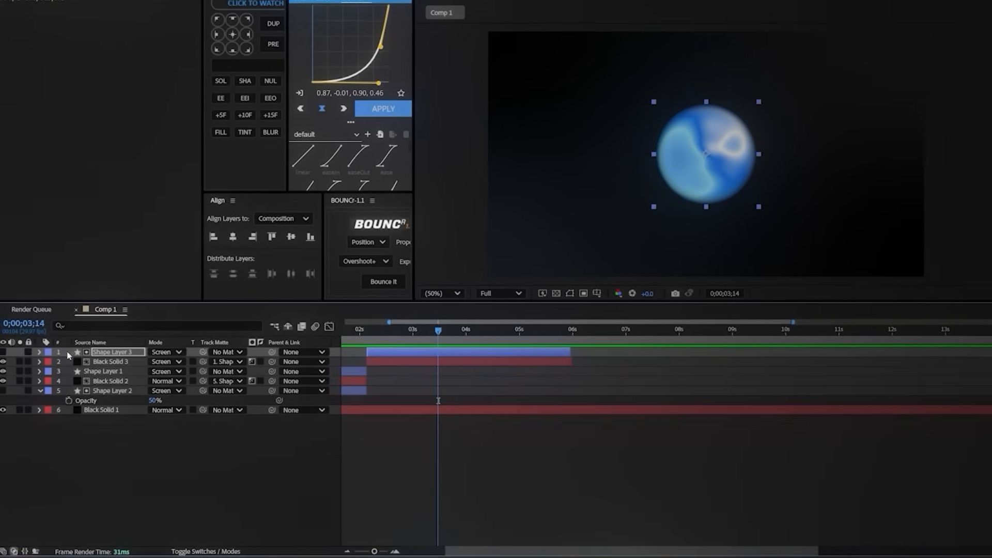
# Step: Duplicate Shape Layer 3, make the copy visible, change its fill to black and set its blend mode to Normal
pyautogui.hotkey('ctrl', 'd')
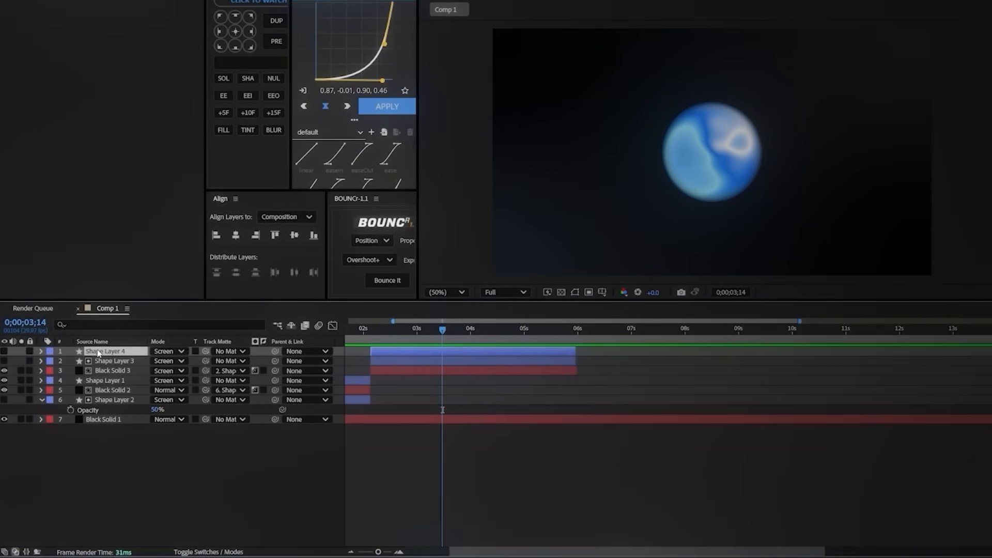
pyautogui.click(4, 353)
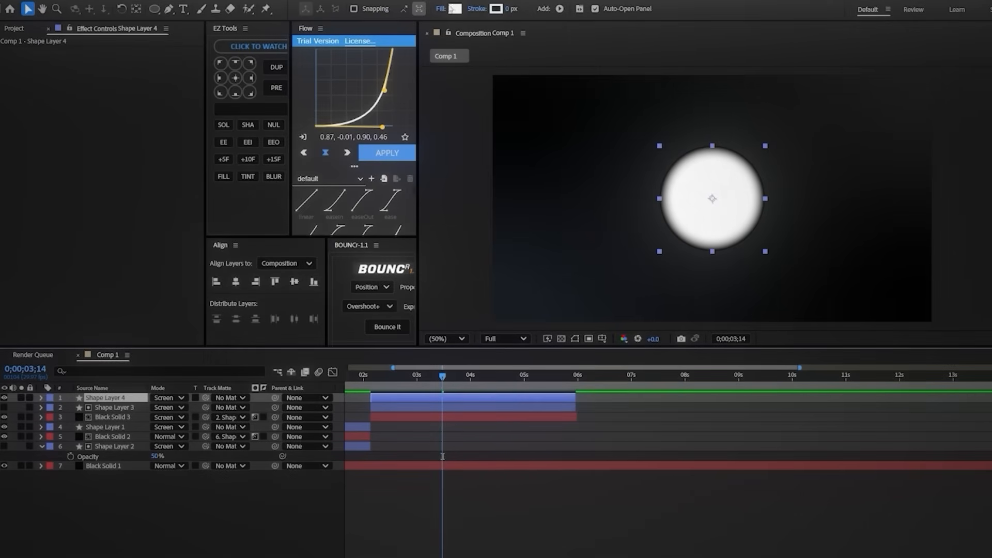
pyautogui.click(455, 8)
pyautogui.click(698, 225)
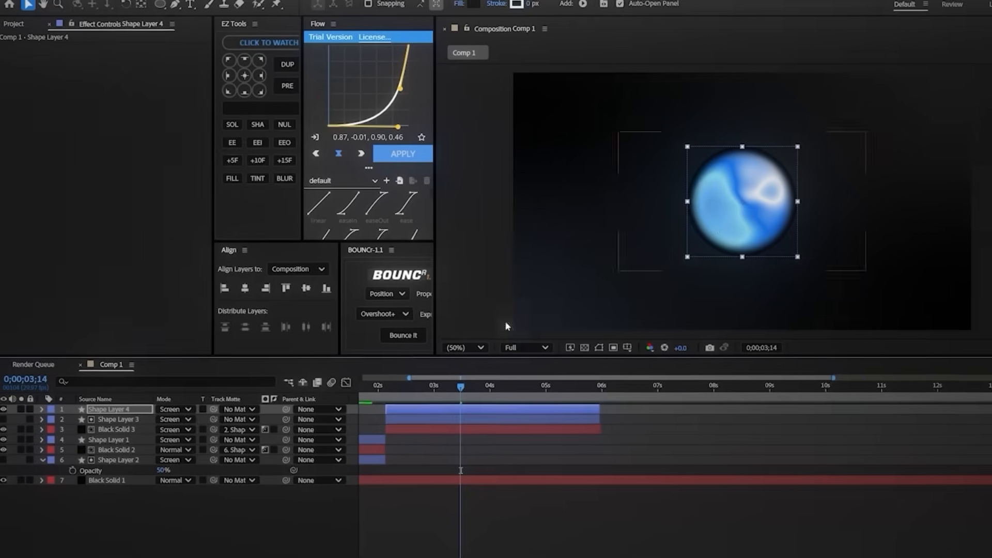
pyautogui.click(169, 398)
pyautogui.click(252, 122)
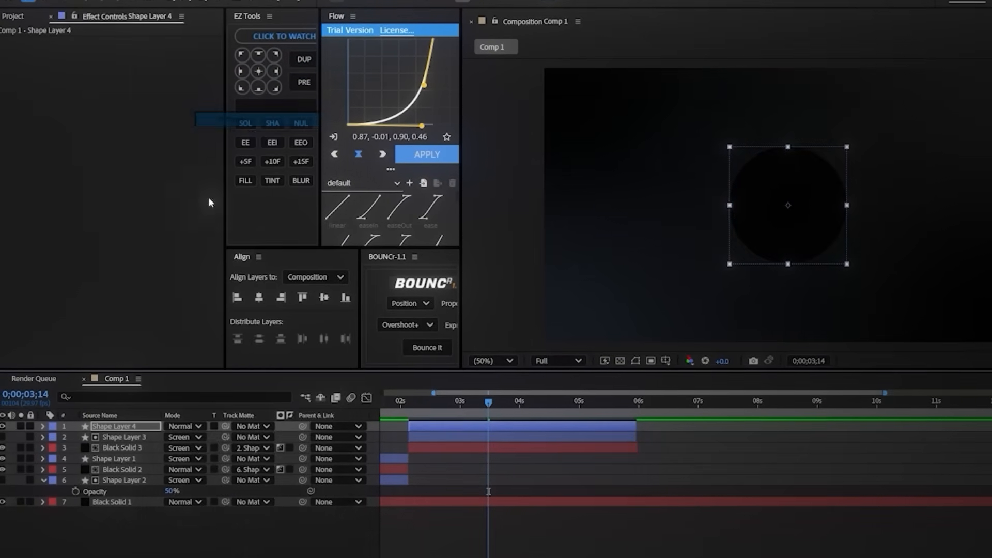
# Step: Change the Inner Glow color of Shape Layer 4 to white
pyautogui.click(43, 428)
pyautogui.click(54, 460)
pyautogui.click(65, 481)
pyautogui.click(161, 482)
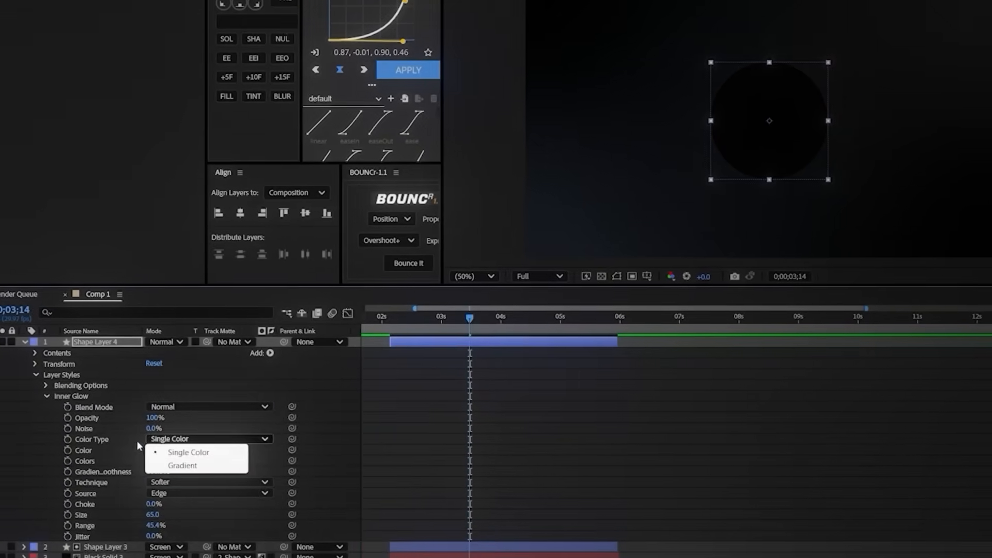
pyautogui.click(148, 485)
pyautogui.click(162, 492)
pyautogui.moveTo(509, 217); pyautogui.dragTo(477, 178)
pyautogui.click(743, 128)
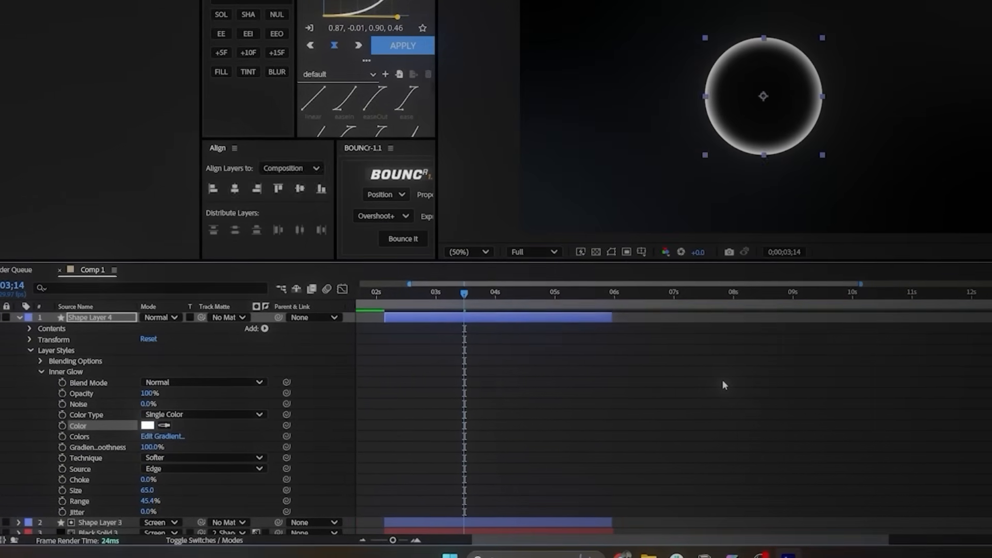
# Step: Duplicate Black Solid 3, move the copy above Shape Layer 3 and set its track matte to No Matte
pyautogui.scroll(-3, 719, 384)
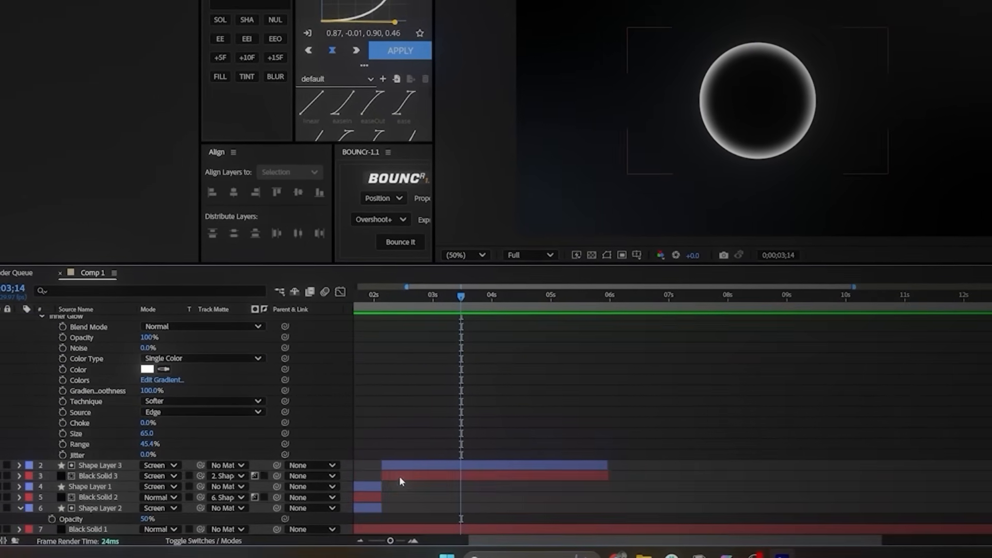
pyautogui.click(400, 477)
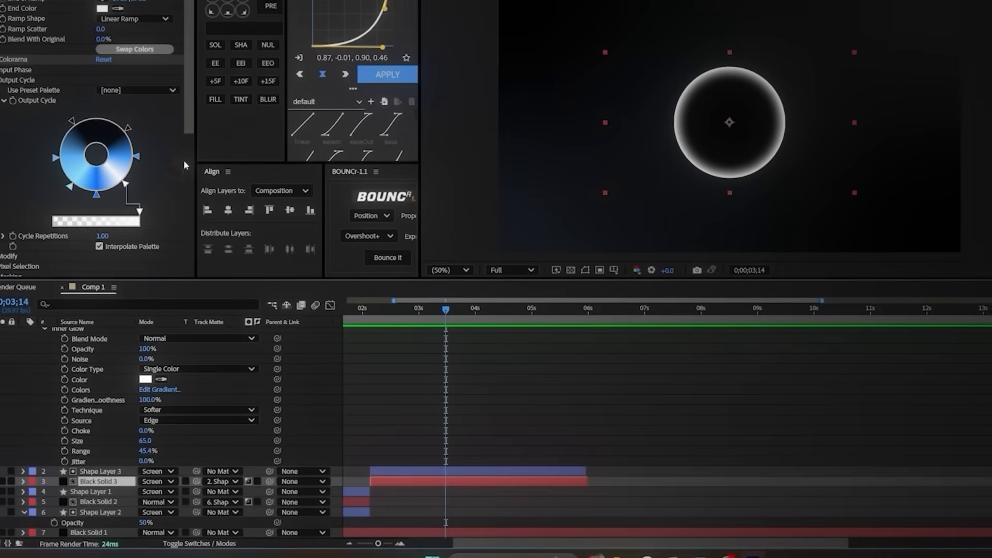
pyautogui.hotkey('ctrl', 'd')
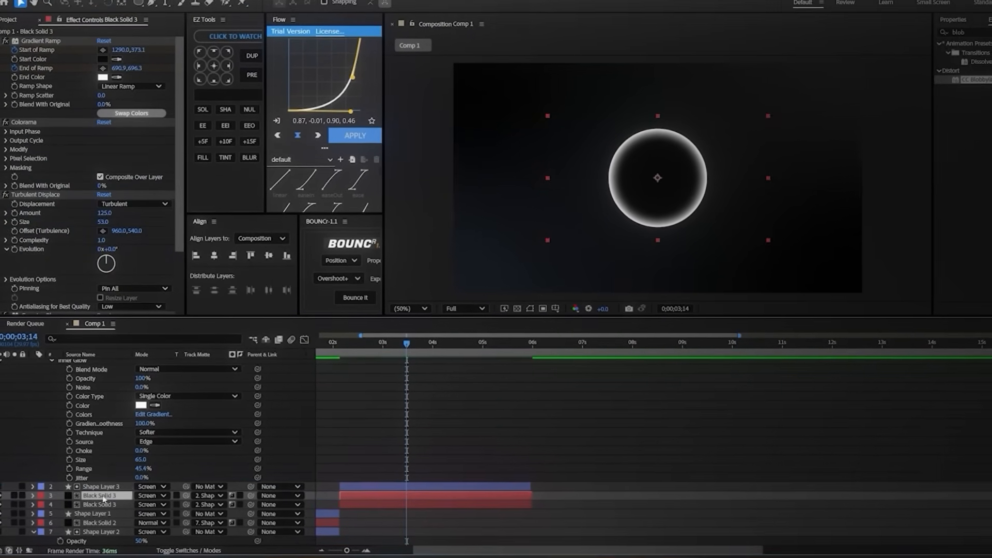
pyautogui.moveTo(103, 489); pyautogui.dragTo(103, 487)
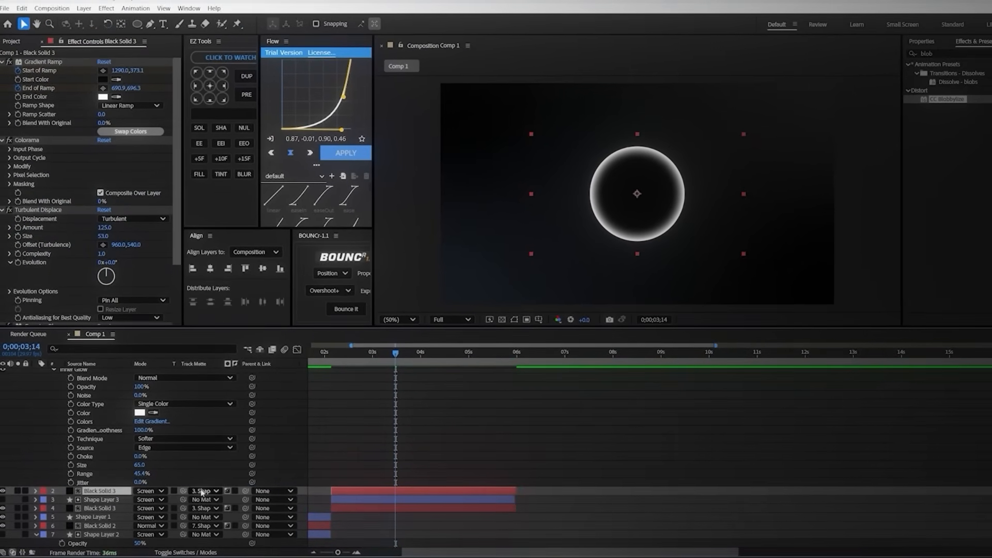
pyautogui.click(206, 489)
pyautogui.click(250, 396)
# Step: Delete CC Lens from the upper Black Solid 3 and reset that layer's scale to 100%
pyautogui.scroll(-3, 69, 246)
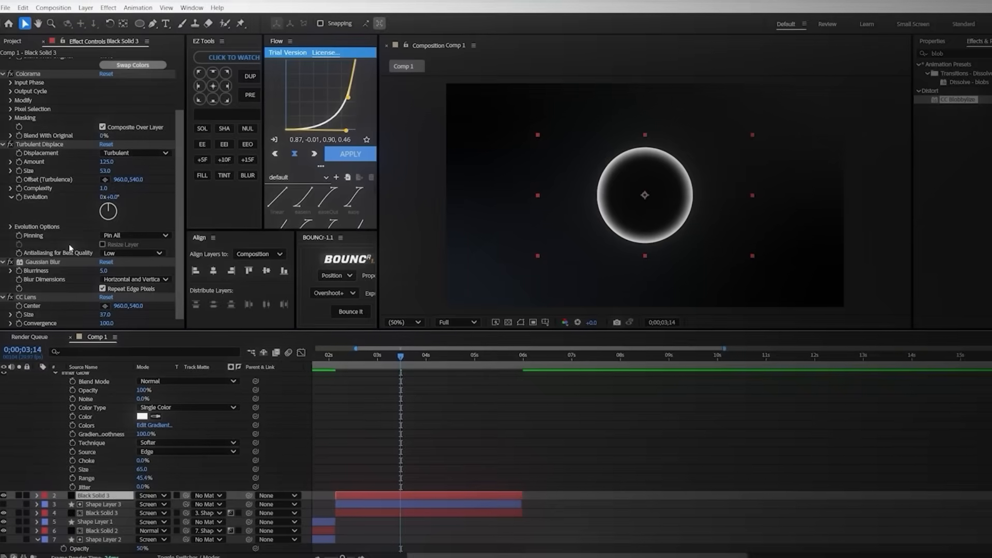
pyautogui.click(30, 297)
pyautogui.press('Delete')
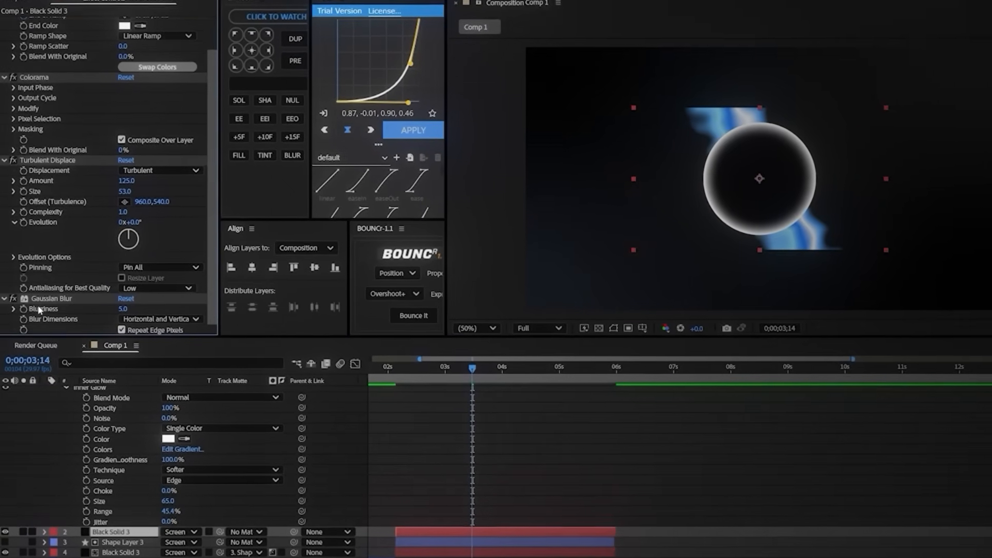
pyautogui.press('s')
pyautogui.rightClick(93, 477)
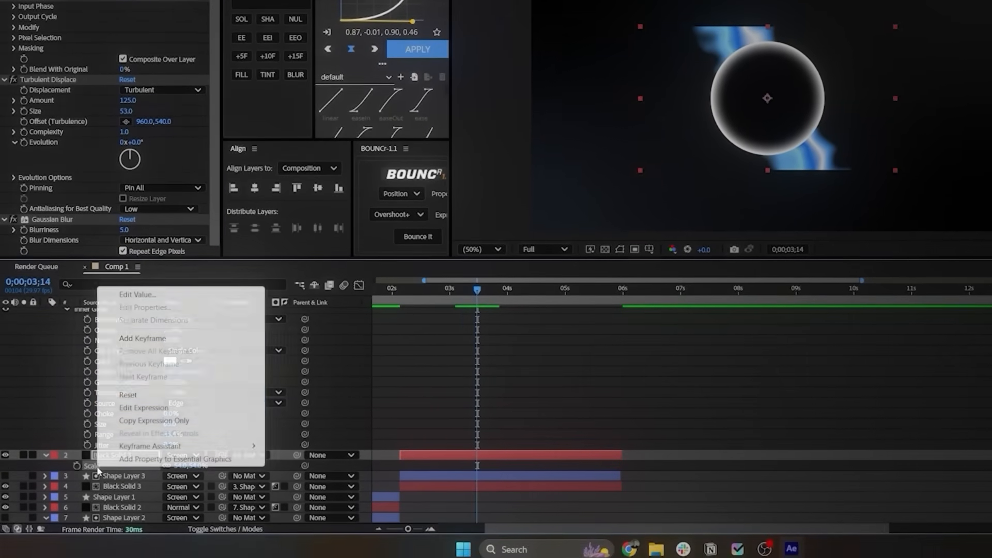
pyautogui.click(116, 387)
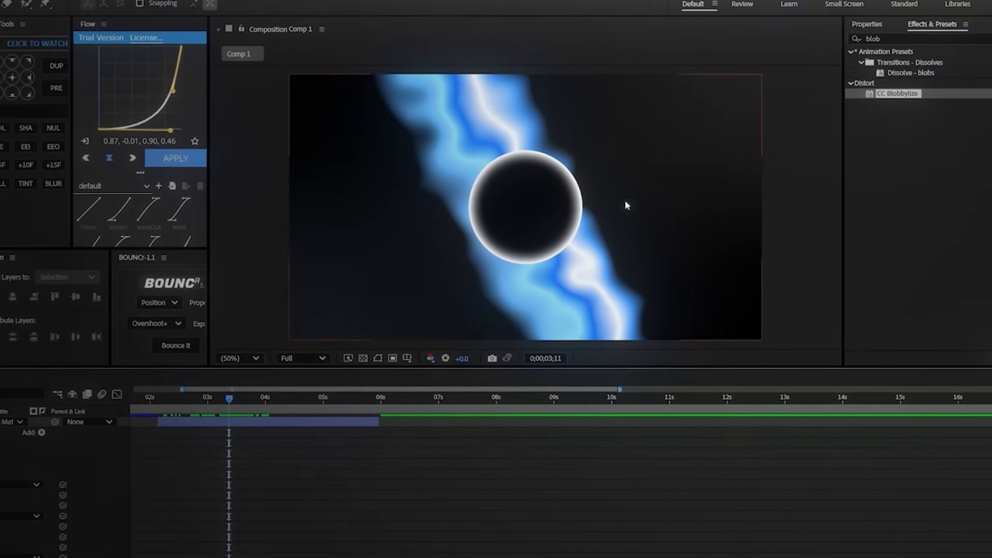
# Step: Apply CC Blobbylize to the upper Black Solid 3 and use Shape Layer 3 as its blob layer
pyautogui.click(881, 101)
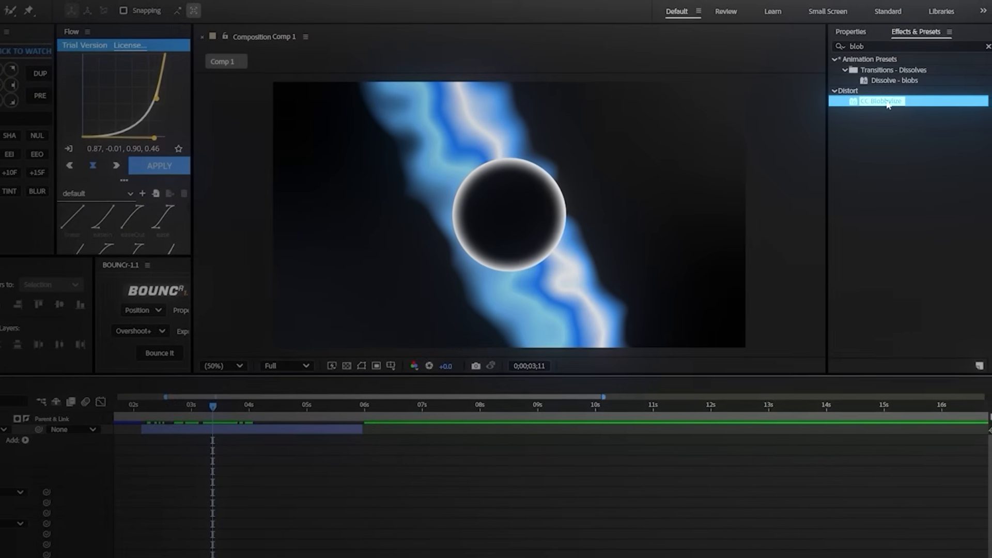
pyautogui.moveTo(881, 102)
pyautogui.mouseDown()
pyautogui.moveTo(418, 517)
pyautogui.moveTo(404, 556)
pyautogui.mouseUp()
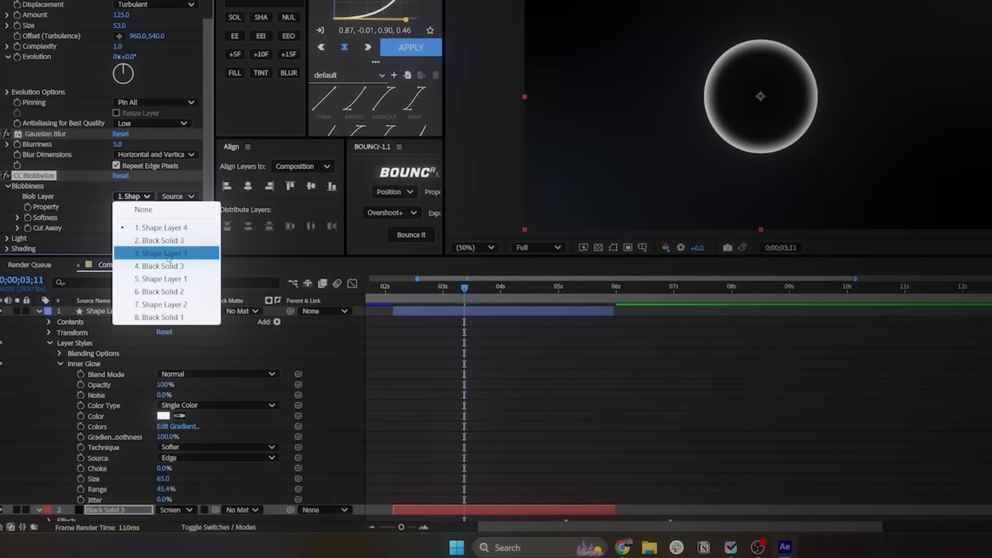
pyautogui.scroll(-3, 563, 390)
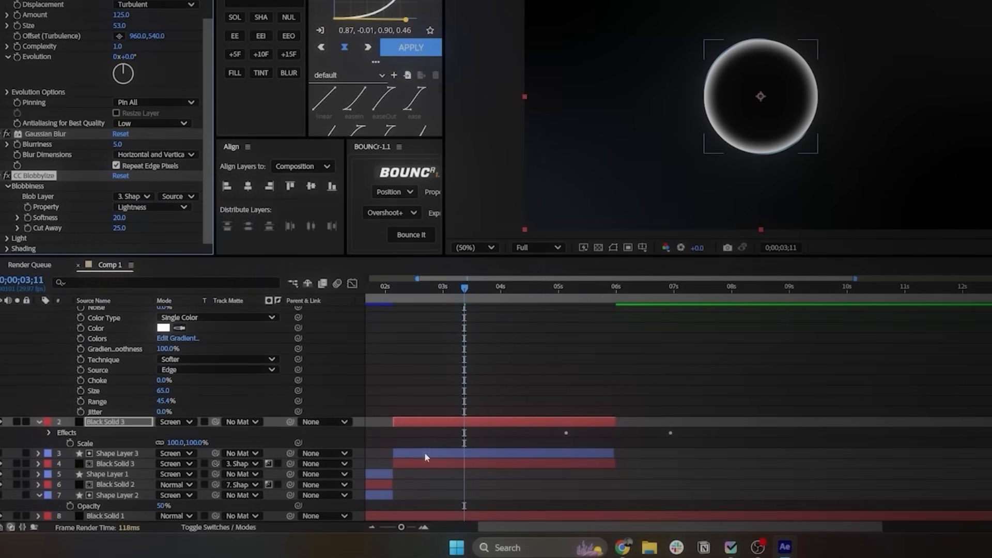
# Step: Use Shape Layer 4 as the track matte of the upper Black Solid 3 and check the composite
pyautogui.scroll(3, 424, 451)
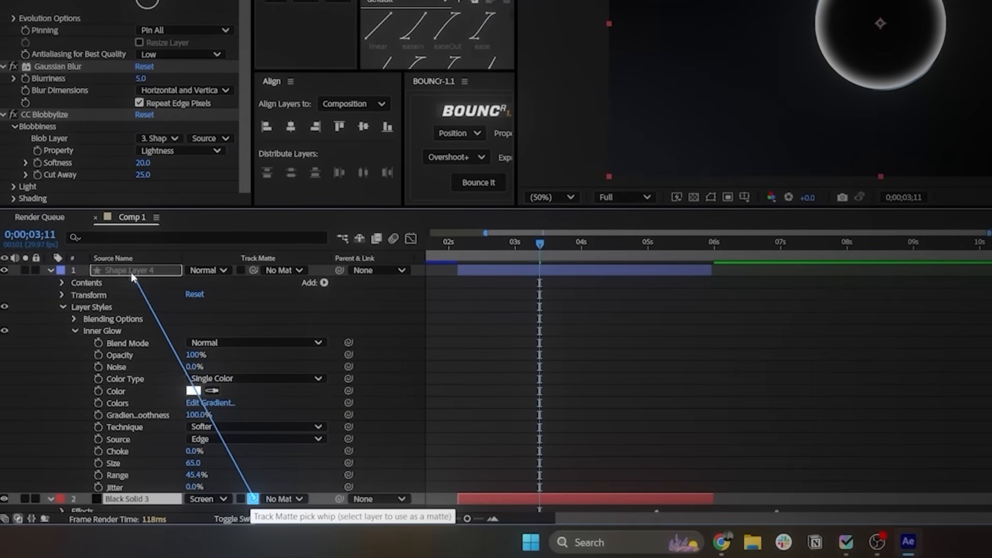
pyautogui.moveTo(129, 273); pyautogui.dragTo(129, 272)
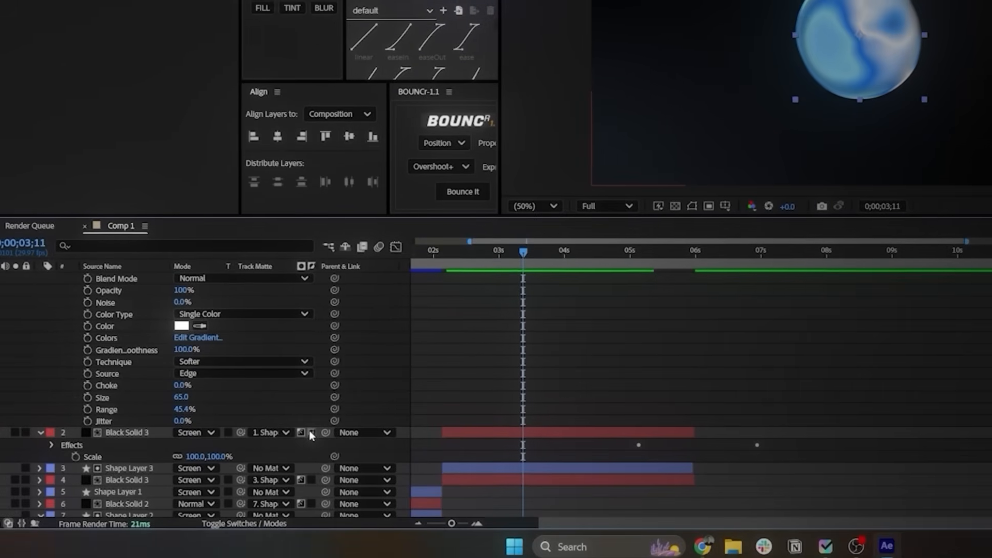
pyautogui.click(312, 433)
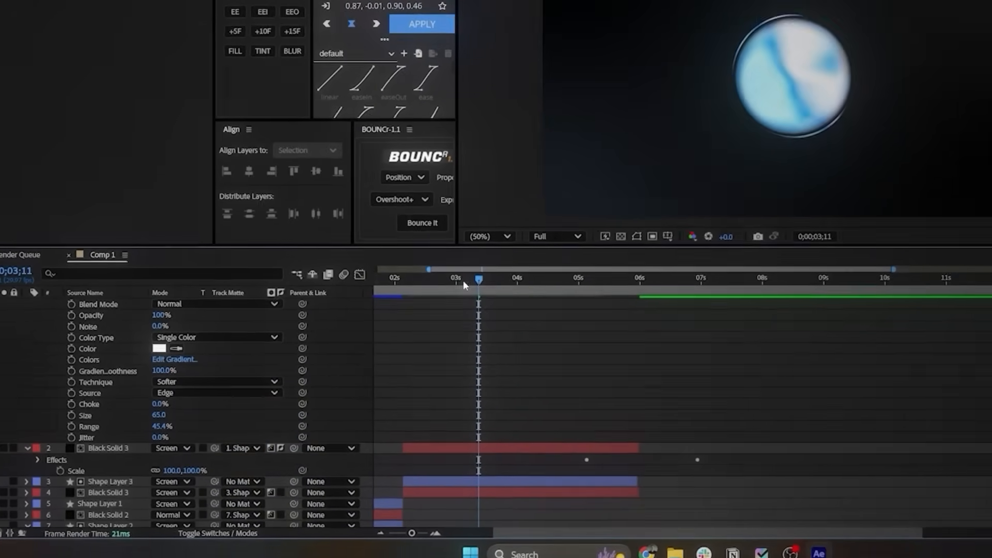
pyautogui.press('Home')
pyautogui.click(402, 343)
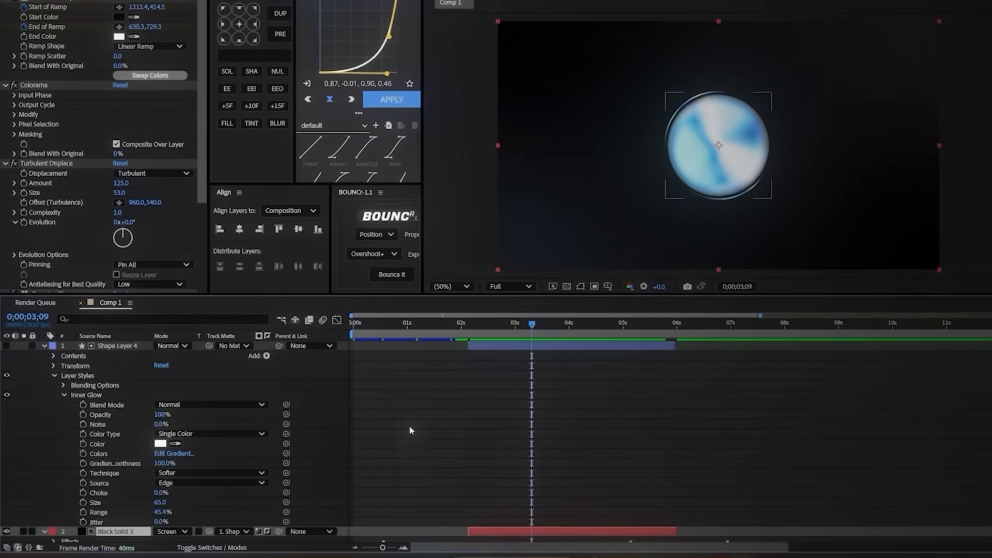
# Step: Lower the CC Blobbylize softness on the upper Black Solid 3 to 9.4 and preview the sphere animation from its start
pyautogui.scroll(-5, 86, 202)
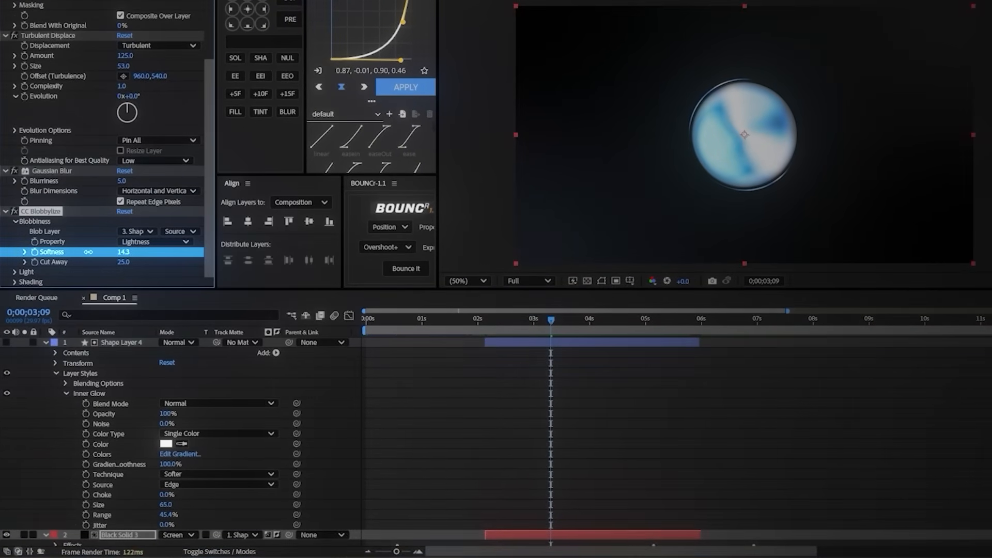
pyautogui.moveTo(119, 252); pyautogui.dragTo(113, 253)
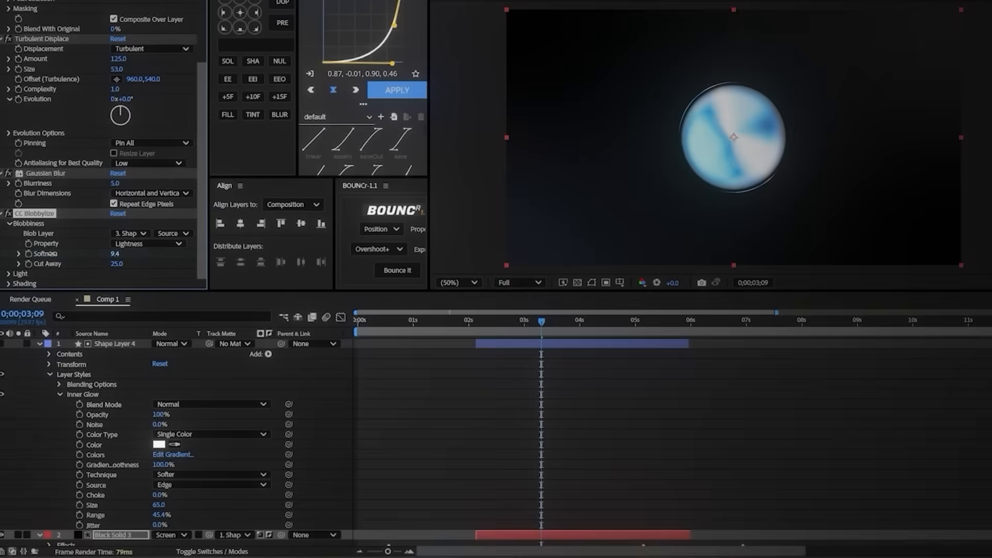
pyautogui.click(721, 471)
pyautogui.click(482, 327)
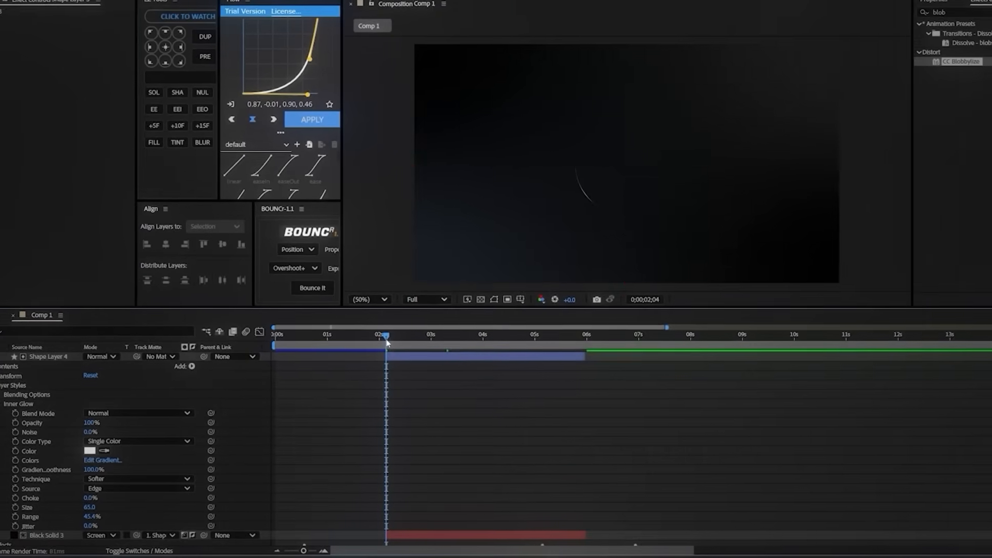
pyautogui.press('space')
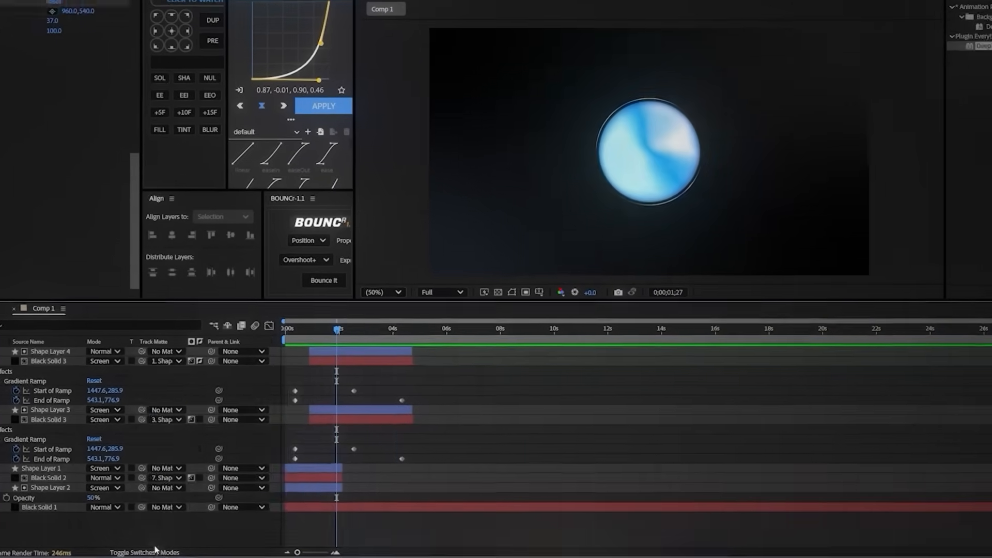
# Step: Add an adjustment layer above all layers and apply Deep Glow to it
pyautogui.rightClick(160, 387)
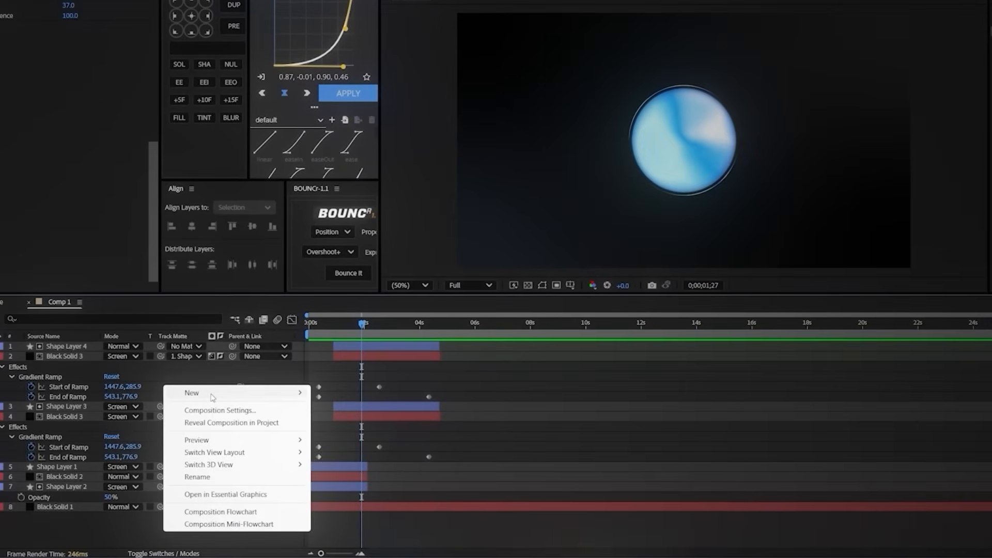
pyautogui.moveTo(212, 395)
pyautogui.click(372, 487)
pyautogui.click(883, 97)
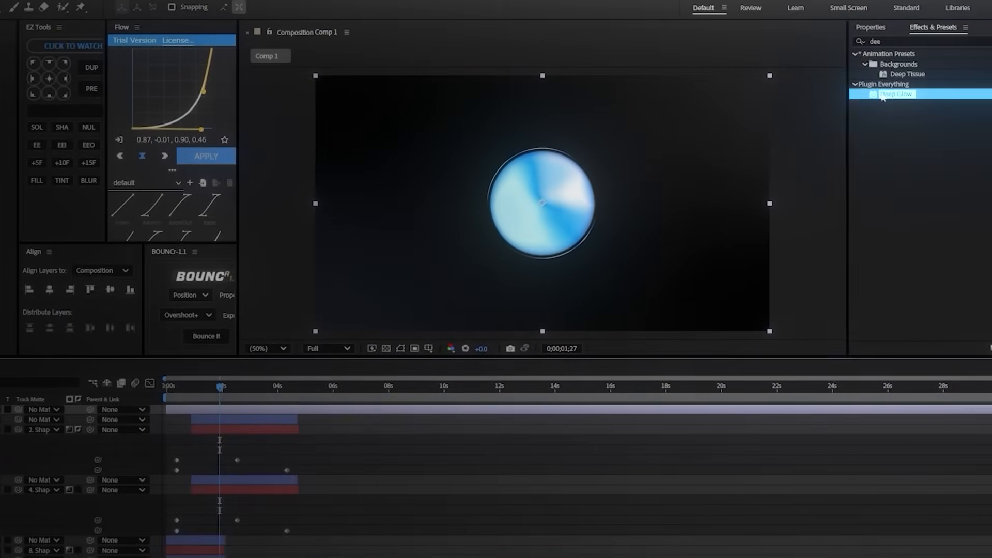
pyautogui.doubleClick(883, 96)
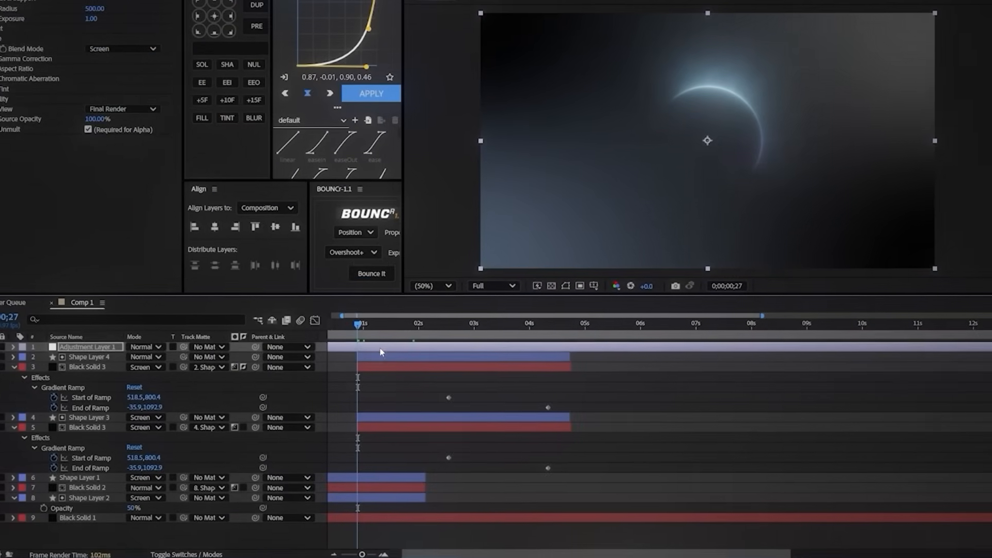
# Step: Trim Adjustment Layer 1 to the sphere layers' duration, from 0;00;00;27 to 0;00;04;22, by splitting it and removing the excess parts
pyautogui.hotkey('ctrl', 'shift', 'd')
pyautogui.click(340, 357)
pyautogui.press('Delete')
pyautogui.moveTo(359, 325); pyautogui.dragTo(573, 339)
pyautogui.hotkey('ctrl', 'z')
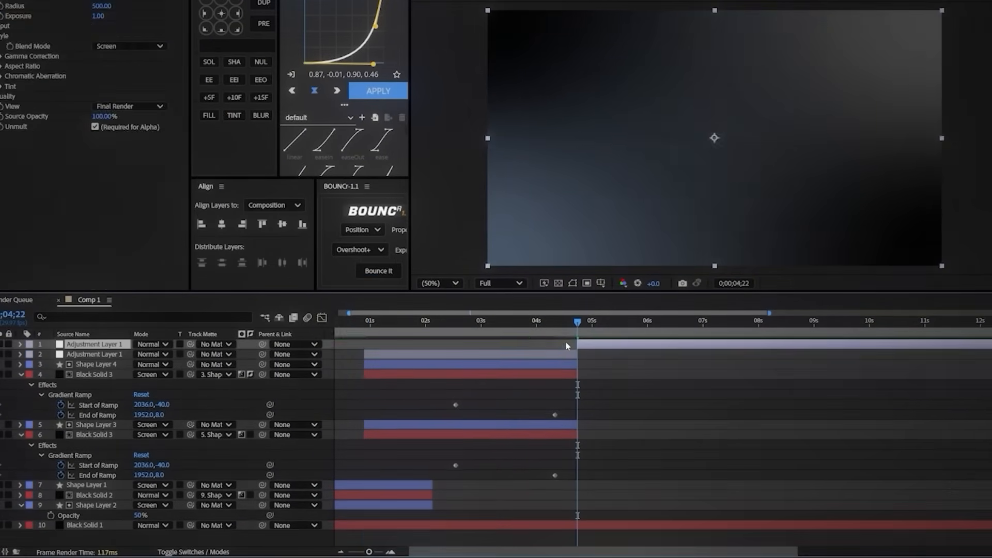
# Step: Pre-compose the adjustment layer with both shape layers and both Black Solid 3 layers as Pre-comp 1, and set its blend mode to Screen
pyautogui.click(452, 338)
pyautogui.rightClick(418, 419)
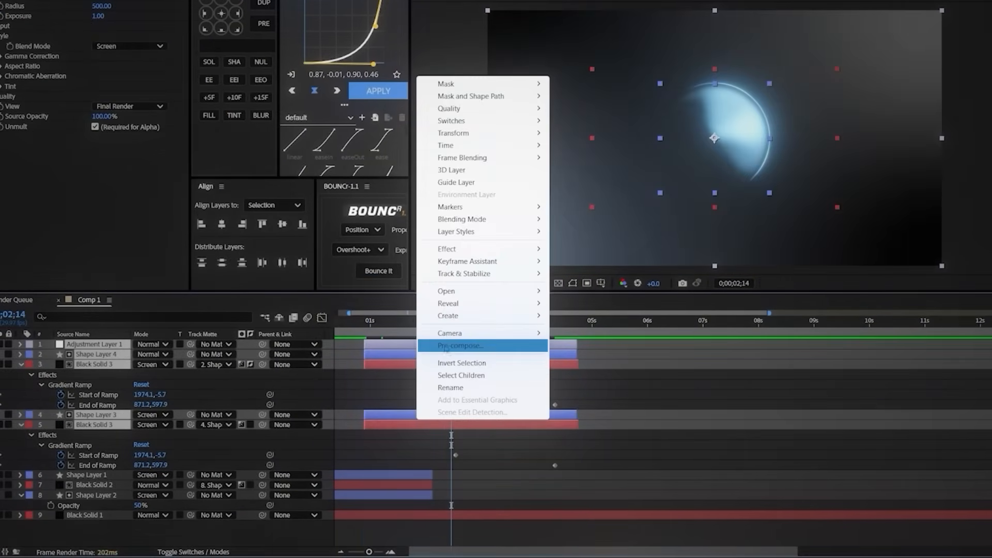
pyautogui.click(444, 344)
pyautogui.click(635, 323)
pyautogui.moveTo(361, 337); pyautogui.dragTo(405, 339)
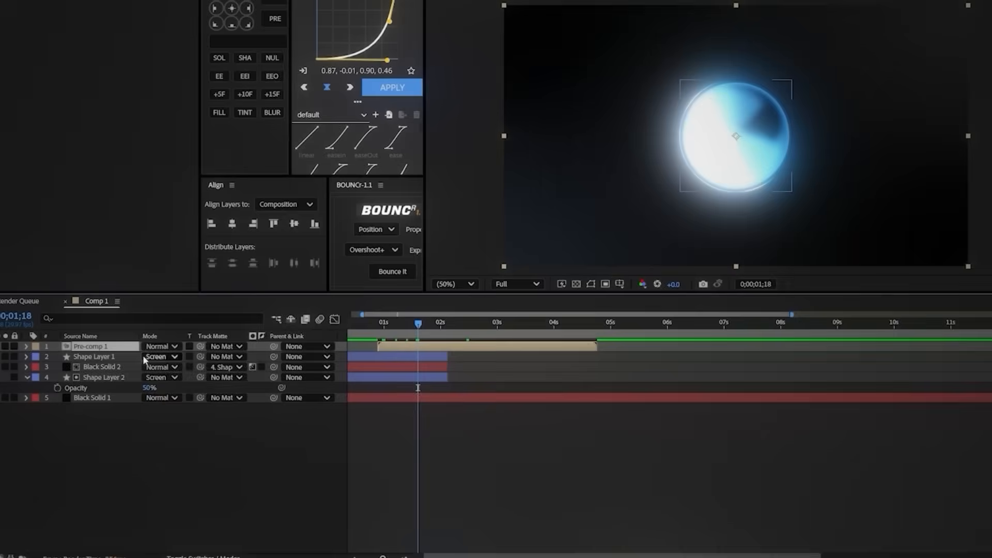
pyautogui.click(162, 345)
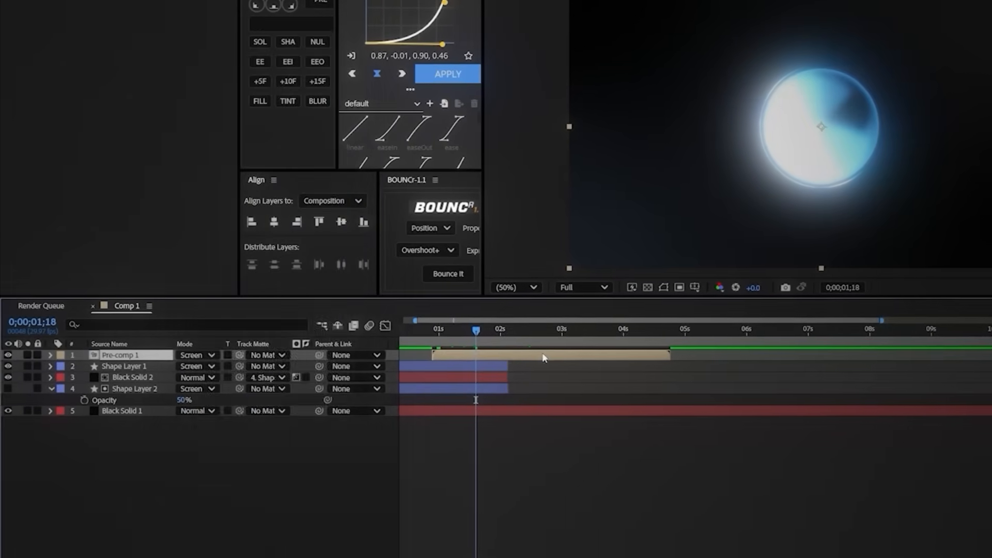
# Step: Inside Pre-comp 1, set the Deep Glow exposure on Adjustment Layer 1 to 0.20
pyautogui.click(141, 42)
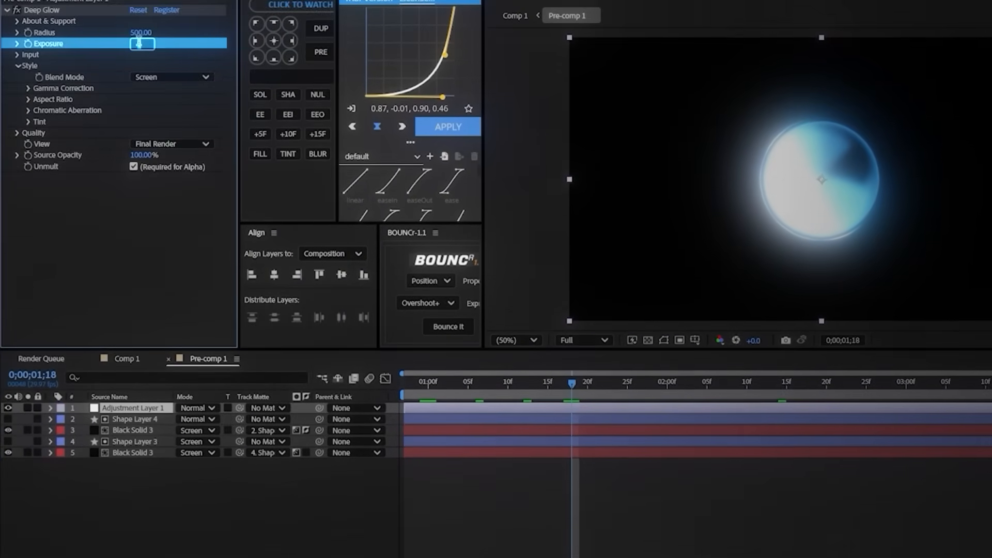
pyautogui.write('0.20')
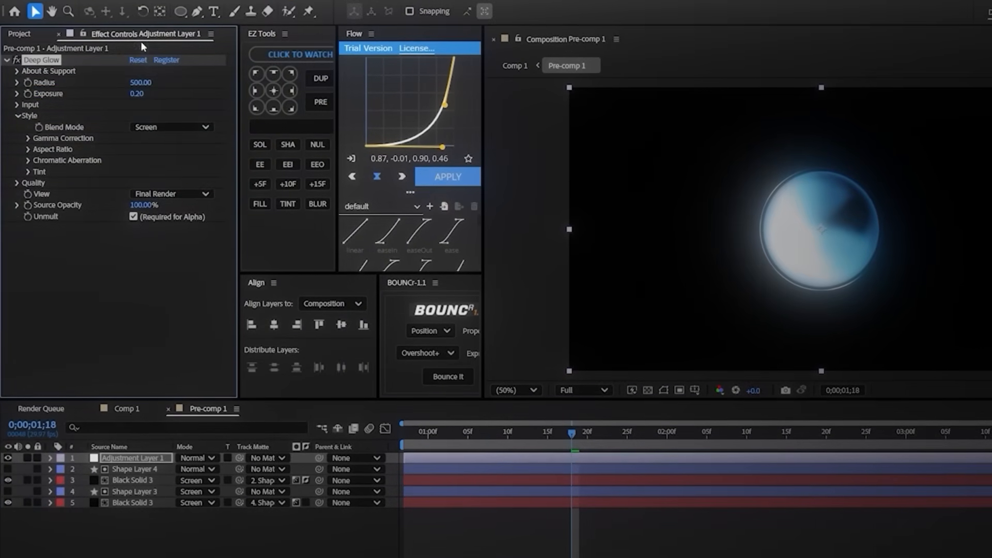
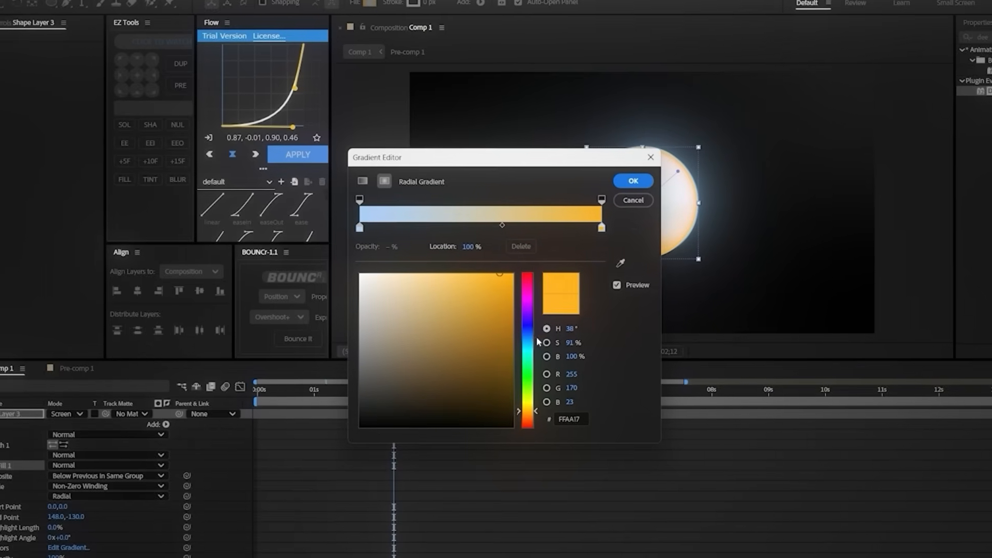
# Step: Recolor the outer stop of Shape Layer 3's gradient to blue 00A2FF, and set its start point to 180,-86 and end point to -166,124
pyautogui.moveTo(529, 338); pyautogui.dragTo(518, 271)
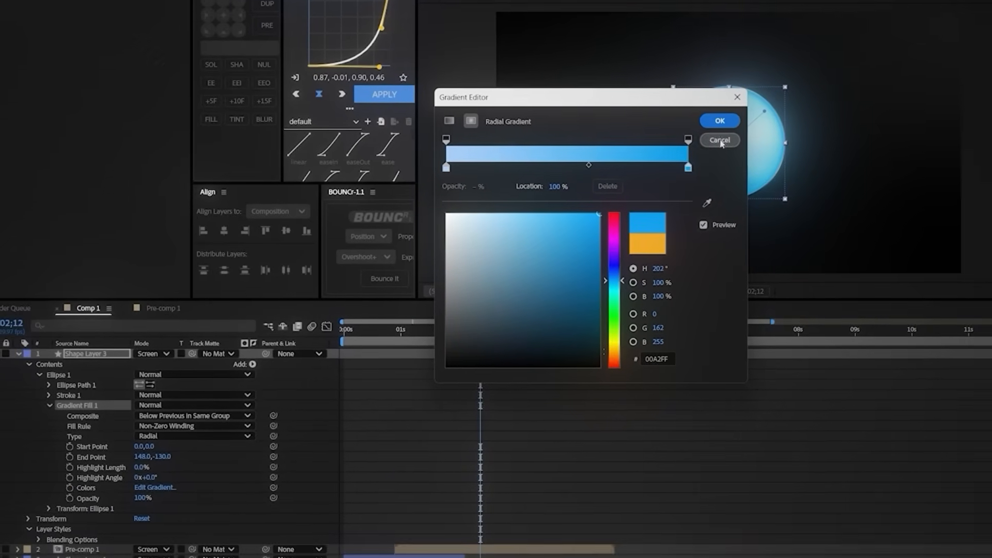
pyautogui.click(720, 120)
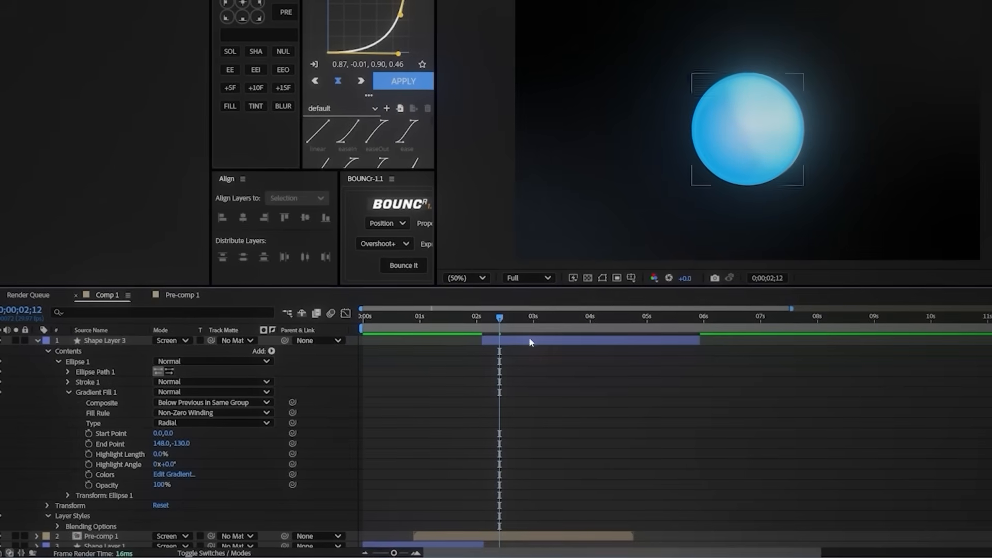
pyautogui.moveTo(739, 133); pyautogui.dragTo(777, 102)
pyautogui.moveTo(684, 168); pyautogui.dragTo(621, 204)
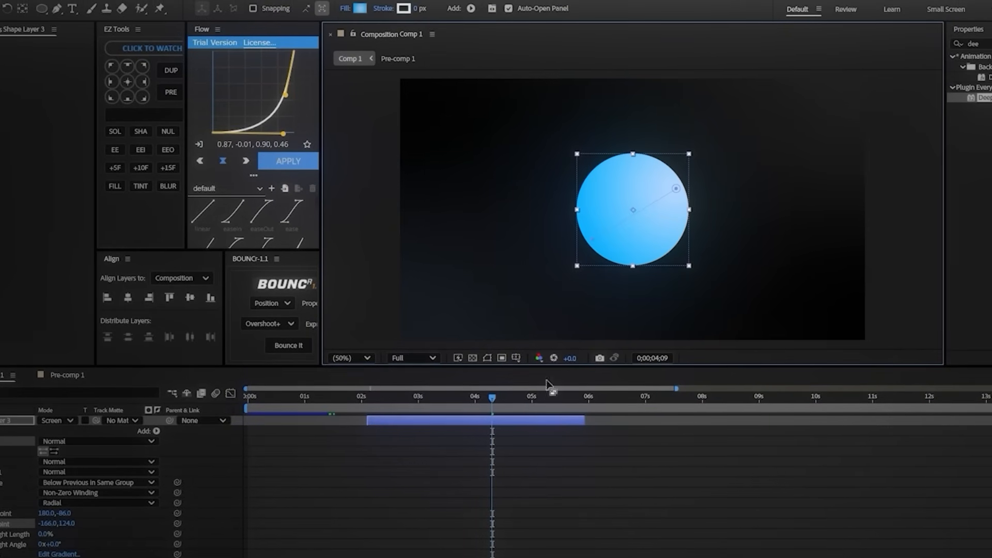
# Step: Add an Inner Glow layer style to Shape Layer 3 and set its color to white FFFFFF
pyautogui.rightClick(497, 420)
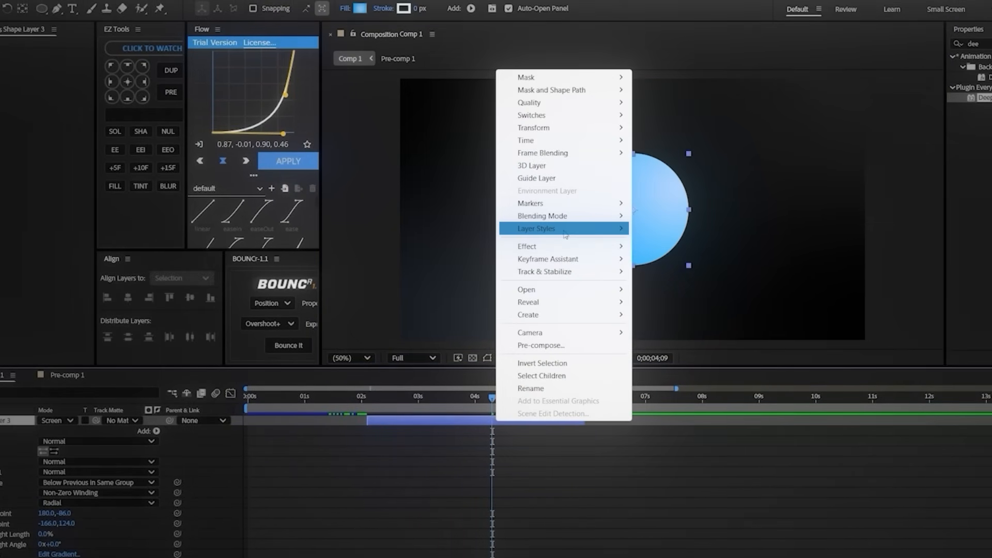
pyautogui.click(668, 309)
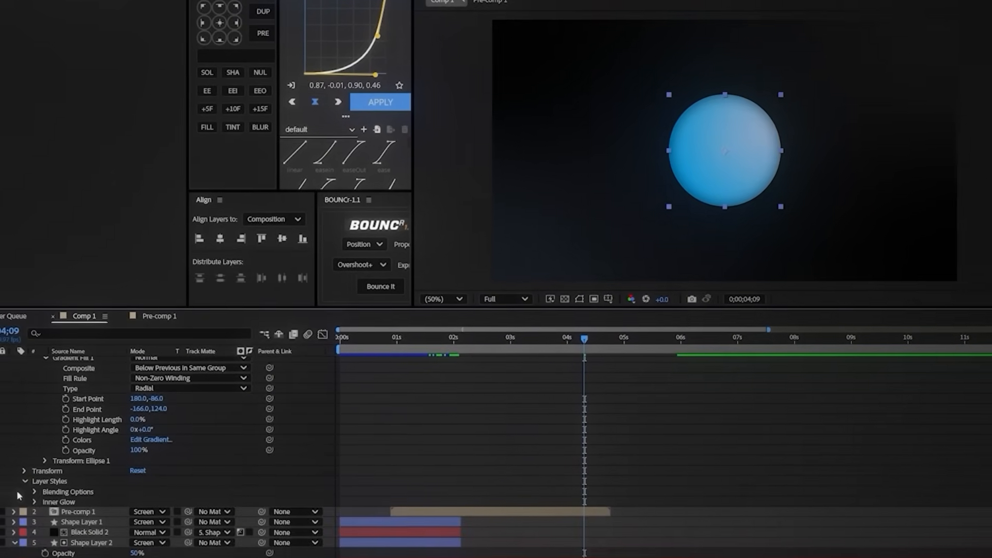
pyautogui.click(34, 502)
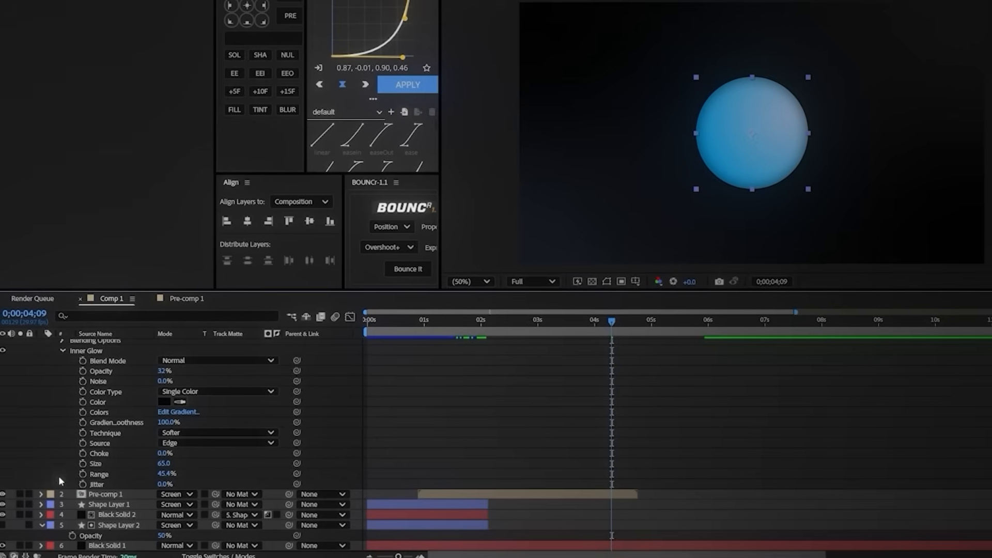
pyautogui.click(167, 400)
pyautogui.moveTo(539, 274); pyautogui.dragTo(473, 153)
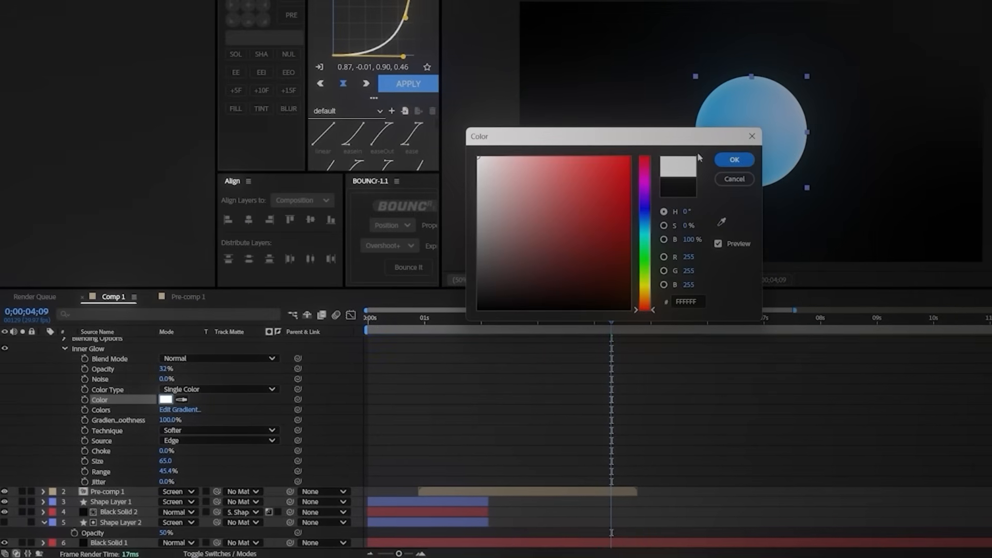
pyautogui.click(734, 160)
# Step: Set Shape Layer 3's Inner Glow to 100% opacity, size 101 and range 79.9%
pyautogui.moveTo(165, 369); pyautogui.dragTo(321, 380)
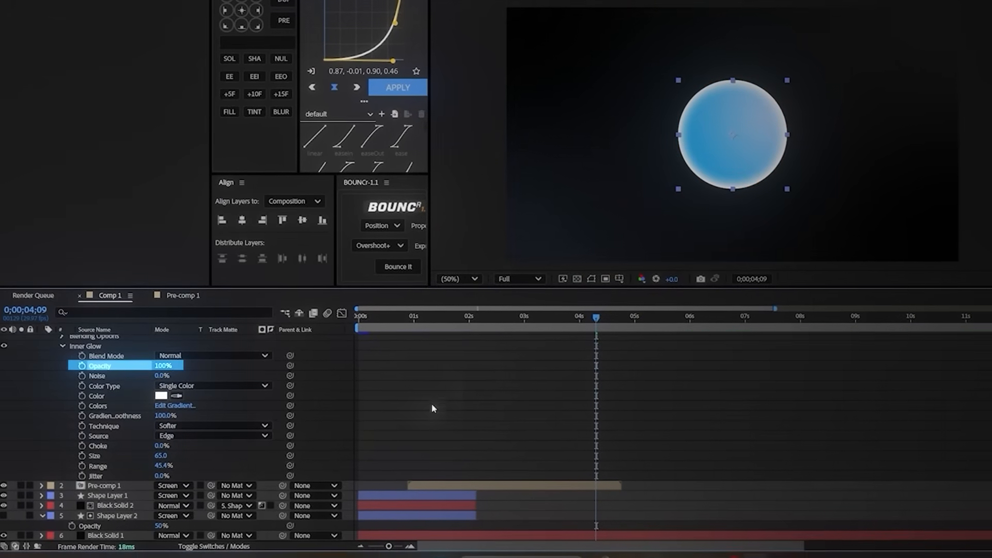
pyautogui.moveTo(160, 464); pyautogui.dragTo(202, 460)
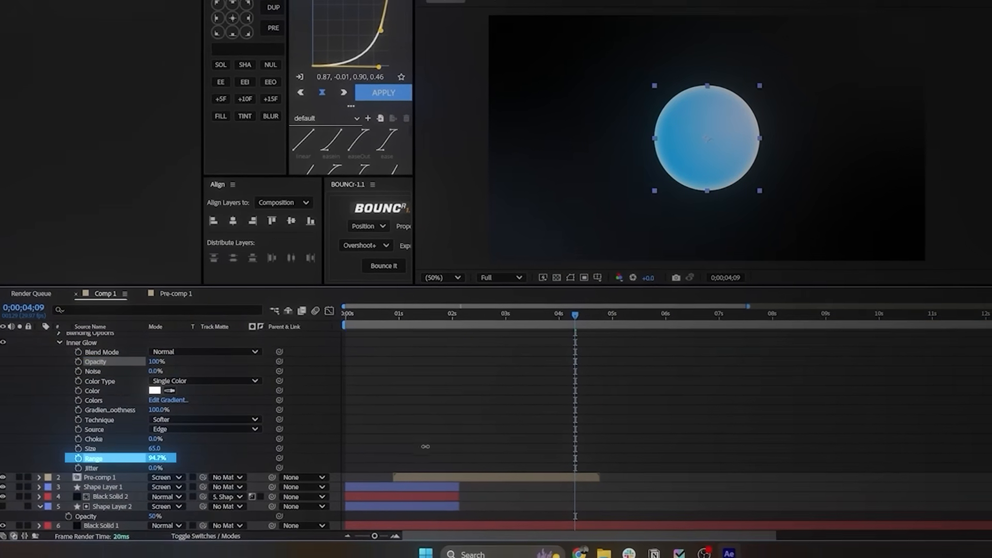
pyautogui.moveTo(425, 447); pyautogui.dragTo(346, 438)
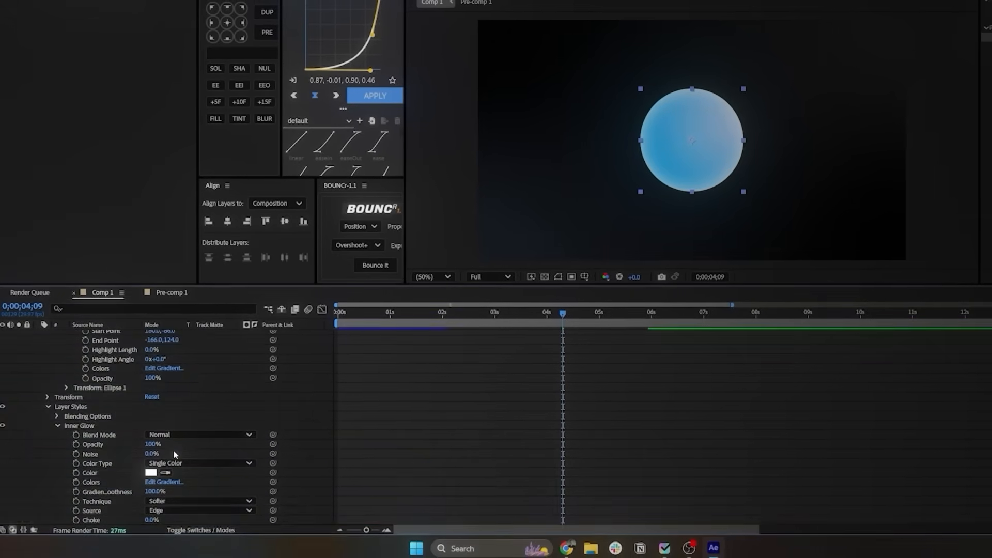
# Step: Tint the Inner Glow color of Shape Layer 3 to a pale blue and deselect the layer
pyautogui.click(151, 388)
pyautogui.moveTo(532, 146); pyautogui.dragTo(344, 138)
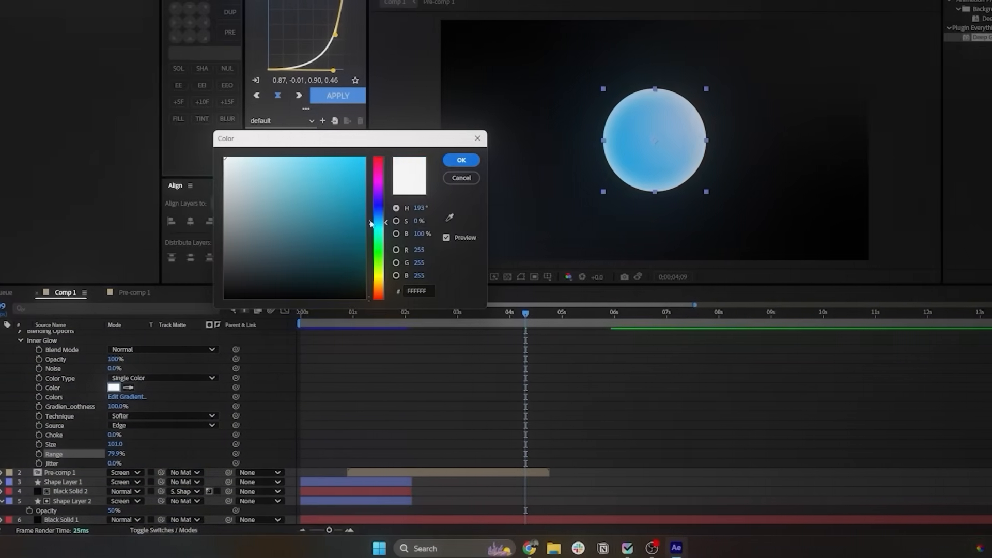
pyautogui.click(266, 158)
pyautogui.click(461, 161)
pyautogui.click(452, 216)
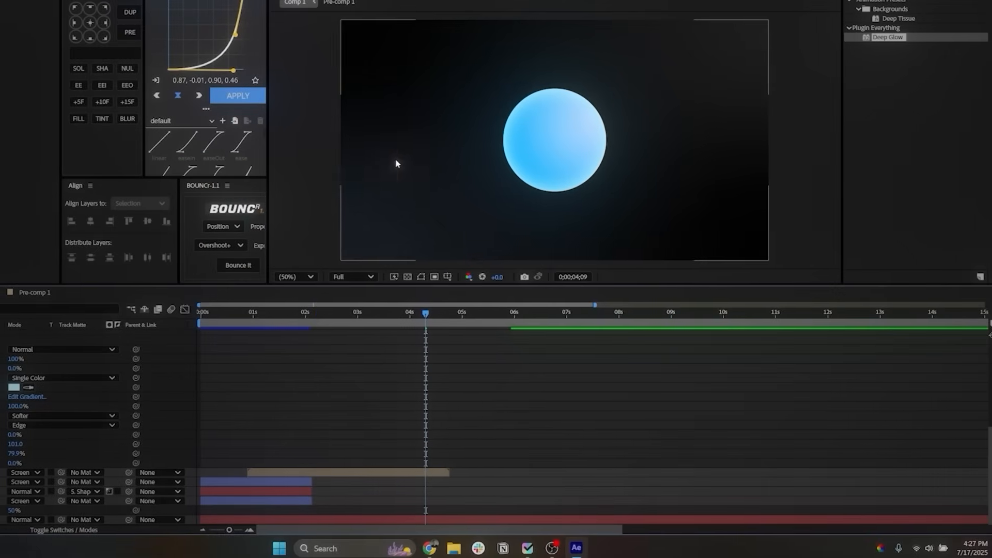
pyautogui.click(498, 247)
# Step: Move Shape Layer 3 below Pre-comp 1, set its scale to 95%, and preview the composition from the start
pyautogui.moveTo(299, 318); pyautogui.dragTo(312, 326)
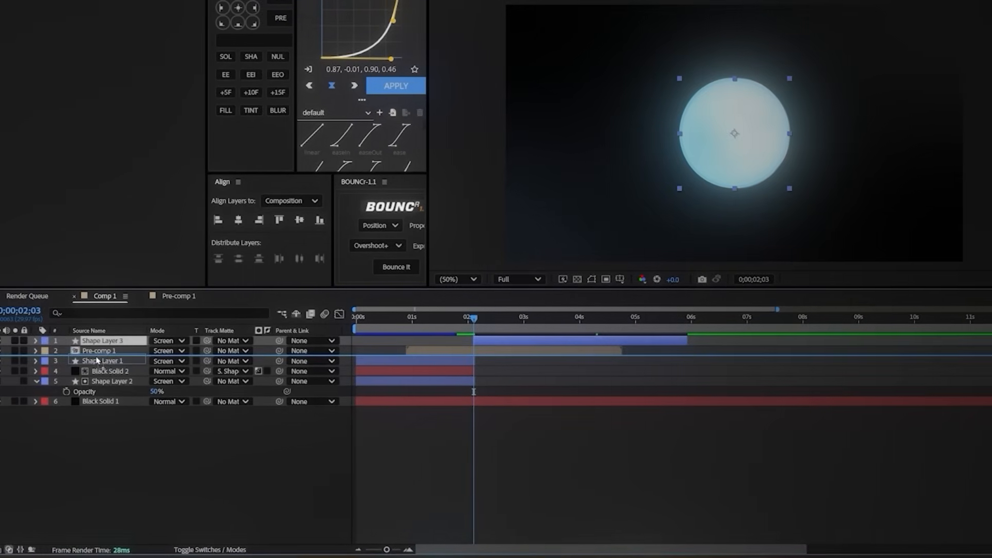
pyautogui.press('s')
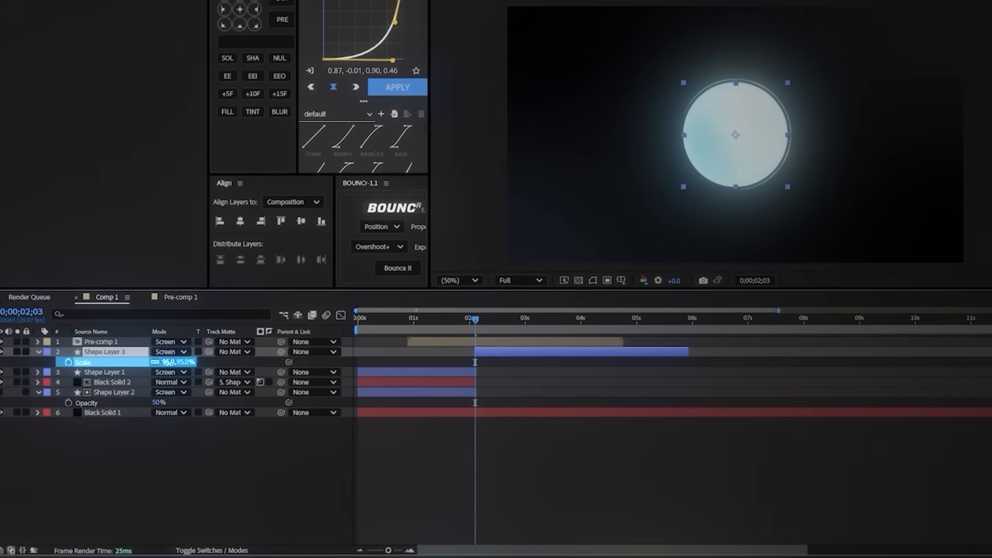
pyautogui.moveTo(472, 328); pyautogui.dragTo(548, 325)
pyautogui.press('Home')
pyautogui.press('space')
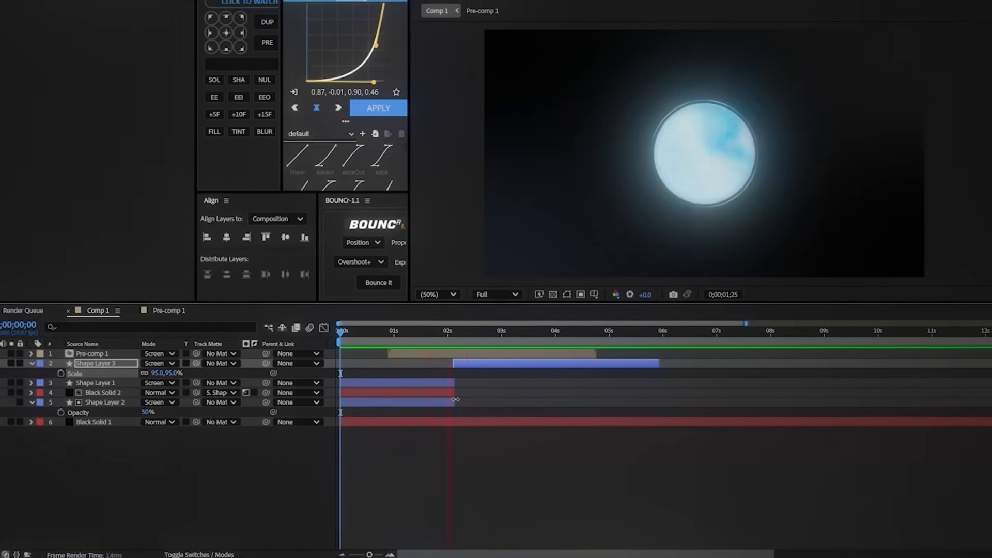
# Step: Shift Shape Layer 3 slightly earlier in time and keyframe its opacity to fade in from 0%
pyautogui.click(476, 334)
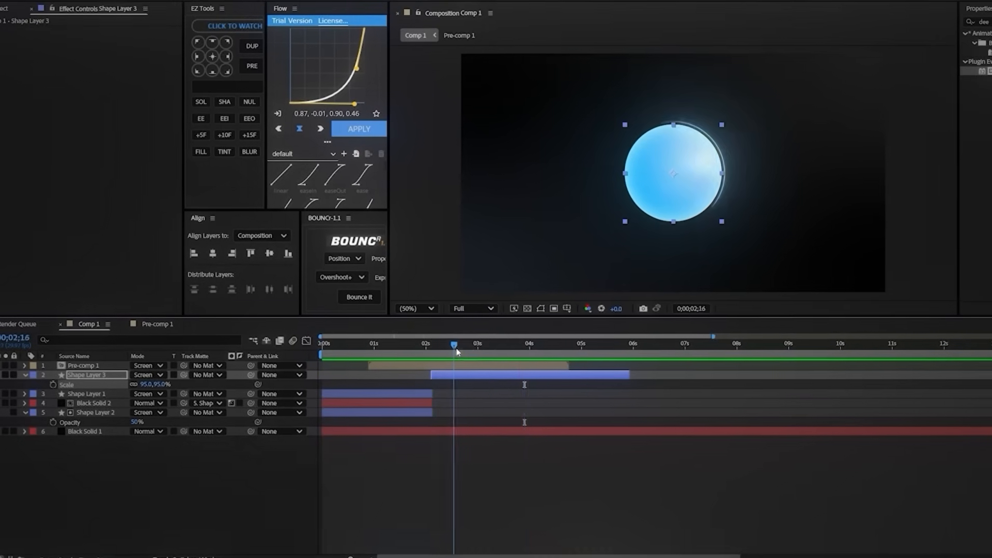
pyautogui.moveTo(457, 349); pyautogui.dragTo(468, 350)
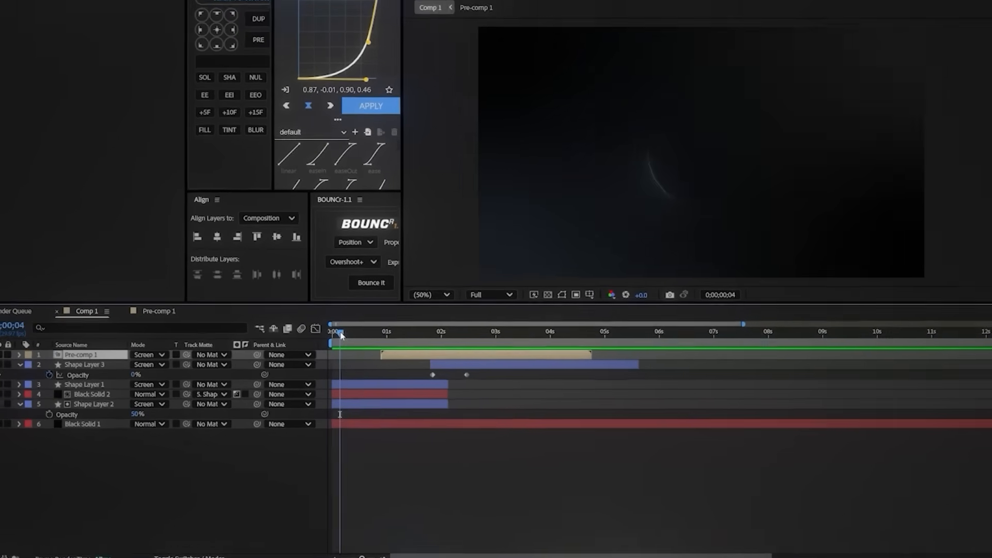
pyautogui.moveTo(373, 335); pyautogui.dragTo(402, 331)
# Step: On Black Solid 1, place 4-Color Gradient points 1 to 4 at 14,1062, 1894,1082, -4,26 and 1880,32, and keyframe them at 0;00;00;11
pyautogui.moveTo(201, 382); pyautogui.dragTo(173, 381)
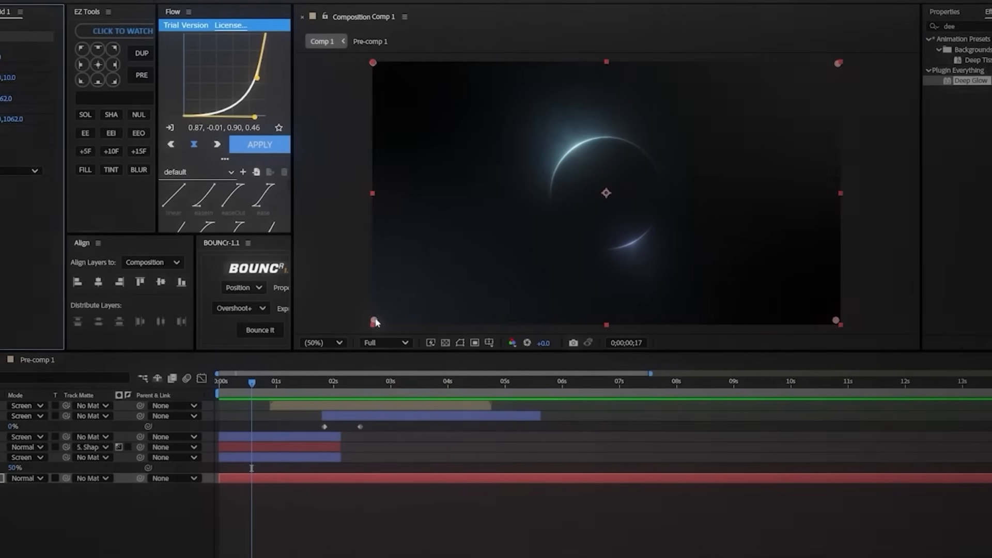
pyautogui.moveTo(375, 322); pyautogui.dragTo(527, 113)
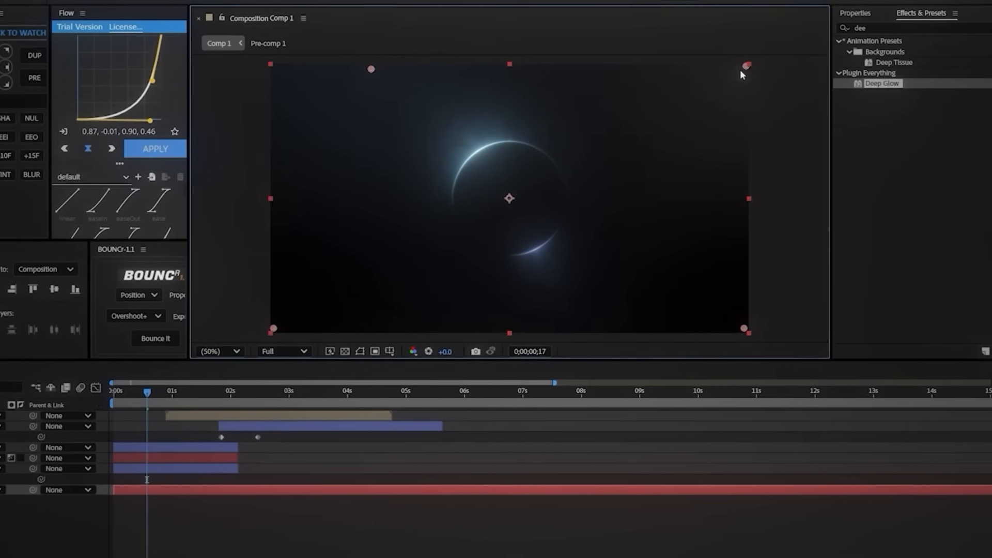
pyautogui.moveTo(763, 62); pyautogui.dragTo(704, 309)
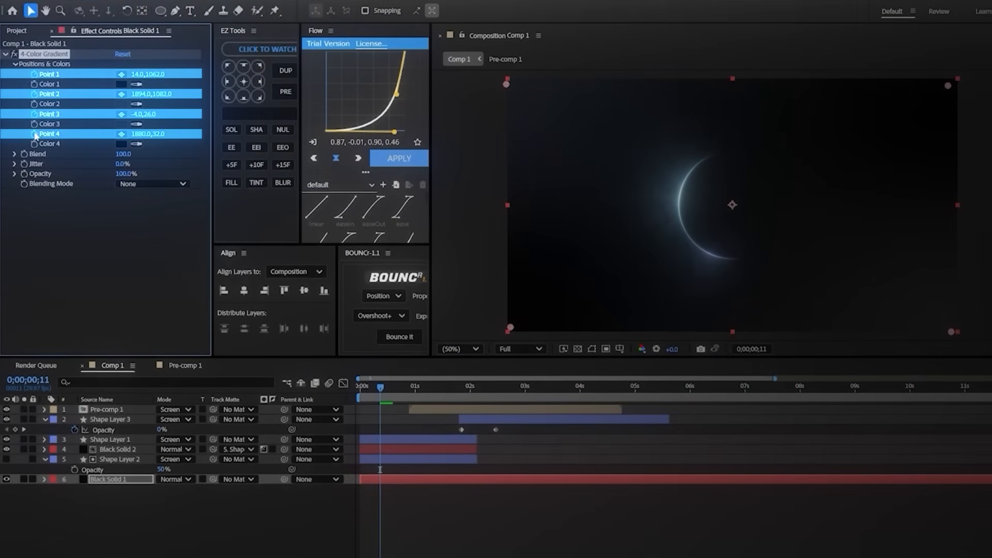
# Step: At 0;00;01;01, move gradient Point 3 to 1774,16 and Point 2 to 1904,76
pyautogui.moveTo(381, 387); pyautogui.dragTo(402, 390)
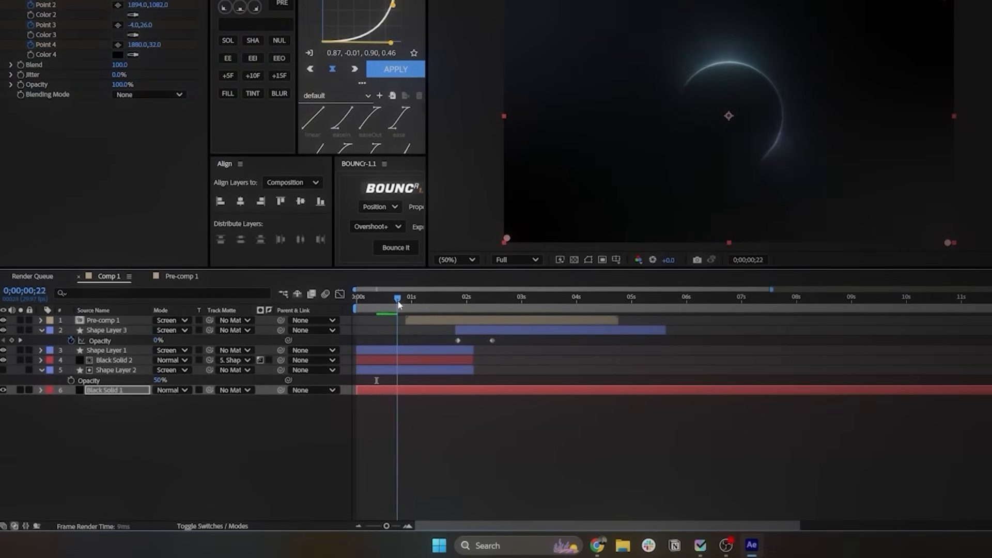
pyautogui.moveTo(398, 302); pyautogui.dragTo(414, 303)
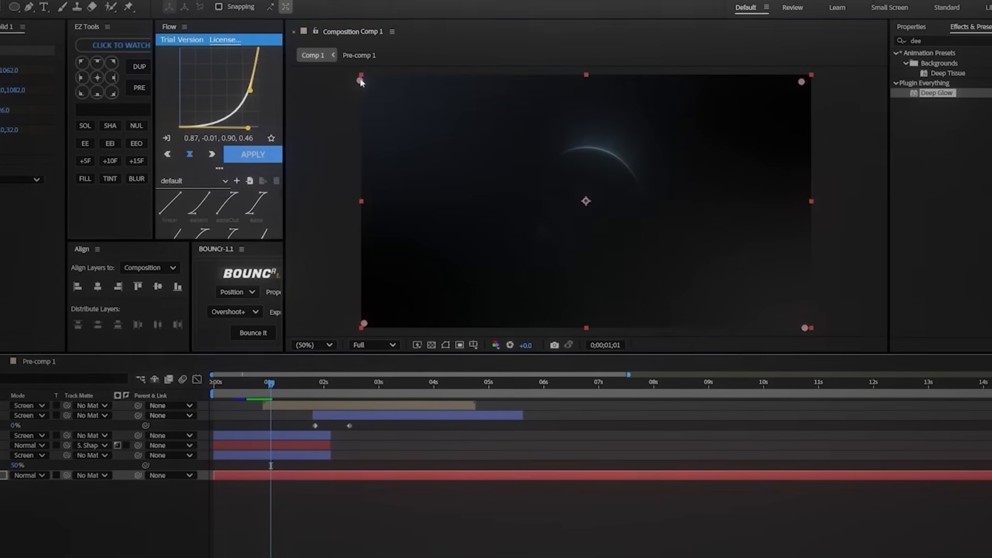
pyautogui.moveTo(361, 81); pyautogui.dragTo(589, 72)
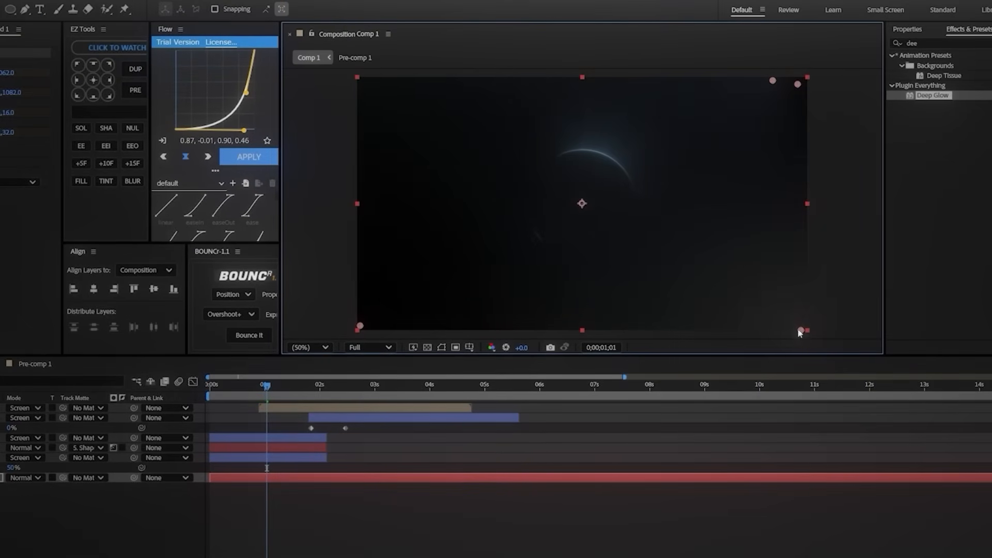
# Step: Reveal Black Solid 1's keyframes, set Point 2 to 144,1190 and Point 3 to -188,1020 at 0;00;00;11, and preview the motion
pyautogui.moveTo(270, 386); pyautogui.dragTo(214, 394)
pyautogui.press('u')
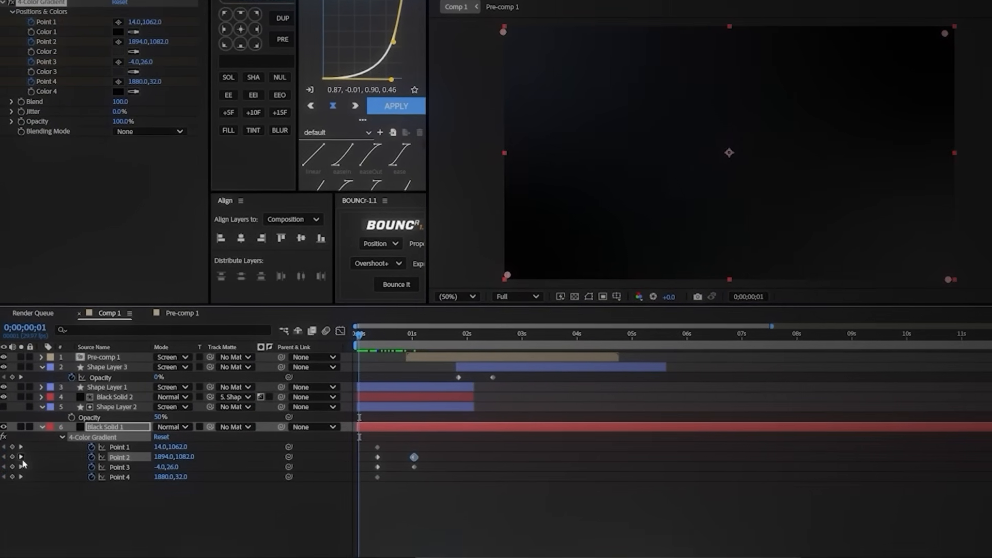
pyautogui.moveTo(504, 31); pyautogui.dragTo(461, 266)
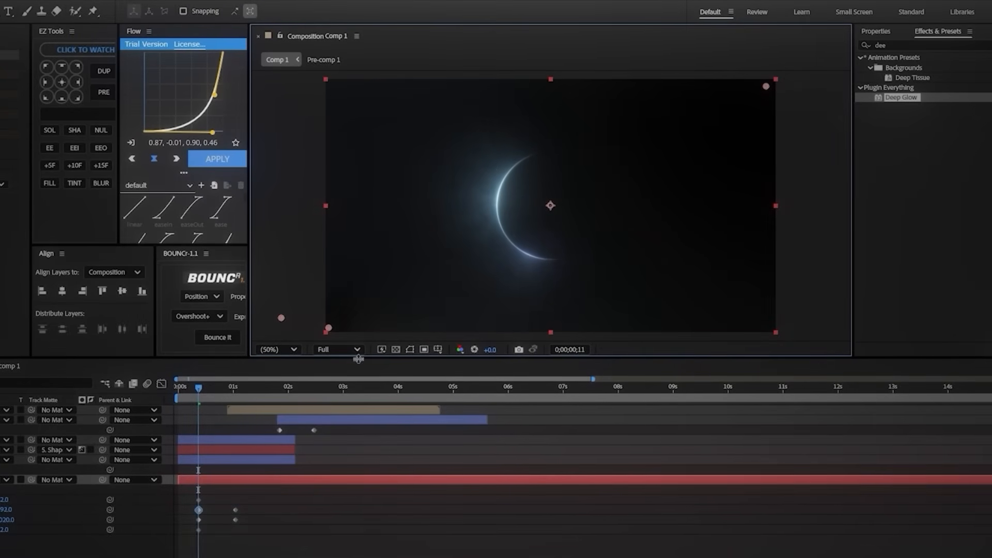
pyautogui.press('space')
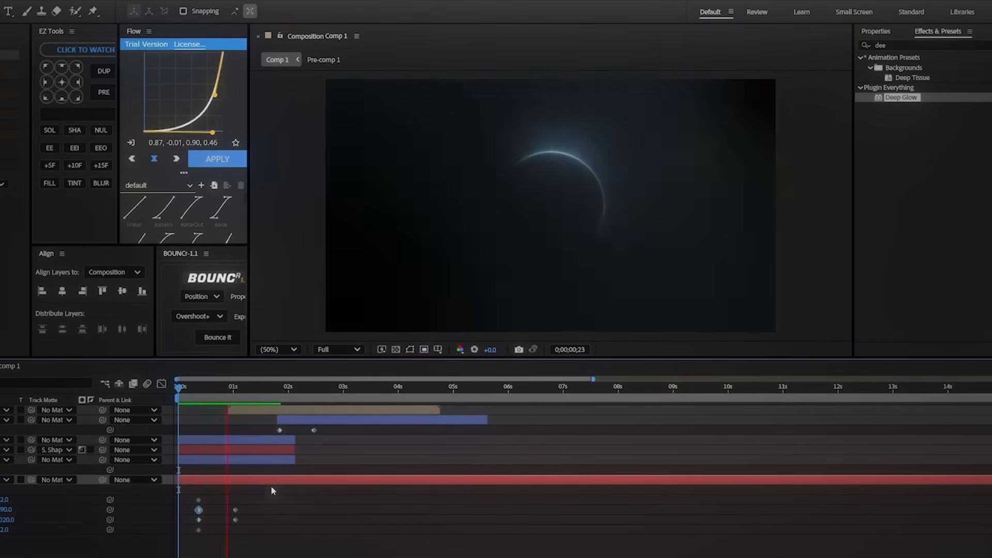
# Step: Shift the gradient points' first keyframes to the composition start and the Point 2 and Point 3 end keyframes to 0;00;01;14, checking the timing
pyautogui.moveTo(233, 389); pyautogui.dragTo(180, 395)
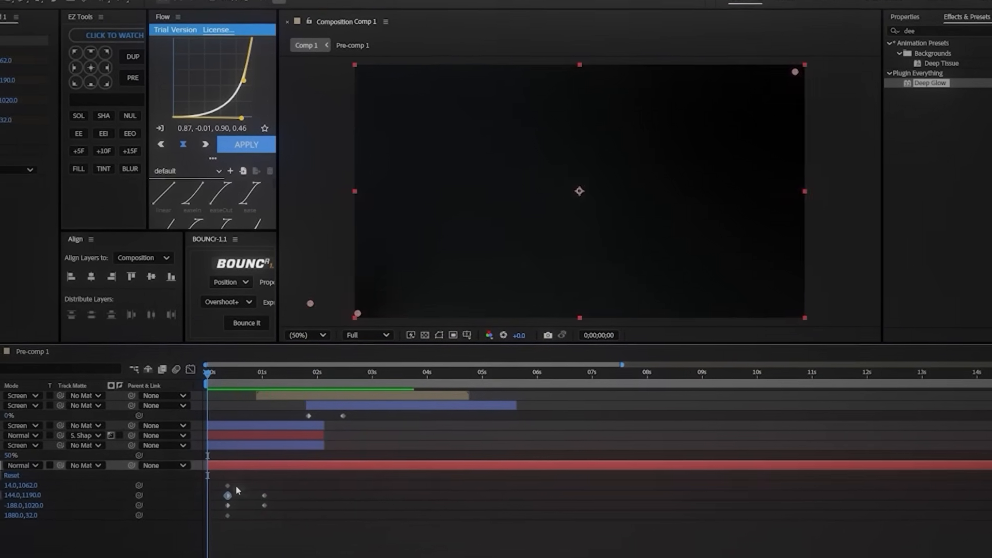
pyautogui.moveTo(211, 495); pyautogui.dragTo(199, 530)
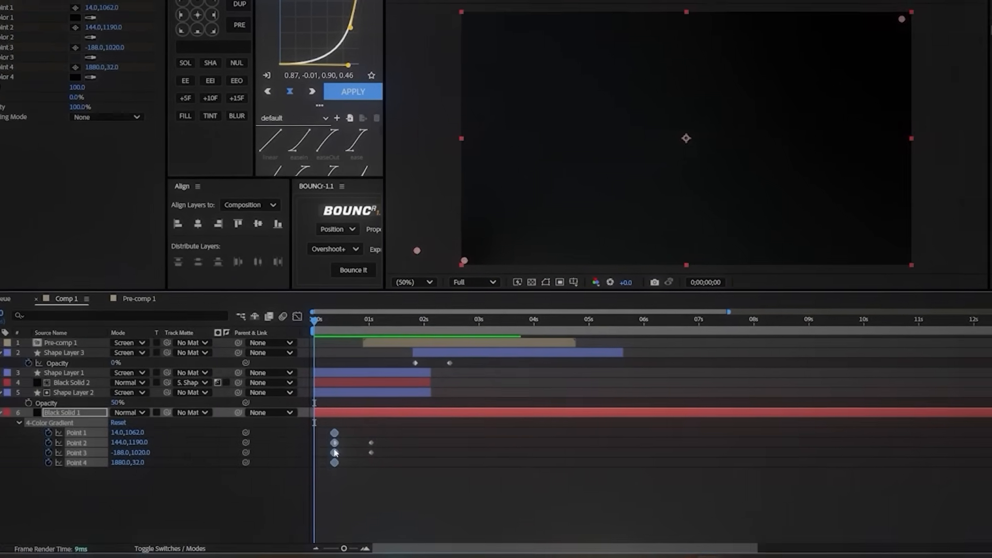
pyautogui.moveTo(335, 453); pyautogui.dragTo(318, 453)
pyautogui.moveTo(365, 433); pyautogui.dragTo(377, 463)
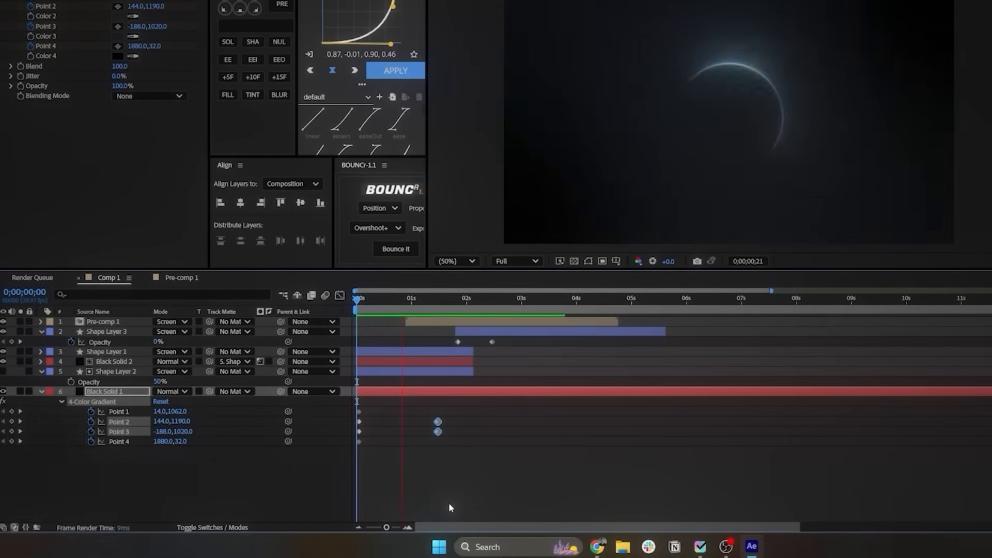
pyautogui.click(457, 298)
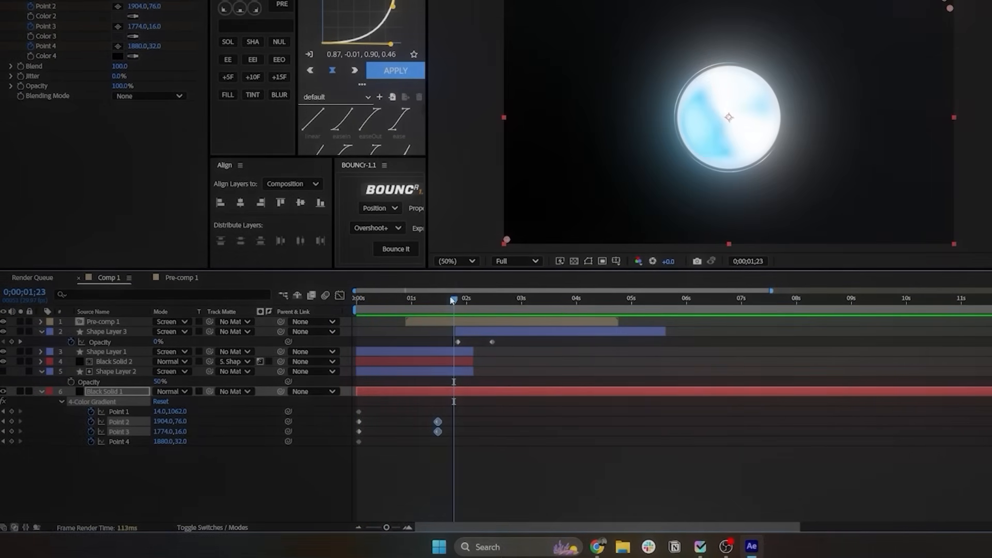
pyautogui.moveTo(453, 300); pyautogui.dragTo(422, 310)
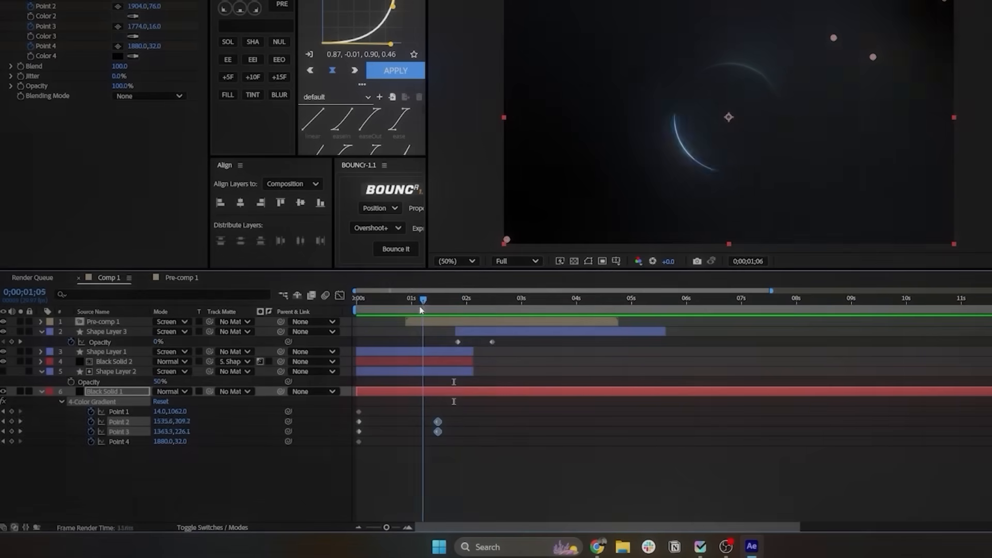
# Step: At 0;00;01;14, keyframe gradient Point 4 at 6,38 and Point 1 at 1596,1100
pyautogui.click(21, 422)
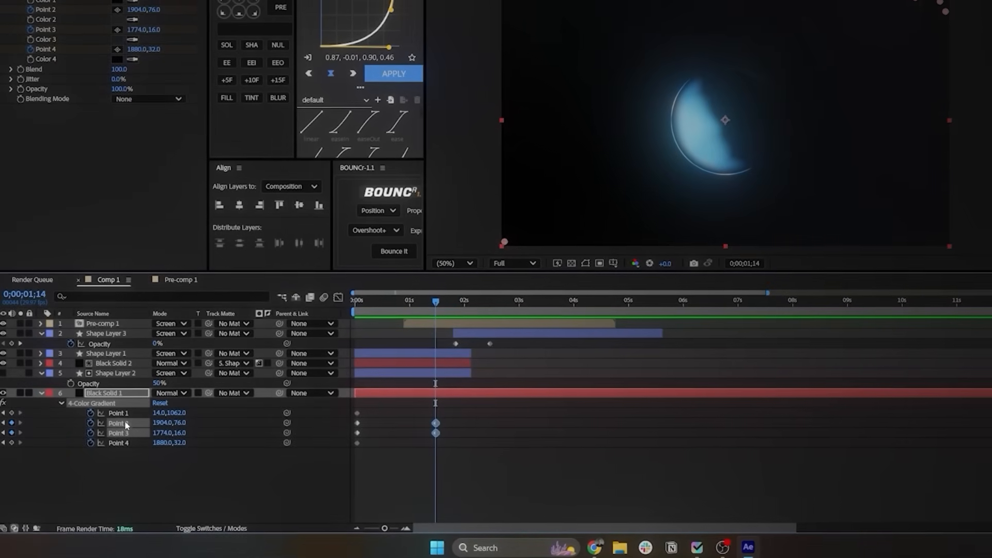
pyautogui.click(119, 412)
pyautogui.keyDown('ctrl'); pyautogui.click(119, 442); pyautogui.keyUp('ctrl')
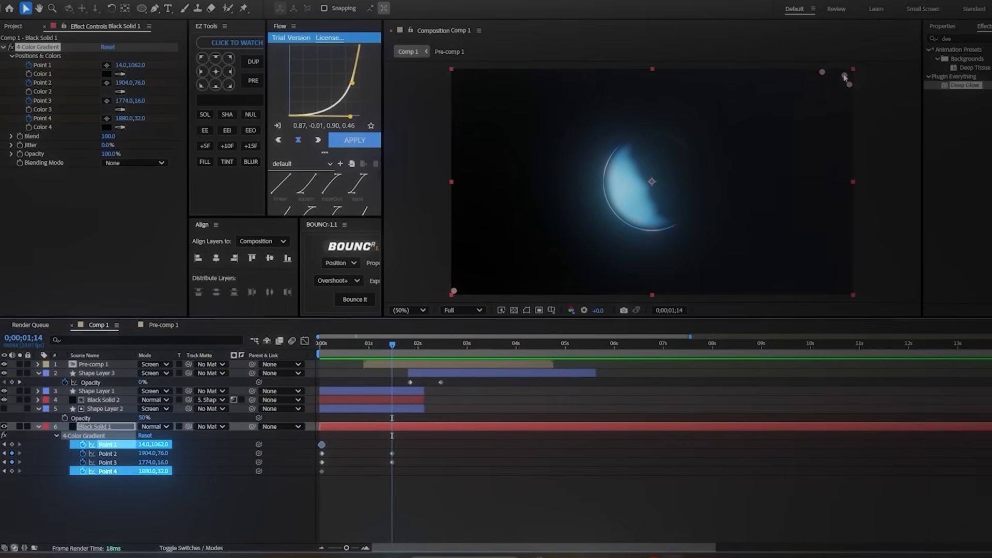
pyautogui.moveTo(848, 74); pyautogui.dragTo(434, 78)
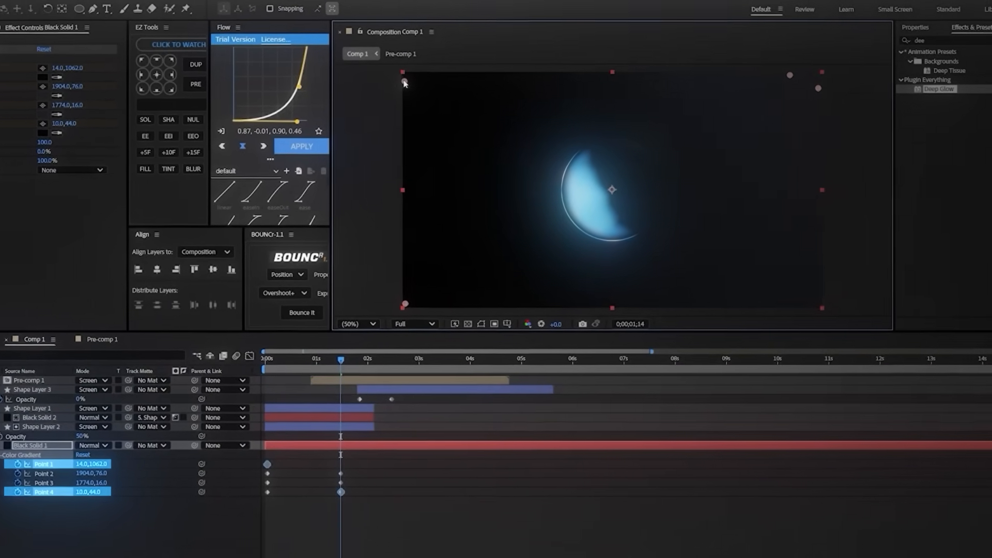
pyautogui.moveTo(436, 296); pyautogui.dragTo(662, 298)
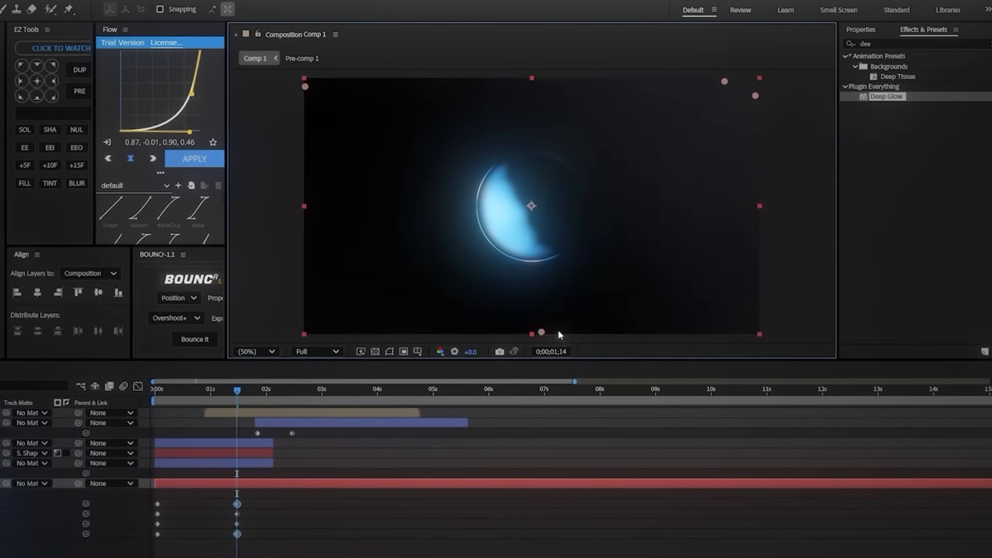
pyautogui.moveTo(560, 335); pyautogui.dragTo(674, 341)
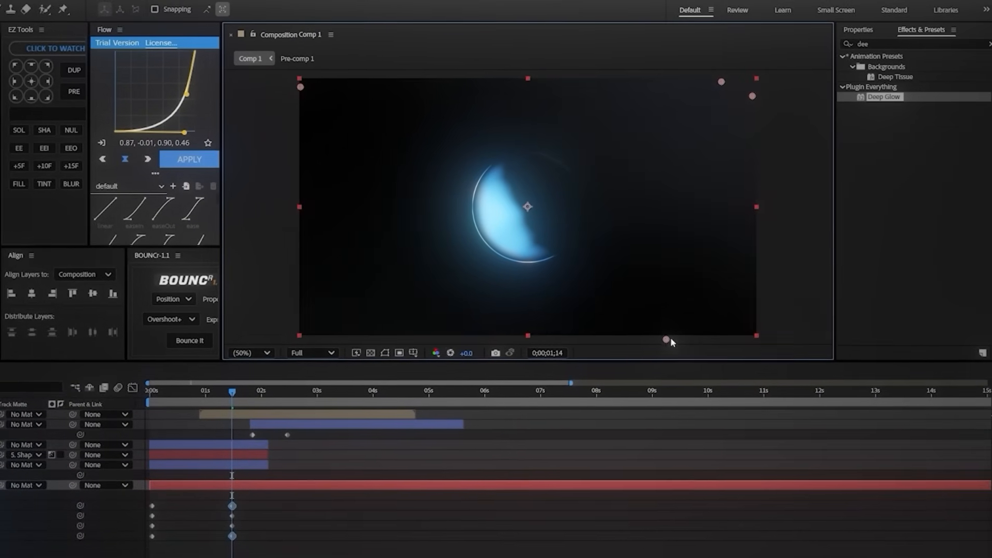
# Step: Start keyframing all four gradient colors of Black Solid 1 shortly after the one-second mark
pyautogui.moveTo(231, 393); pyautogui.dragTo(216, 396)
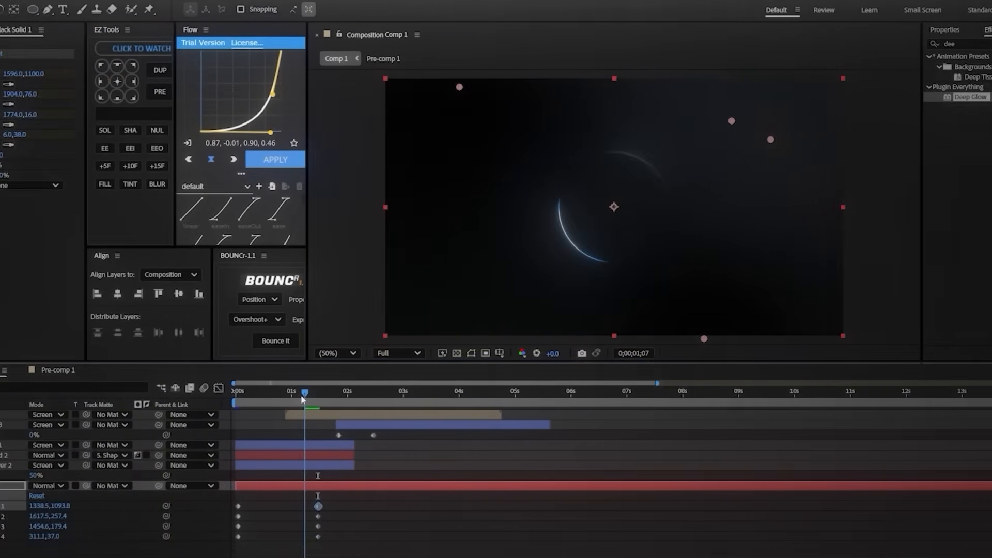
pyautogui.click(22, 84)
pyautogui.click(31, 104)
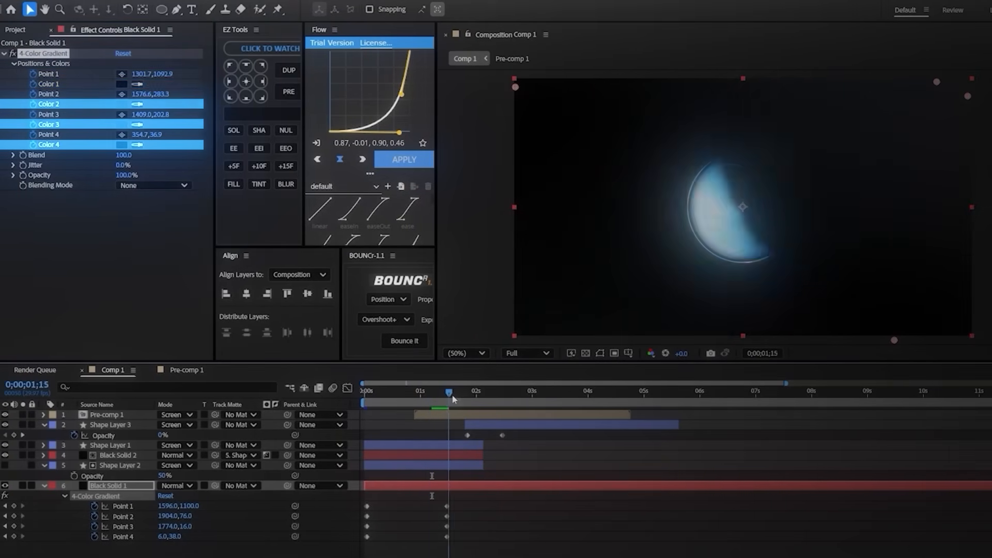
# Step: At 0;00;02;01, set gradient Color 1 to the dark blue 011221
pyautogui.moveTo(453, 399); pyautogui.dragTo(475, 400)
pyautogui.click(122, 84)
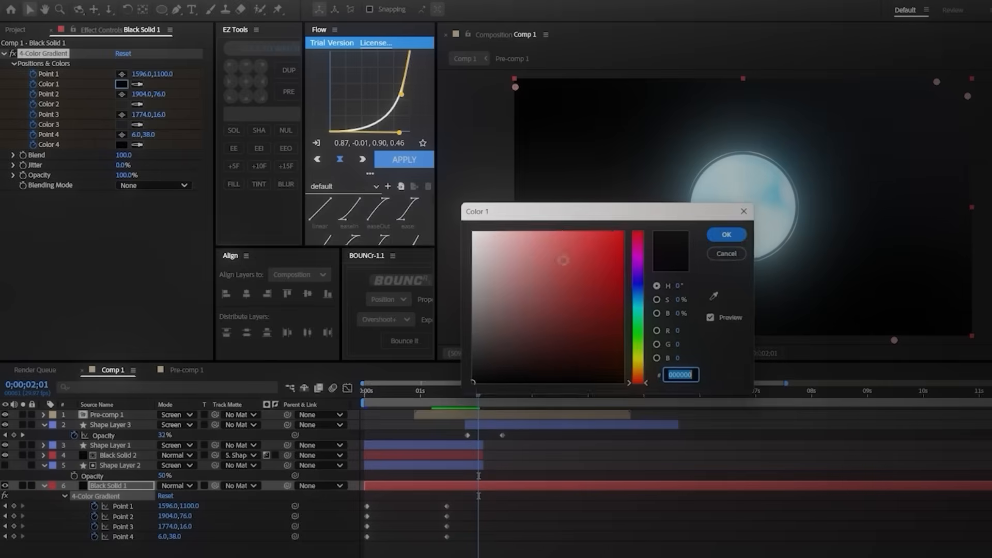
pyautogui.moveTo(563, 213); pyautogui.dragTo(251, 213)
pyautogui.click(328, 304)
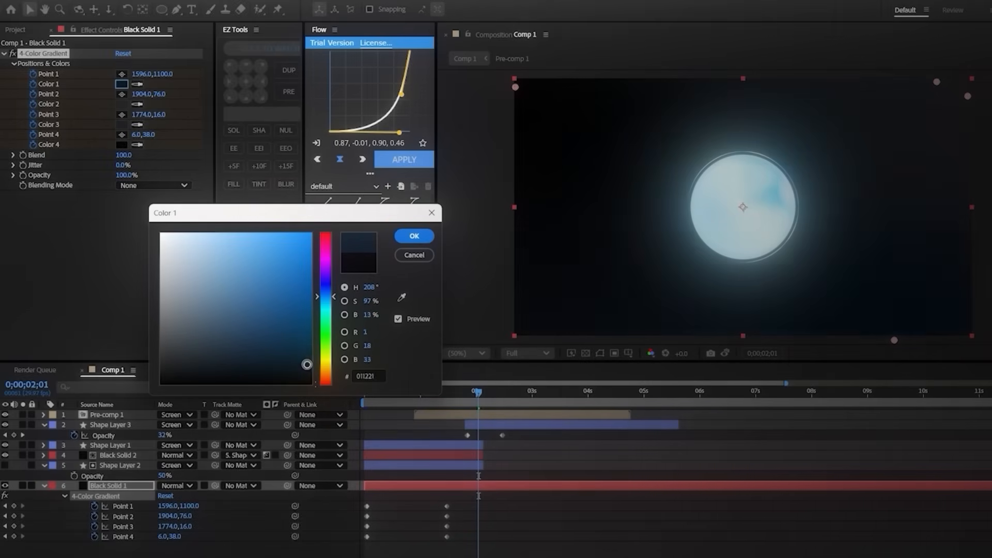
pyautogui.click(415, 236)
# Step: At 0;00;02;01, set gradient Color 4 to the deep teal blue 003245 and reveal the layer's keyframes
pyautogui.click(122, 145)
pyautogui.click(349, 322)
pyautogui.click(250, 391)
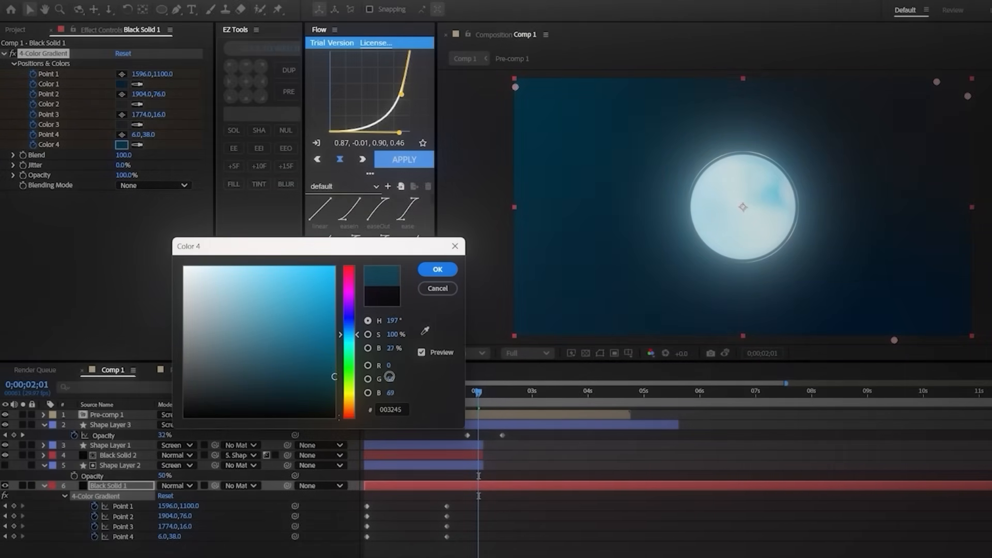
pyautogui.click(438, 270)
pyautogui.press('u')
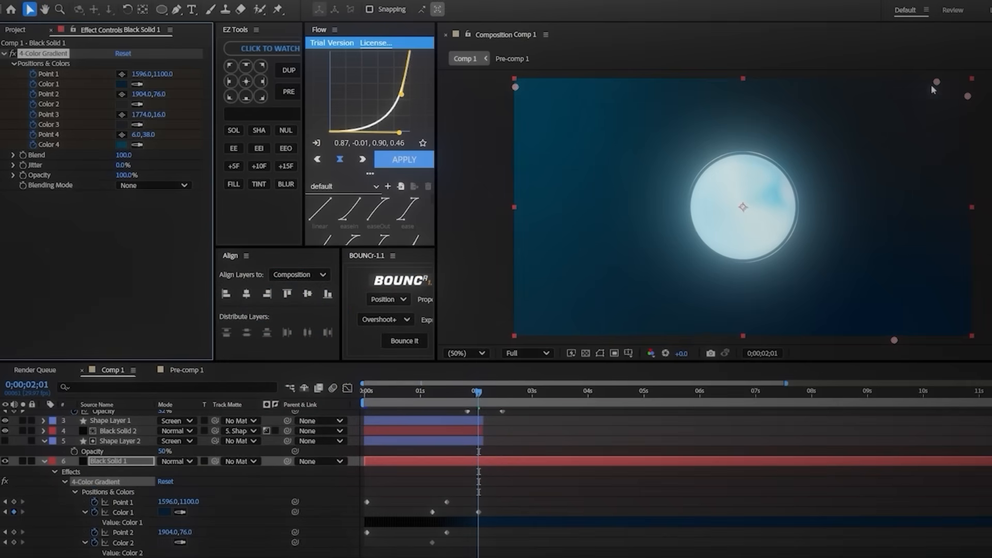
# Step: Keyframe gradient Color 2 as black at 0;00;02;01, then preview the background color change
pyautogui.click(122, 105)
pyautogui.moveTo(473, 376); pyautogui.dragTo(463, 384)
pyautogui.click(714, 235)
pyautogui.click(579, 453)
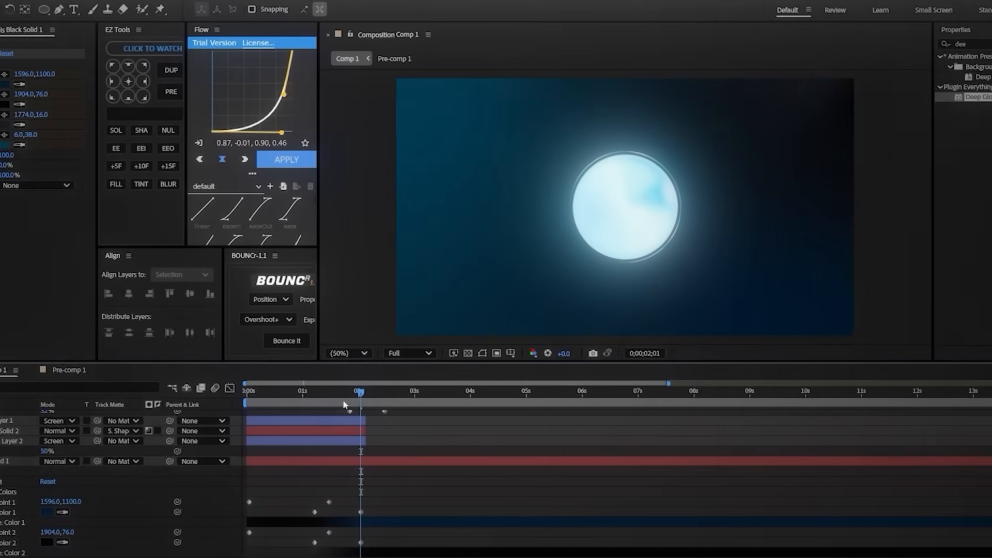
pyautogui.press('space')
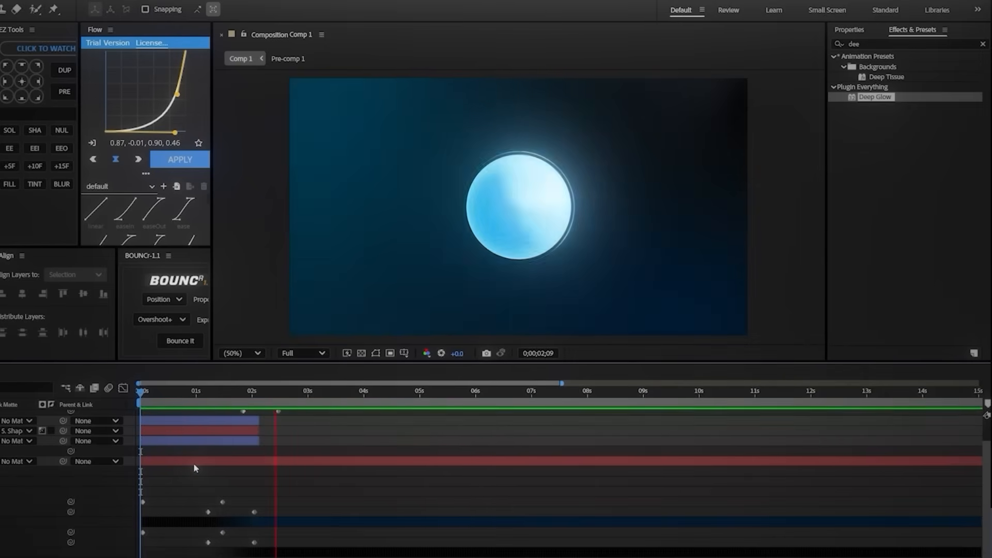
pyautogui.press('space')
pyautogui.moveTo(194, 404); pyautogui.dragTo(323, 404)
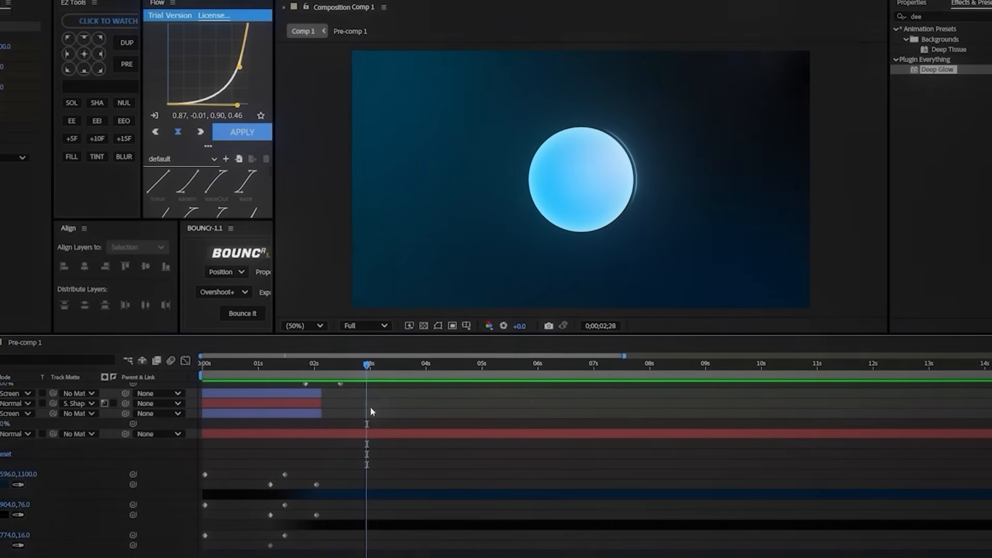
# Step: At 0;00;03;04, move Black Solid 1's gradient Point 3 to -42,1092, just outside the frame's lower-left corner
pyautogui.click(319, 453)
pyautogui.moveTo(224, 389); pyautogui.dragTo(286, 397)
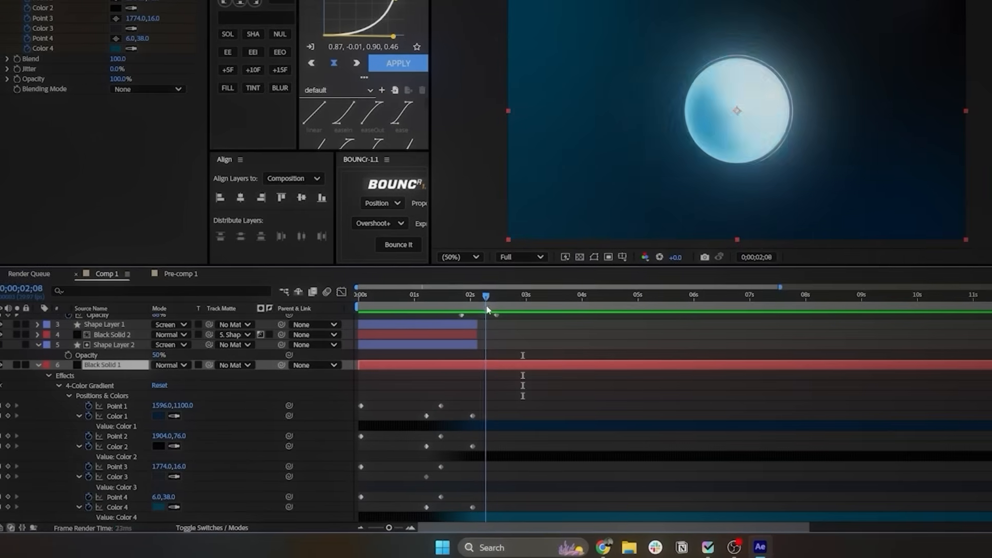
pyautogui.moveTo(488, 309); pyautogui.dragTo(533, 309)
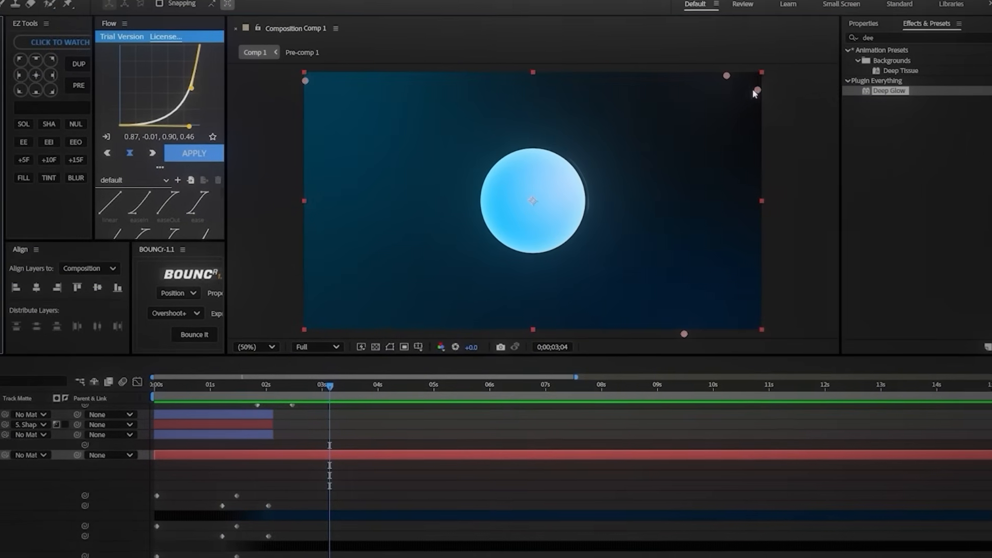
pyautogui.moveTo(896, 29); pyautogui.dragTo(450, 272)
pyautogui.hotkey('ctrl', 'z')
pyautogui.hotkey('ctrl', 'z')
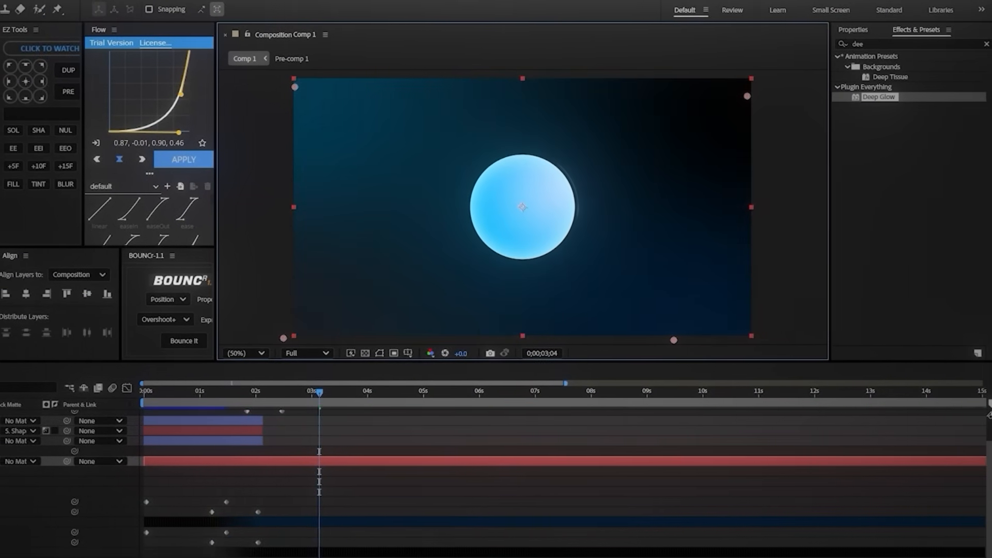
# Step: Set gradient Color 3 to a very dark navy and preview the background animation
pyautogui.click(27, 125)
pyautogui.moveTo(389, 219); pyautogui.dragTo(166, 219)
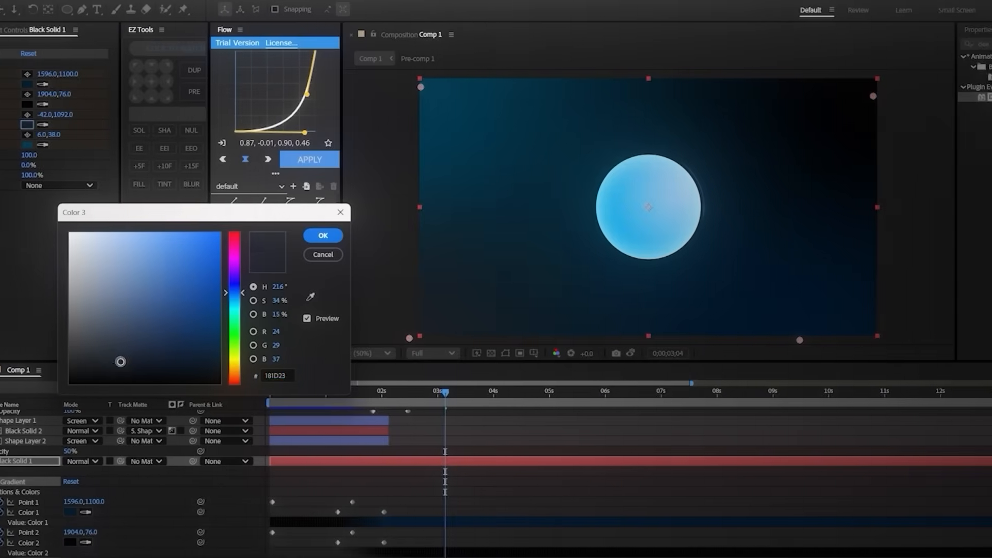
pyautogui.moveTo(121, 361); pyautogui.dragTo(234, 375)
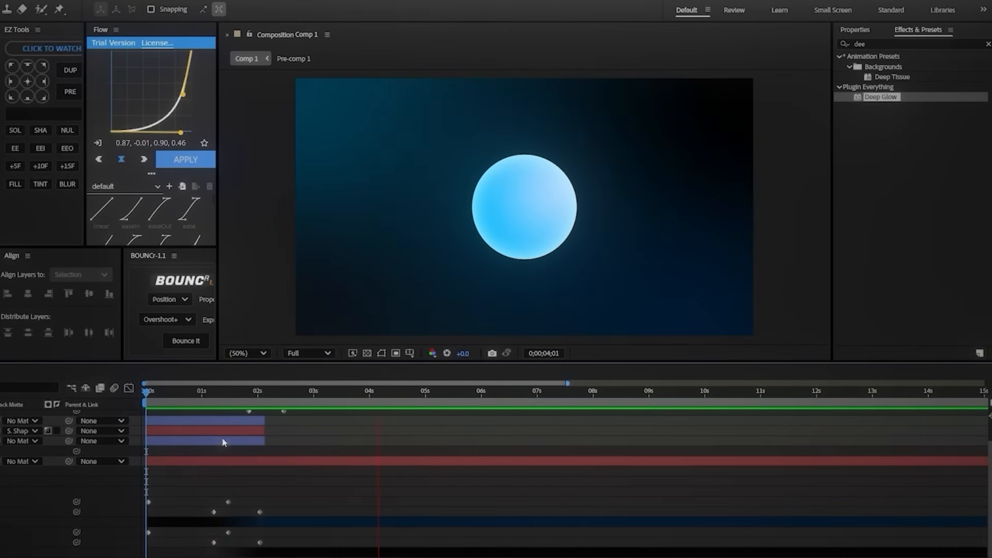
pyautogui.scroll(2, 302, 437)
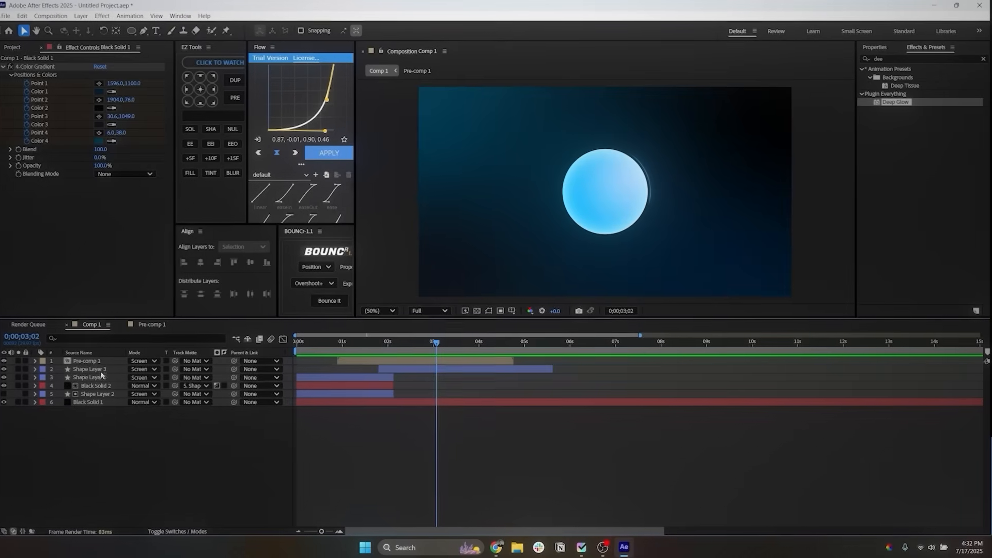
# Step: Search the effects for Transform and apply it to Shape Layer 3
pyautogui.click(101, 371)
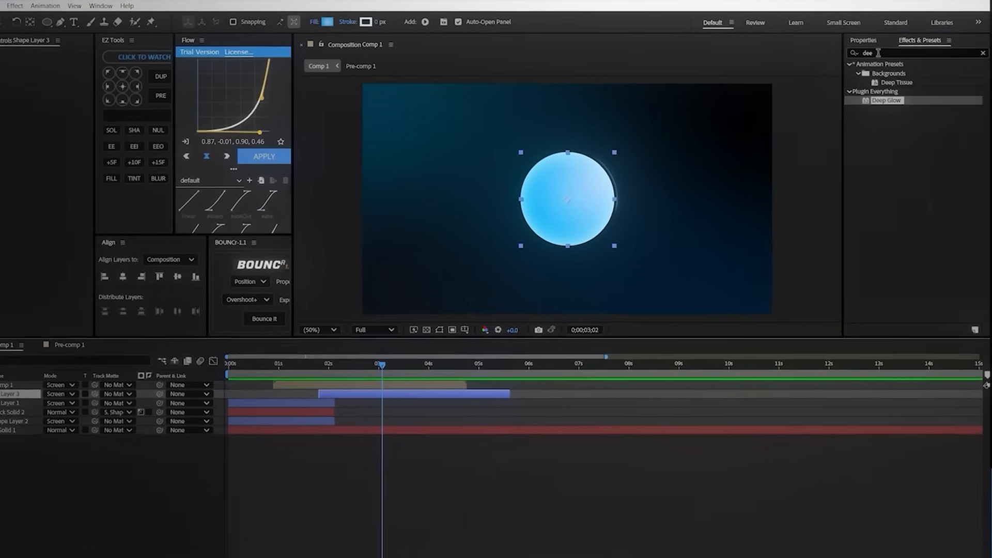
pyautogui.press('BackSpace')
pyautogui.press('BackSpace')
pyautogui.press('BackSpace')
pyautogui.write('transf')
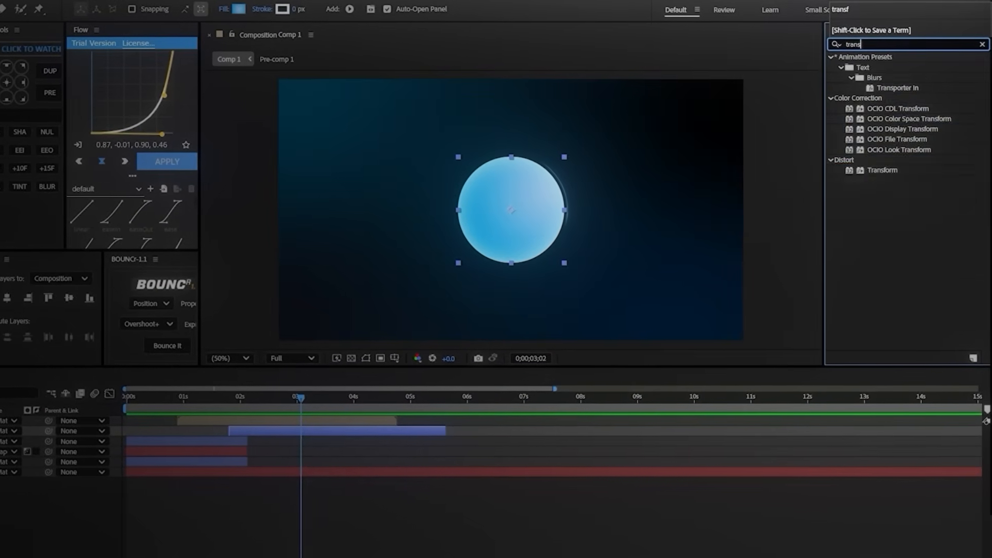
pyautogui.doubleClick(884, 129)
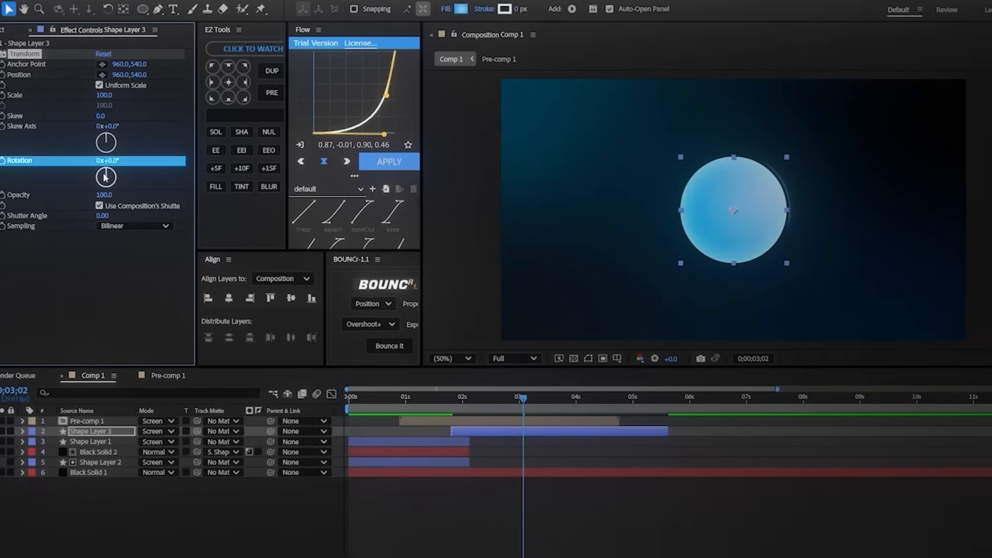
# Step: Animate the Transform effect's Rotation on Shape Layer 3 with a start keyframe at 0;00;02;04 and an end value of 3x+5.0°
pyautogui.moveTo(17, 173); pyautogui.dragTo(25, 171)
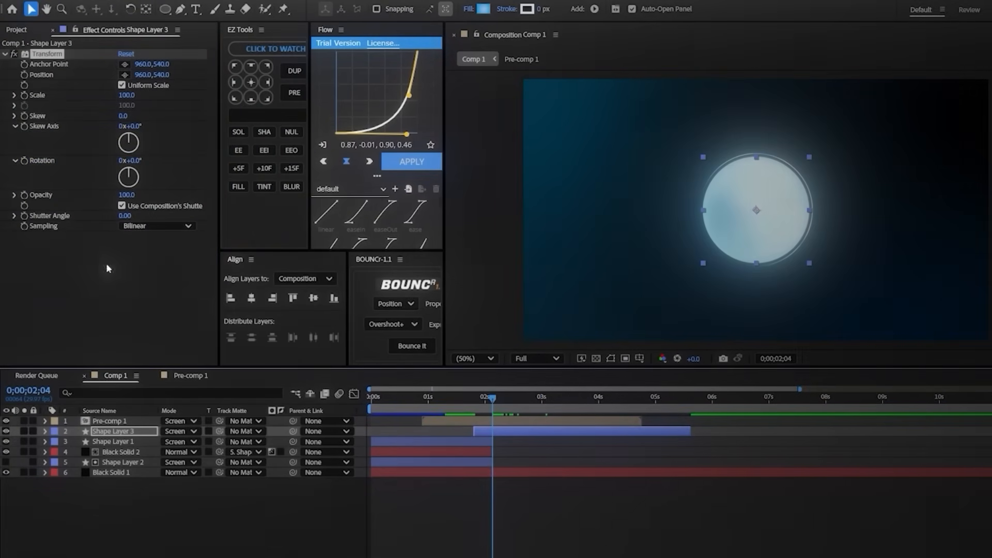
pyautogui.moveTo(502, 397); pyautogui.dragTo(573, 408)
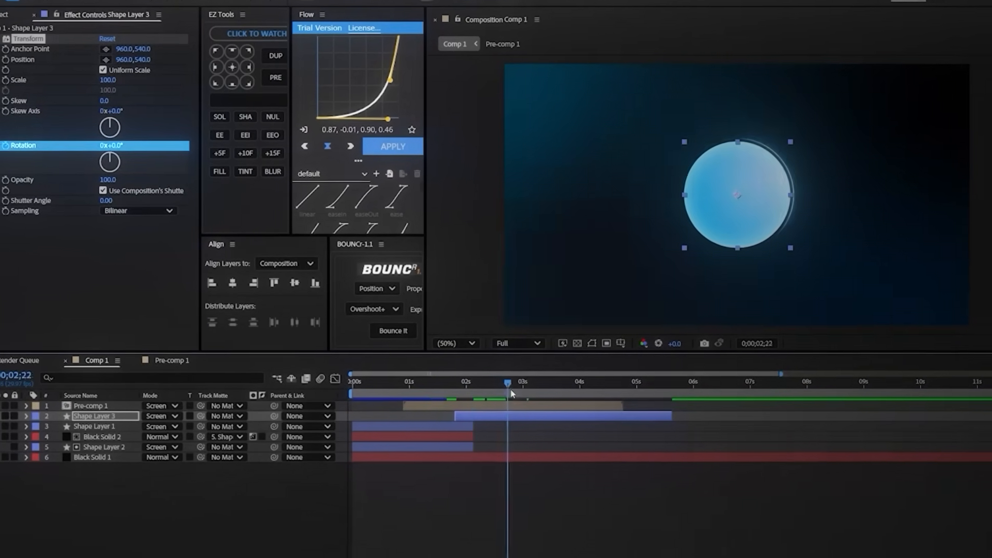
pyautogui.moveTo(466, 321); pyautogui.dragTo(494, 321)
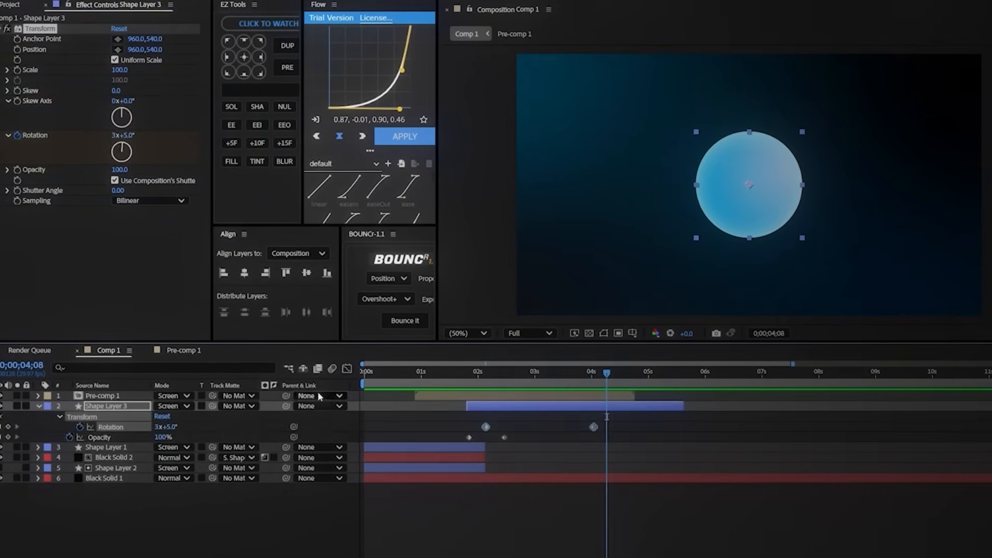
# Step: Place Shape Layer 3's end Rotation keyframe at 0;00;04;19 and animate the effect's Position from 960,540 to 1087,540 at that time
pyautogui.click(351, 373)
pyautogui.click(467, 391)
pyautogui.moveTo(485, 391); pyautogui.dragTo(506, 459)
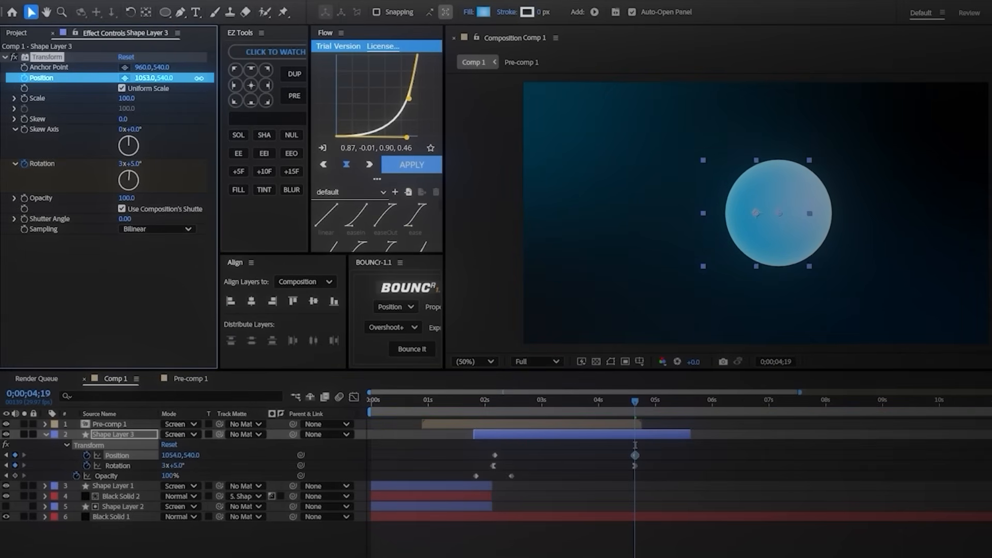
pyautogui.moveTo(246, 74); pyautogui.dragTo(217, 76)
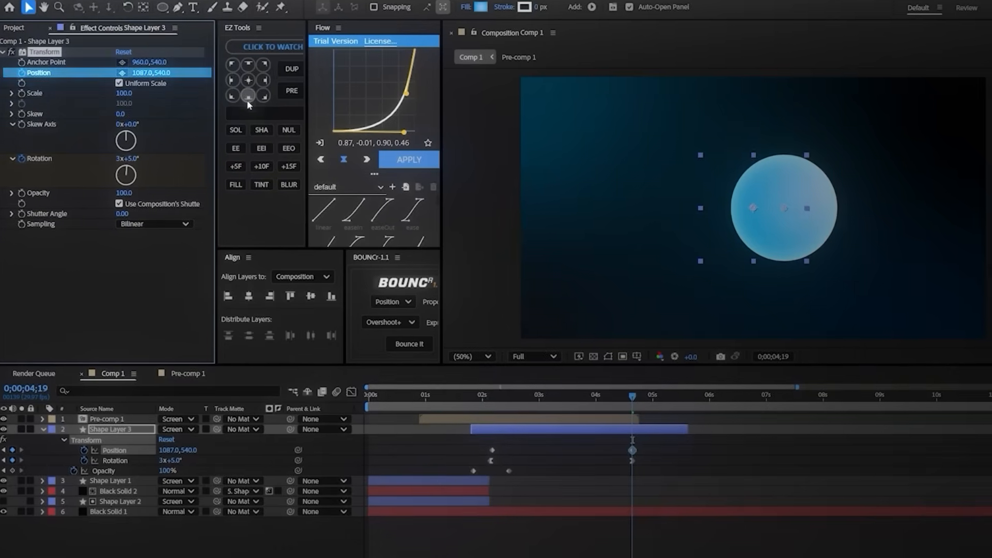
# Step: Reshape Shape Layer 3's Position speed curve in the Graph Editor so the movement starts slowly and accelerates toward its end keyframe
pyautogui.click(485, 400)
pyautogui.moveTo(653, 448); pyautogui.dragTo(488, 459)
pyautogui.click(315, 324)
pyautogui.click(456, 361)
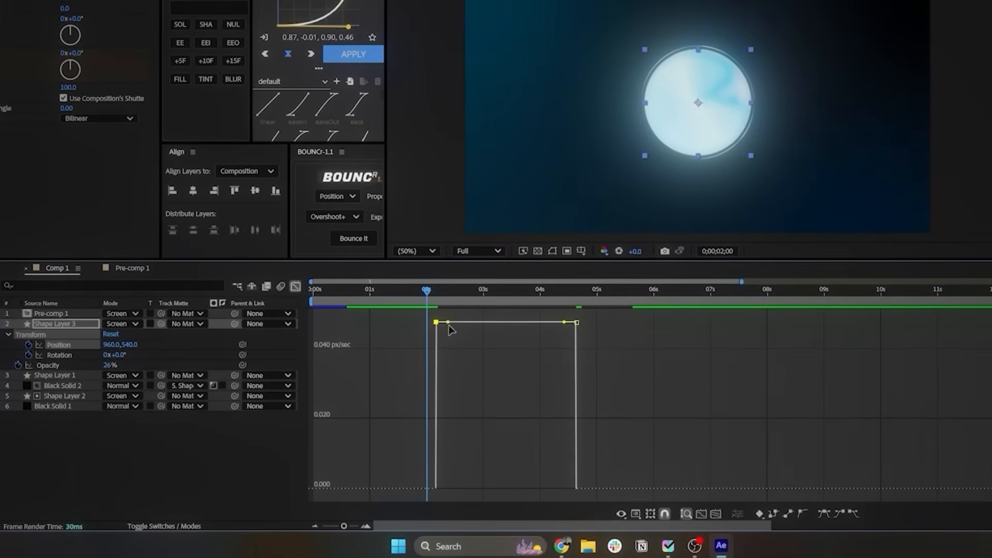
pyautogui.moveTo(469, 361); pyautogui.dragTo(526, 526)
pyautogui.moveTo(563, 450); pyautogui.dragTo(578, 488)
# Step: At 0;00;04;19, cut off the rest of Shape Layer 3 and split Black Solid 1 into two segments
pyautogui.moveTo(433, 291); pyautogui.dragTo(575, 316)
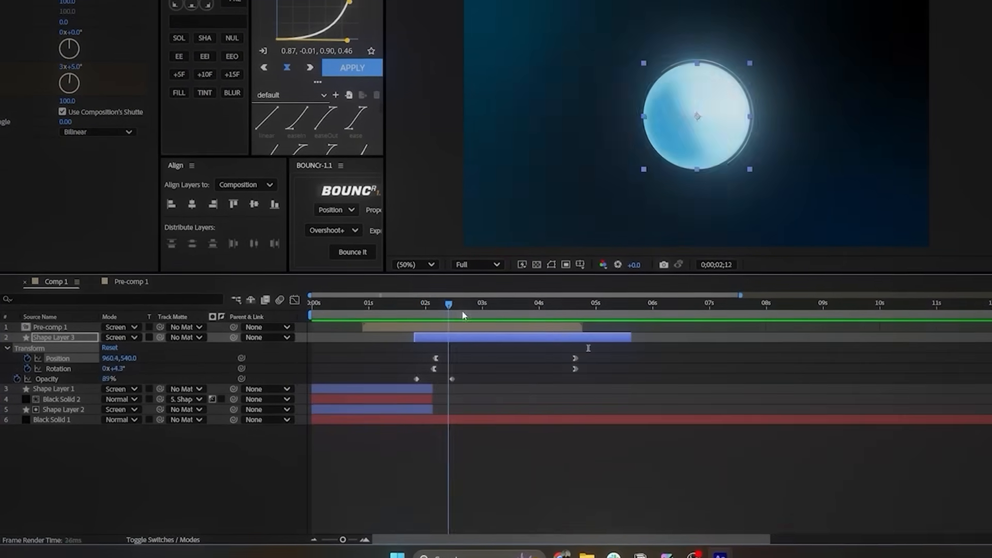
pyautogui.moveTo(575, 390); pyautogui.dragTo(577, 390)
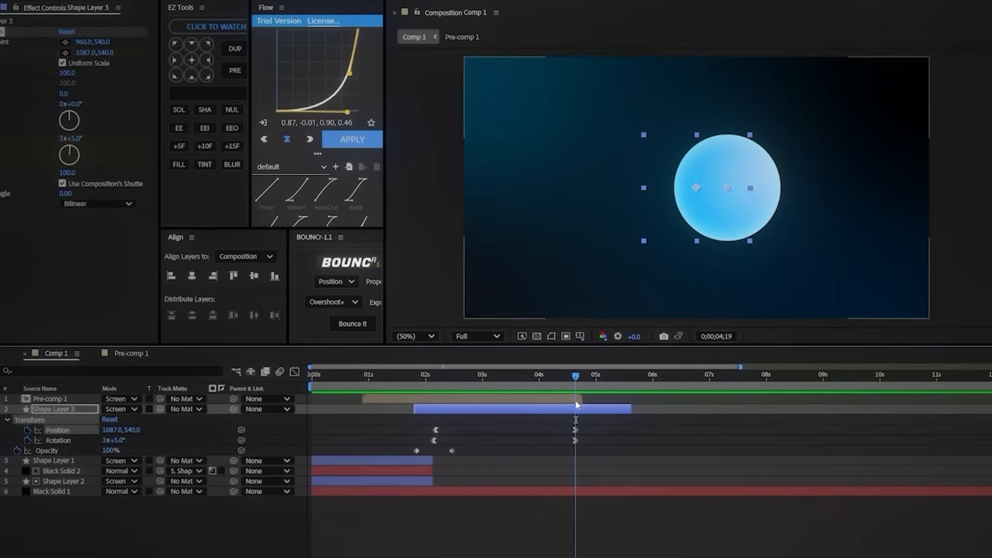
pyautogui.hotkey('ctrl', 'shift', 'd')
pyautogui.press('Delete')
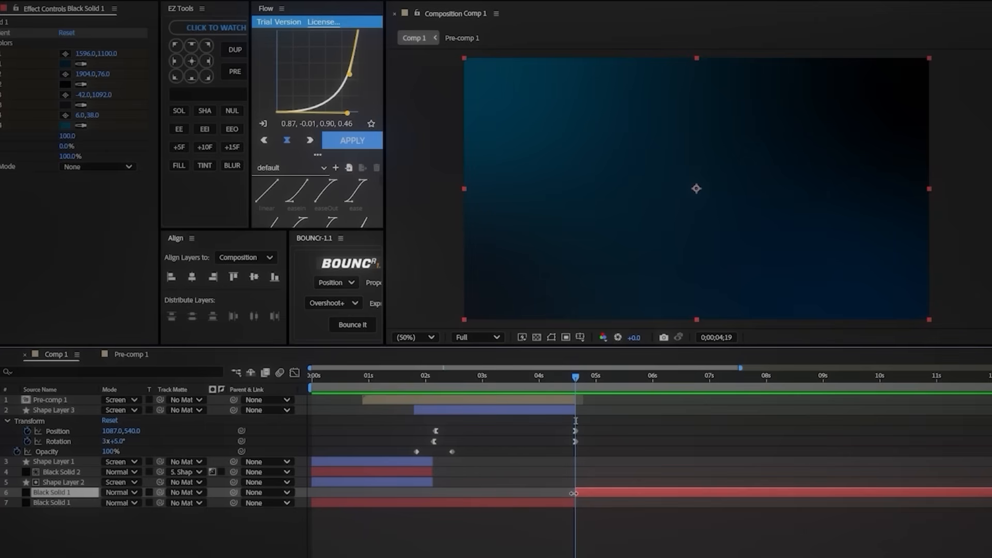
# Step: Clear the gradient keyframes on the second Black Solid 1 segment, with Point 2 at 1918,18 and Color 1 set to a medium blue
pyautogui.press('u')
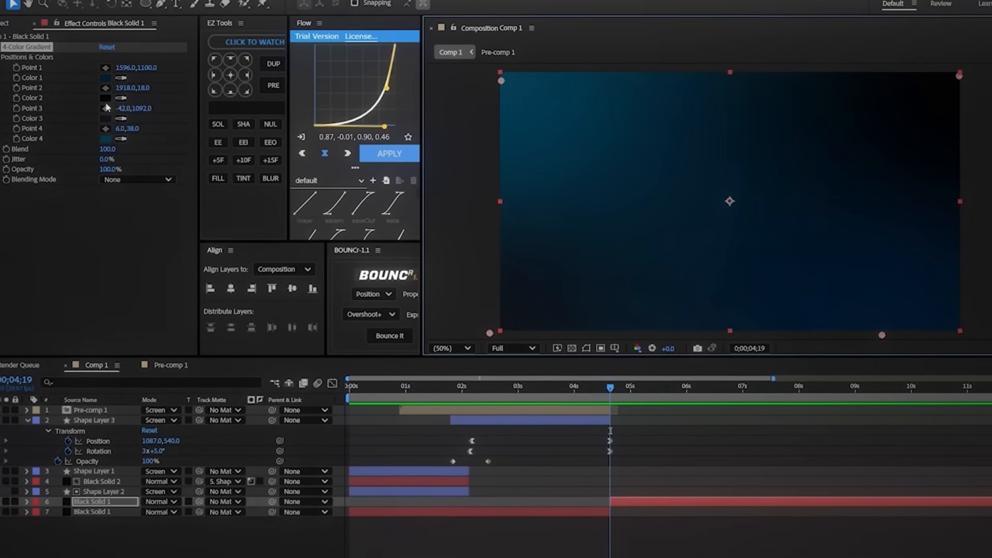
pyautogui.click(104, 76)
pyautogui.click(488, 229)
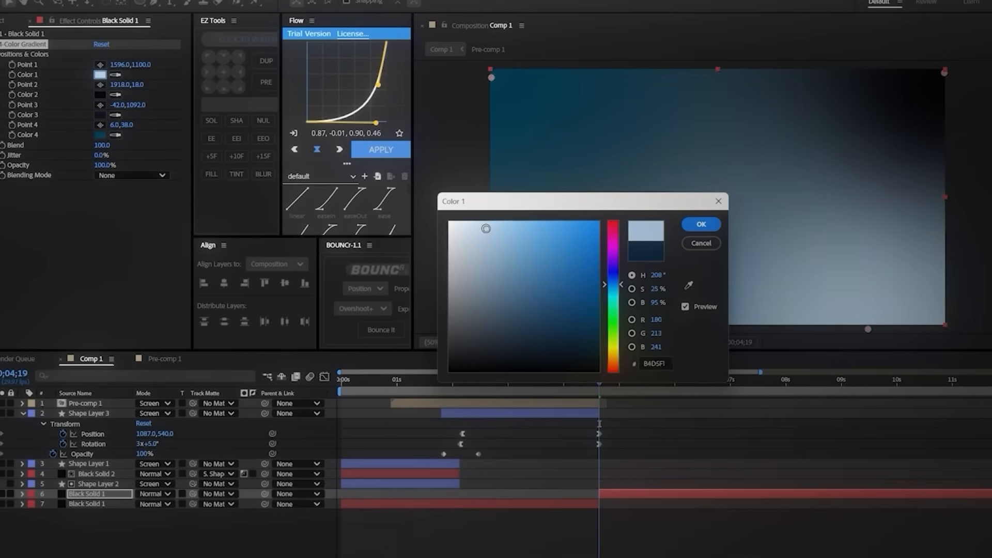
pyautogui.click(605, 277)
pyautogui.click(539, 286)
pyautogui.click(691, 220)
# Step: Set gradient Color 3 of the second Black Solid 1 segment to a pale light blue
pyautogui.click(97, 113)
pyautogui.click(546, 286)
pyautogui.click(543, 248)
pyautogui.moveTo(533, 199); pyautogui.dragTo(36, 180)
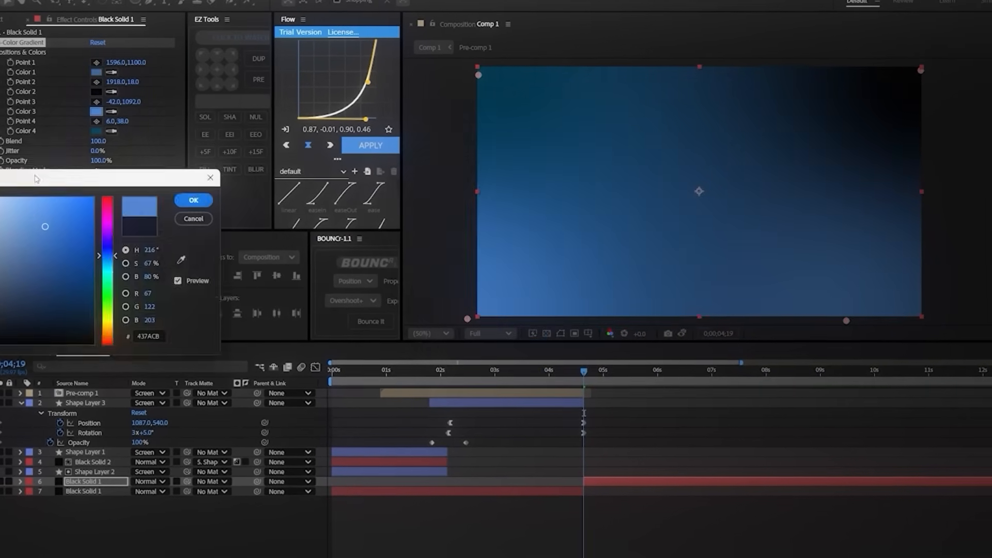
pyautogui.click(312, 260)
pyautogui.moveTo(242, 216); pyautogui.dragTo(210, 180)
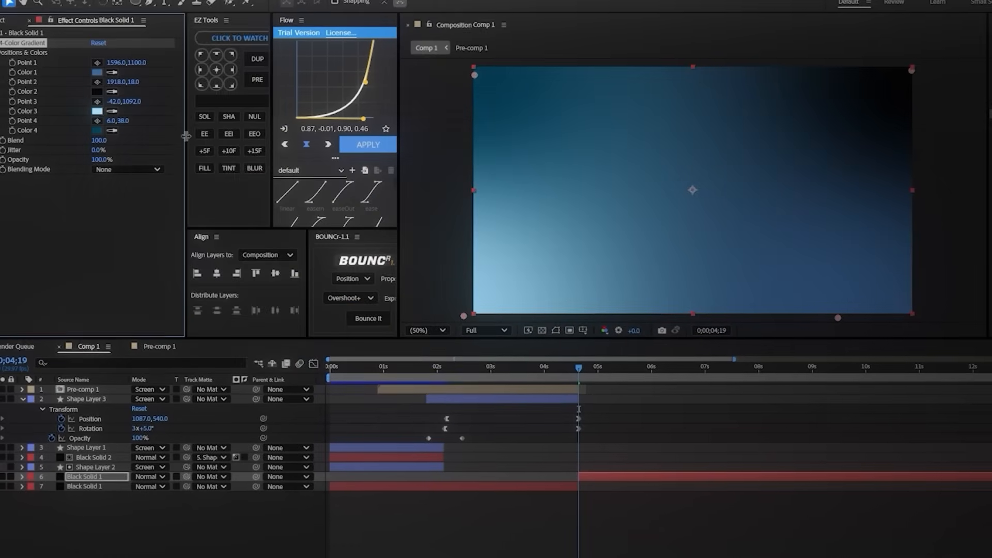
# Step: Set gradient Color 2 of the second background segment to the light blue 91C9FF
pyautogui.click(97, 91)
pyautogui.moveTo(541, 196); pyautogui.dragTo(247, 184)
pyautogui.moveTo(217, 222); pyautogui.dragTo(201, 173)
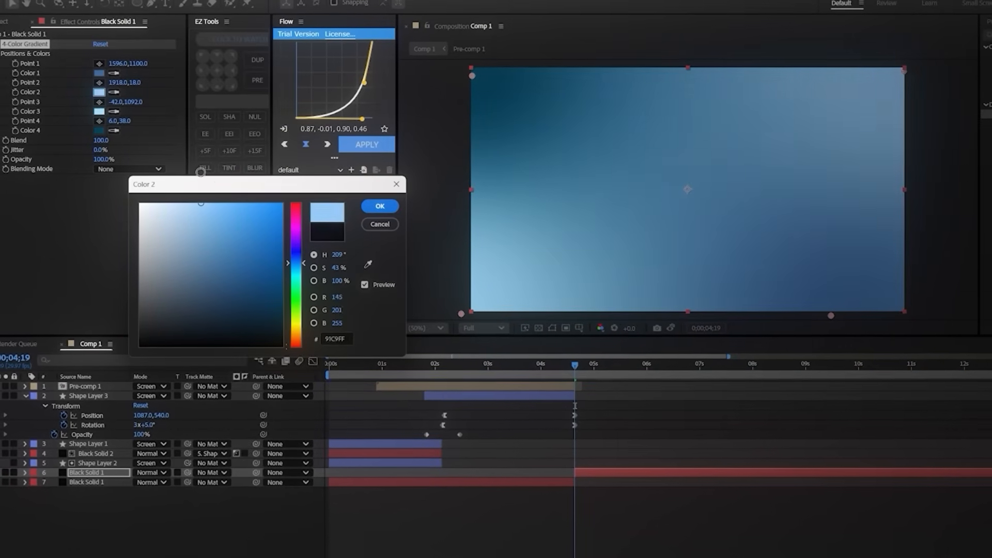
# Step: Set gradient Color 4 to a mid blue near 267BA7 and the gradient's Blend to 132
pyautogui.click(105, 133)
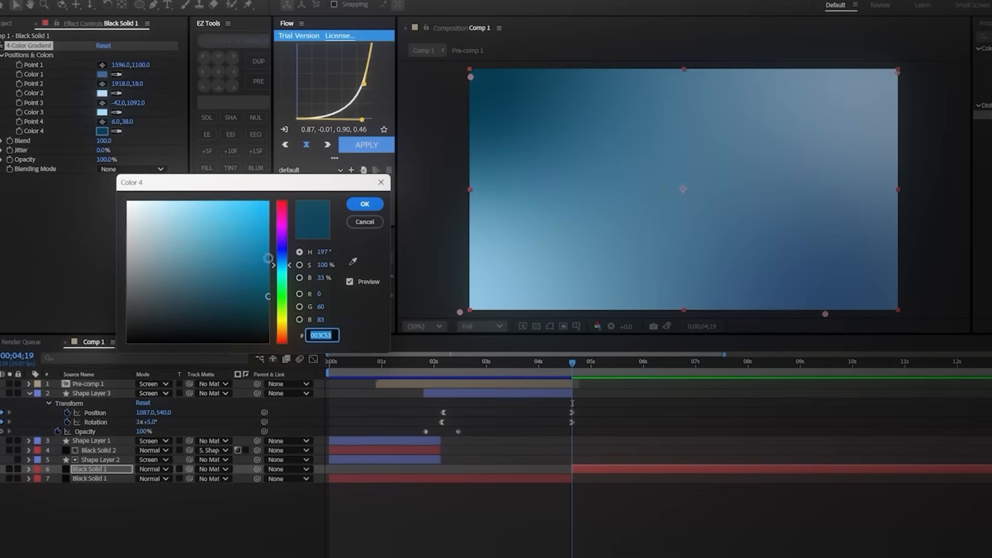
pyautogui.click(211, 267)
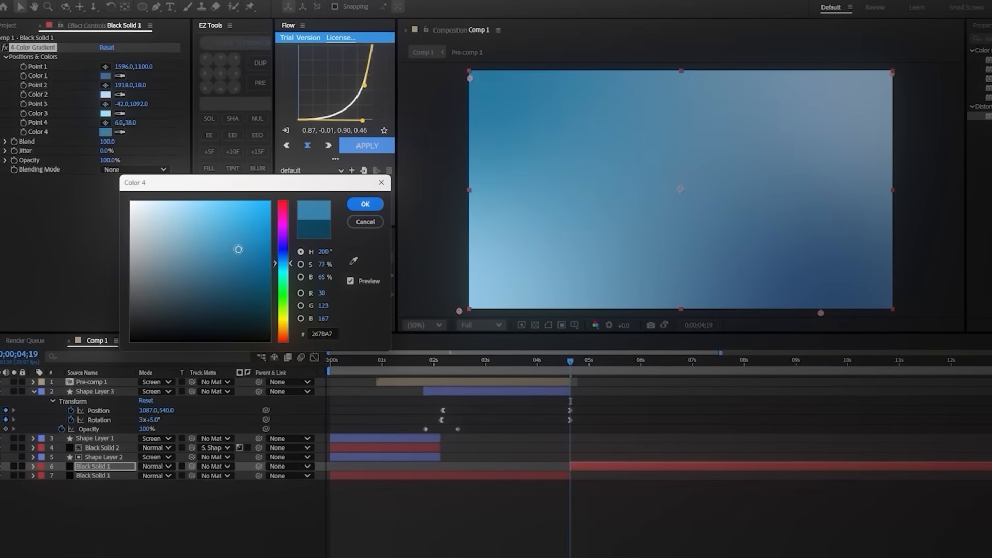
pyautogui.moveTo(226, 238); pyautogui.dragTo(232, 251)
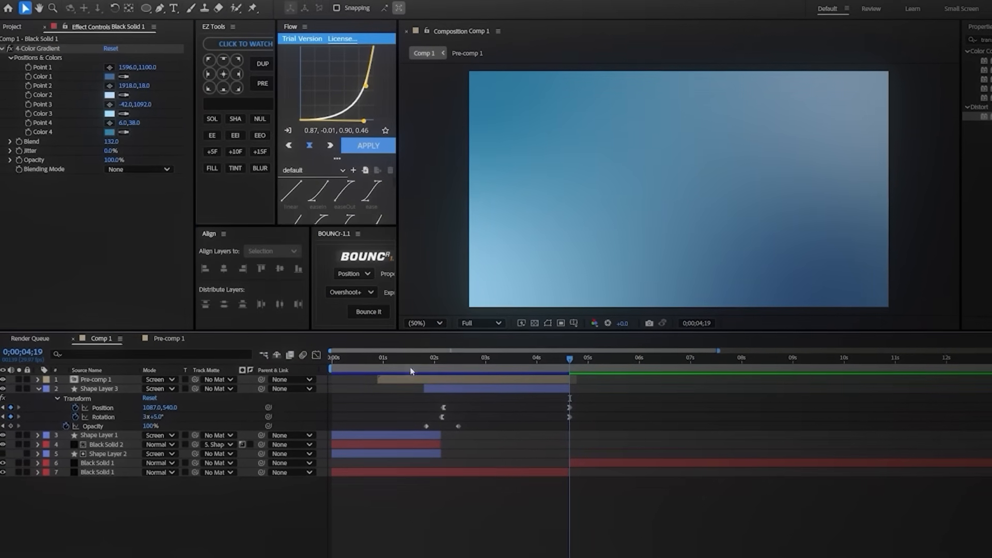
# Step: Duplicate Shape Layer 3 and move the copy so that it starts at 0;00;04;19
pyautogui.click(528, 387)
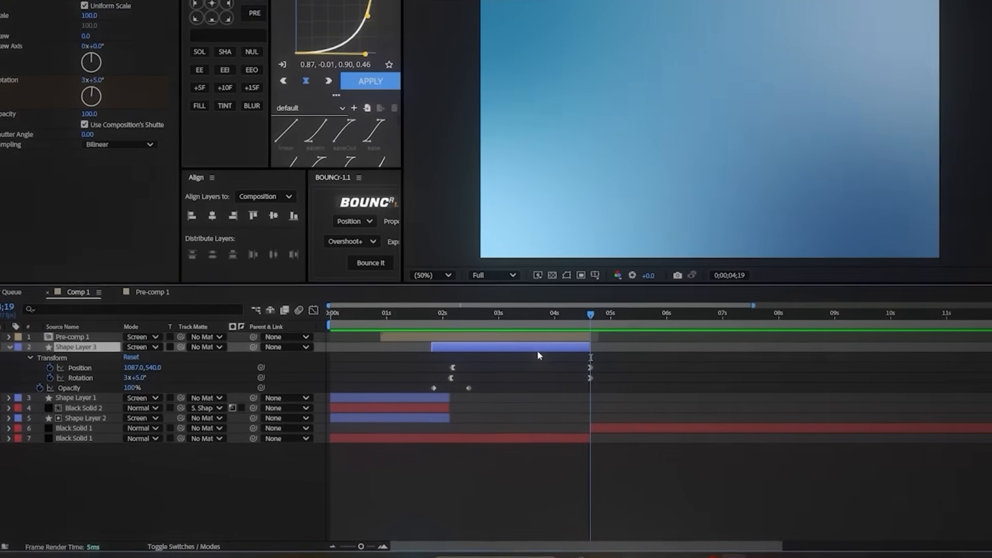
pyautogui.hotkey('ctrl', 'd')
pyautogui.moveTo(443, 348); pyautogui.dragTo(620, 327)
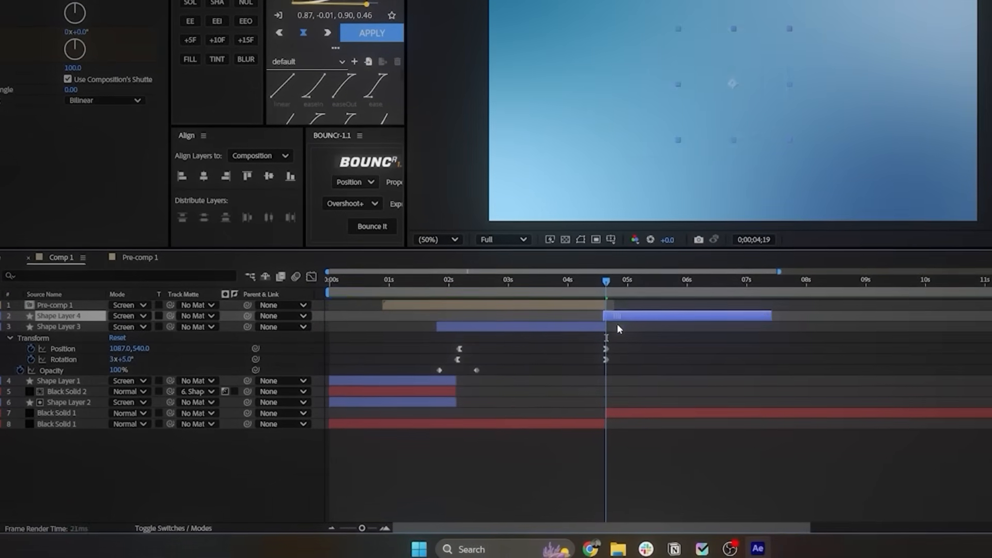
# Step: Delete the Opacity keyframes of Shape Layer 4 and scrub through the layer to check it
pyautogui.moveTo(611, 282); pyautogui.dragTo(685, 285)
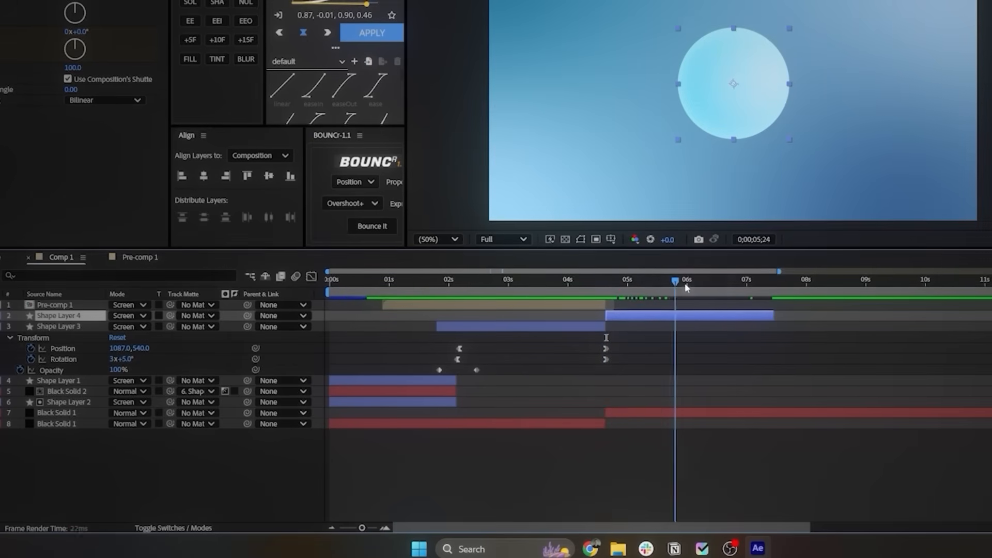
pyautogui.press('t')
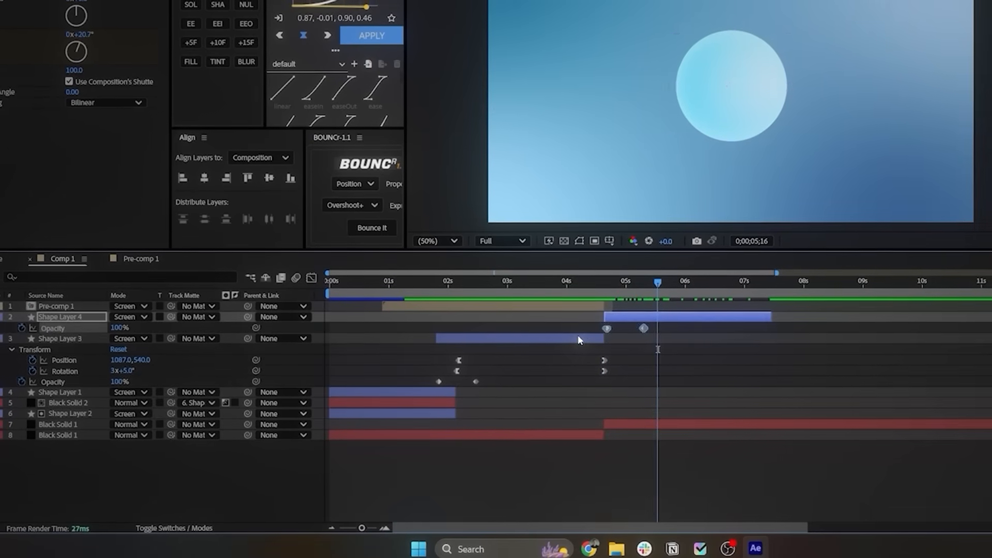
pyautogui.press('Delete')
pyautogui.click(689, 341)
pyautogui.moveTo(605, 283); pyautogui.dragTo(719, 301)
# Step: Reverse Shape Layer 4's Position and Rotation keyframes, place them from 0;00;04;19 to about six and a half seconds, and preview the motion
pyautogui.click(634, 320)
pyautogui.press('u')
pyautogui.moveTo(761, 338); pyautogui.dragTo(660, 378)
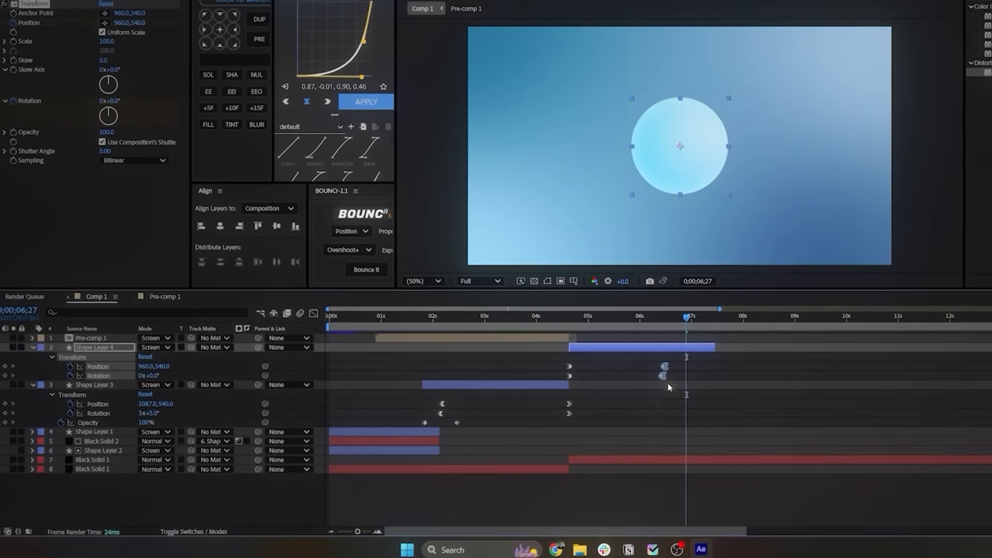
pyautogui.click(668, 389)
pyautogui.click(565, 317)
pyautogui.press('space')
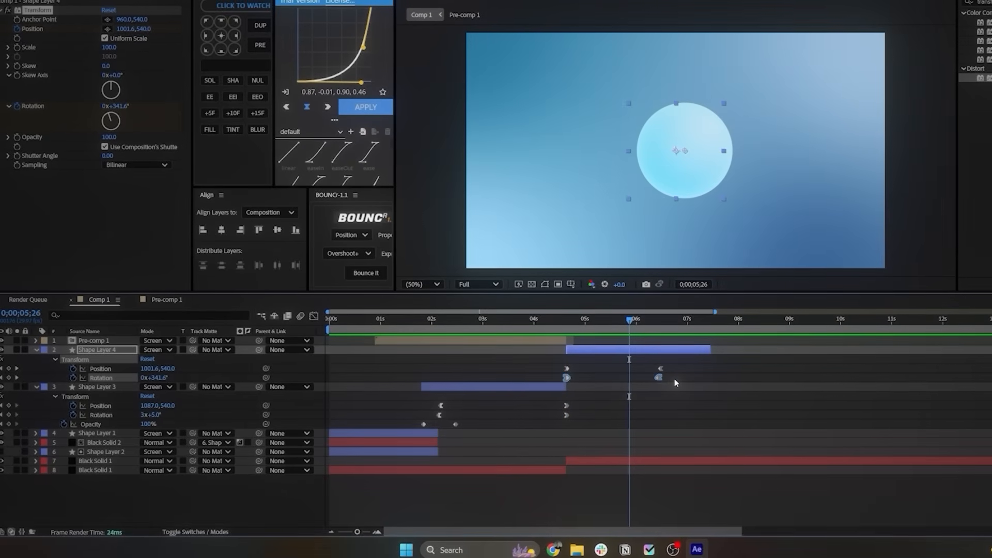
# Step: Preview the sphere's motion and ease Shape Layer 4's Position keyframes to 0 px/sec at both ends in the speed graph
pyautogui.click(564, 324)
pyautogui.press('space')
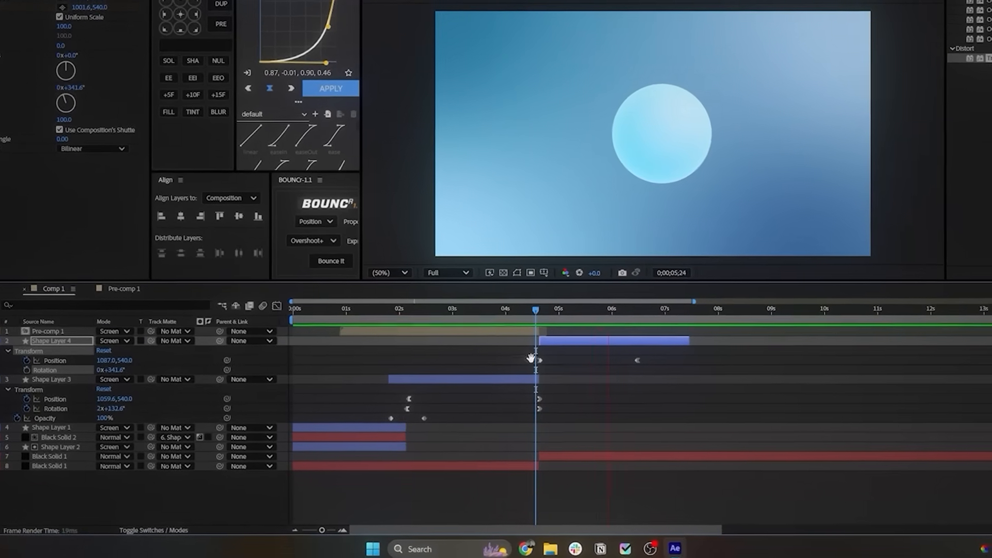
pyautogui.moveTo(531, 356); pyautogui.dragTo(675, 377)
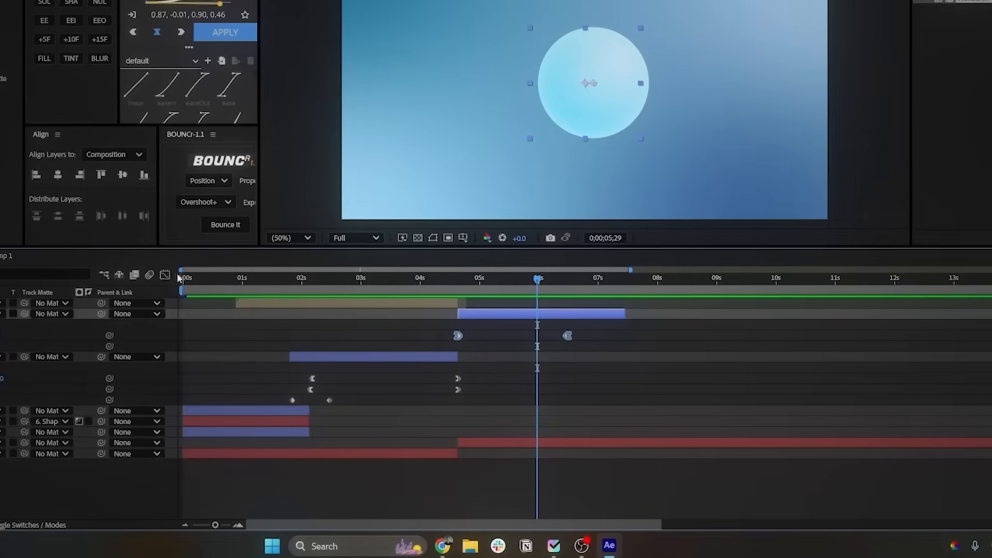
pyautogui.hotkey('shift', 'F3')
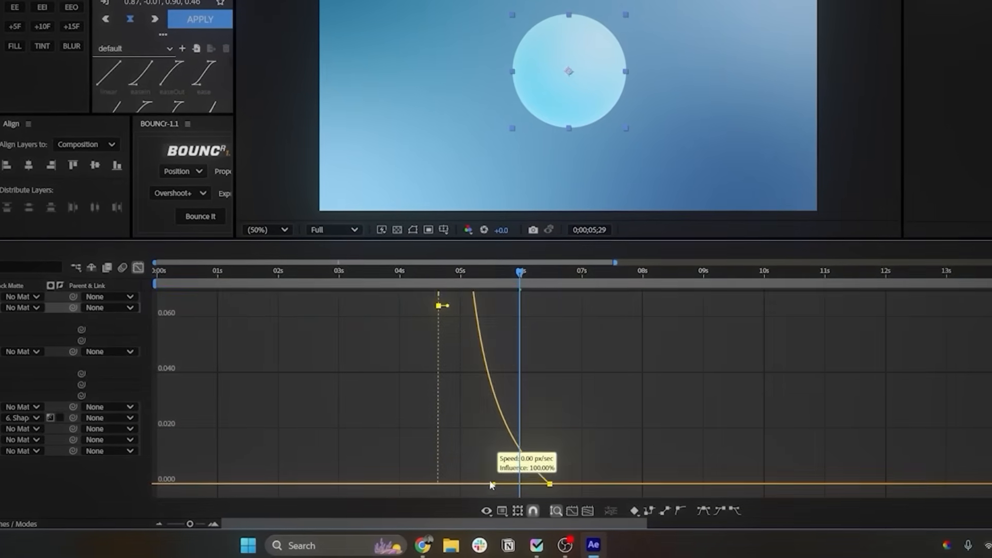
pyautogui.moveTo(448, 446); pyautogui.dragTo(442, 446)
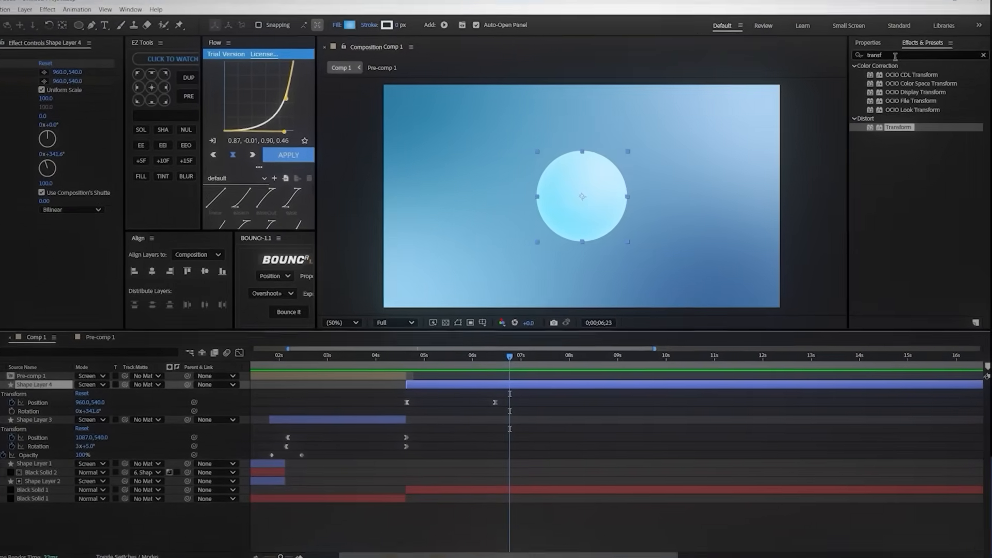
# Step: Find the Deep Glow effect, apply it to Shape Layer 4 and set its Exposure to 0.00
pyautogui.moveTo(898, 58); pyautogui.dragTo(810, 59)
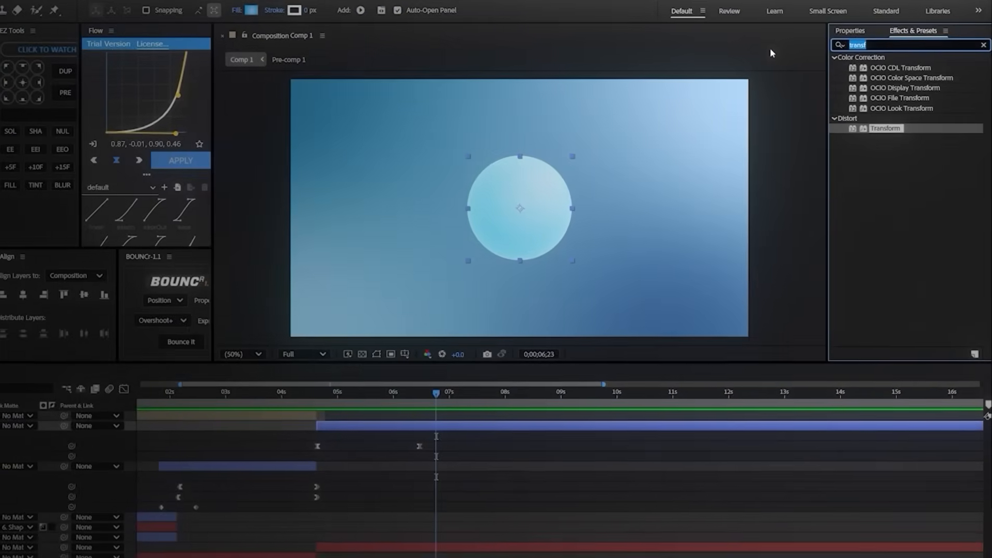
pyautogui.write('dee')
pyautogui.doubleClick(875, 97)
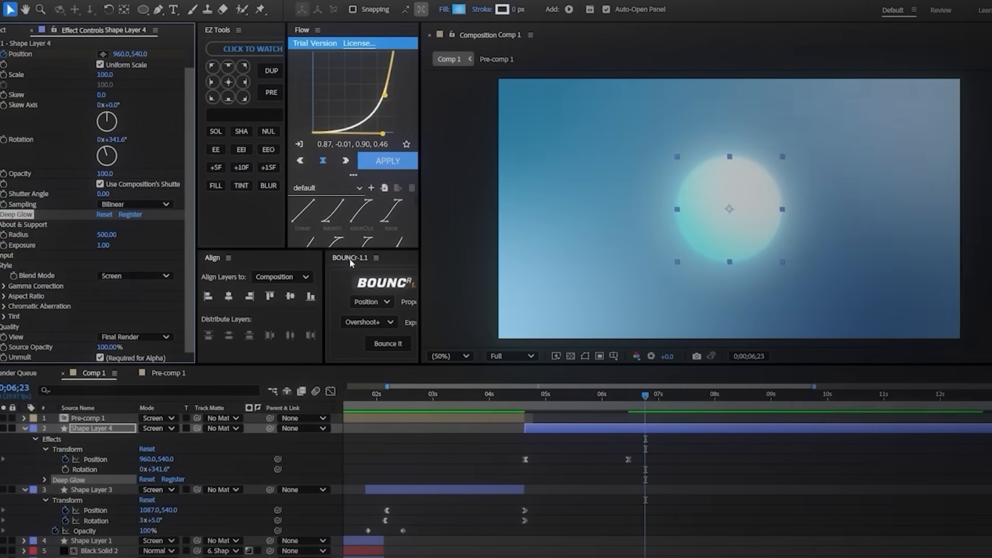
pyautogui.click(106, 245)
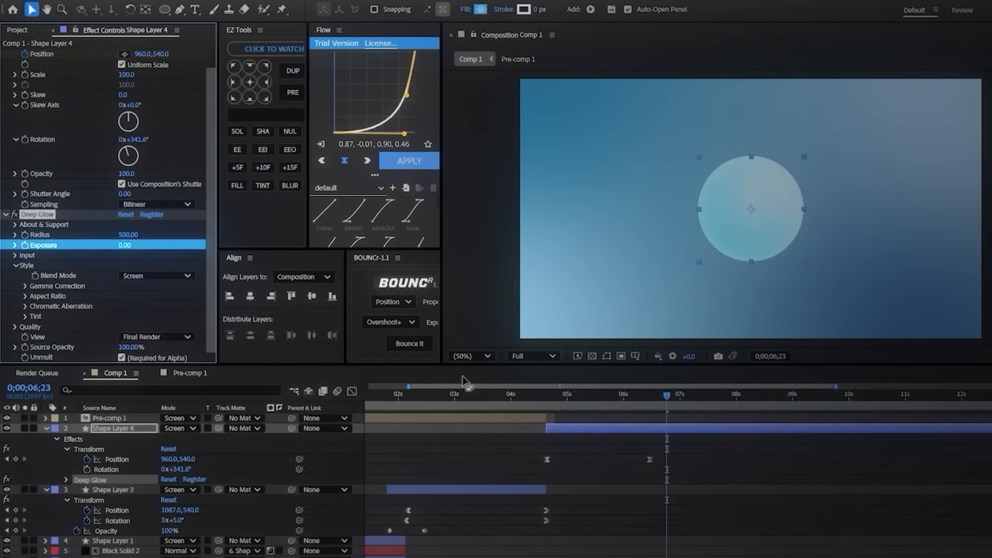
# Step: Animate Deep Glow's Exposure on Shape Layer 4 from 0.00 at 0;00;05;02 to 1.45 at 0;00;07;00
pyautogui.click(25, 245)
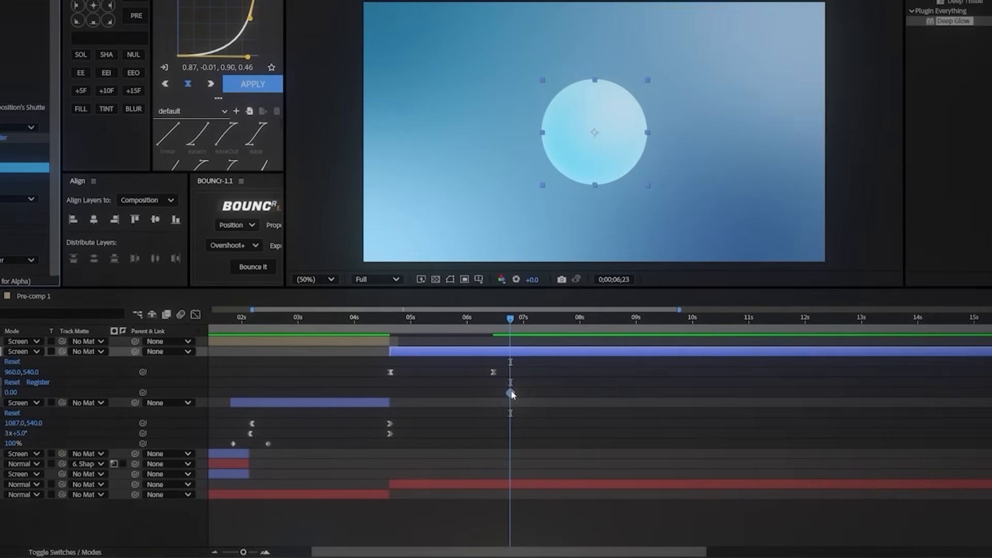
pyautogui.moveTo(511, 393); pyautogui.dragTo(405, 394)
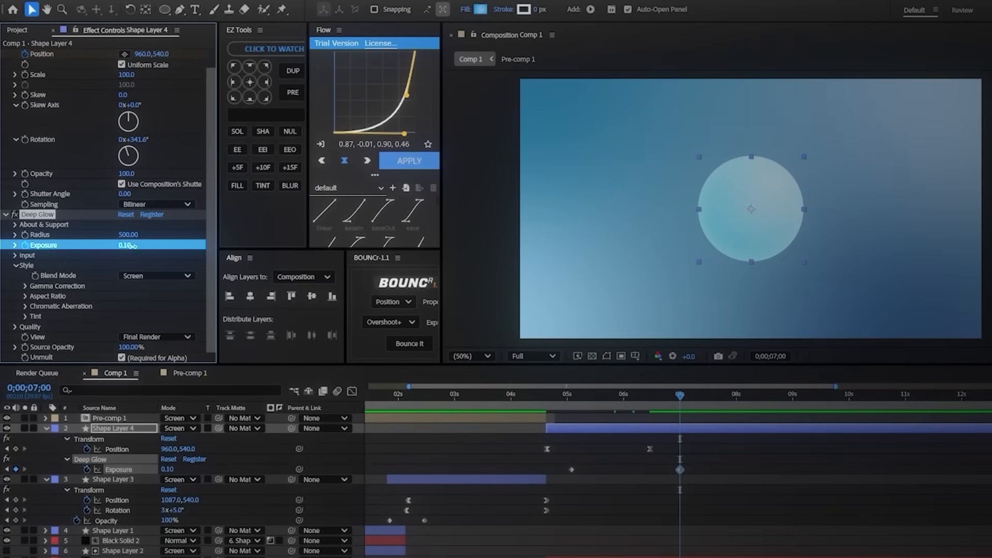
pyautogui.moveTo(132, 246); pyautogui.dragTo(169, 251)
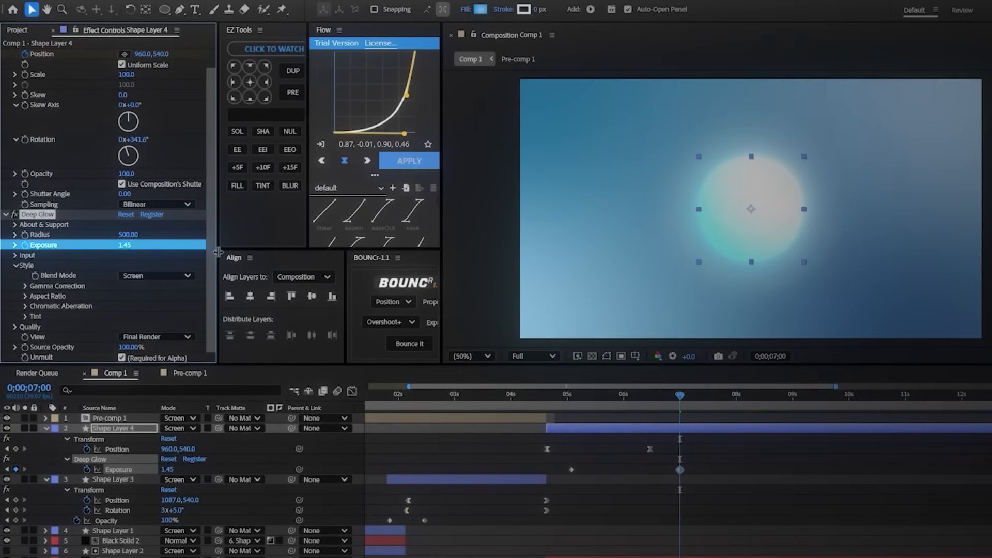
# Step: Add a keyframe for the Gradient Fill colors of Shape Layer 4's ellipse at 0;00;05;02, where the Exposure animation begins
pyautogui.moveTo(558, 401)
pyautogui.mouseDown()
pyautogui.moveTo(536, 401)
pyautogui.moveTo(569, 405)
pyautogui.mouseUp()
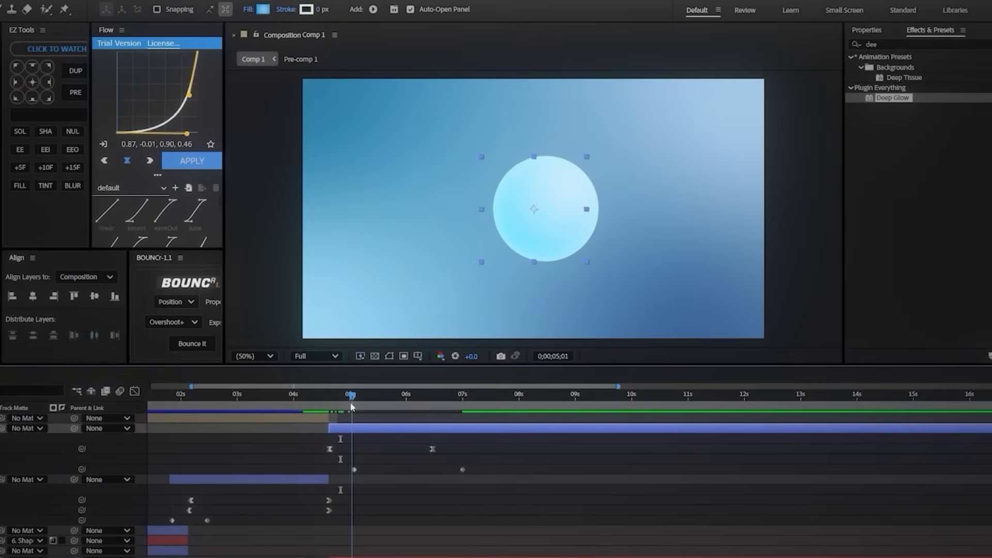
pyautogui.moveTo(351, 408); pyautogui.dragTo(353, 408)
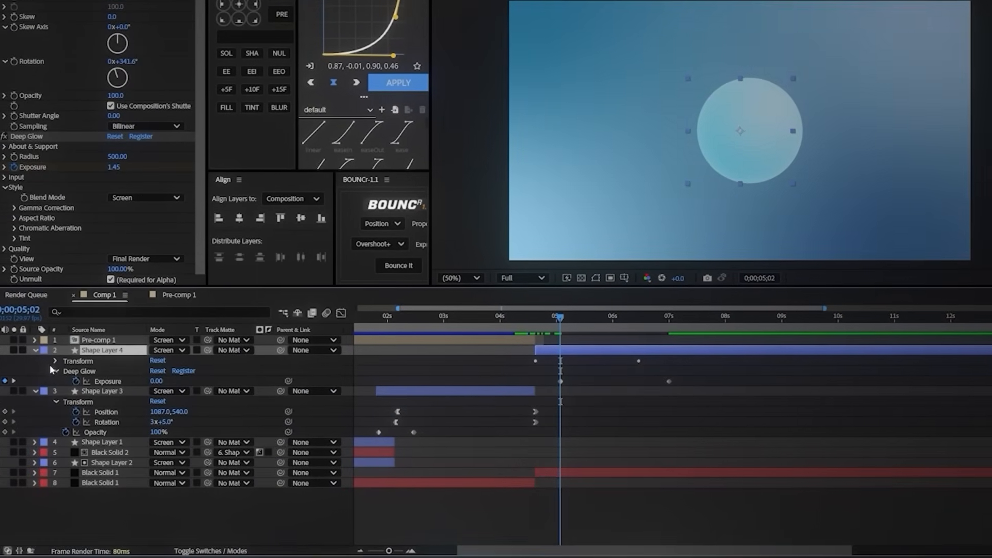
pyautogui.click(35, 350)
pyautogui.click(36, 350)
pyautogui.click(46, 361)
pyautogui.click(56, 371)
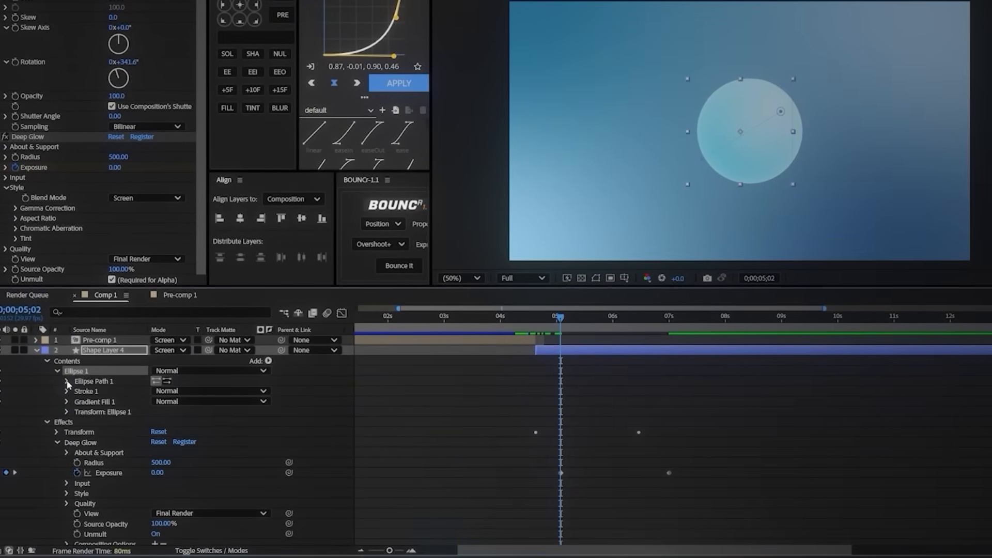
pyautogui.scroll(-1, 62, 430)
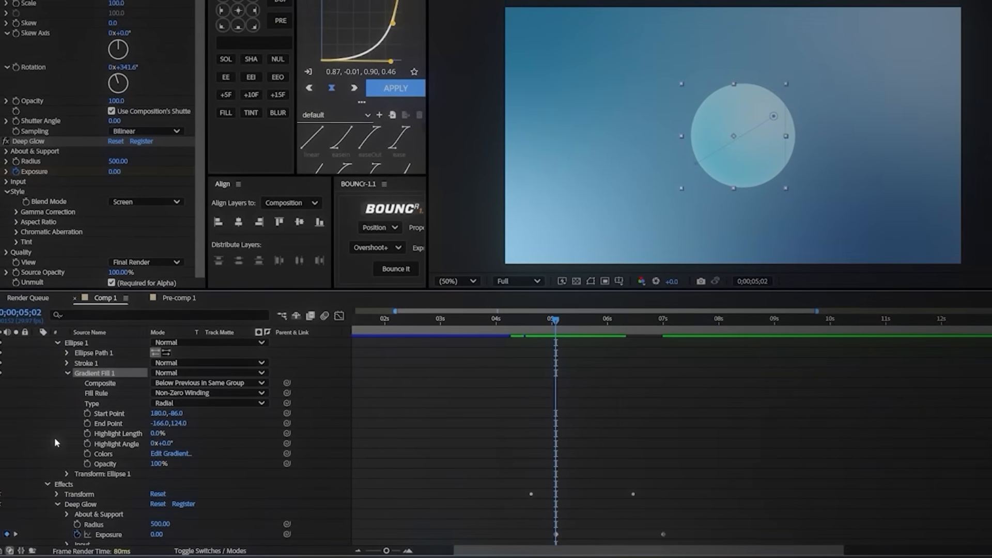
pyautogui.click(86, 457)
pyautogui.scroll(-2, 583, 468)
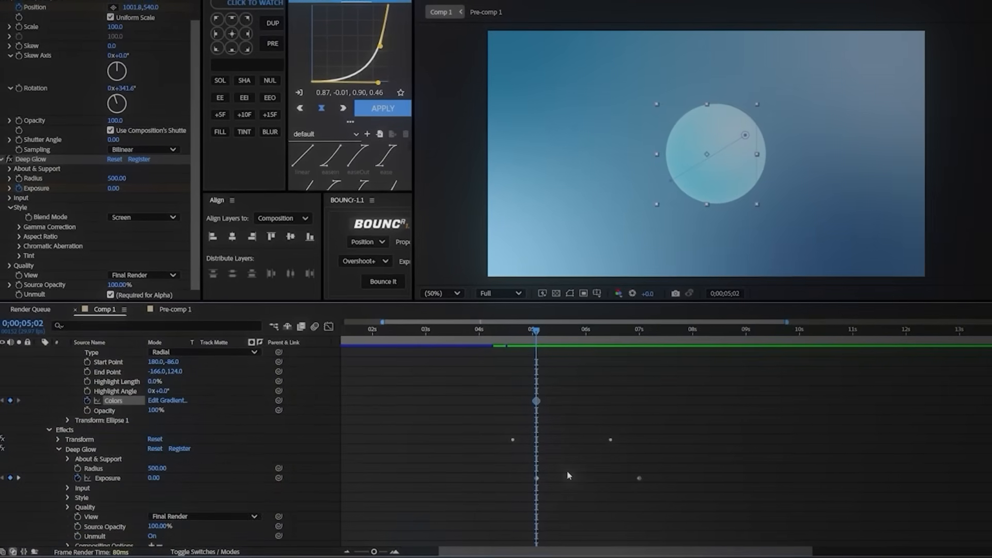
# Step: Turn the sphere's gradient fill to white (FFFFFF) in a second Colors keyframe at 0;00;06;01
pyautogui.scroll(1, 584, 455)
pyautogui.moveTo(549, 324); pyautogui.dragTo(575, 340)
pyautogui.click(166, 433)
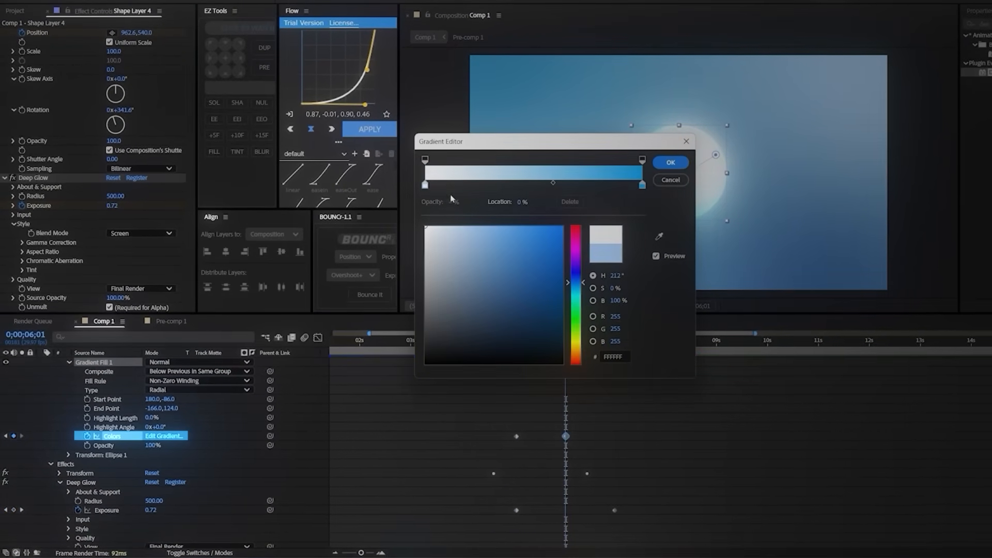
pyautogui.click(670, 163)
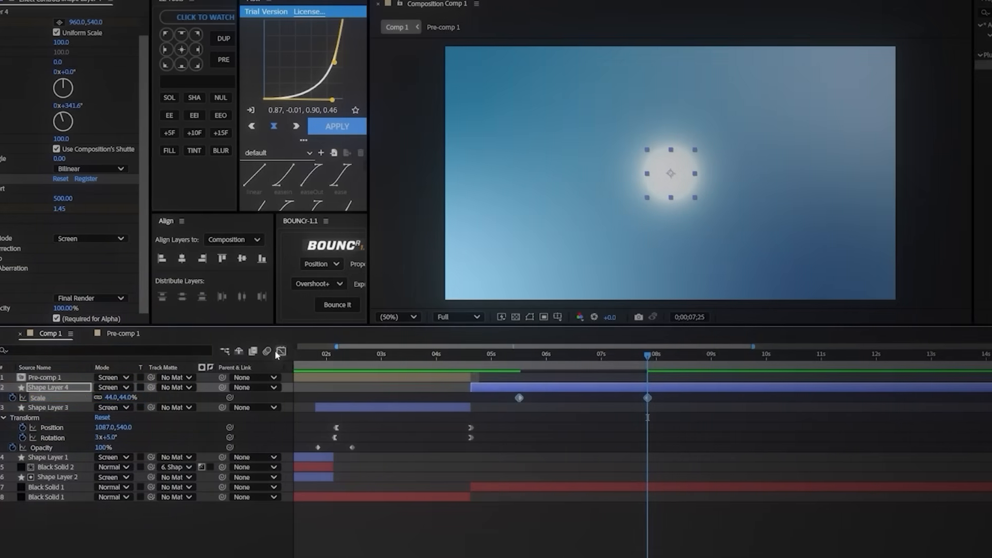
# Step: Ease Shape Layer 4's Scale animation down to 44% to 0 %/sec at both ends in the speed graph and preview the shrinking
pyautogui.hotkey('shift', 'F3')
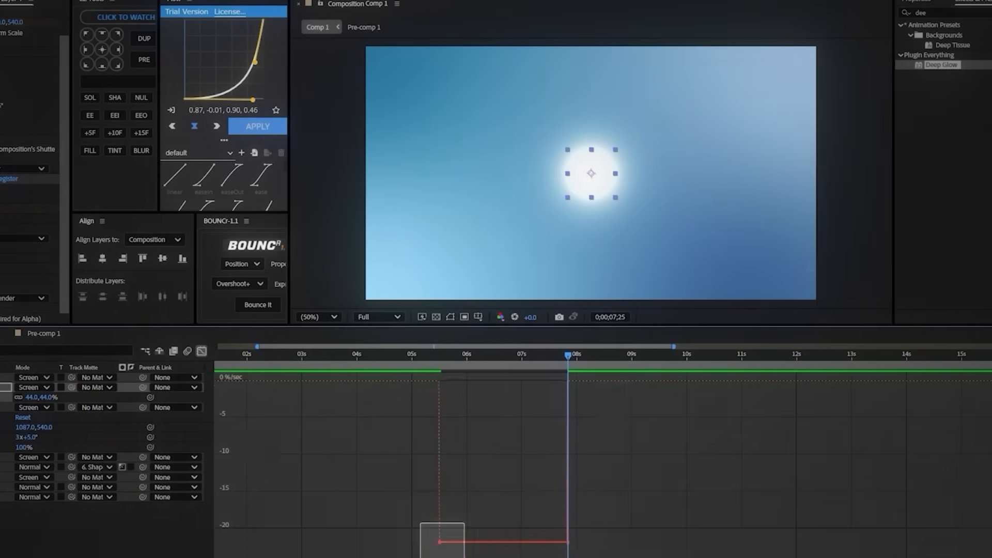
pyautogui.moveTo(464, 557); pyautogui.dragTo(454, 543)
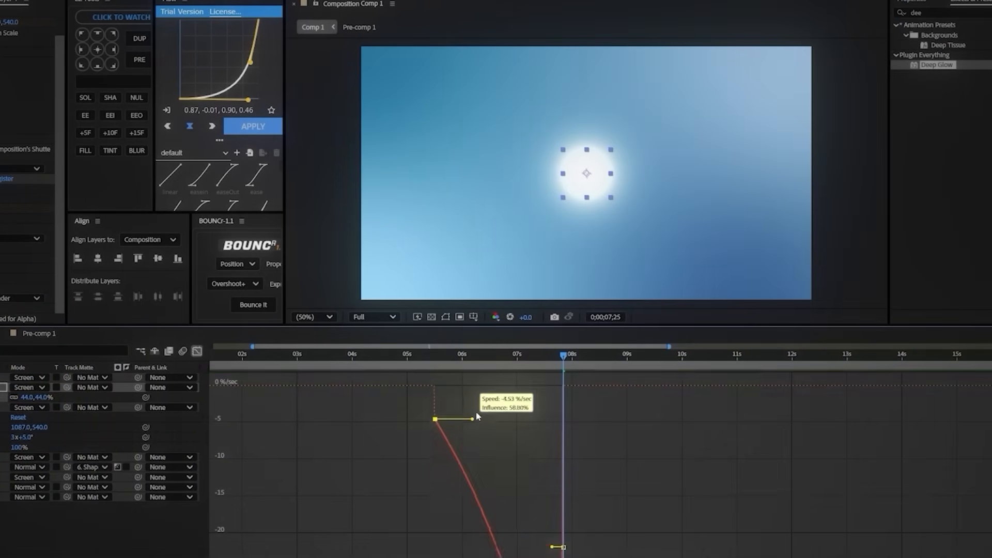
pyautogui.moveTo(477, 417); pyautogui.dragTo(489, 386)
pyautogui.moveTo(552, 547); pyautogui.dragTo(523, 387)
pyautogui.click(418, 356)
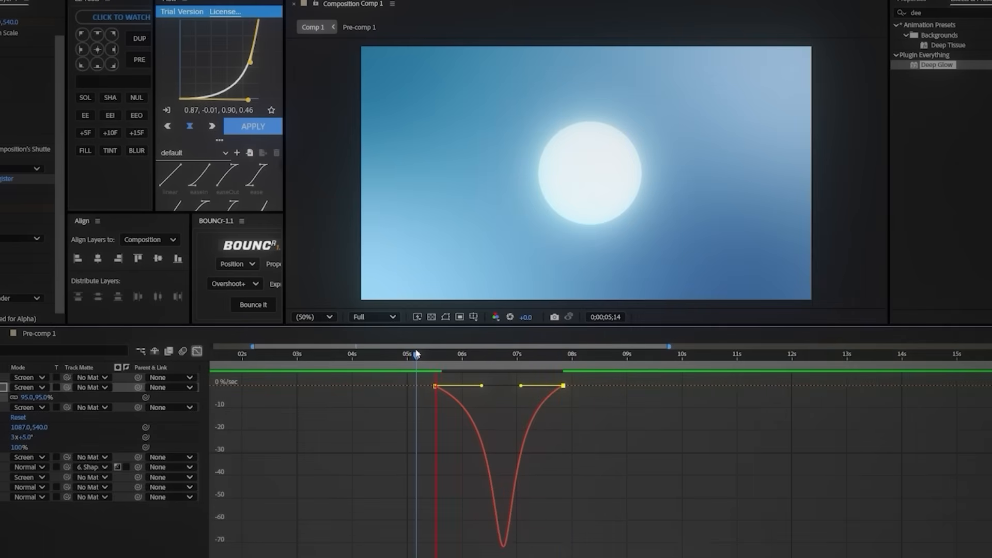
pyautogui.hotkey('shift', 'F3')
pyautogui.moveTo(465, 361); pyautogui.dragTo(488, 362)
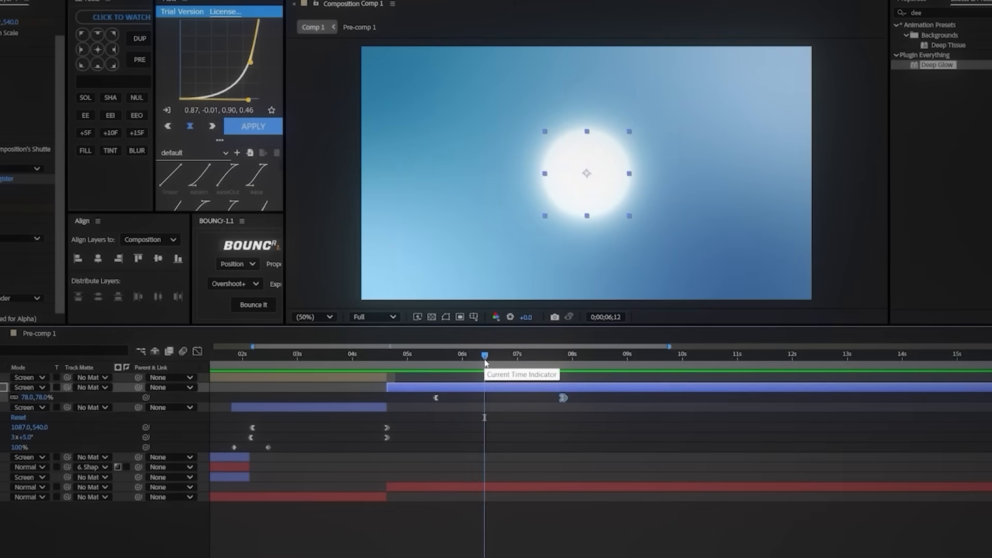
# Step: Create a new shape layer starting together with Shape Layer 4 and draw a circle of about 490 px around the glowing sphere
pyautogui.rightClick(331, 479)
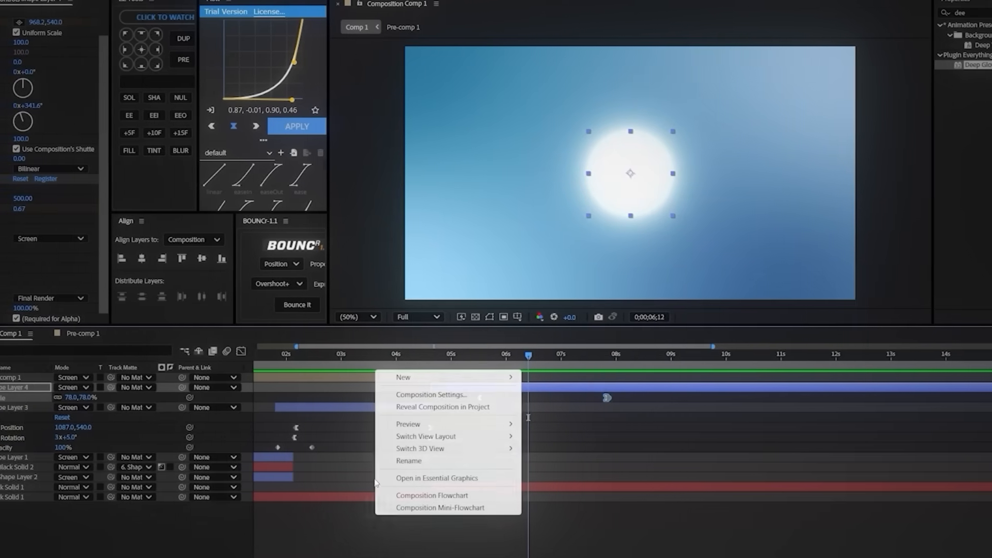
pyautogui.moveTo(414, 377)
pyautogui.click(543, 451)
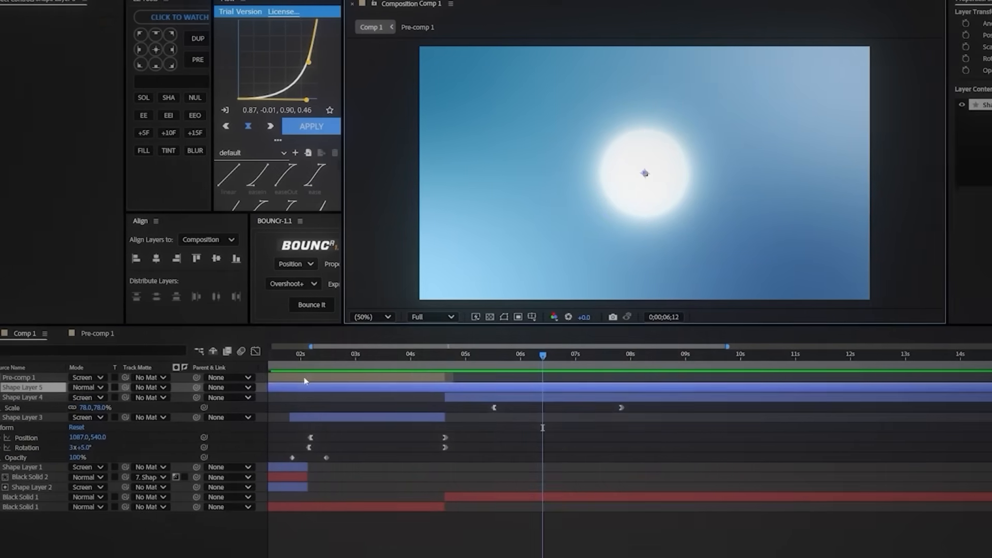
pyautogui.moveTo(304, 381); pyautogui.dragTo(551, 389)
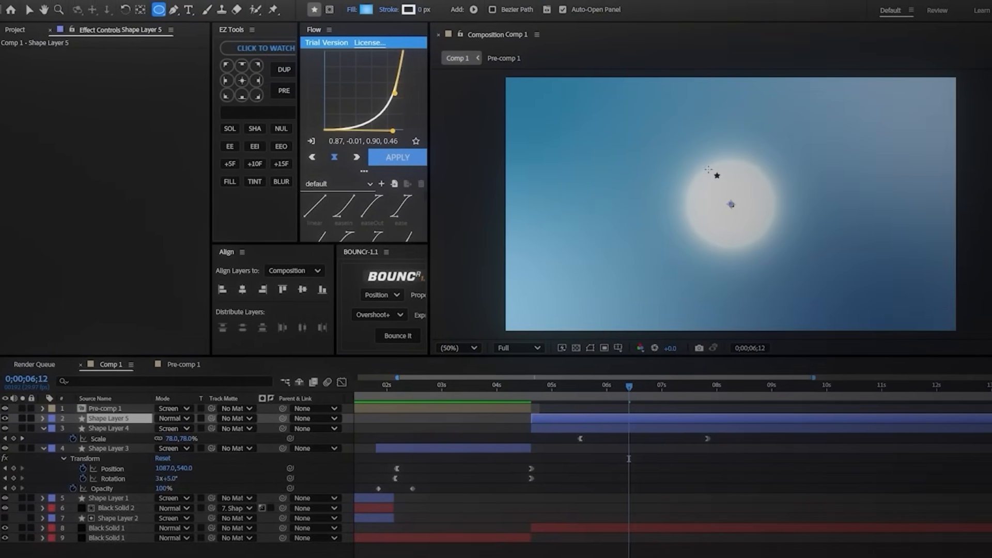
pyautogui.moveTo(674, 146); pyautogui.dragTo(789, 260)
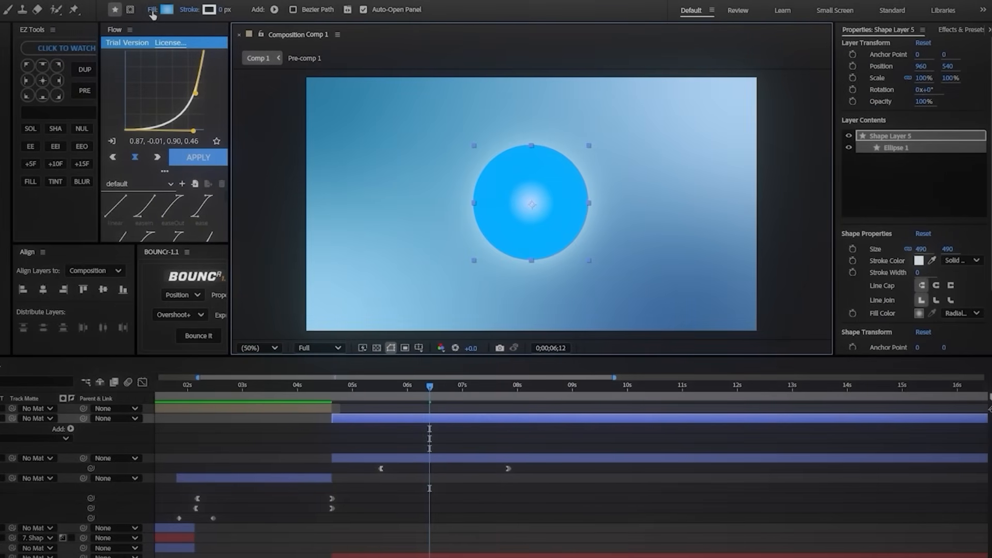
# Step: Remove the new circle's fill and give it a white 2 px stroke so that it forms a thin ring
pyautogui.click(153, 11)
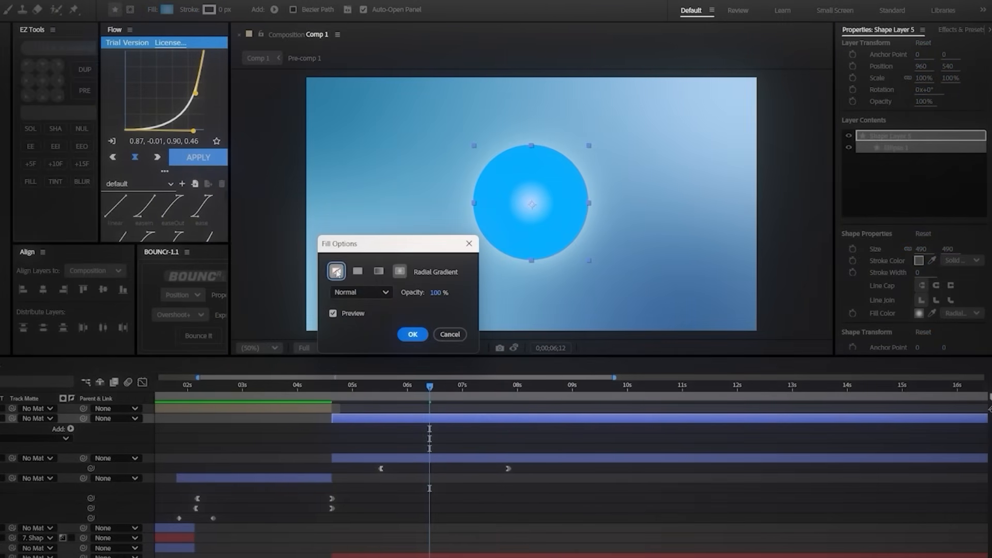
pyautogui.click(414, 334)
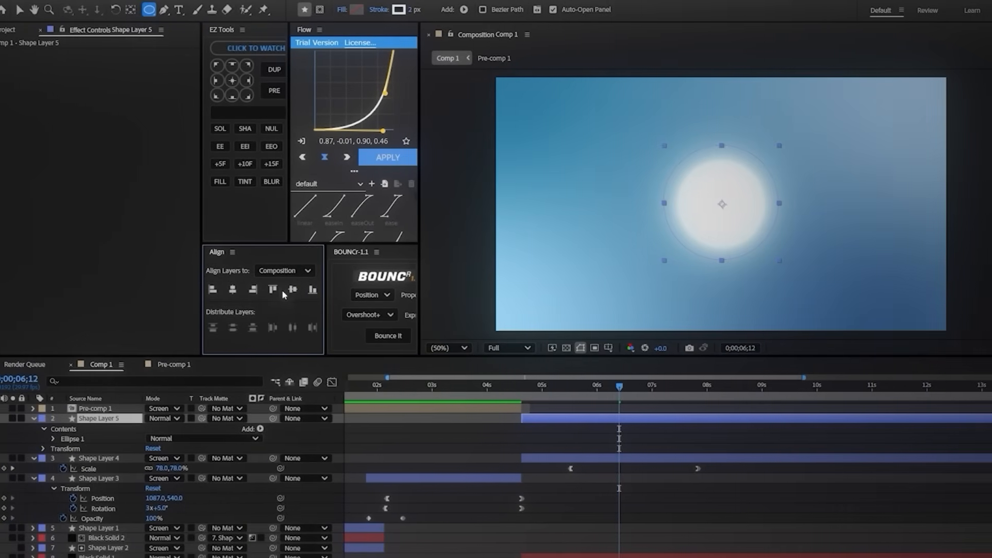
pyautogui.click(509, 441)
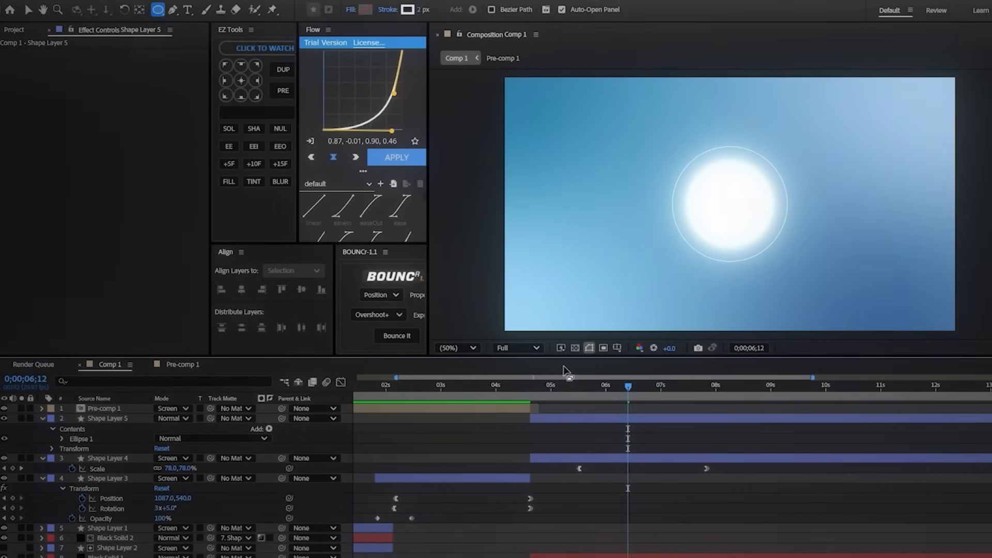
# Step: Enlarge Shape Layer 5's ring well beyond the glowing sphere and set the layer's Opacity to 25%
pyautogui.click(550, 417)
pyautogui.press('s')
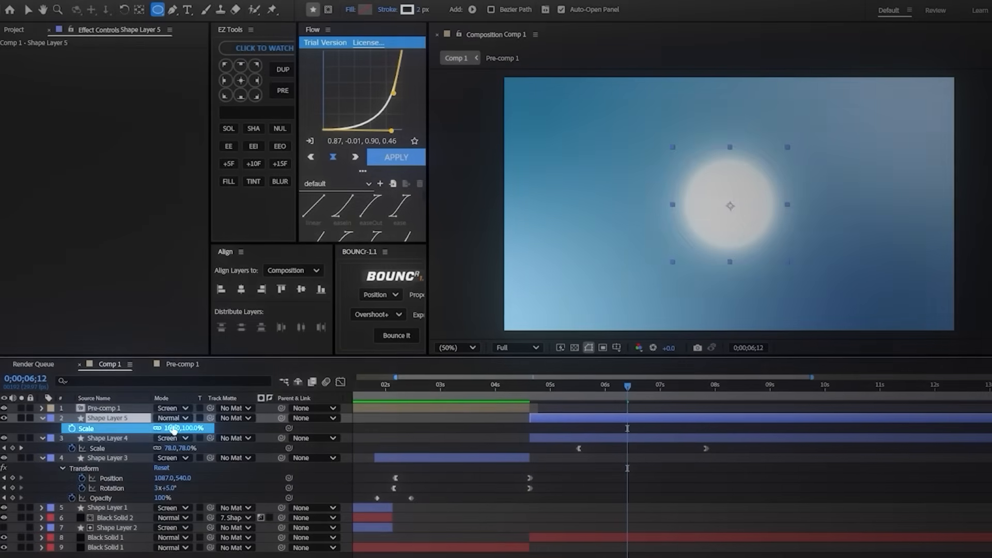
pyautogui.click(436, 440)
pyautogui.click(540, 417)
pyautogui.press('t')
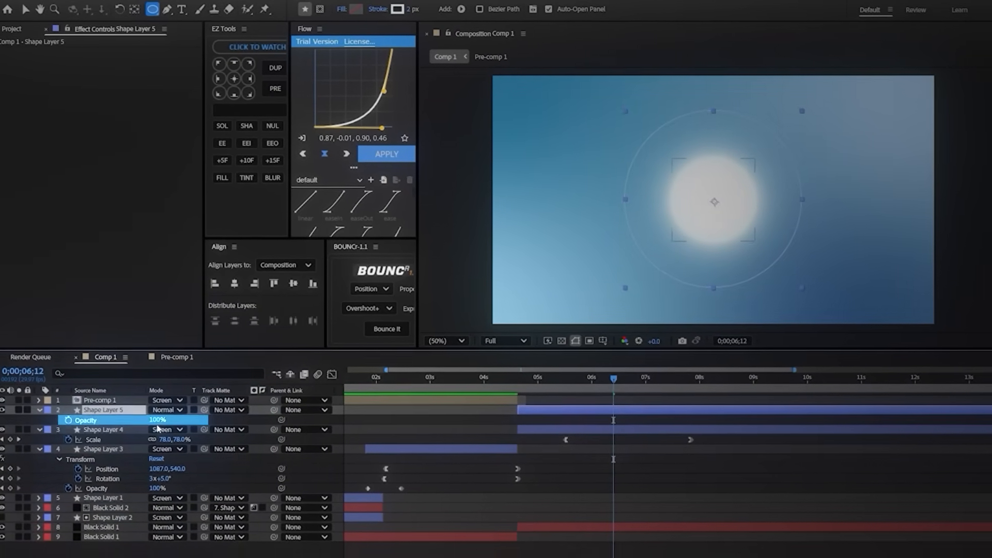
pyautogui.moveTo(119, 409); pyautogui.dragTo(115, 409)
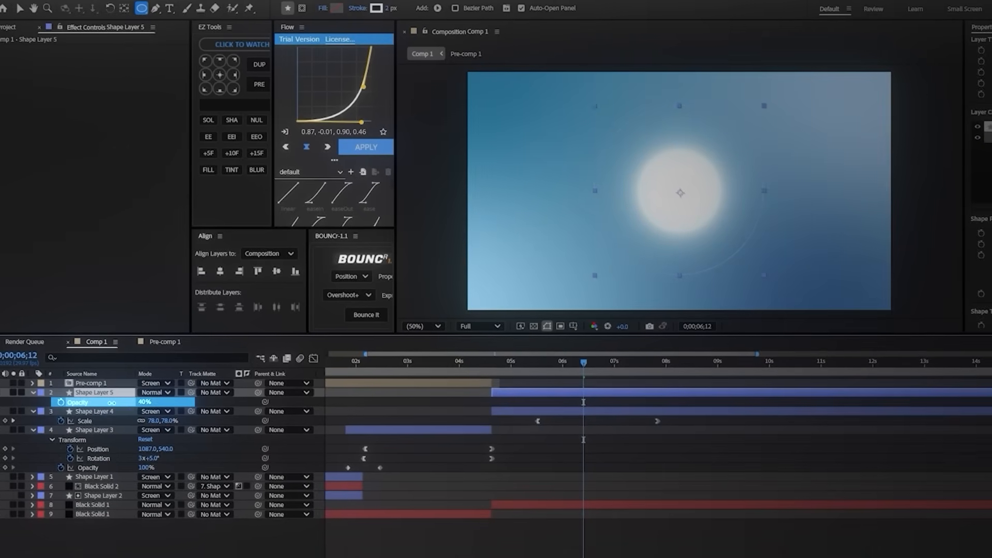
pyautogui.click(199, 550)
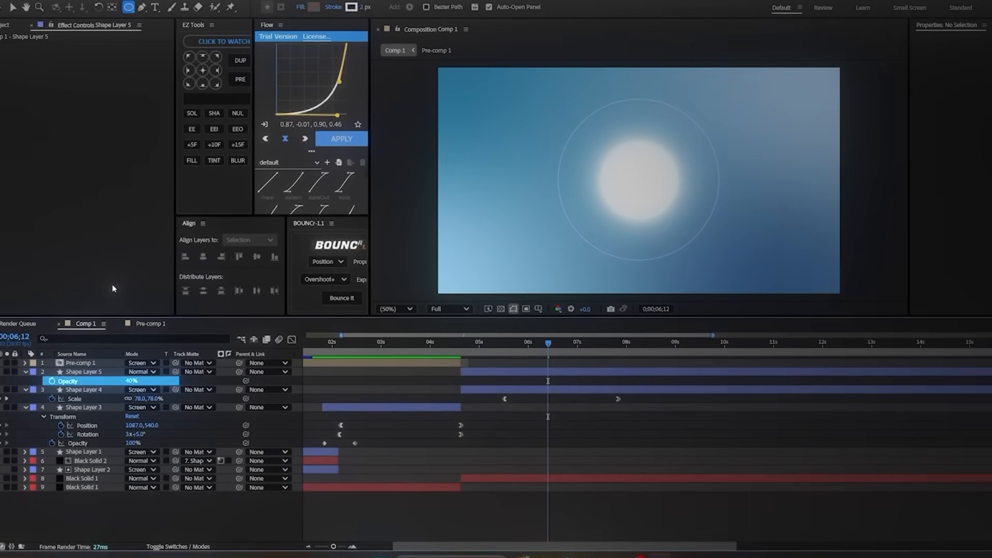
pyautogui.click(127, 375)
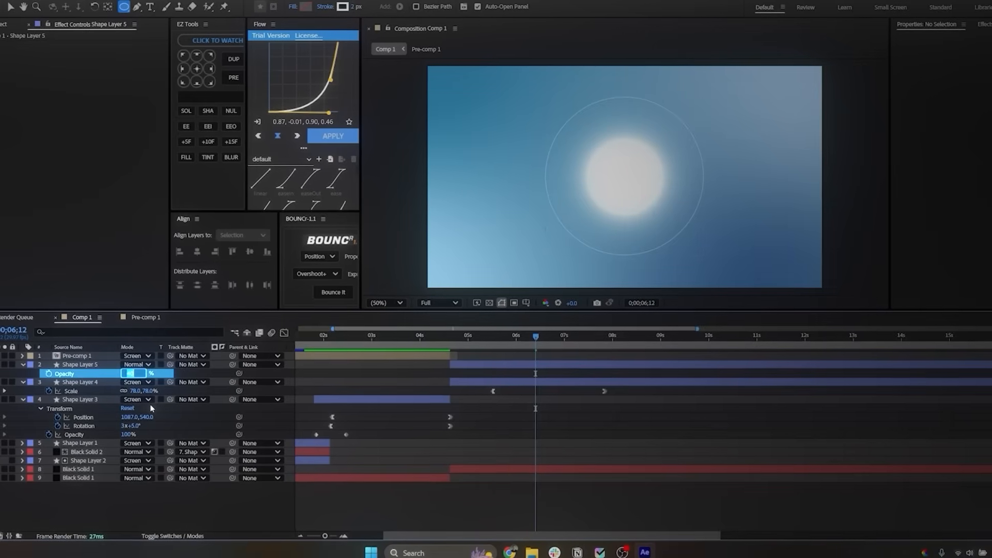
pyautogui.write('35')
pyautogui.press('Return')
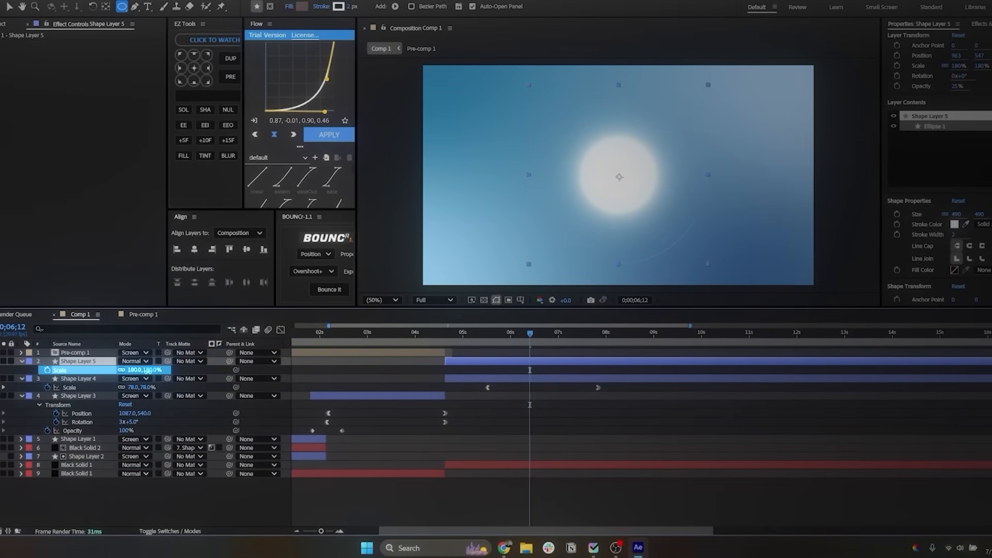
# Step: Preview the shrinking sphere and ring, and give Shape Layer 5's circle a solid white fill
pyautogui.press('space')
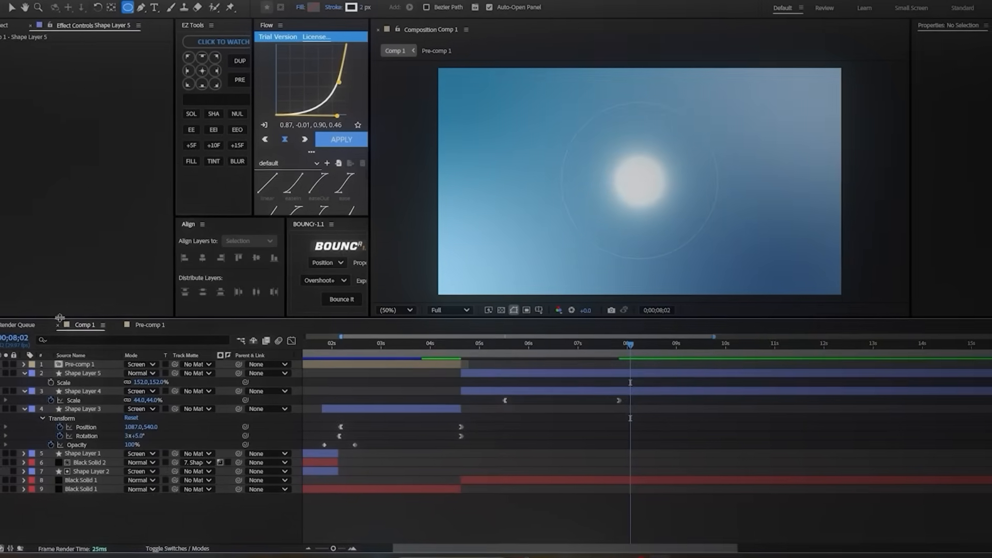
pyautogui.click(80, 373)
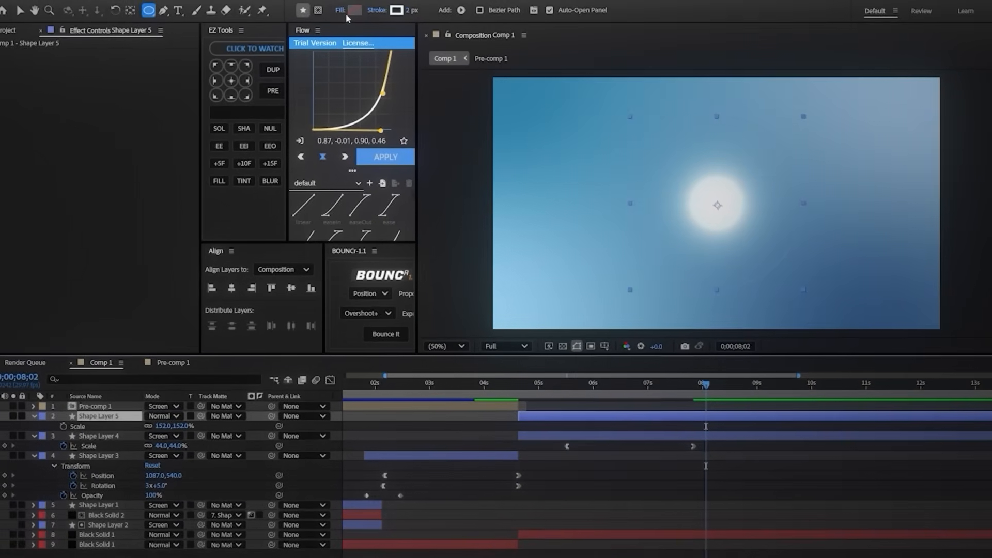
pyautogui.click(301, 7)
pyautogui.click(555, 275)
pyautogui.click(611, 339)
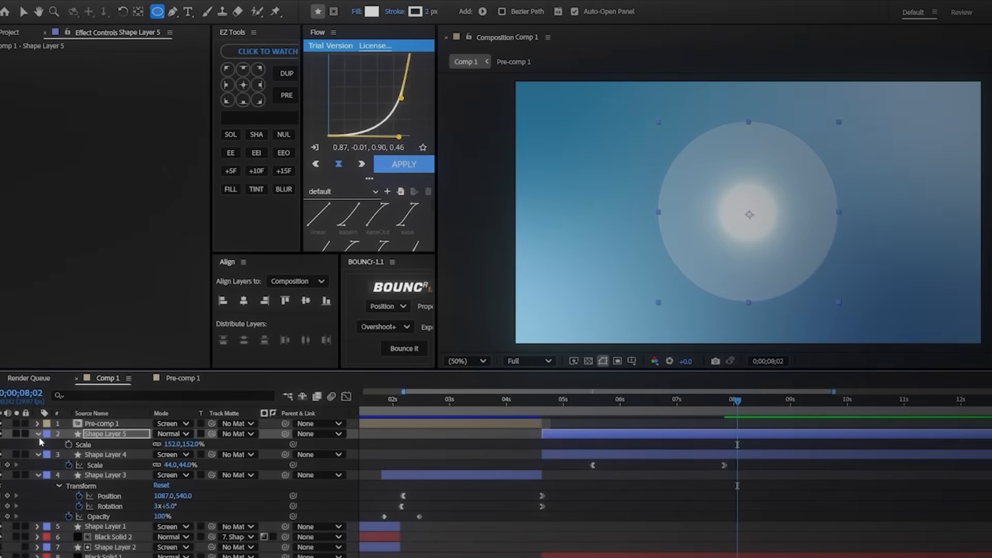
# Step: Set the Opacity of Fill 1 in Shape Layer 5's ellipse to 10% and return to the Selection tool
pyautogui.click(38, 436)
pyautogui.click(39, 436)
pyautogui.click(46, 440)
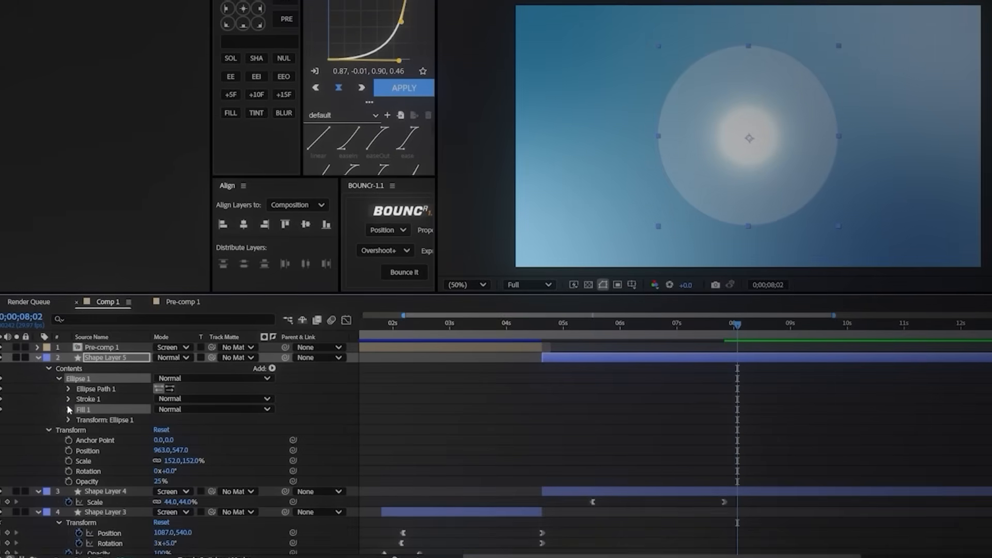
pyautogui.click(68, 409)
pyautogui.click(160, 453)
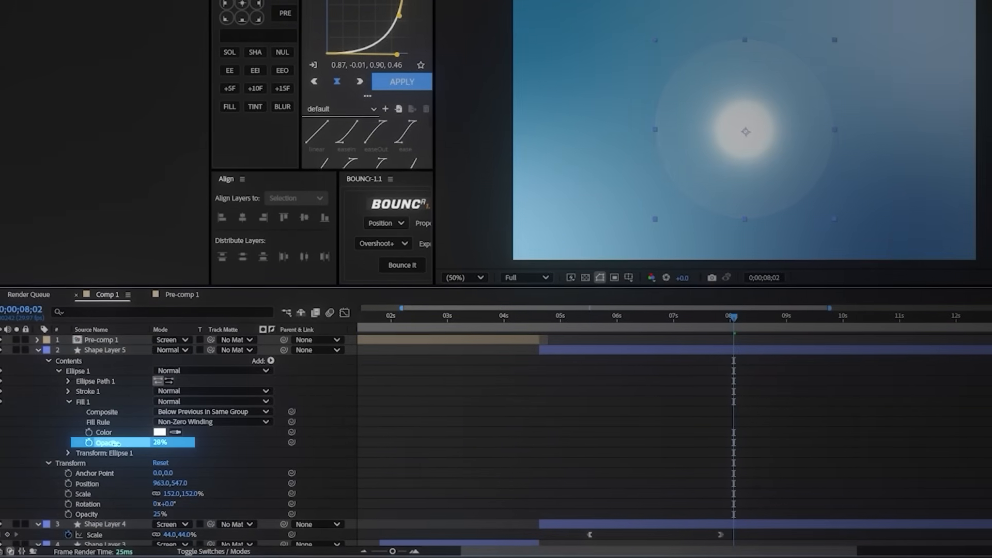
pyautogui.moveTo(96, 443); pyautogui.dragTo(106, 443)
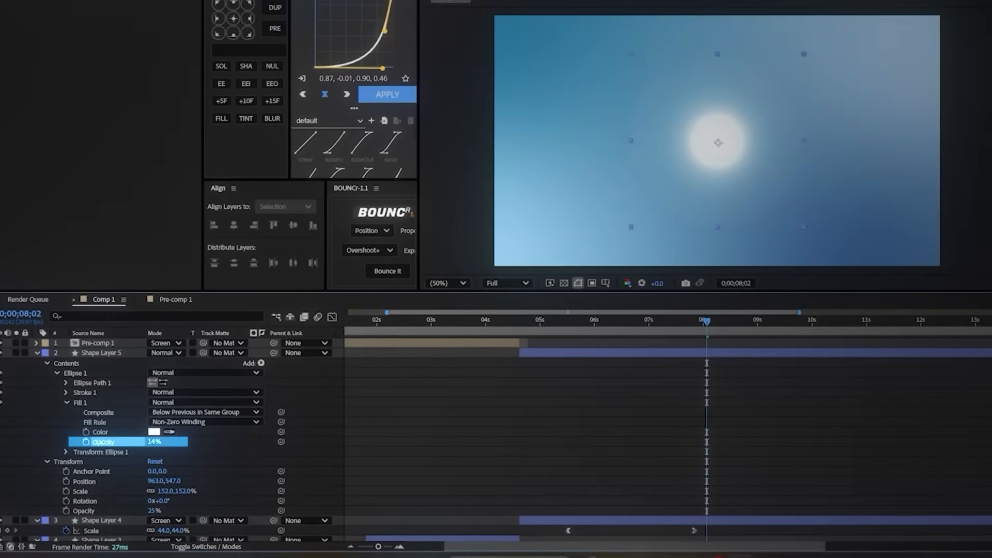
pyautogui.click(539, 460)
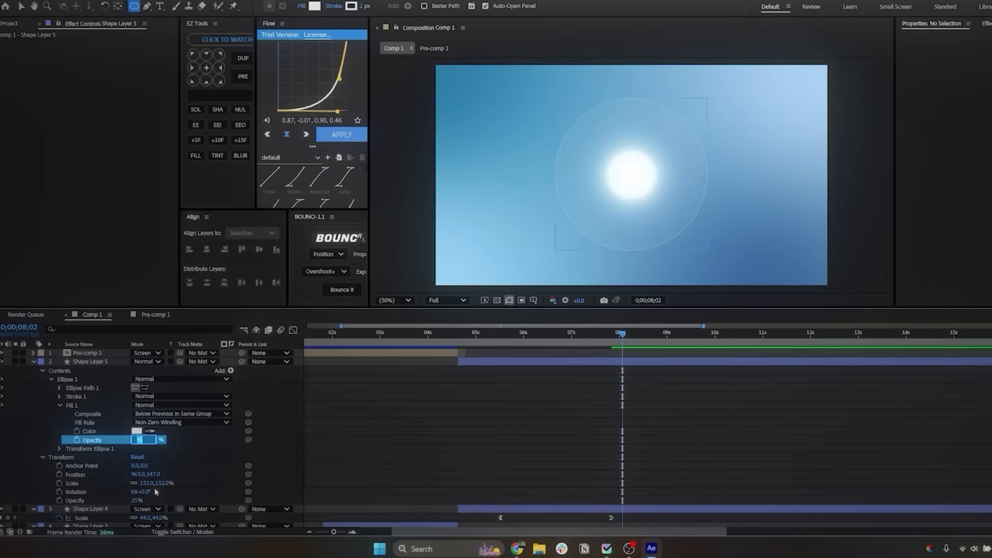
pyautogui.press('Return')
pyautogui.press('v')
# Step: Start Shape Layer 5 at about 5:18 and animate its Scale from 487% there to 152% at 7:23
pyautogui.click(469, 416)
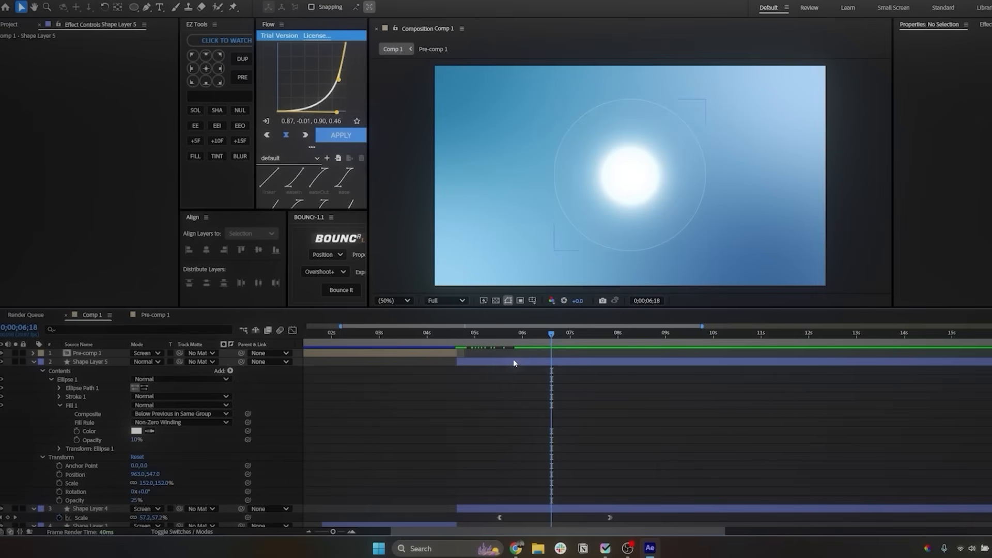
pyautogui.moveTo(502, 362); pyautogui.dragTo(680, 351)
pyautogui.press('u')
pyautogui.click(59, 371)
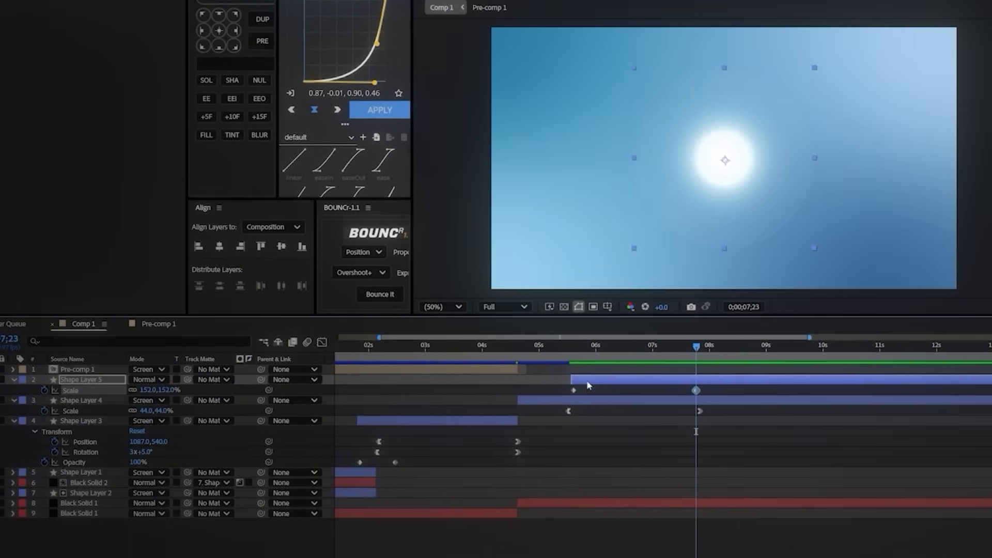
pyautogui.press('j')
pyautogui.click(152, 391)
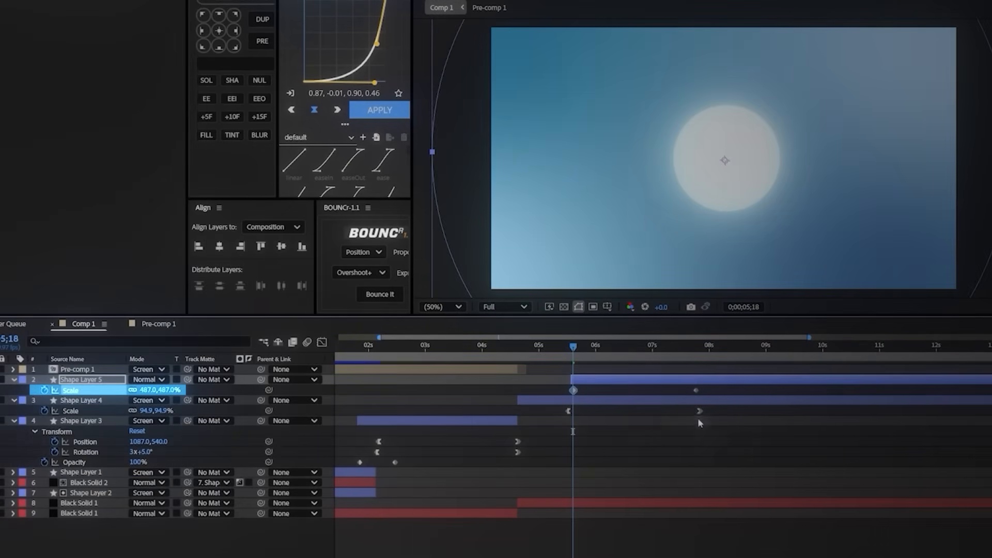
# Step: Ease both Scale keyframes of Shape Layer 5 to 0 %/sec with long influence in the speed graph and preview the ring animation
pyautogui.moveTo(563, 353); pyautogui.dragTo(571, 353)
pyautogui.moveTo(720, 388); pyautogui.dragTo(572, 395)
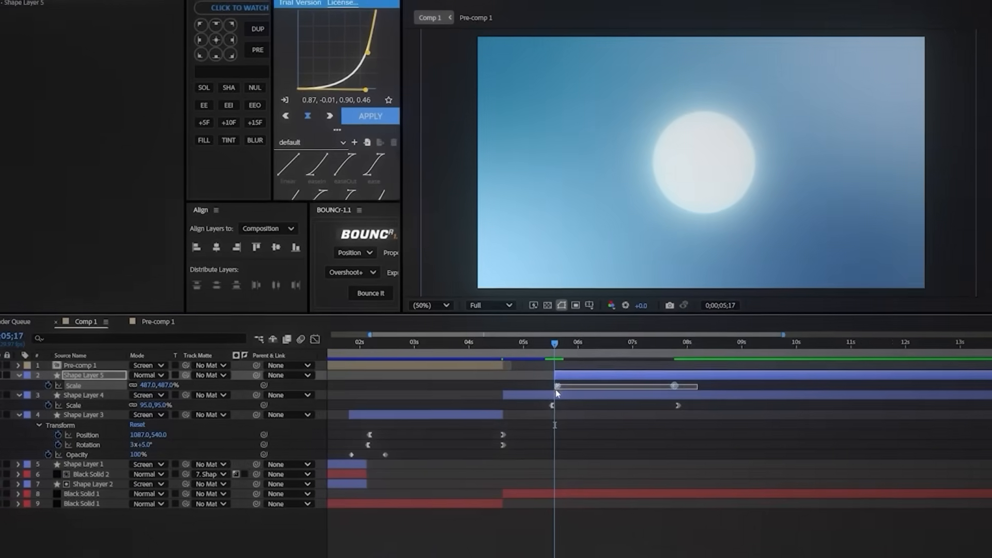
pyautogui.hotkey('shift', 'F3')
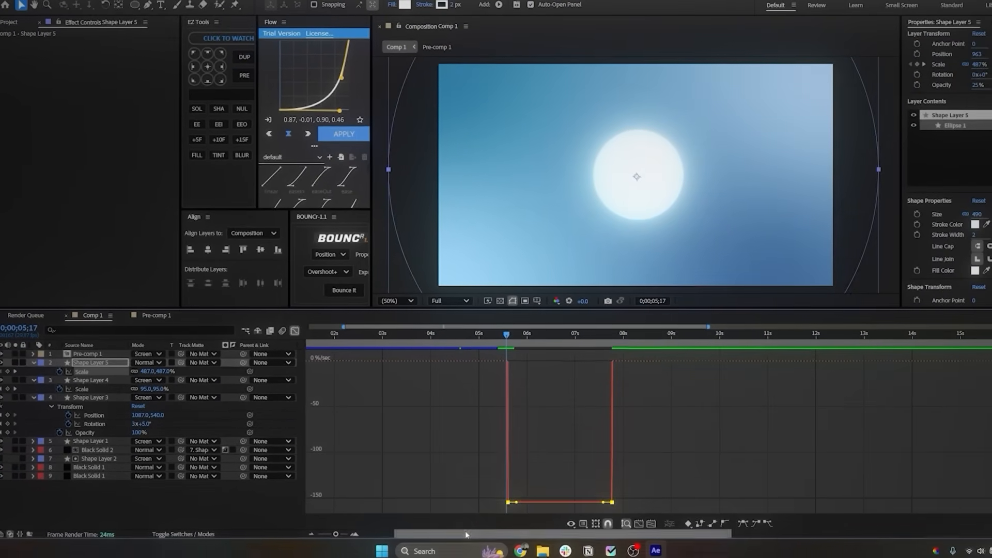
pyautogui.click(541, 342)
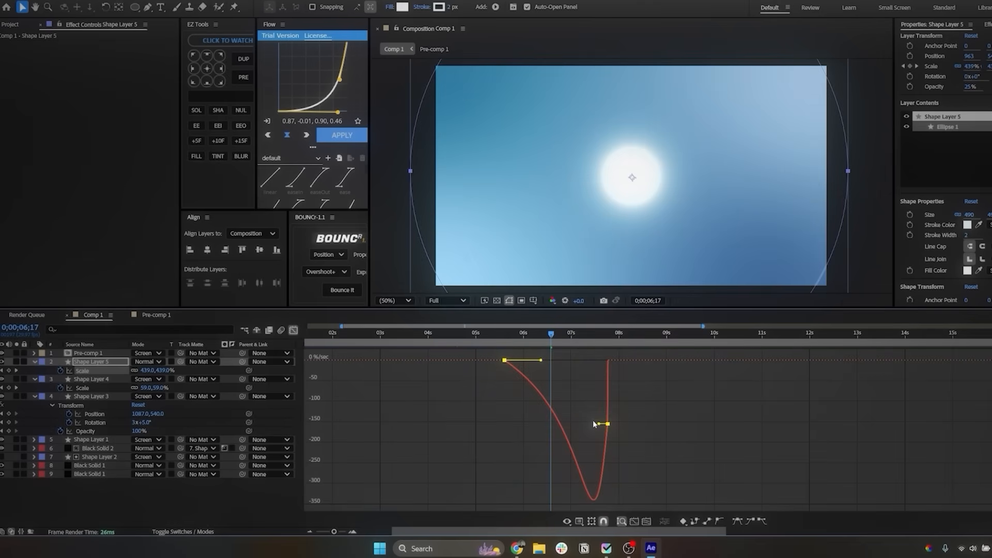
pyautogui.moveTo(561, 360); pyautogui.dragTo(560, 361)
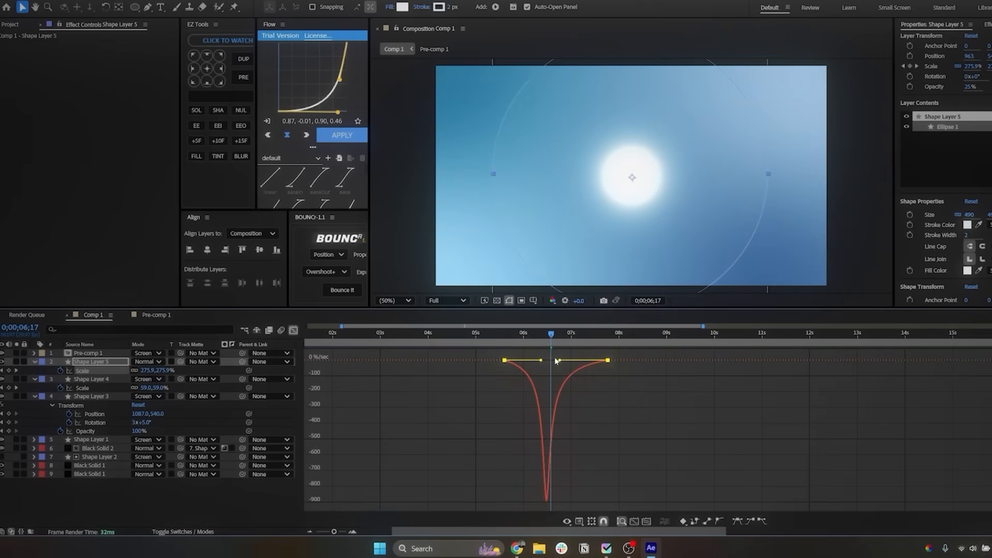
pyautogui.hotkey('shift', 'F3')
pyautogui.click(475, 349)
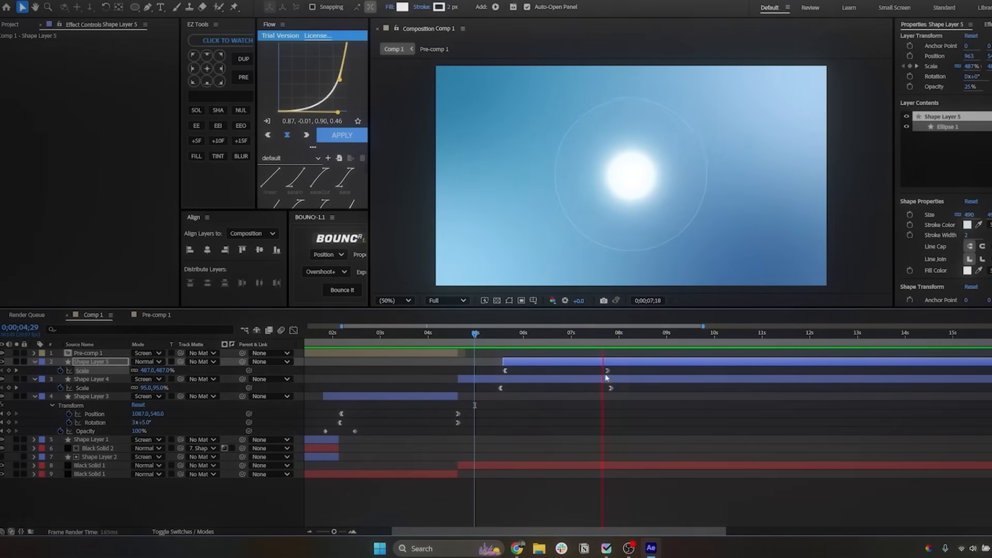
# Step: Duplicate Shape Layer 5, shift the copy slightly later in time and preview the staggered rings
pyautogui.hotkey('ctrl', 'd')
pyautogui.moveTo(523, 361); pyautogui.dragTo(533, 362)
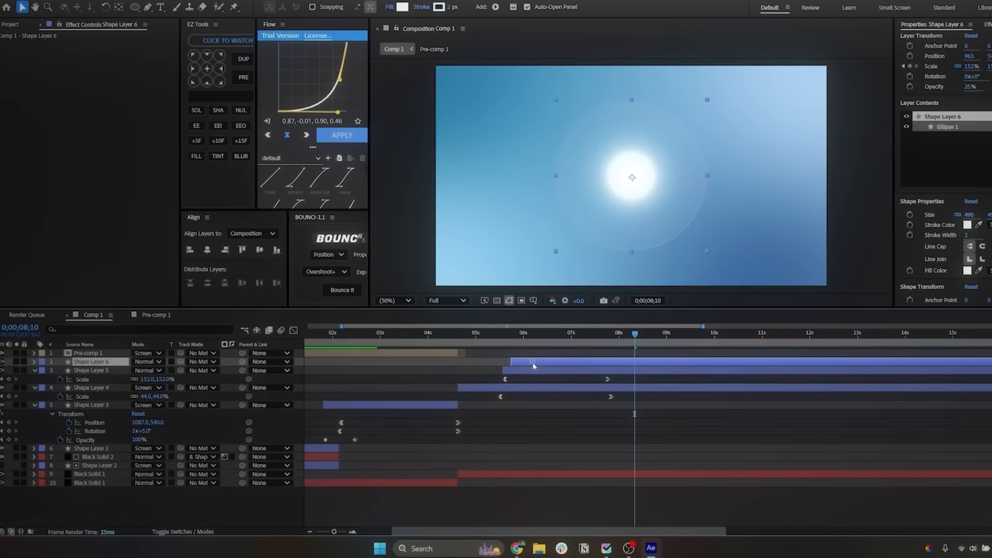
pyautogui.click(491, 335)
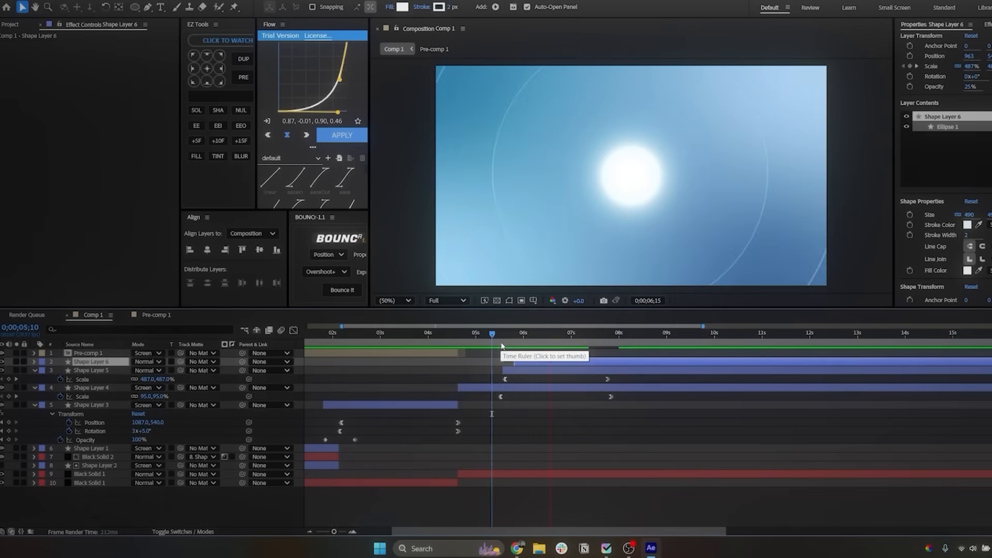
pyautogui.press('space')
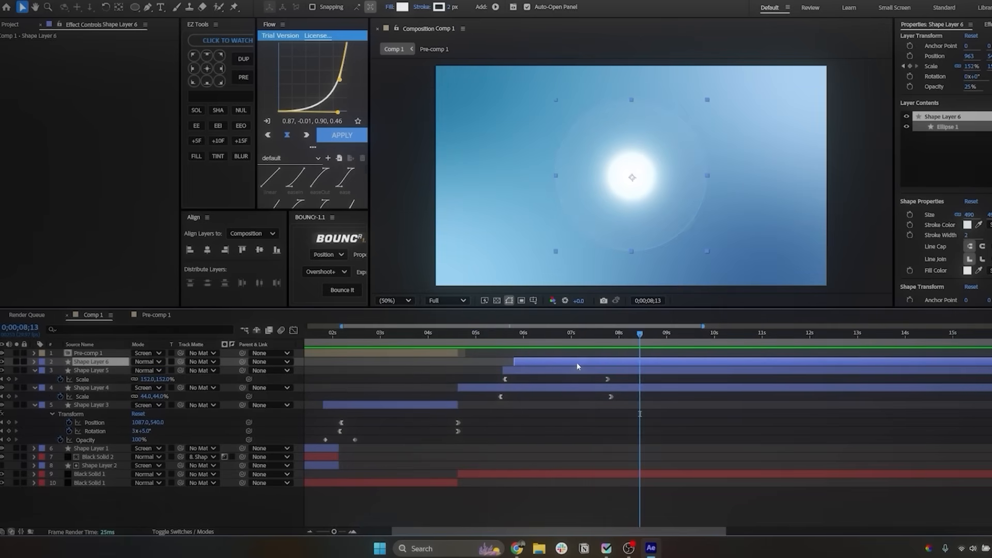
# Step: Set the final Scale keyframe of Shape Layer 6 to about 300% so that it forms a second, larger ring
pyautogui.press('u')
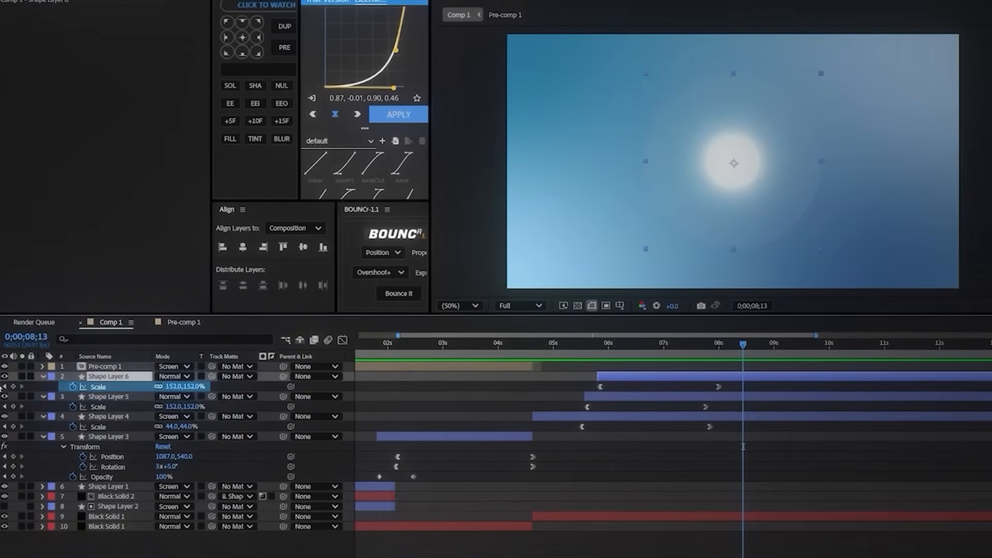
pyautogui.click(5, 386)
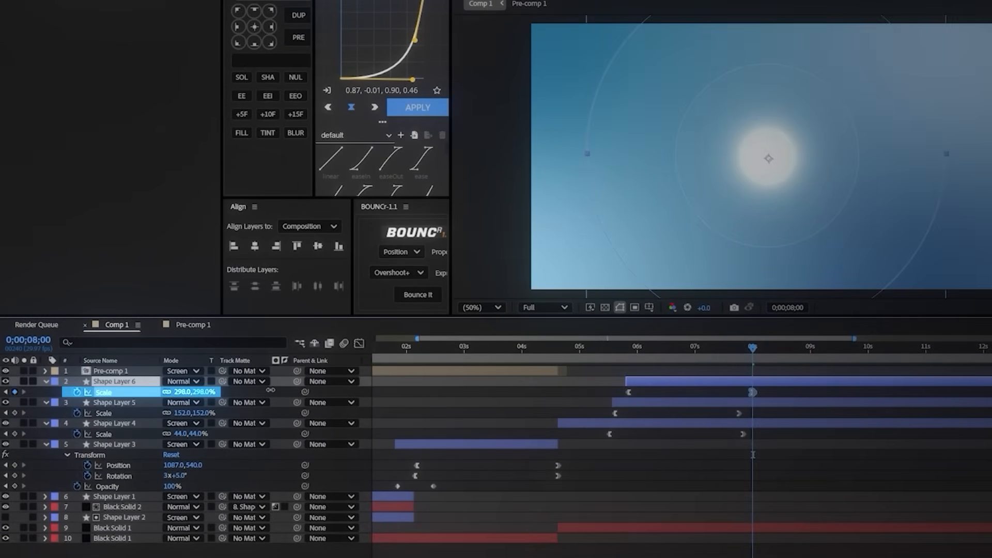
pyautogui.click(407, 294)
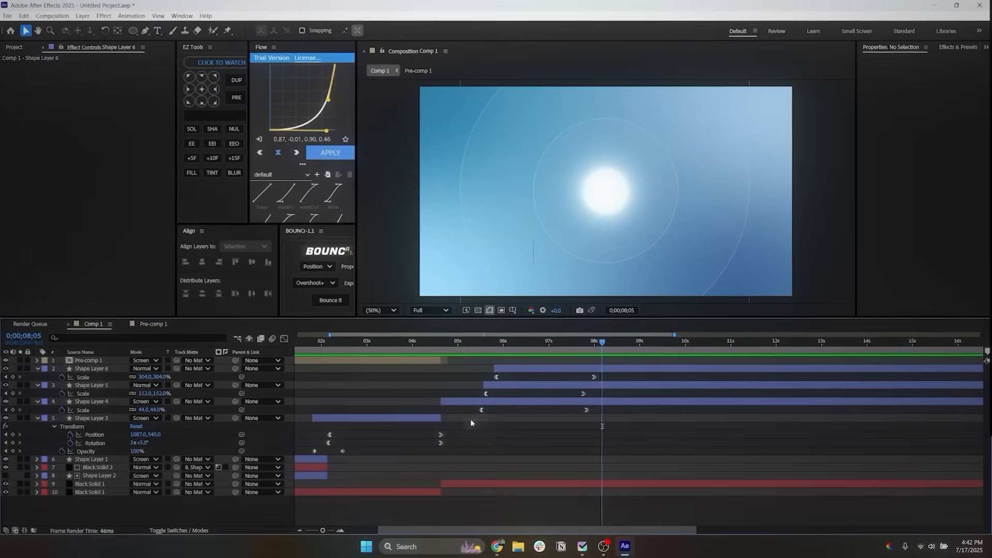
# Step: Create a new shape layer, place it below Pre-comp 1 and start it together with Shape Layer 4
pyautogui.rightClick(483, 381)
pyautogui.moveTo(509, 389)
pyautogui.click(614, 456)
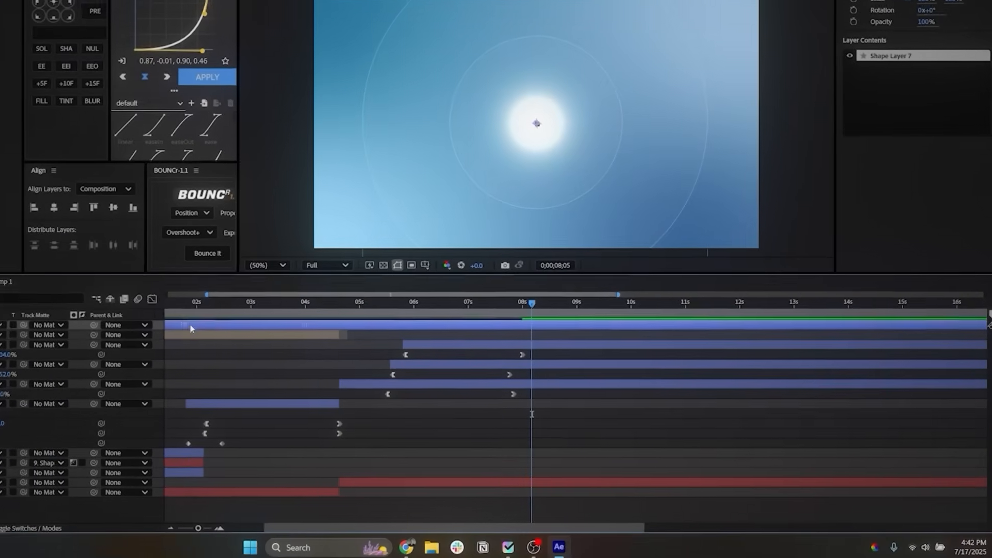
pyautogui.moveTo(307, 359); pyautogui.dragTo(564, 360)
pyautogui.hotkey('ctrl', 'a')
pyautogui.press('u')
pyautogui.click(260, 481)
pyautogui.click(402, 315)
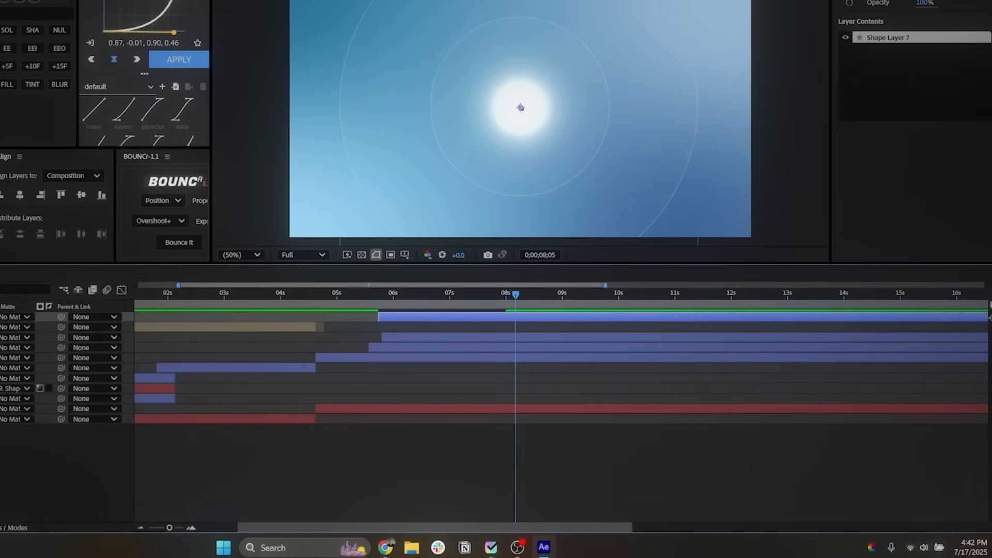
pyautogui.moveTo(415, 327); pyautogui.dragTo(355, 329)
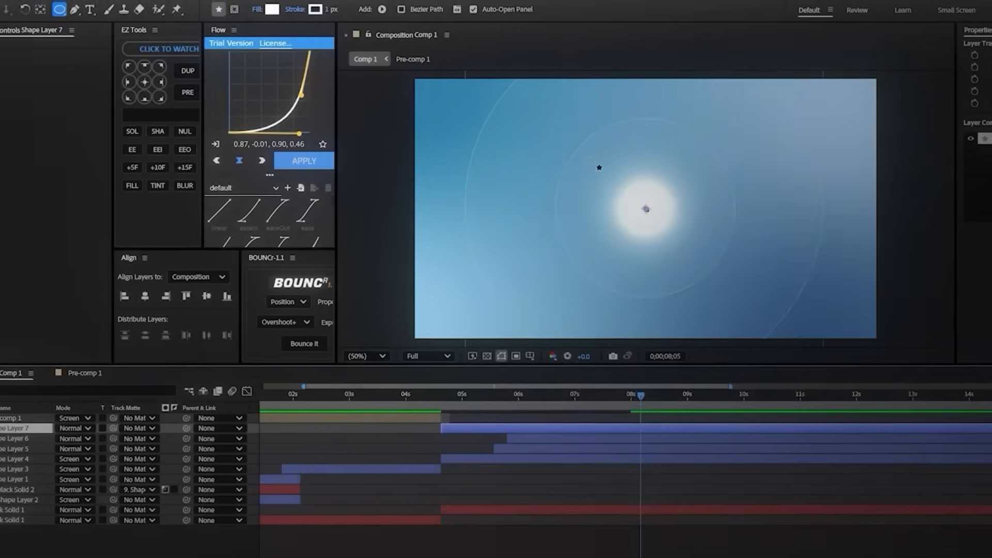
# Step: Draw a white circle of about 450 px over the glowing sphere, centre it in the composition and centre its anchor point
pyautogui.moveTo(561, 138); pyautogui.dragTo(644, 221)
pyautogui.moveTo(698, 267)
pyautogui.mouseDown()
pyautogui.moveTo(707, 276)
pyautogui.moveTo(701, 269)
pyautogui.mouseUp()
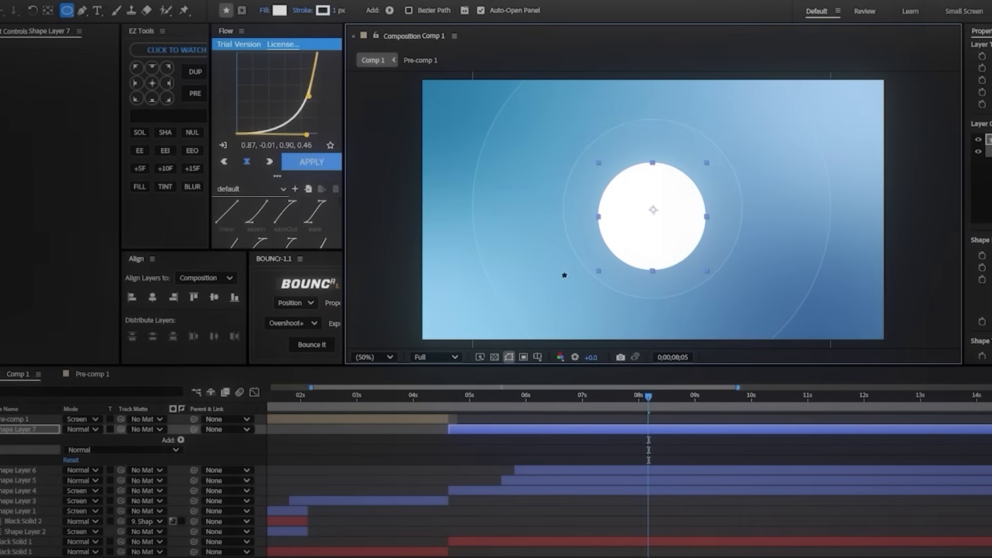
pyautogui.click(147, 298)
pyautogui.click(266, 299)
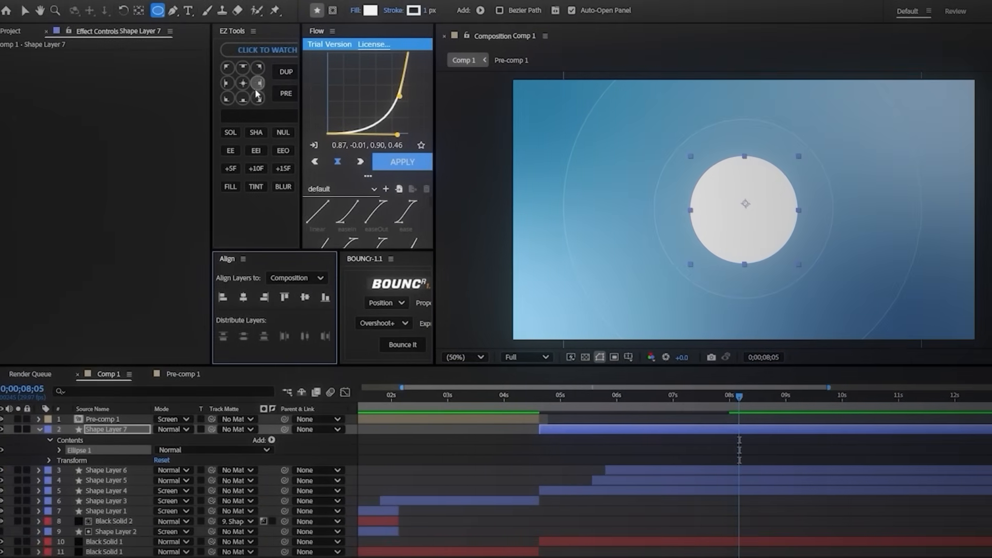
pyautogui.click(207, 84)
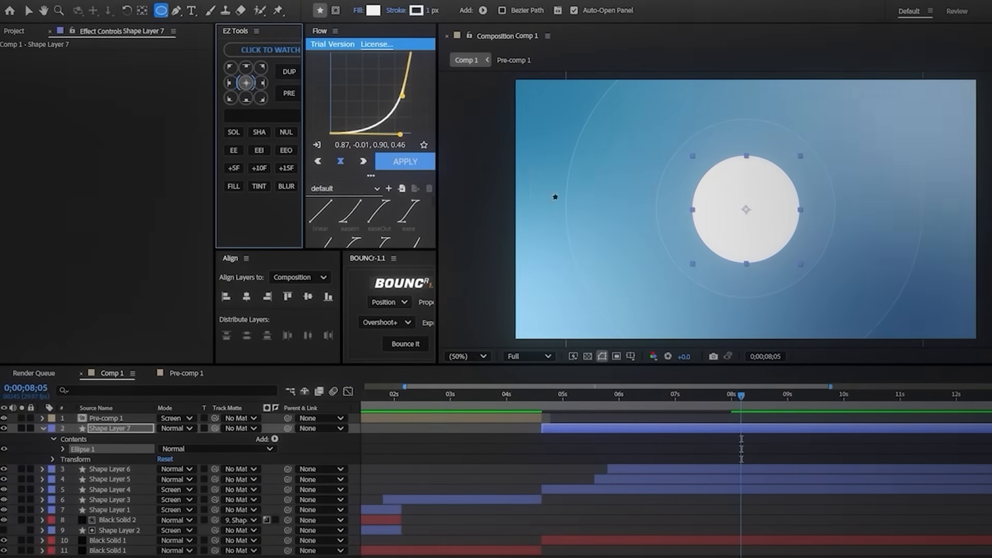
# Step: Change the fill of Shape Layer 7's circle to a radial gradient
pyautogui.click(359, 10)
pyautogui.click(612, 279)
pyautogui.click(613, 337)
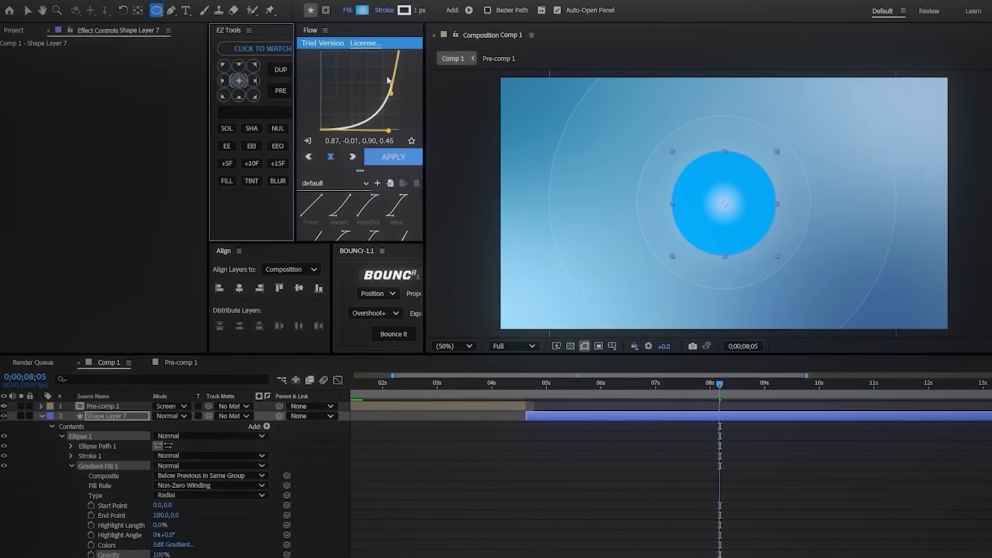
# Step: Set the radial gradient's outer colour to a deep blue and its centre colour to a medium blue of about #3A69B8
pyautogui.click(368, 11)
pyautogui.moveTo(503, 154); pyautogui.dragTo(273, 123)
pyautogui.click(408, 185)
pyautogui.moveTo(325, 248); pyautogui.dragTo(335, 276)
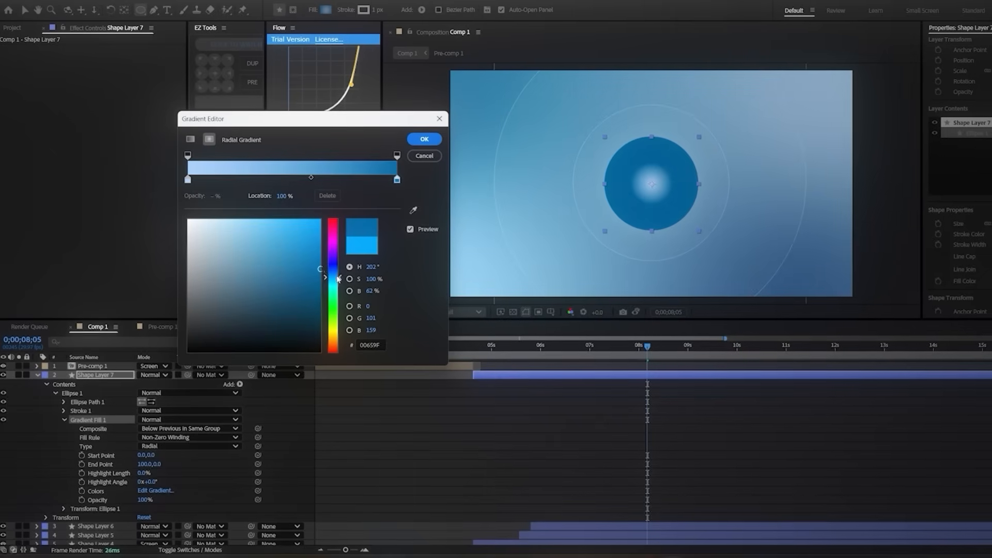
pyautogui.click(334, 274)
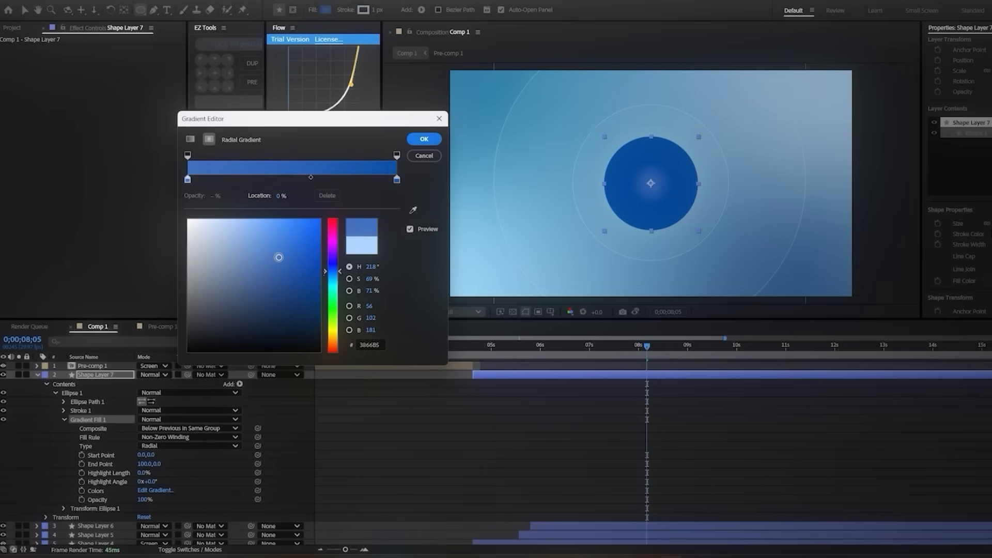
pyautogui.click(423, 140)
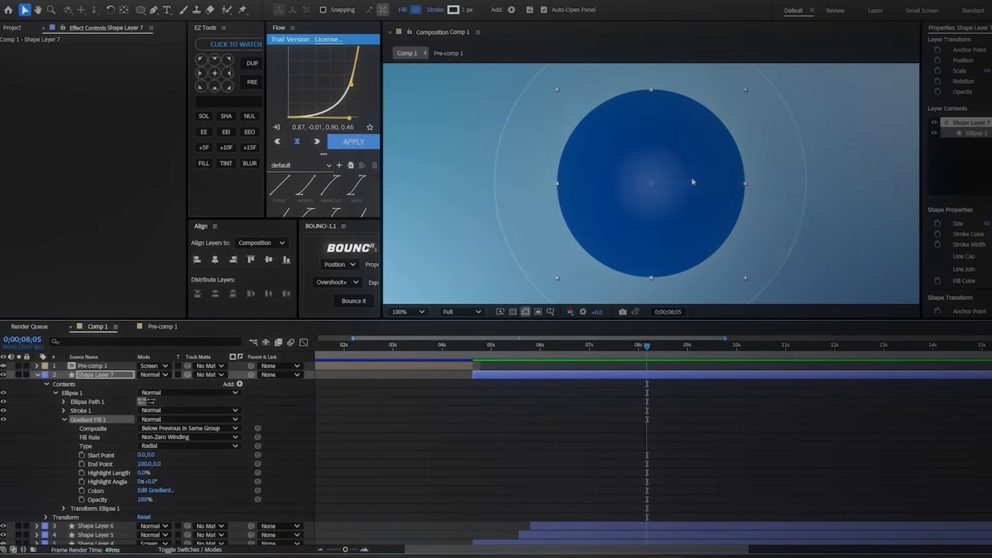
# Step: Place the gradient's end point at -172, 106 and its start point at 96, -67, and inspect the circle's shading
pyautogui.moveTo(693, 185); pyautogui.dragTo(580, 230)
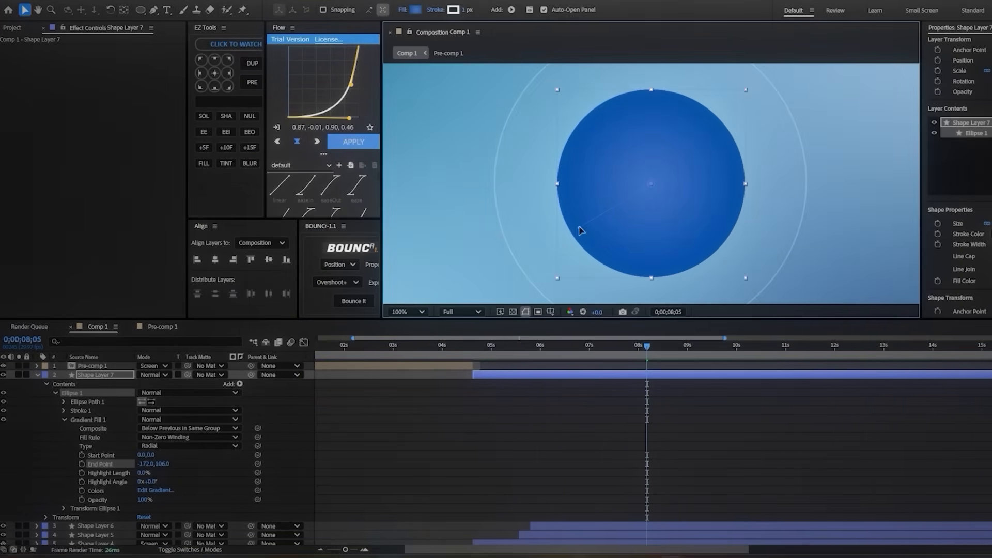
pyautogui.moveTo(688, 157); pyautogui.dragTo(689, 155)
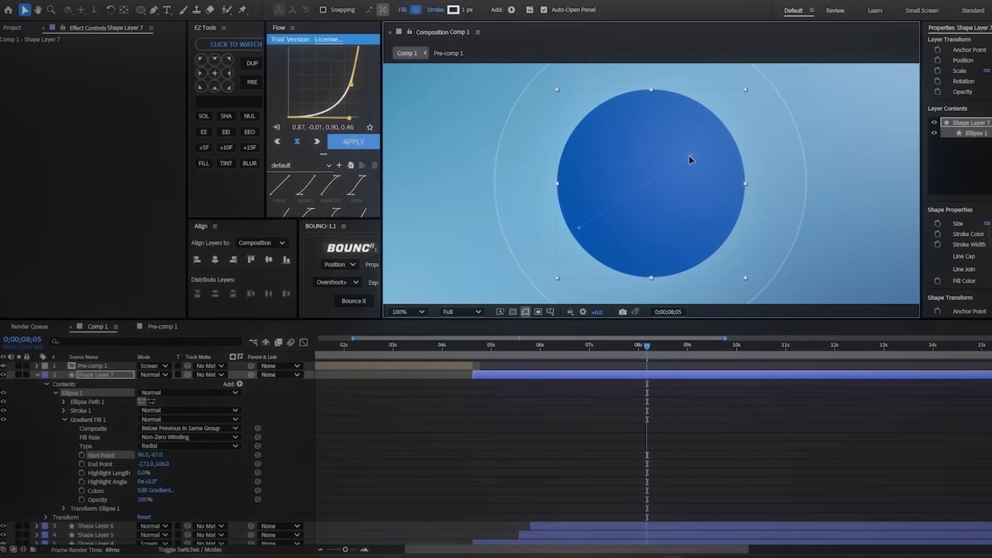
pyautogui.click(538, 431)
pyautogui.scroll(-3, 671, 198)
pyautogui.scroll(2, 671, 197)
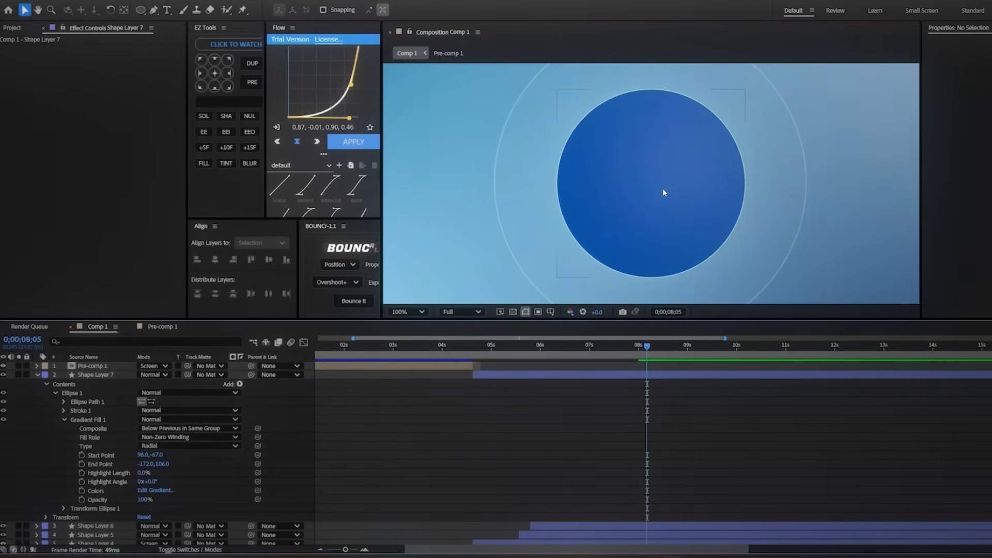
pyautogui.scroll(-1, 663, 188)
# Step: Brighten the centre colour of the circle's radial gradient to #518FF8
pyautogui.click(601, 377)
pyautogui.click(415, 10)
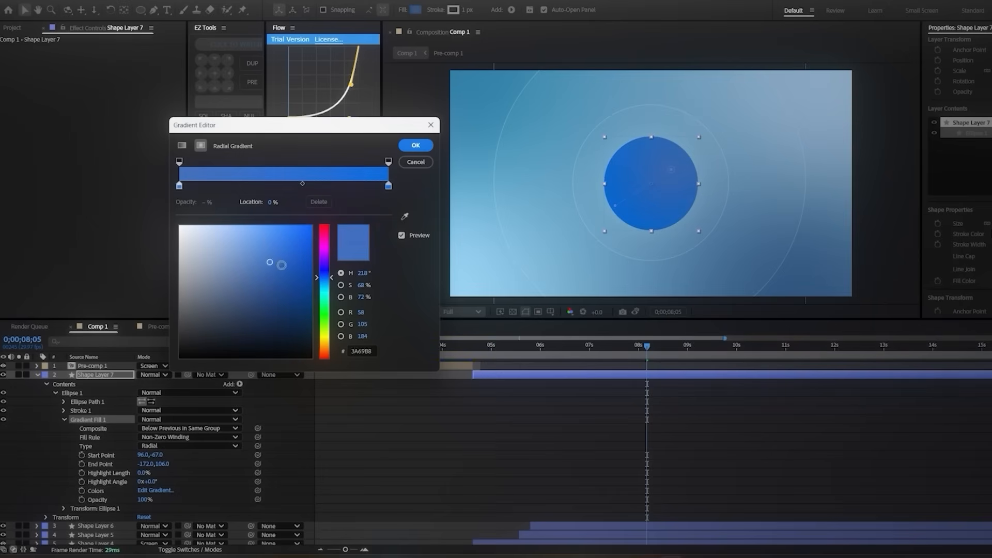
pyautogui.moveTo(269, 239); pyautogui.dragTo(268, 228)
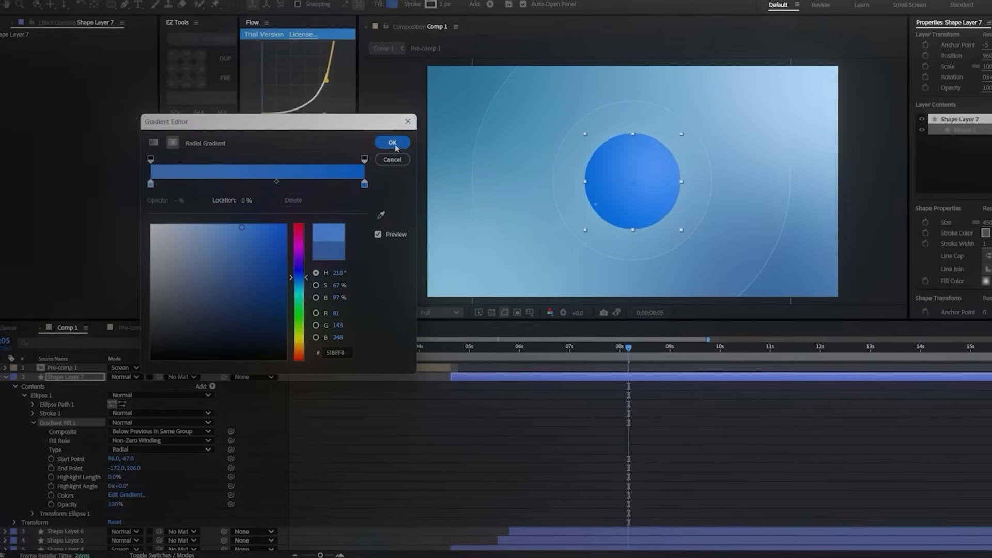
pyautogui.click(417, 147)
pyautogui.click(506, 425)
# Step: Set the stroke width of Shape Layer 7's circle to 0
pyautogui.click(584, 380)
pyautogui.click(966, 234)
pyautogui.write('0')
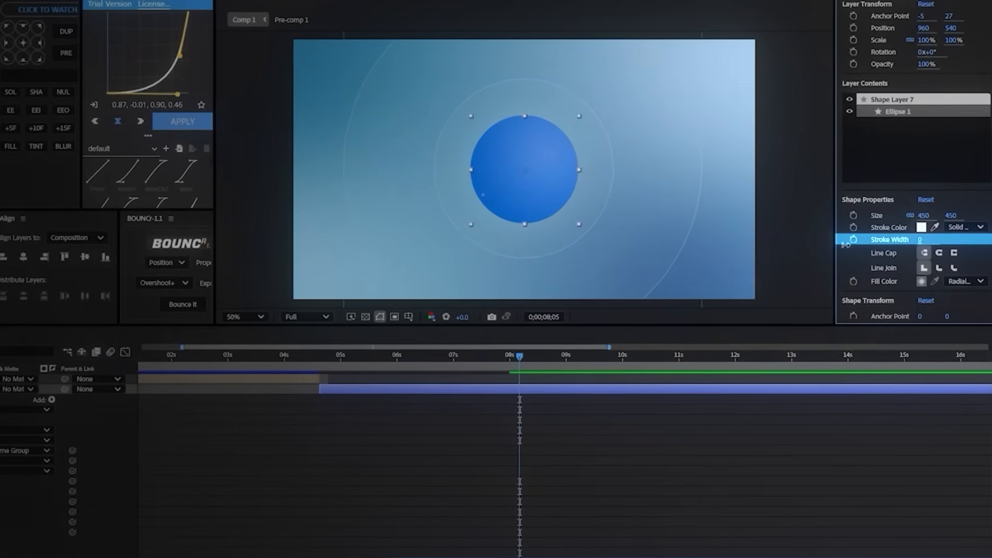
pyautogui.click(652, 448)
# Step: Add an Inner Glow layer style to Shape Layer 7 with 100% opacity and a white colour
pyautogui.click(558, 390)
pyautogui.rightClick(21, 390)
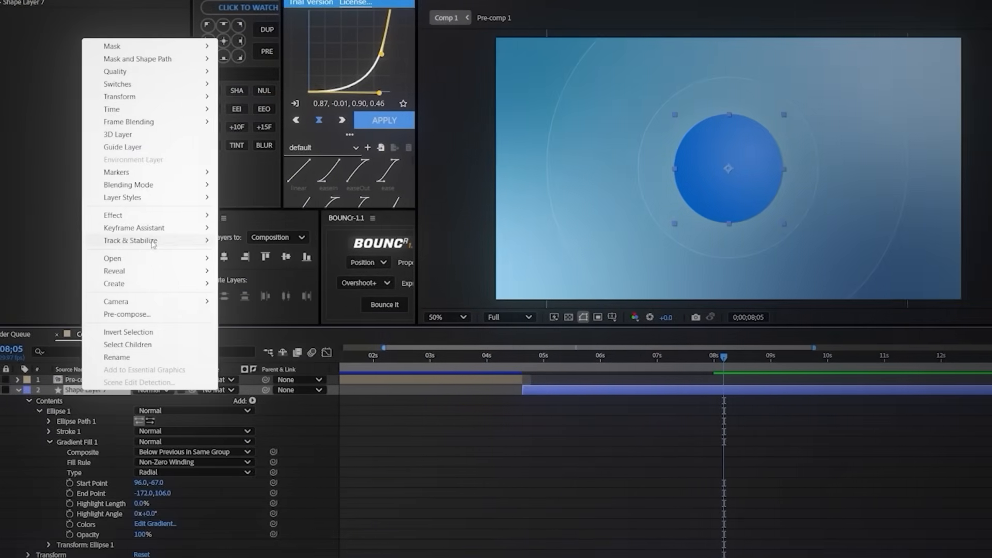
pyautogui.moveTo(150, 197)
pyautogui.click(278, 278)
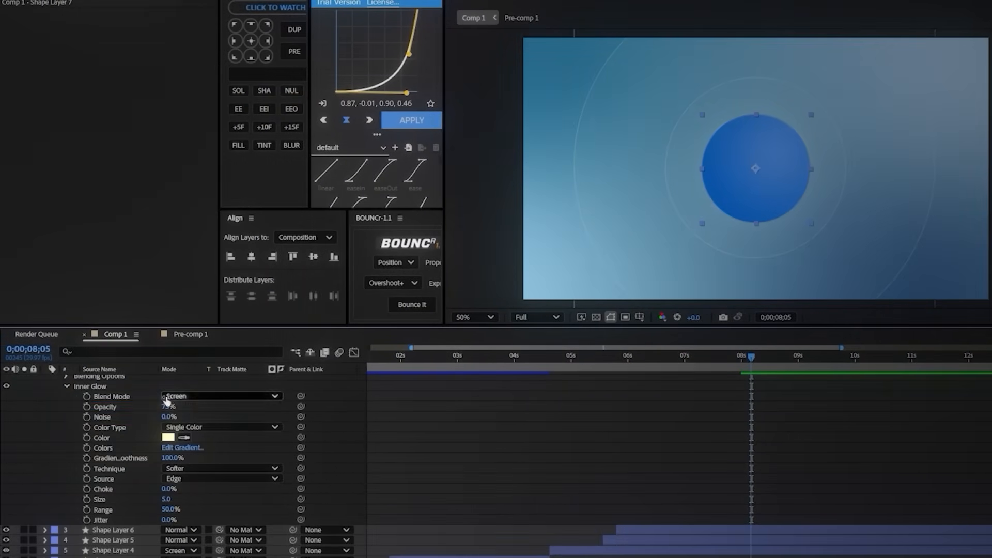
pyautogui.click(167, 438)
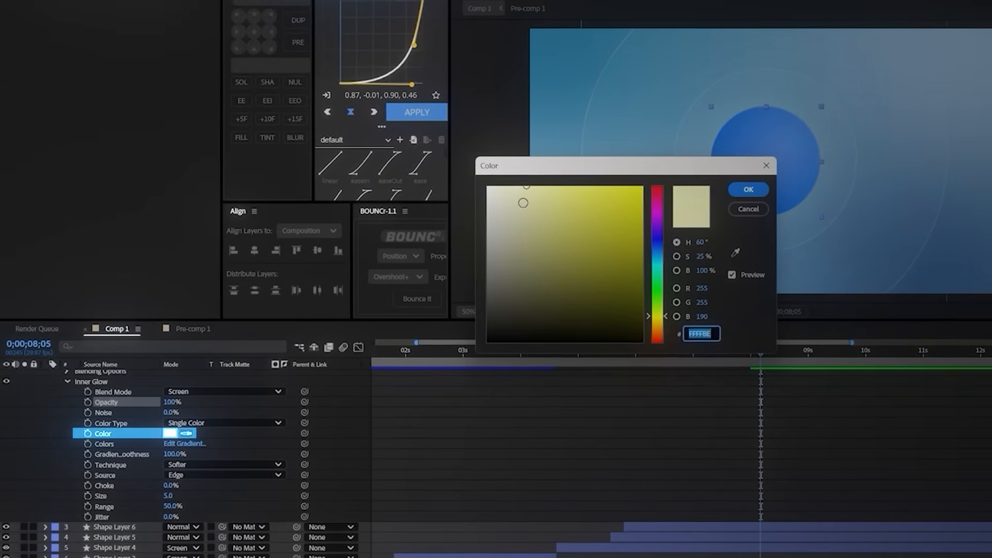
pyautogui.moveTo(517, 207); pyautogui.dragTo(480, 193)
pyautogui.click(791, 153)
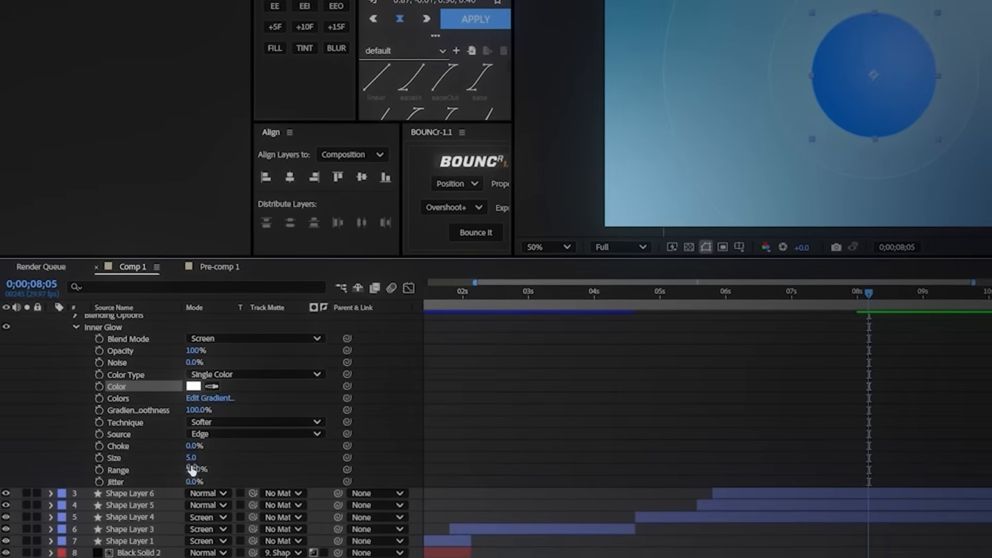
# Step: Set the inner glow's size to 87 and range to 100%, and inspect the circle's glowing edge
pyautogui.moveTo(179, 476); pyautogui.dragTo(568, 433)
pyautogui.click(569, 431)
pyautogui.scroll(-2, 681, 139)
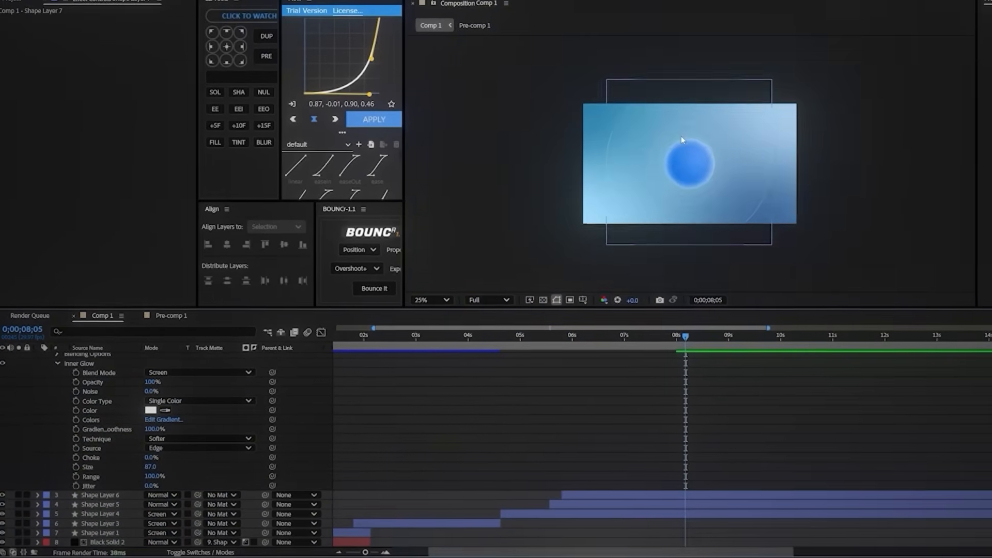
pyautogui.scroll(2, 681, 136)
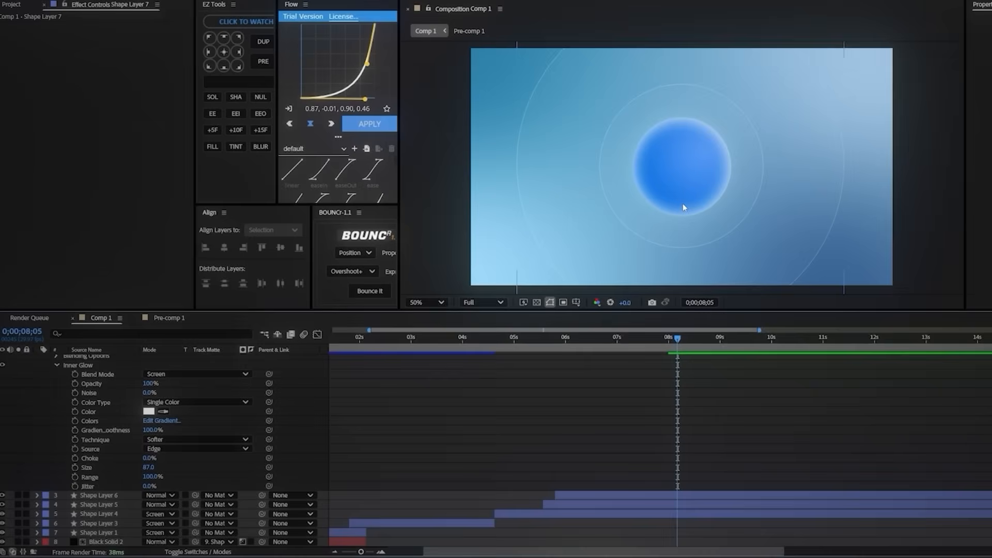
pyautogui.scroll(4, 667, 378)
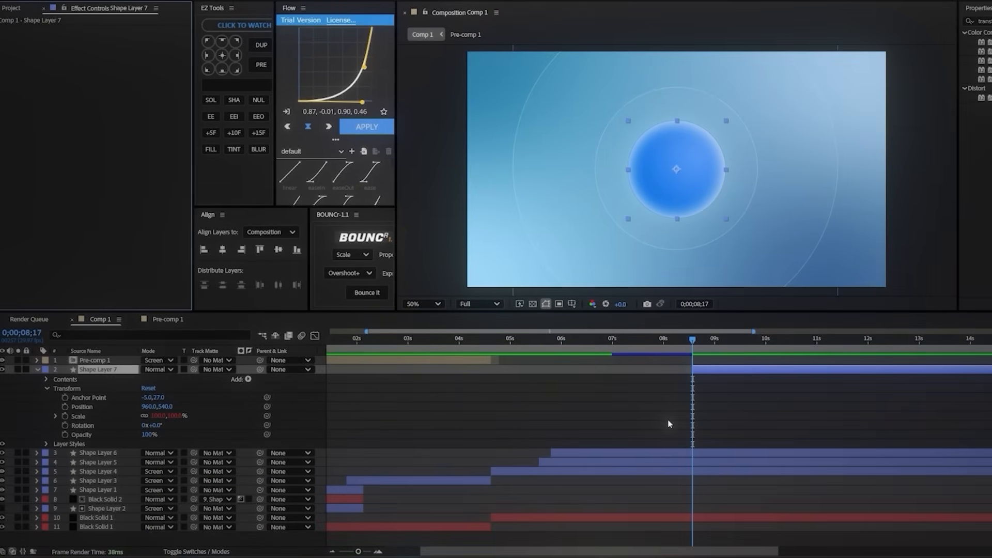
# Step: Animate Shape Layer 7's scale from 0% at 0;00;08;17 to 100% about one second later
pyautogui.hotkey('alt', 'shift', 's')
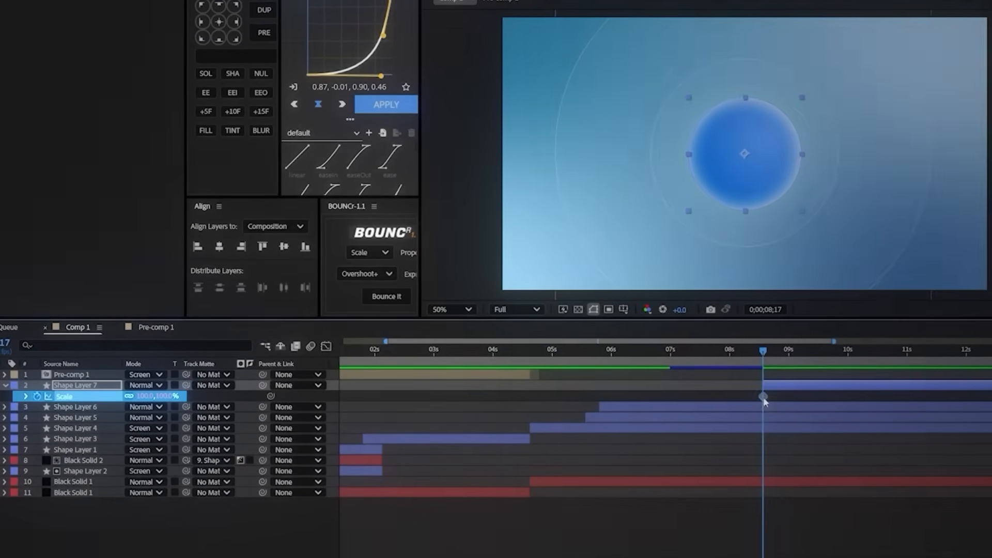
pyautogui.moveTo(744, 392); pyautogui.dragTo(802, 400)
pyautogui.click(146, 397)
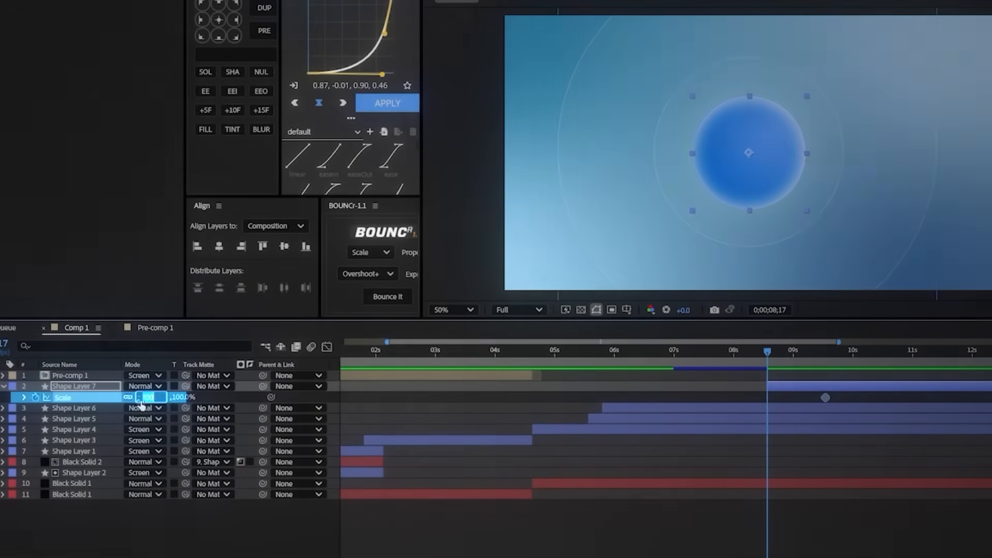
# Step: Shape the scale animation's speed curve so the circle grows quickly at first and settles slowly
pyautogui.click(327, 346)
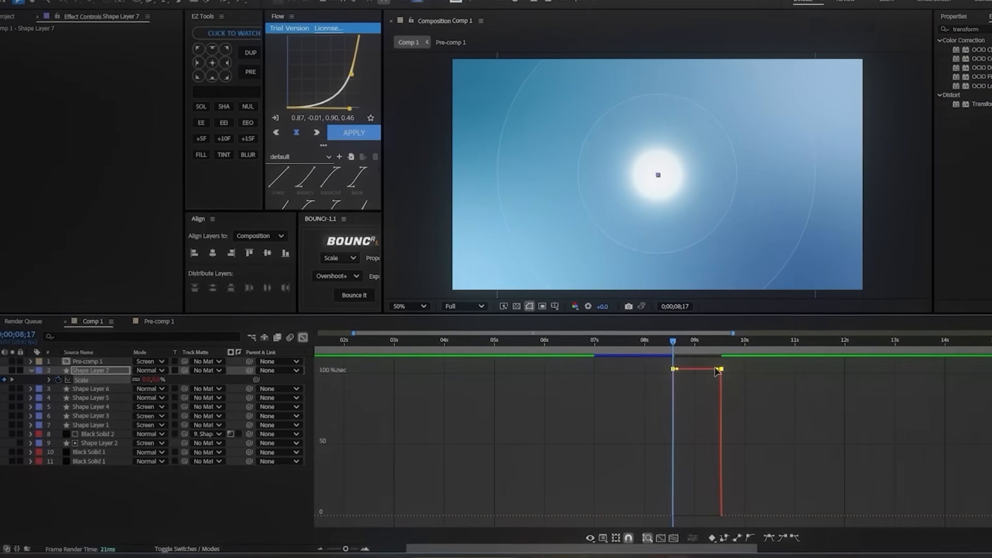
pyautogui.moveTo(740, 372); pyautogui.dragTo(680, 511)
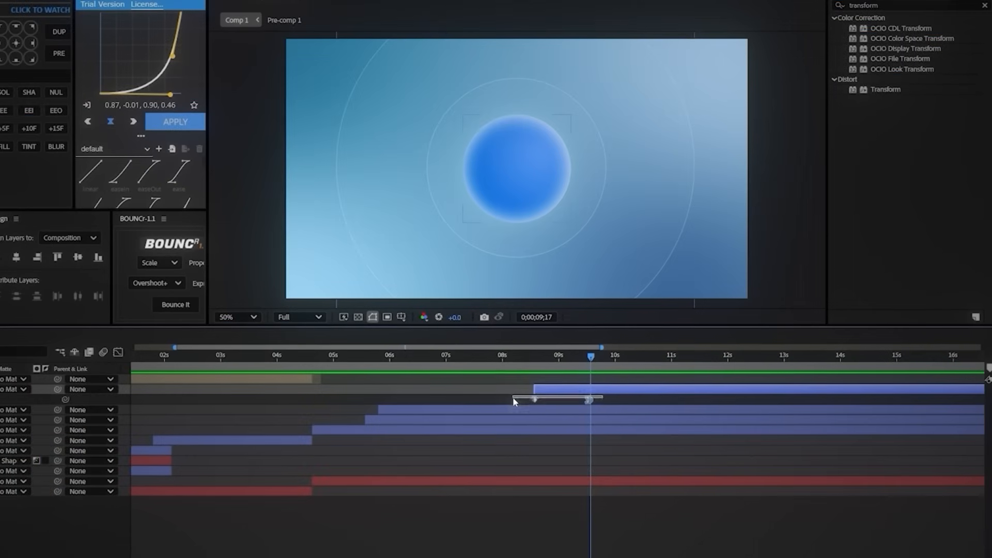
pyautogui.moveTo(513, 398); pyautogui.dragTo(511, 400)
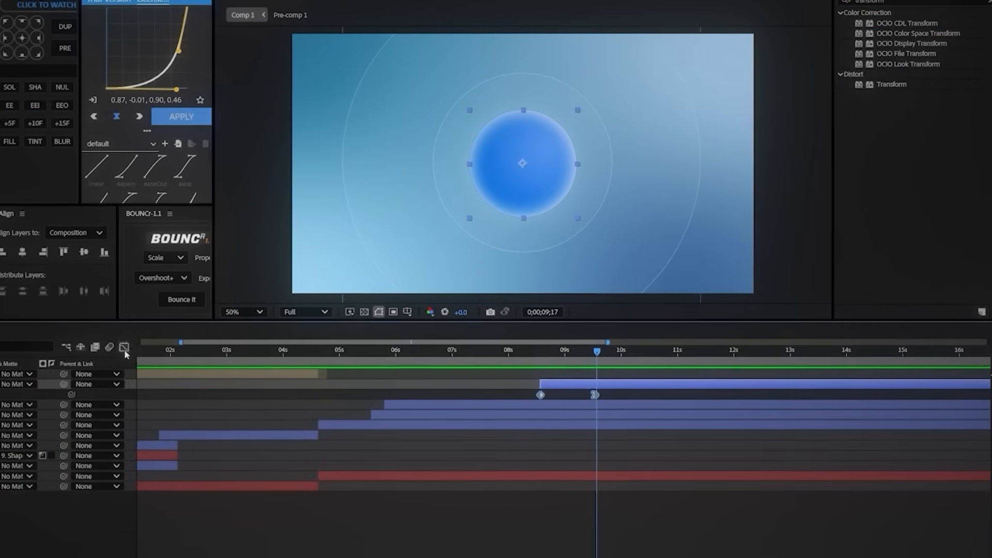
# Step: Show the scale animation as a value graph and ease its keyframes for a steep start and gentle finish
pyautogui.click(119, 352)
pyautogui.rightClick(372, 429)
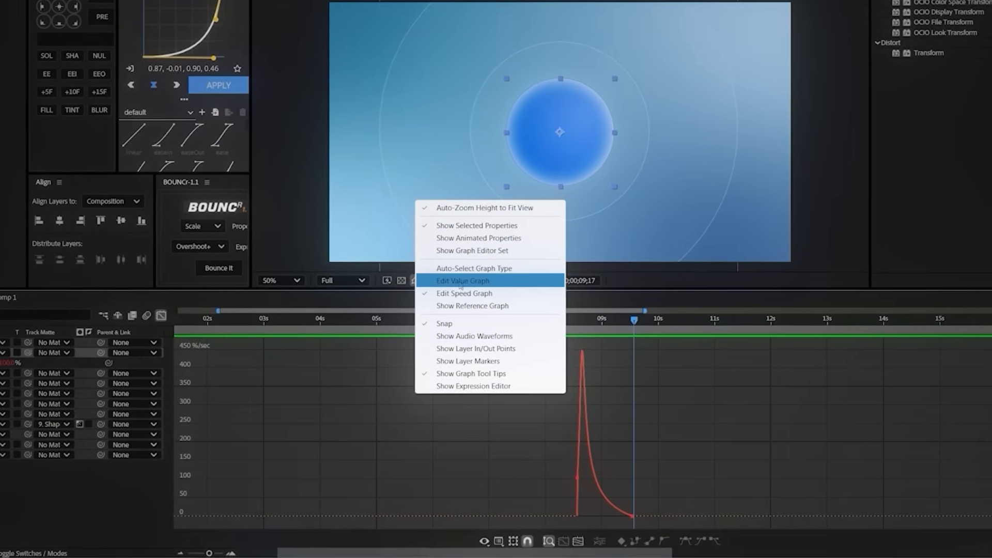
pyautogui.click(451, 291)
pyautogui.moveTo(555, 340); pyautogui.dragTo(702, 531)
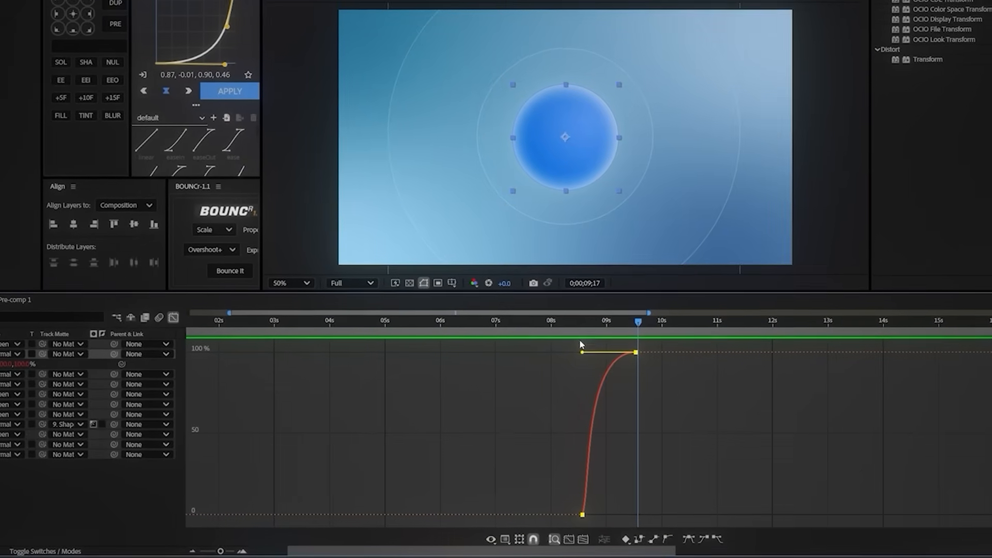
pyautogui.press('F9')
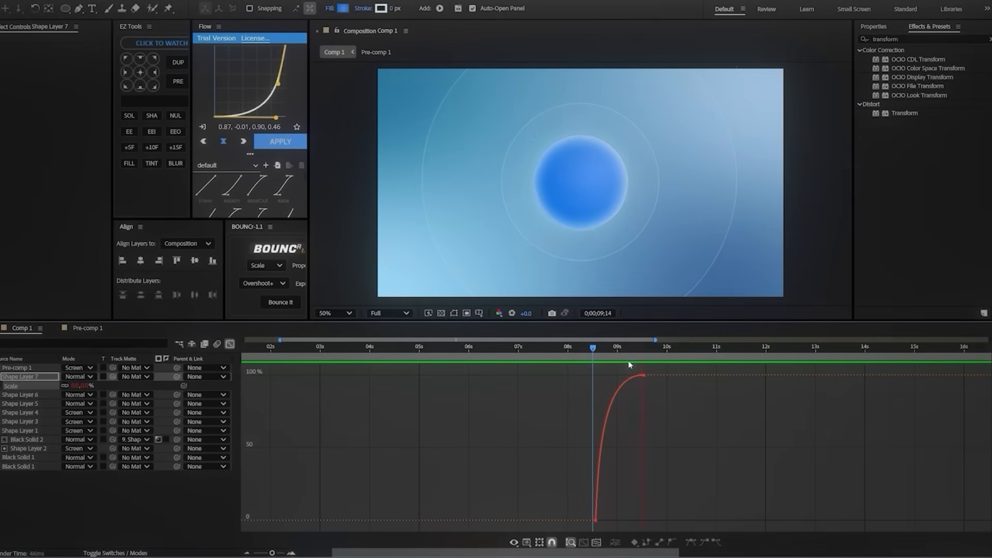
# Step: Add an overshoot scale keyframe of about 106% at 0;00;09;03 and adjust its handles into a smooth arc
pyautogui.click(629, 383)
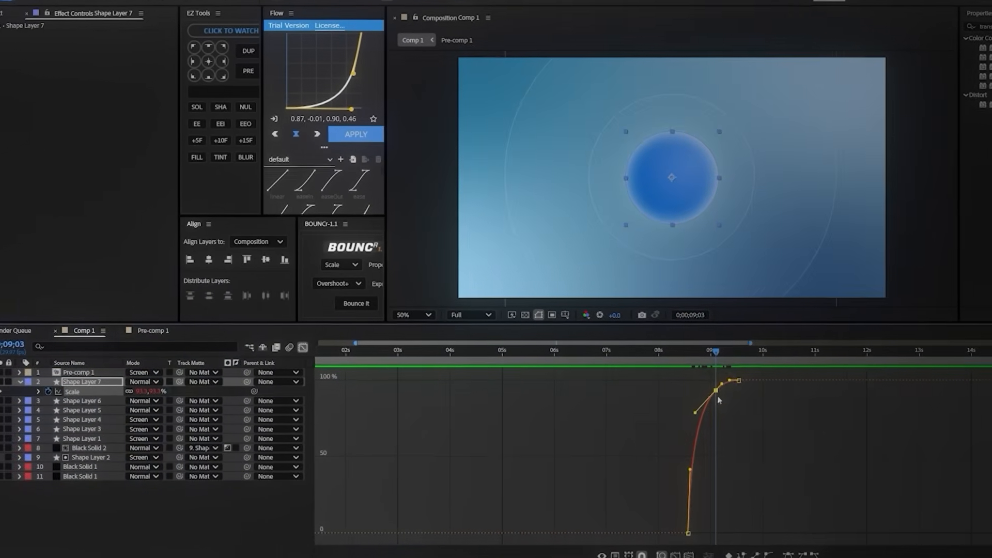
pyautogui.moveTo(716, 391); pyautogui.dragTo(717, 370)
pyautogui.click(754, 410)
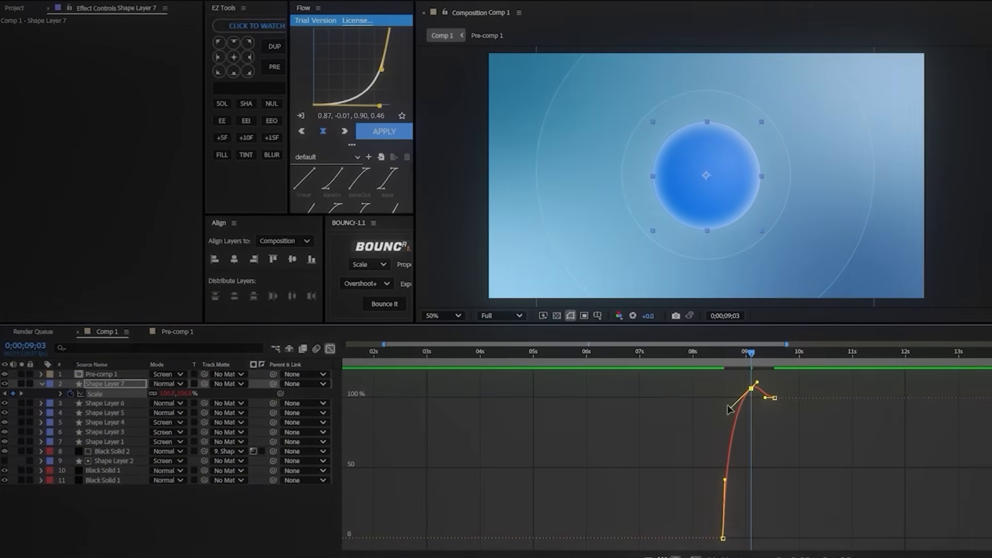
pyautogui.moveTo(755, 382)
pyautogui.mouseDown()
pyautogui.moveTo(764, 387)
pyautogui.moveTo(755, 395)
pyautogui.mouseUp()
pyautogui.click(757, 399)
pyautogui.click(720, 385)
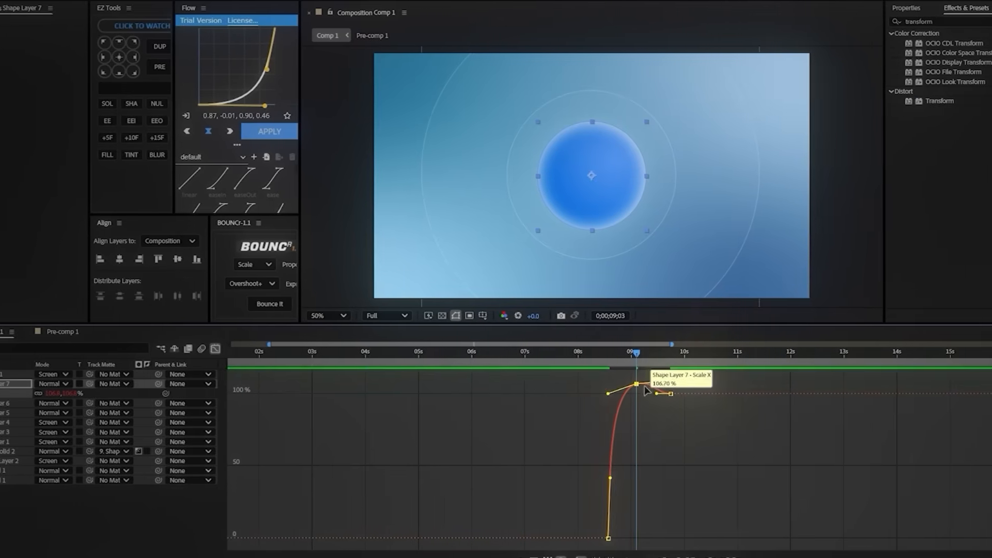
pyautogui.moveTo(640, 382); pyautogui.dragTo(575, 358)
pyautogui.click(653, 405)
# Step: Preview the circle's growth and move the final scale keyframe to about 0;00;10;03 for a slower settle
pyautogui.press('space')
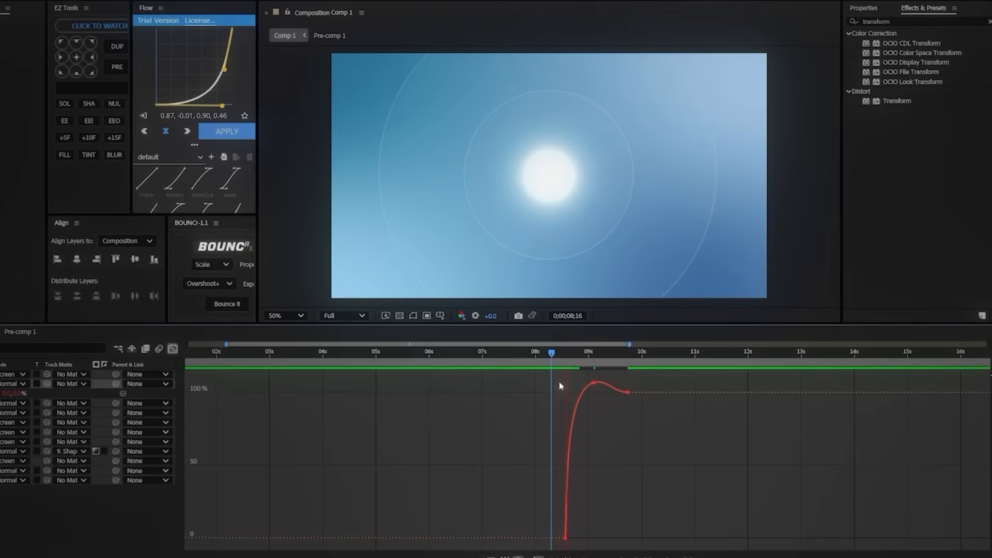
pyautogui.press('space')
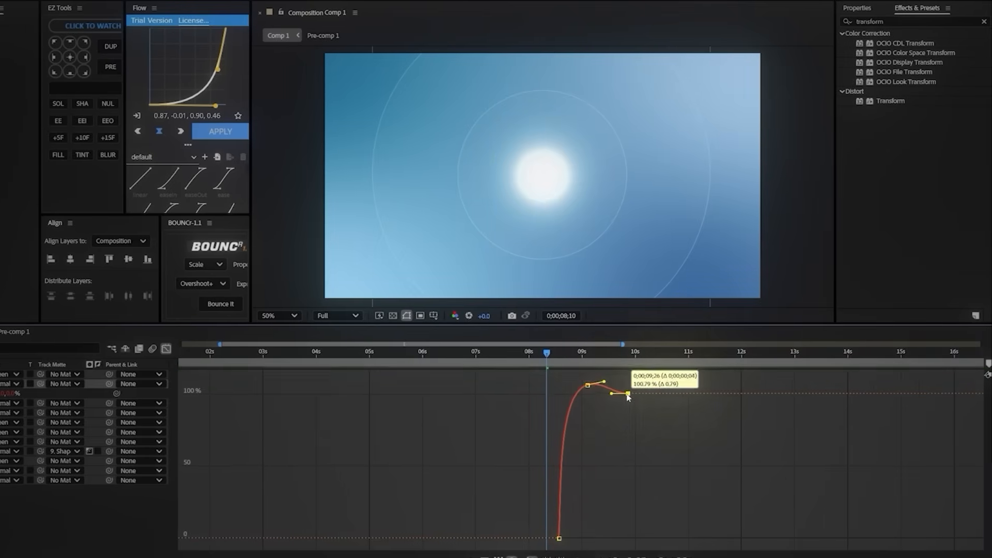
pyautogui.click(623, 382)
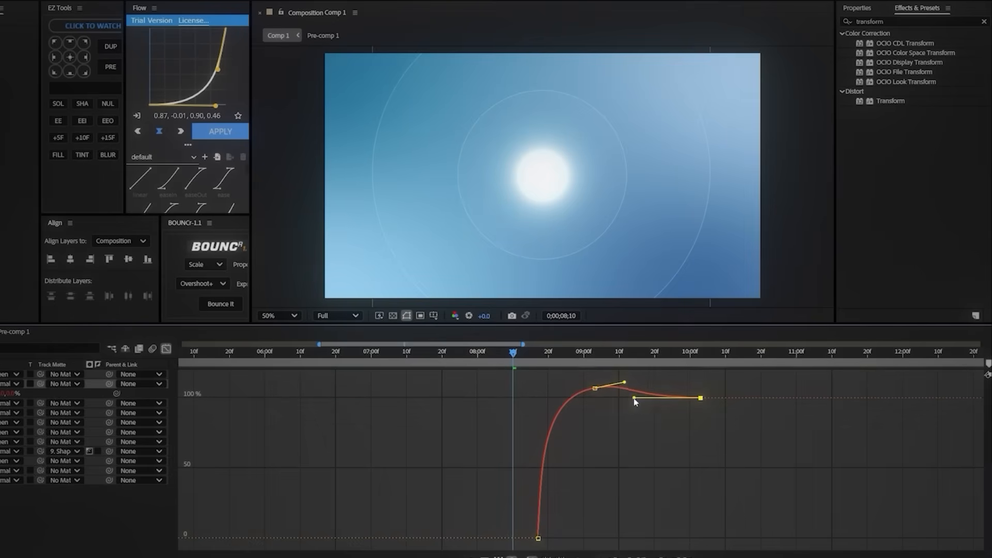
# Step: Shift Shape Layer 7 to start at about 0;00;07;07 and play back the sequence from just before six seconds
pyautogui.press('space')
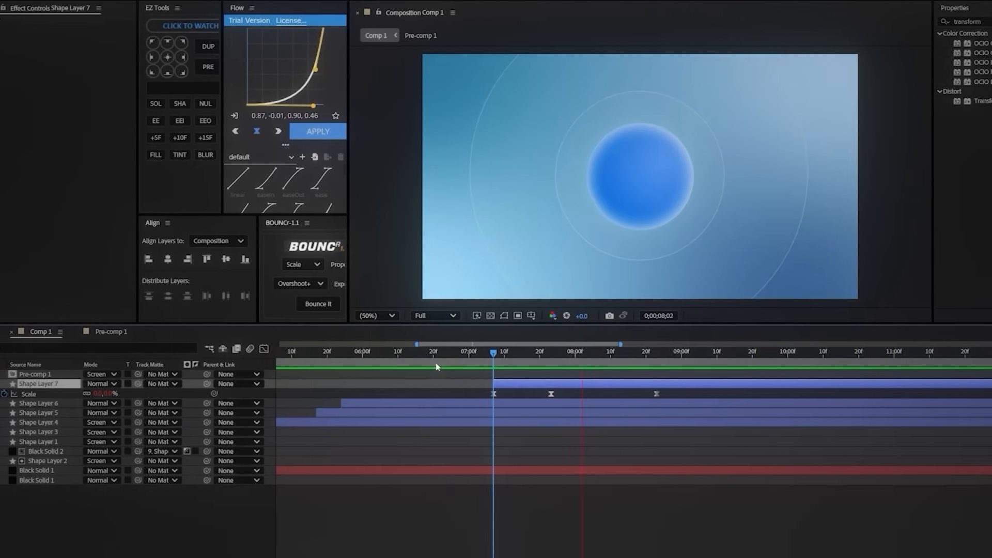
pyautogui.click(349, 352)
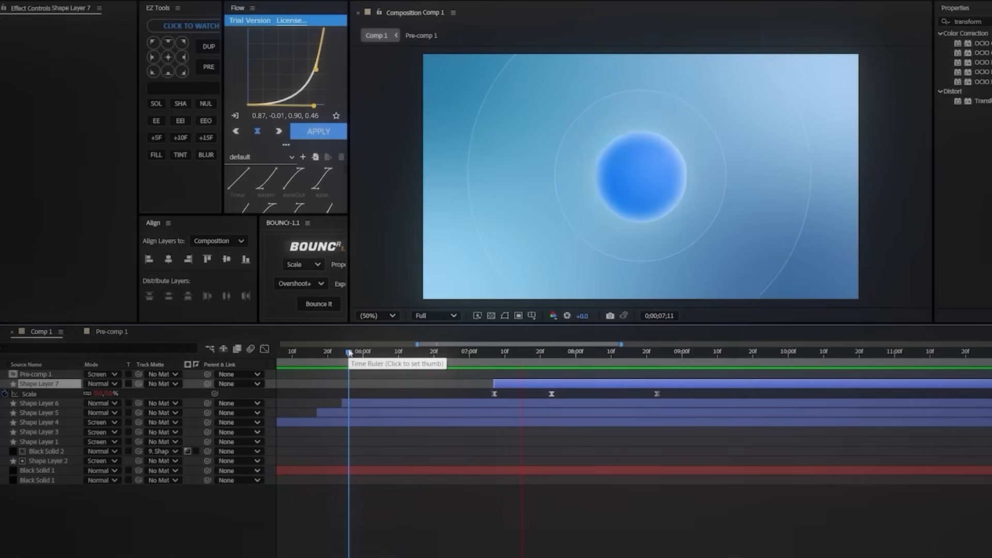
pyautogui.press('space')
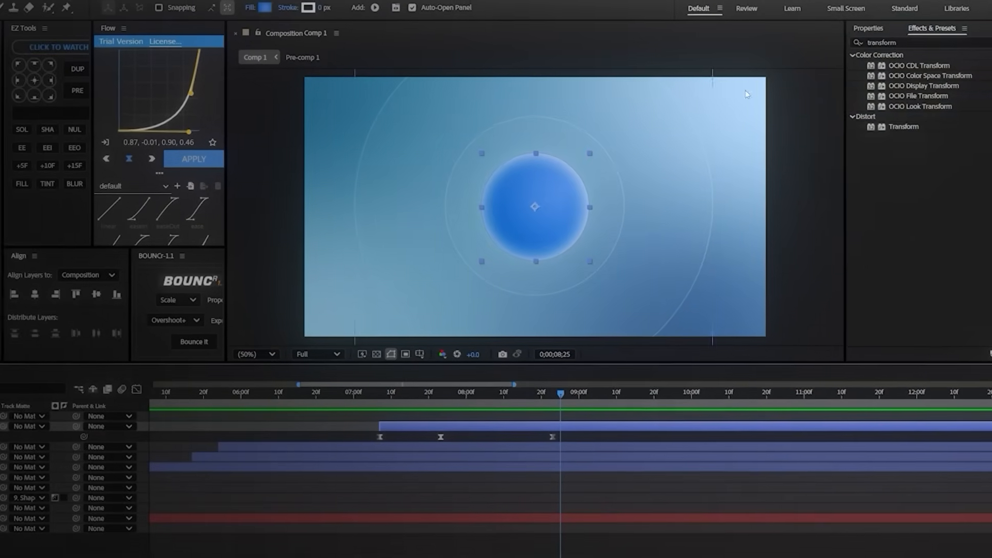
# Step: Apply the Transform effect to Shape Layer 7 and set its scale to 45
pyautogui.doubleClick(930, 118)
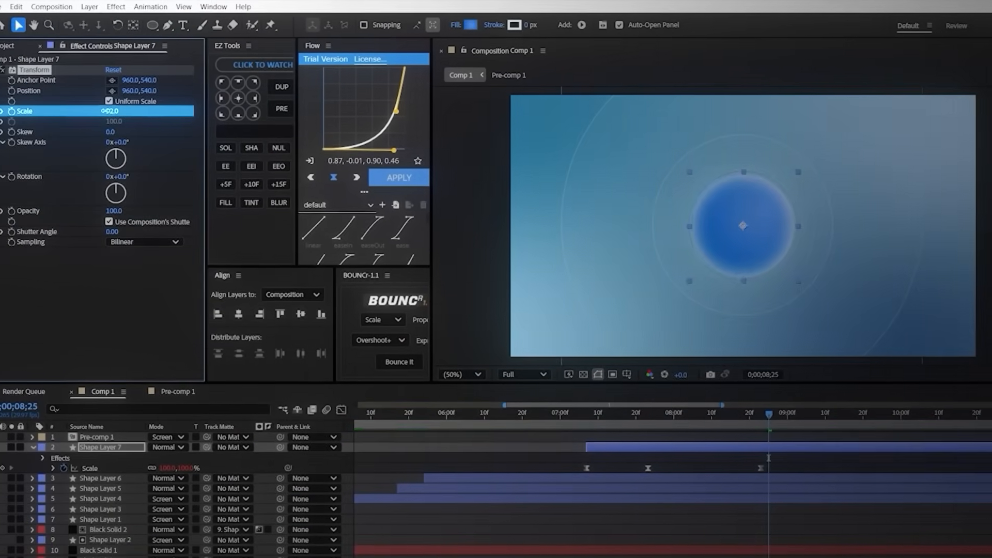
pyautogui.moveTo(103, 111); pyautogui.dragTo(89, 111)
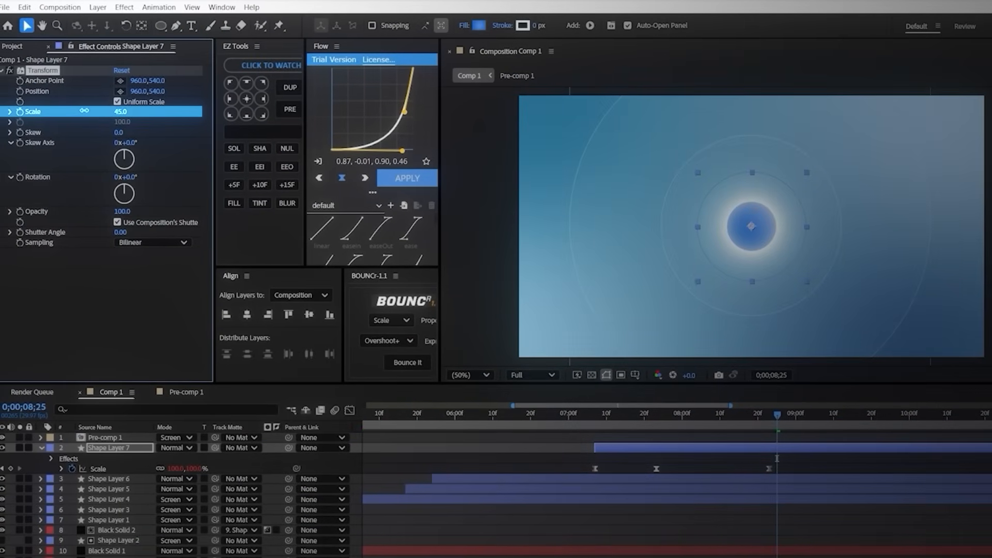
# Step: Reveal Shape Layer 7's Position property and try changing the circle's position
pyautogui.press('p')
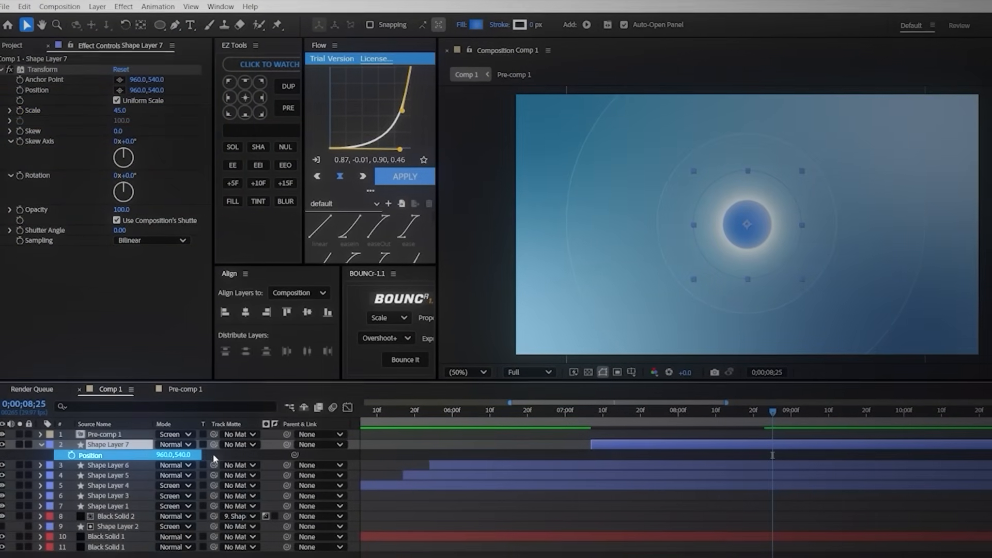
pyautogui.moveTo(166, 457); pyautogui.dragTo(521, 468)
pyautogui.moveTo(749, 395); pyautogui.dragTo(573, 396)
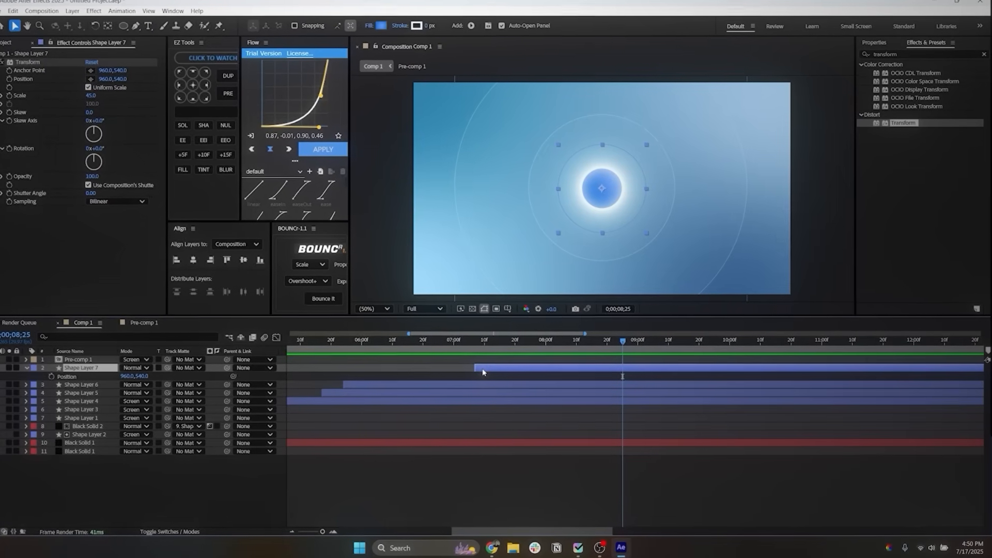
# Step: Duplicate Shape Layer 7 five times
pyautogui.hotkey('ctrl', 'd')
pyautogui.hotkey('ctrl', 'd')
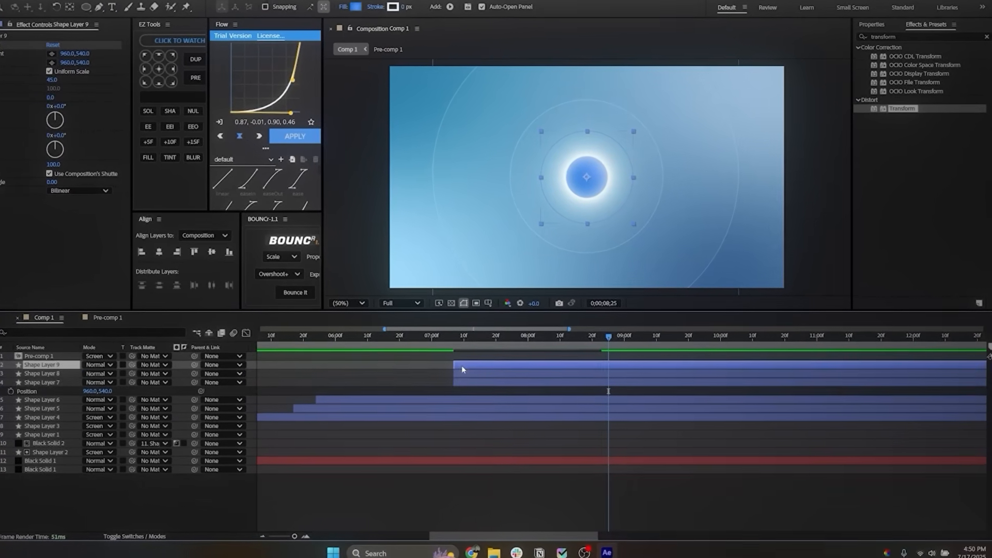
pyautogui.hotkey('ctrl', 'd')
pyautogui.hotkey('ctrl', 'd')
pyautogui.hotkey('ctrl', 'd')
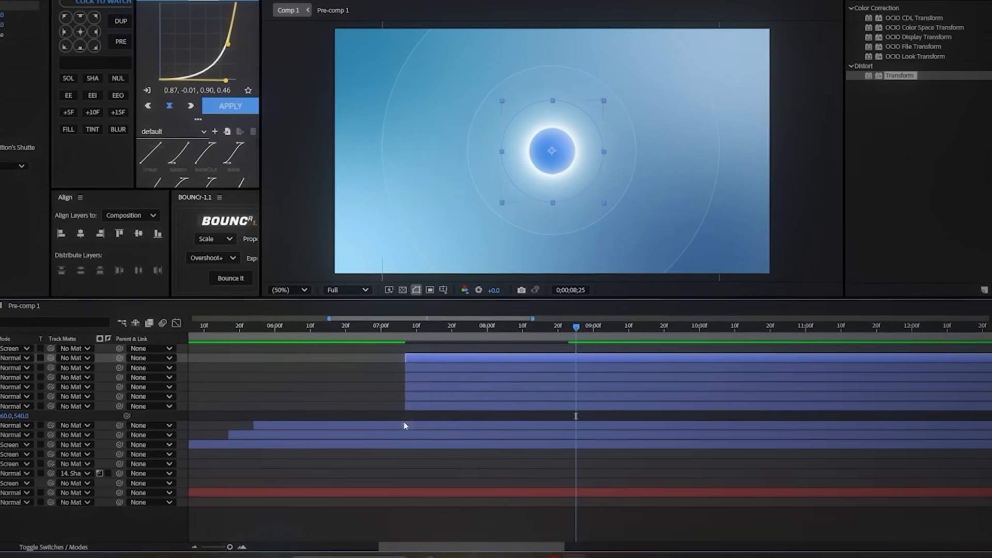
# Step: Duplicate the whole set of six circle layers twice more, review the stacked layers and deselect them
pyautogui.keyDown('shift'); pyautogui.click(417, 408); pyautogui.keyUp('shift')
pyautogui.hotkey('ctrl', 'd')
pyautogui.hotkey('ctrl', 'd')
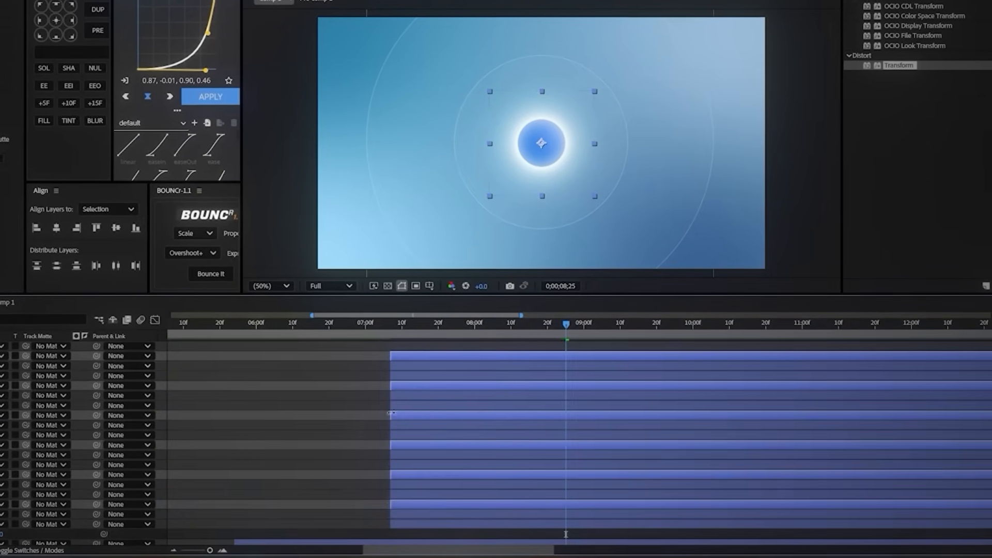
pyautogui.click(359, 420)
pyautogui.click(402, 355)
pyautogui.scroll(-2, 403, 463)
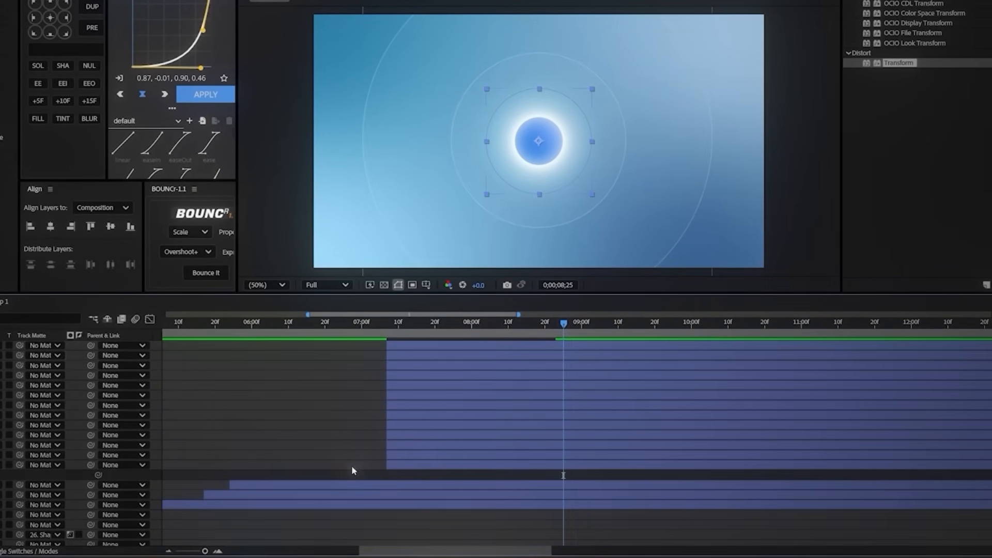
pyautogui.click(359, 479)
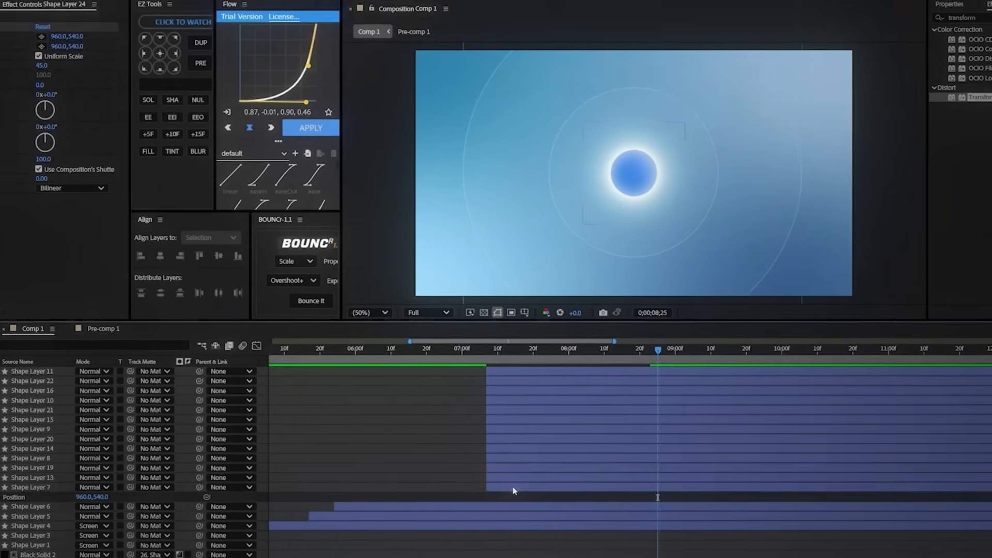
# Step: Hide all the duplicated circle layers and leave only Shape Layer 7 visible and selected
pyautogui.click(514, 489)
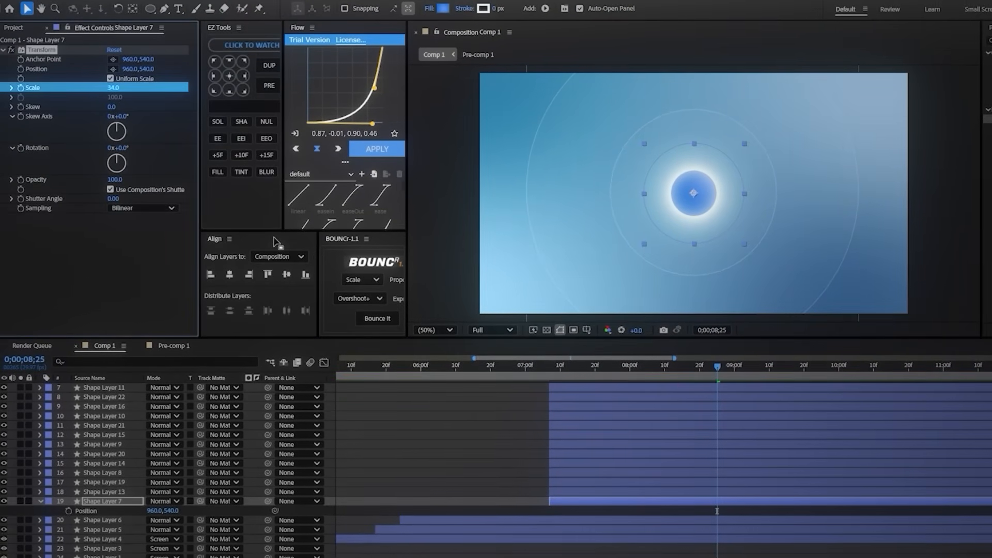
pyautogui.scroll(3, 606, 494)
pyautogui.keyDown('shift'); pyautogui.click(570, 396); pyautogui.keyUp('shift')
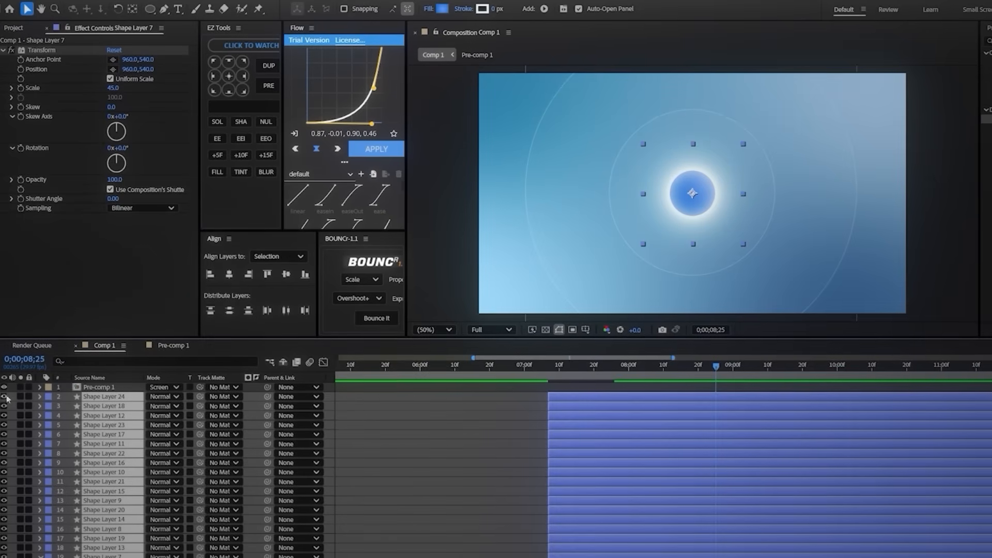
pyautogui.scroll(-2, 427, 419)
pyautogui.click(512, 504)
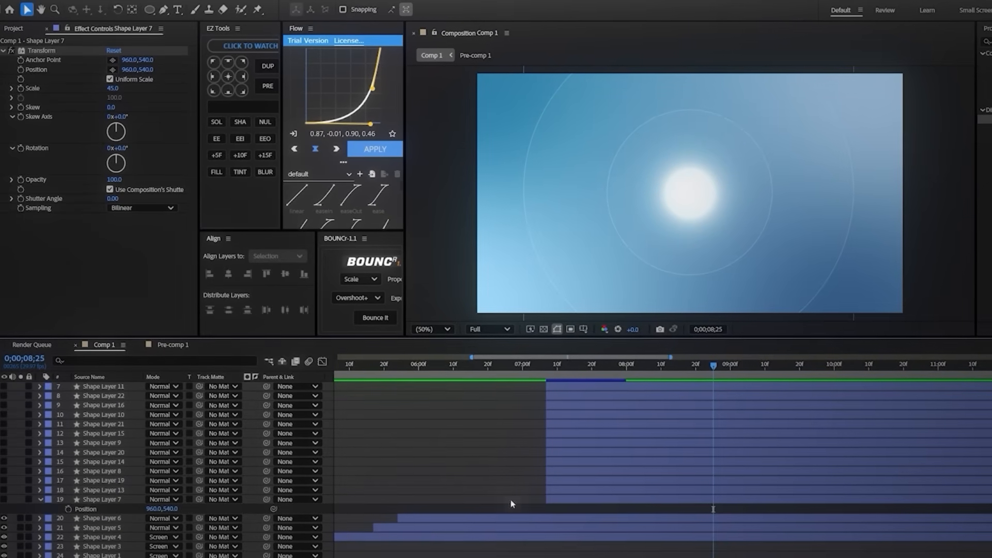
pyautogui.click(93, 500)
pyautogui.click(4, 498)
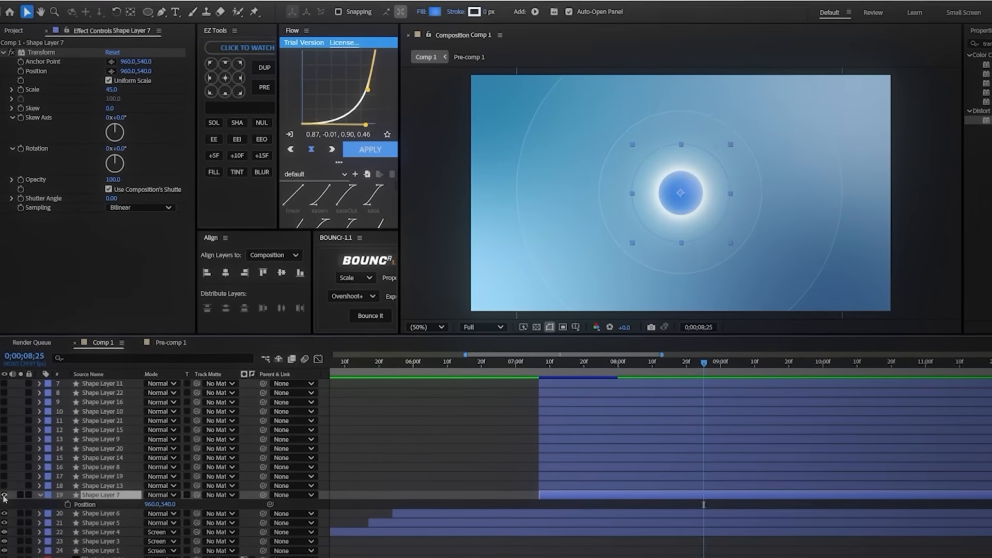
# Step: Shrink Shape Layer 7's circle to scale 32 with its Transform effect and set its position to 303, -140
pyautogui.moveTo(111, 90); pyautogui.dragTo(105, 92)
pyautogui.moveTo(147, 495); pyautogui.dragTo(1, 481)
pyautogui.click(507, 464)
pyautogui.click(98, 470)
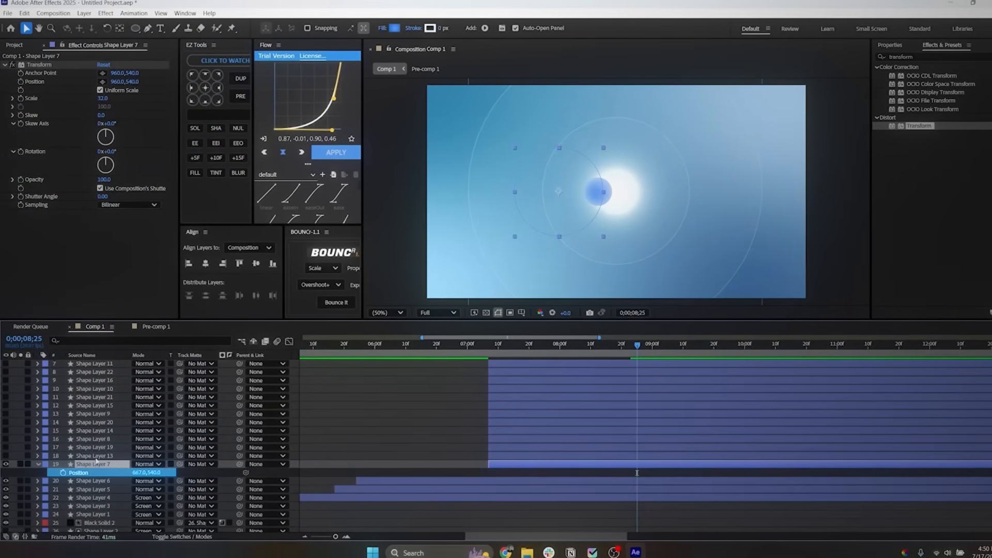
pyautogui.moveTo(140, 473); pyautogui.dragTo(16, 473)
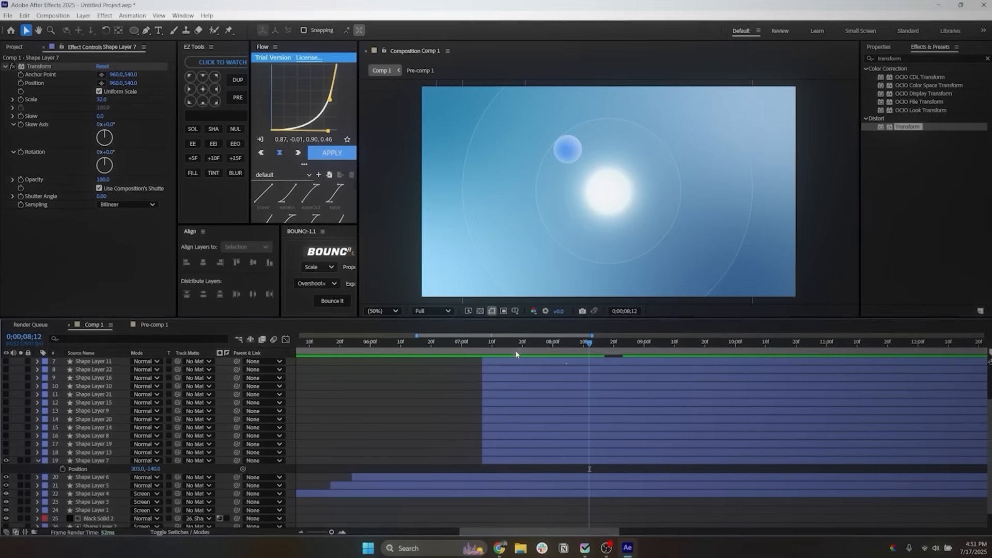
# Step: Recolor both stops of Shape Layer 7's radial gradient fill to a pale blue
pyautogui.click(518, 460)
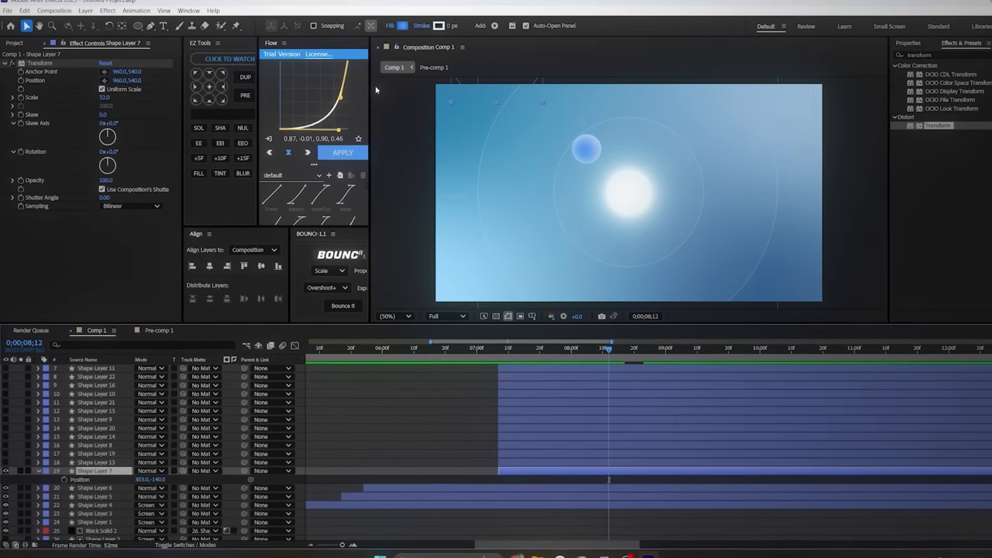
pyautogui.click(397, 28)
pyautogui.moveTo(414, 151); pyautogui.dragTo(276, 136)
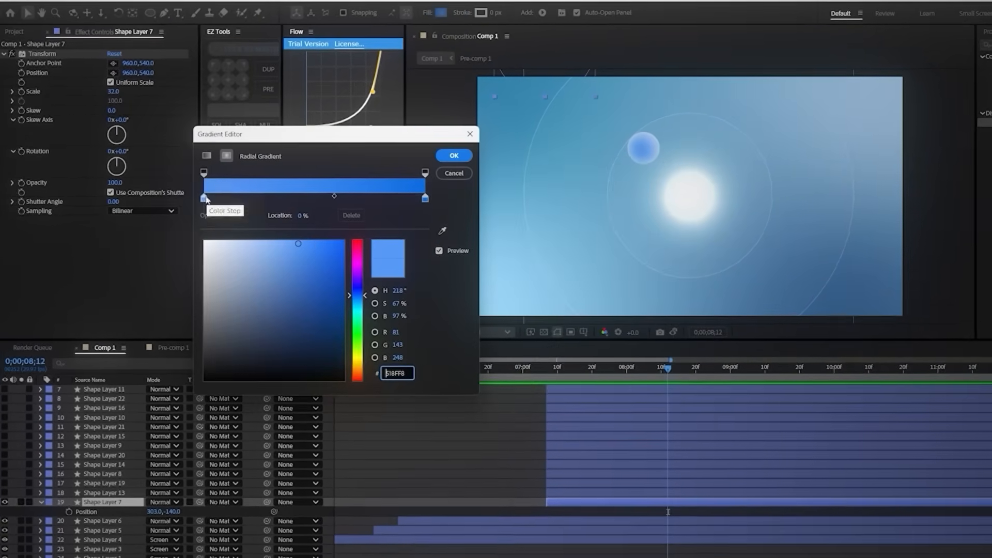
pyautogui.click(202, 198)
pyautogui.moveTo(294, 241); pyautogui.dragTo(263, 241)
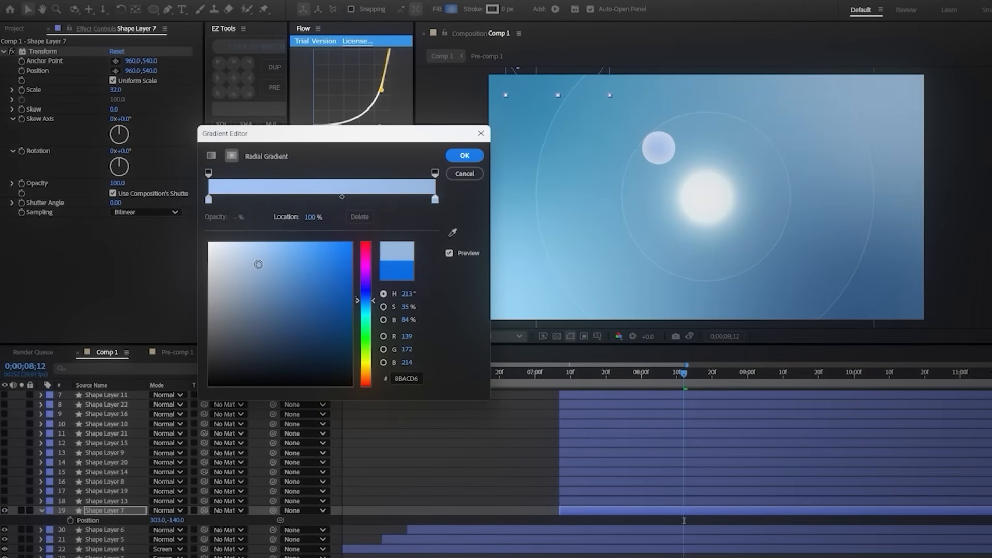
pyautogui.click(462, 155)
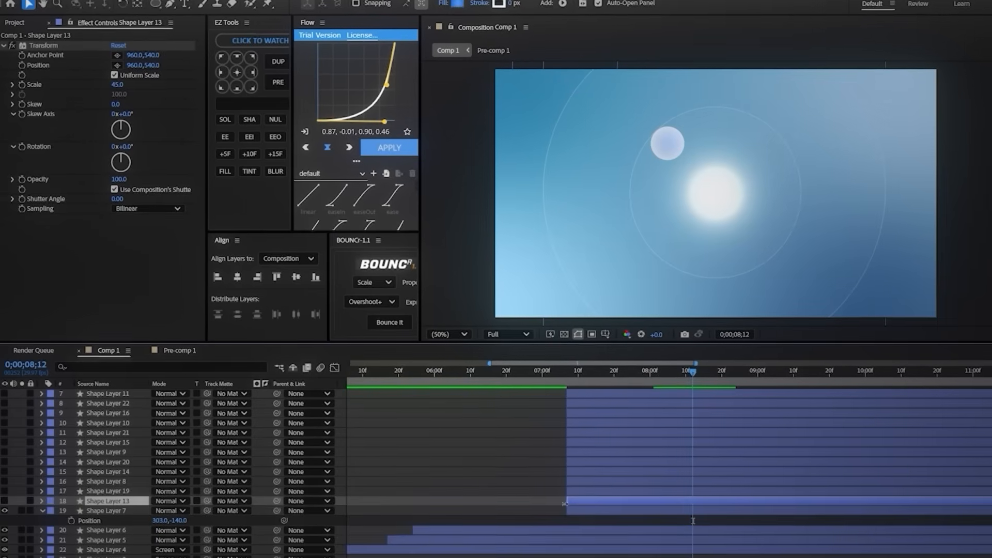
# Step: Show Shape Layer 13, set its Transform effect scale to 22 and its position to -320, 1099
pyautogui.click(106, 502)
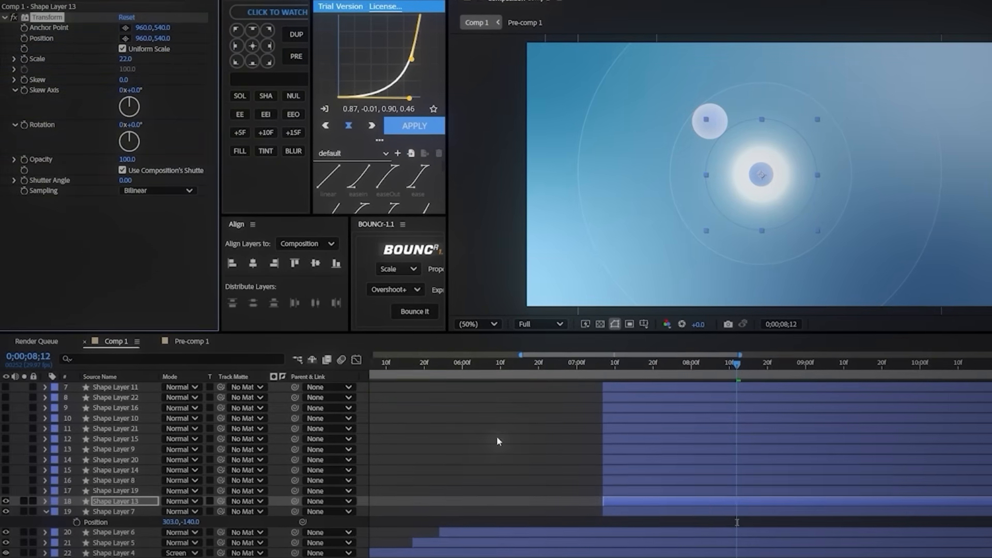
pyautogui.press('p')
pyautogui.moveTo(190, 512); pyautogui.dragTo(97, 507)
# Step: Recolor both stops of Shape Layer 13's radial gradient fill to mint green and collapse the layer properties
pyautogui.click(430, 2)
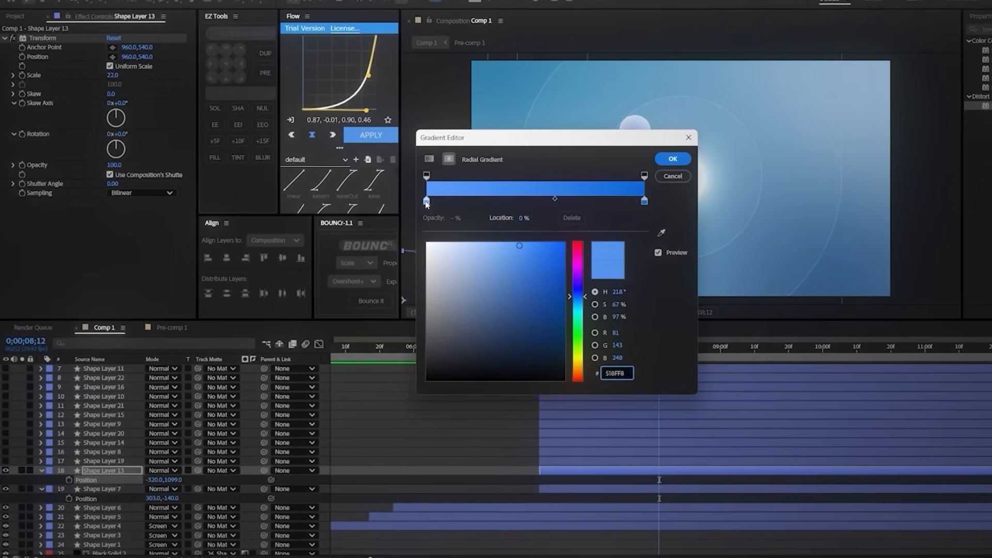
pyautogui.moveTo(572, 304)
pyautogui.mouseDown()
pyautogui.moveTo(572, 321)
pyautogui.moveTo(573, 310)
pyautogui.mouseUp()
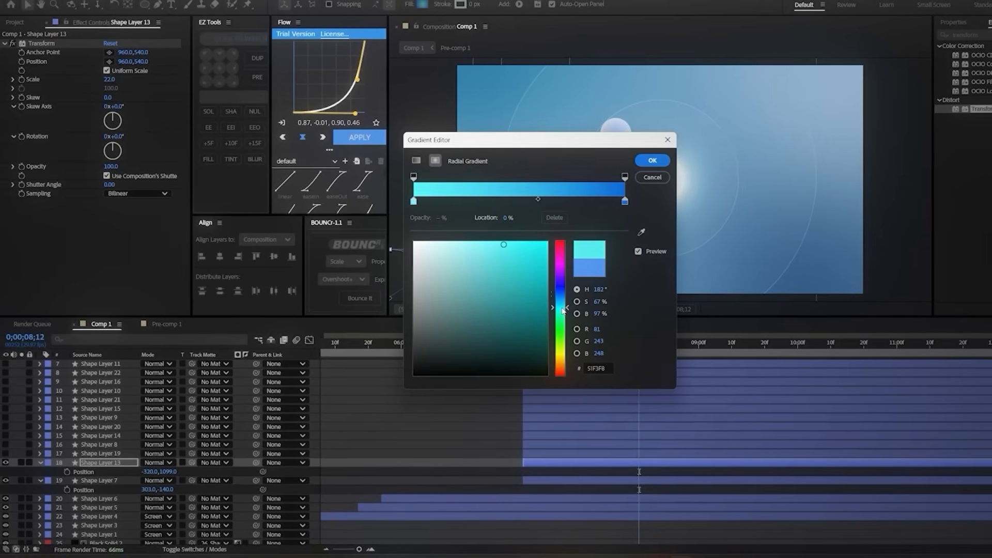
pyautogui.moveTo(534, 138); pyautogui.dragTo(233, 105)
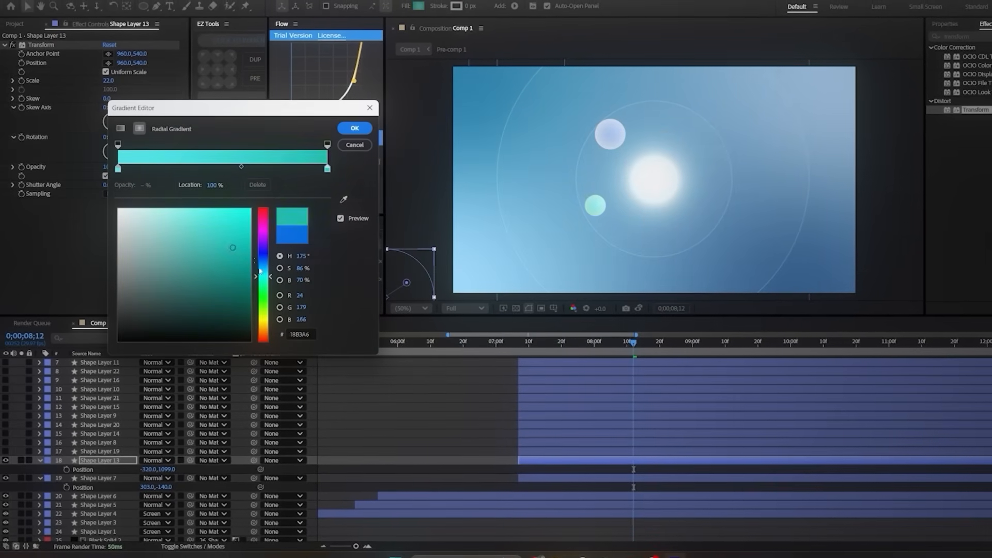
pyautogui.press('Return')
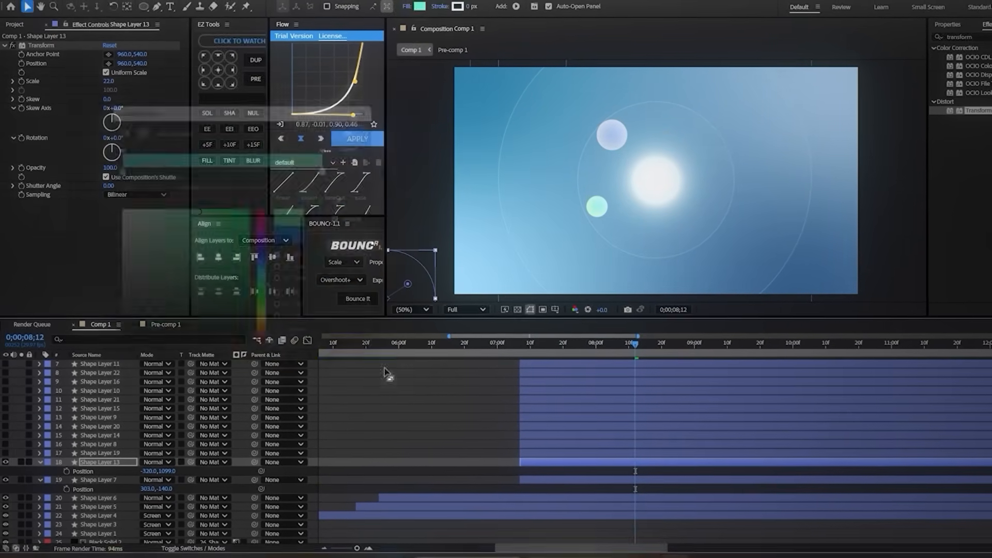
pyautogui.click(388, 375)
pyautogui.press('u')
# Step: Show Shape Layer 19, set its Transform effect scale to 23 and its position to 2050, -590
pyautogui.click(6, 451)
pyautogui.click(99, 452)
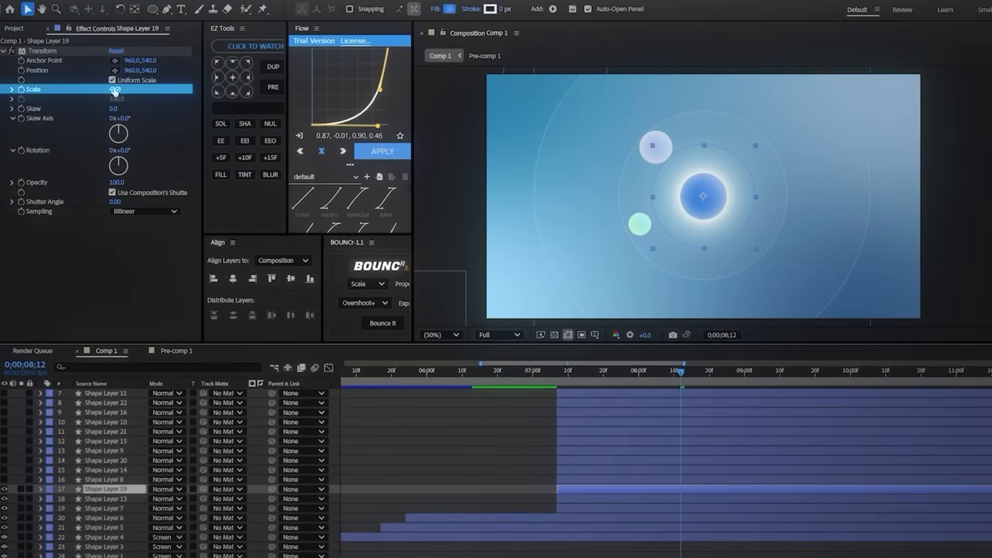
pyautogui.moveTo(114, 90); pyautogui.dragTo(105, 92)
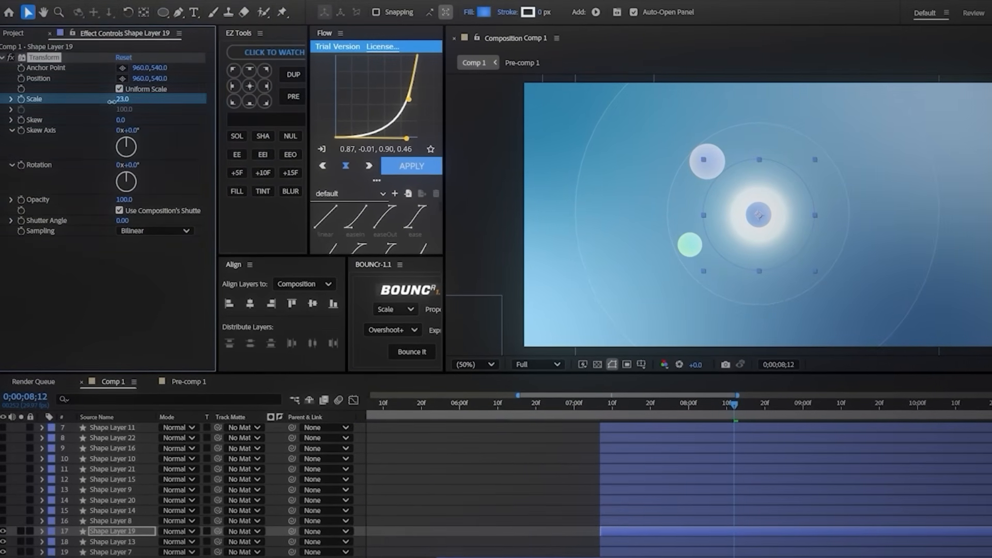
pyautogui.press('p')
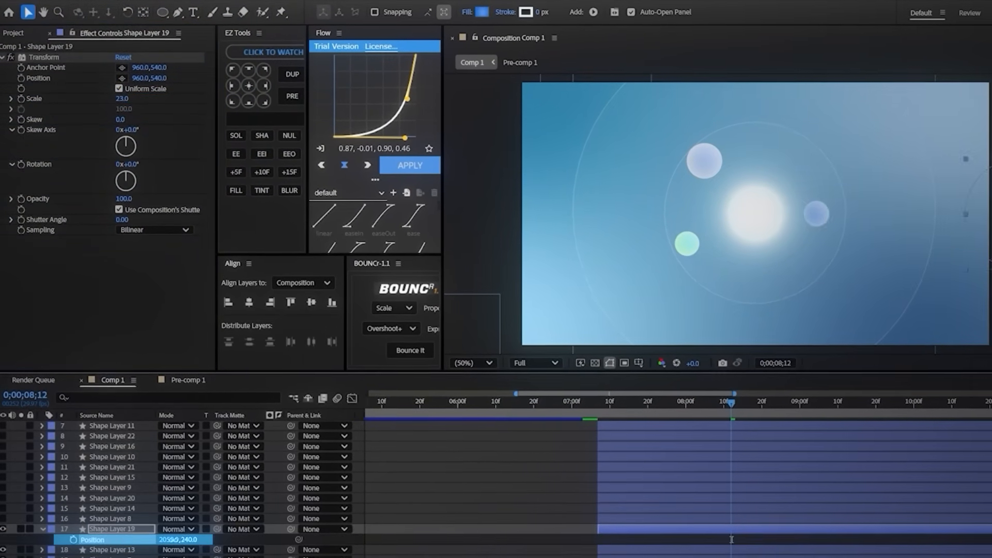
pyautogui.moveTo(174, 540); pyautogui.dragTo(129, 540)
pyautogui.click(640, 528)
# Step: Show Shape Layer 8, set its Transform effect scale to 21 and its position to 1740, 2119
pyautogui.click(642, 520)
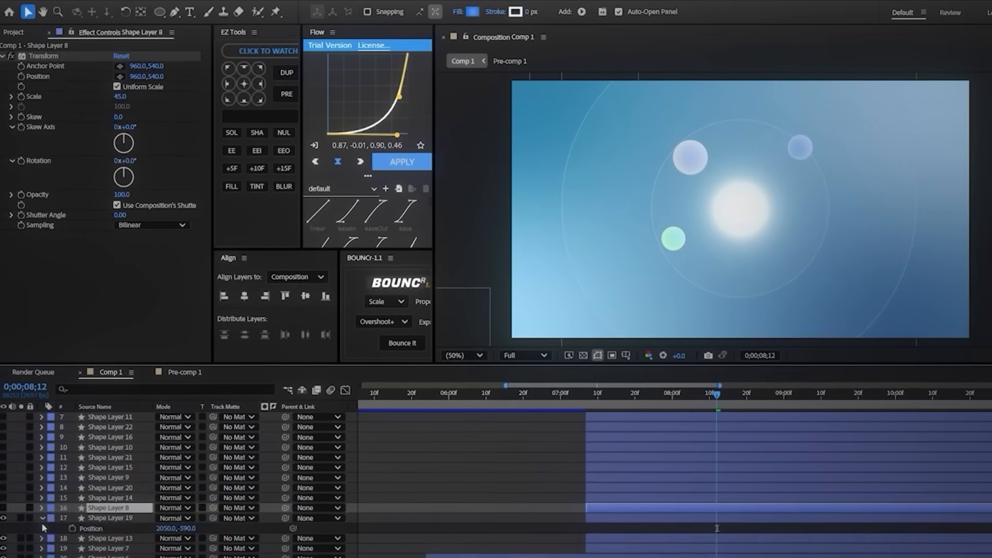
pyautogui.click(42, 518)
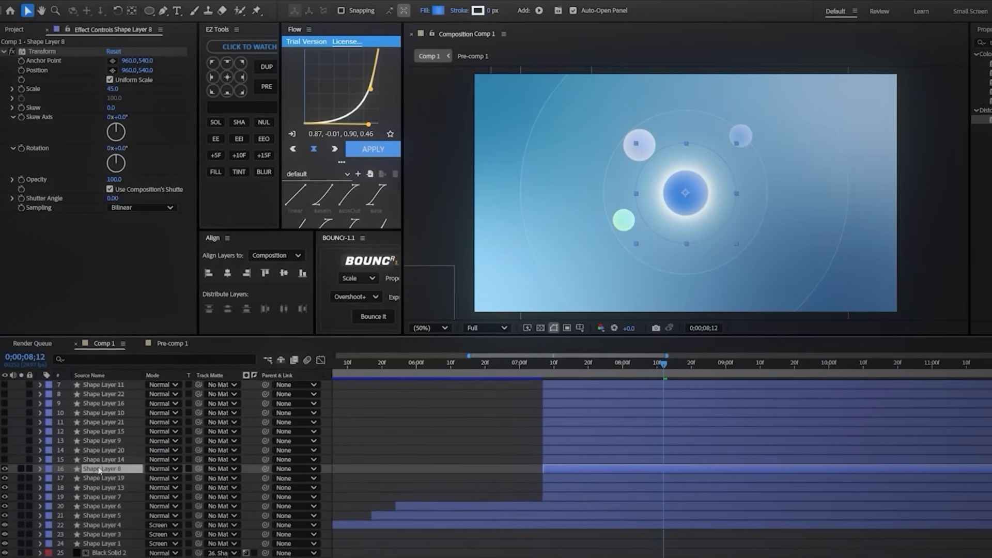
pyautogui.click(101, 89)
pyautogui.moveTo(113, 90); pyautogui.dragTo(105, 90)
pyautogui.press('p')
pyautogui.moveTo(168, 459); pyautogui.dragTo(166, 457)
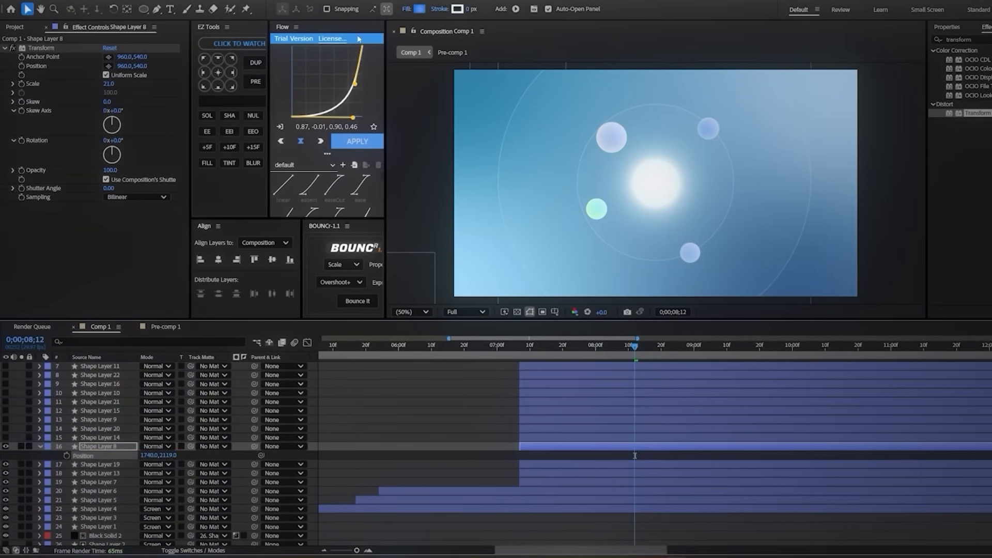
# Step: Darken the start stop of Shape Layer 8's radial gradient fill to deep blue 003795
pyautogui.click(420, 8)
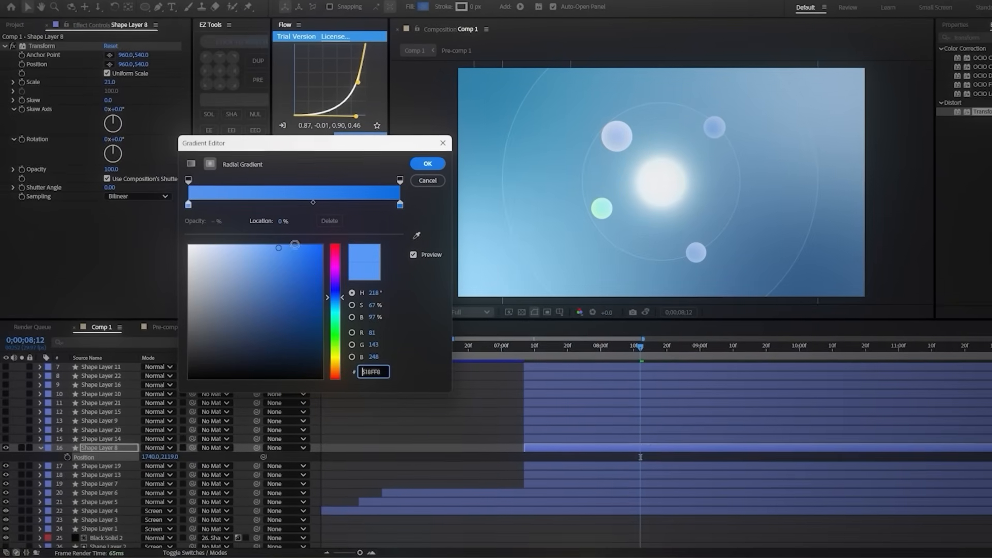
pyautogui.moveTo(295, 245)
pyautogui.mouseDown()
pyautogui.moveTo(362, 231)
pyautogui.moveTo(323, 311)
pyautogui.moveTo(324, 301)
pyautogui.mouseUp()
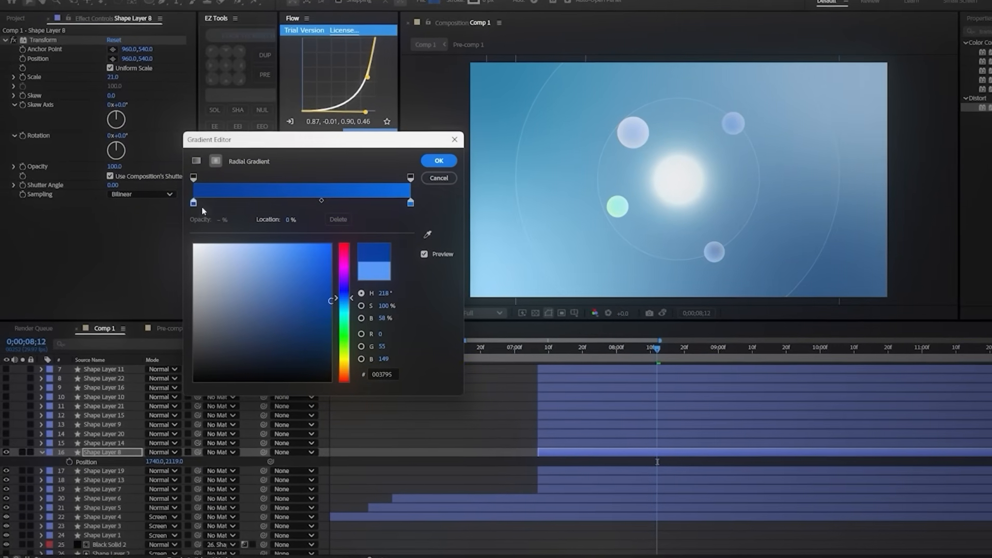
pyautogui.click(438, 161)
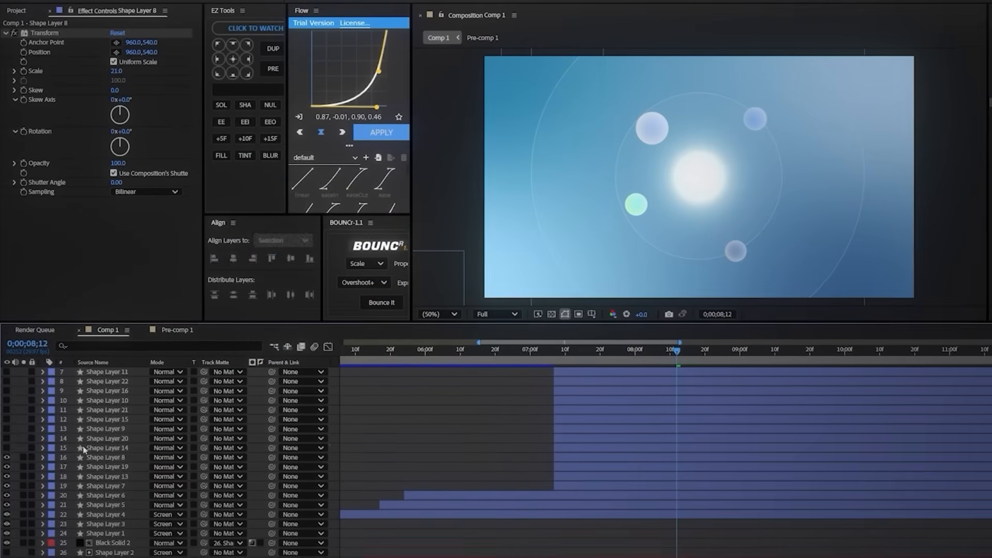
# Step: Show Shape Layer 14, recolor its gradient fill to a pale grey and set its position to 840, 1230
pyautogui.click(84, 449)
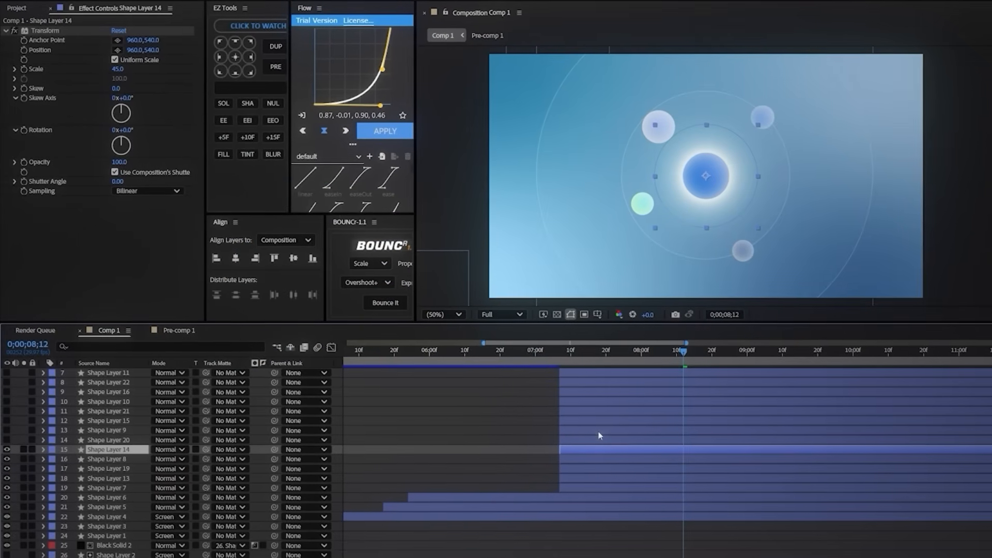
pyautogui.click(462, 0)
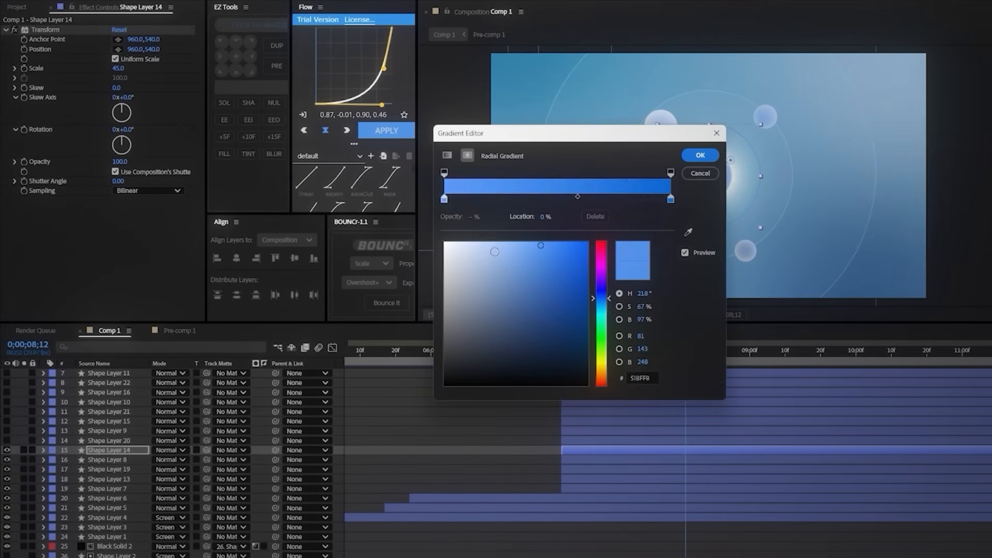
pyautogui.click(510, 263)
pyautogui.click(696, 157)
pyautogui.press('p')
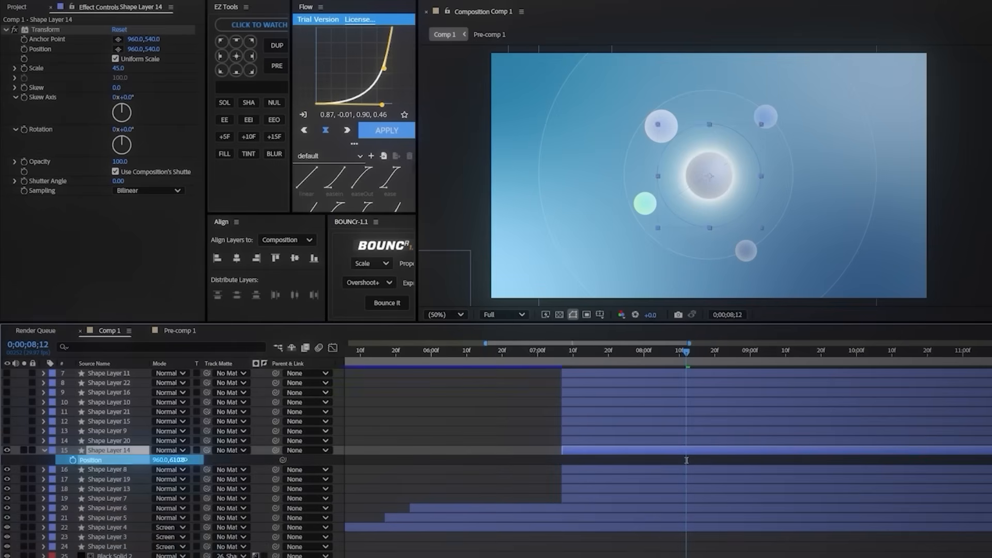
pyautogui.moveTo(181, 460); pyautogui.dragTo(224, 452)
pyautogui.click(506, 367)
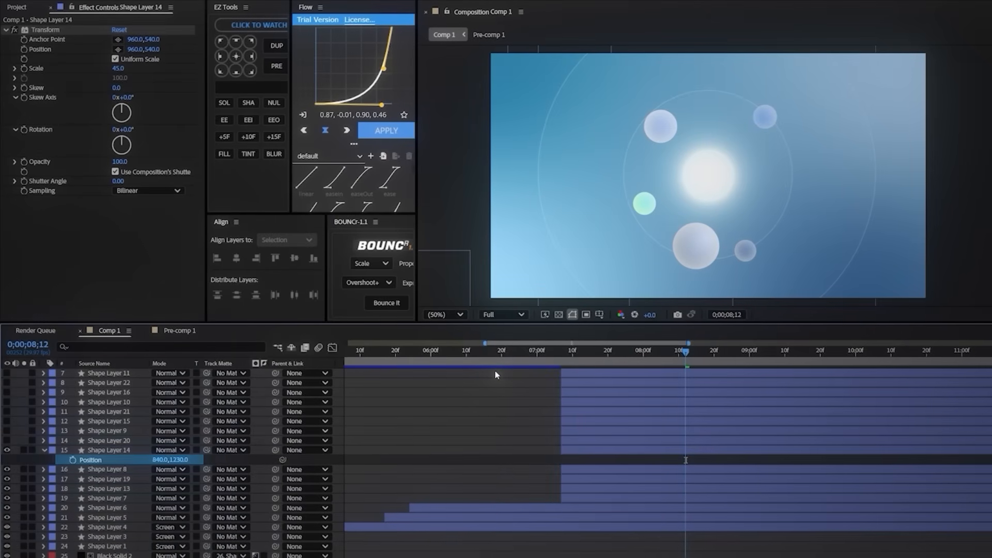
# Step: Show Shape Layer 20 and recolor its radial gradient fill from pale peach to orange
pyautogui.click(39, 444)
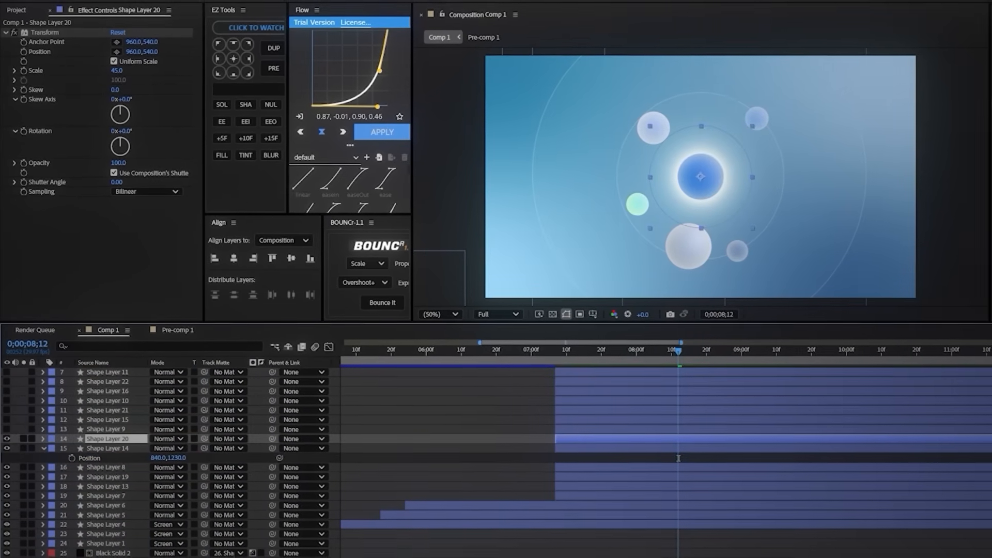
pyautogui.click(449, 1)
pyautogui.click(440, 201)
pyautogui.moveTo(491, 141); pyautogui.dragTo(269, 135)
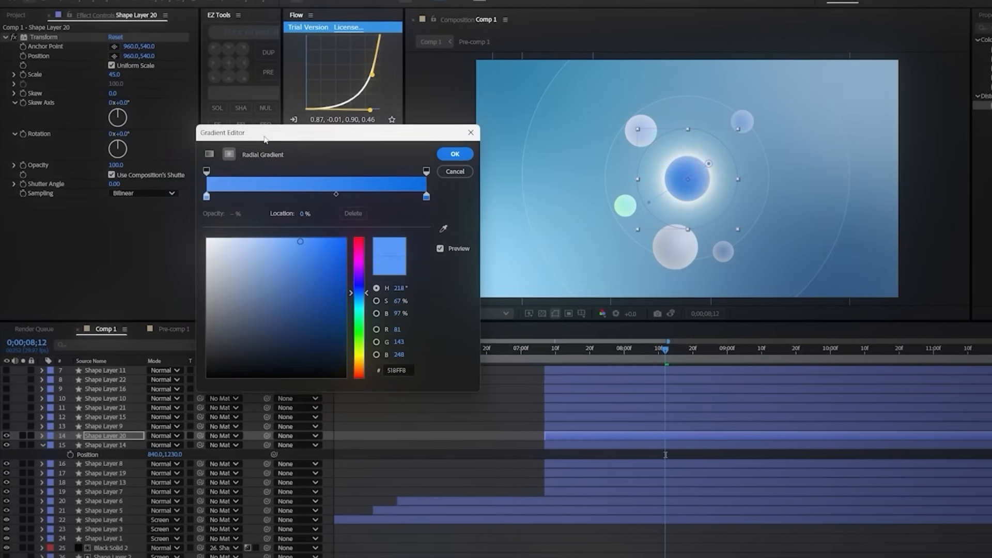
pyautogui.moveTo(358, 293); pyautogui.dragTo(359, 370)
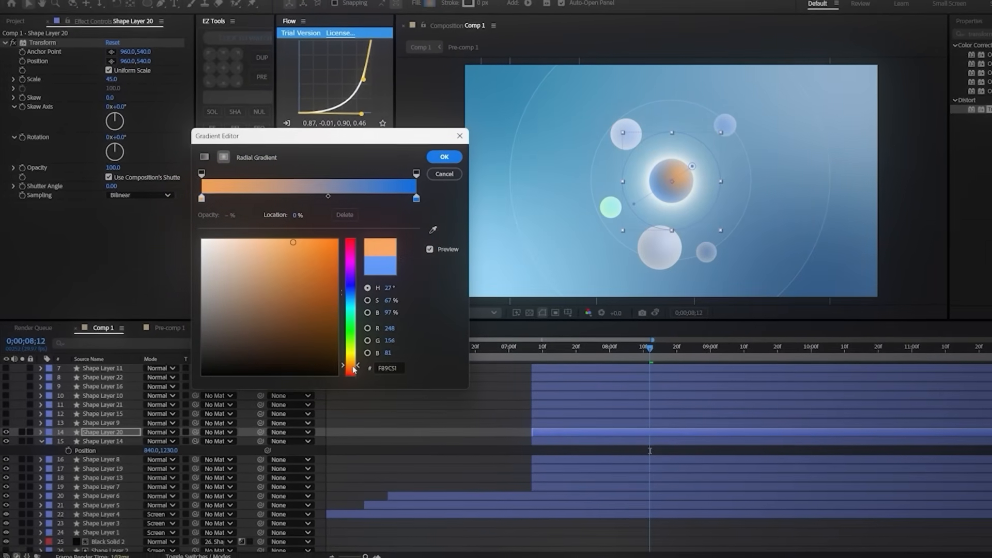
pyautogui.click(414, 199)
pyautogui.moveTo(342, 294); pyautogui.dragTo(340, 367)
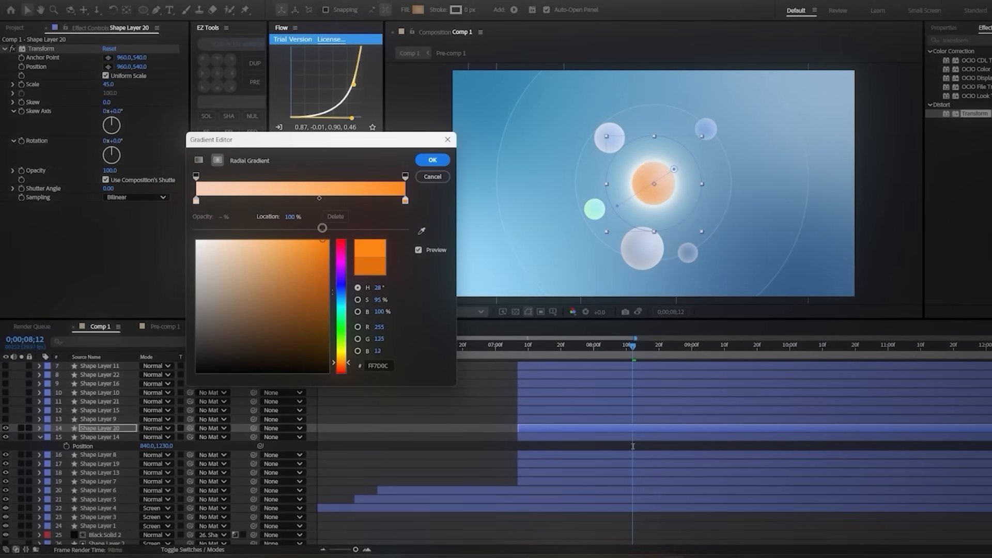
pyautogui.click(433, 160)
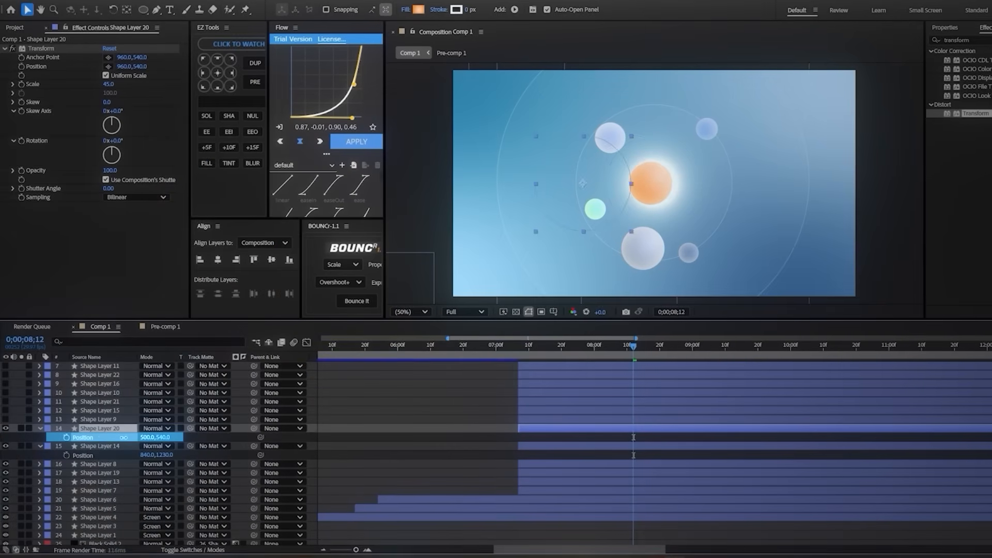
# Step: Enlarge Shape Layer 20's circle to scale 61 and set its position to -24, 540
pyautogui.moveTo(102, 438); pyautogui.dragTo(140, 436)
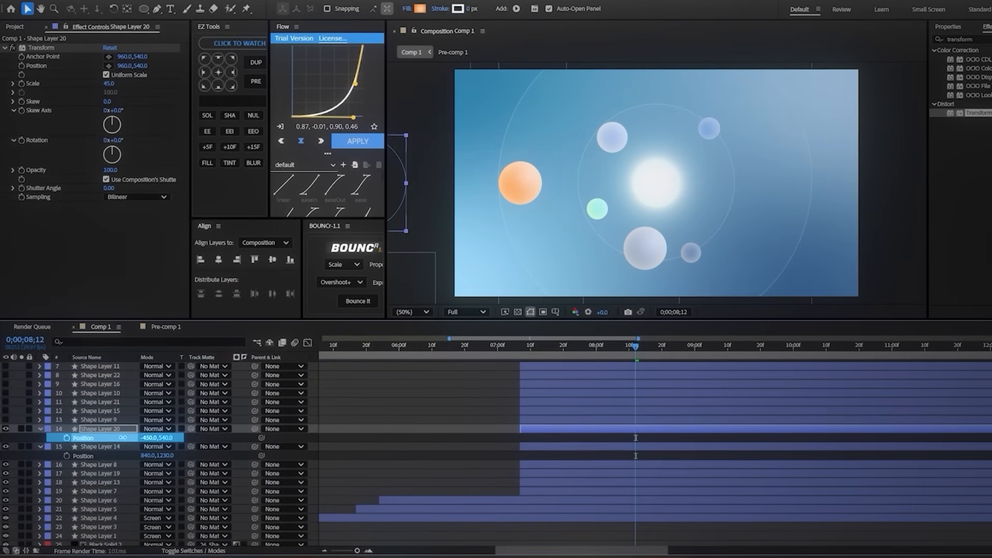
pyautogui.moveTo(111, 83)
pyautogui.mouseDown()
pyautogui.moveTo(130, 76)
pyautogui.moveTo(121, 81)
pyautogui.mouseUp()
pyautogui.moveTo(150, 439); pyautogui.dragTo(354, 449)
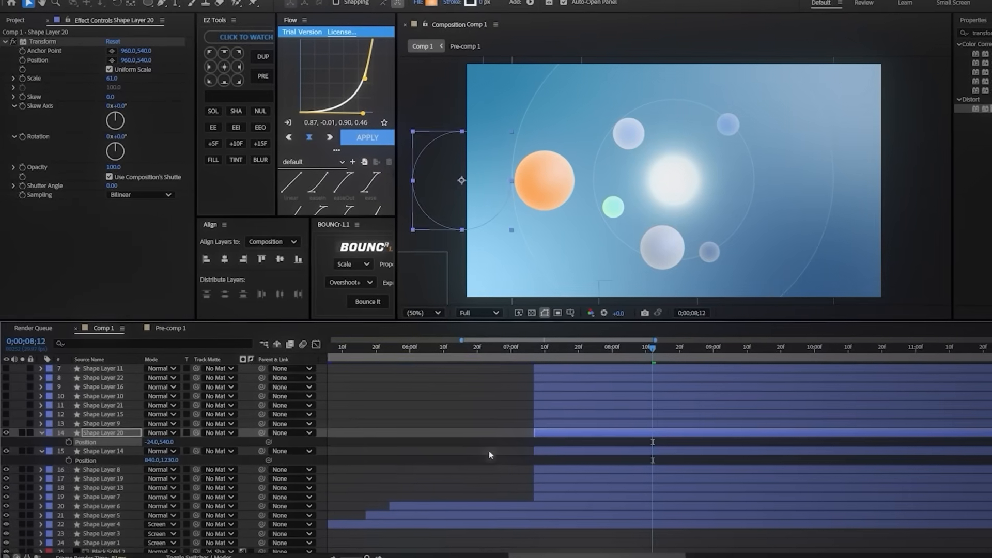
# Step: Show Shape Layer 9, recolor both stops of its radial gradient fill to soft orange and set its Transform effect scale to 54
pyautogui.click(537, 421)
pyautogui.click(6, 423)
pyautogui.click(438, 1)
pyautogui.moveTo(582, 361); pyautogui.dragTo(582, 372)
pyautogui.click(473, 242)
pyautogui.click(649, 201)
pyautogui.click(596, 374)
pyautogui.moveTo(543, 252); pyautogui.dragTo(525, 225)
pyautogui.click(691, 157)
pyautogui.moveTo(121, 71); pyautogui.dragTo(127, 72)
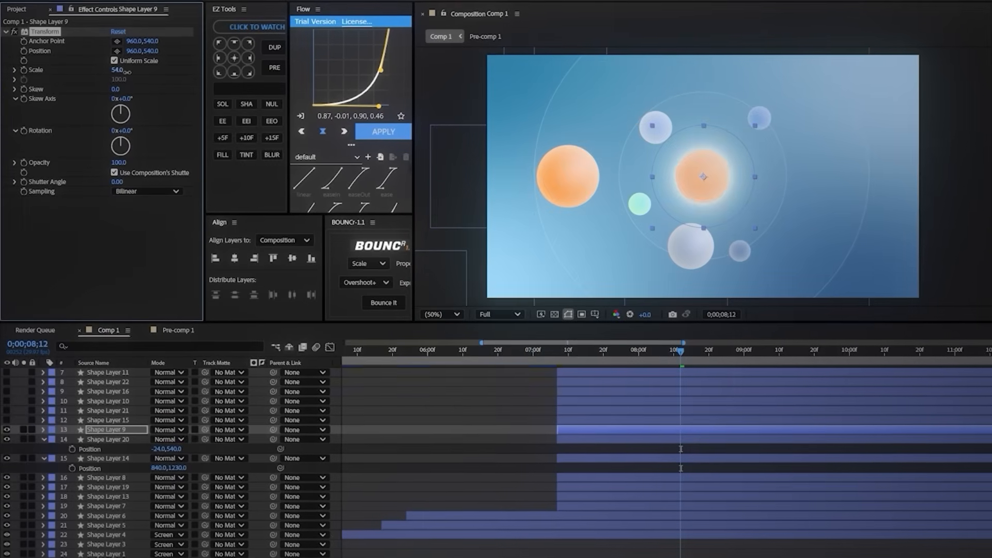
# Step: Reduce Shape Layer 9's Transform effect scale to 46 and set its position to 2060, 930
pyautogui.press('p')
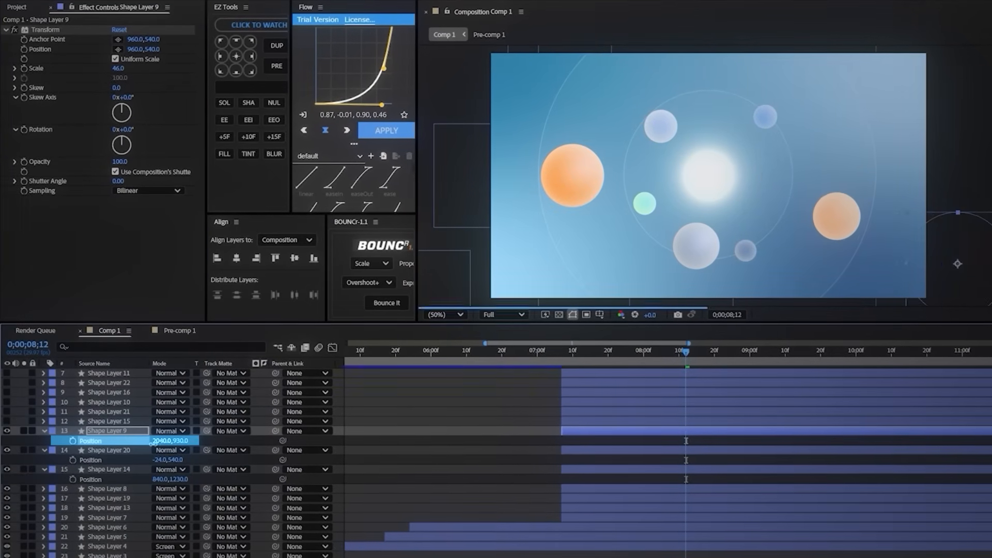
# Step: Show Shape Layer 15 and recolor its radial gradient fill to orange
pyautogui.click(441, 2)
pyautogui.moveTo(603, 365); pyautogui.dragTo(602, 377)
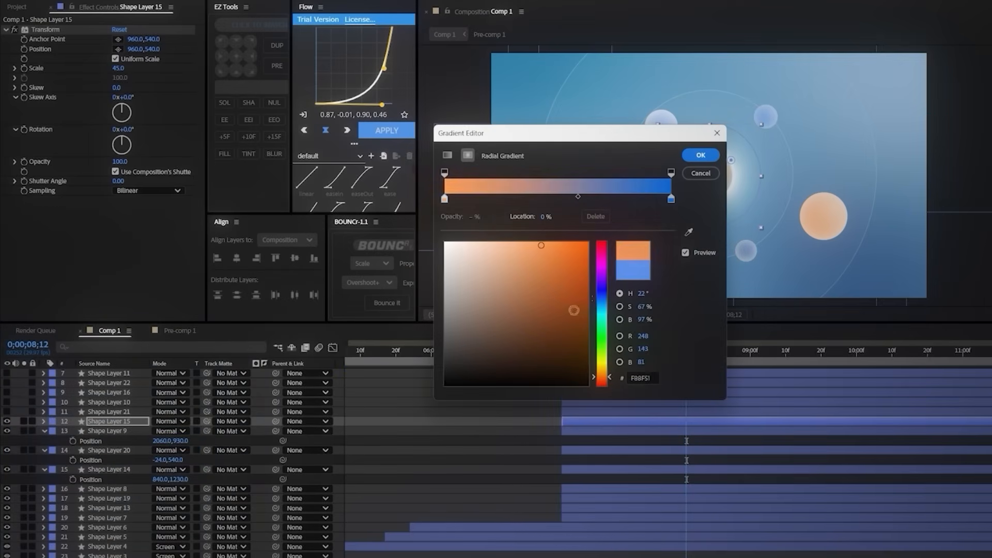
pyautogui.click(701, 155)
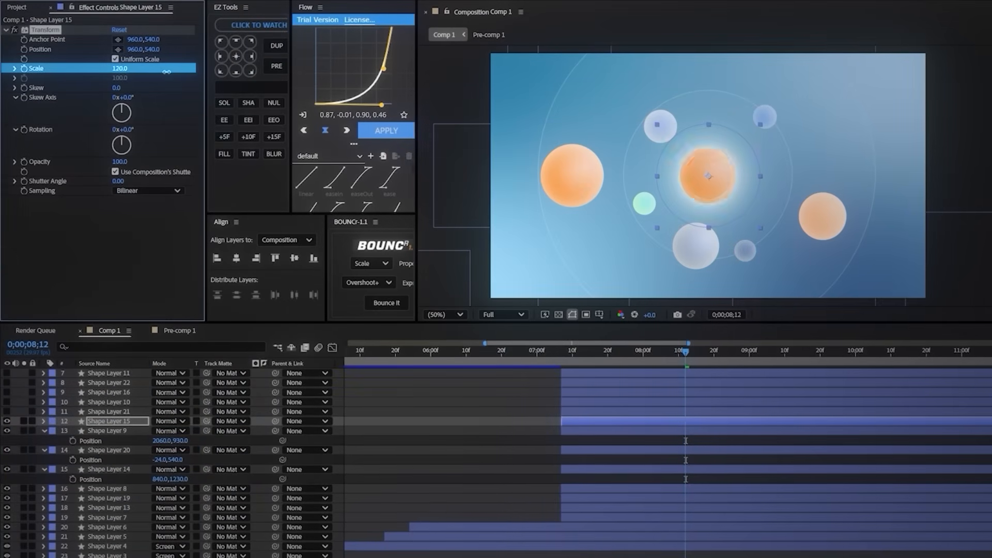
# Step: Enlarge Shape Layer 15's circle to scale 151 and set its position to 1350, 50
pyautogui.moveTo(166, 72); pyautogui.dragTo(193, 71)
pyautogui.press('p')
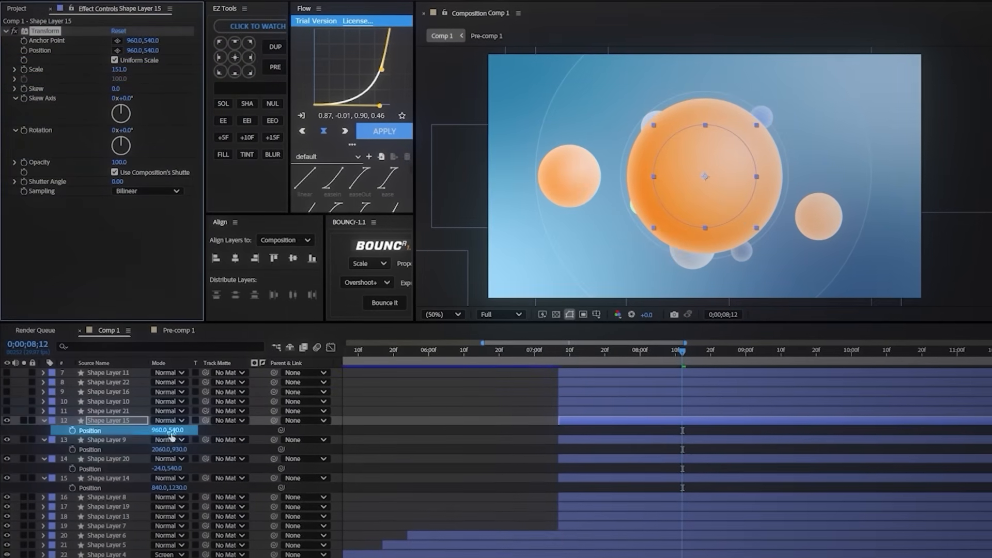
pyautogui.moveTo(178, 432)
pyautogui.mouseDown()
pyautogui.moveTo(154, 432)
pyautogui.moveTo(180, 429)
pyautogui.mouseUp()
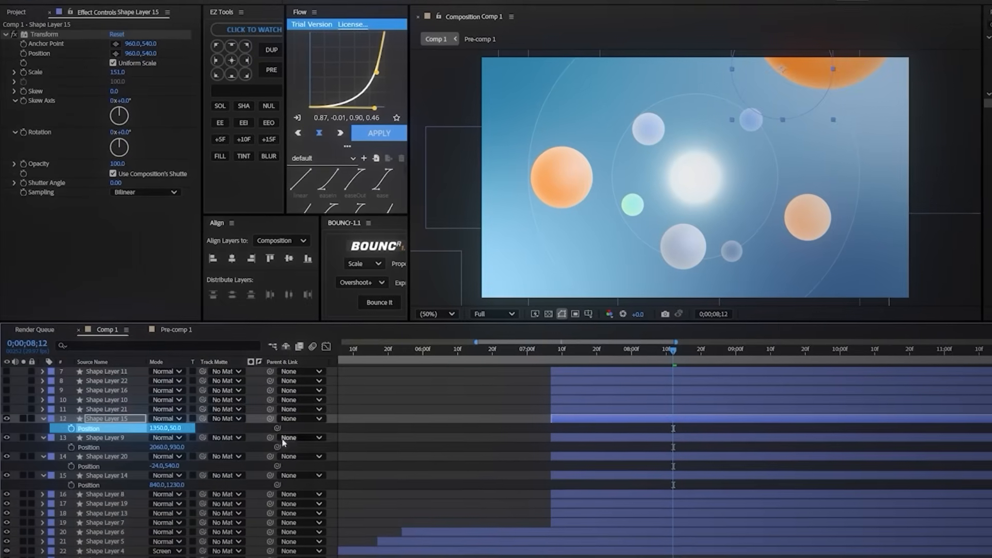
pyautogui.press('u')
# Step: Show Shape Layer 21 and recolor its radial gradient fill from blue to green
pyautogui.hotkey('shift', 'Left')
pyautogui.hotkey('shift', 'Left')
pyautogui.hotkey('shift', 'Left')
pyautogui.hotkey('shift', 'Left')
pyautogui.hotkey('shift', 'Left')
pyautogui.scroll(3, 507, 441)
pyautogui.hotkey('ctrl', 'Up')
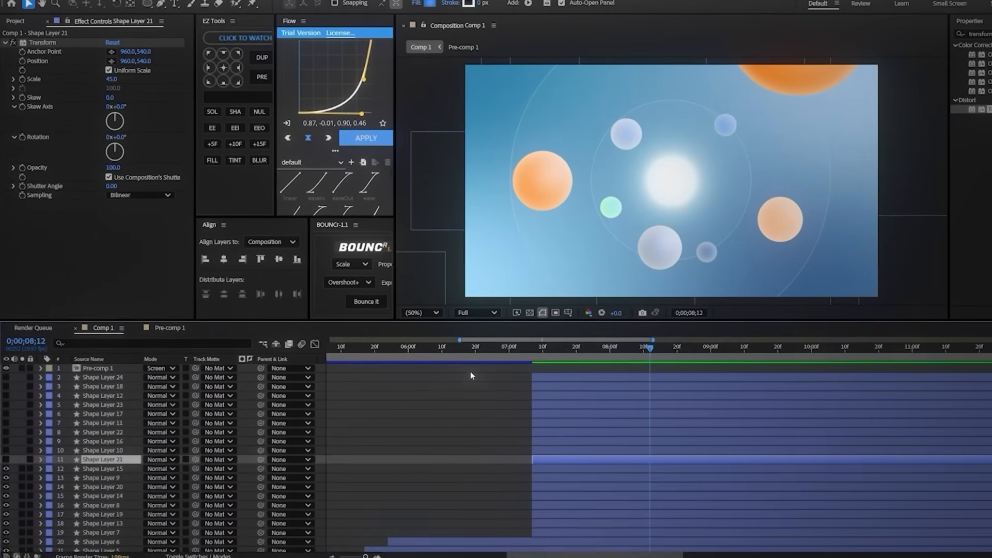
pyautogui.click(7, 460)
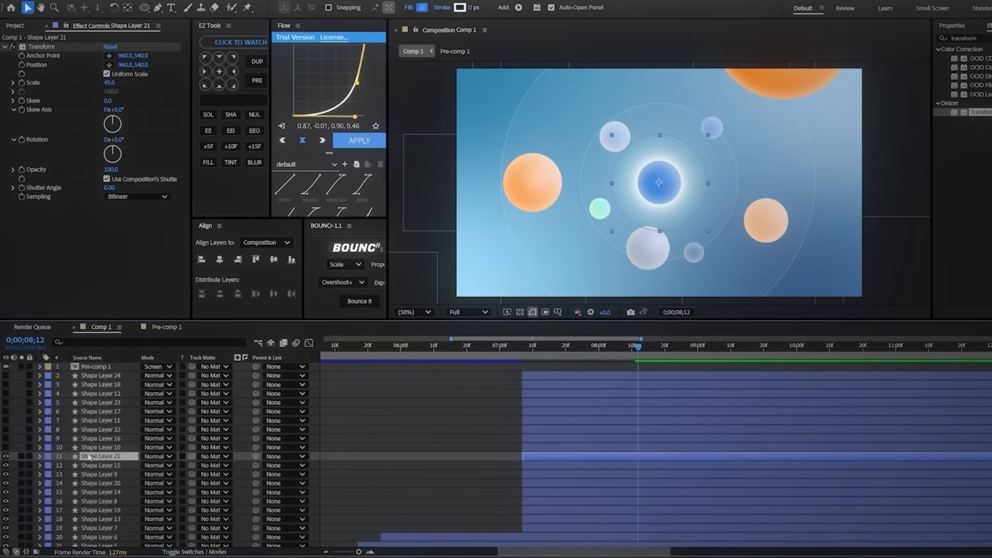
pyautogui.click(423, 7)
pyautogui.moveTo(511, 145); pyautogui.dragTo(377, 139)
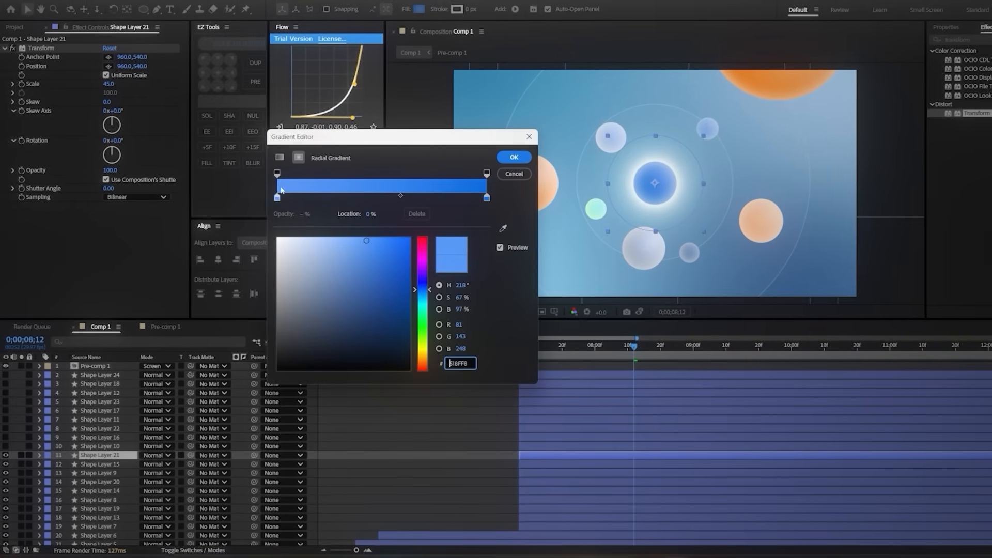
pyautogui.moveTo(424, 308); pyautogui.dragTo(423, 313)
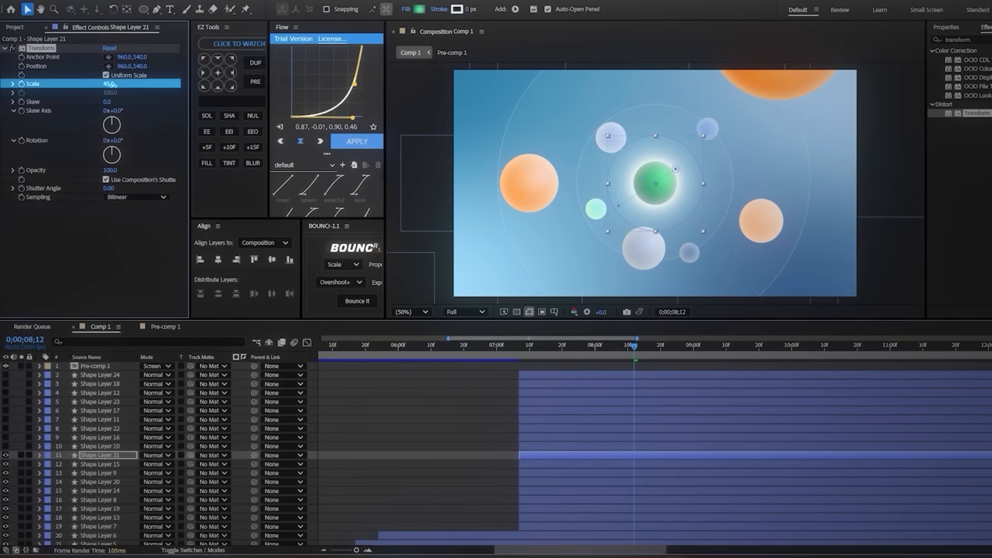
# Step: Enlarge Shape Layer 21's circle to scale 170 and set its position to 1390, 990
pyautogui.moveTo(145, 88); pyautogui.dragTo(160, 87)
pyautogui.press('p')
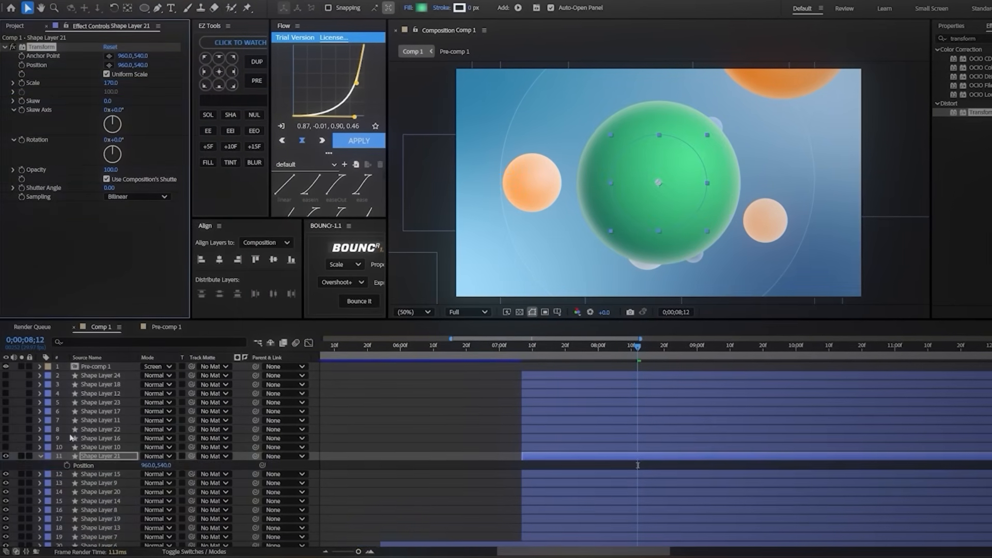
pyautogui.moveTo(148, 466); pyautogui.dragTo(169, 469)
pyautogui.moveTo(166, 466)
pyautogui.mouseDown()
pyautogui.moveTo(193, 468)
pyautogui.moveTo(176, 469)
pyautogui.mouseUp()
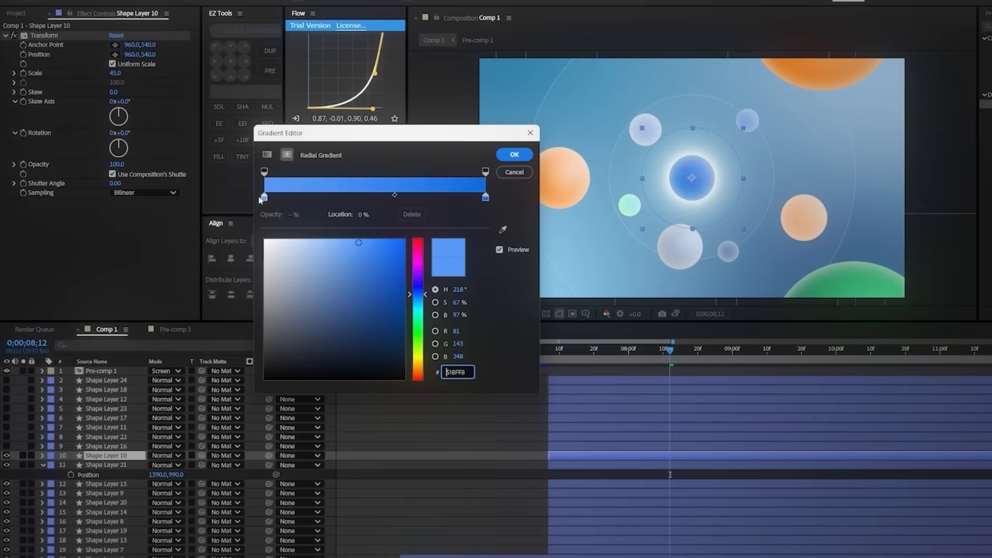
# Step: Darken Shape Layer 10's gradient fill to deep blue, scale its circle to 129 and move it to the composition's lower edge
pyautogui.moveTo(359, 242); pyautogui.dragTo(390, 348)
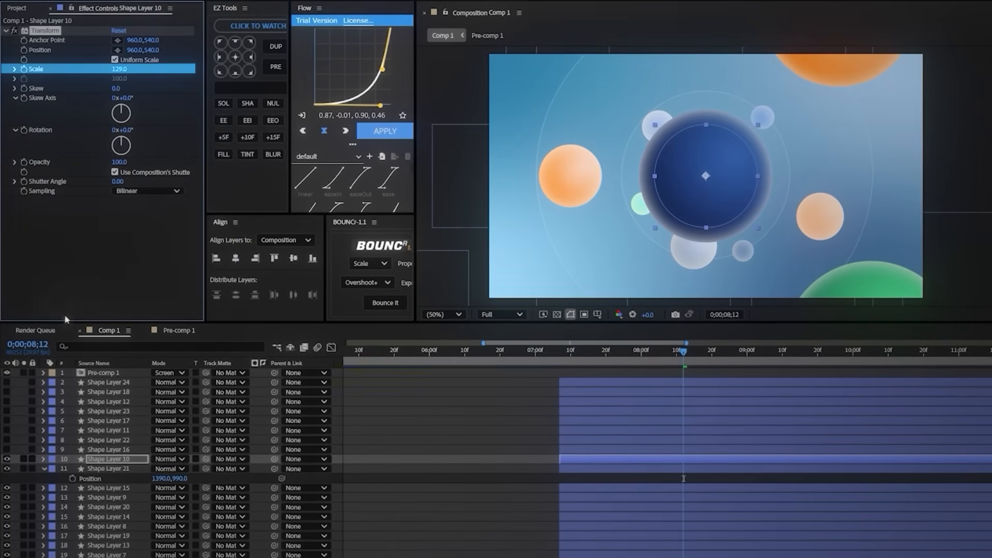
pyautogui.press('p')
pyautogui.moveTo(159, 469)
pyautogui.mouseDown()
pyautogui.moveTo(132, 470)
pyautogui.moveTo(211, 460)
pyautogui.moveTo(166, 469)
pyautogui.mouseUp()
# Step: Show Shape Layer 16 and recolor its radial gradient fill from pale cyan to 46D1F6
pyautogui.click(495, 282)
pyautogui.click(459, 2)
pyautogui.click(600, 315)
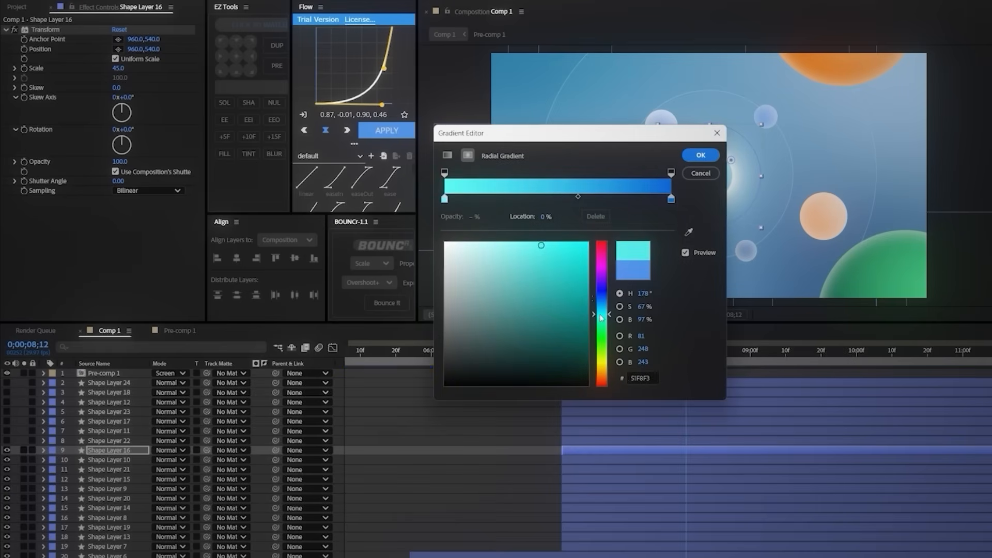
pyautogui.click(671, 198)
pyautogui.click(603, 310)
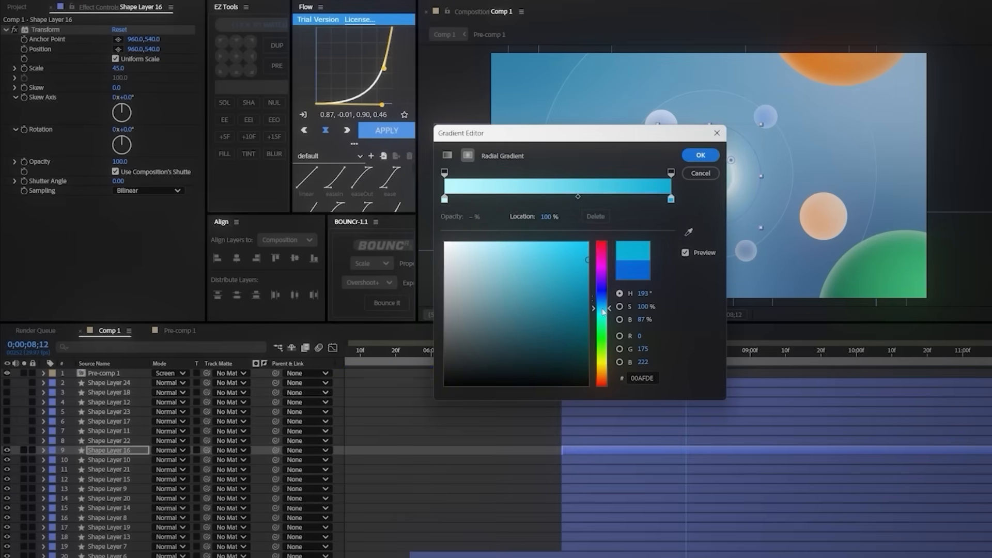
pyautogui.click(712, 155)
# Step: Scale Shape Layer 16's circle to 91 and move it to the composition's upper-left corner
pyautogui.press('p')
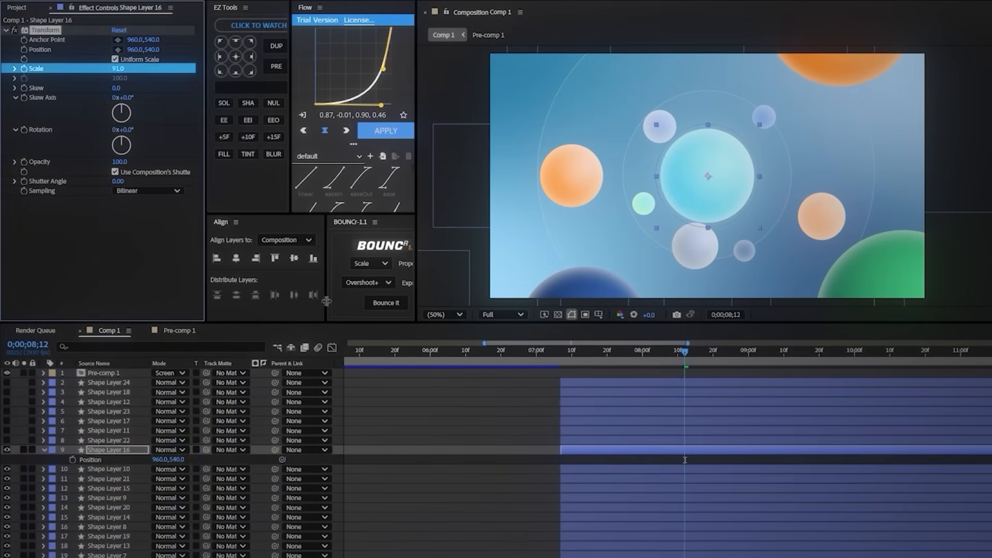
pyautogui.moveTo(125, 463); pyautogui.dragTo(89, 461)
# Step: Show Shape Layer 22, shrink its circle to scale 22 and set its position to -460, -1720
pyautogui.click(103, 439)
pyautogui.click(44, 450)
pyautogui.click(7, 439)
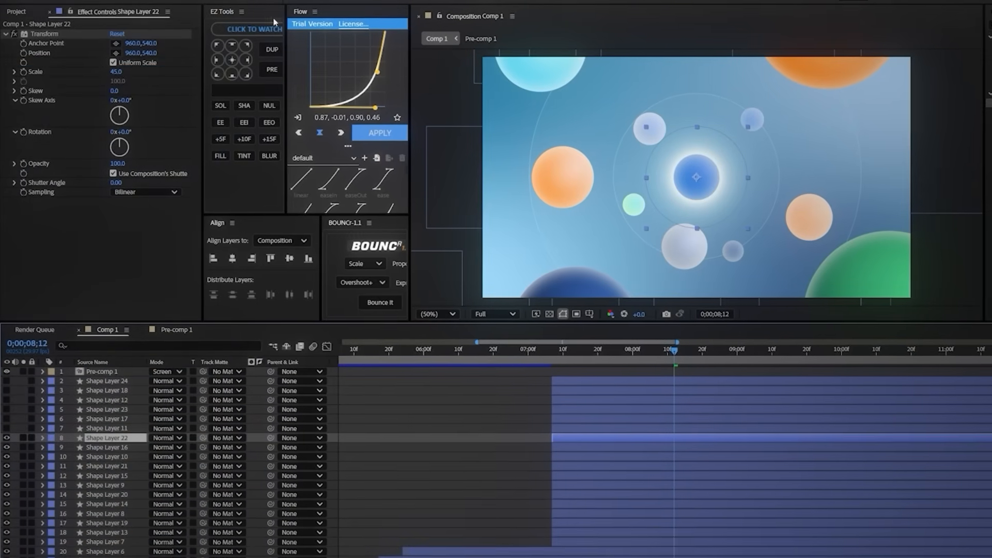
pyautogui.moveTo(117, 70); pyautogui.dragTo(100, 76)
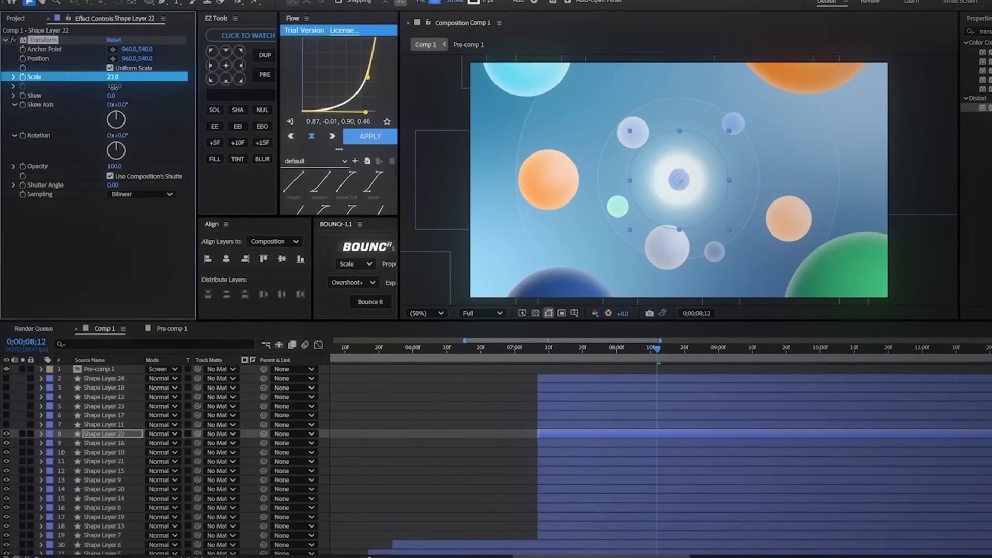
pyautogui.press('p')
pyautogui.moveTo(168, 442); pyautogui.dragTo(191, 433)
# Step: Show Shape Layers 11 and 17 and set their positions to 2680, 30 and -1200, 540
pyautogui.click(101, 424)
pyautogui.press('p')
pyautogui.click(101, 415)
pyautogui.press('p')
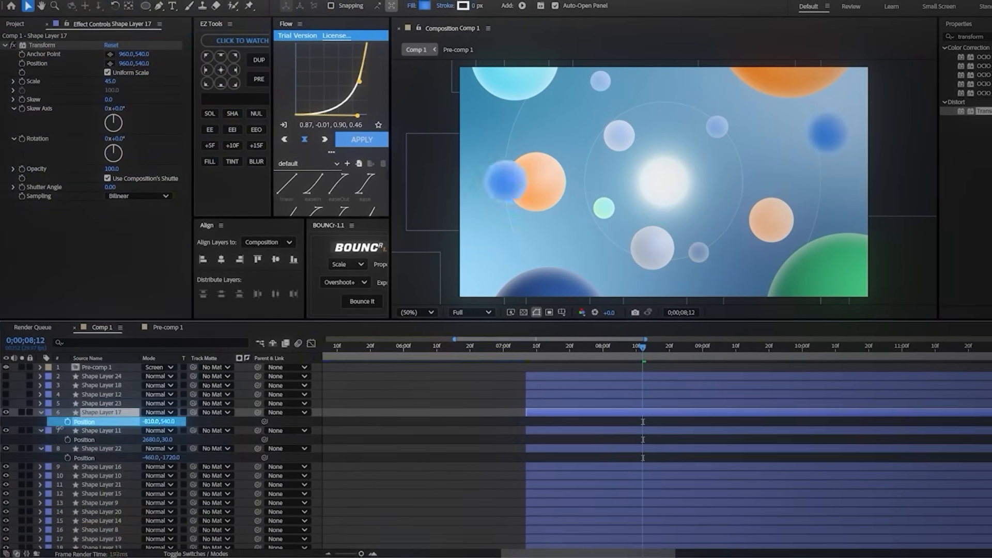
# Step: Delete the unused hidden circle layers, Shape Layers 23, 12, 18 and 24
pyautogui.click(95, 406)
pyautogui.keyDown('shift'); pyautogui.click(96, 376); pyautogui.keyUp('shift')
pyautogui.press('Delete')
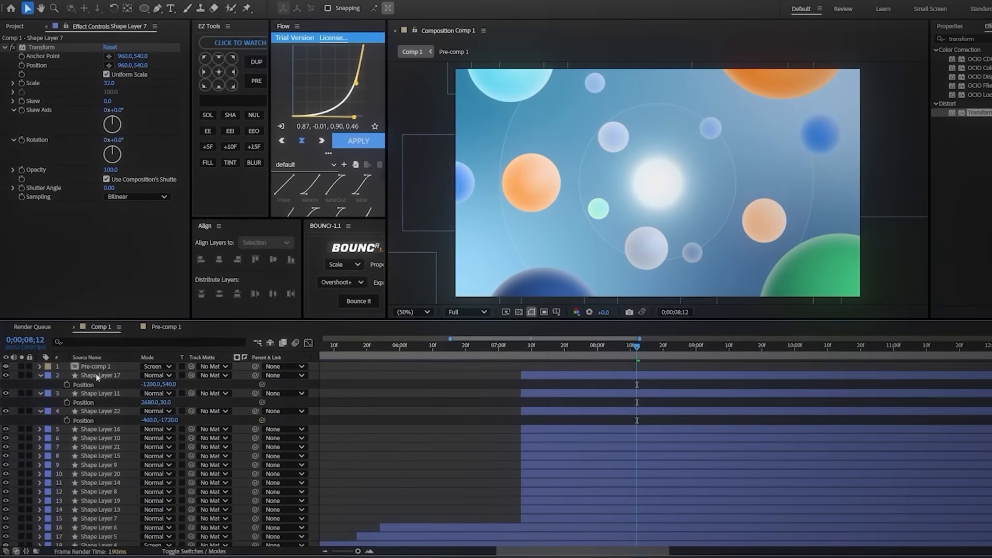
# Step: Preview the animation from 0;00;07;07, where the circle layers begin
pyautogui.click(522, 361)
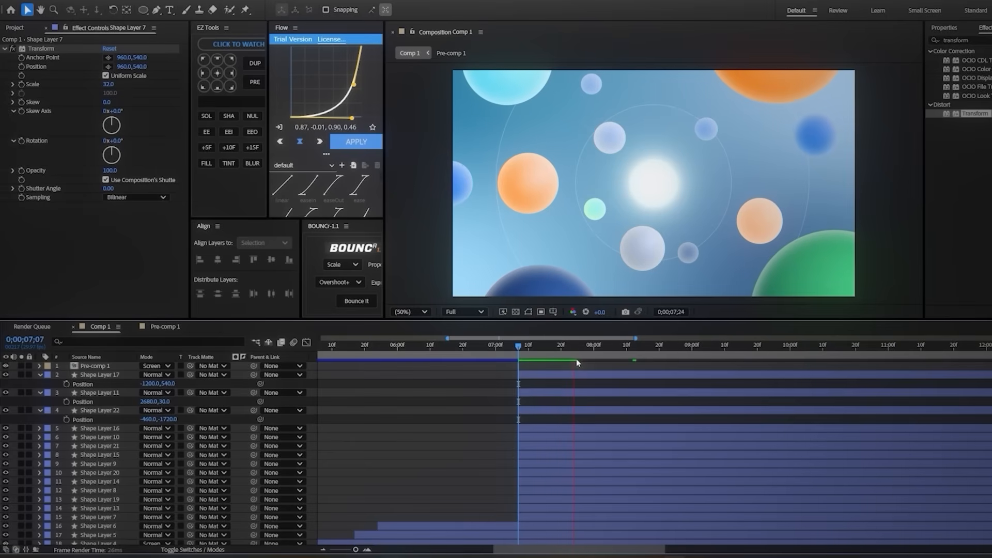
pyautogui.click(520, 356)
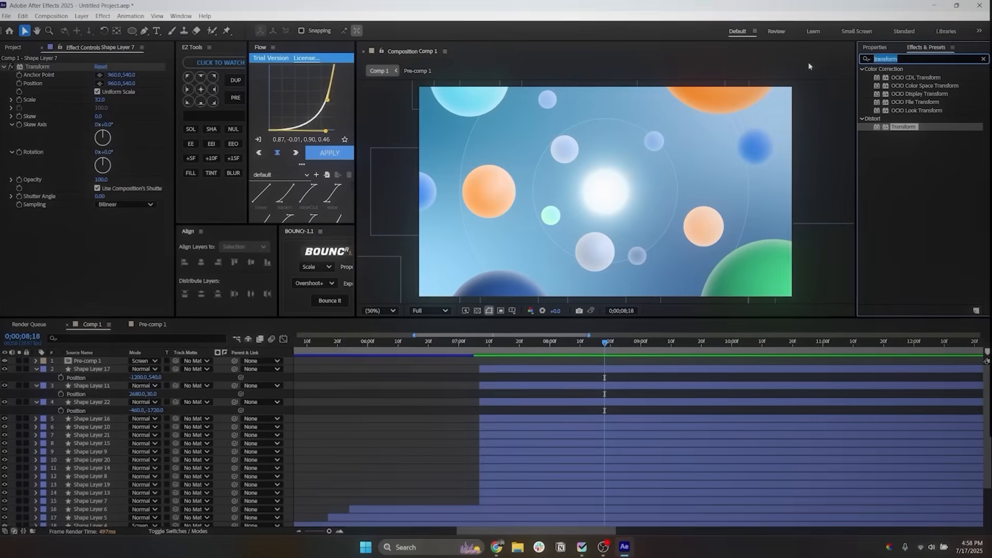
# Step: Apply a Gaussian Blur to the green circle on Shape Layer 21 with Blurriness 37.1
pyautogui.write('gau')
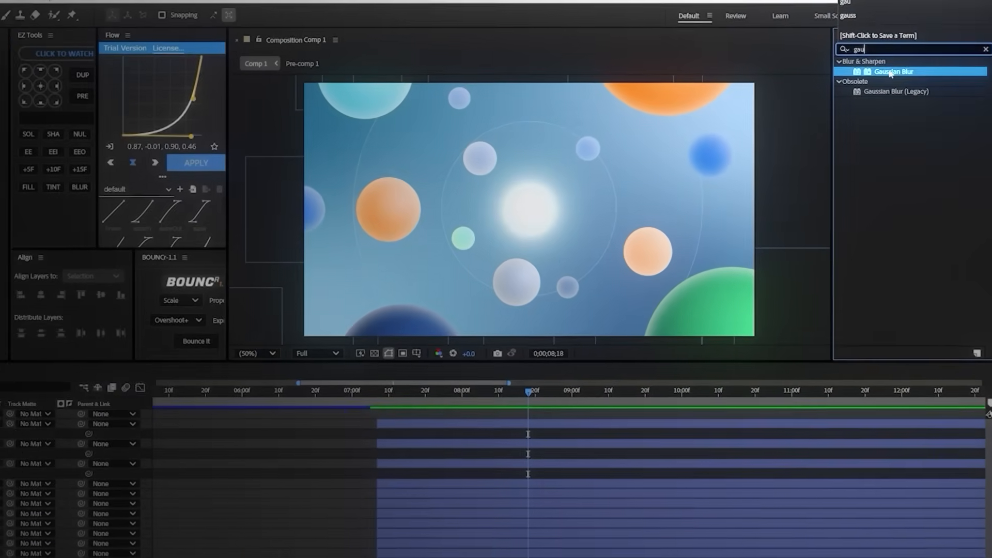
pyautogui.moveTo(898, 75); pyautogui.dragTo(455, 396)
pyautogui.moveTo(381, 442); pyautogui.dragTo(393, 520)
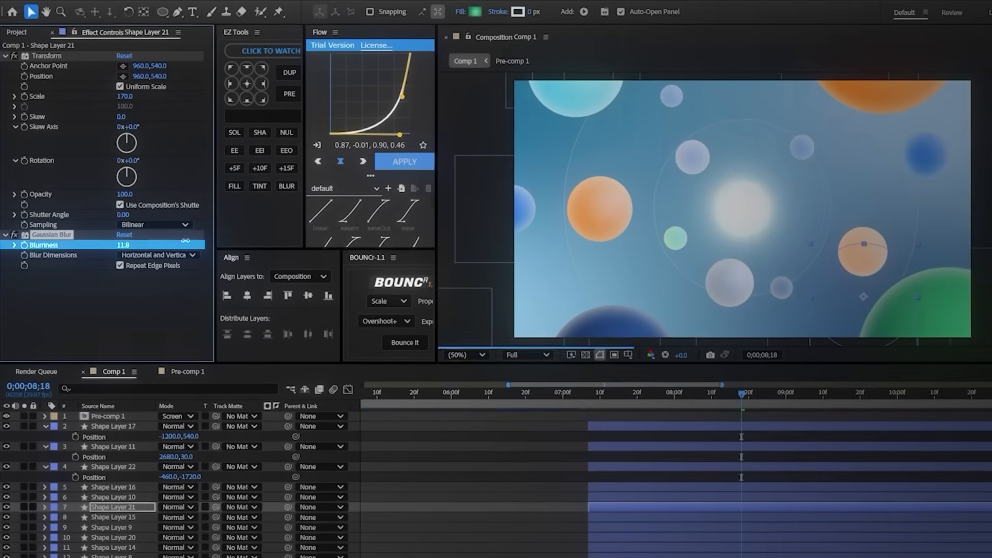
pyautogui.moveTo(186, 241); pyautogui.dragTo(306, 241)
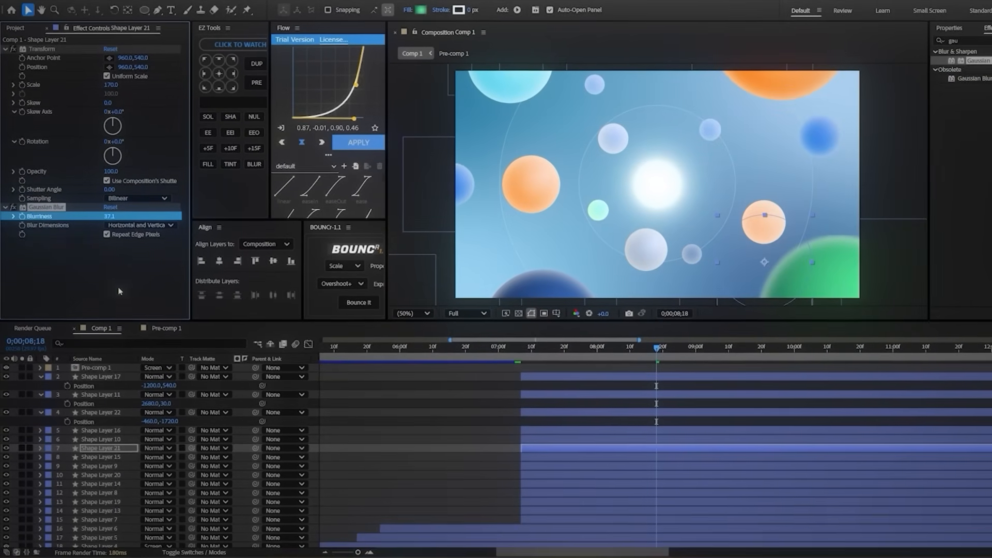
pyautogui.click(119, 292)
# Step: Turn off Repeat Edge Pixels in Shape Layer 21's Gaussian Blur and set its Blurriness to 40
pyautogui.click(106, 233)
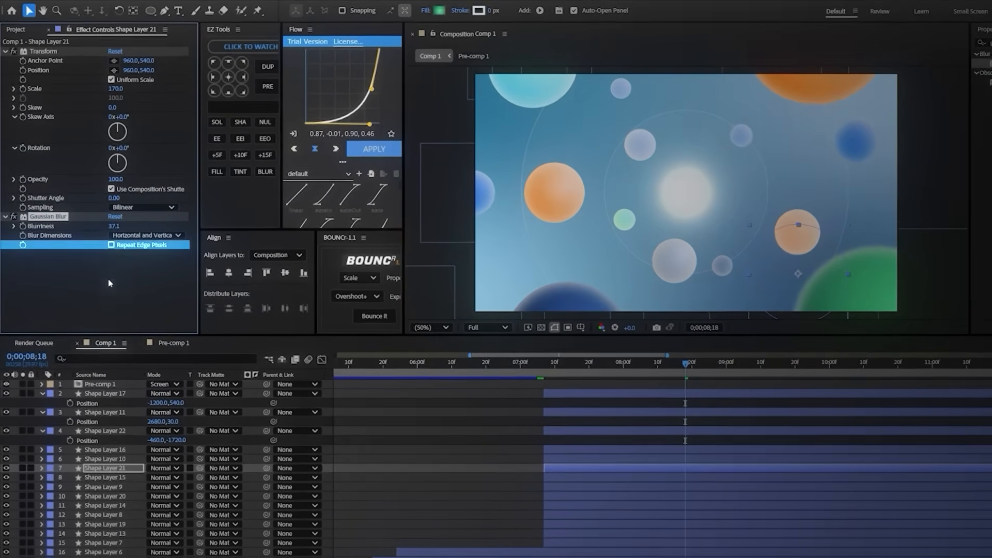
pyautogui.click(109, 284)
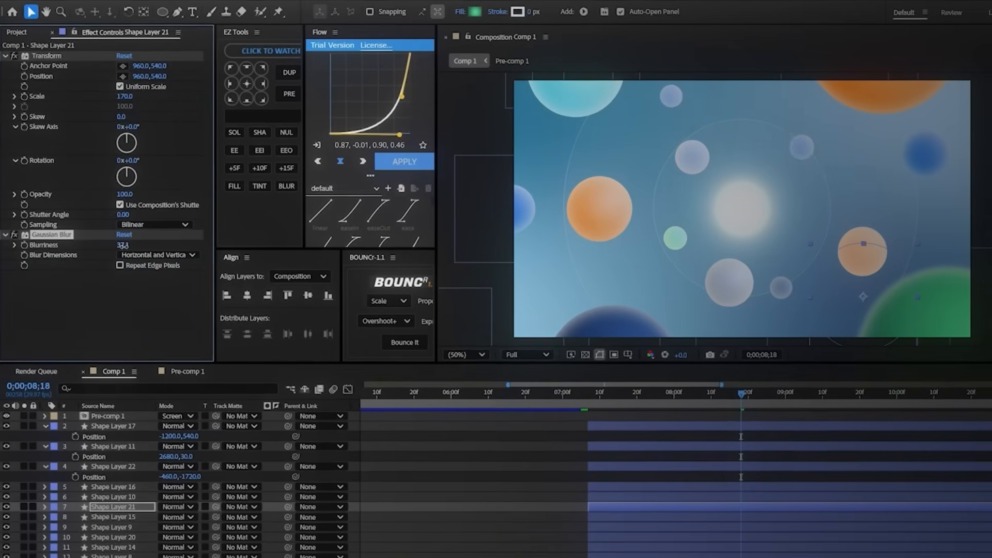
pyautogui.moveTo(115, 227); pyautogui.dragTo(126, 228)
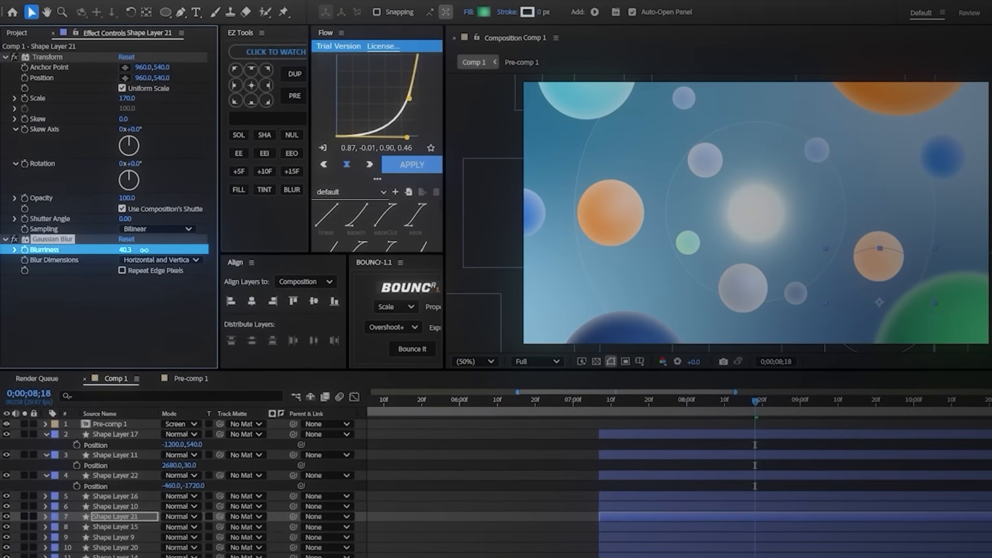
pyautogui.moveTo(174, 254); pyautogui.dragTo(145, 244)
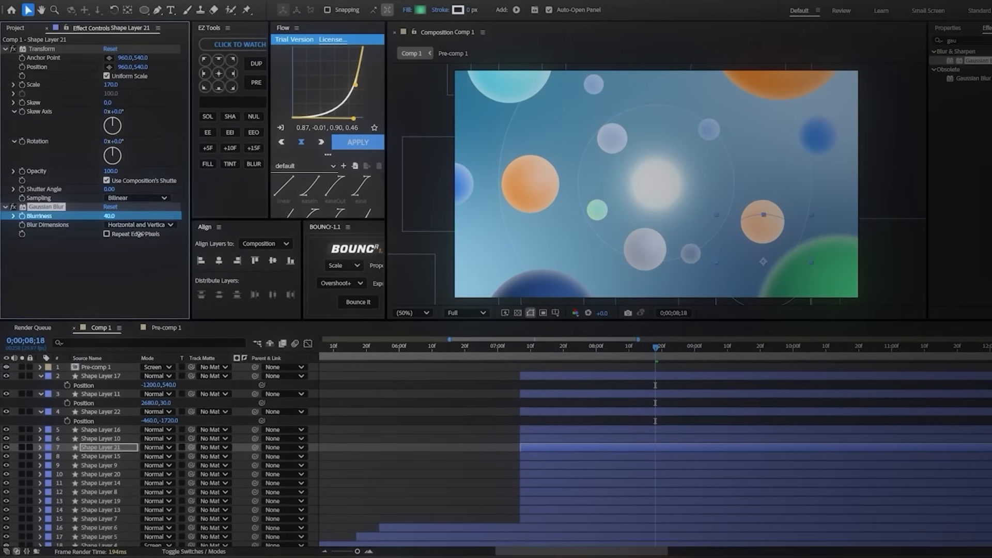
# Step: Paste the same Gaussian Blur onto the other large foreground circles, including the dark blue one on Shape Layer 10
pyautogui.click(489, 454)
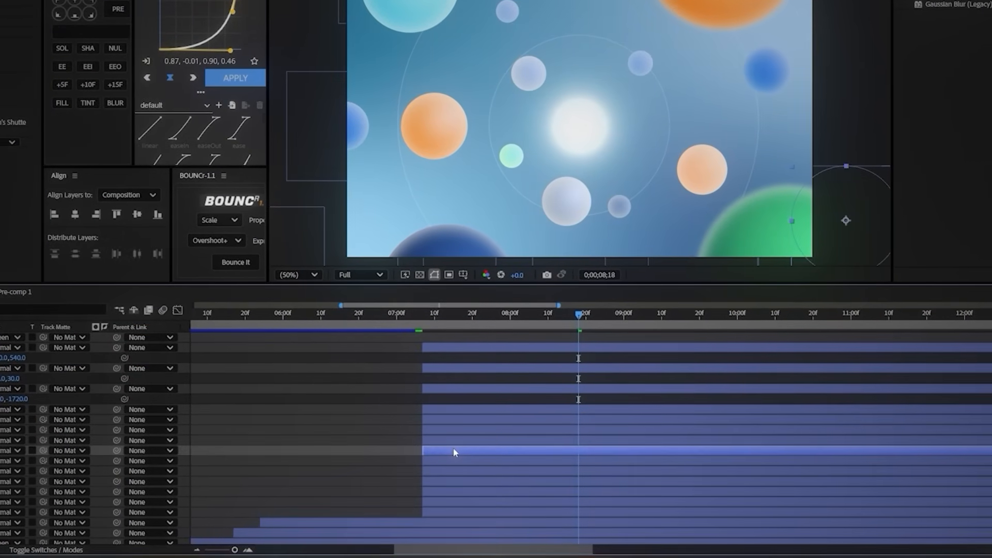
pyautogui.click(460, 462)
pyautogui.click(449, 250)
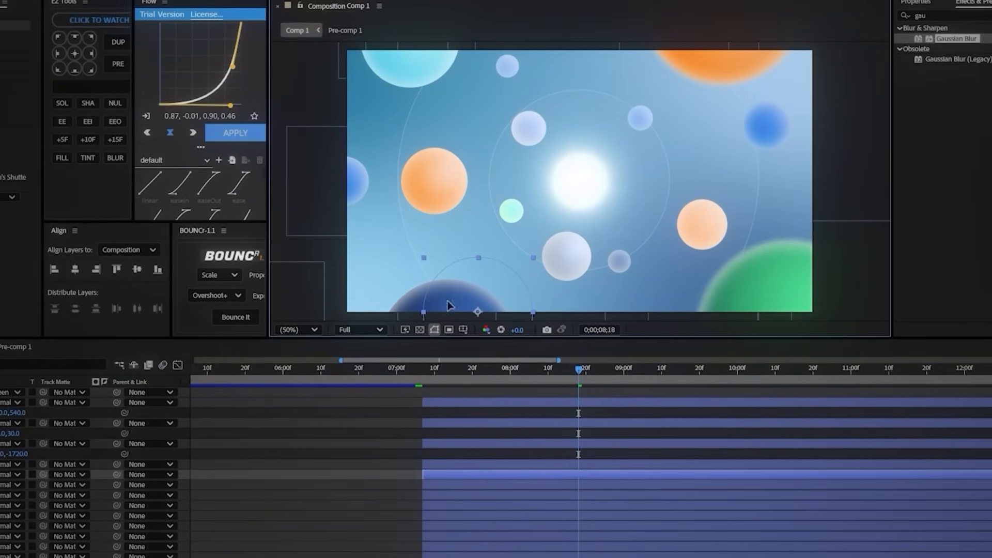
pyautogui.hotkey('ctrl', 'v')
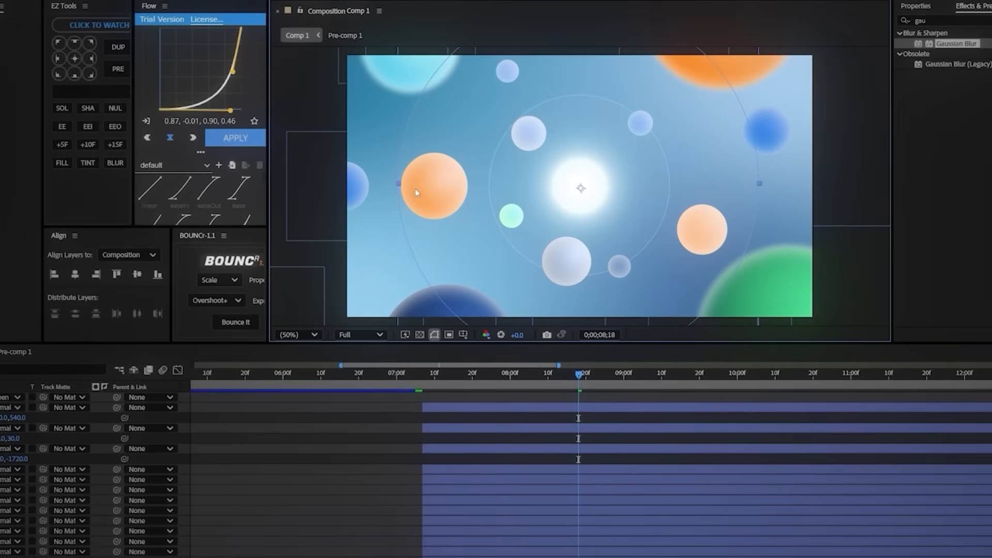
# Step: Paste the Gaussian Blur onto Shape Layer 19 and set its Blurriness to 15
pyautogui.click(474, 550)
pyautogui.hotkey('ctrl', 'v')
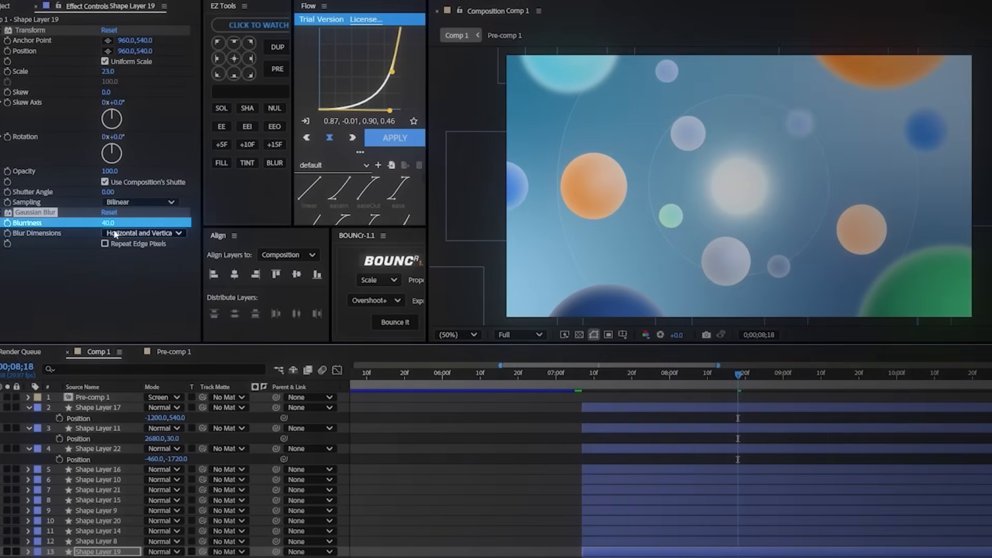
pyautogui.click(48, 223)
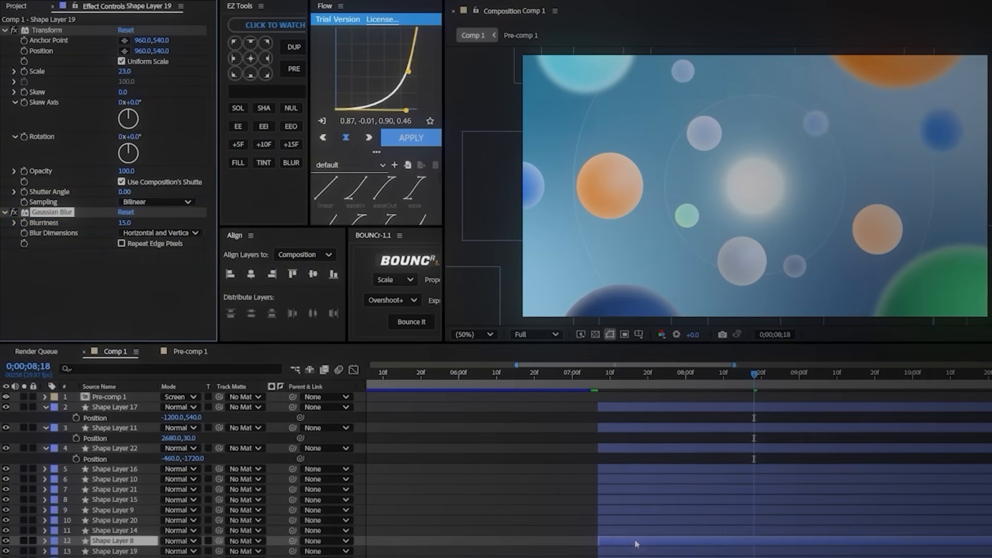
# Step: Paste the Gaussian Blur with Blurriness 15 onto Shape Layers 8 and 14
pyautogui.hotkey('ctrl', 'v')
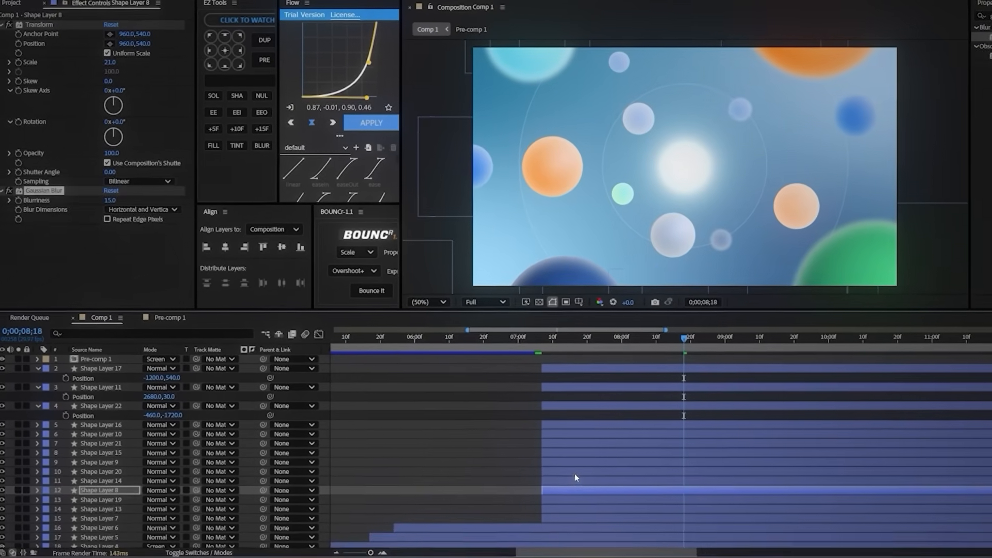
pyautogui.click(574, 481)
pyautogui.hotkey('ctrl', 'v')
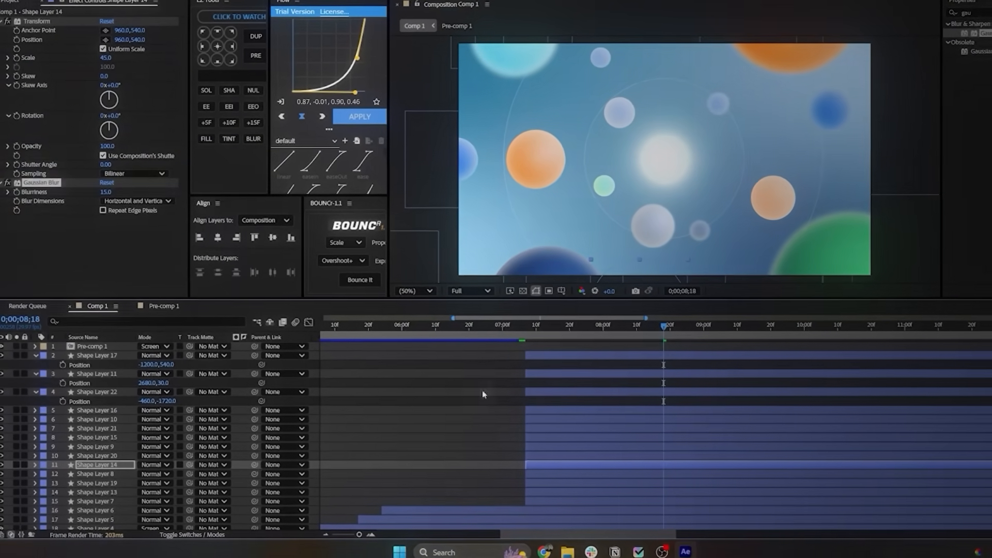
# Step: Set the Gaussian Blur's Blurriness on Shape Layer 14 to 5
pyautogui.click(105, 192)
pyautogui.write('5')
pyautogui.press('Return')
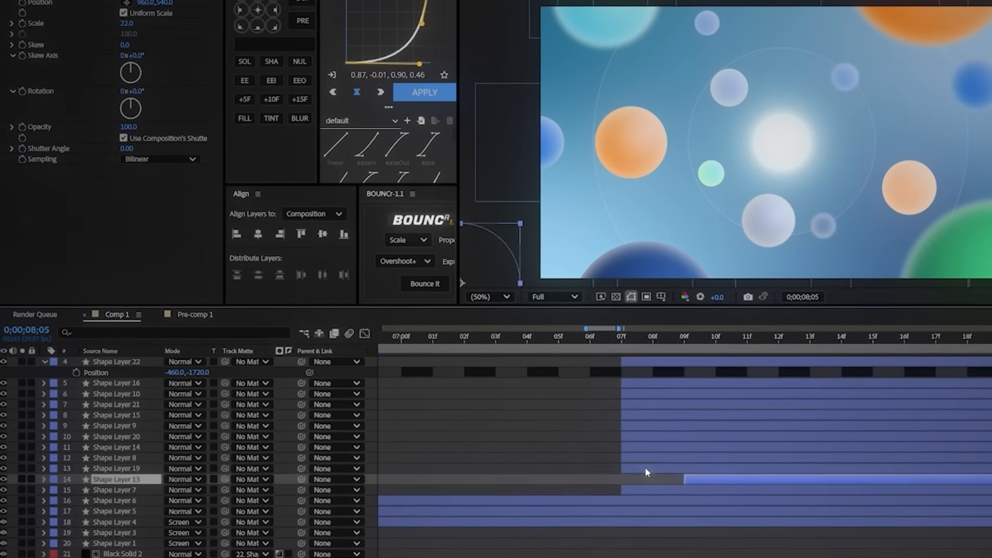
# Step: Stagger the start times of the circle layers in the timeline so they appear one after another, and preview the animation
pyautogui.moveTo(645, 468); pyautogui.dragTo(768, 468)
pyautogui.moveTo(688, 458); pyautogui.dragTo(938, 448)
pyautogui.moveTo(676, 437); pyautogui.dragTo(834, 434)
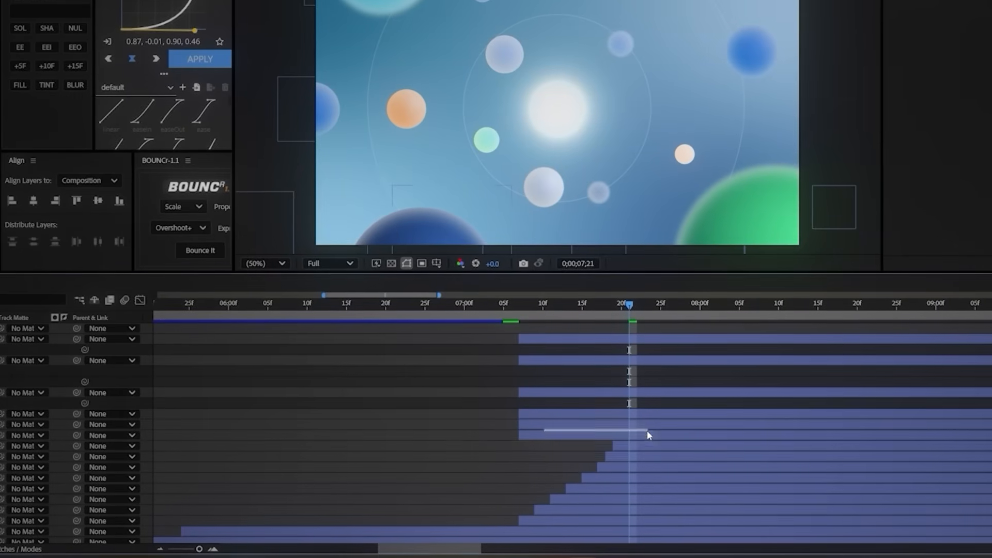
pyautogui.moveTo(644, 436); pyautogui.dragTo(650, 436)
pyautogui.moveTo(556, 424); pyautogui.dragTo(602, 364)
pyautogui.moveTo(541, 345); pyautogui.dragTo(556, 345)
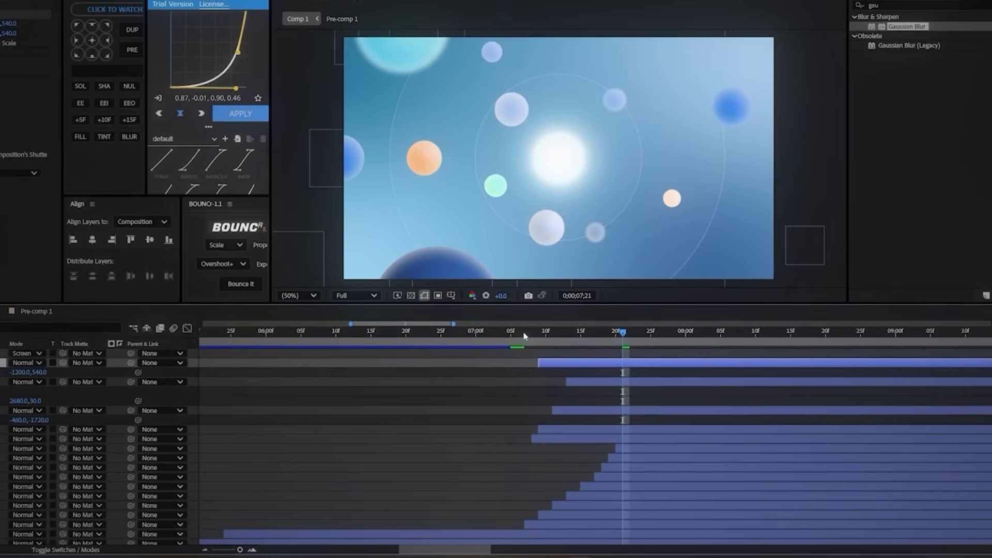
pyautogui.press('space')
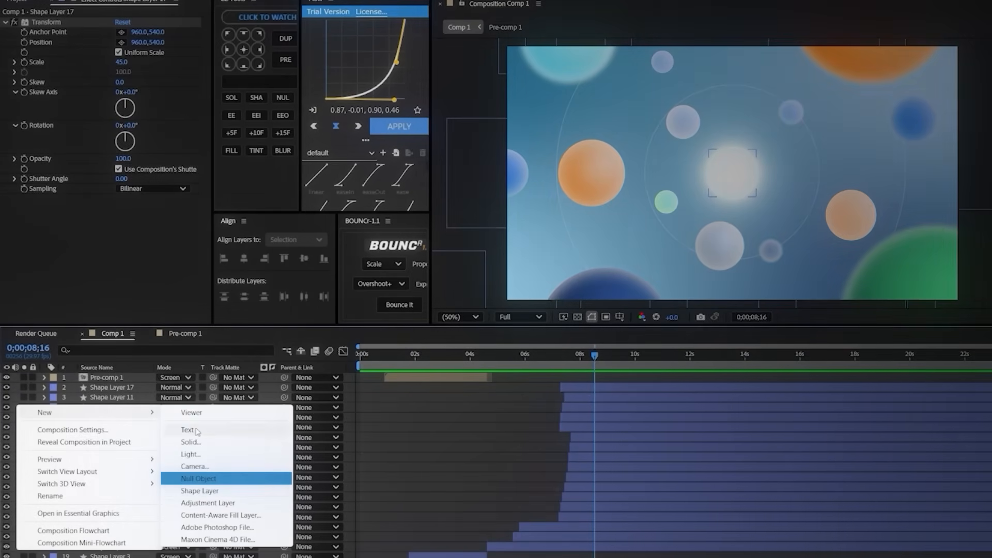
# Step: Add a null object above the other layers and apply the Transform effect to it
pyautogui.click(199, 478)
pyautogui.write('transf')
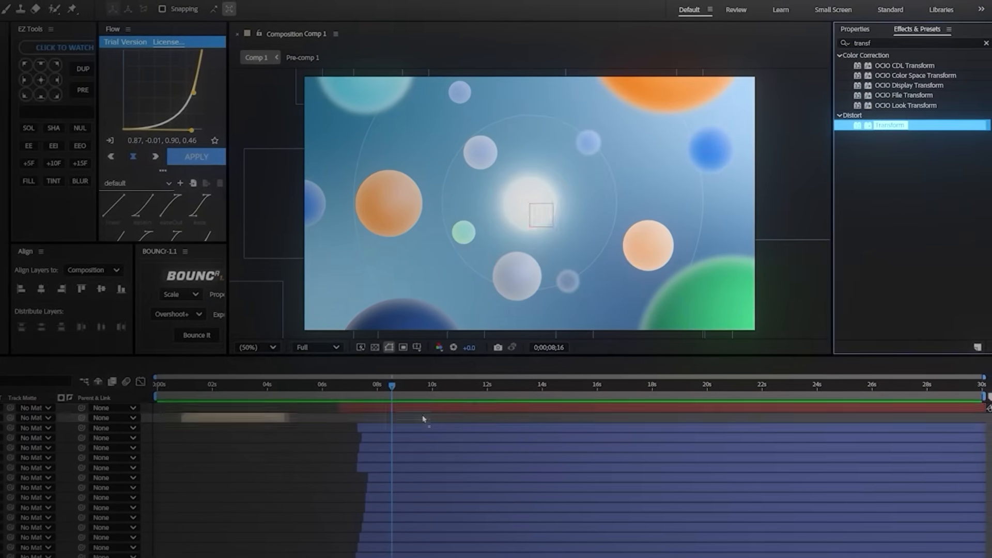
pyautogui.moveTo(424, 420); pyautogui.dragTo(421, 408)
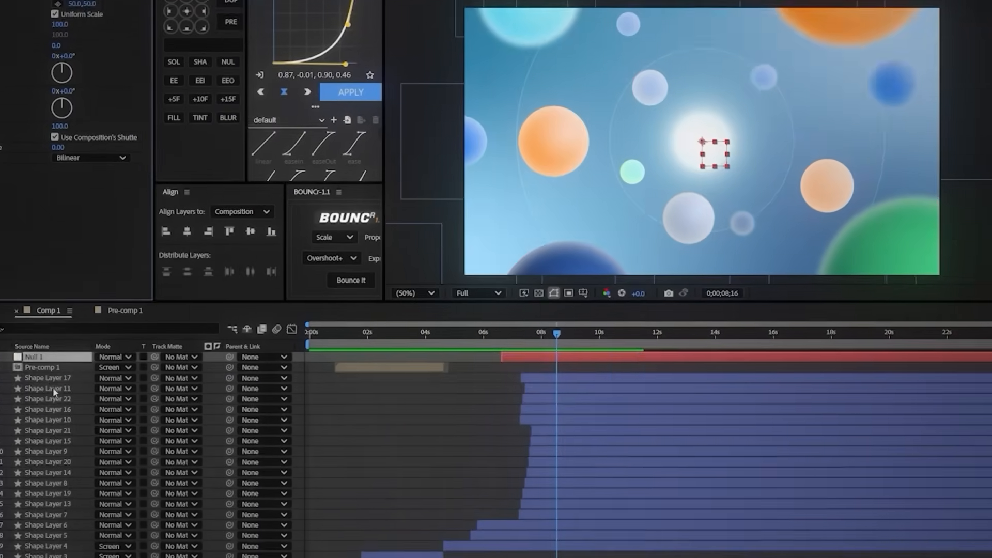
pyautogui.click(50, 379)
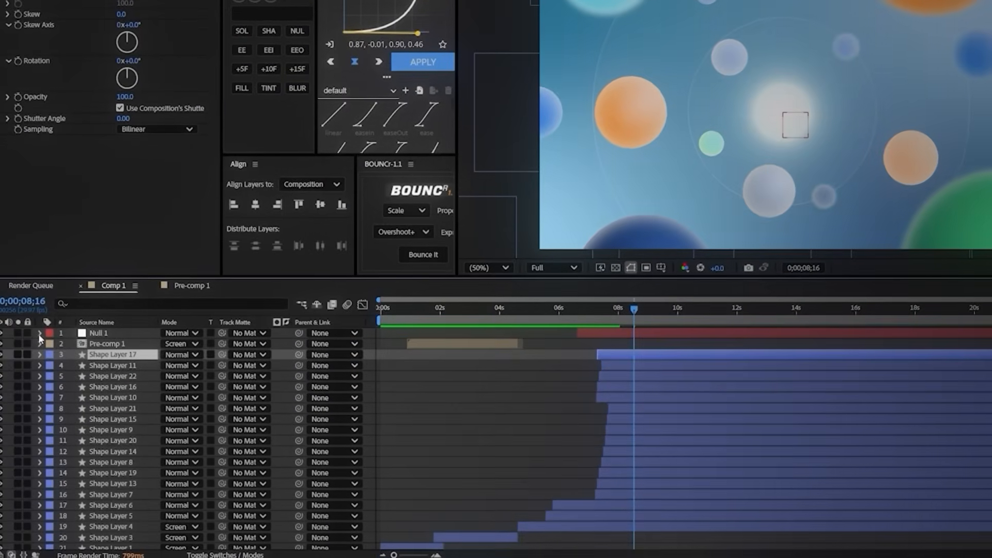
# Step: Expand Null 1's Transform properties and parent Shape Layer 17 to Null 1
pyautogui.click(40, 332)
pyautogui.click(42, 358)
pyautogui.click(58, 353)
pyautogui.scroll(-1, 93, 357)
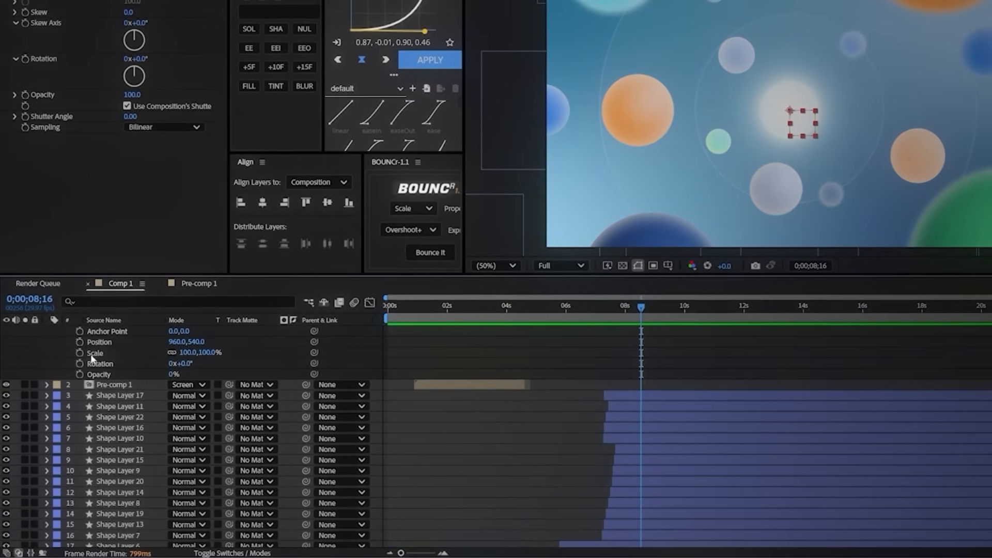
pyautogui.scroll(1, 86, 363)
pyautogui.moveTo(305, 429); pyautogui.dragTo(95, 352)
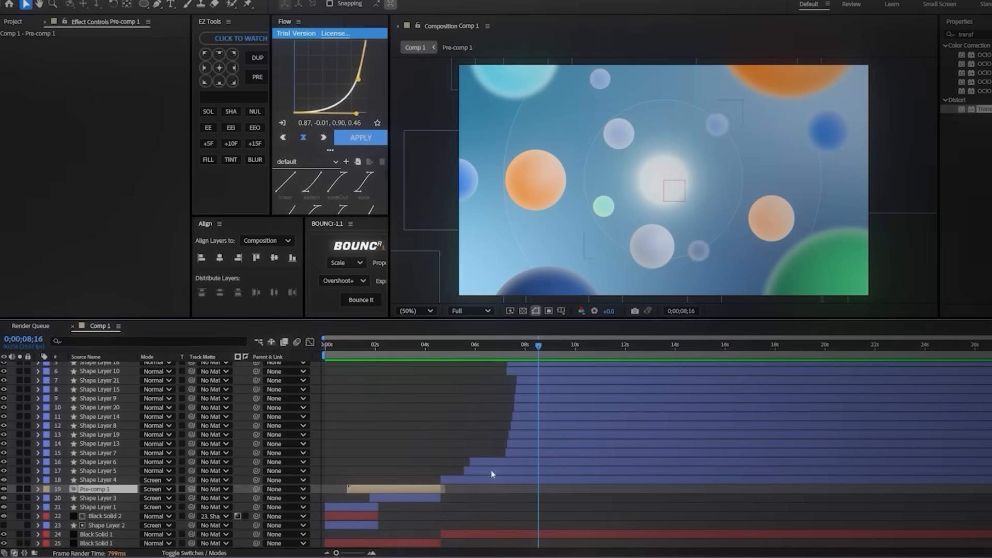
# Step: Parent all circle and ring layers from Shape Layer 17 down to Shape Layer 5 to Null 1
pyautogui.click(492, 472)
pyautogui.scroll(3, 527, 468)
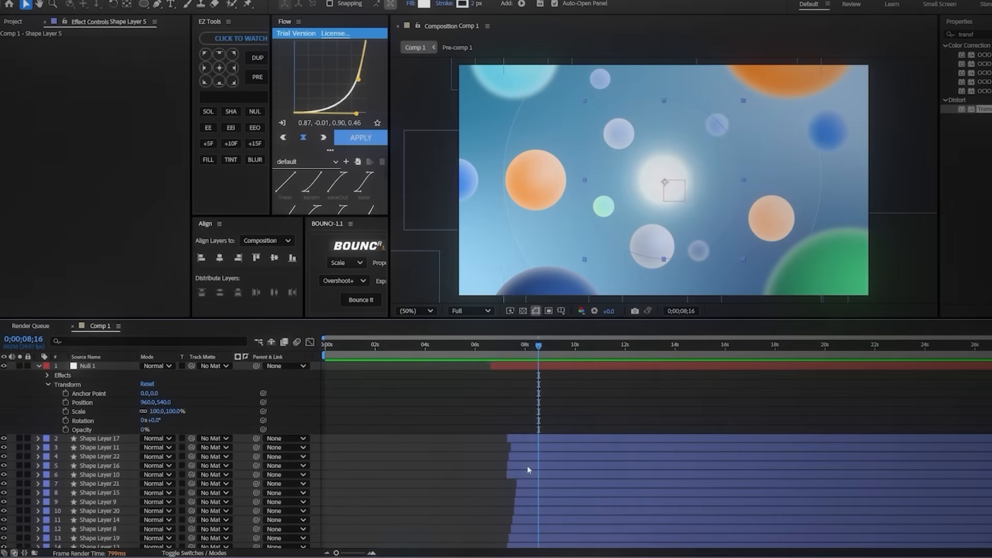
pyautogui.keyDown('shift'); pyautogui.click(542, 437); pyautogui.keyUp('shift')
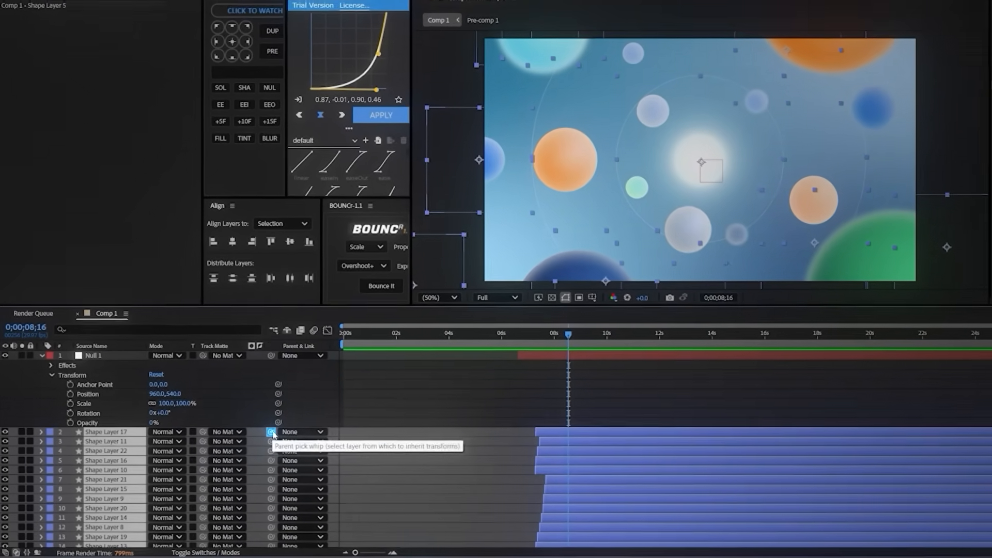
pyautogui.moveTo(256, 438); pyautogui.dragTo(98, 345)
# Step: Try scaling Null 1 up to about 294% and undo the change
pyautogui.click(172, 396)
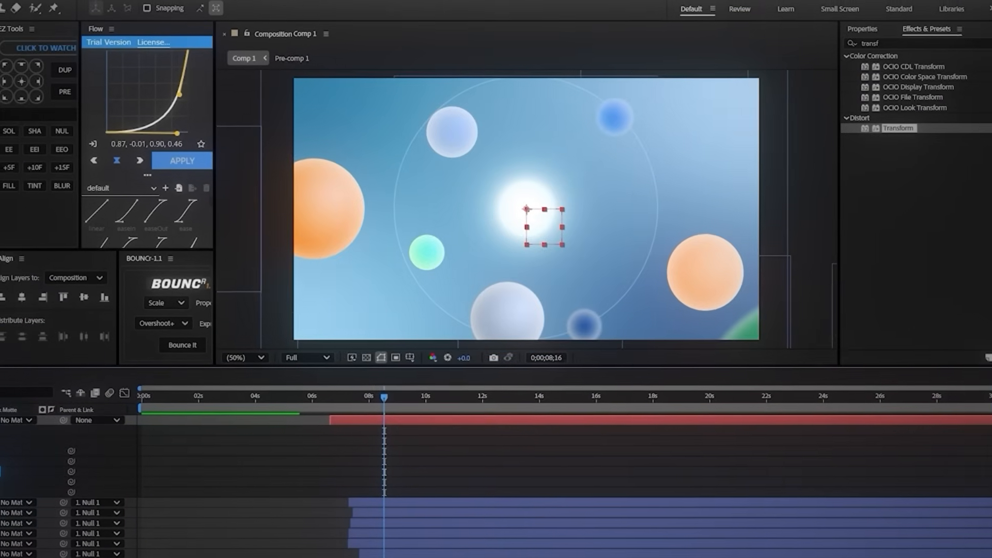
pyautogui.moveTo(0, 472); pyautogui.dragTo(23, 466)
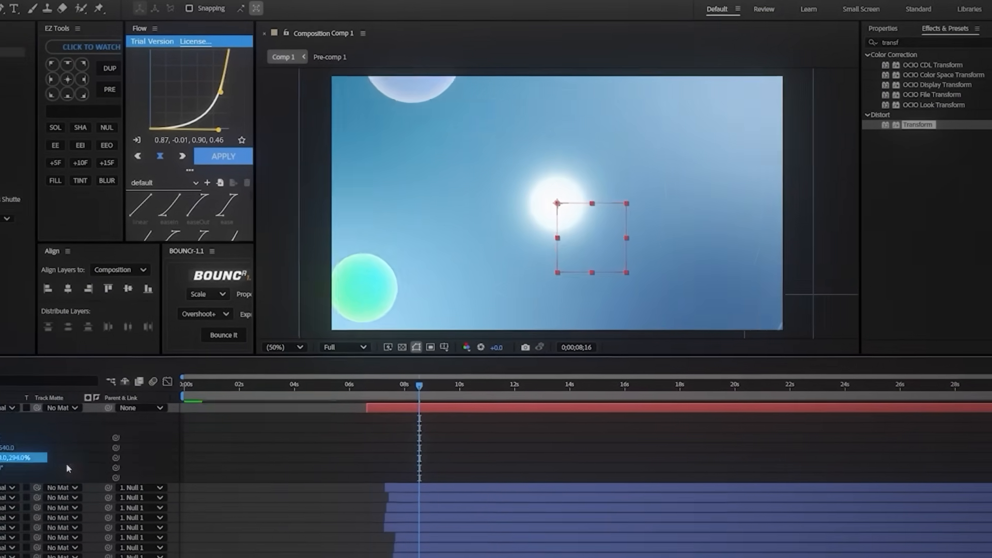
pyautogui.hotkey('ctrl', 'z')
# Step: Keyframe Null 1's Scale at 100% near 0;00;08;29 and at about 459% at 0;00;10;22
pyautogui.moveTo(357, 396); pyautogui.dragTo(404, 398)
pyautogui.moveTo(537, 353); pyautogui.dragTo(542, 354)
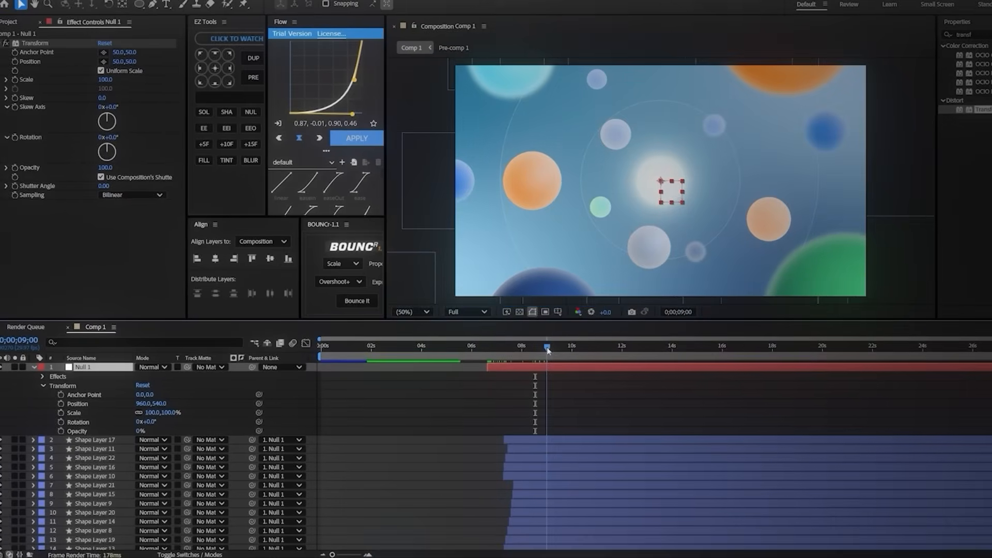
pyautogui.click(508, 345)
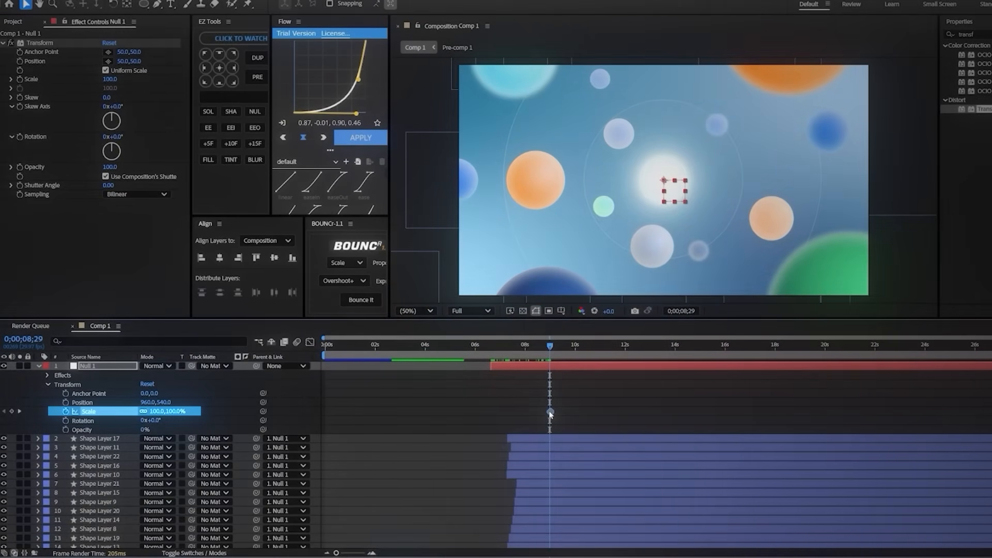
pyautogui.moveTo(550, 346); pyautogui.dragTo(584, 351)
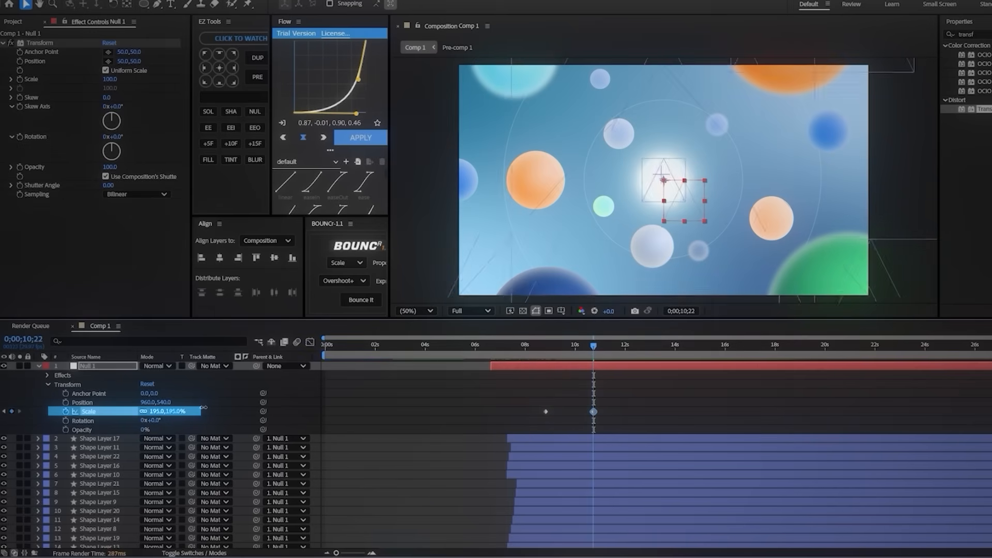
pyautogui.moveTo(204, 408); pyautogui.dragTo(224, 408)
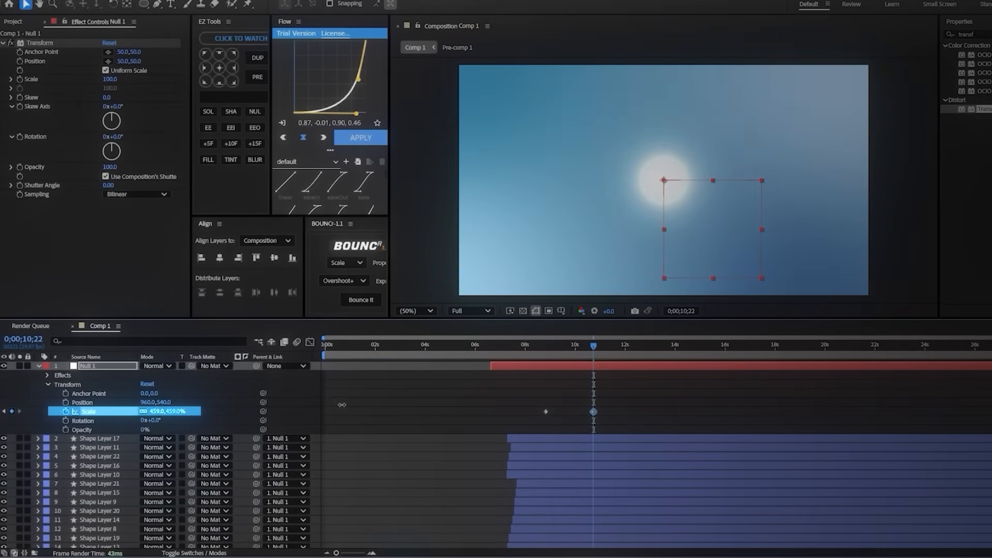
# Step: Shape the speed graph of Null 1's Scale into a slow start with a sharp peak near the end
pyautogui.hotkey('shift', 'F3')
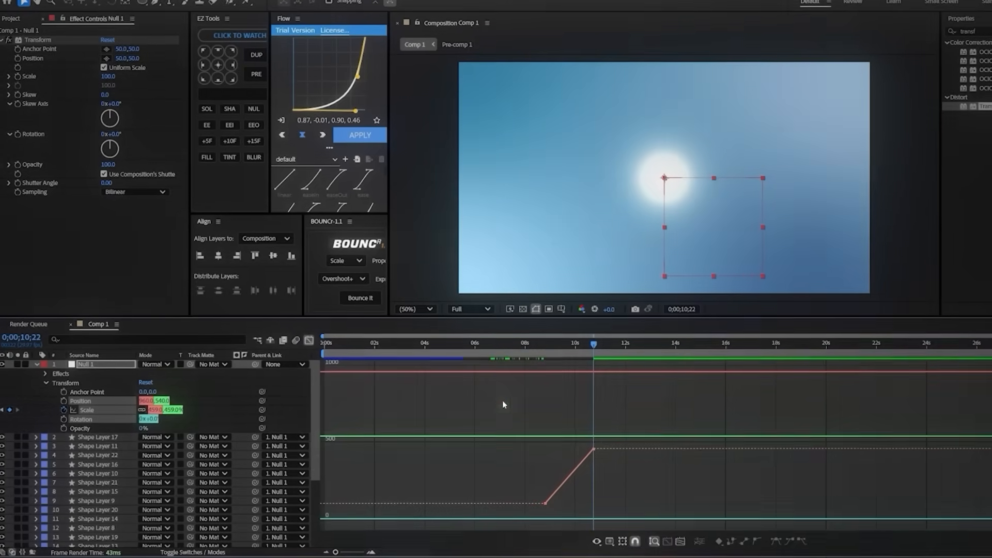
pyautogui.rightClick(580, 453)
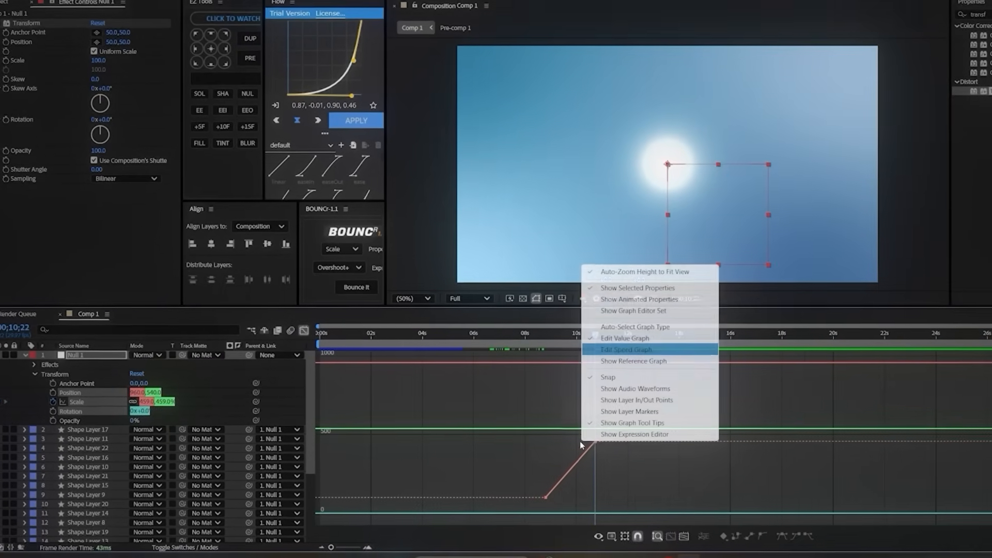
pyautogui.click(626, 349)
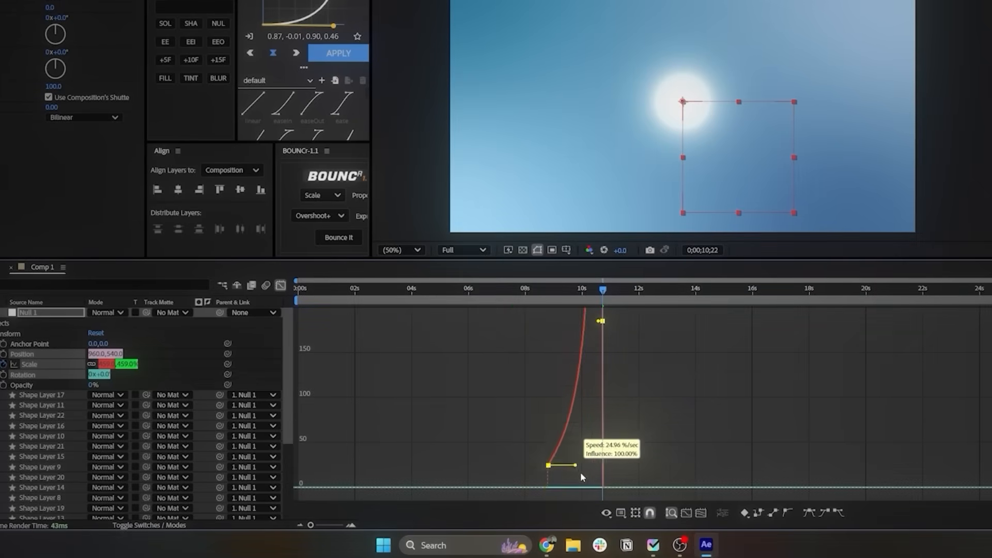
pyautogui.moveTo(598, 486); pyautogui.dragTo(589, 489)
pyautogui.click(673, 465)
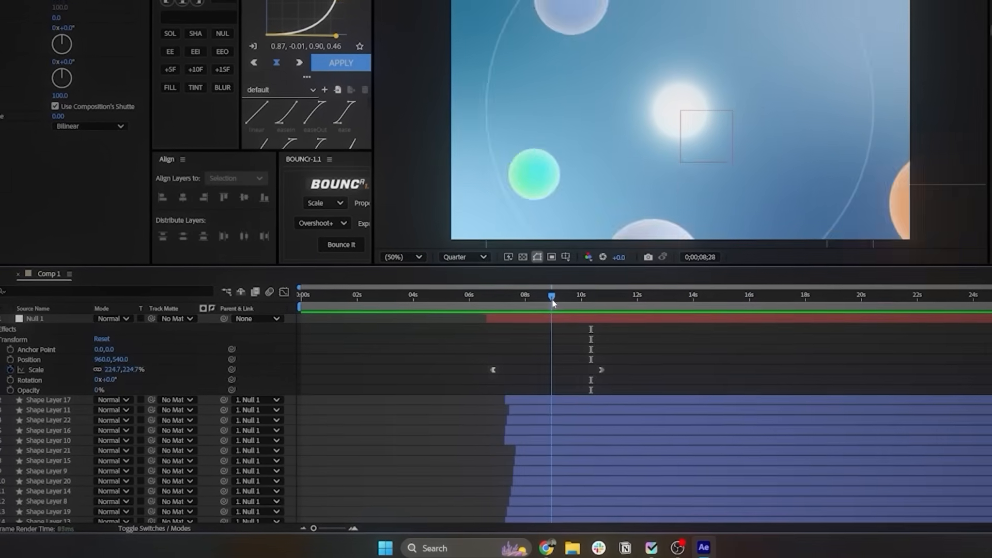
# Step: Trim the ends of Null 1 and its parented circle and ring layers at 0;00;09;13
pyautogui.moveTo(553, 301); pyautogui.dragTo(565, 319)
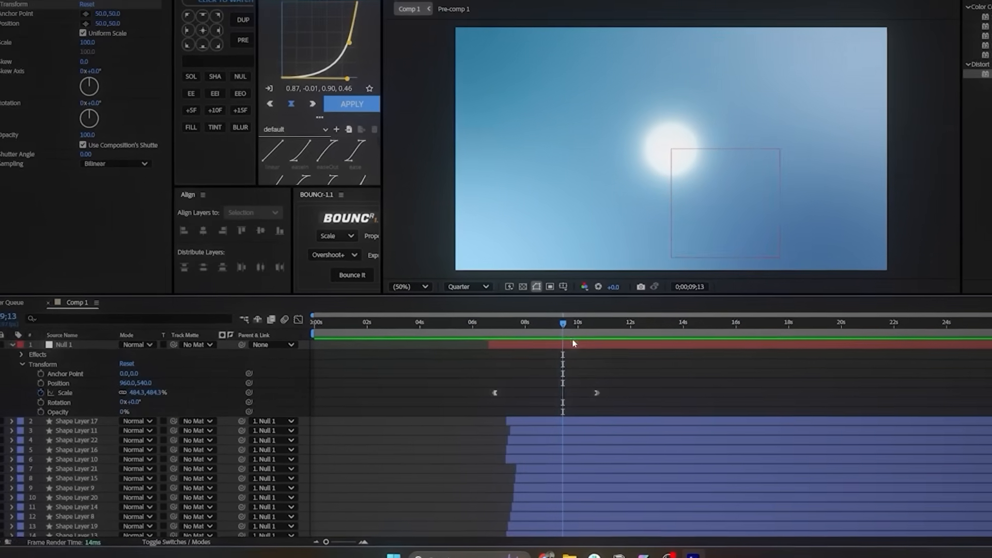
pyautogui.click(598, 382)
pyautogui.scroll(-5, 549, 428)
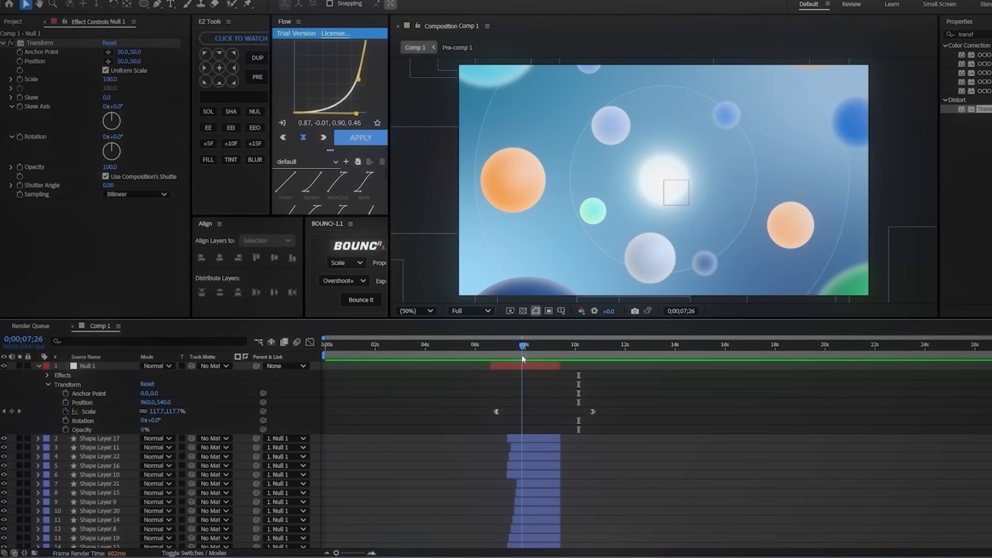
# Step: Keyframe Shape Layer 4's Scale at 44% at 0;00;07;26 and 170% at 0;00;09;28, and open its graph
pyautogui.scroll(-4, 568, 465)
pyautogui.click(538, 480)
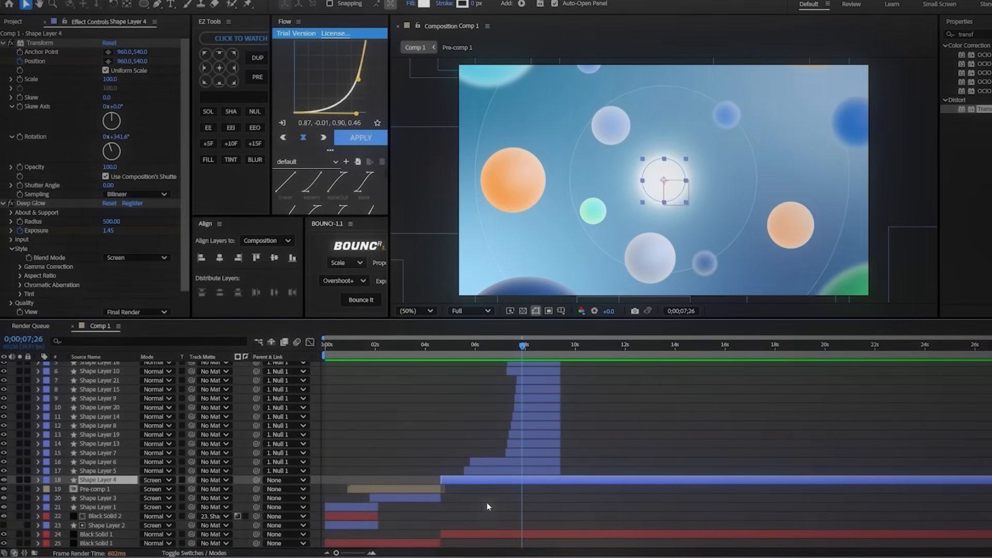
pyautogui.press('s')
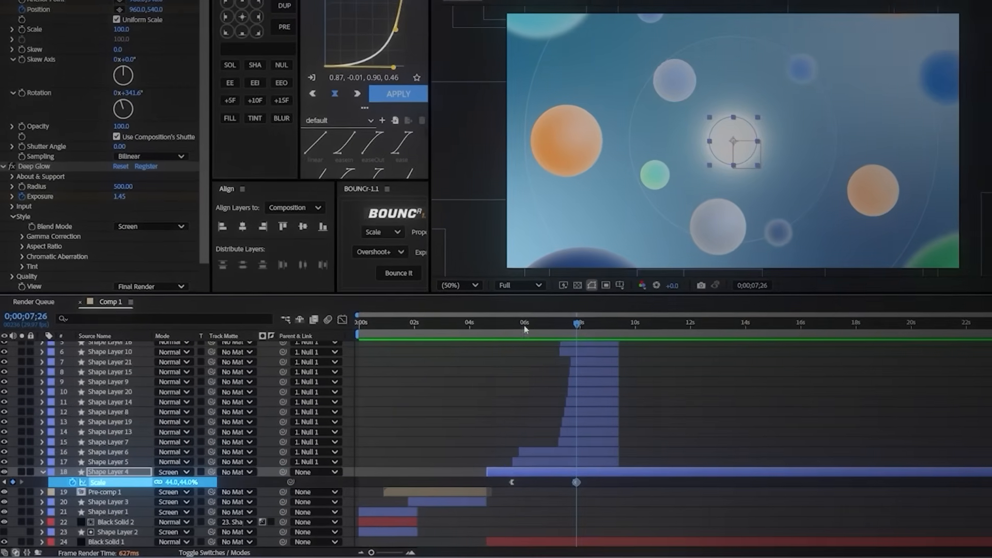
pyautogui.moveTo(577, 323); pyautogui.dragTo(634, 325)
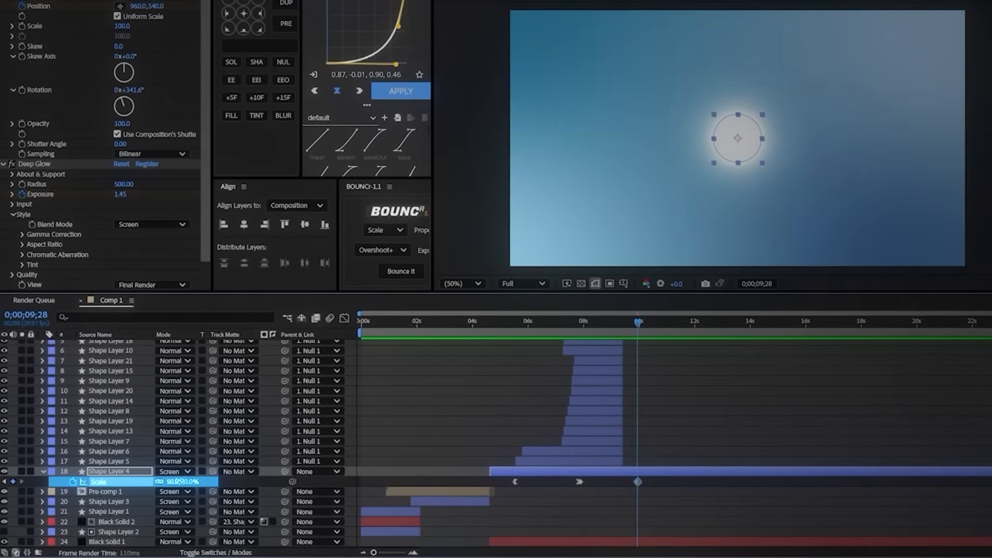
pyautogui.moveTo(176, 481); pyautogui.dragTo(227, 476)
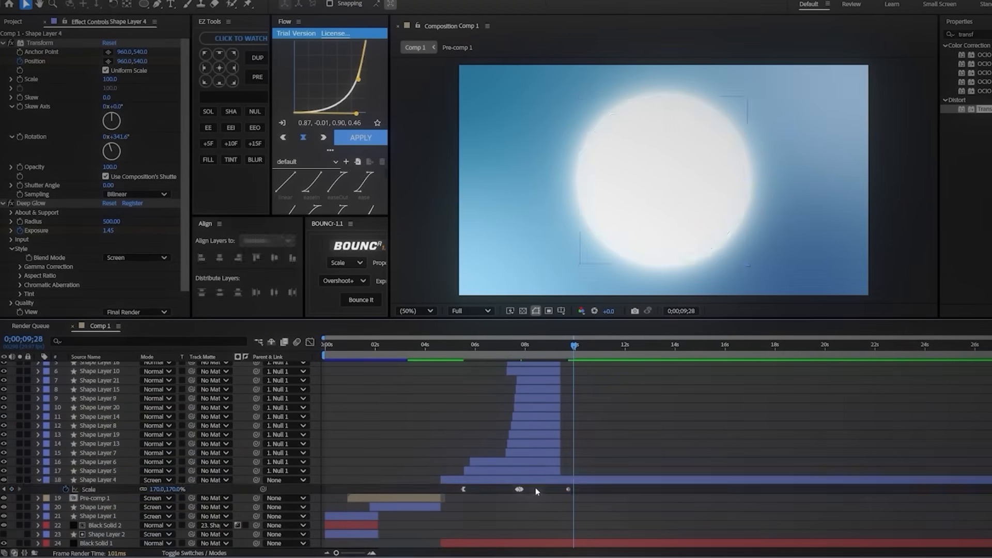
pyautogui.click(310, 343)
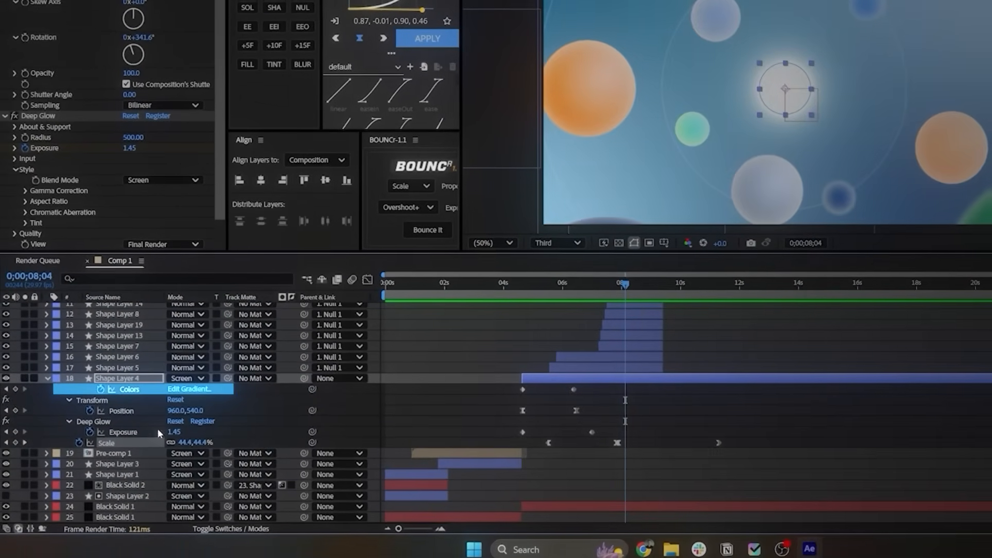
# Step: Paste Shape Layer 4's second gradient Colors keyframe at 0;00;08;04 and its first Colors keyframe at 0;00;09;27
pyautogui.click(519, 411)
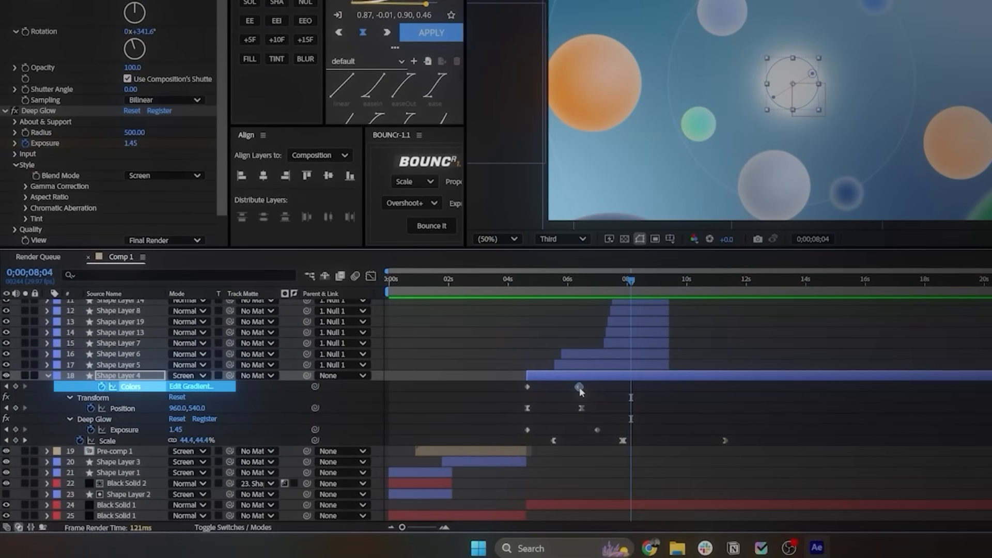
pyautogui.click(642, 379)
pyautogui.hotkey('ctrl', 'v')
pyautogui.moveTo(628, 286); pyautogui.dragTo(682, 286)
pyautogui.click(526, 397)
pyautogui.hotkey('ctrl', 'c')
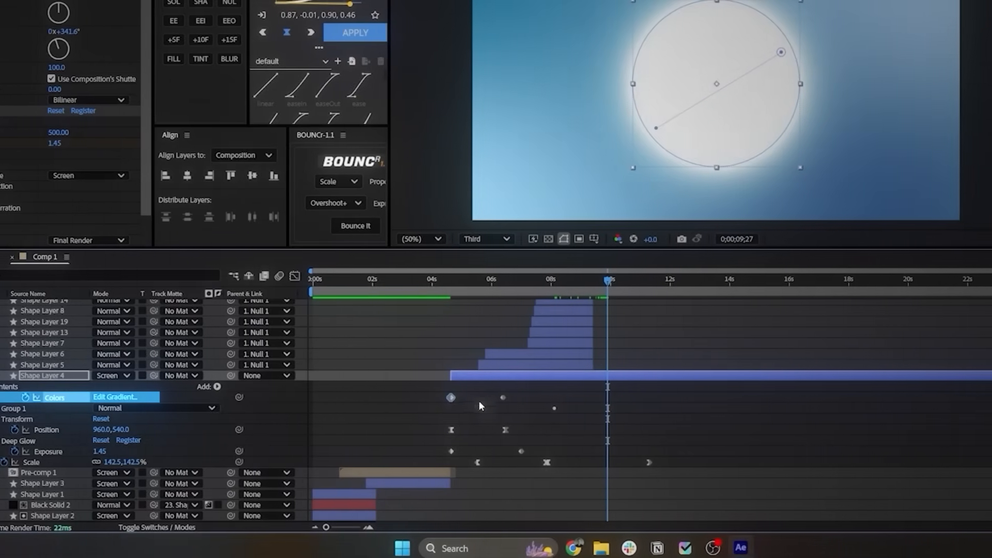
pyautogui.hotkey('ctrl', 'v')
pyautogui.click(696, 396)
# Step: Add a Deep Glow Exposure keyframe on Shape Layer 4 at 0;00;08;17 and go to 0;00;09;28
pyautogui.click(508, 281)
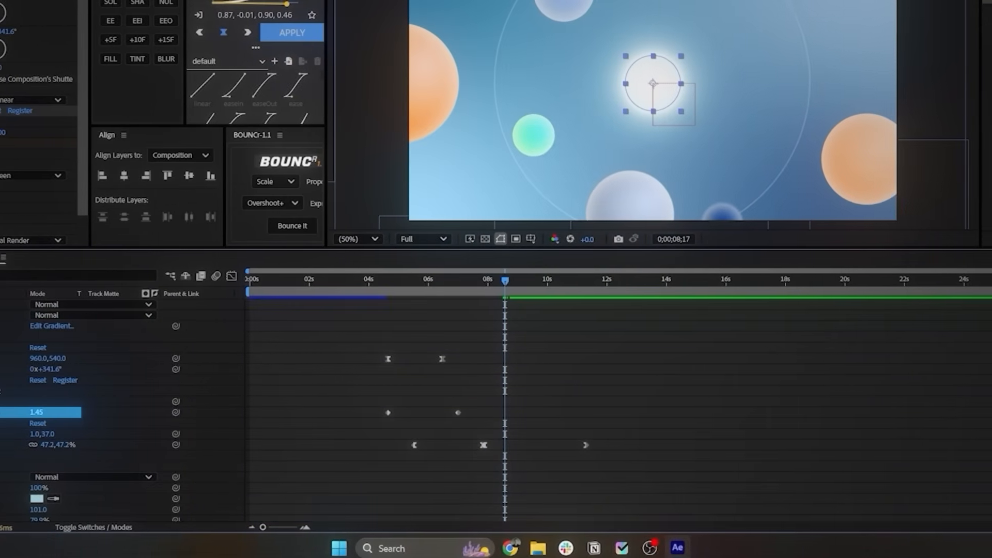
pyautogui.click(1, 413)
pyautogui.scroll(5, 524, 376)
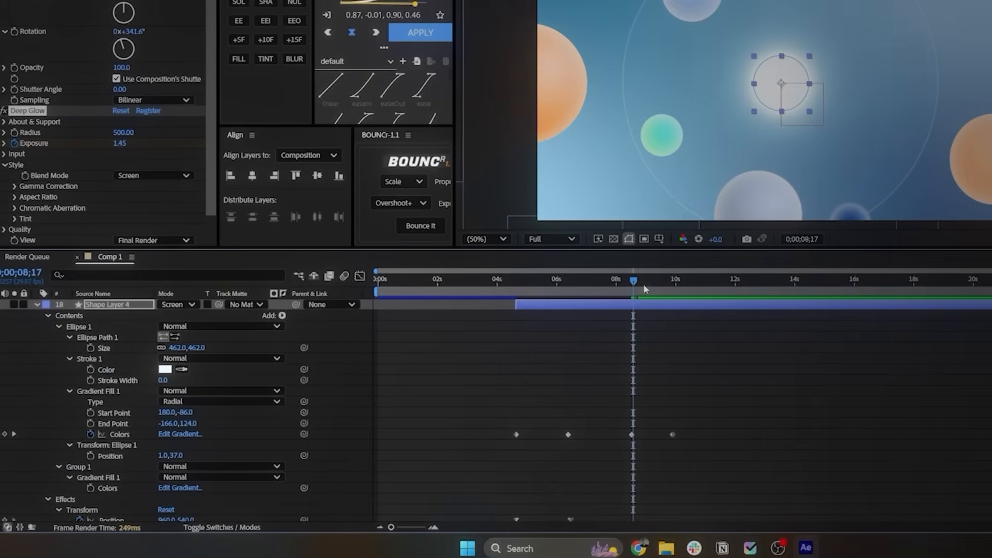
pyautogui.moveTo(610, 284); pyautogui.dragTo(652, 291)
pyautogui.scroll(-3, 478, 378)
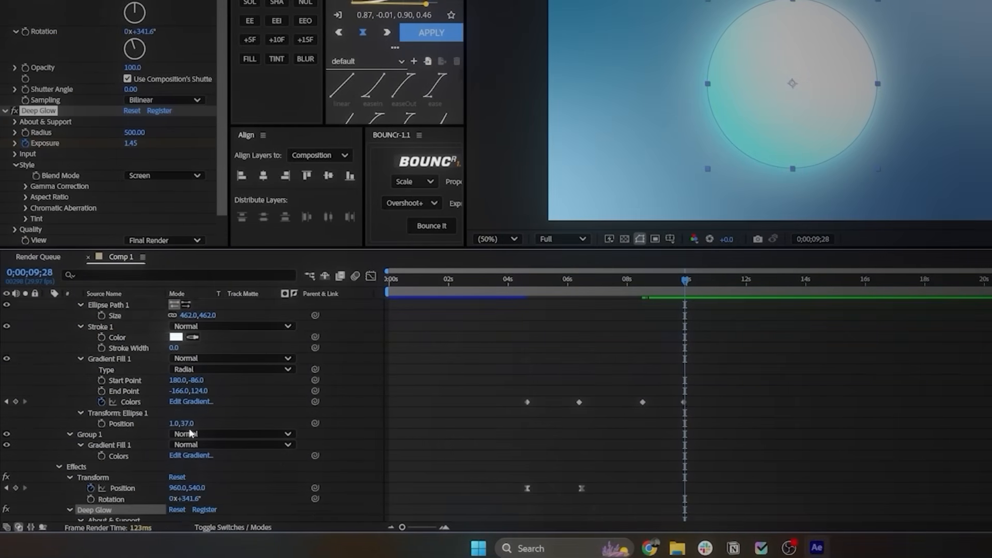
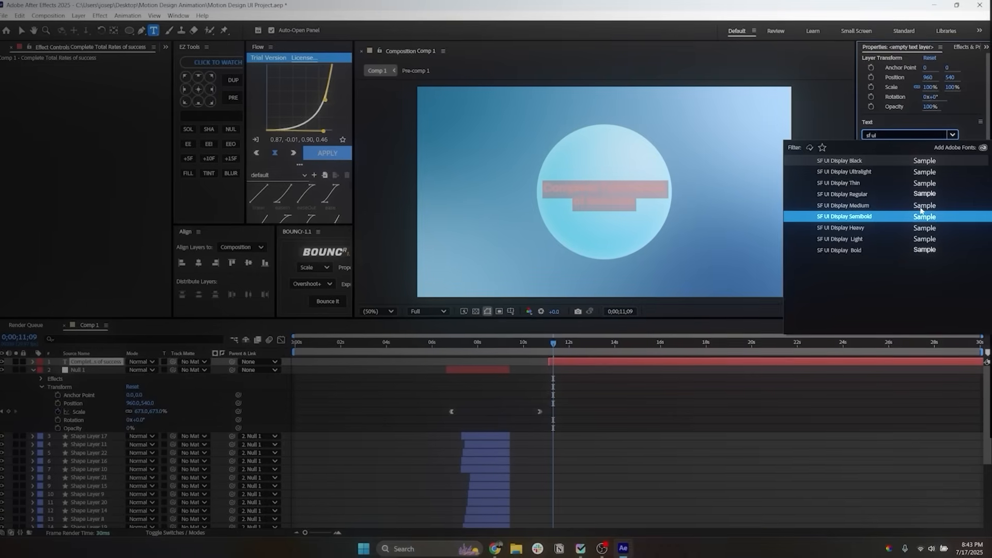
# Step: Format the "Complete Total Rates of success" text as SF UI Display Semibold with a white fill and 49.3 px leading
pyautogui.click(917, 218)
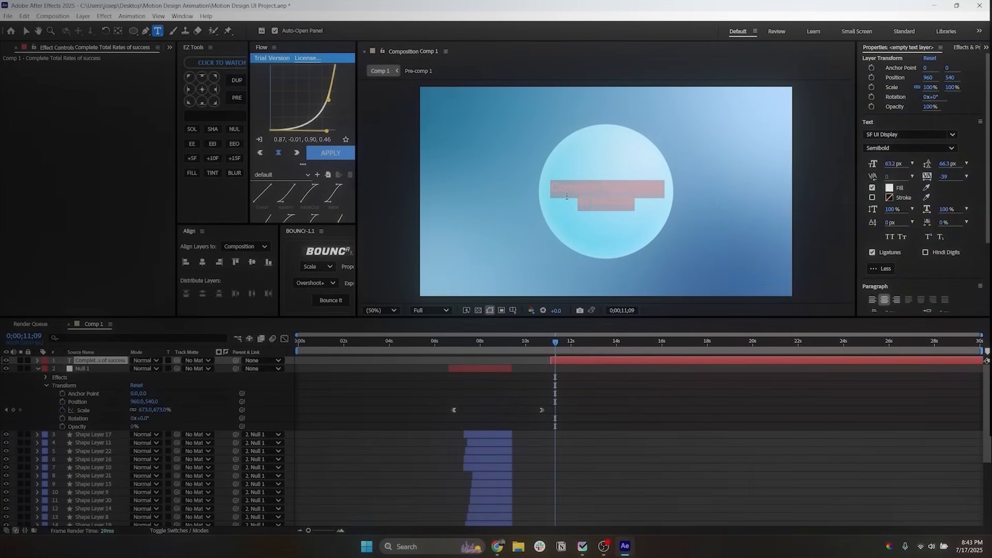
pyautogui.click(890, 188)
pyautogui.click(601, 214)
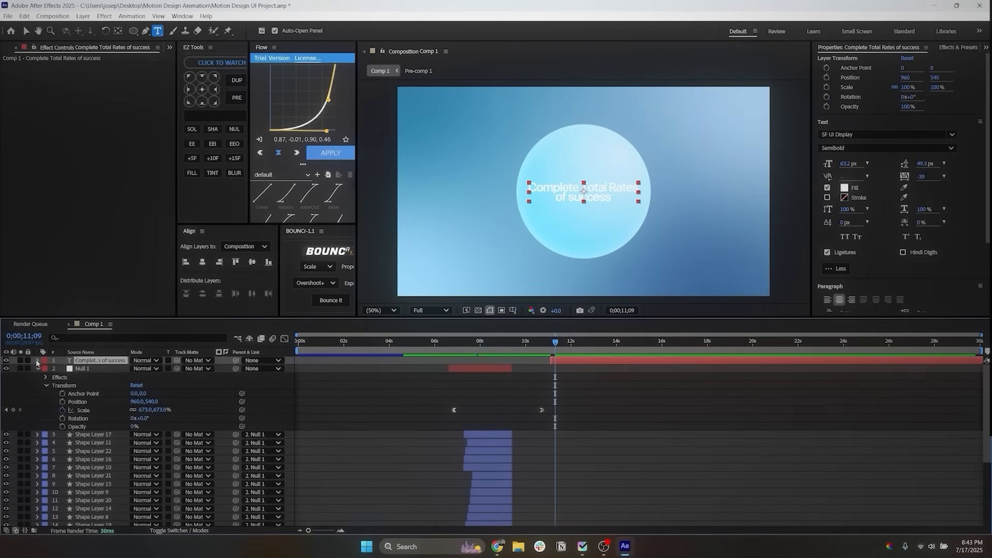
# Step: Add a Position animator to the text layer and set its Position to 0,50
pyautogui.click(38, 360)
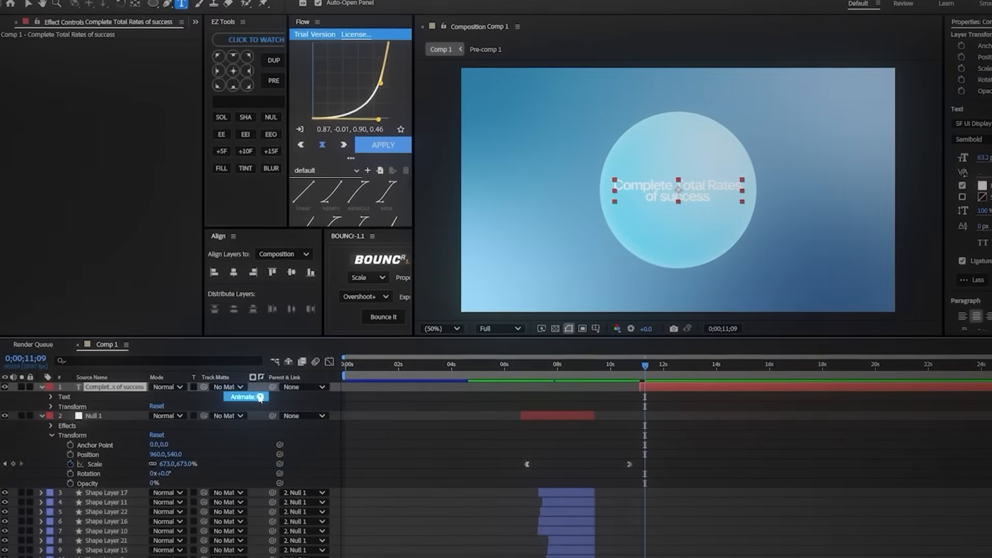
pyautogui.click(240, 381)
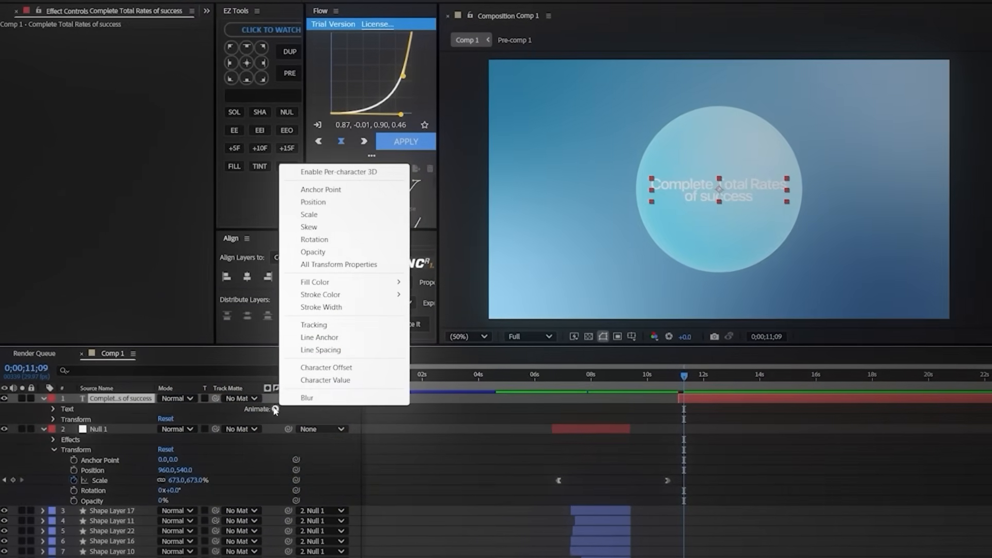
pyautogui.click(317, 202)
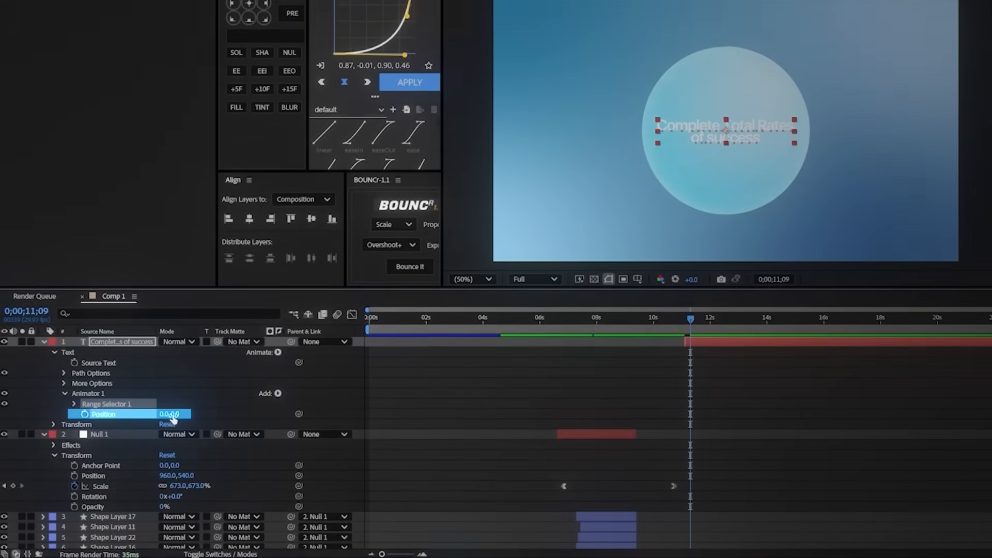
pyautogui.moveTo(173, 419); pyautogui.dragTo(191, 412)
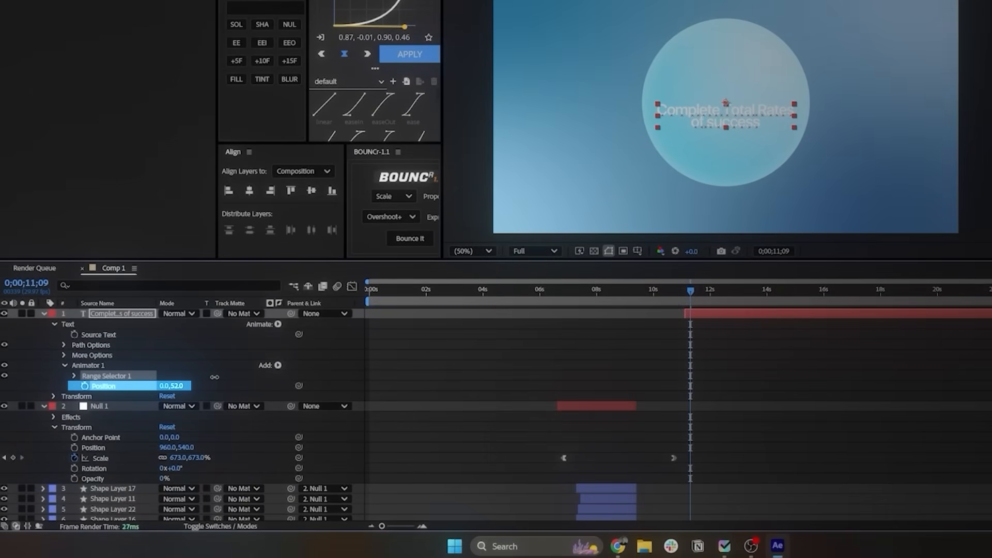
# Step: Keyframe Range Selector 1's Start at 0% at 0;00;11;05 and 100% at 0;00;13;00
pyautogui.click(74, 376)
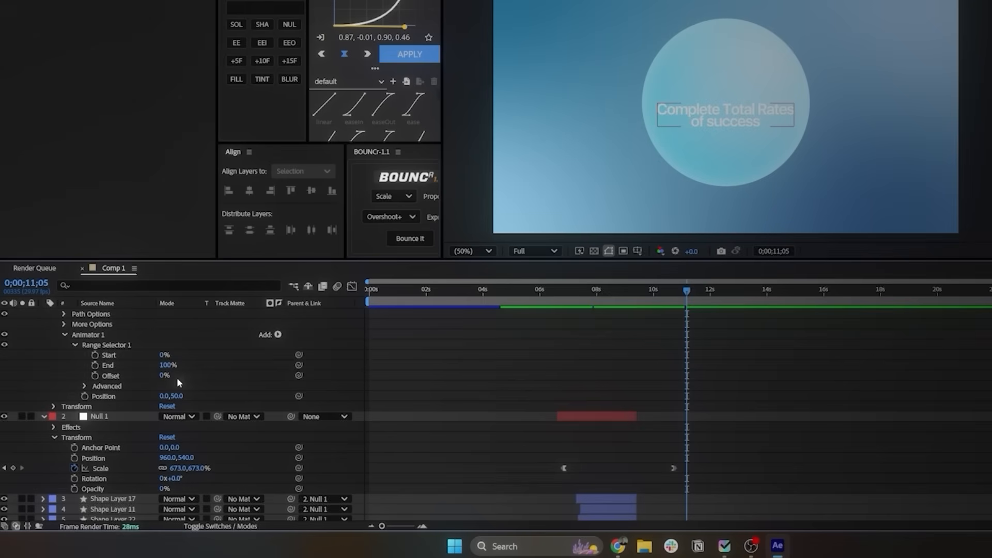
pyautogui.click(166, 398)
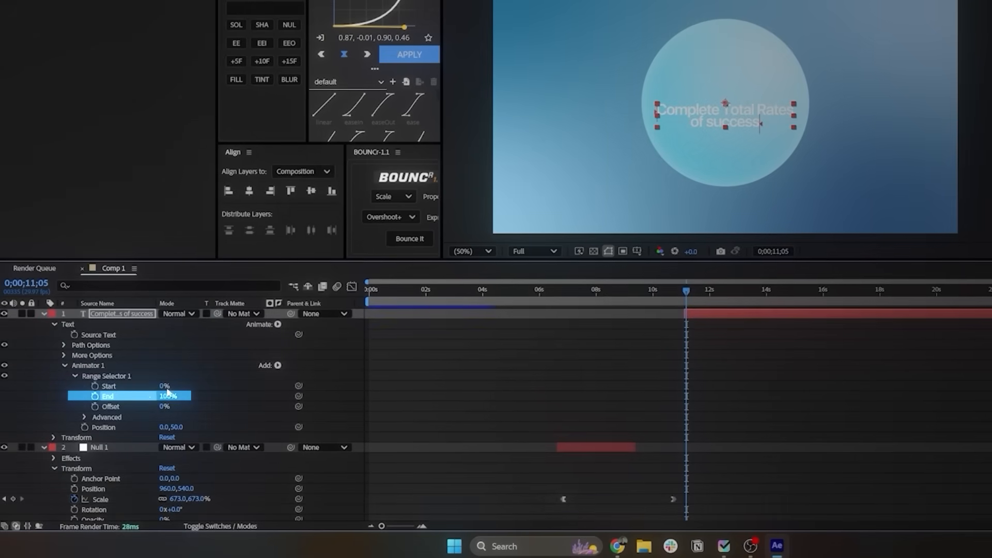
pyautogui.click(726, 295)
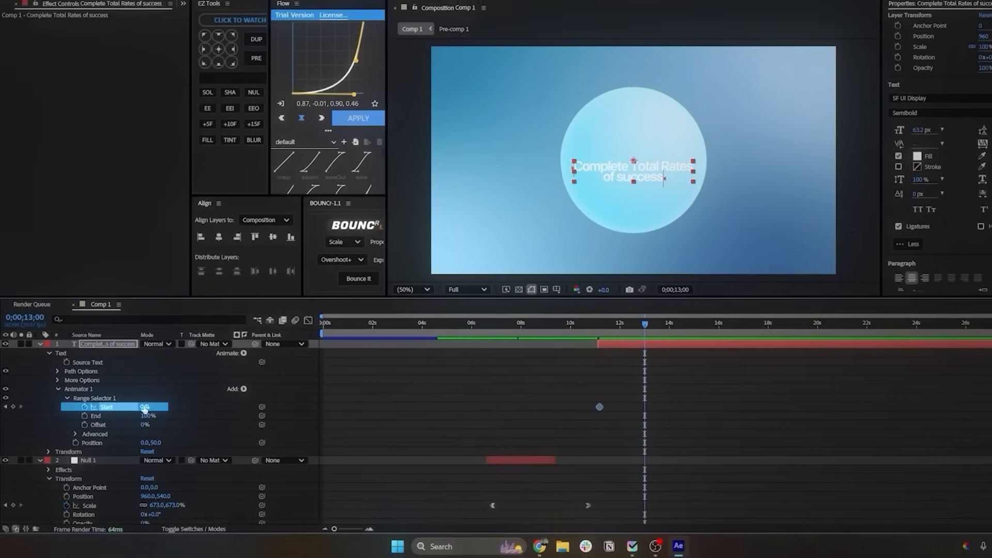
pyautogui.moveTo(161, 389); pyautogui.dragTo(247, 395)
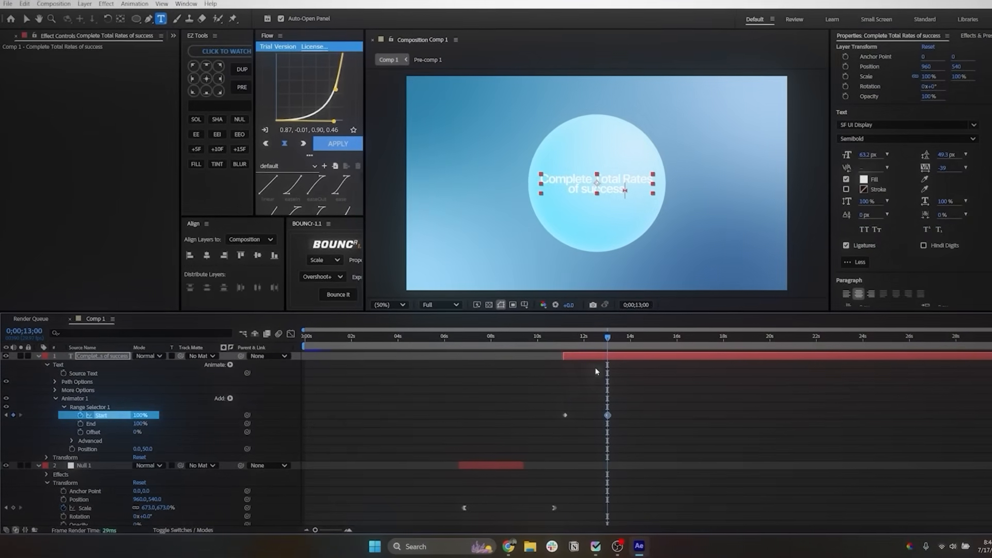
pyautogui.click(577, 332)
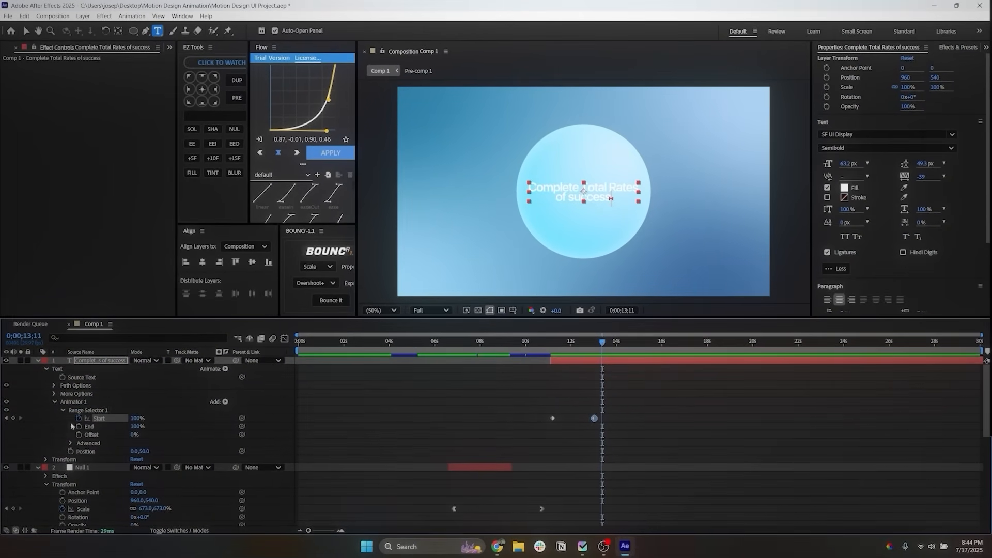
# Step: Set Range Selector 1's advanced Units to Index and Based On to Words
pyautogui.click(69, 444)
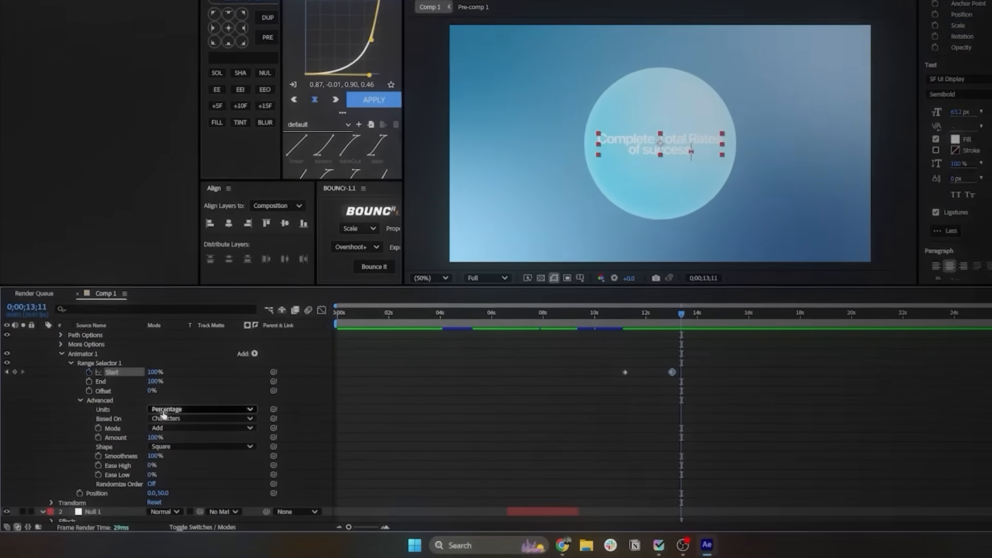
pyautogui.click(164, 409)
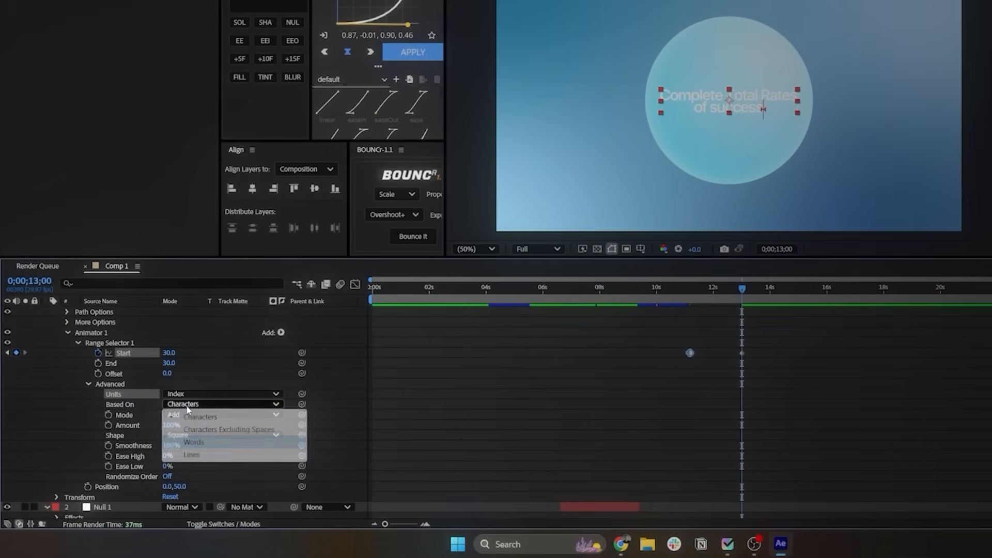
pyautogui.click(194, 442)
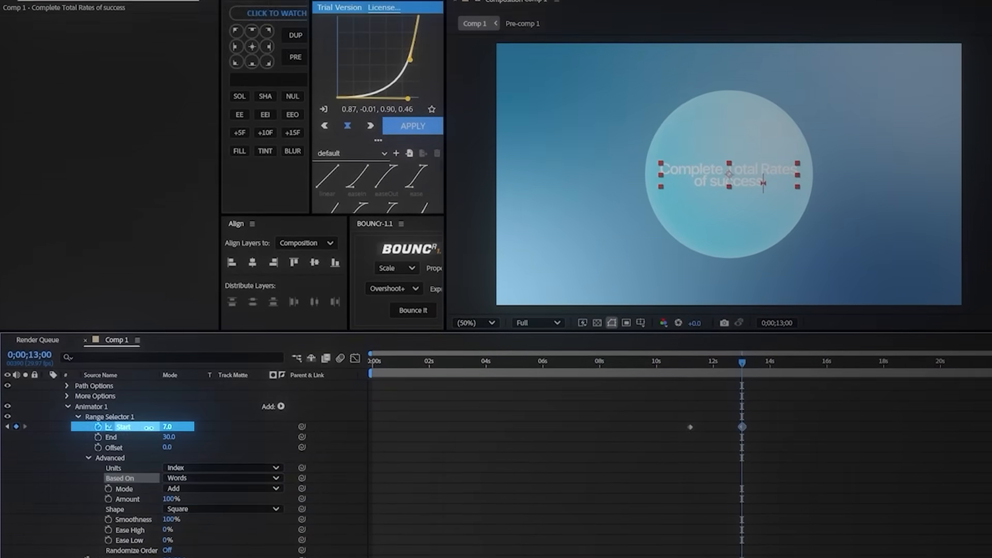
# Step: Set the Start keyframe at 0;00;13;00 to 5 and preview the text animation from 0;00;11;04
pyautogui.moveTo(169, 352); pyautogui.dragTo(151, 354)
pyautogui.moveTo(151, 457); pyautogui.dragTo(145, 456)
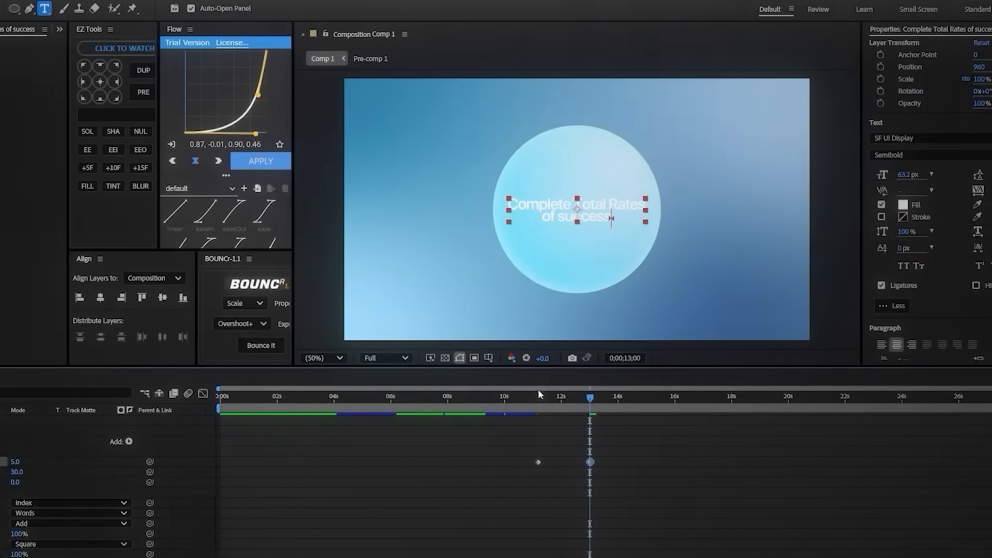
pyautogui.click(689, 397)
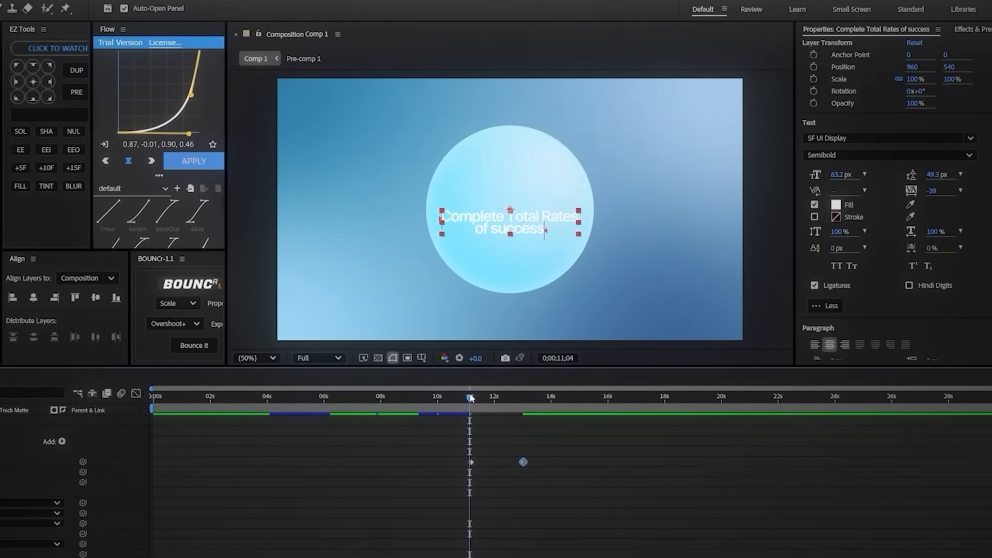
pyautogui.press('space')
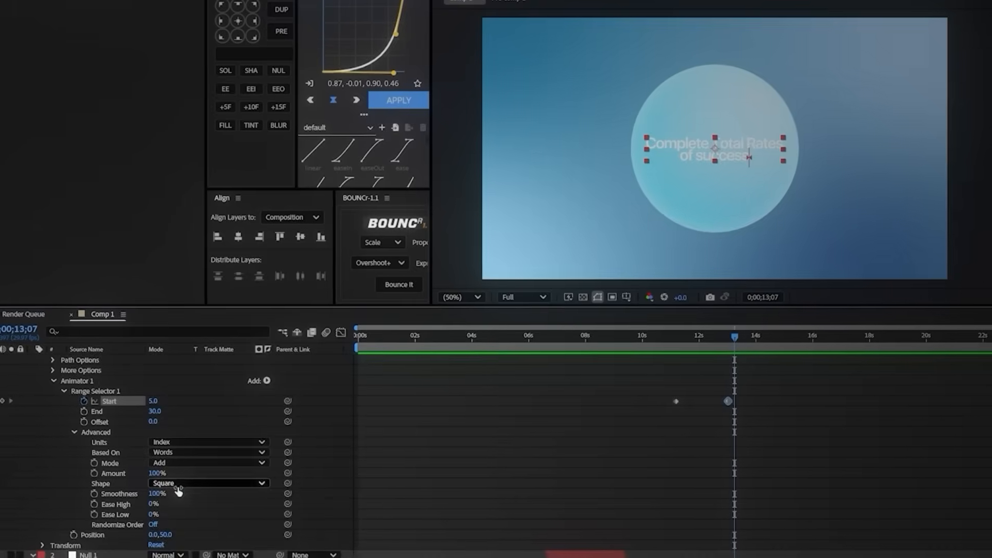
# Step: Change the selector's Shape to Ramp Up with End at 0 and the 0;00;13;00 Start keyframe at 41, and preview it
pyautogui.click(177, 485)
pyautogui.click(171, 506)
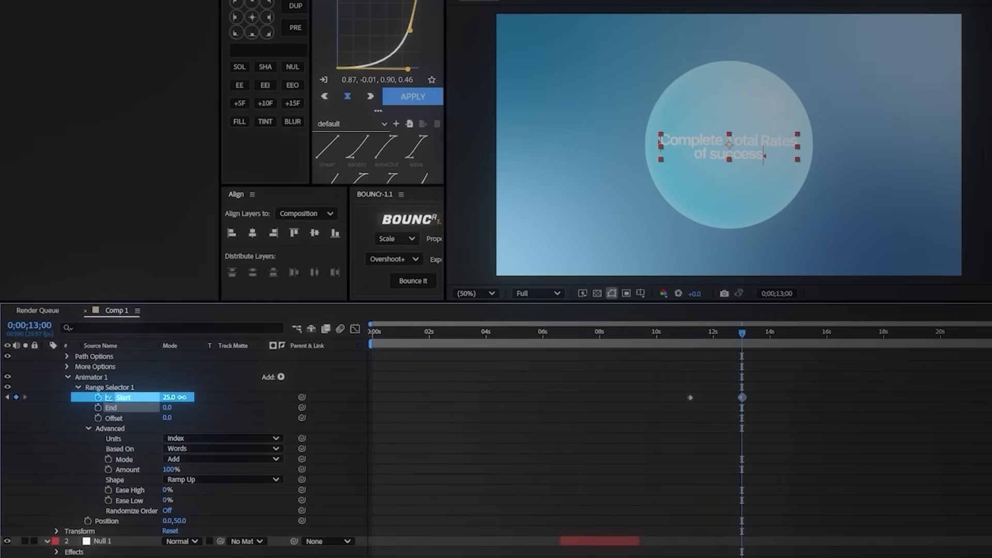
pyautogui.moveTo(187, 398); pyautogui.dragTo(193, 399)
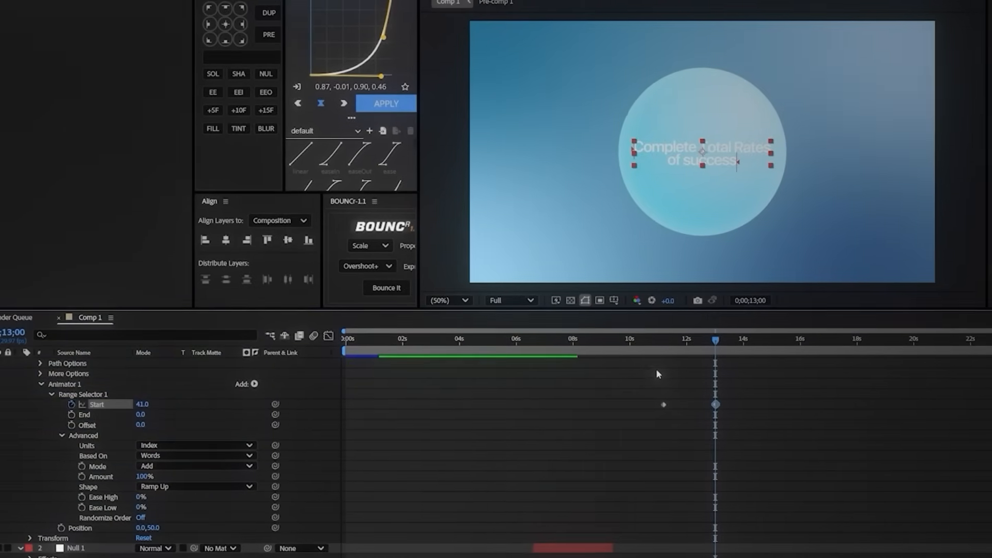
pyautogui.click(689, 332)
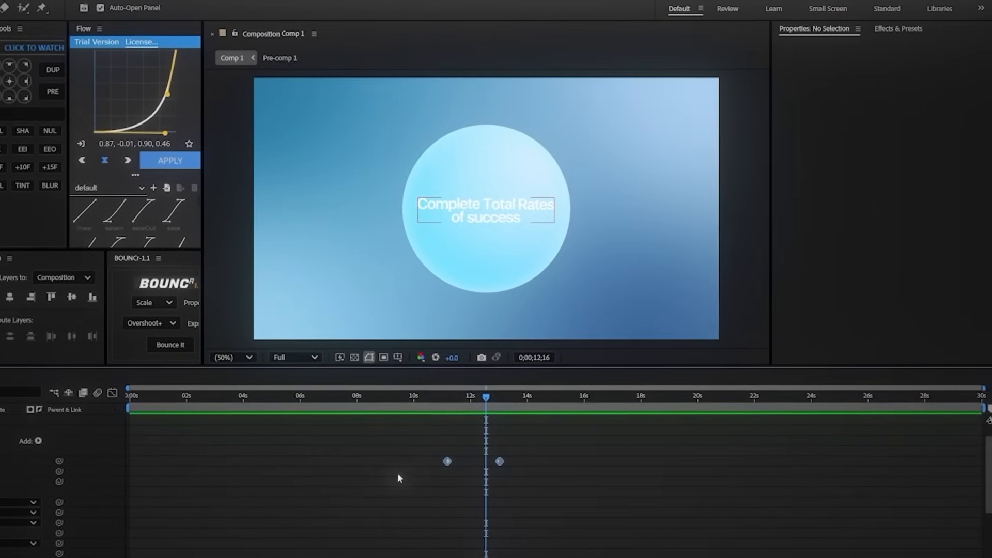
# Step: Select both Start keyframes and show their speed graph for easing
pyautogui.moveTo(398, 479); pyautogui.dragTo(522, 447)
pyautogui.click(112, 392)
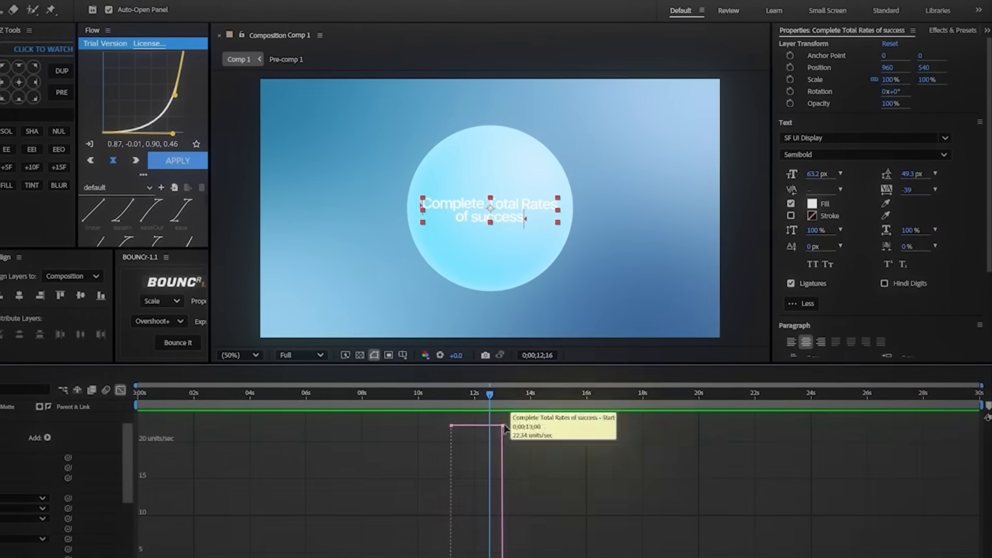
pyautogui.moveTo(465, 414); pyautogui.dragTo(522, 557)
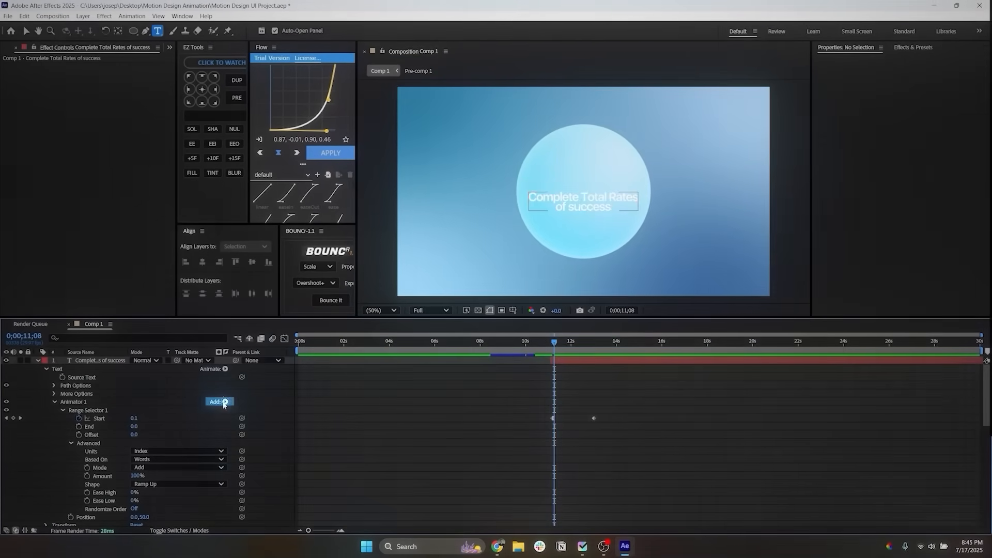
# Step: Add an Opacity property at 0% and a Blur property to the text's Animator 1
pyautogui.click(223, 403)
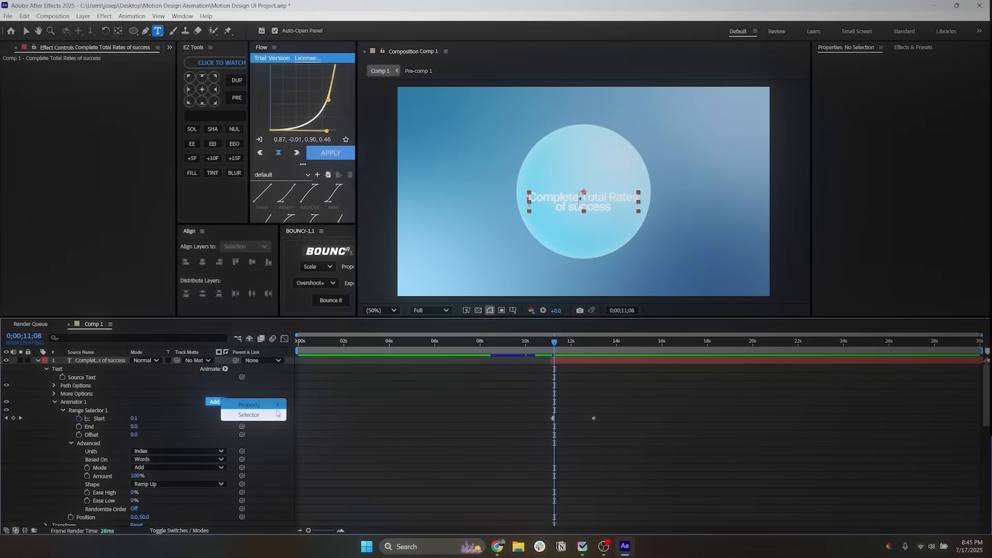
pyautogui.moveTo(278, 410)
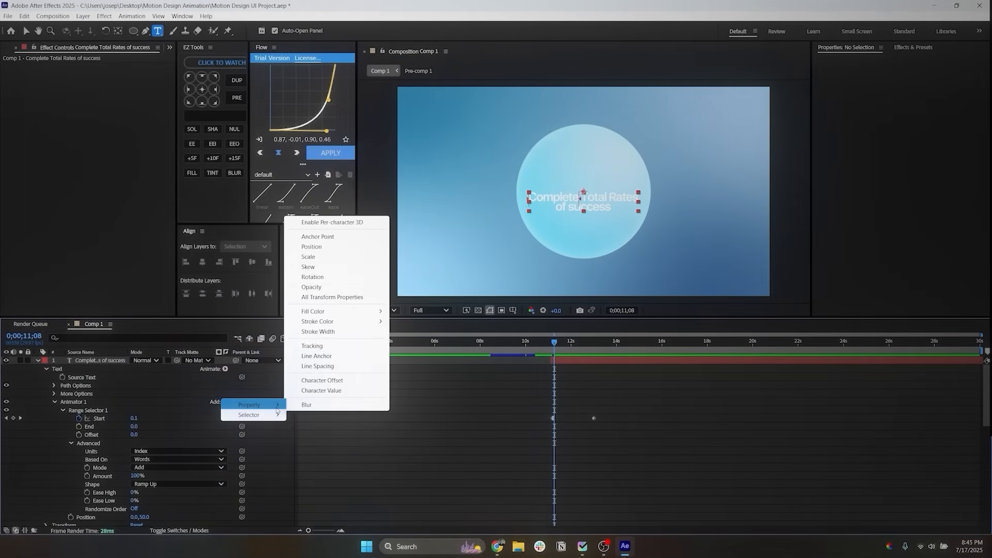
pyautogui.click(320, 286)
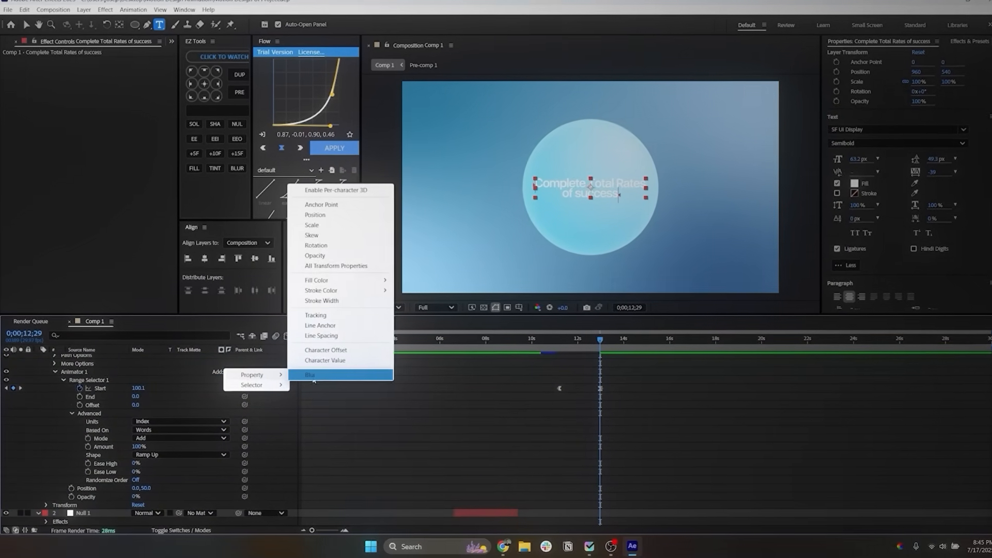
pyautogui.click(308, 378)
pyautogui.scroll(-1, 308, 429)
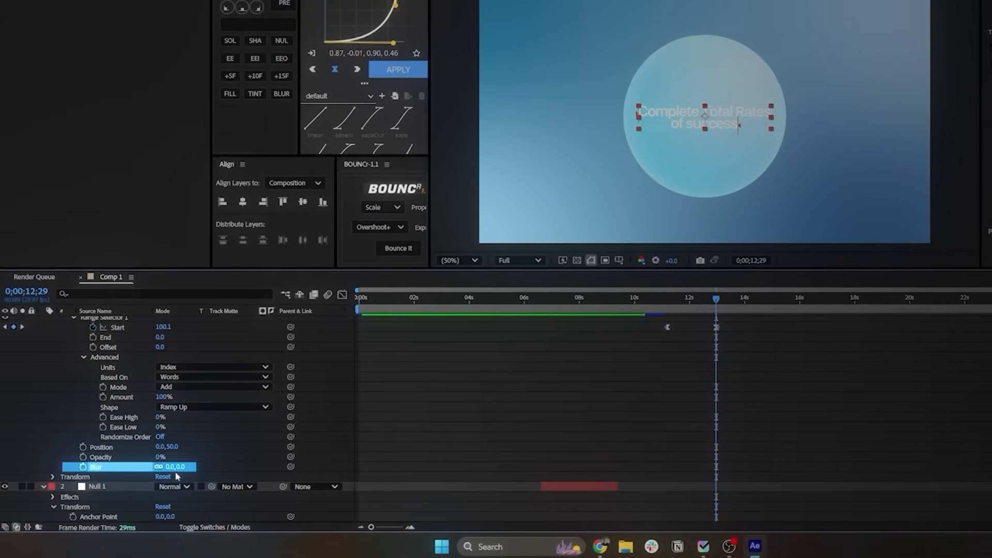
pyautogui.moveTo(609, 328); pyautogui.dragTo(604, 329)
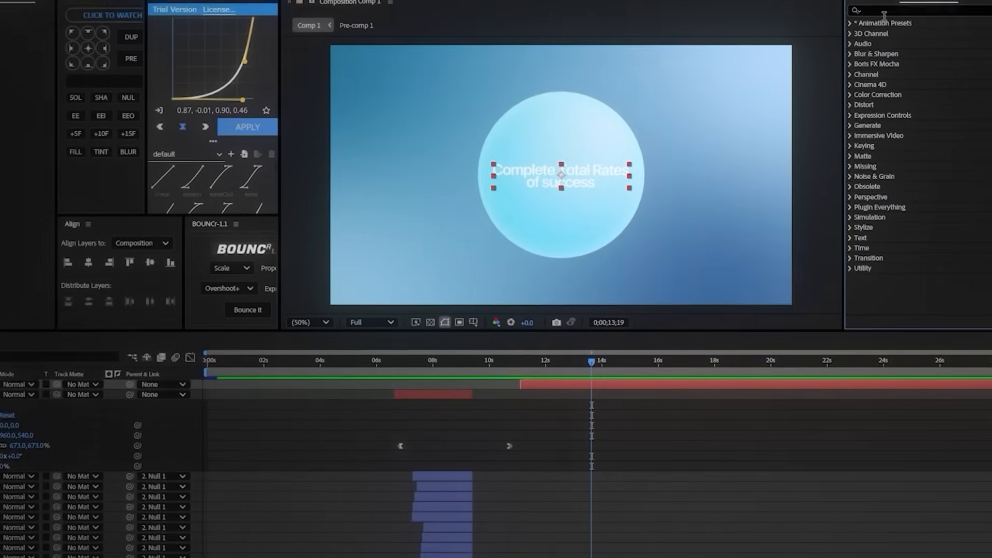
# Step: Apply a Gradient Ramp to the text, with the ramp starting at 960,498 and ending at 960,584
pyautogui.click(885, 12)
pyautogui.write('gradient')
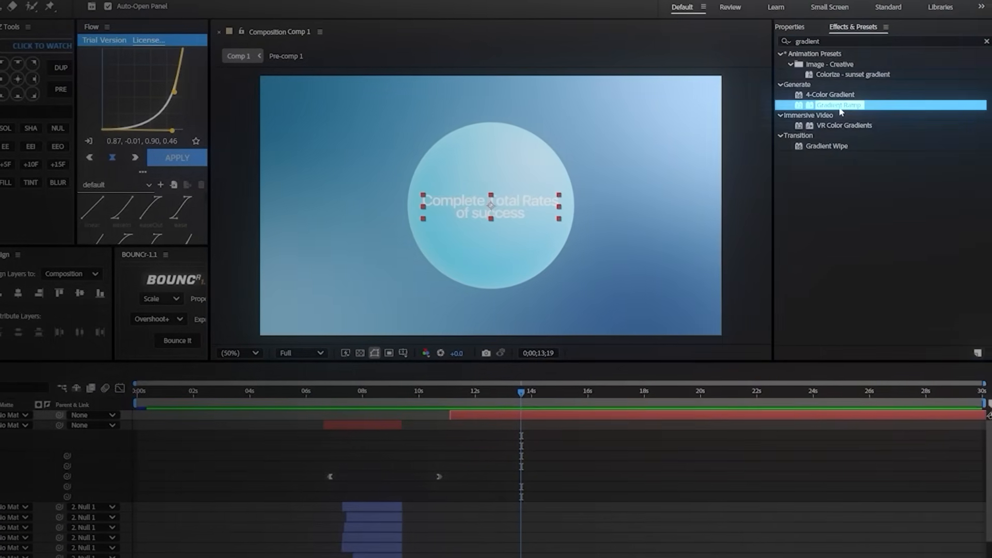
pyautogui.moveTo(96, 62); pyautogui.dragTo(403, 107)
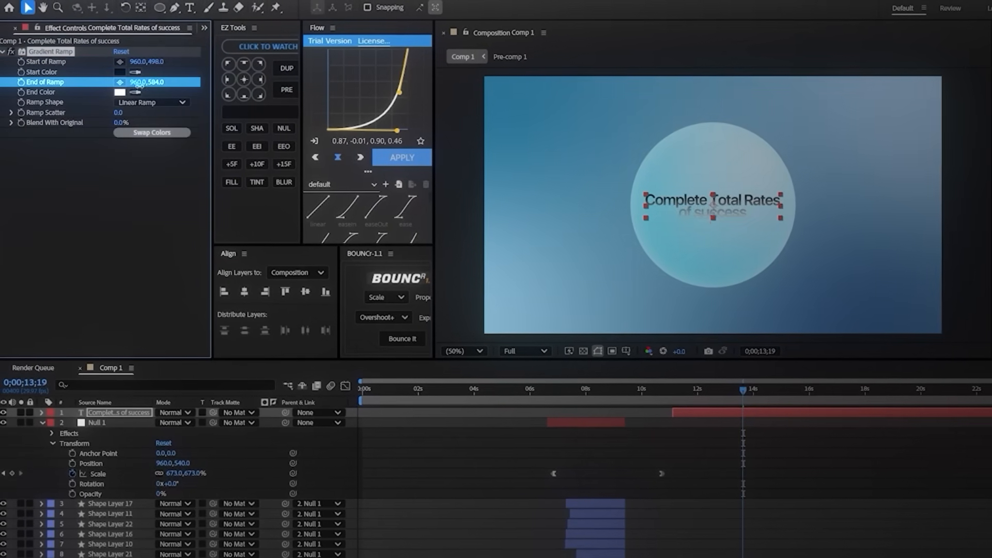
pyautogui.moveTo(140, 87); pyautogui.dragTo(128, 94)
# Step: Set the Gradient Ramp's Start Color to white and its End Color to a very light grey
pyautogui.click(113, 76)
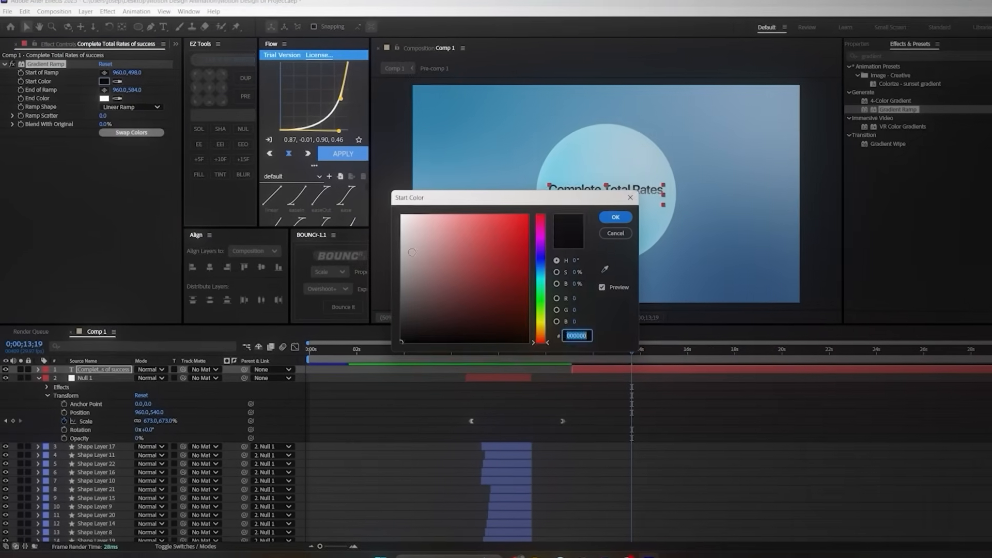
pyautogui.moveTo(416, 232); pyautogui.dragTo(343, 195)
pyautogui.click(608, 217)
pyautogui.click(103, 99)
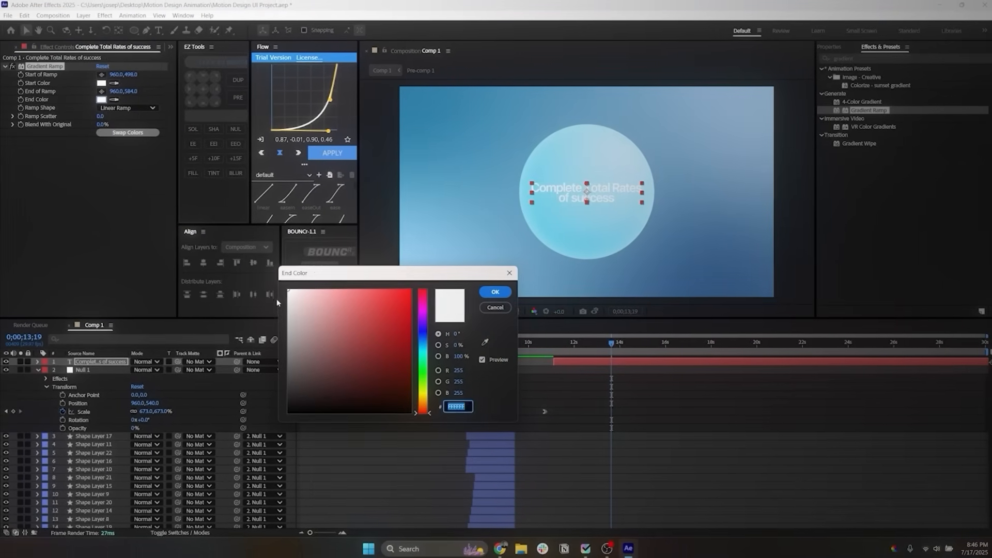
pyautogui.click(509, 292)
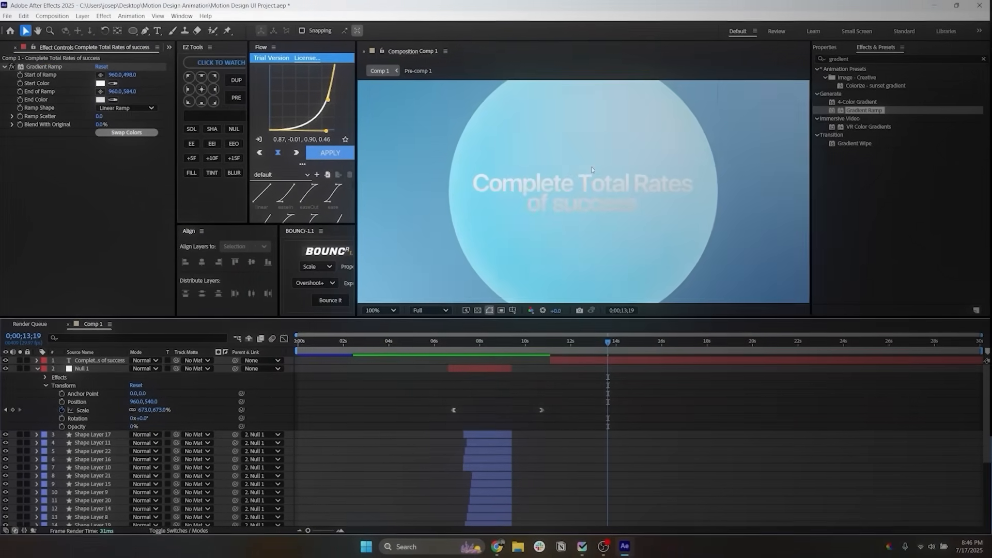
# Step: Add an Inner Glow layer style to the text and set its color to FFFFFF
pyautogui.rightClick(570, 199)
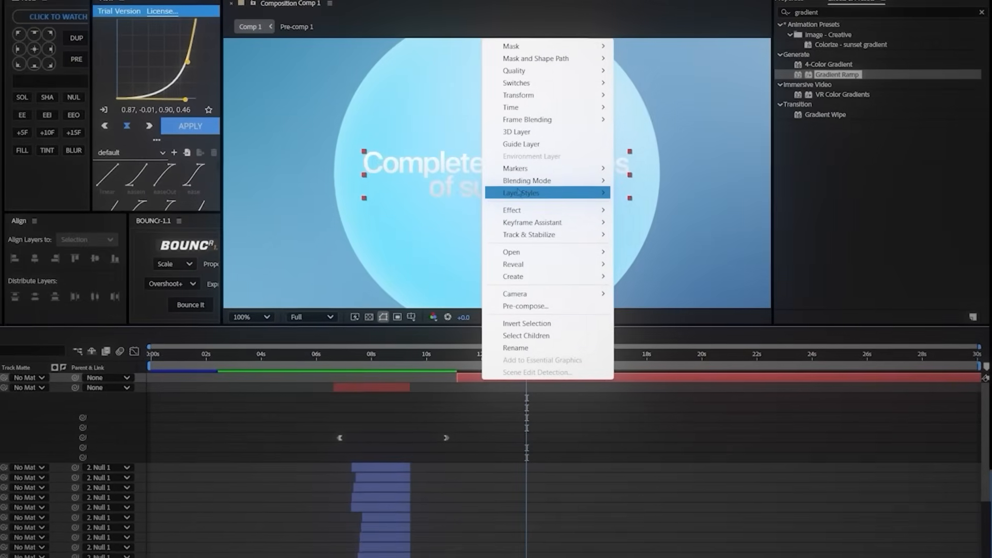
pyautogui.moveTo(521, 193)
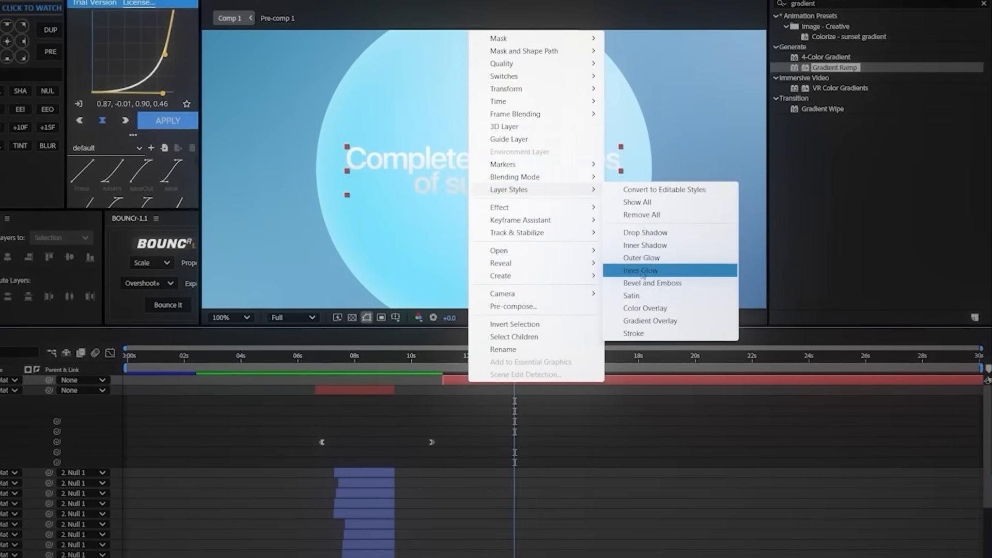
pyautogui.click(649, 271)
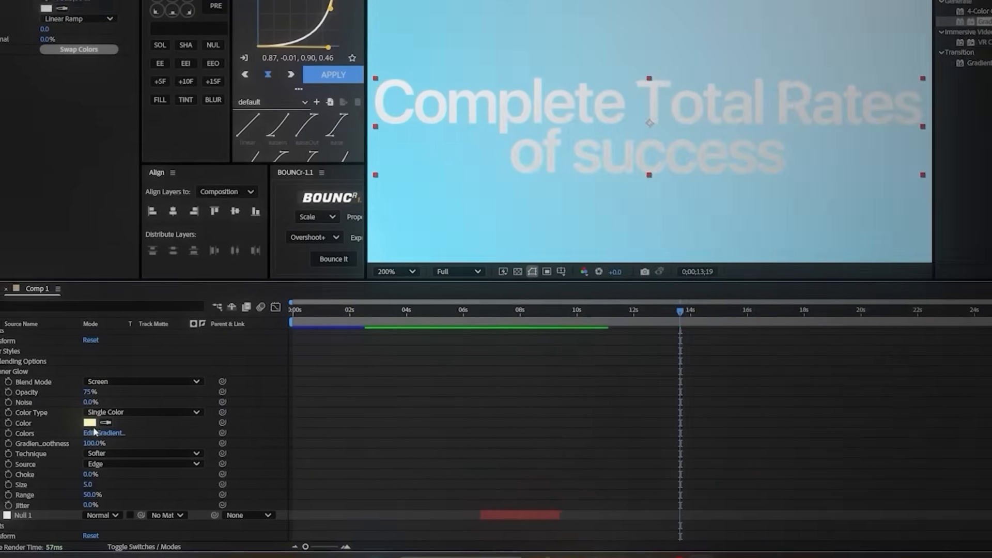
pyautogui.click(92, 423)
pyautogui.moveTo(492, 223); pyautogui.dragTo(470, 128)
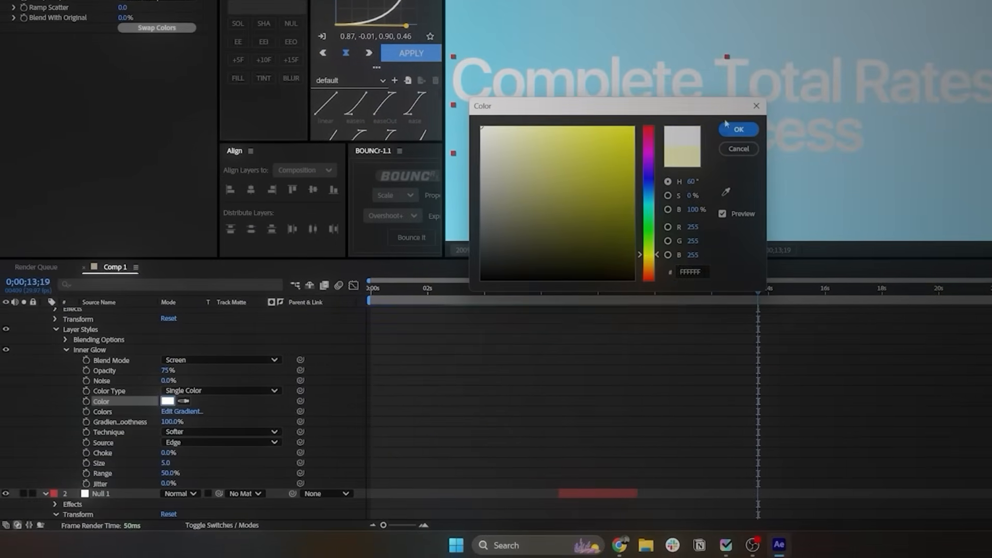
pyautogui.click(738, 129)
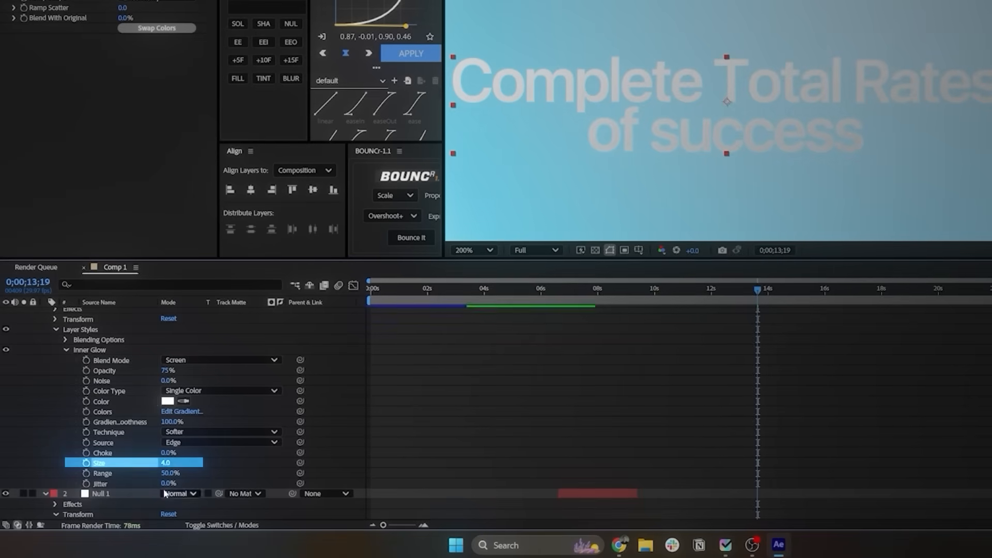
# Step: Set the text's Inner Glow range to 53.1%
pyautogui.moveTo(179, 474); pyautogui.dragTo(181, 474)
pyautogui.click(418, 383)
pyautogui.scroll(-2, 657, 147)
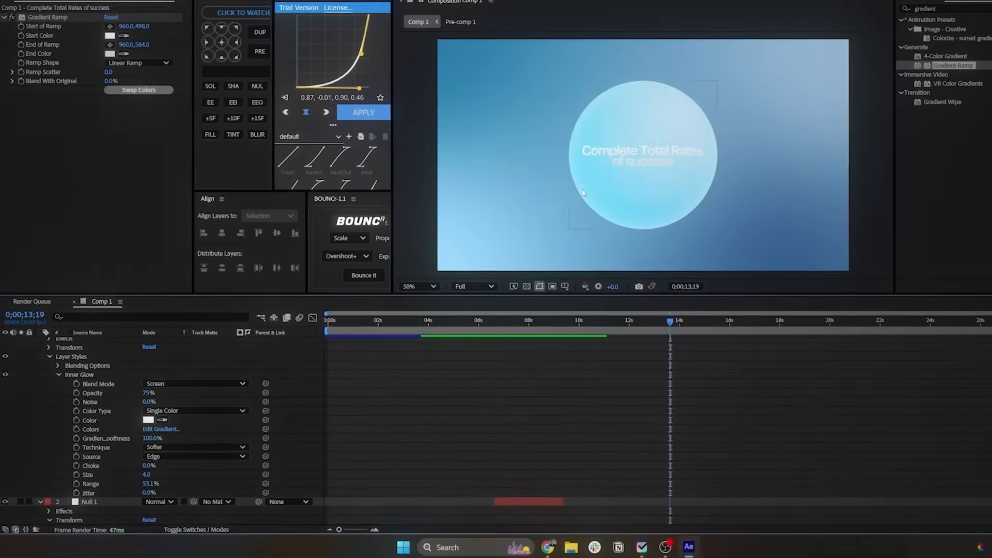
pyautogui.scroll(8, 632, 379)
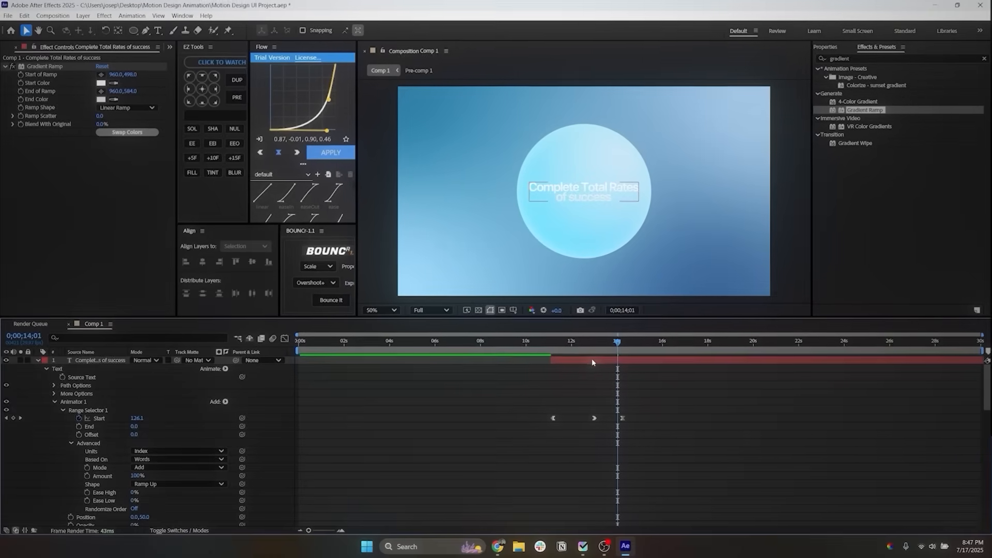
# Step: Duplicate the text layer and remove the Gradient Ramp and Inner Glow from the lower copy
pyautogui.click(591, 359)
pyautogui.hotkey('ctrl', 'd')
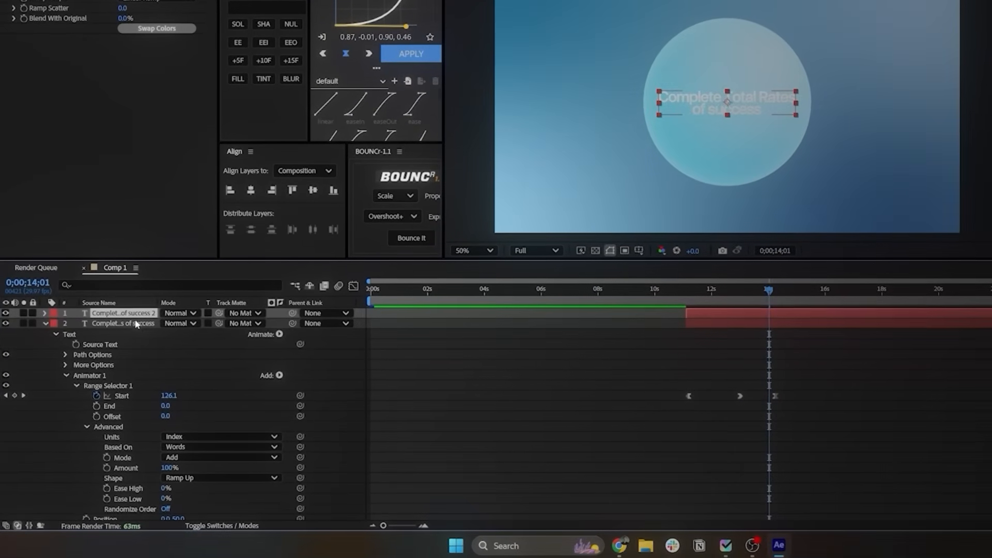
pyautogui.click(137, 324)
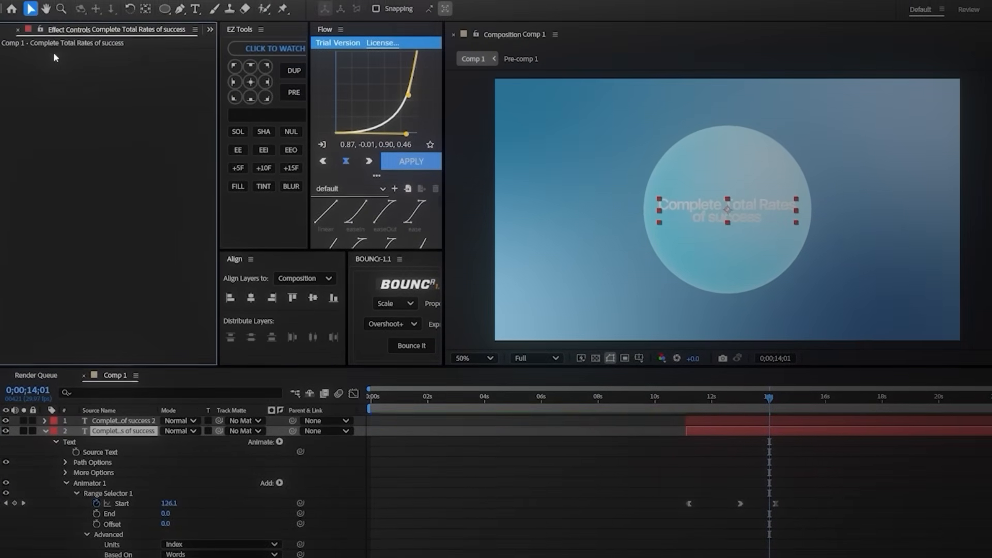
pyautogui.scroll(-7, 115, 551)
pyautogui.scroll(5, 115, 552)
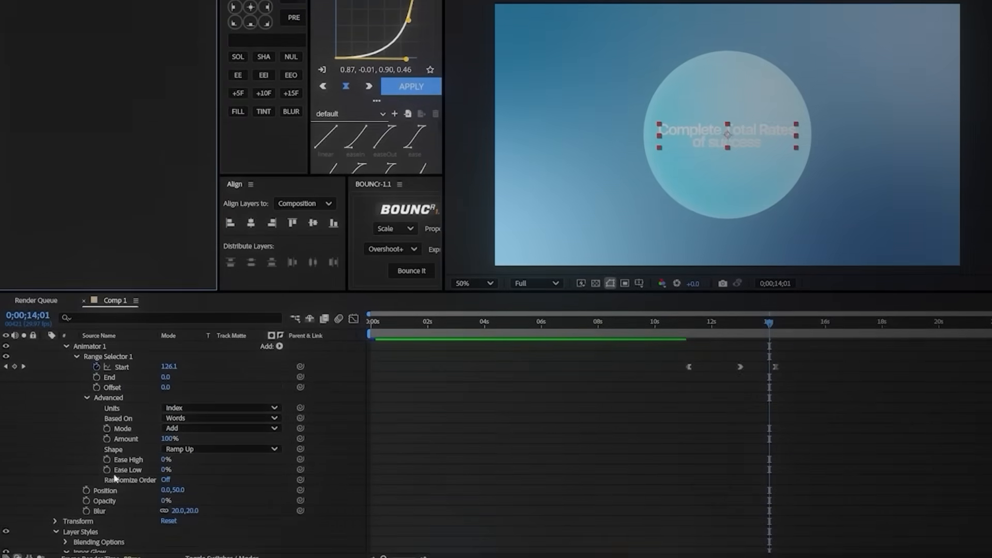
pyautogui.scroll(2, 114, 479)
pyautogui.click(55, 336)
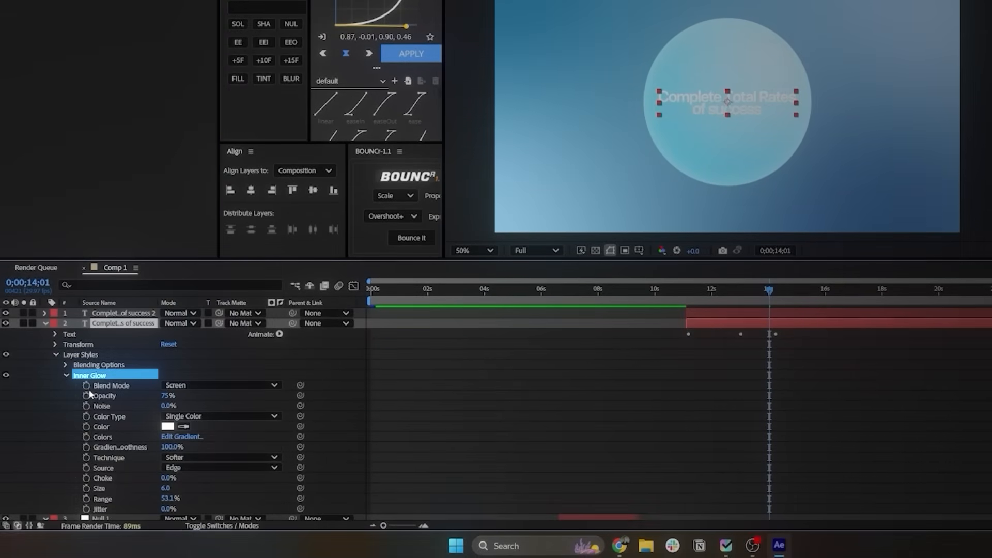
pyautogui.press('Delete')
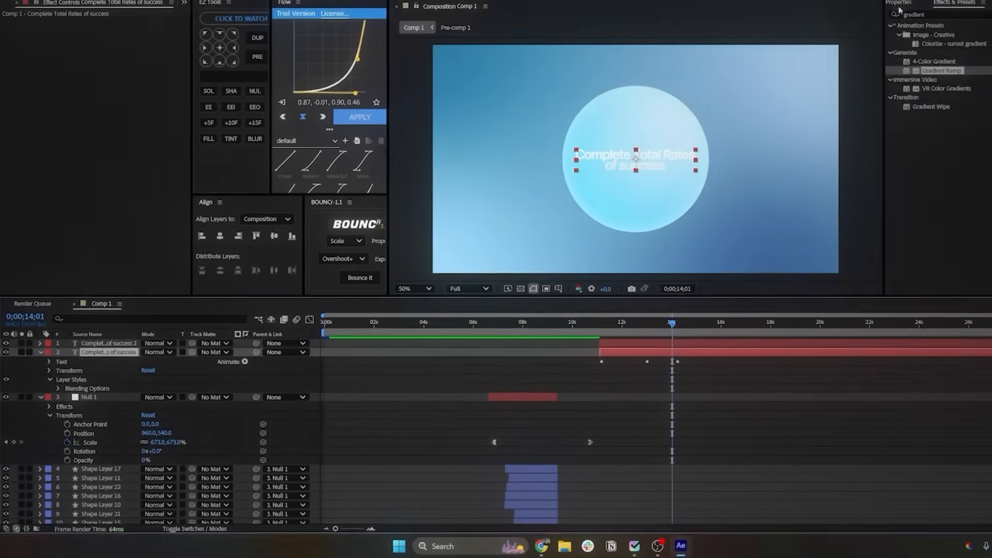
# Step: Set the lower text copy's fill color to black, 000000
pyautogui.click(899, 3)
pyautogui.click(920, 155)
pyautogui.click(522, 315)
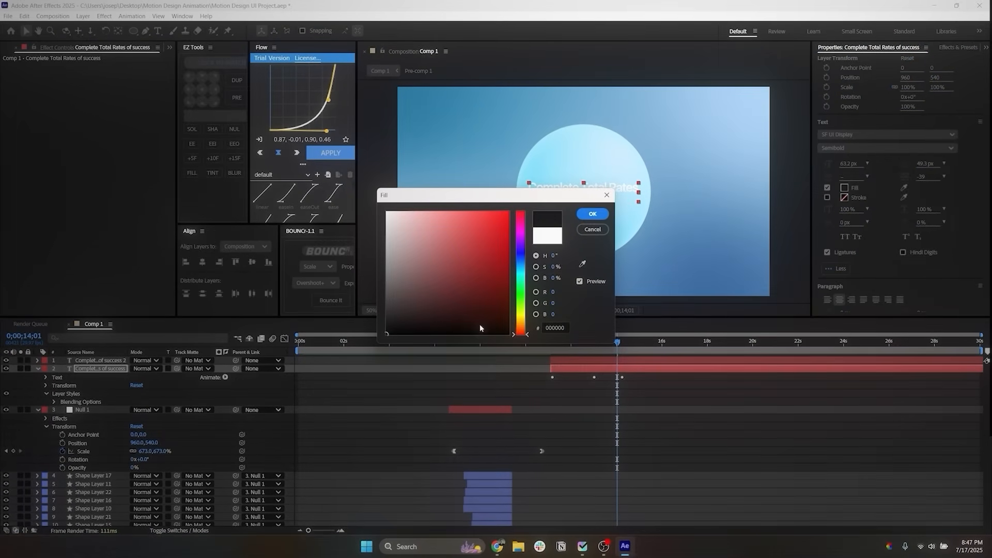
pyautogui.click(593, 214)
# Step: Apply CC Radial Fast Blur to the lower text copy with its Center at 647,325 and Amount 35
pyautogui.click(868, 58)
pyautogui.write('cc radia')
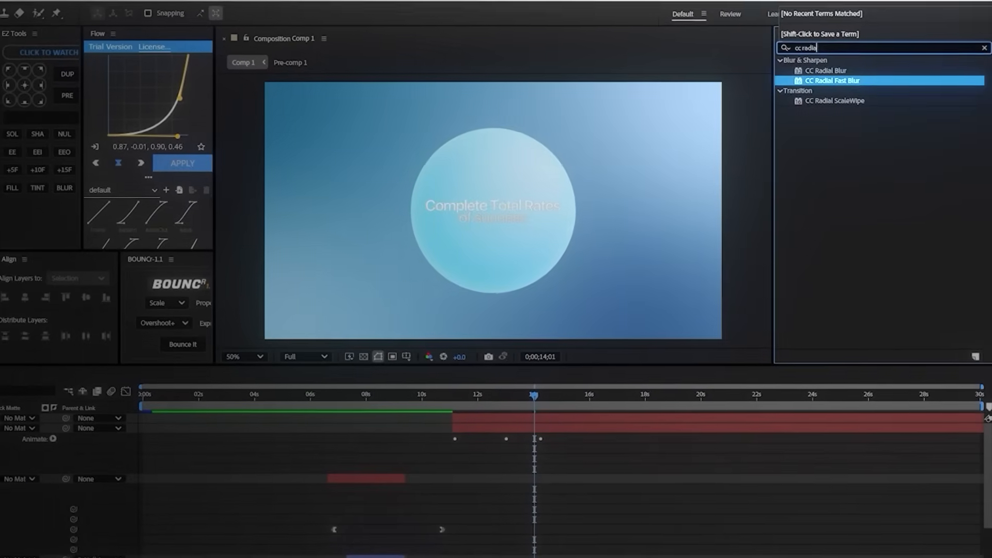
pyautogui.moveTo(847, 81); pyautogui.dragTo(524, 429)
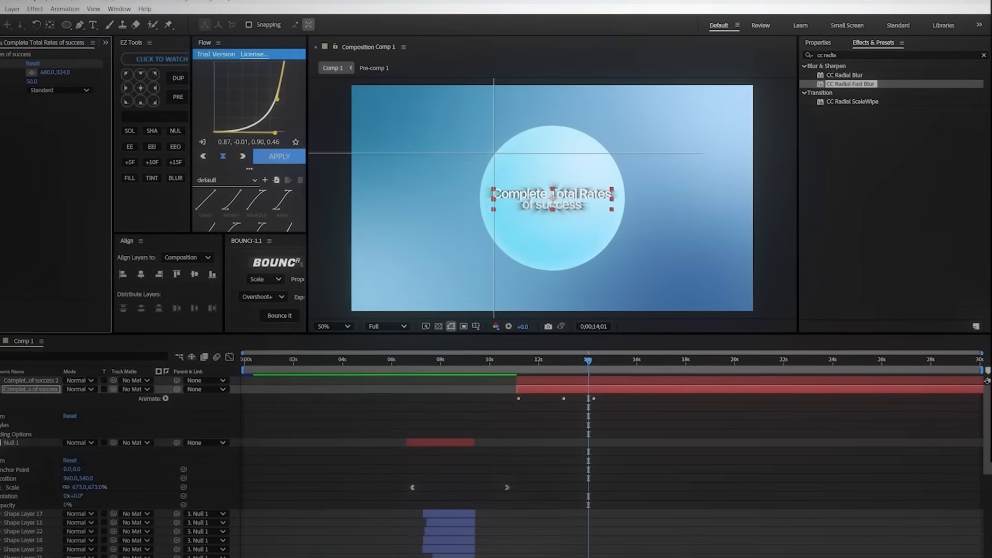
pyautogui.click(476, 145)
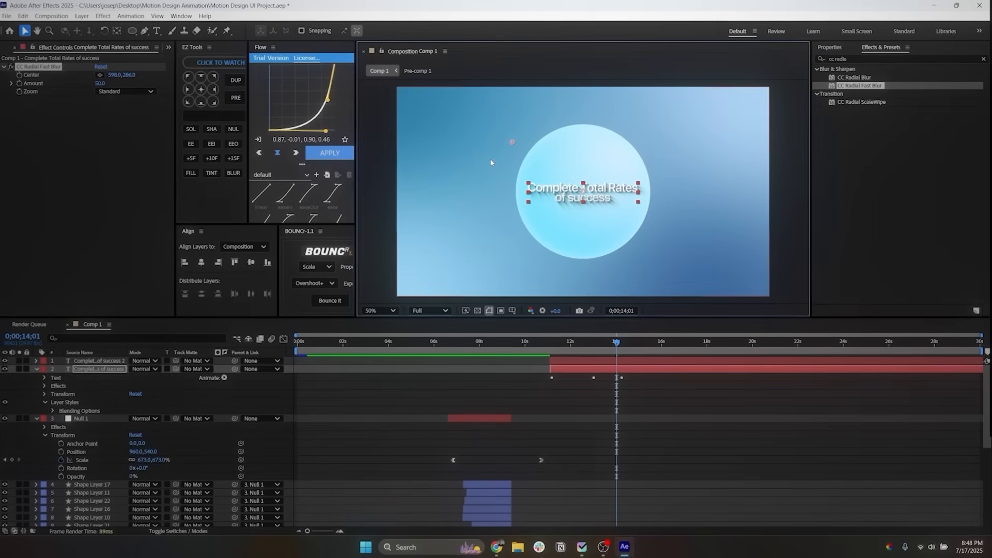
pyautogui.click(498, 233)
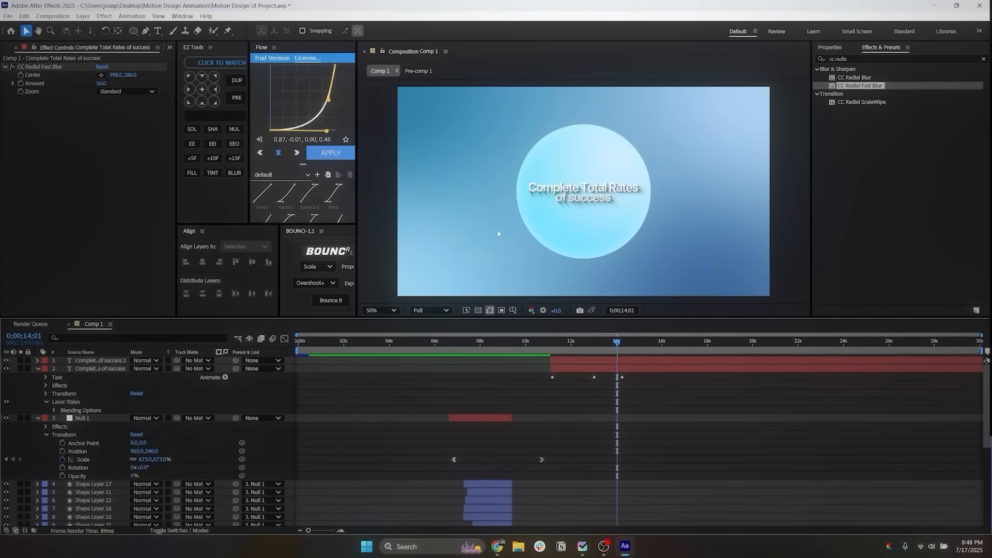
pyautogui.click(575, 369)
pyautogui.moveTo(131, 75); pyautogui.dragTo(140, 101)
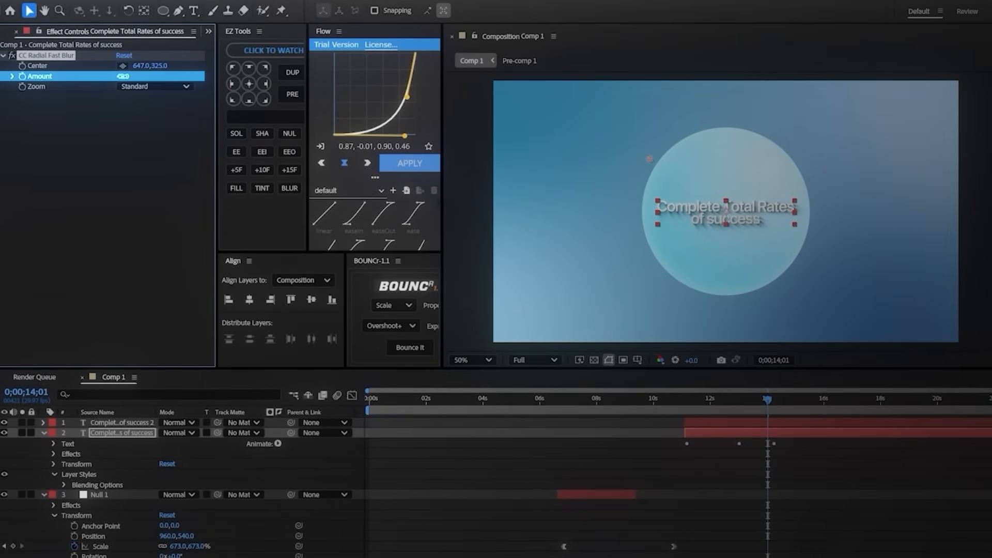
pyautogui.moveTo(123, 77); pyautogui.dragTo(115, 77)
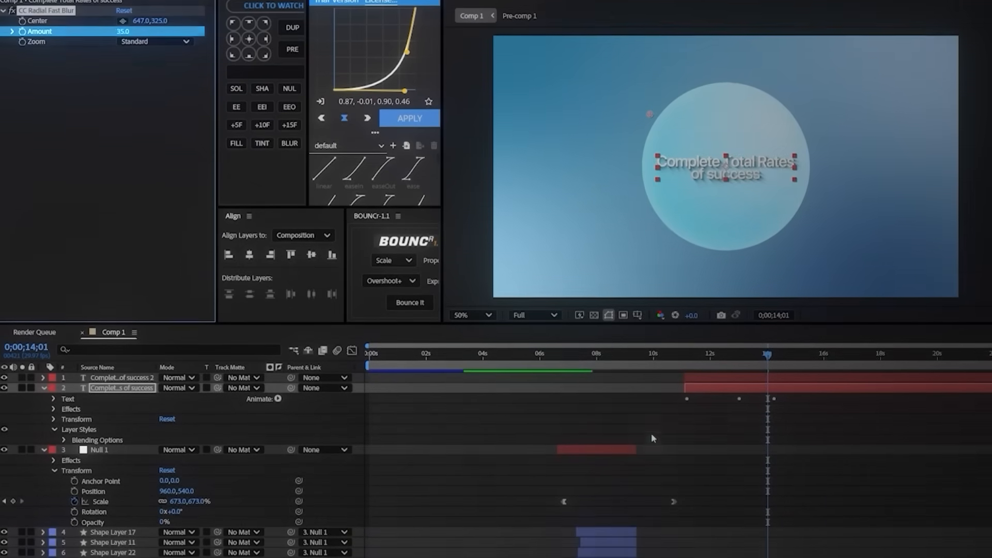
# Step: Lower the blurred text copy's layer opacity to 19%
pyautogui.press('t')
pyautogui.moveTo(168, 401); pyautogui.dragTo(143, 401)
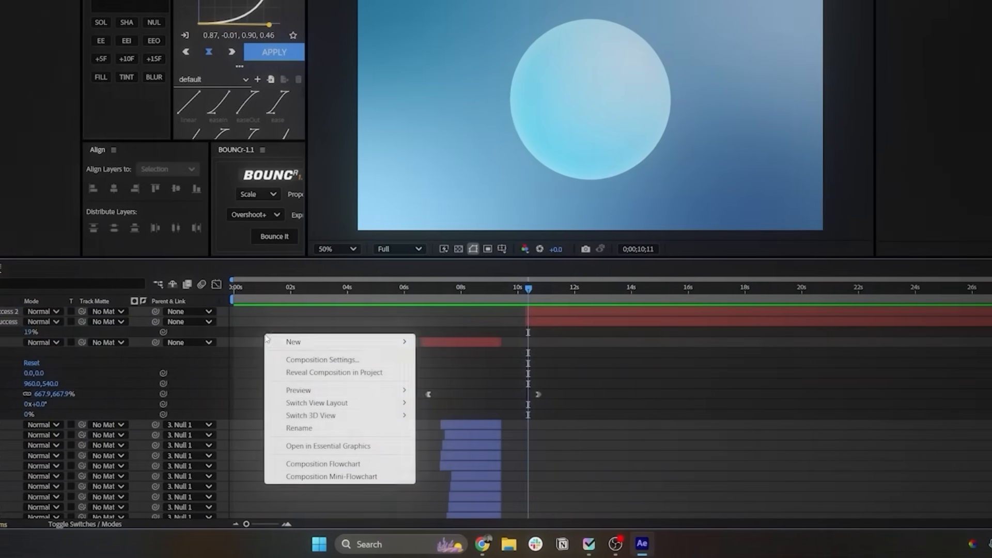
# Step: Create a shape layer starting at 0;00;10;11 and draw a 166 px circle centered in the composition with a centered anchor point
pyautogui.moveTo(429, 342)
pyautogui.click(444, 424)
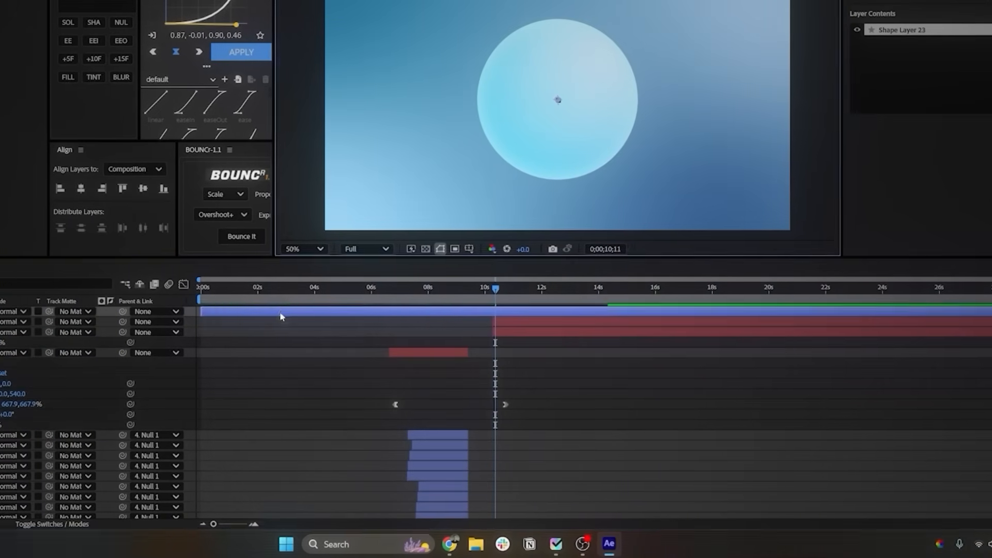
pyautogui.moveTo(281, 311); pyautogui.dragTo(569, 318)
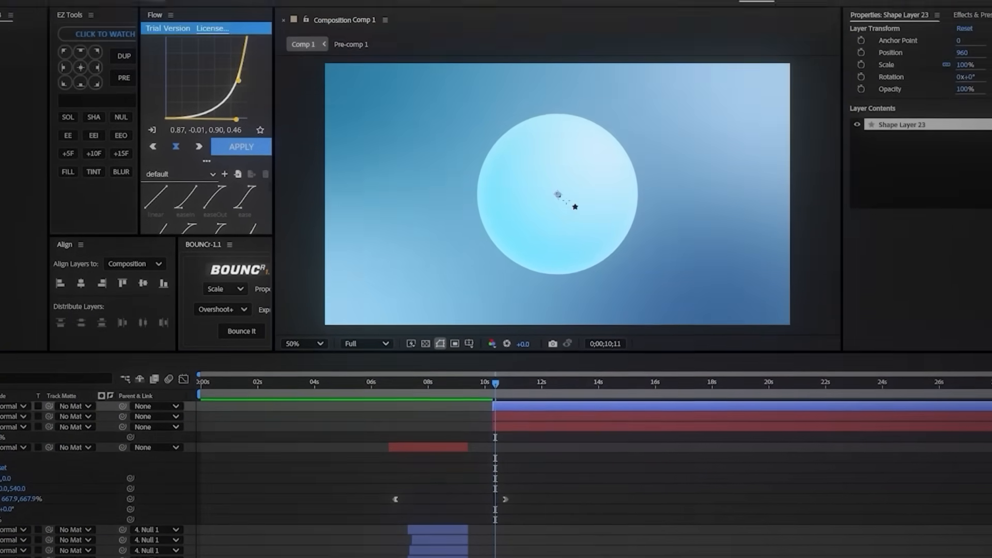
pyautogui.moveTo(537, 132); pyautogui.dragTo(573, 165)
pyautogui.hotkey('ctrl', 'alt', 'Home')
pyautogui.hotkey('ctrl', 'Home')
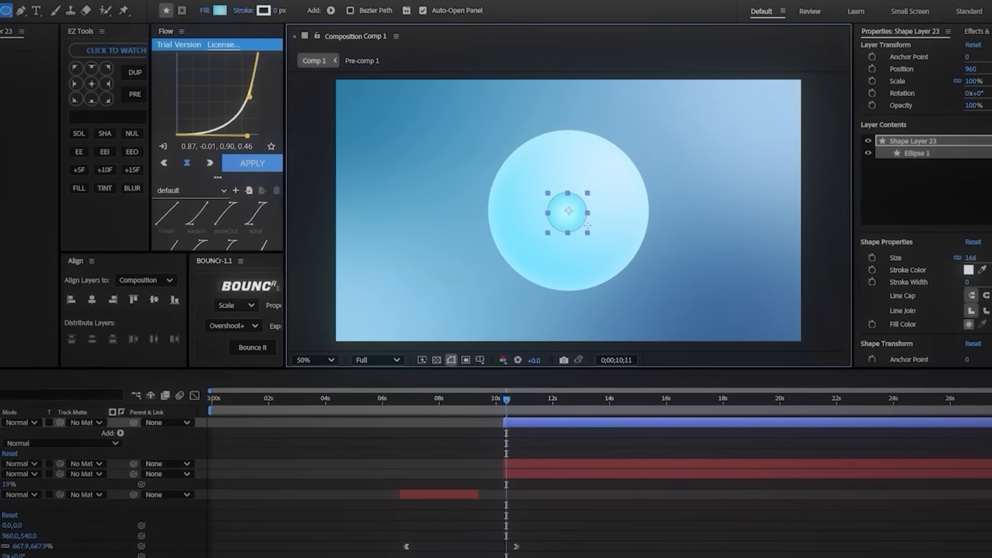
# Step: Recolor the small circle's radial gradient fill from a pale orange center to an orange edge
pyautogui.click(210, 11)
pyautogui.moveTo(506, 172); pyautogui.dragTo(221, 160)
pyautogui.moveTo(188, 336); pyautogui.dragTo(187, 405)
pyautogui.moveTo(340, 406); pyautogui.dragTo(341, 410)
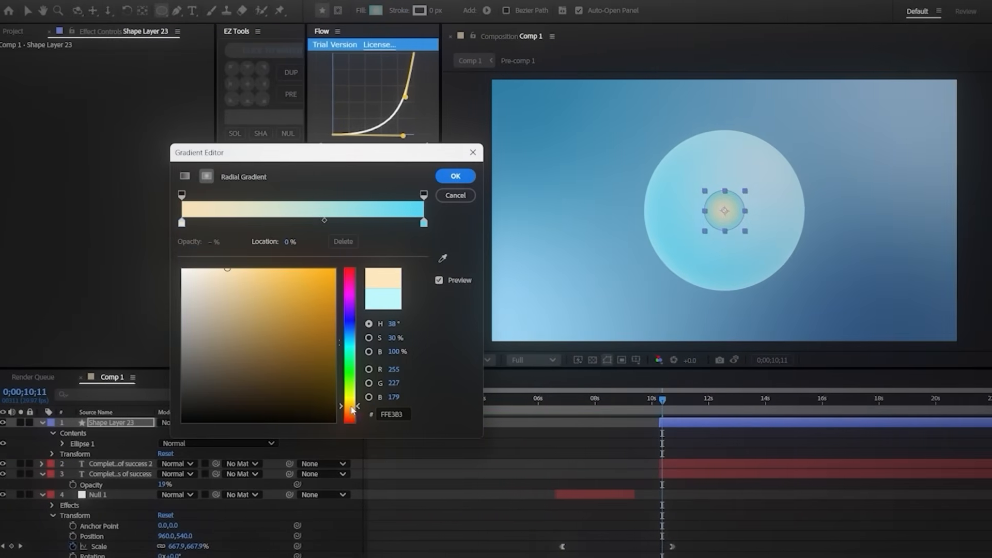
pyautogui.click(355, 408)
pyautogui.click(457, 176)
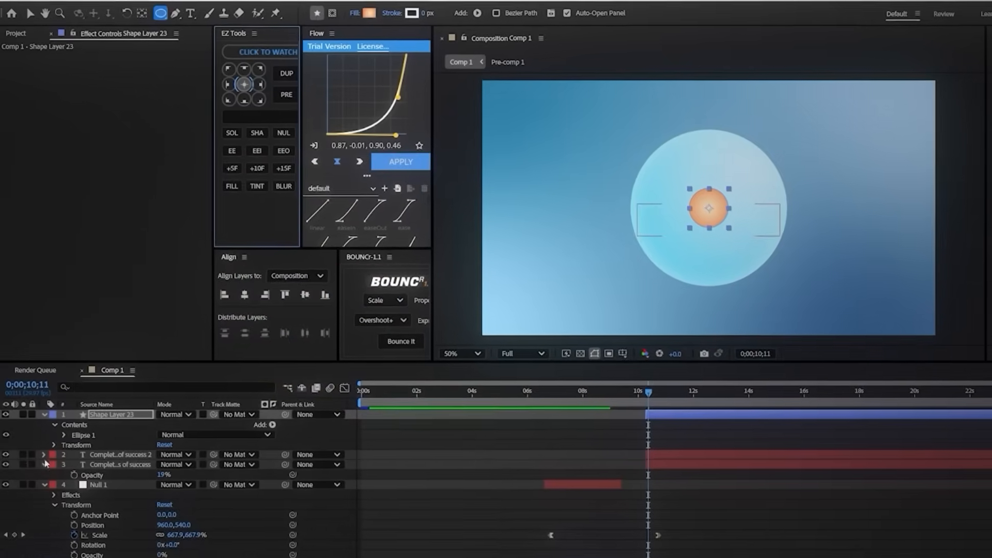
# Step: Offset the circle's gradient with Start Point 9.2,-6.0, End Point -65.8,43.0, Highlight Length 100% and Highlight Angle -184°
pyautogui.click(60, 422)
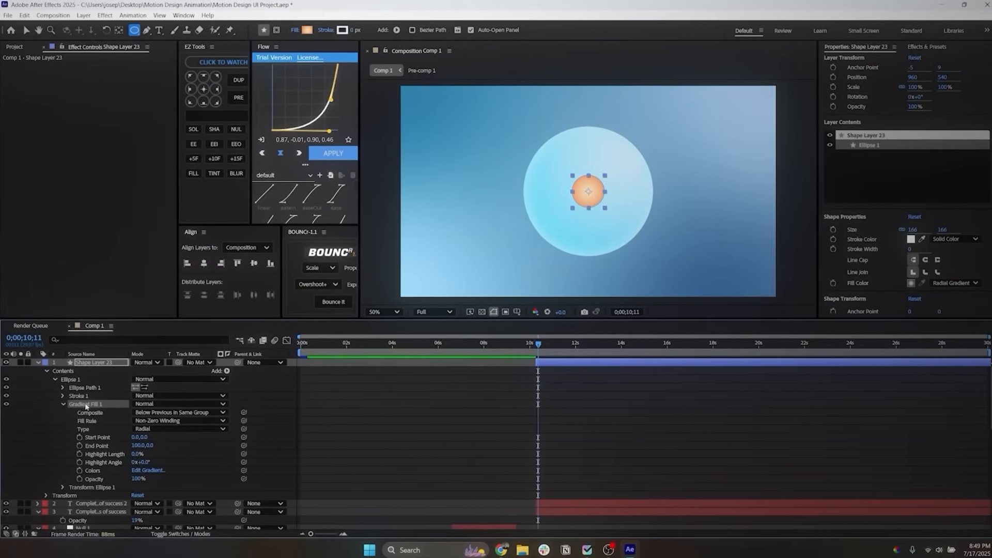
pyautogui.scroll(1, 584, 218)
pyautogui.moveTo(522, 244); pyautogui.dragTo(686, 203)
pyautogui.moveTo(696, 178); pyautogui.dragTo(548, 103)
pyautogui.moveTo(541, 178); pyautogui.dragTo(554, 169)
# Step: Add a white Inner Glow layer style to the orange circle with 100% opacity, size 42 and range 61.7%
pyautogui.rightClick(560, 384)
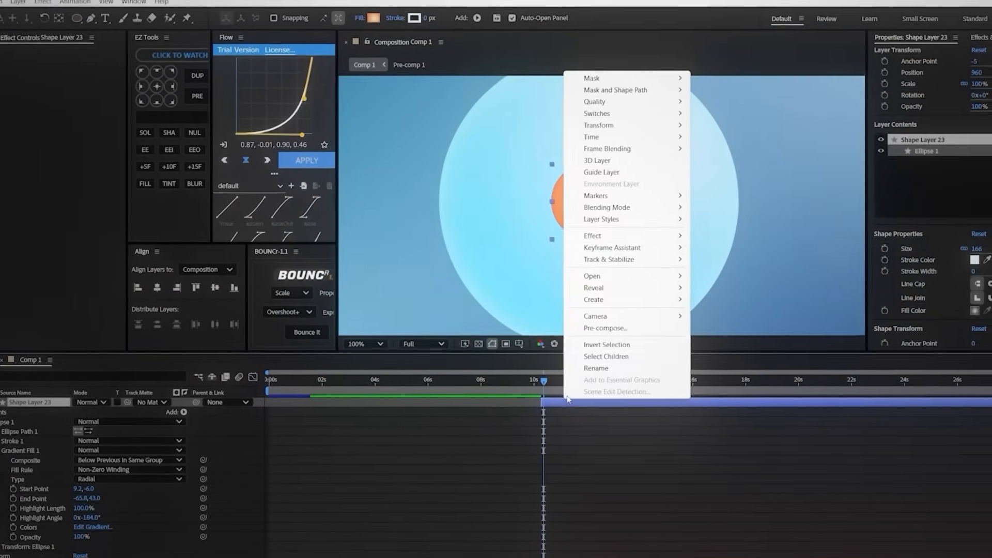
pyautogui.moveTo(646, 224)
pyautogui.click(737, 302)
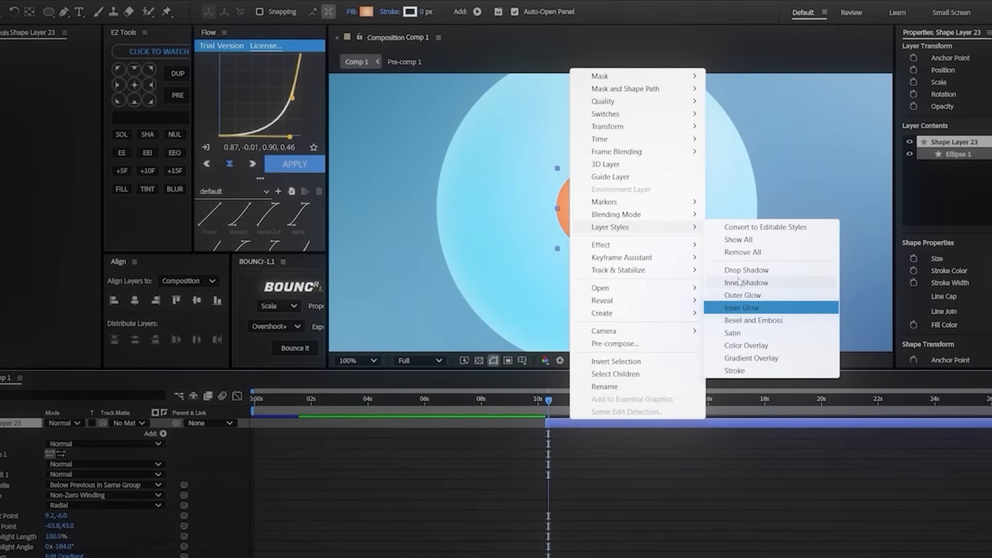
pyautogui.click(743, 309)
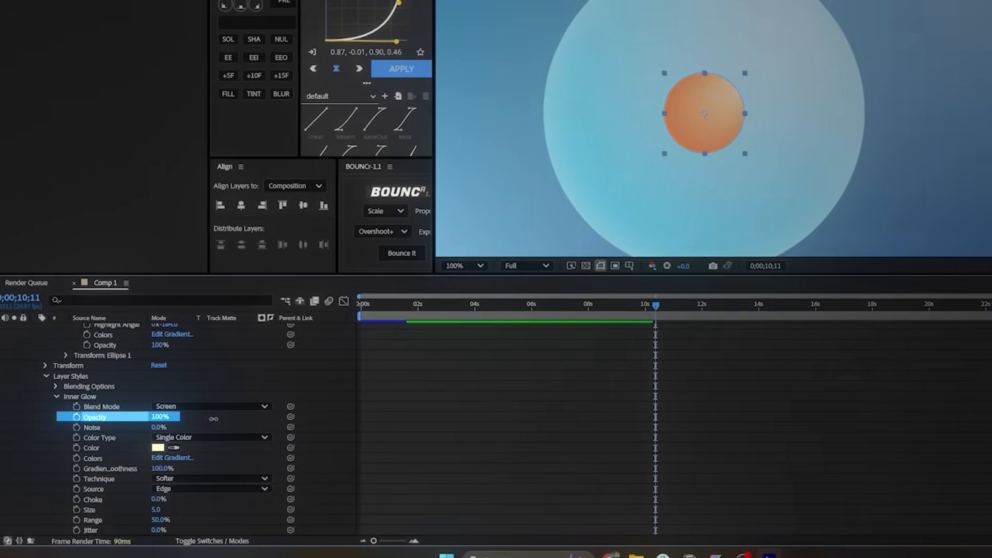
pyautogui.moveTo(214, 419); pyautogui.dragTo(214, 419)
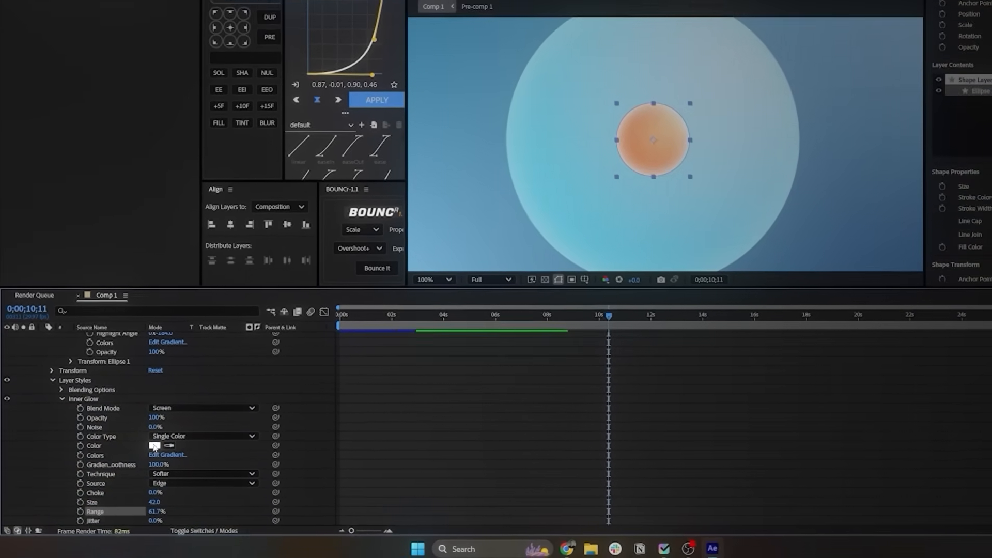
pyautogui.click(159, 444)
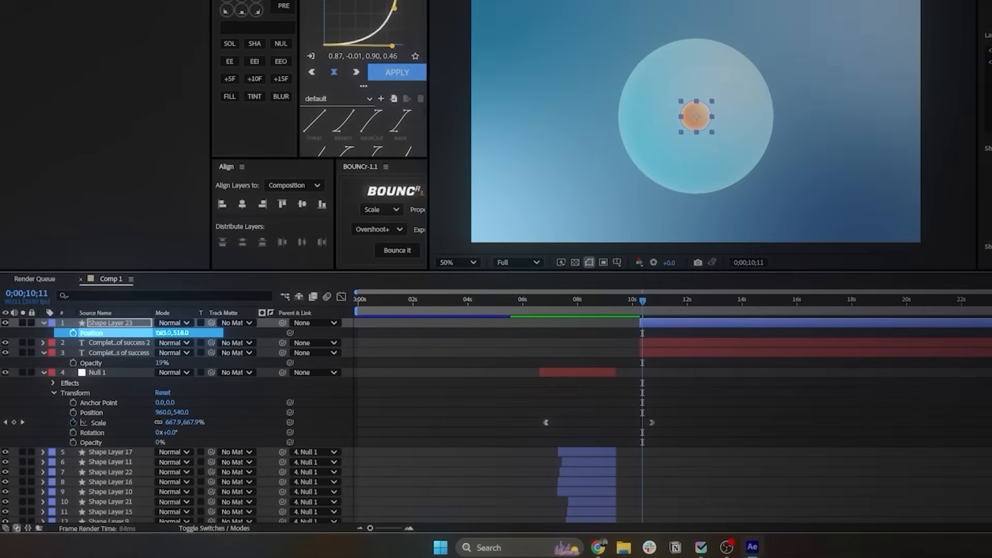
# Step: Move the orange circle above the sphere to vertical position 142 and set its Scale to 70% at 0;00;11;26
pyautogui.moveTo(160, 333); pyautogui.dragTo(1, 345)
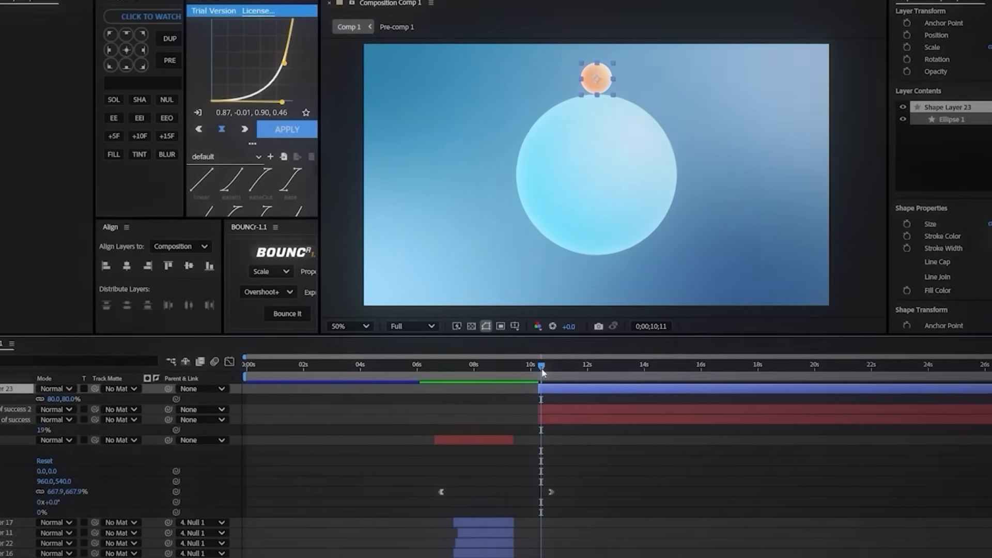
pyautogui.moveTo(485, 403); pyautogui.dragTo(516, 406)
pyautogui.moveTo(648, 330); pyautogui.dragTo(660, 331)
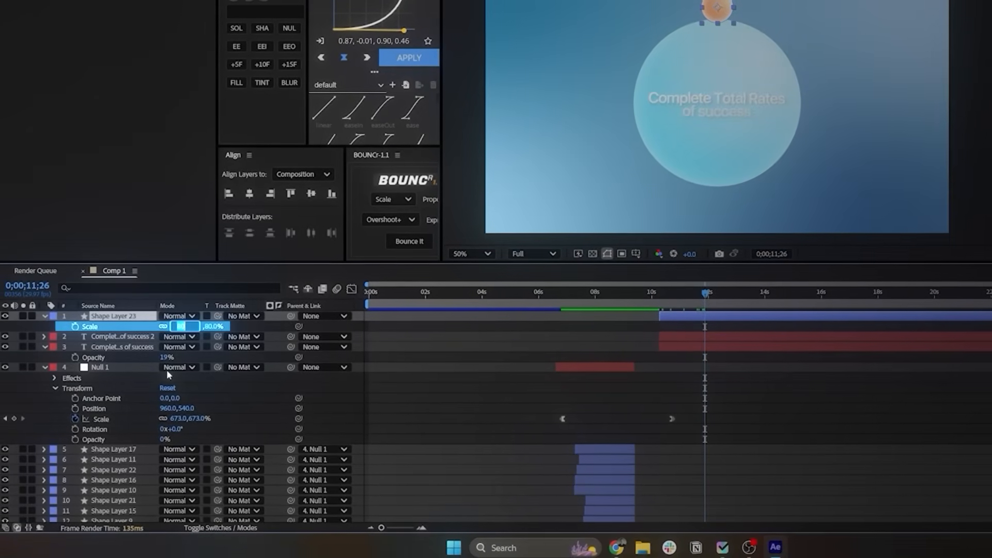
pyautogui.write('70')
pyautogui.press('Return')
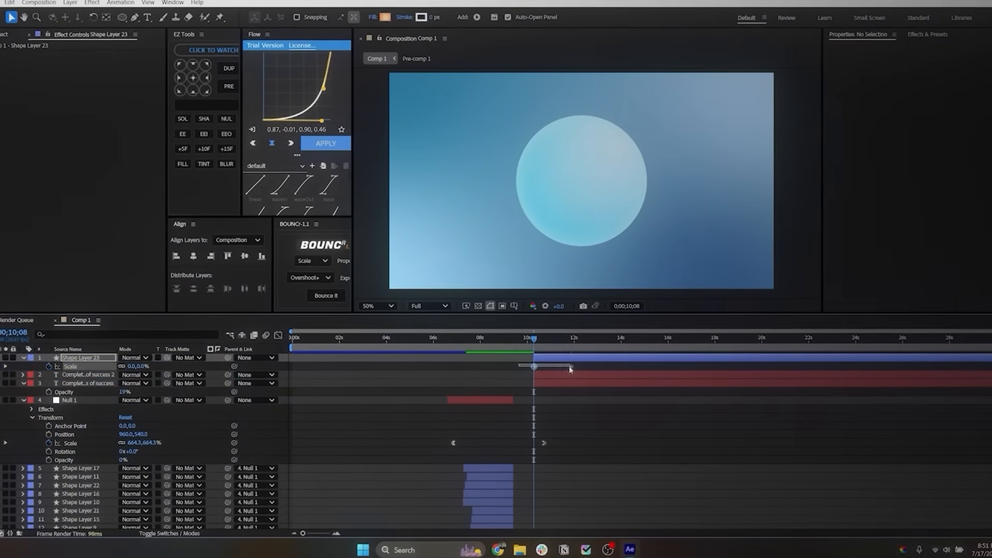
# Step: Display the orange circle's Scale keyframes as a value graph in the Graph Editor
pyautogui.moveTo(569, 368); pyautogui.dragTo(554, 514)
pyautogui.click(278, 335)
pyautogui.rightClick(654, 472)
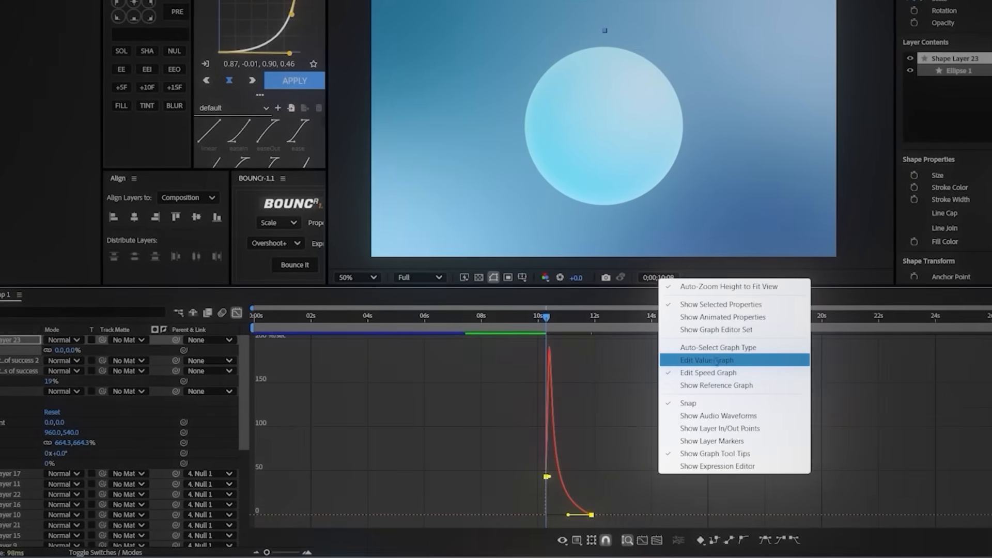
pyautogui.click(716, 360)
# Step: Add an overshoot keyframe of about 74% to the orange circle's Scale curve at 0;00;11;05
pyautogui.click(575, 332)
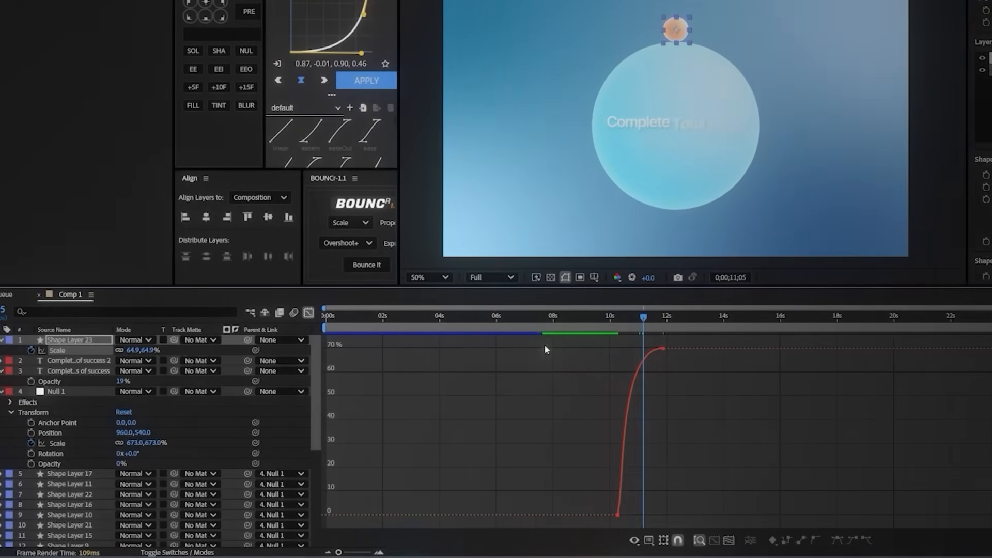
pyautogui.moveTo(684, 357); pyautogui.dragTo(633, 342)
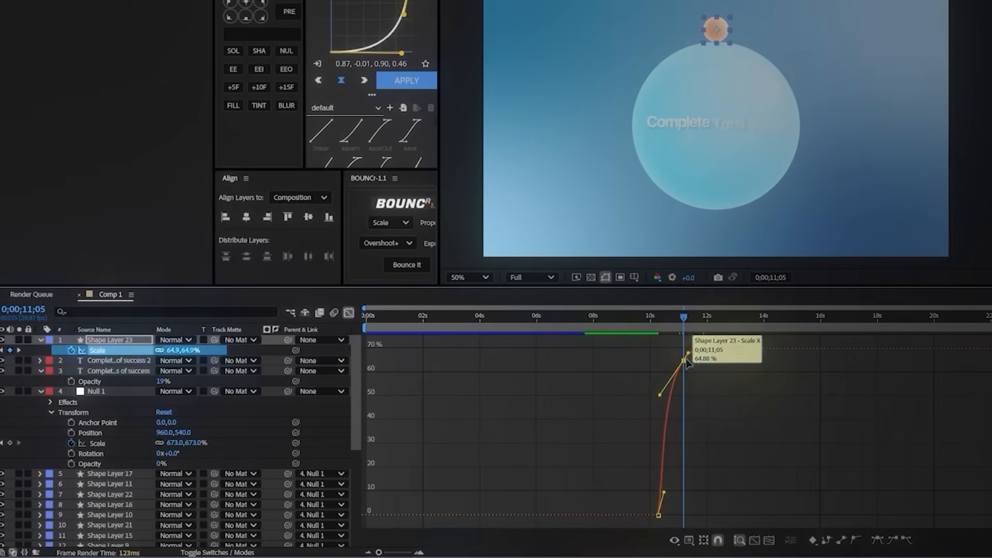
pyautogui.keyDown('ctrl'); pyautogui.click(647, 356); pyautogui.keyUp('ctrl')
pyautogui.press('=')
pyautogui.press('=')
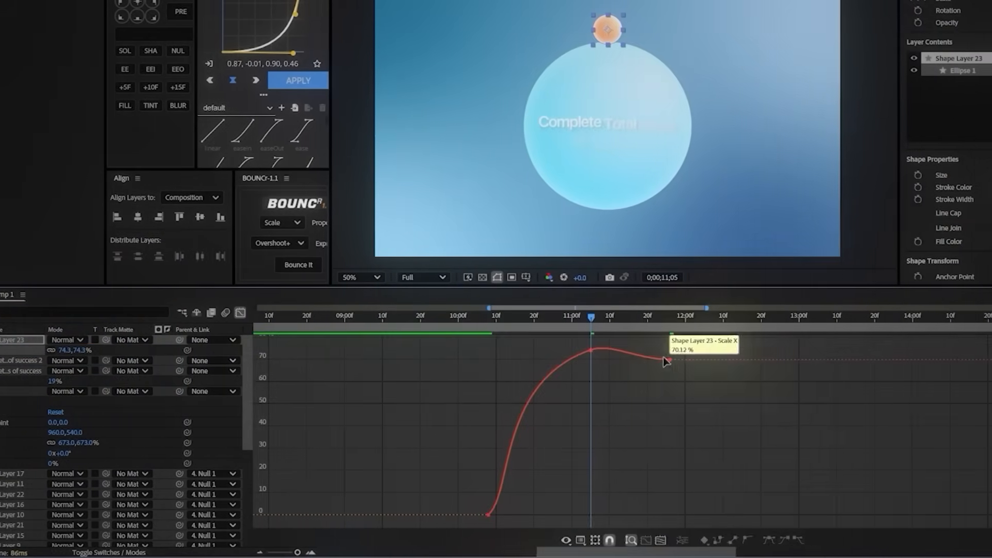
# Step: Delay the last Scale keyframe to about 0;00;13;04, raise the overshoot to about 78.5% and smooth the curve handles
pyautogui.moveTo(722, 361); pyautogui.dragTo(874, 365)
pyautogui.click(547, 515)
pyautogui.moveTo(510, 515); pyautogui.dragTo(507, 515)
pyautogui.click(588, 355)
pyautogui.moveTo(662, 337); pyautogui.dragTo(659, 347)
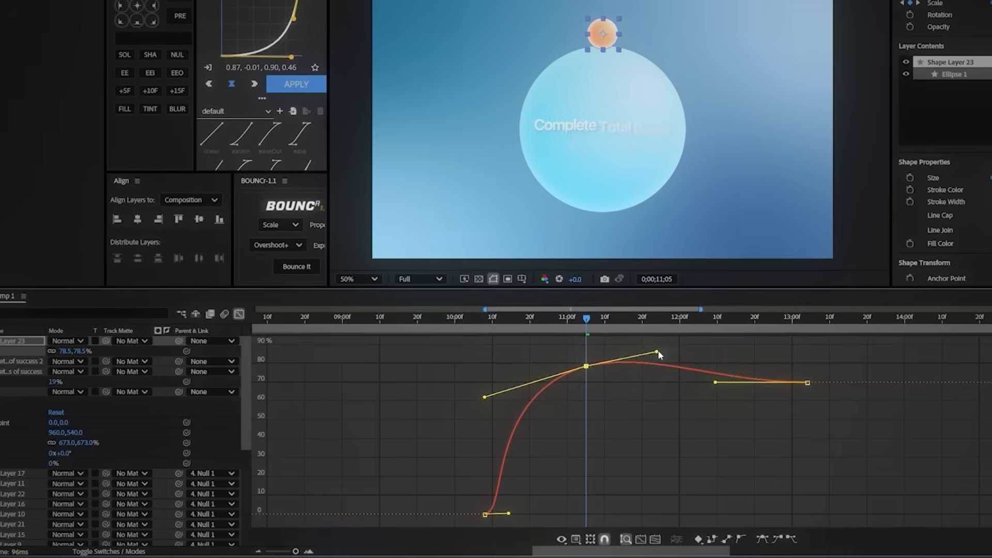
# Step: Compress the circle's Scale keyframes so the last one falls near 0;00;11;26, preview the motion and close the graph view
pyautogui.moveTo(811, 365); pyautogui.dragTo(666, 365)
pyautogui.press('space')
pyautogui.click(237, 313)
pyautogui.click(511, 395)
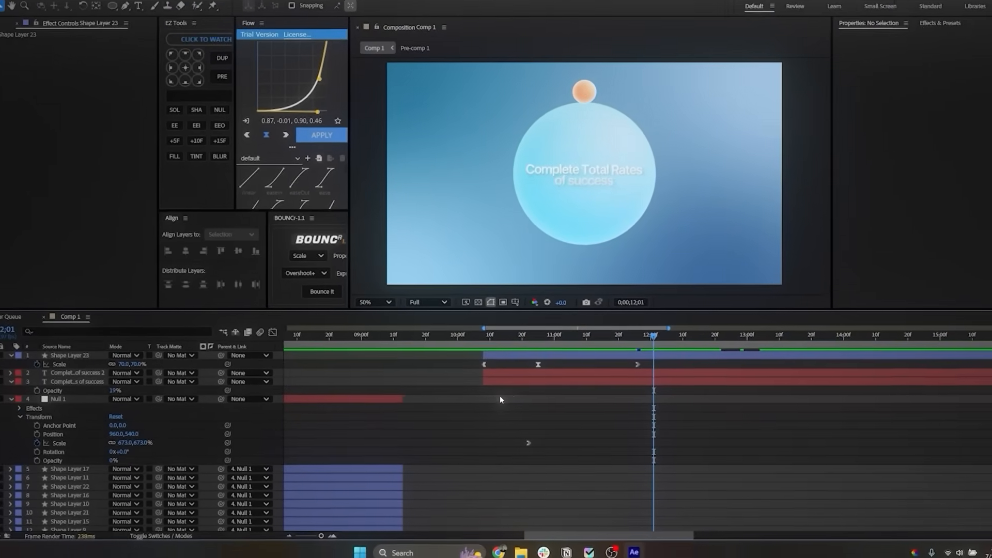
# Step: Add a new text layer reading "25%" in the center of the composition
pyautogui.rightClick(386, 393)
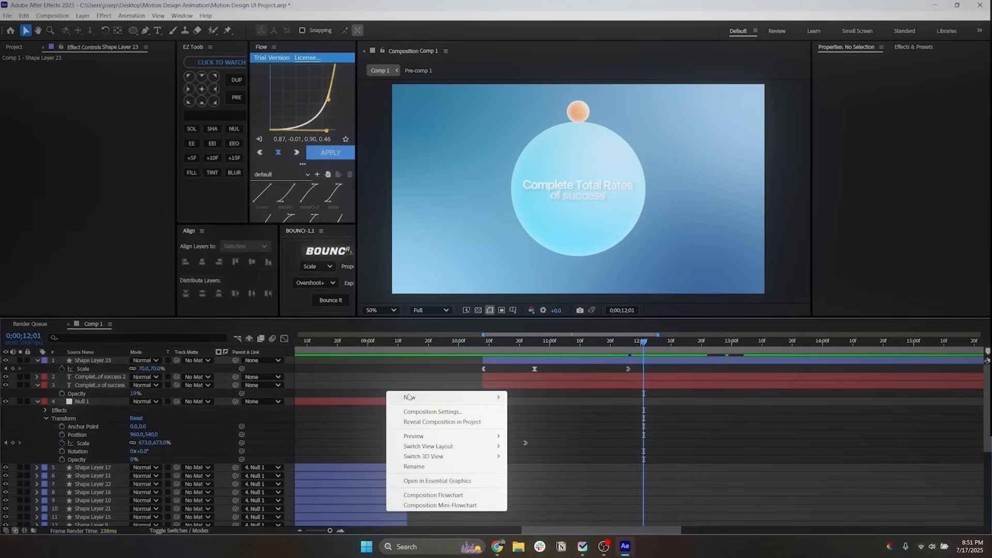
pyautogui.moveTo(408, 397)
pyautogui.click(532, 414)
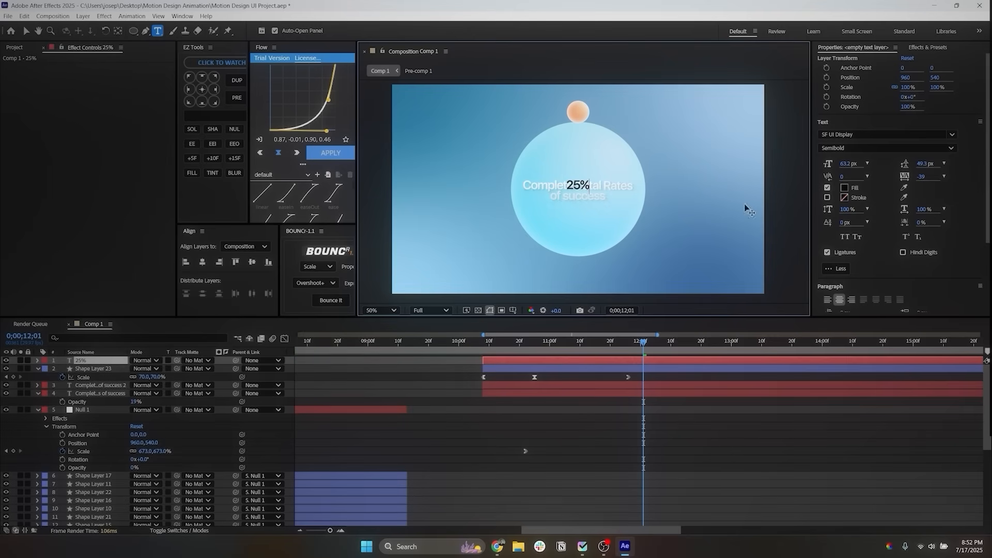
# Step: Copy the title text's Gradient Ramp onto the 25% layer, with the ramp running from 960,490 to 960,542
pyautogui.click(519, 387)
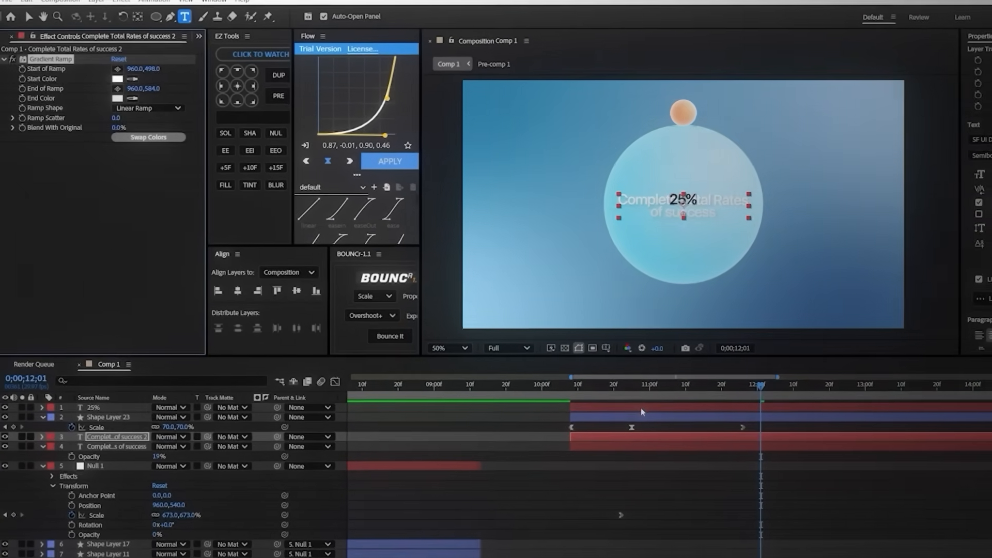
pyautogui.click(570, 374)
pyautogui.hotkey('ctrl', 'v')
pyautogui.moveTo(154, 68); pyautogui.dragTo(145, 88)
# Step: Copy the Inner Glow layer style from the upper title text layer onto the 25% layer
pyautogui.click(631, 464)
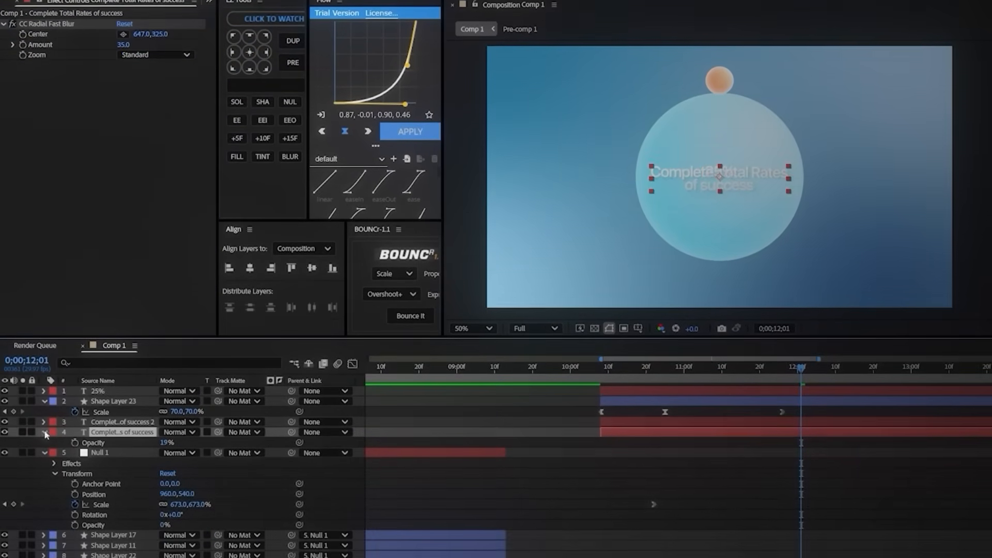
pyautogui.click(45, 464)
pyautogui.click(43, 376)
pyautogui.scroll(-1, 47, 382)
pyautogui.click(55, 386)
pyautogui.click(88, 406)
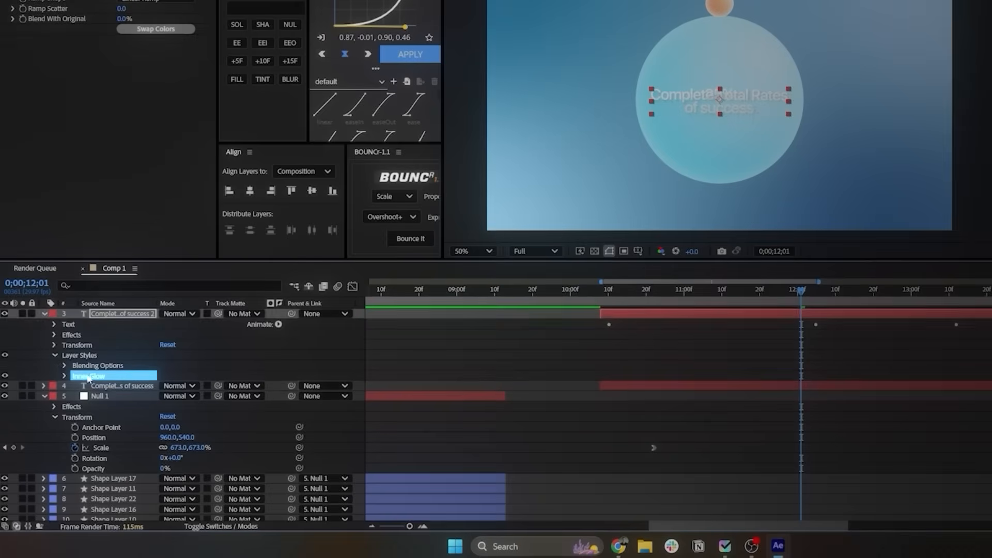
pyautogui.scroll(1, 97, 356)
pyautogui.click(98, 315)
pyautogui.hotkey('ctrl', 'v')
pyautogui.click(575, 182)
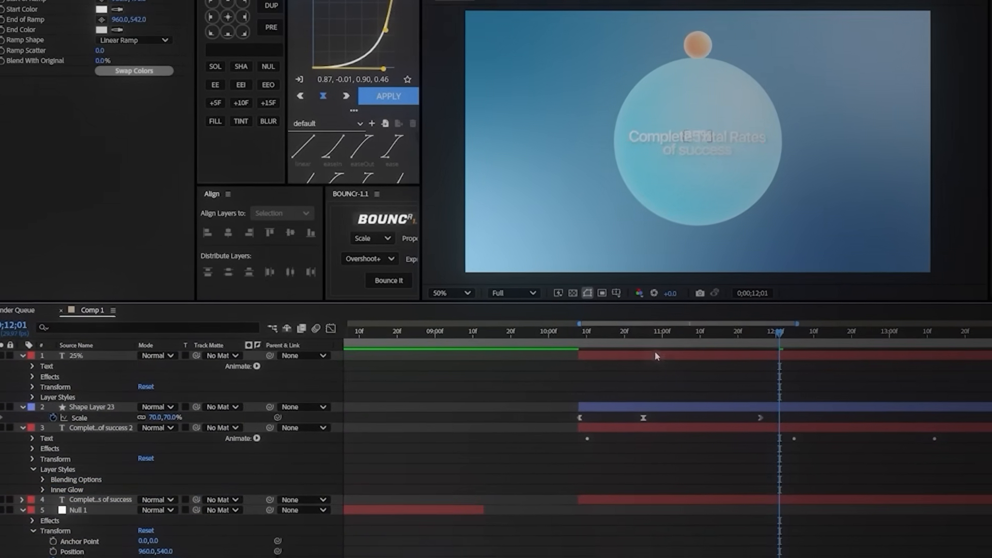
# Step: Move the 25% text up onto the orange circle, scale it to 70% and center its anchor point
pyautogui.click(641, 350)
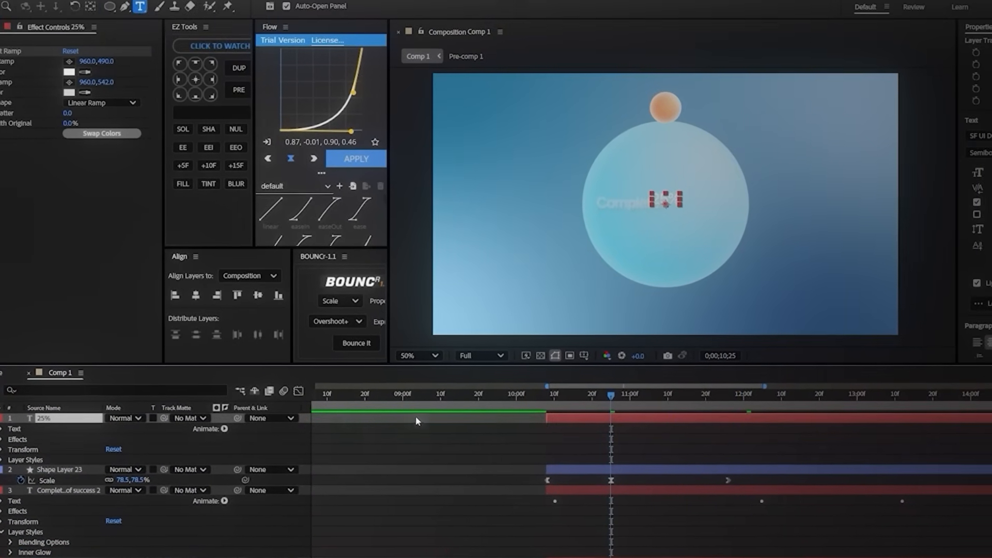
pyautogui.press('p')
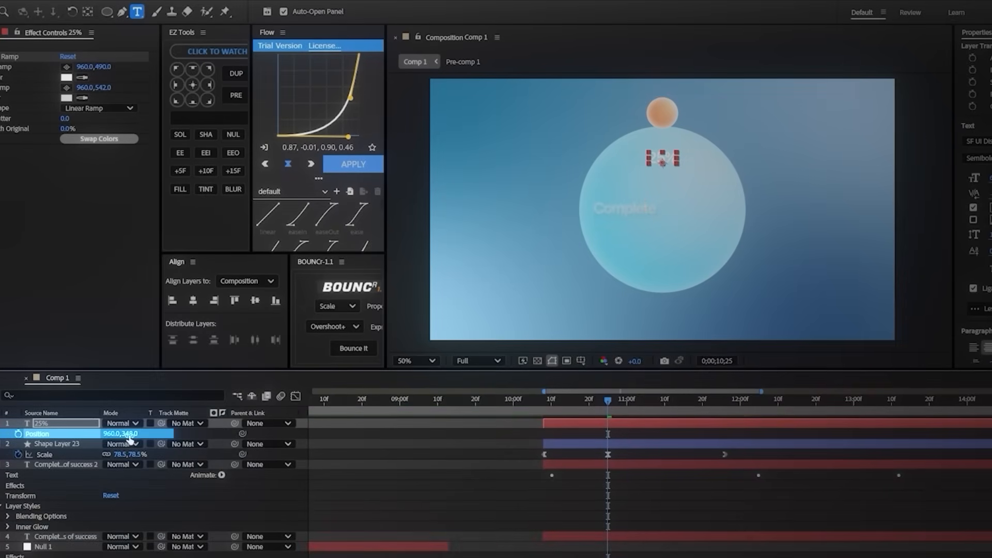
pyautogui.moveTo(129, 438)
pyautogui.mouseDown()
pyautogui.moveTo(110, 434)
pyautogui.moveTo(117, 428)
pyautogui.mouseUp()
pyautogui.press('s')
pyautogui.click(194, 85)
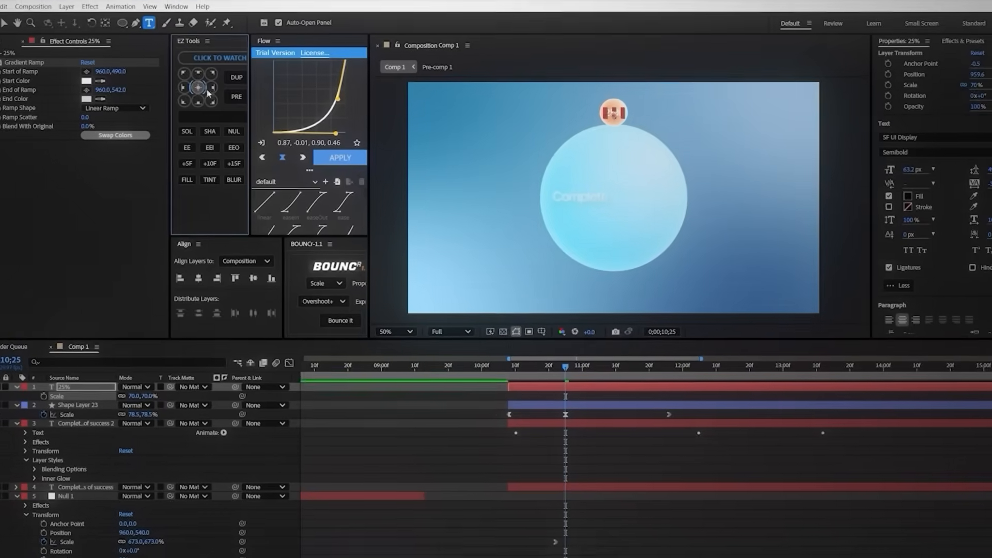
# Step: Fine-tune the 25% text's position to 959.6, 141.4 so it sits centered in the orange circle
pyautogui.scroll(2, 619, 122)
pyautogui.moveTo(619, 122); pyautogui.dragTo(614, 282)
pyautogui.moveTo(609, 120); pyautogui.dragTo(602, 272)
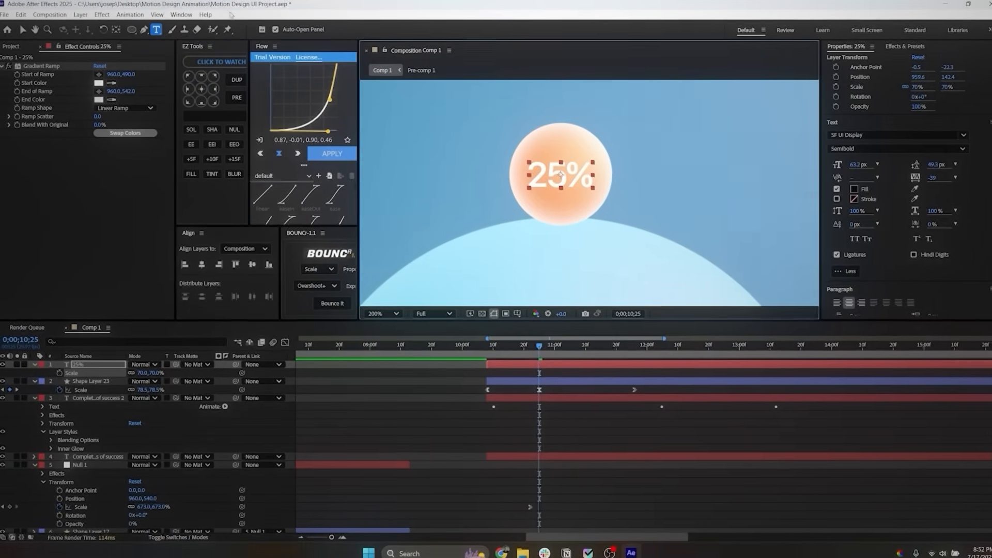
pyautogui.press('v')
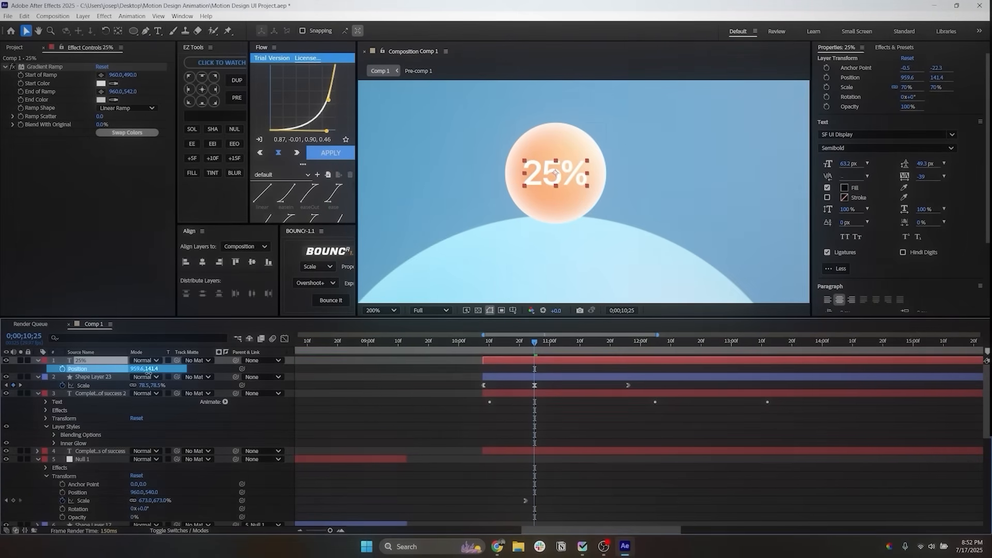
# Step: Parent the 25% text to the orange circle's shape layer and preview the pop-in from about 0;00;10;03
pyautogui.click(457, 443)
pyautogui.click(513, 360)
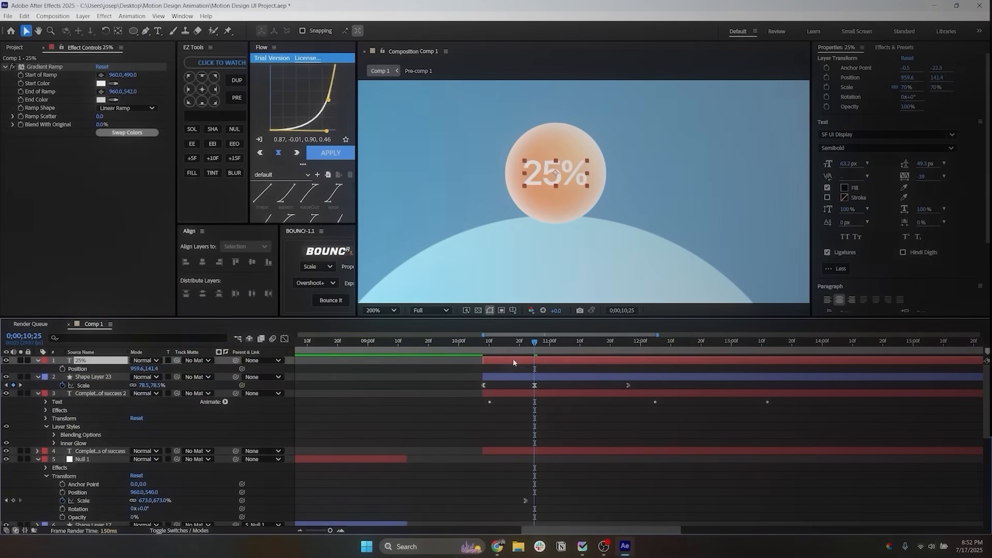
pyautogui.moveTo(236, 361); pyautogui.dragTo(218, 359)
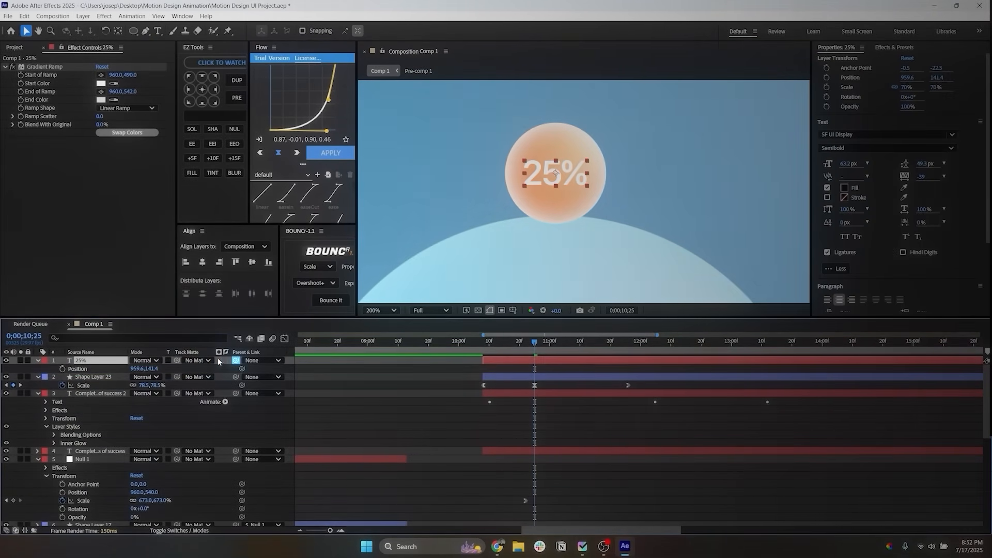
pyautogui.click(95, 380)
pyautogui.moveTo(536, 345); pyautogui.dragTo(472, 346)
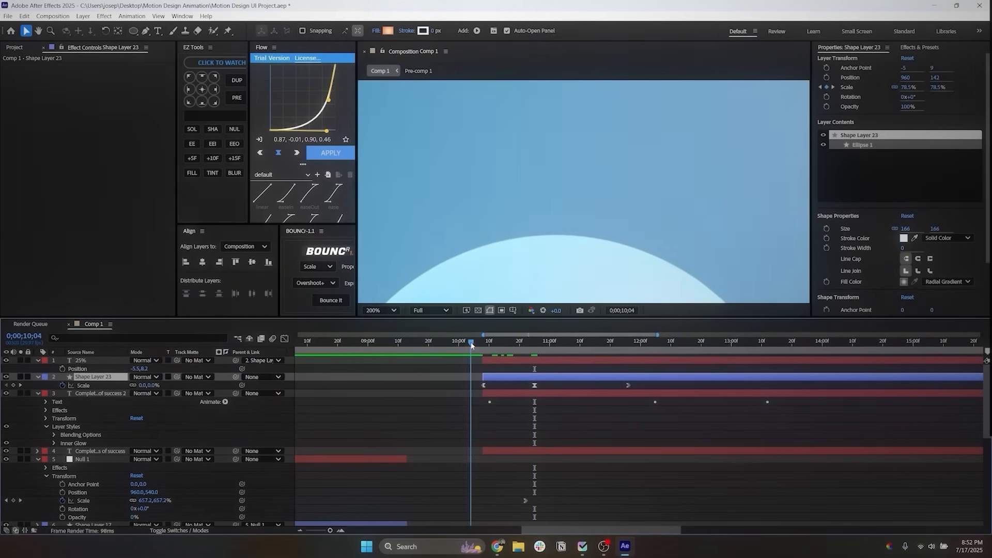
pyautogui.press('space')
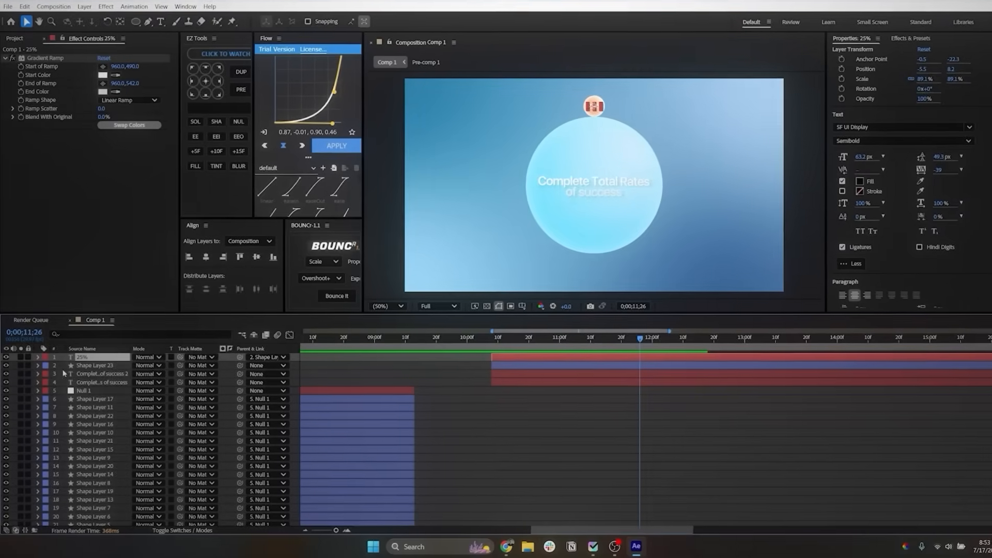
# Step: Add a new null object and trim its start to line up with the title and orange circle layers
pyautogui.rightClick(62, 374)
pyautogui.moveTo(83, 379)
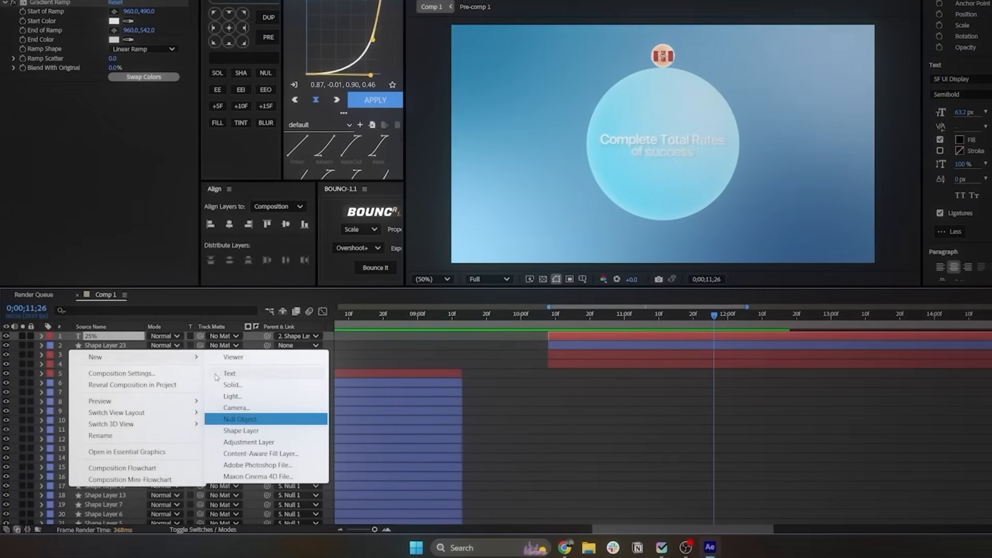
pyautogui.click(240, 419)
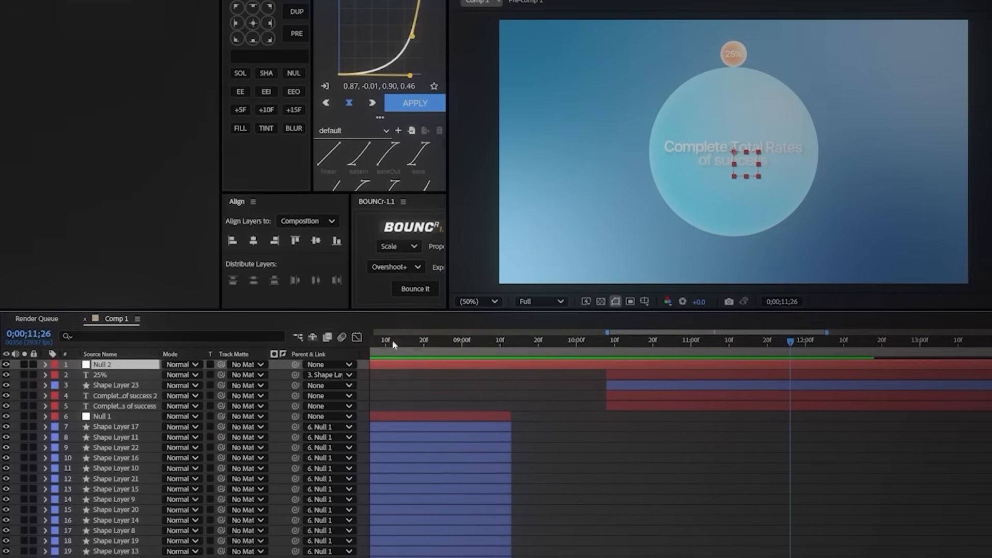
pyautogui.moveTo(394, 324); pyautogui.dragTo(550, 325)
pyautogui.moveTo(550, 387); pyautogui.dragTo(703, 384)
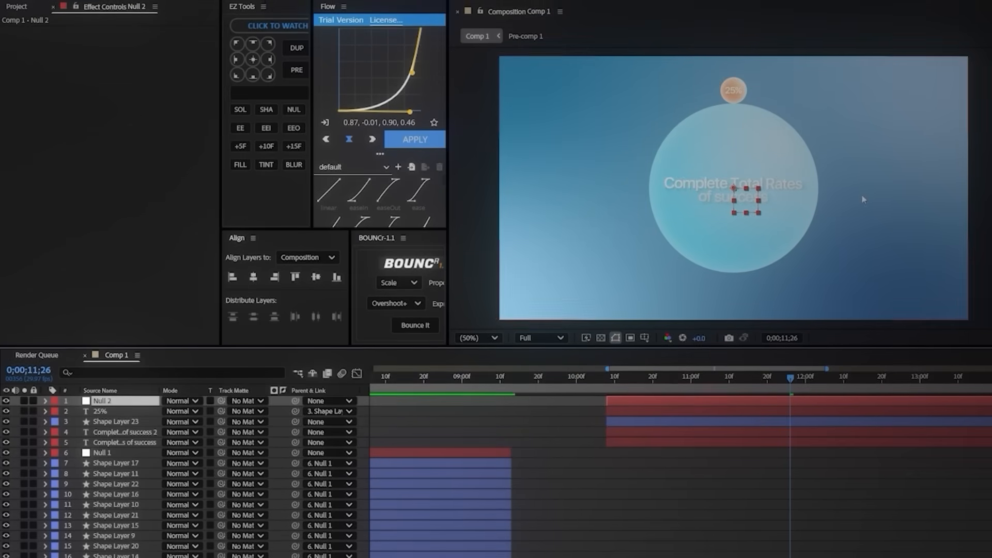
# Step: Reveal the new null's Rotation and parent the orange circle's shape layer to the null
pyautogui.press('r')
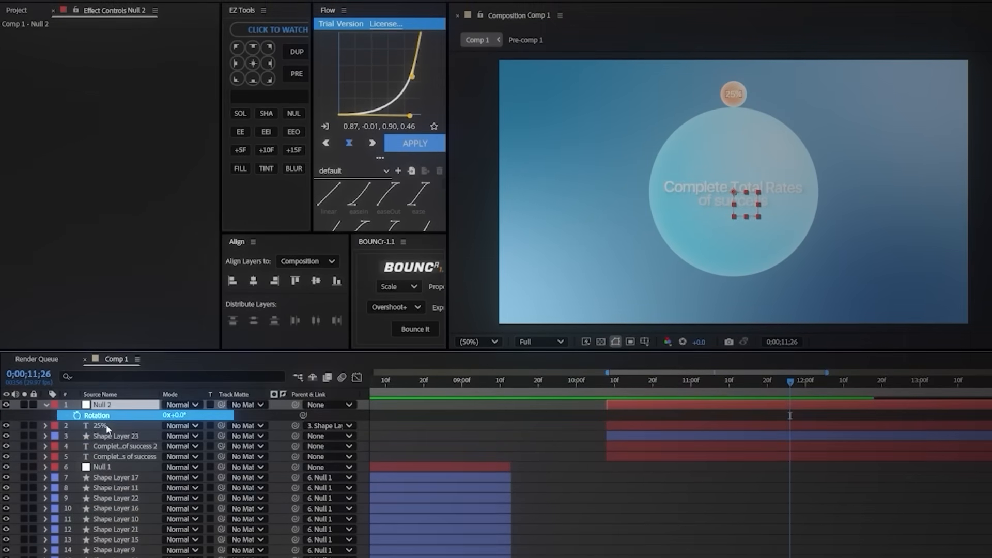
pyautogui.click(108, 437)
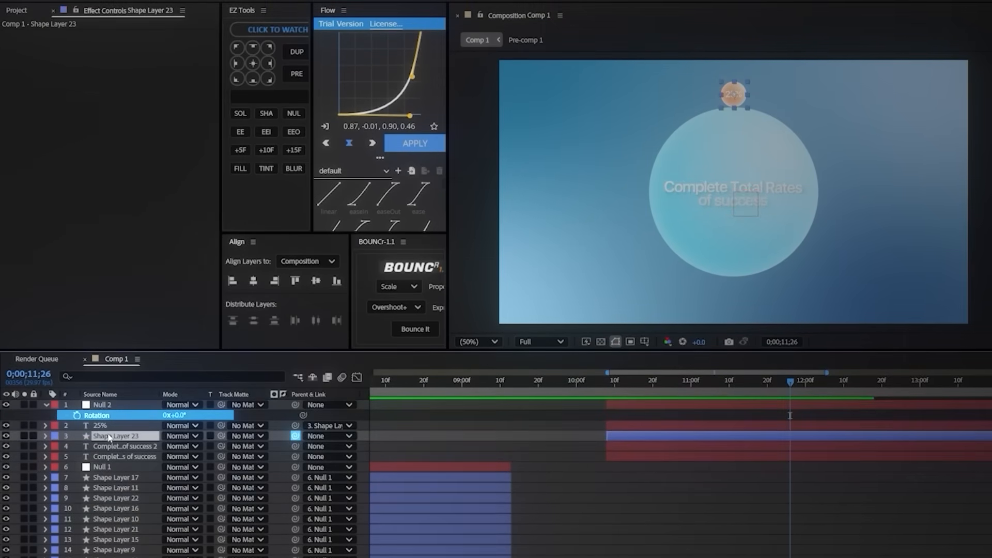
pyautogui.moveTo(97, 418); pyautogui.dragTo(102, 406)
# Step: Try rotating the null to swing the orange circle around the sphere, and undo the test rotation
pyautogui.click(103, 406)
pyautogui.moveTo(177, 416); pyautogui.dragTo(253, 427)
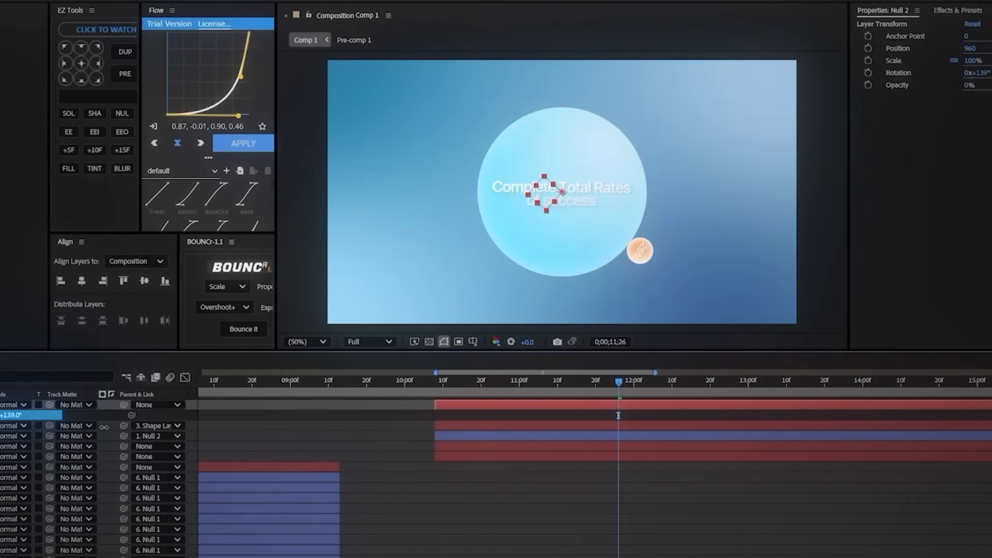
pyautogui.moveTo(104, 427); pyautogui.dragTo(201, 431)
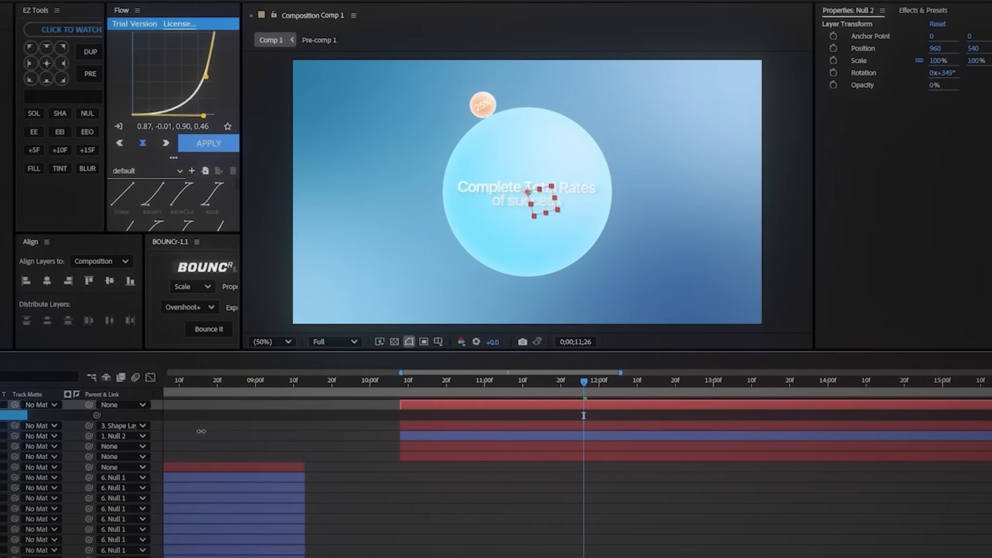
pyautogui.moveTo(275, 433); pyautogui.dragTo(4, 413)
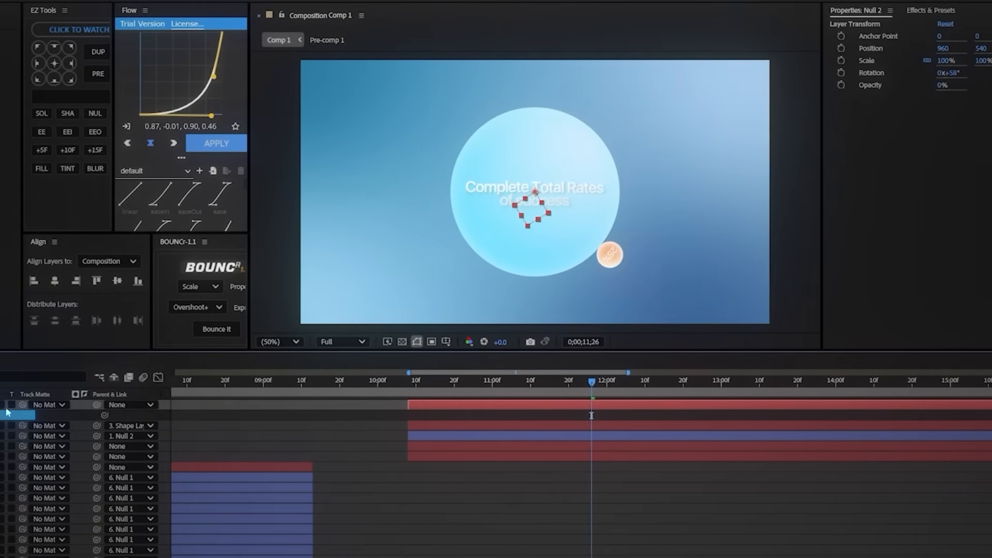
pyautogui.hotkey('ctrl', 'z')
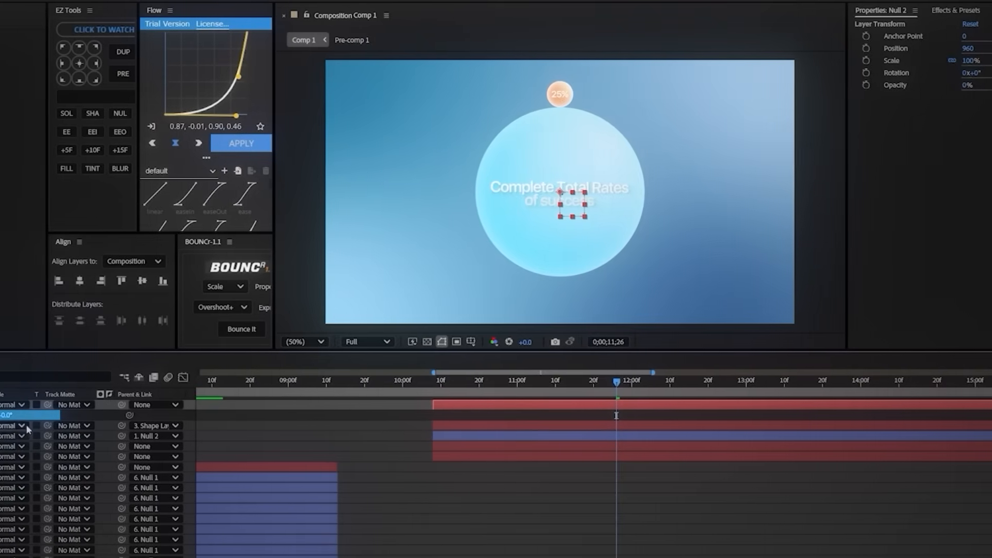
# Step: Keyframe the null's Rotation from its layer start to 0;00;14;03, swinging the orange circle clockwise around the sphere
pyautogui.moveTo(457, 383); pyautogui.dragTo(434, 383)
pyautogui.click(50, 415)
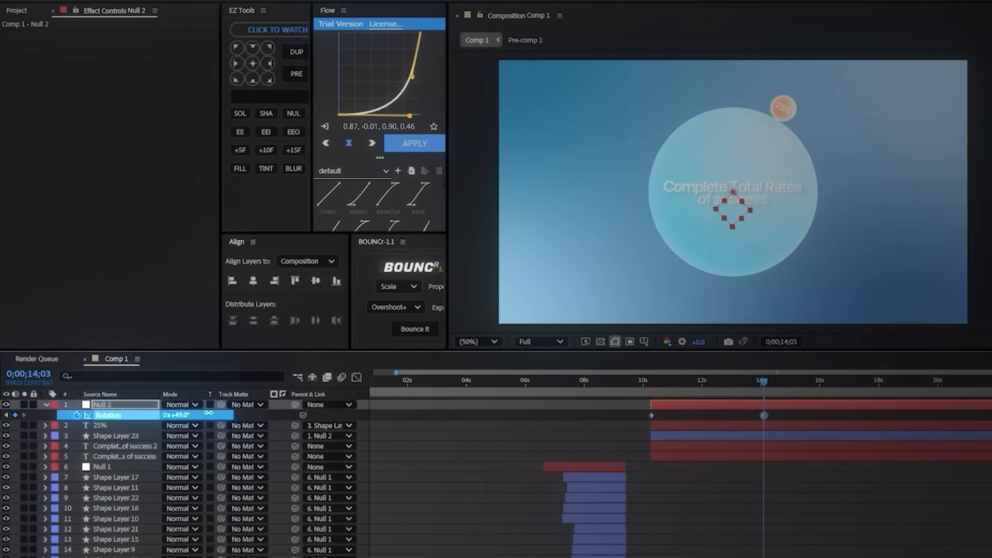
pyautogui.moveTo(209, 413); pyautogui.dragTo(236, 413)
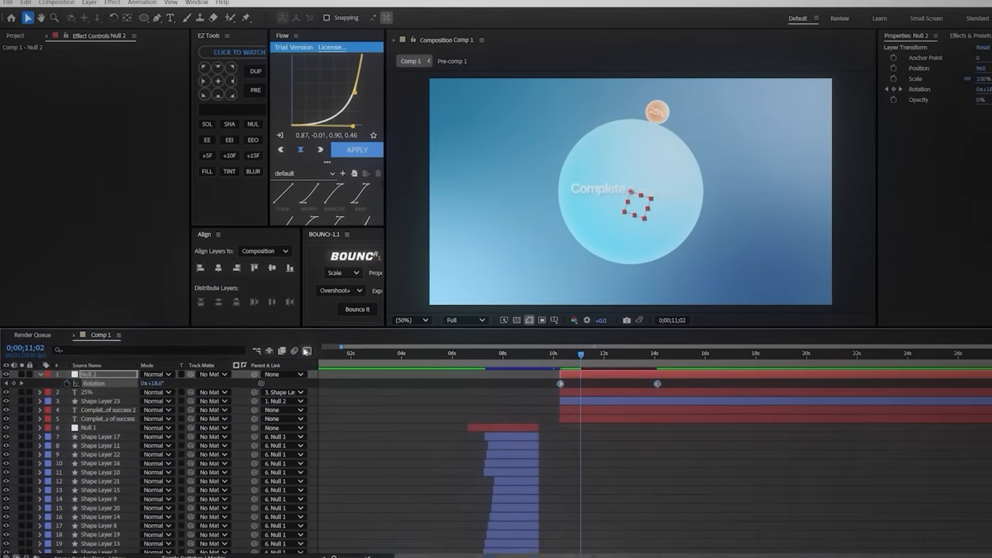
# Step: Ease the null's Rotation keyframes in the speed graph and delay the last one to about 0;00;15;12
pyautogui.click(307, 352)
pyautogui.rightClick(548, 400)
pyautogui.click(584, 311)
pyautogui.moveTo(561, 381); pyautogui.dragTo(561, 524)
pyautogui.moveTo(658, 381); pyautogui.dragTo(691, 527)
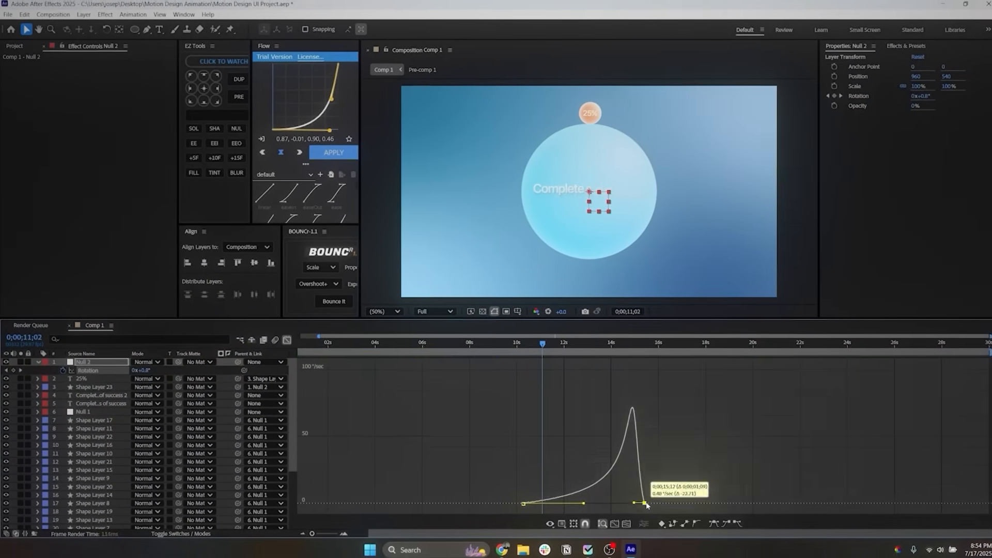
# Step: Lengthen the Rotation keyframes' speed handles toward each other for a steep central peak, previewing the swing
pyautogui.moveTo(634, 503); pyautogui.dragTo(584, 503)
pyautogui.press('space')
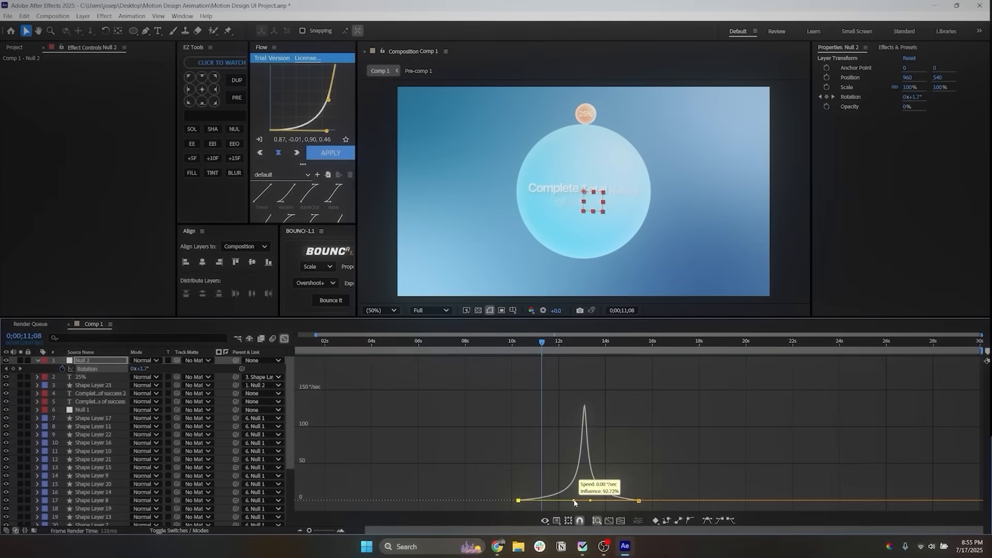
pyautogui.moveTo(575, 503); pyautogui.dragTo(578, 503)
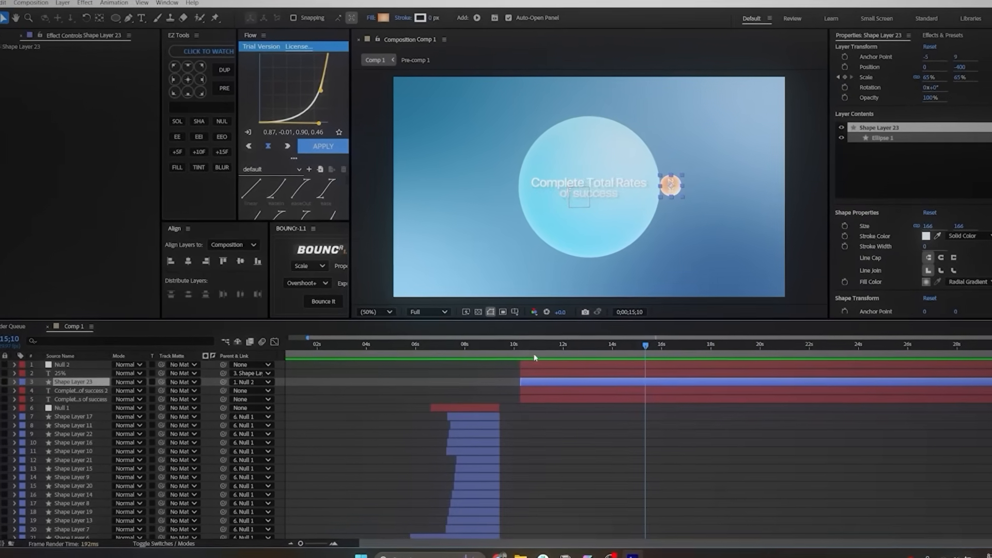
# Step: Split the duplicated sphere layer at 0;00;10;09 and delete the effects from the part that follows
pyautogui.click(519, 350)
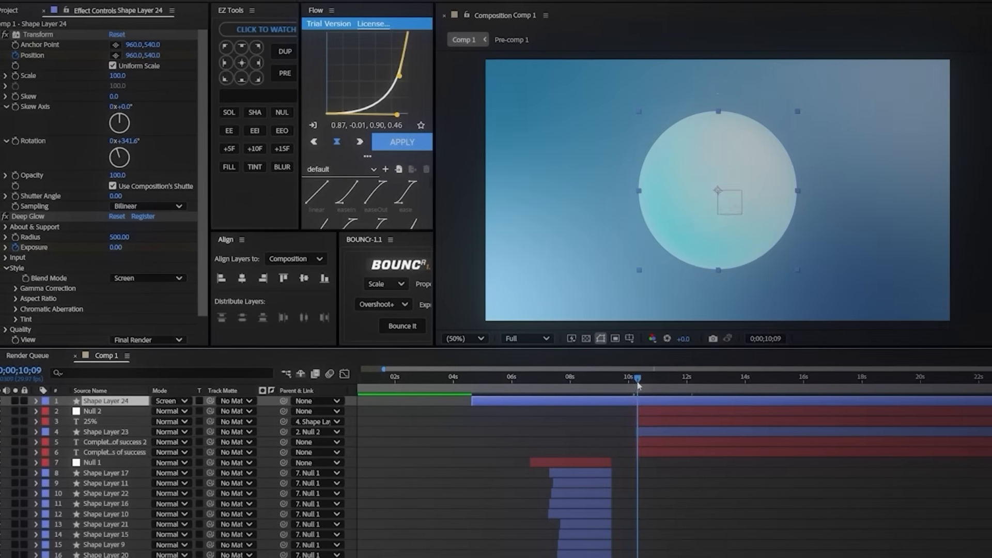
pyautogui.hotkey('ctrl', 'shift', 'd')
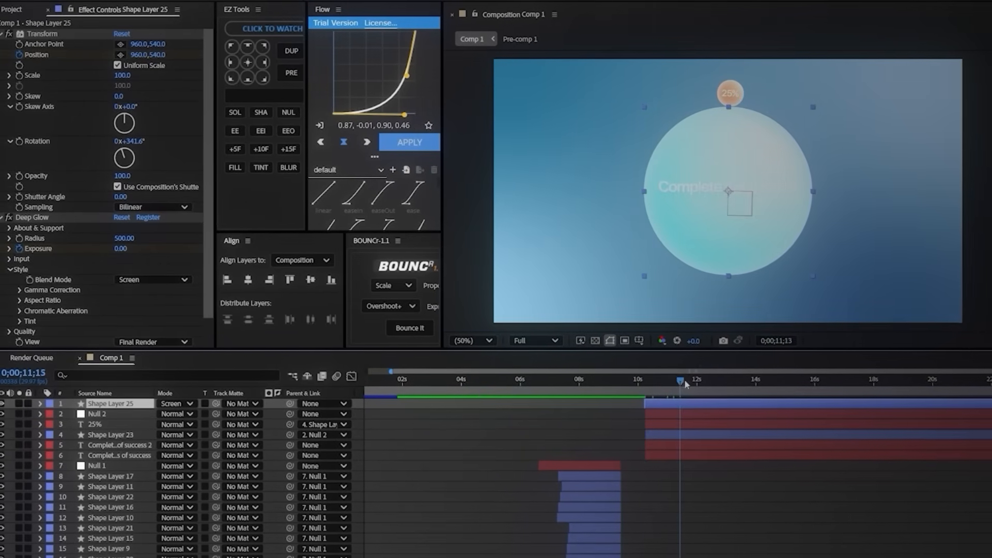
pyautogui.click(41, 37)
pyautogui.press('Delete')
# Step: Set the sphere copy's blend mode to Normal and change its fill to a solid white color
pyautogui.press('t')
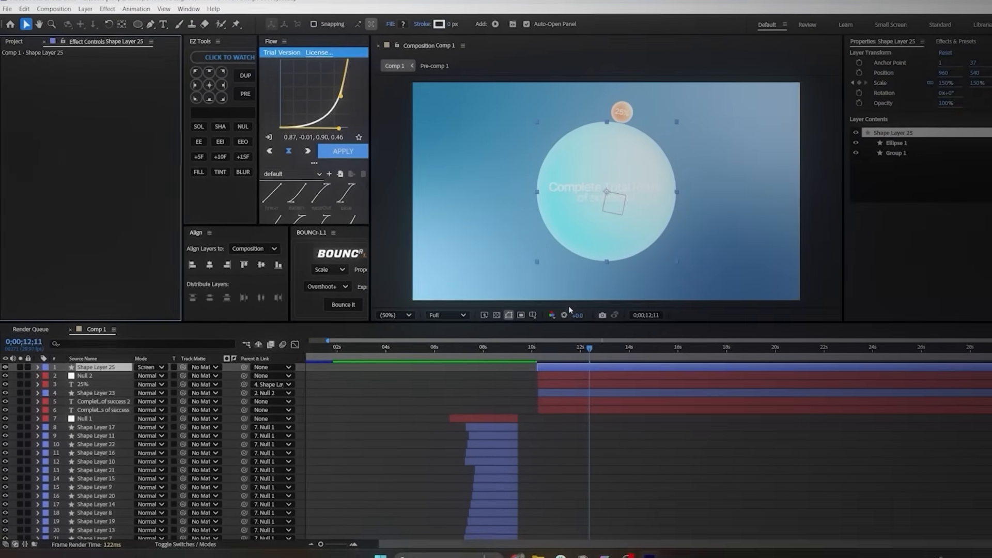
pyautogui.click(154, 373)
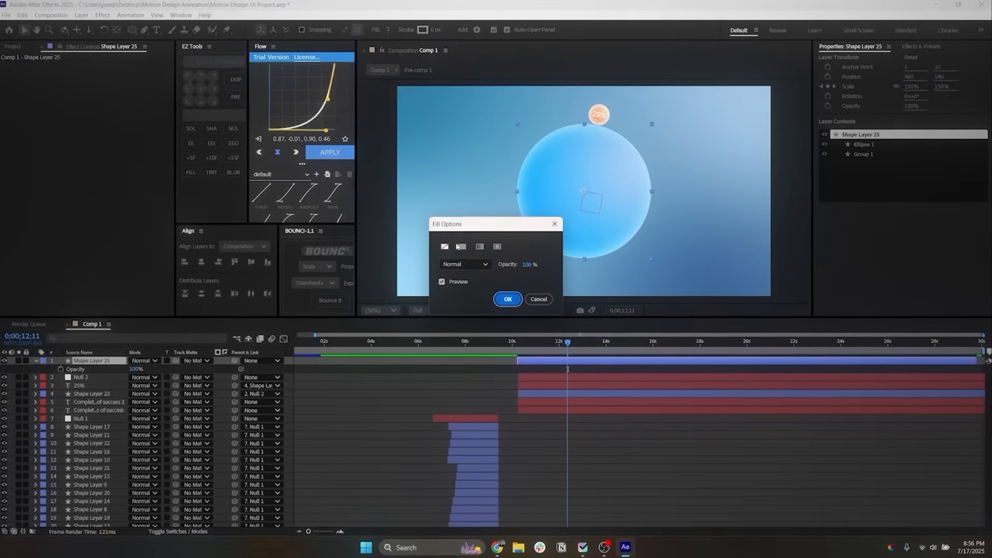
pyautogui.click(459, 247)
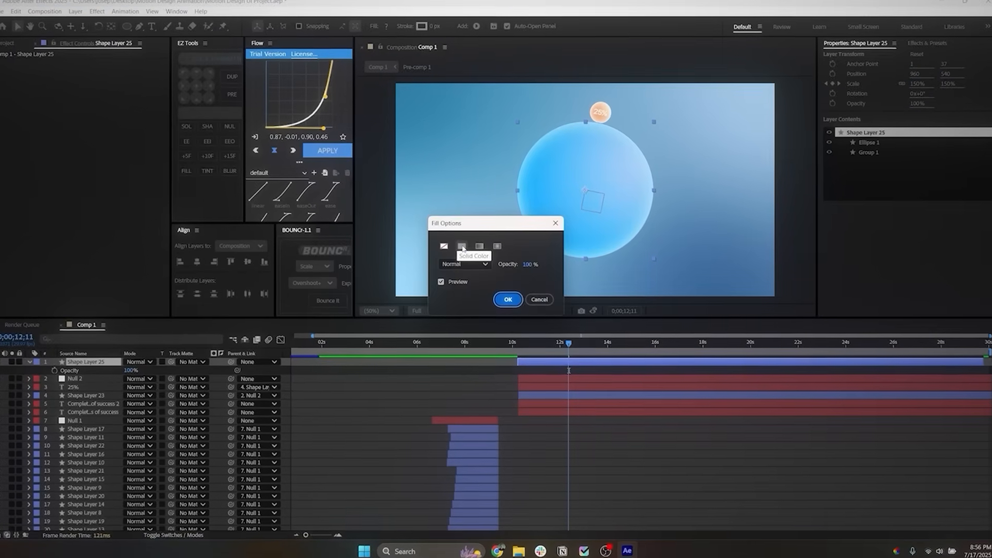
pyautogui.click(507, 299)
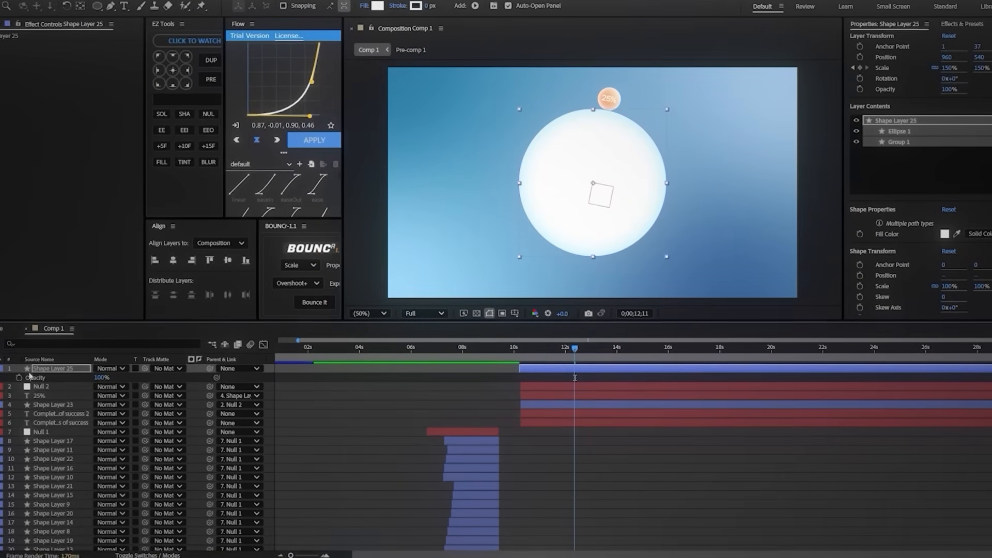
# Step: Remove the Inner Glow style from the white sphere copy and enlarge its scale to 198%
pyautogui.click(13, 352)
pyautogui.click(14, 352)
pyautogui.click(53, 400)
pyautogui.click(77, 419)
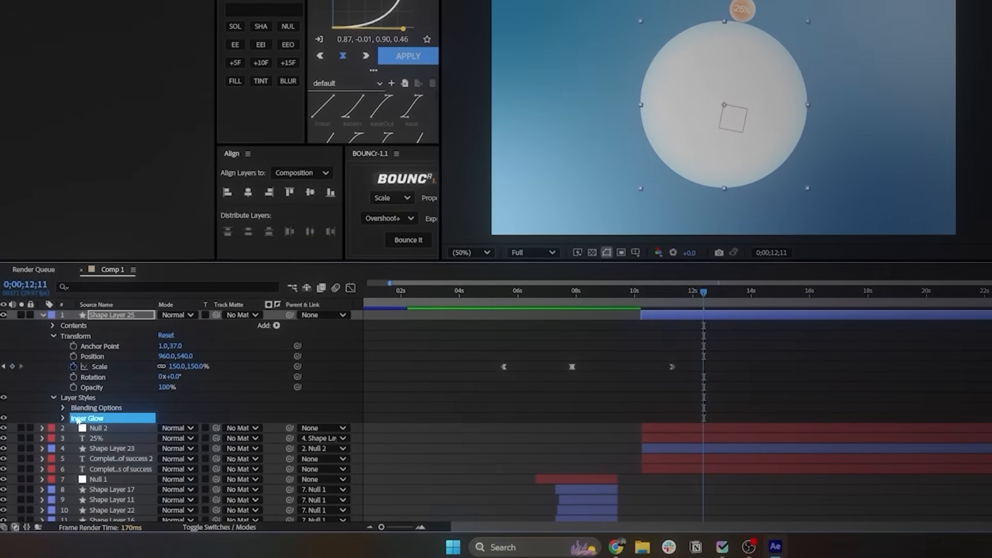
pyautogui.moveTo(178, 329); pyautogui.dragTo(208, 340)
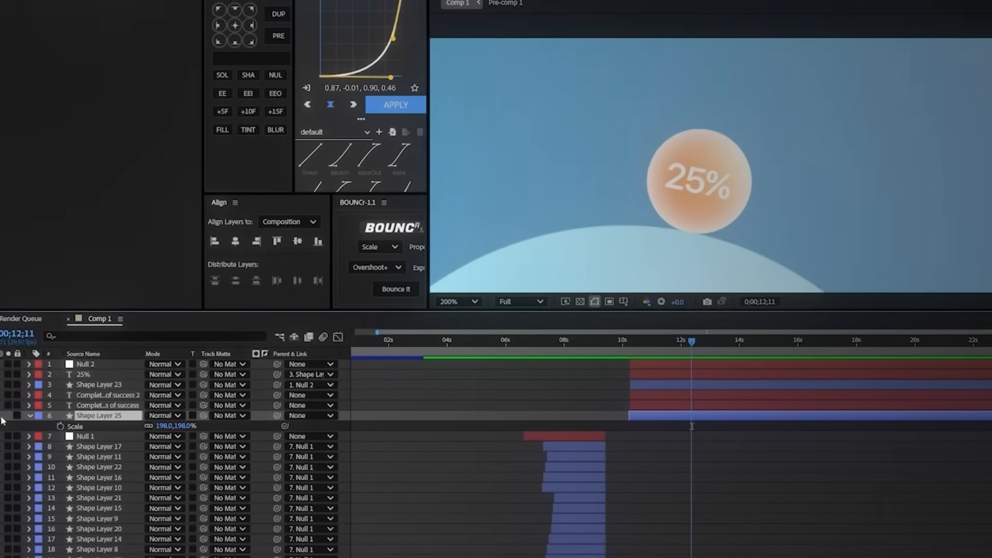
# Step: Adjust the white circle's scale to 197% so that its edge lines up with the orbiting 25% circle
pyautogui.click(3, 411)
pyautogui.hotkey('ctrl', 'shift', 'a')
pyautogui.scroll(1, 726, 133)
pyautogui.scroll(1, 554, 176)
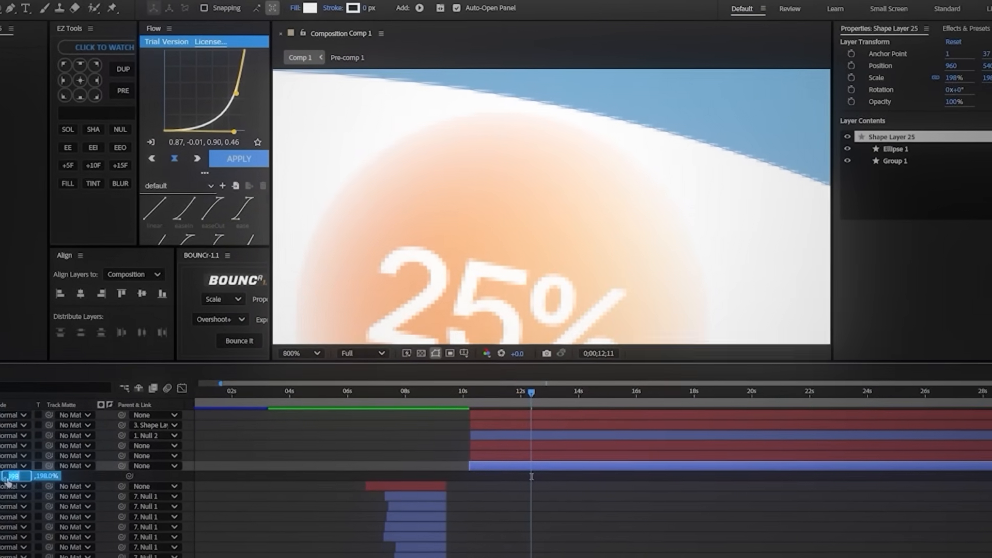
pyautogui.write('196')
pyautogui.press('Return')
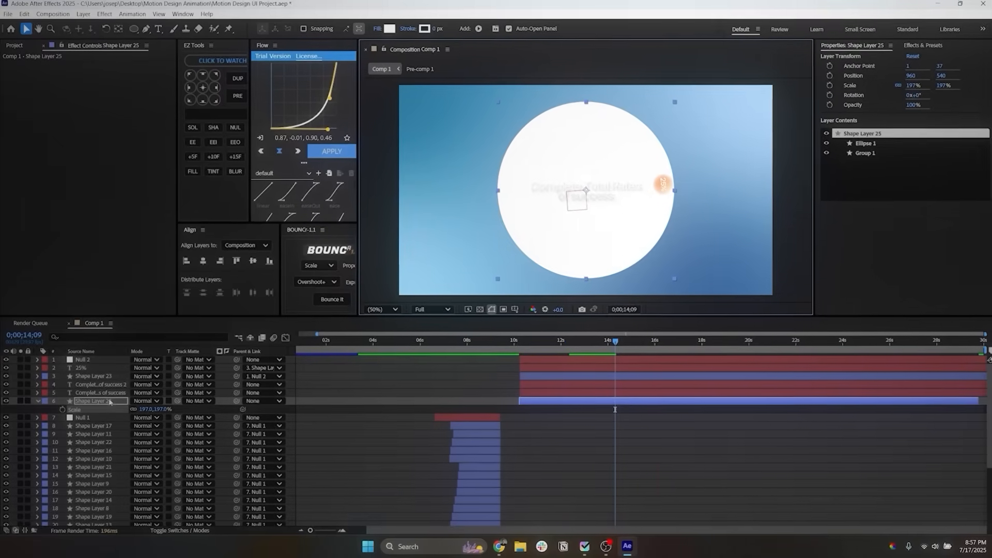
# Step: Move the white circle layer beneath the Shape Layer 4 sphere and set its fill to None
pyautogui.scroll(-4, 98, 455)
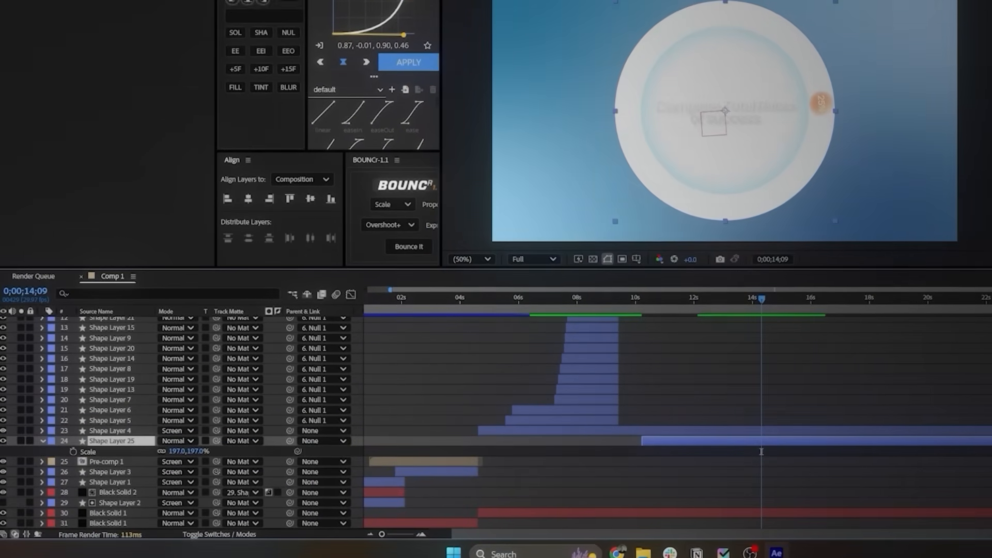
pyautogui.click(462, 1)
pyautogui.click(552, 173)
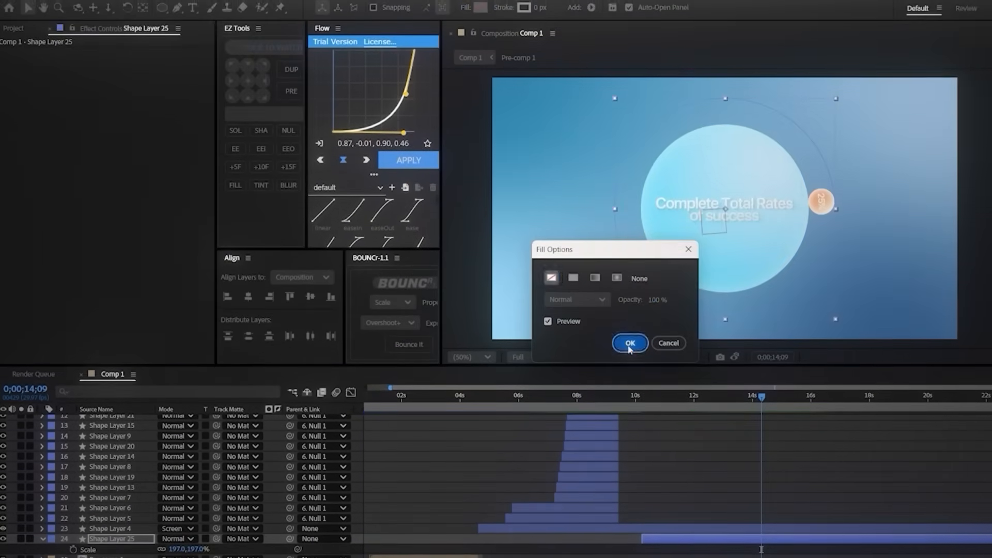
pyautogui.click(630, 333)
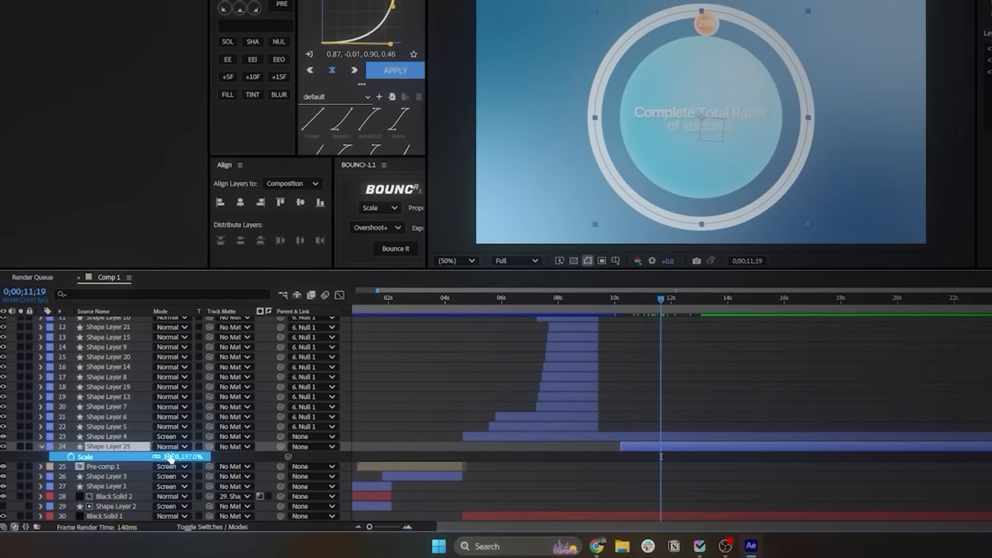
# Step: Give the outlined circle a white stroke 63 px wide and reduce its scale to 173%
pyautogui.moveTo(170, 458); pyautogui.dragTo(156, 455)
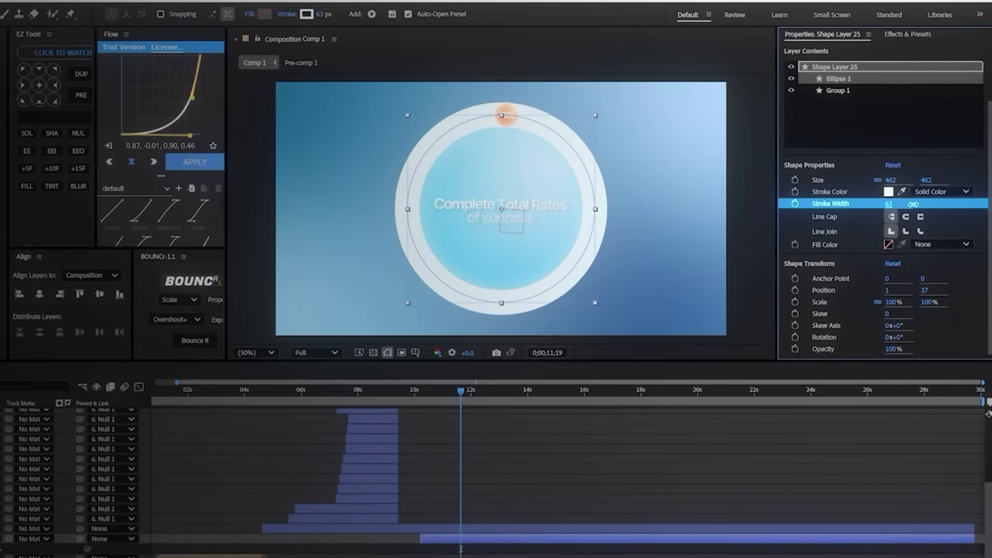
pyautogui.scroll(1, 507, 98)
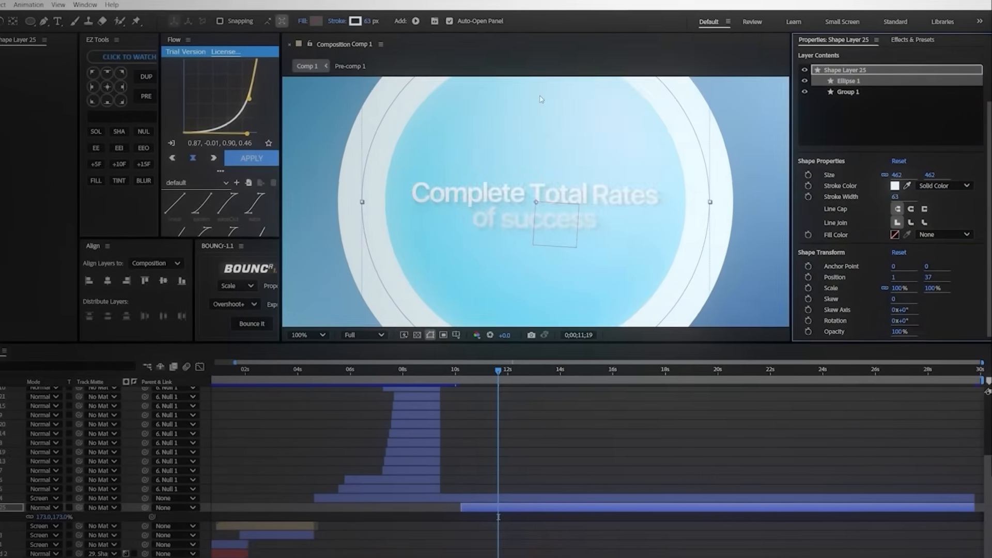
pyautogui.scroll(3, 541, 99)
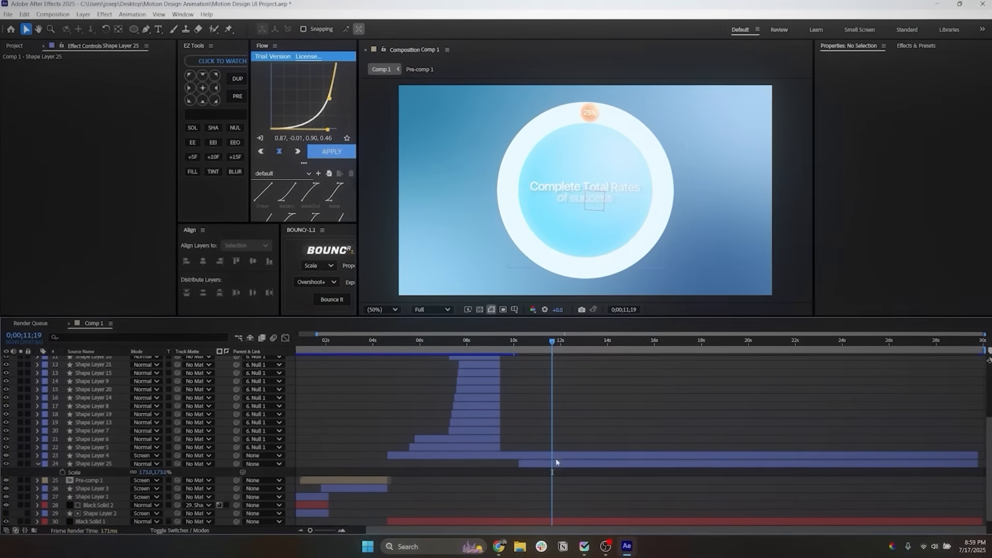
# Step: Add a Trim Paths operator to the white ring on Shape Layer 25
pyautogui.click(94, 464)
pyautogui.click(38, 464)
pyautogui.click(38, 464)
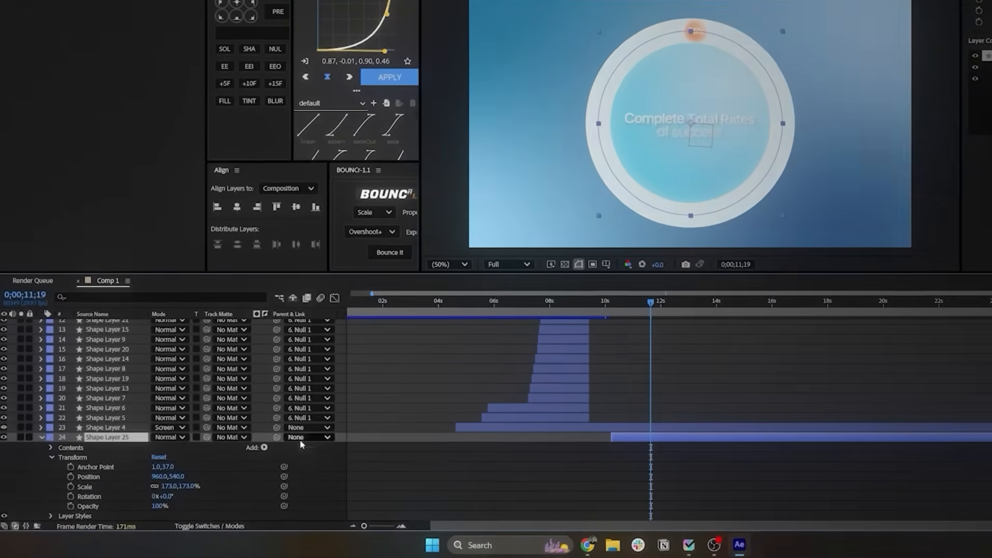
pyautogui.scroll(-3, 303, 444)
pyautogui.click(264, 378)
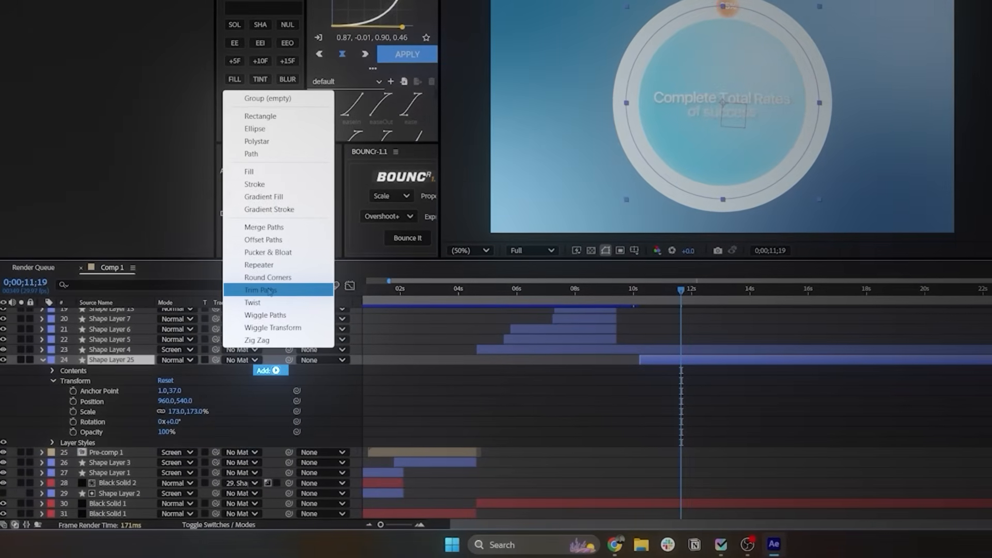
pyautogui.click(269, 291)
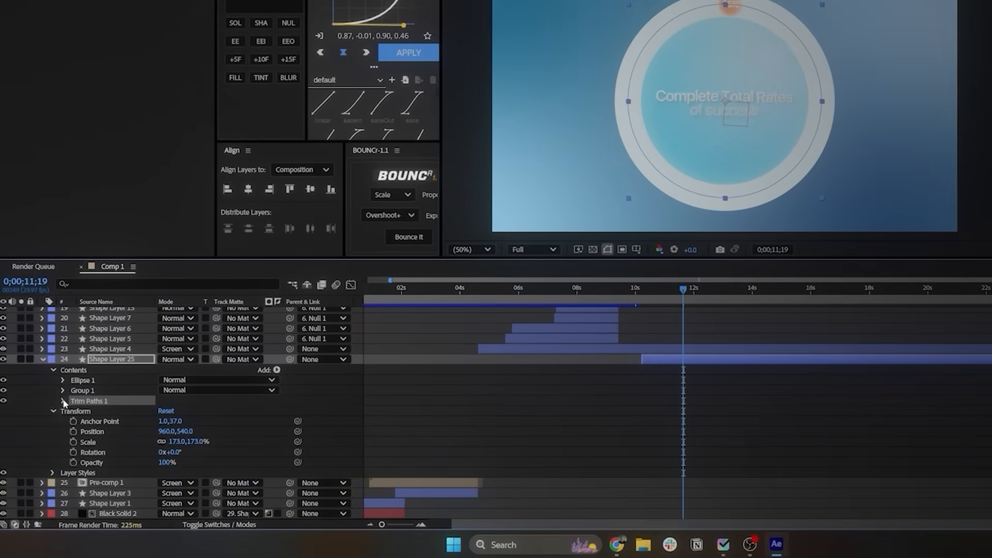
# Step: Keyframe the ring's Trim Paths End from 0% at 0;00;10;15 to 25% at 0;00;15;08
pyautogui.click(64, 402)
pyautogui.click(129, 411)
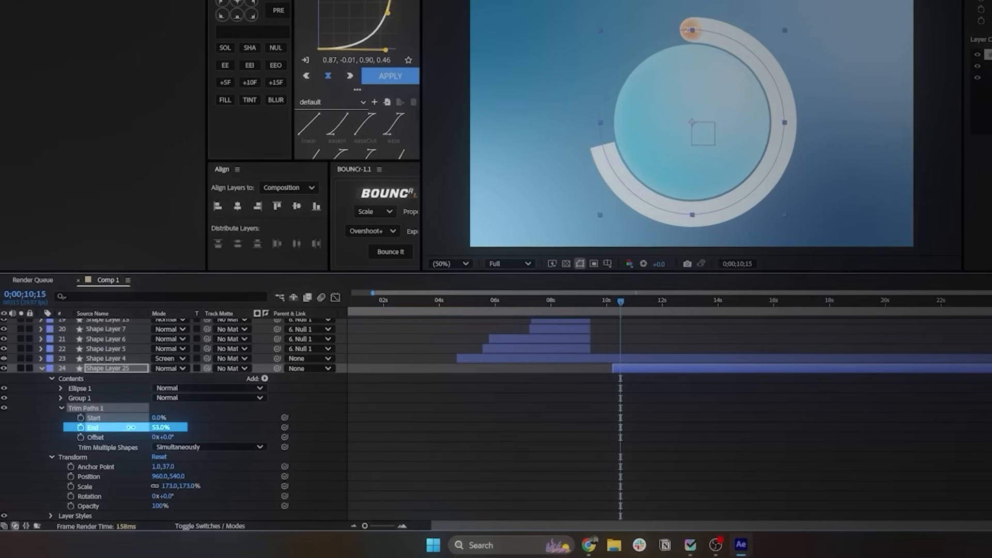
pyautogui.click(91, 430)
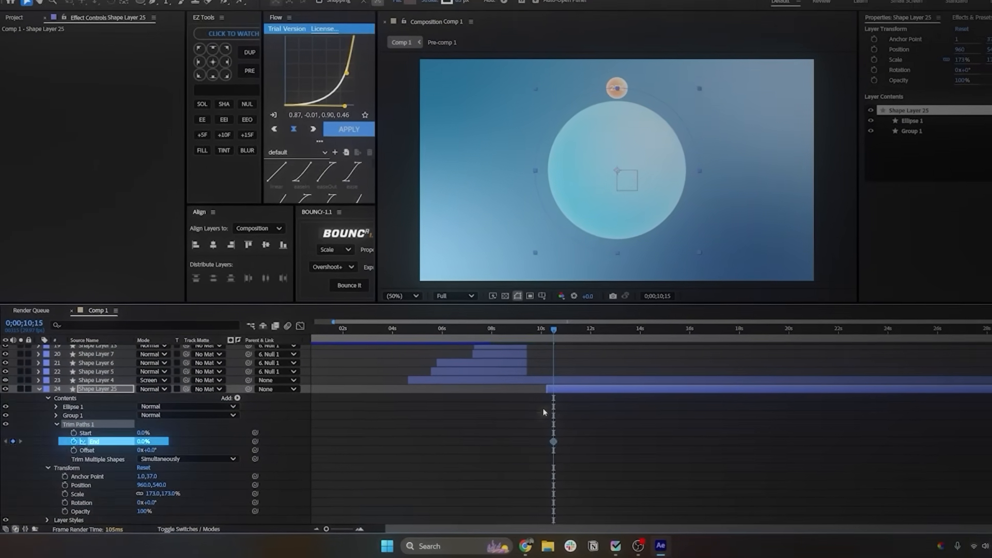
pyautogui.scroll(4, 604, 405)
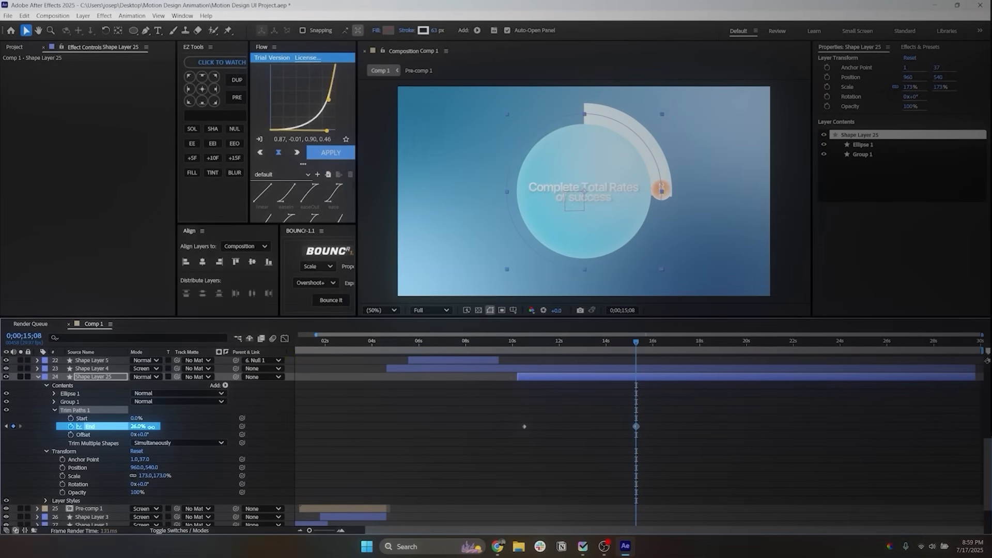
pyautogui.moveTo(151, 427); pyautogui.dragTo(151, 427)
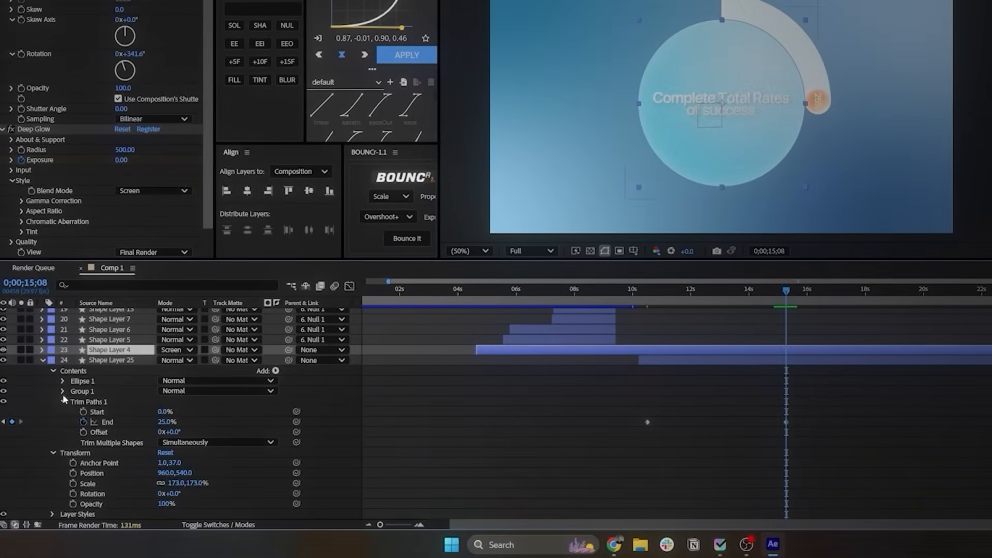
# Step: Set the line cap of the ring's Stroke 1 to Round Cap
pyautogui.click(61, 357)
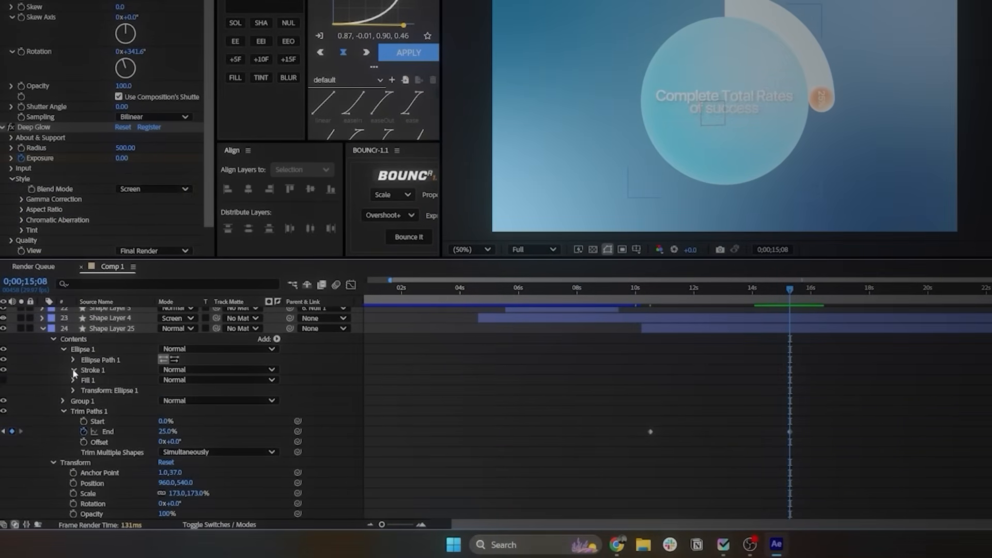
pyautogui.click(213, 421)
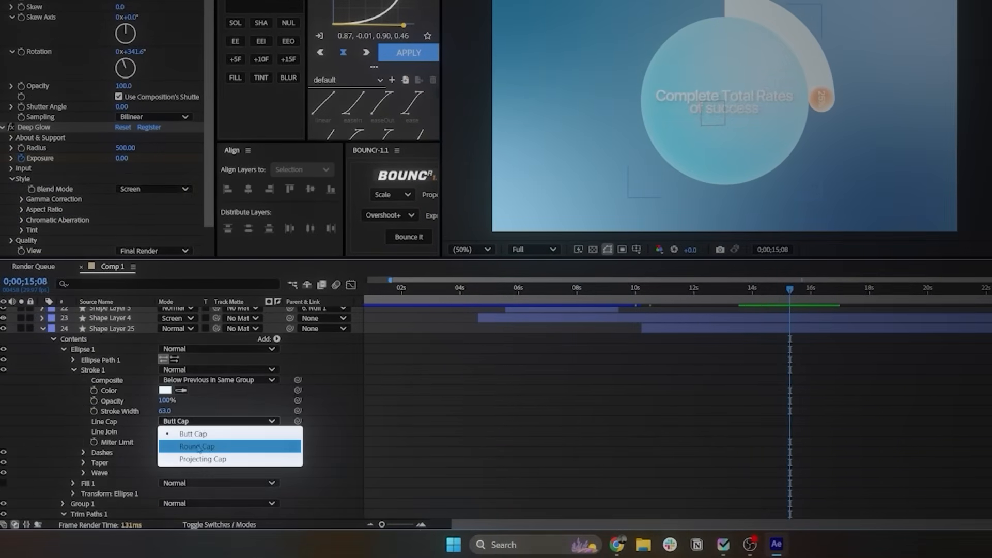
pyautogui.click(198, 448)
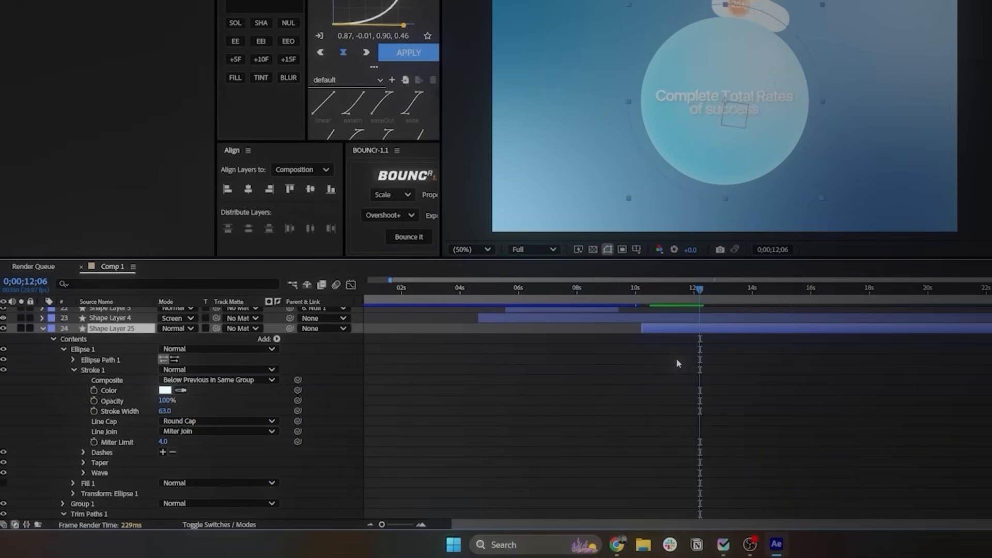
# Step: Ease both Trim Paths End keyframes and shape their speed graph into a steep central peak matching the orbit
pyautogui.press('u')
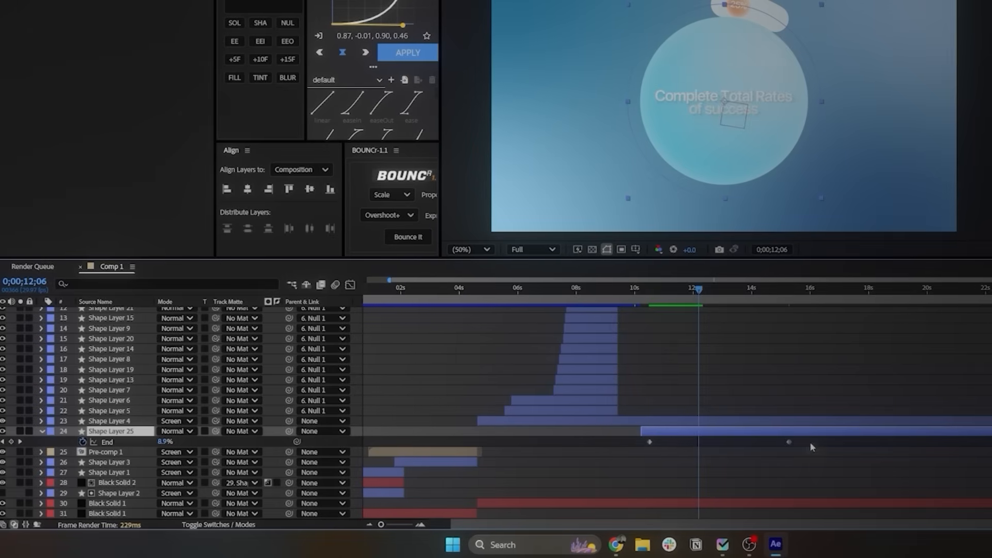
pyautogui.moveTo(812, 441); pyautogui.dragTo(616, 451)
pyautogui.moveTo(701, 291)
pyautogui.mouseDown()
pyautogui.moveTo(722, 292)
pyautogui.moveTo(706, 296)
pyautogui.mouseUp()
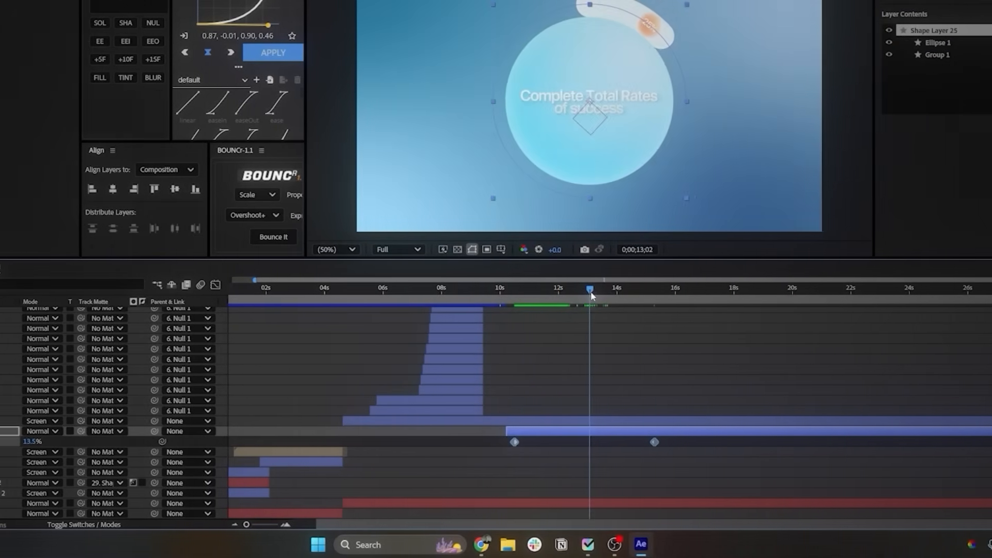
pyautogui.moveTo(593, 296); pyautogui.dragTo(595, 297)
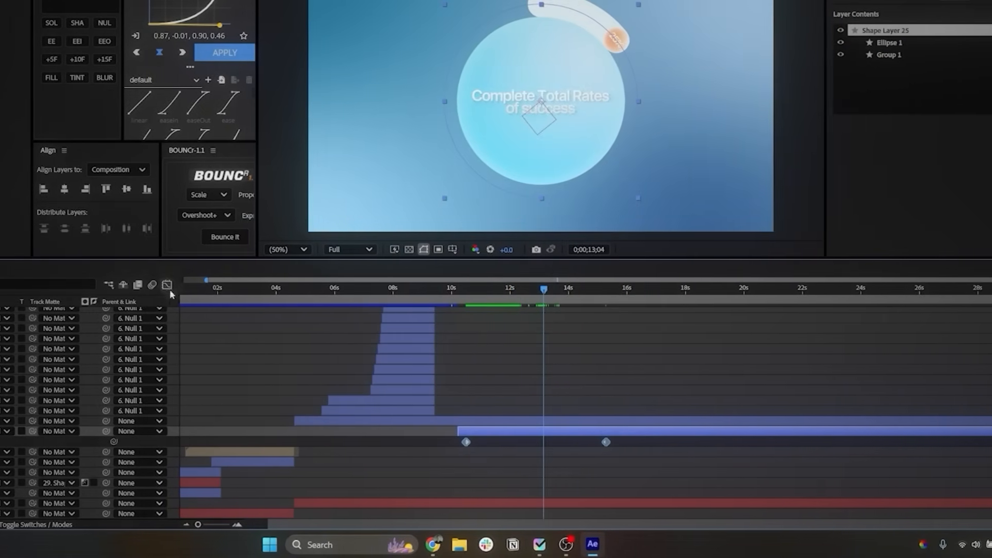
pyautogui.click(167, 285)
pyautogui.moveTo(608, 342); pyautogui.dragTo(526, 487)
pyautogui.moveTo(593, 440); pyautogui.dragTo(557, 490)
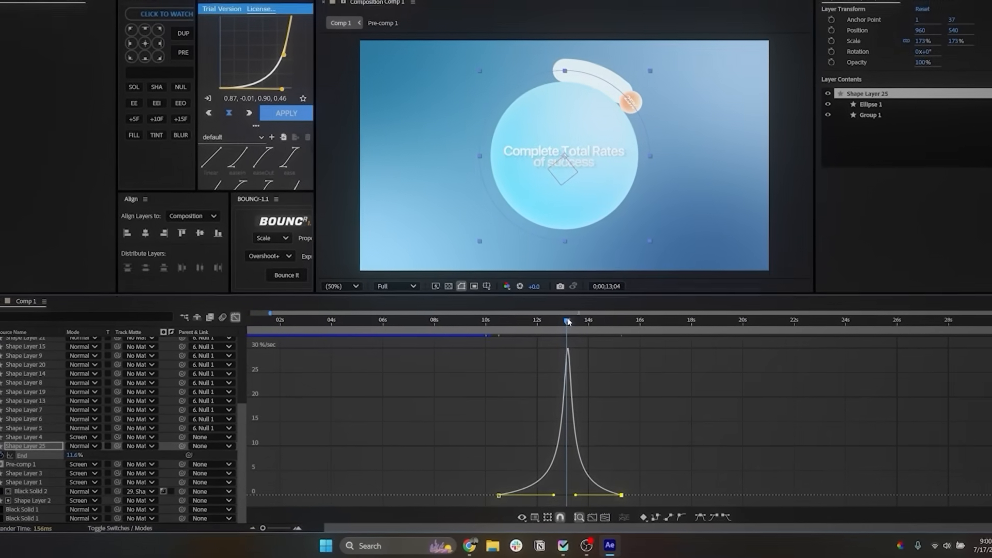
pyautogui.moveTo(568, 321); pyautogui.dragTo(521, 337)
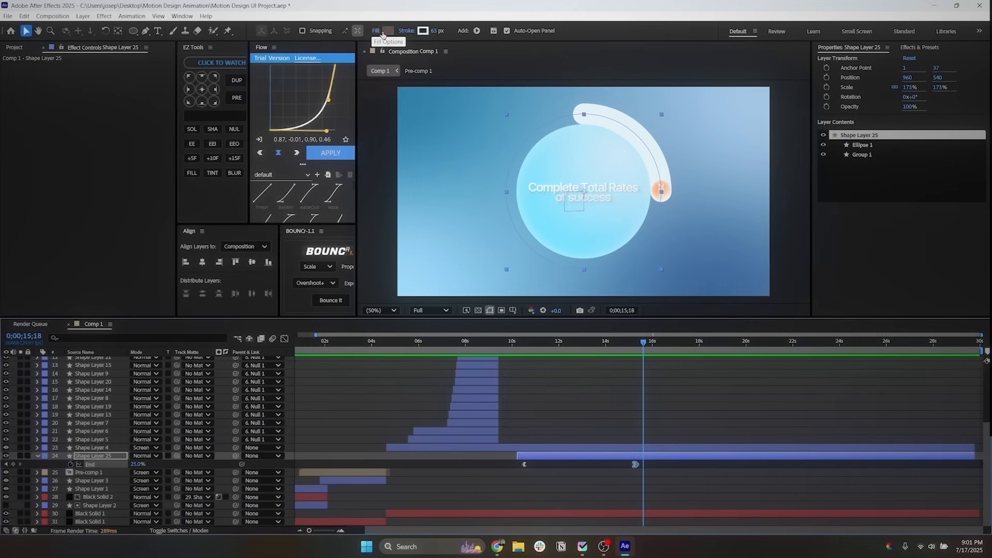
# Step: Apply the 4-Color Gradient effect to the ring layer
pyautogui.click(916, 47)
pyautogui.click(868, 59)
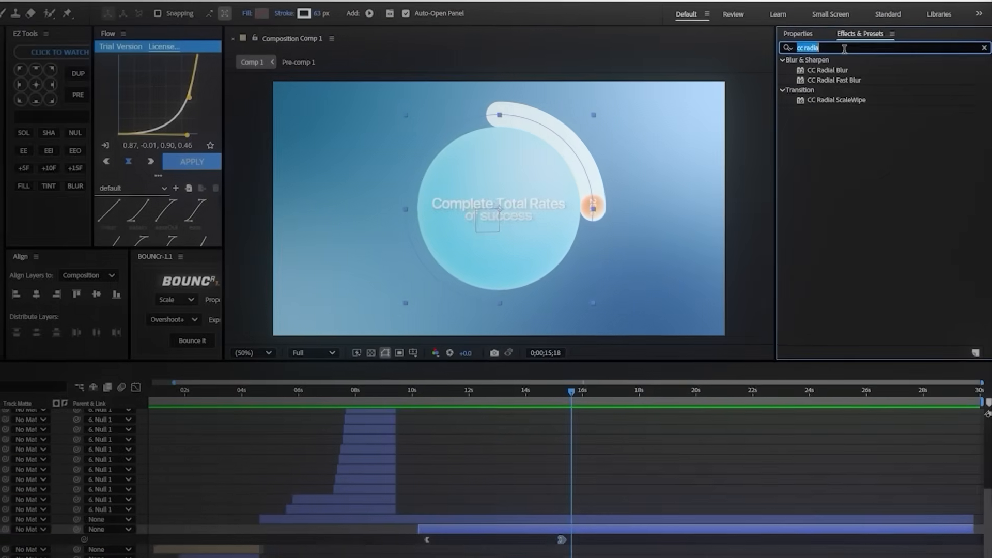
pyautogui.write('4')
pyautogui.click(828, 130)
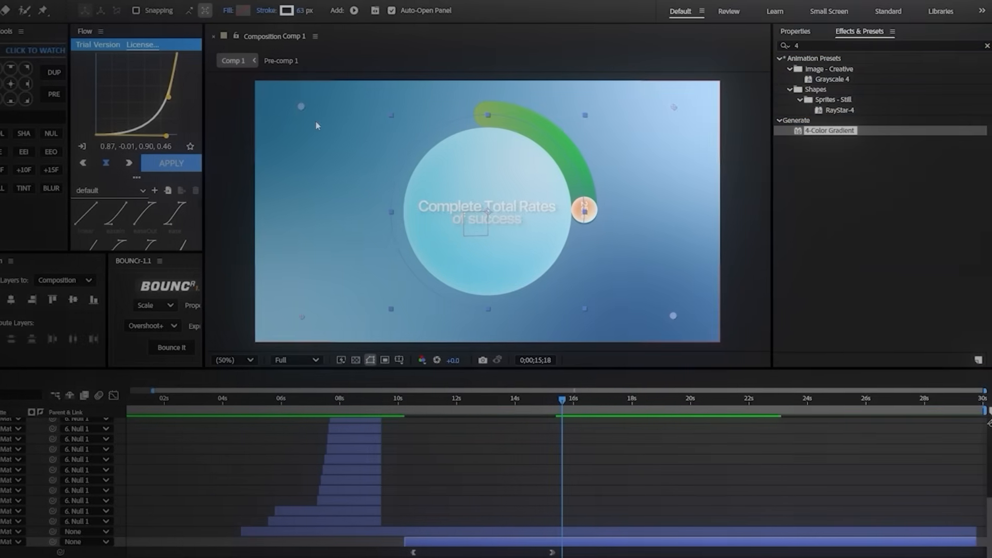
# Step: Place the four gradient points along the arc at about 898,122; 1150,218; 1302,342; and 1346,576
pyautogui.moveTo(299, 106); pyautogui.dragTo(469, 110)
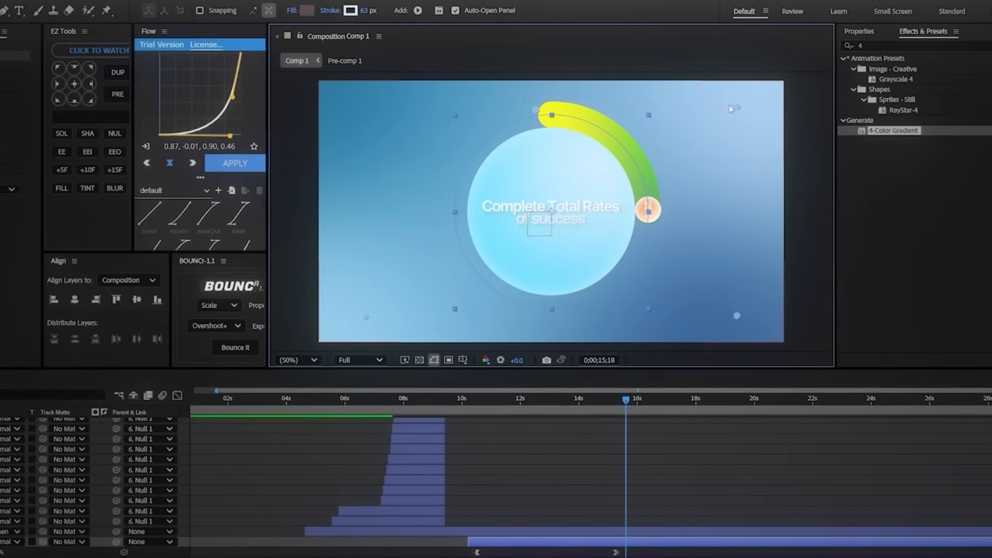
pyautogui.moveTo(728, 107); pyautogui.dragTo(655, 135)
pyautogui.moveTo(370, 316); pyautogui.dragTo(652, 166)
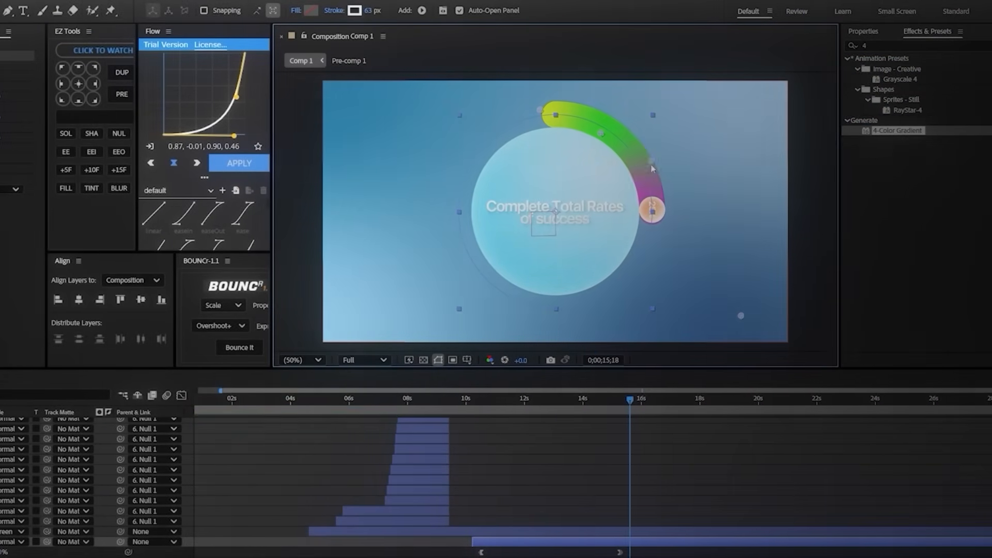
pyautogui.moveTo(743, 316); pyautogui.dragTo(649, 219)
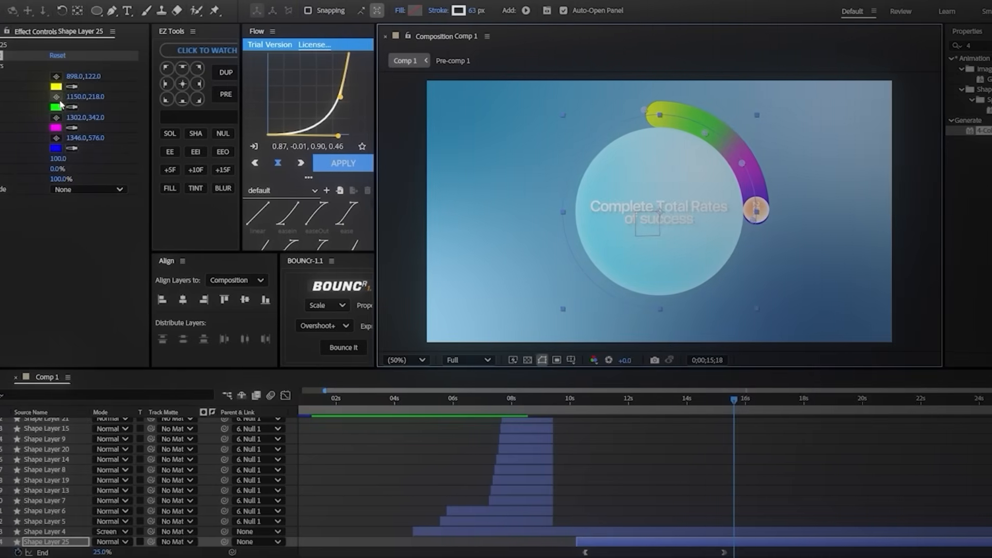
# Step: Set all four gradient colors to orange and shift Color 1 to a lighter yellow-orange
pyautogui.click(107, 88)
pyautogui.click(652, 382)
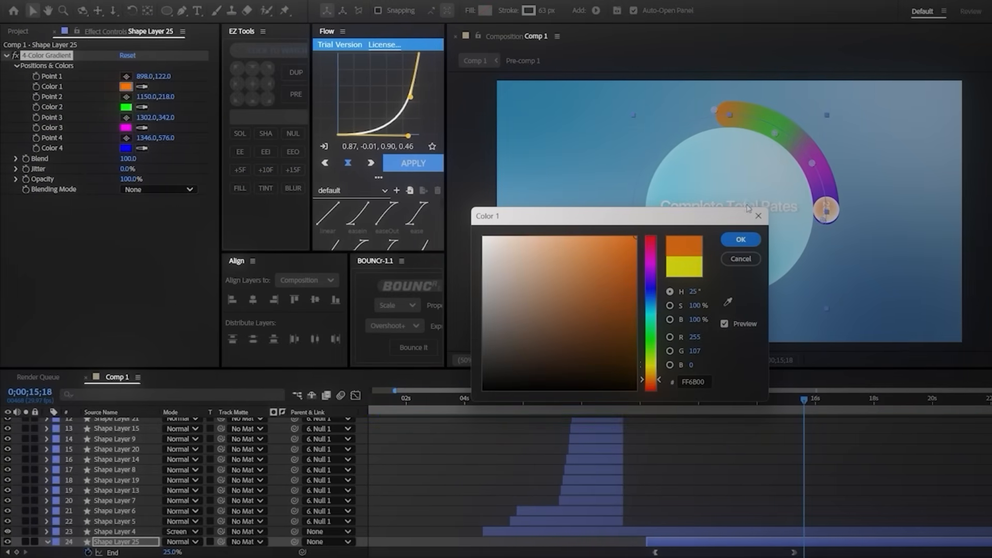
pyautogui.click(741, 239)
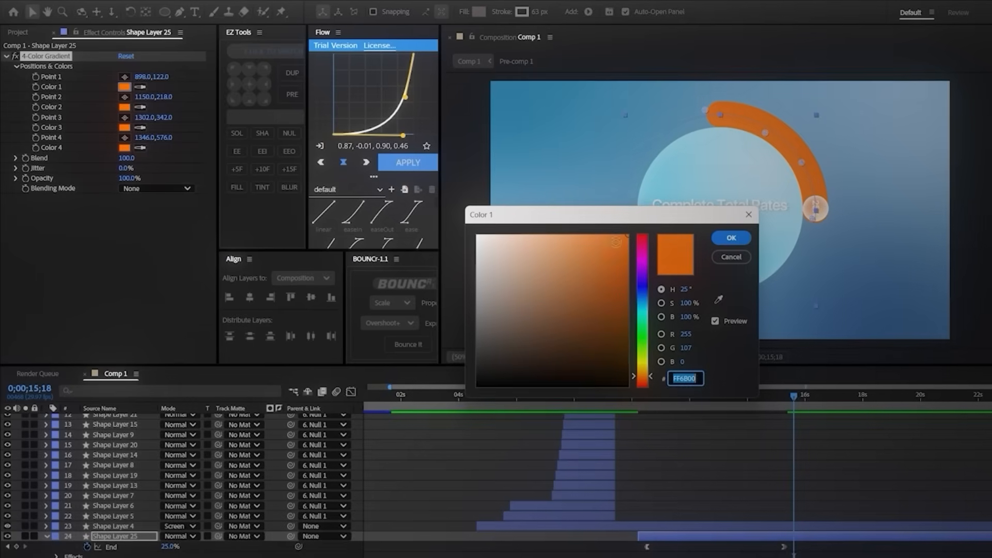
pyautogui.moveTo(599, 403); pyautogui.dragTo(598, 401)
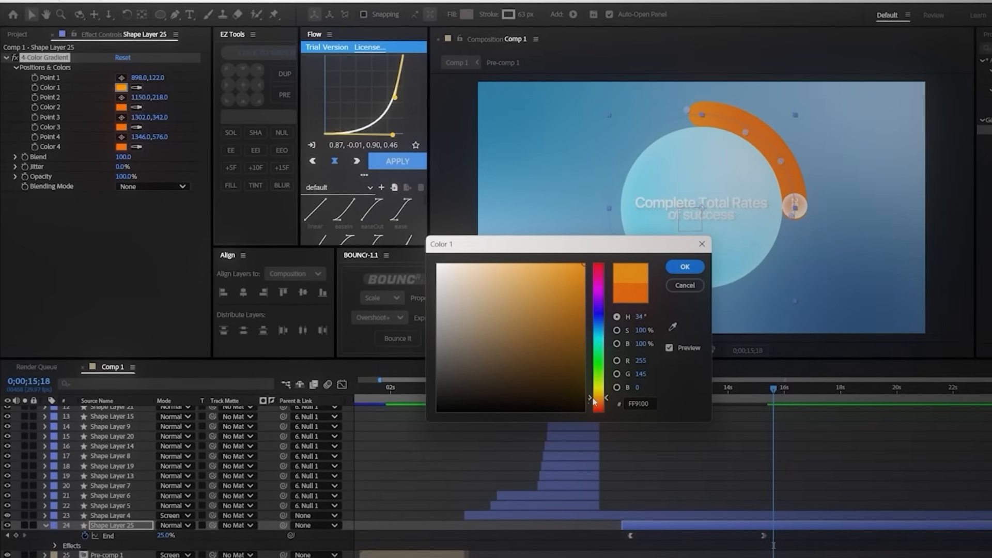
pyautogui.moveTo(579, 271); pyautogui.dragTo(544, 249)
pyautogui.click(692, 269)
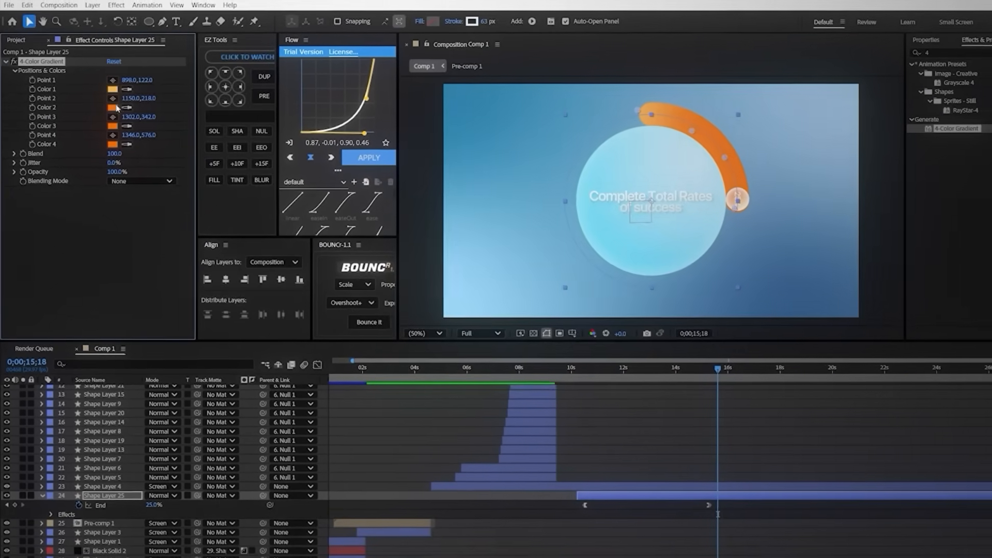
# Step: Change gradient Colors 2 and 3 to pale cream and Color 4 to near-white FFFCFB
pyautogui.click(115, 107)
pyautogui.click(593, 352)
pyautogui.click(453, 211)
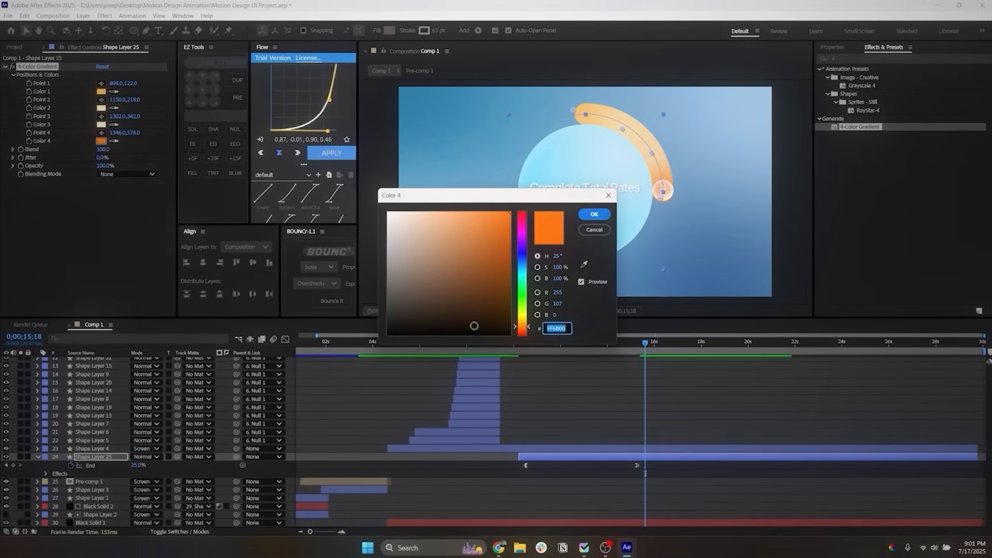
pyautogui.click(593, 215)
# Step: Add an Inner Glow layer style to the ring and set its glow color to white
pyautogui.scroll(-1, 166, 444)
pyautogui.rightClick(109, 449)
pyautogui.moveTo(138, 288)
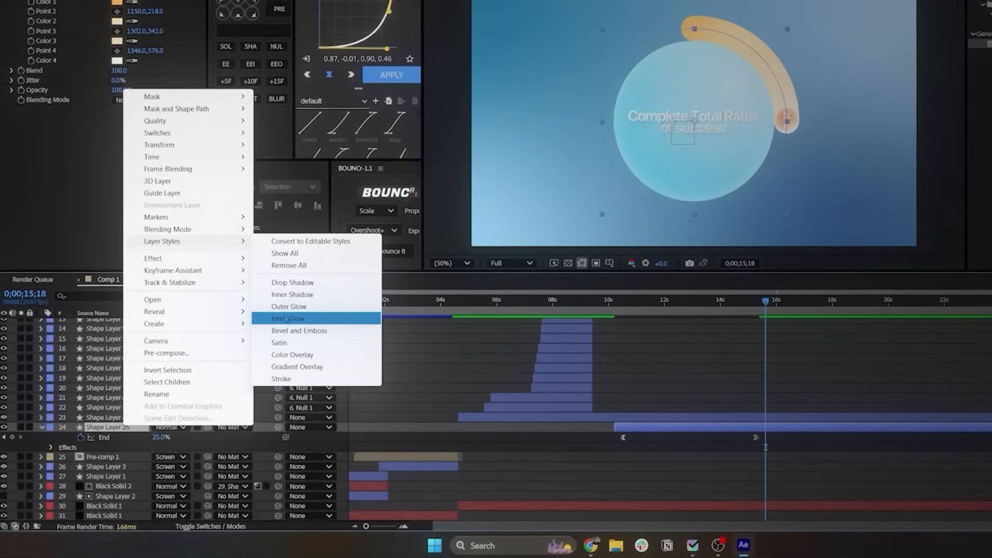
pyautogui.click(286, 318)
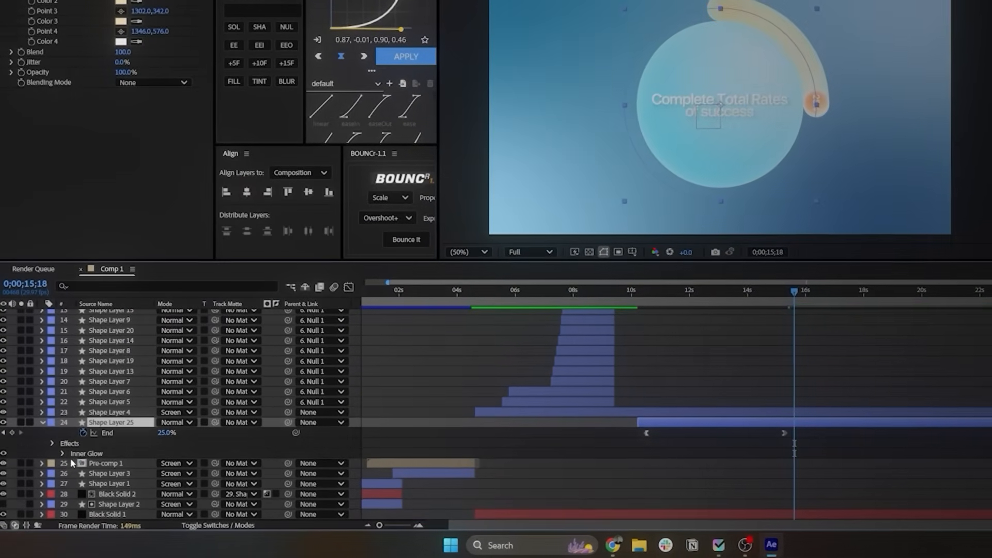
pyautogui.click(62, 453)
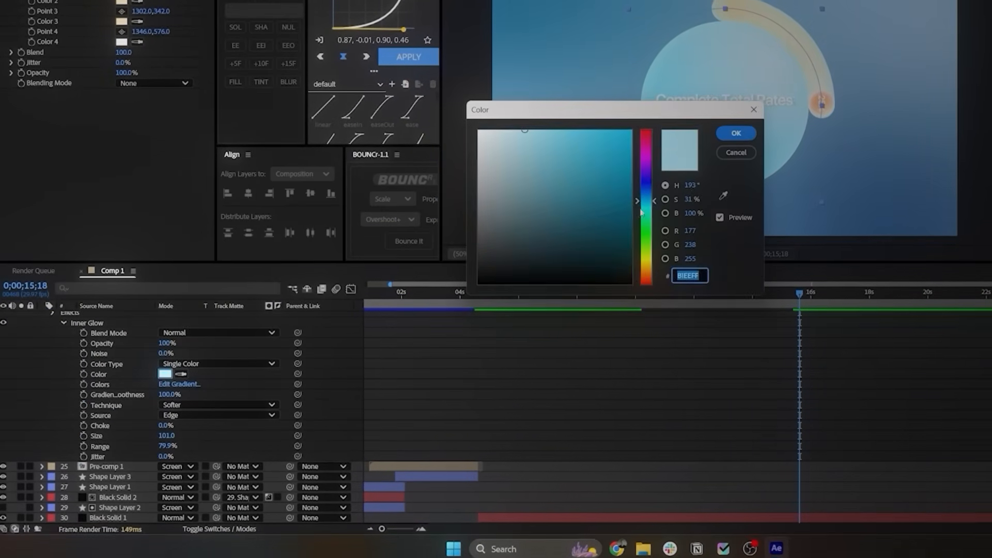
pyautogui.moveTo(652, 297); pyautogui.dragTo(649, 278)
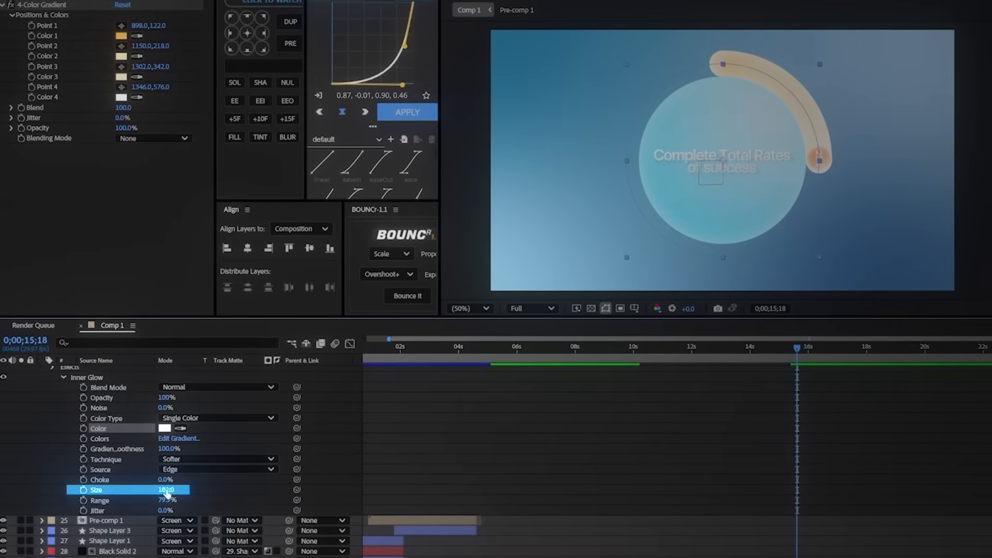
# Step: Adjust the size of the ring's inner glow and preview the ring drawing on
pyautogui.moveTo(143, 486); pyautogui.dragTo(35, 485)
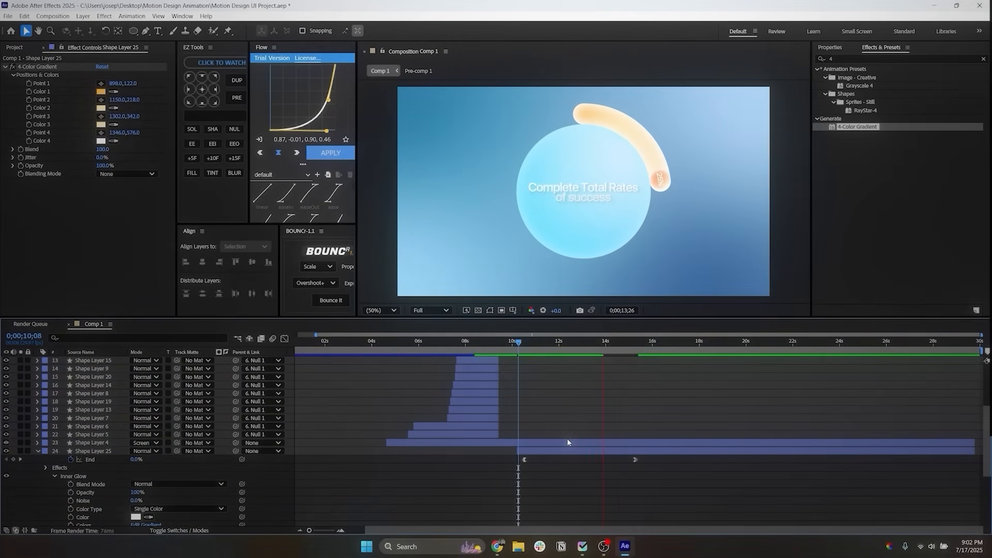
pyautogui.press('space')
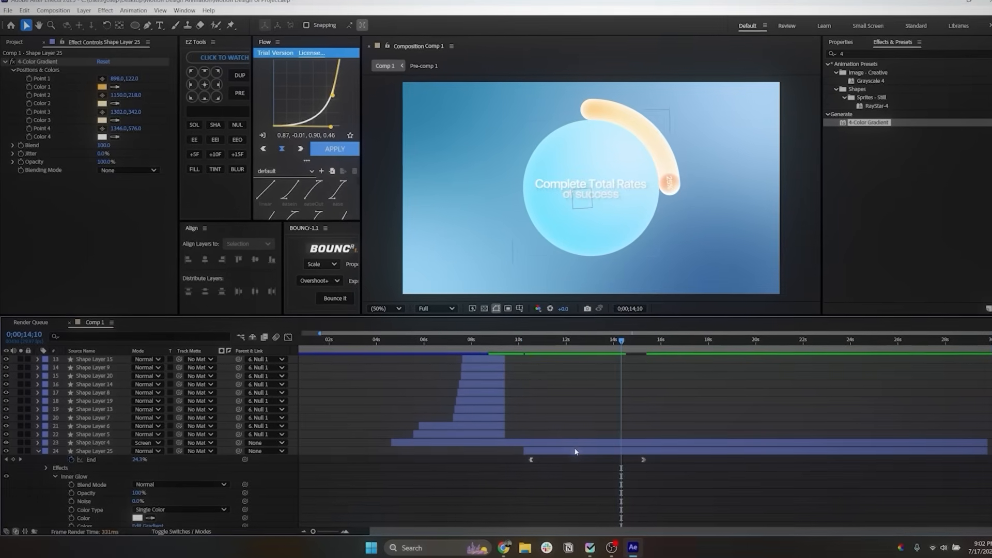
# Step: Duplicate the ring layer, set its End keyframe at 0;00;15;08 to 100%, move that keyframe to about 21 seconds and preview
pyautogui.click(569, 451)
pyautogui.hotkey('ctrl', 'd')
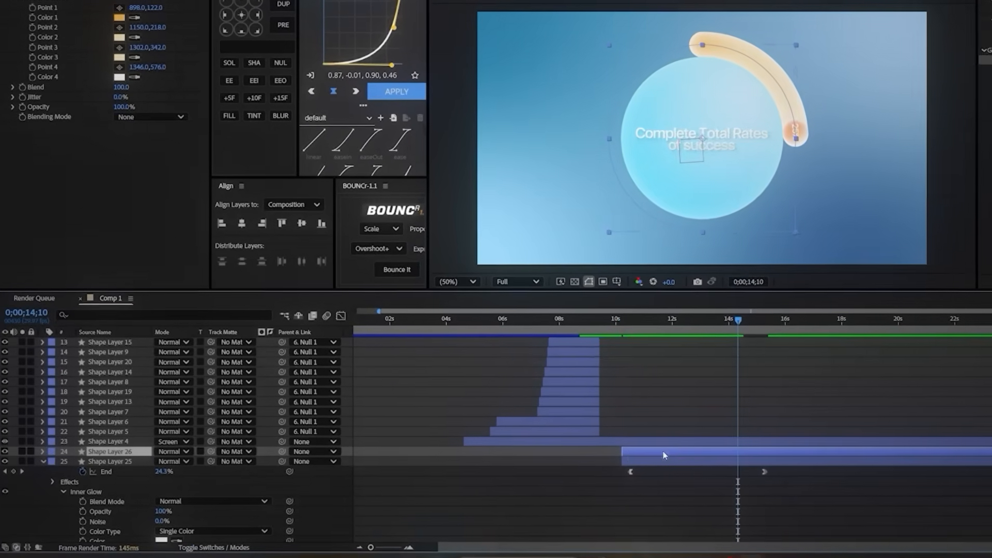
pyautogui.press('u')
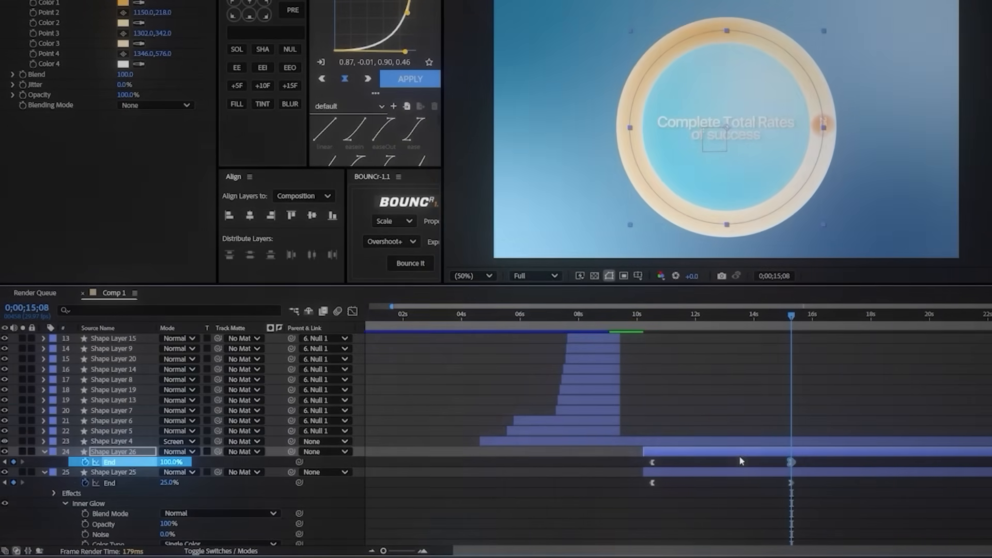
pyautogui.moveTo(791, 462); pyautogui.dragTo(965, 465)
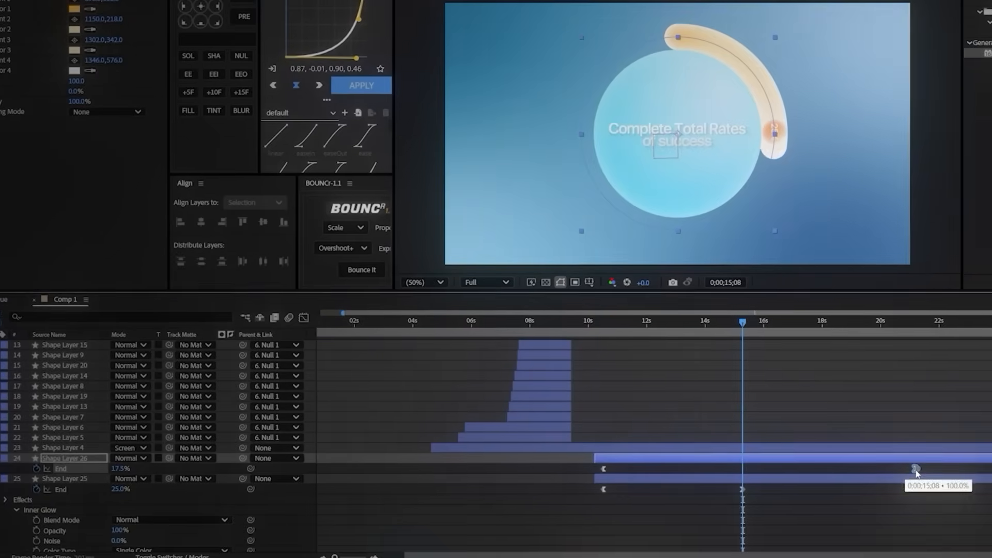
pyautogui.click(590, 321)
pyautogui.press('space')
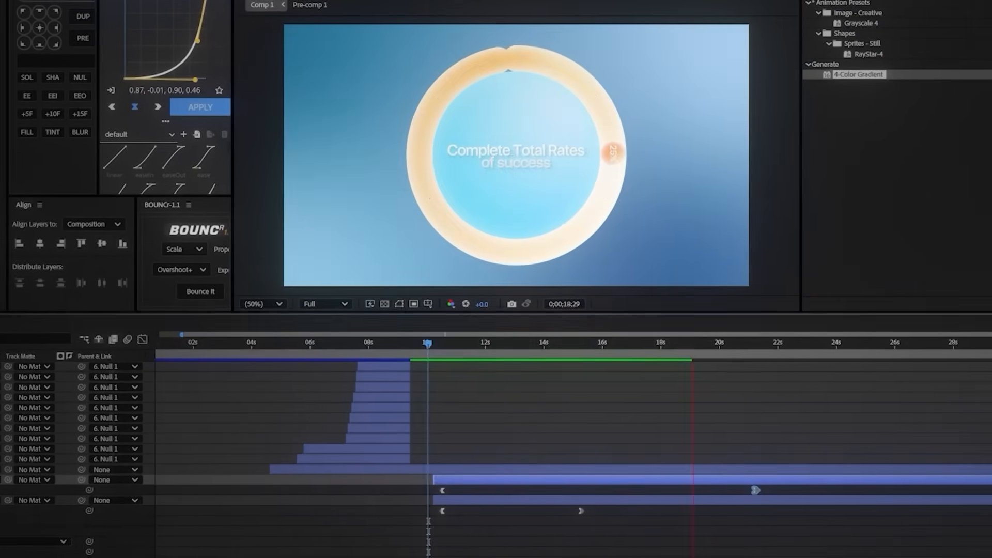
pyautogui.press('space')
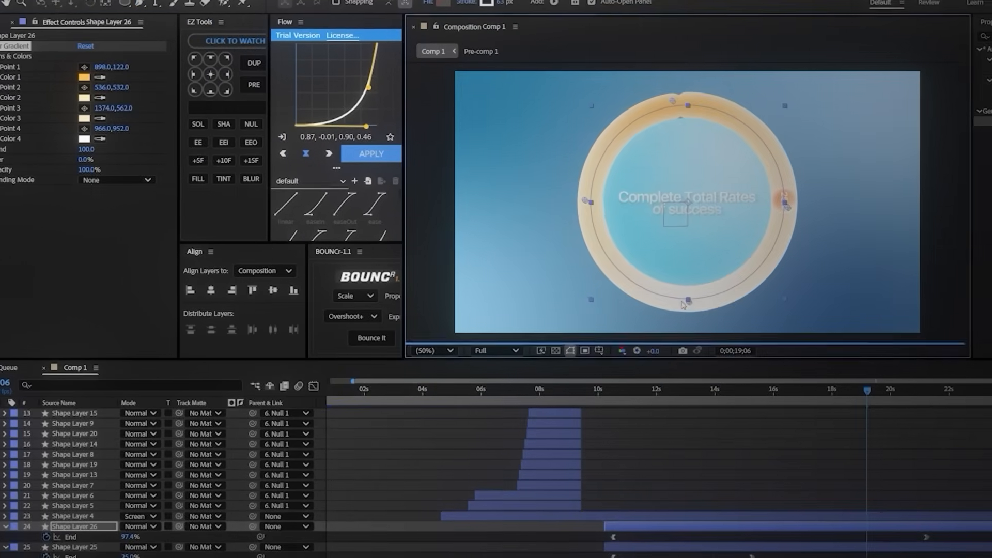
# Step: Spread the duplicate ring's gradient points to 898,122; 536,532; 1374,562; and 966,952, and recolor all four in muted dark blues
pyautogui.click(106, 84)
pyautogui.click(643, 300)
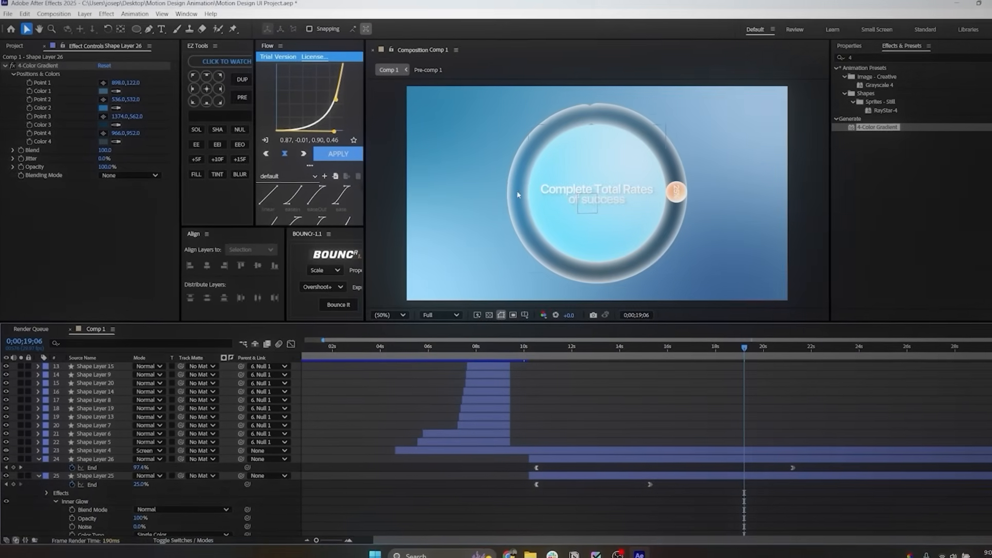
# Step: Soften the duplicate ring's Inner Glow to 29% opacity, size 66 and range 65.6%
pyautogui.click(382, 455)
pyautogui.click(647, 453)
pyautogui.click(38, 455)
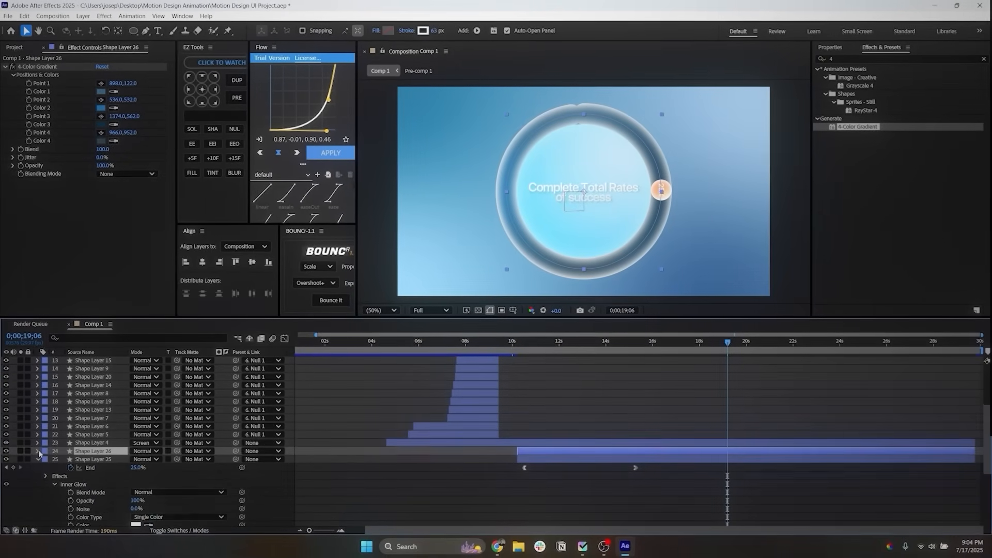
pyautogui.click(38, 455)
pyautogui.scroll(-1, 47, 464)
pyautogui.scroll(-5, 50, 466)
pyautogui.scroll(3, 49, 464)
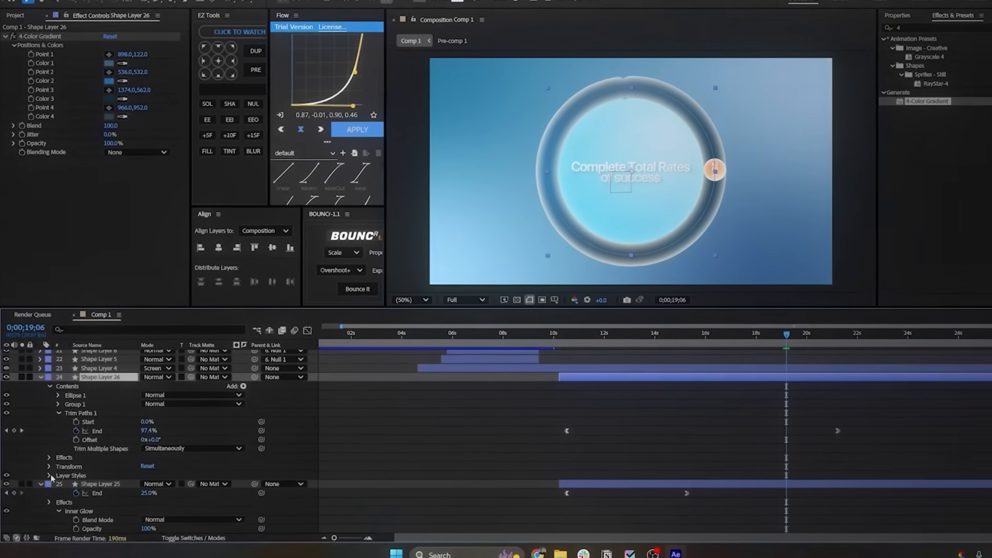
pyautogui.click(46, 473)
pyautogui.click(62, 498)
pyautogui.scroll(-3, 65, 501)
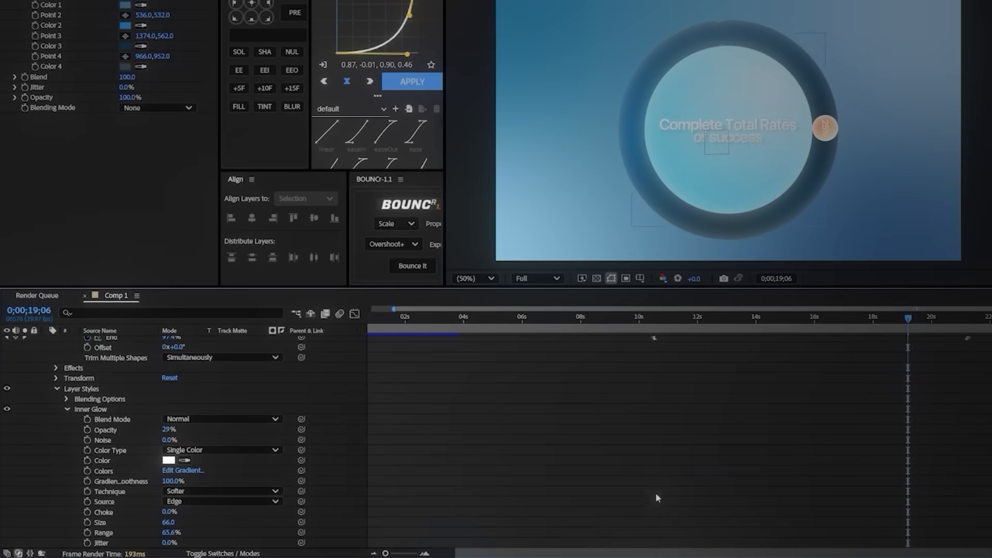
# Step: Collapse the blue ring layer and move it beneath the orange ring layer
pyautogui.scroll(5, 657, 497)
pyautogui.click(46, 430)
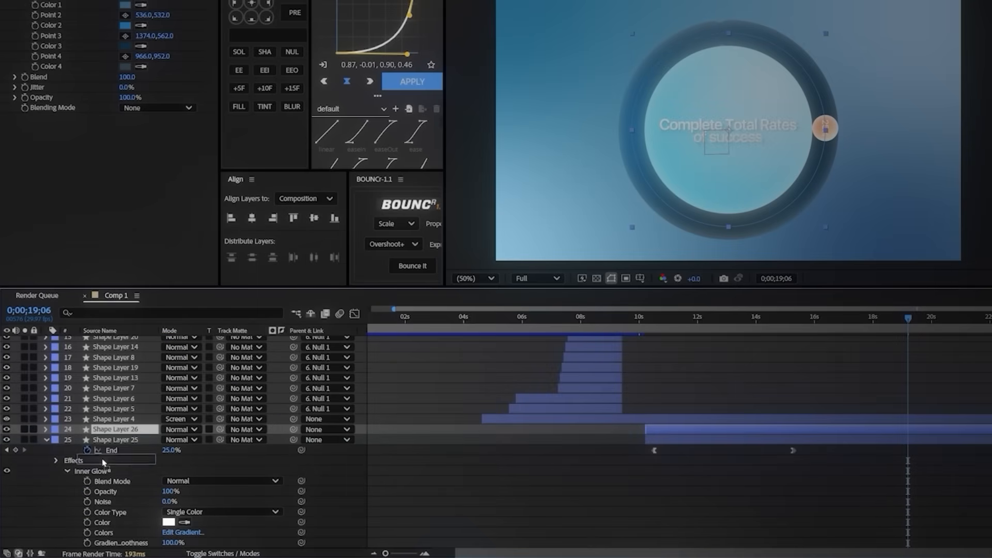
pyautogui.click(103, 439)
pyautogui.click(46, 440)
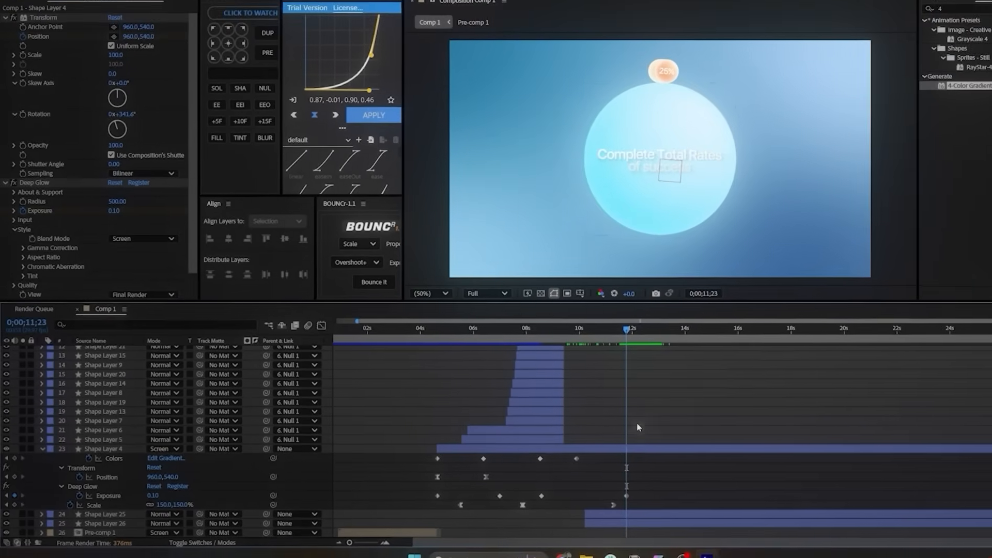
# Step: Create a shape layer starting at about 10 seconds and draw a 1030 px circle centered in the composition
pyautogui.rightClick(363, 504)
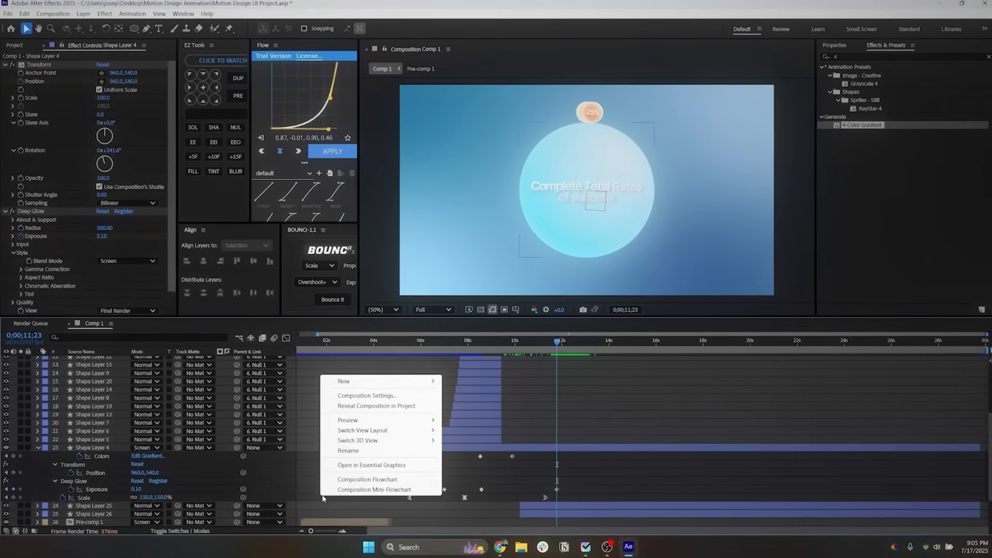
pyautogui.moveTo(346, 382)
pyautogui.click(471, 446)
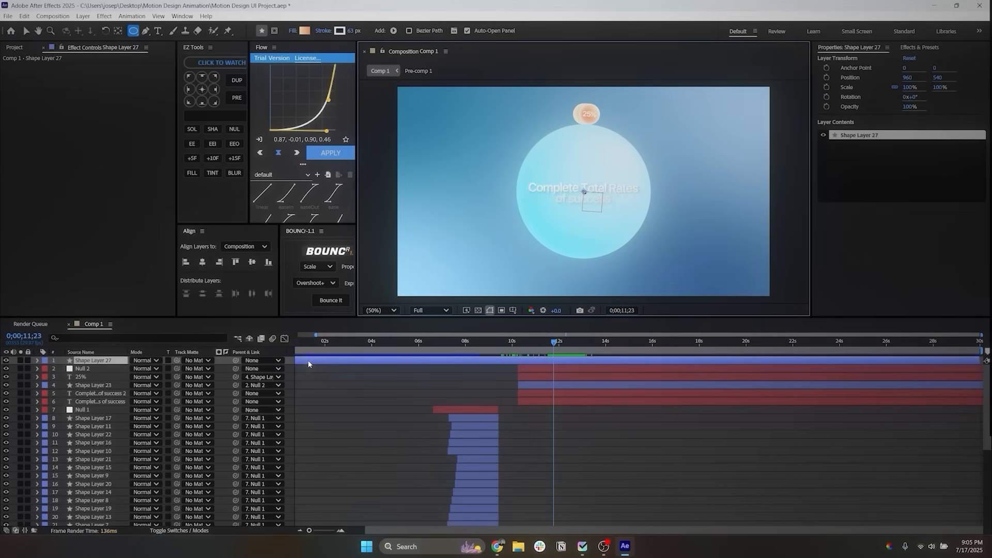
pyautogui.moveTo(620, 370); pyautogui.dragTo(544, 368)
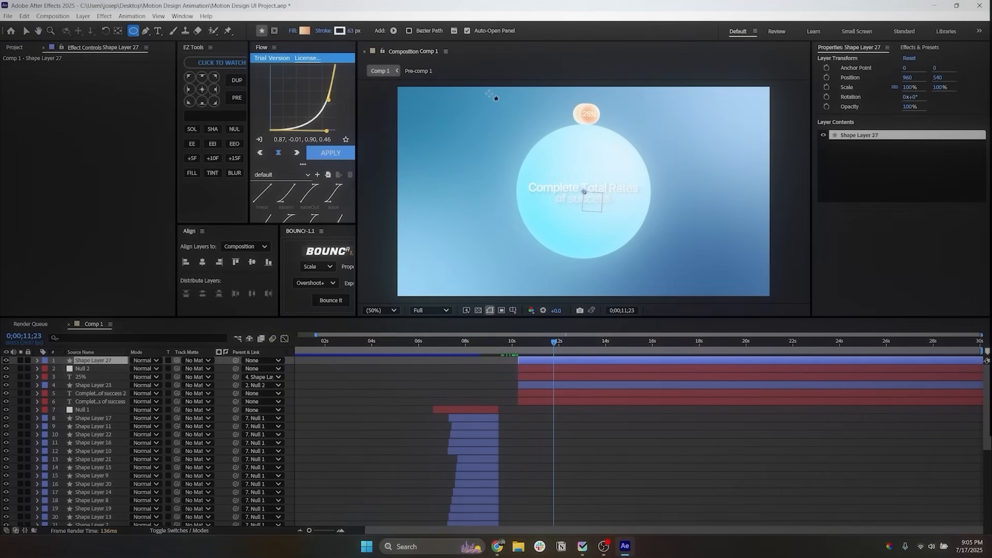
pyautogui.moveTo(481, 88); pyautogui.dragTo(679, 276)
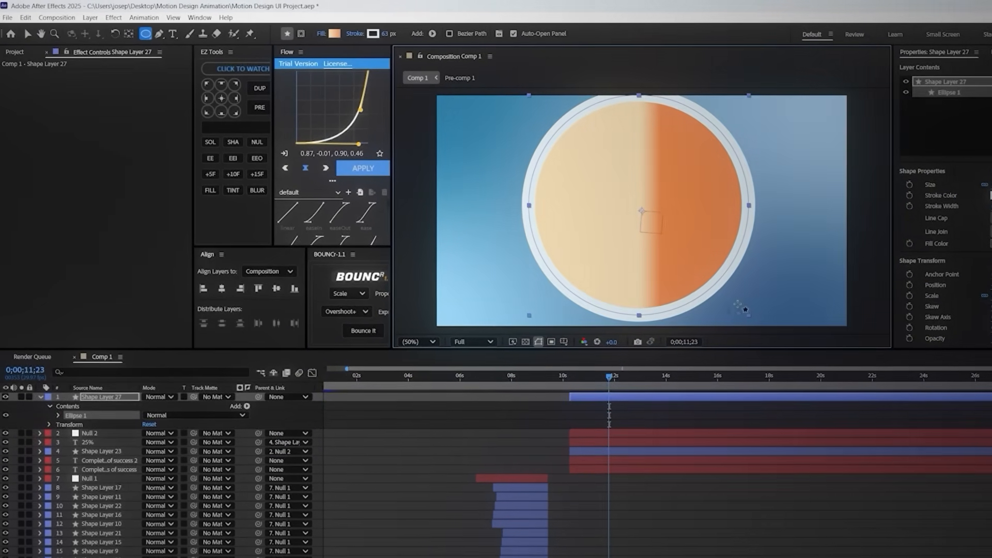
# Step: Change the large circle's fill to solid white and remove its stroke
pyautogui.click(336, 36)
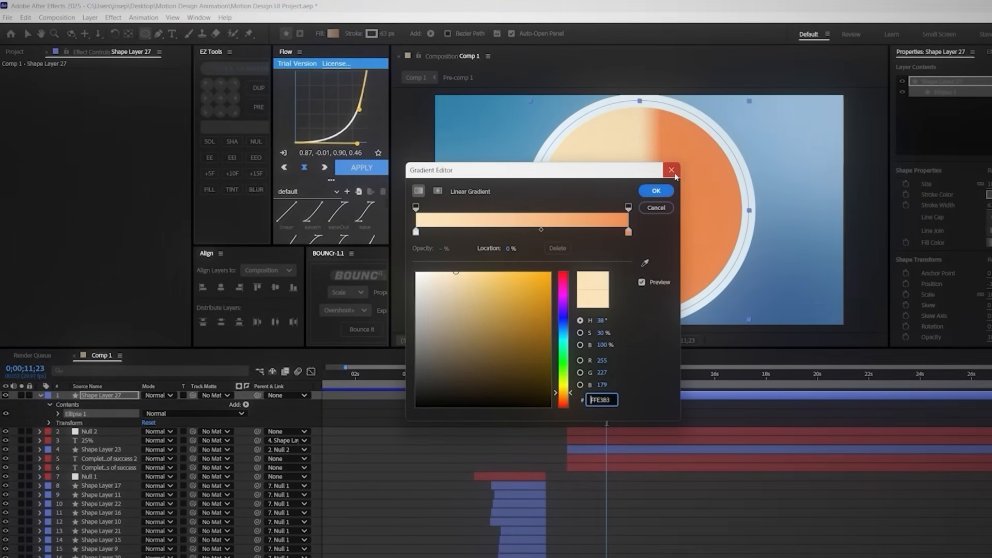
pyautogui.click(681, 172)
pyautogui.click(318, 34)
pyautogui.click(503, 270)
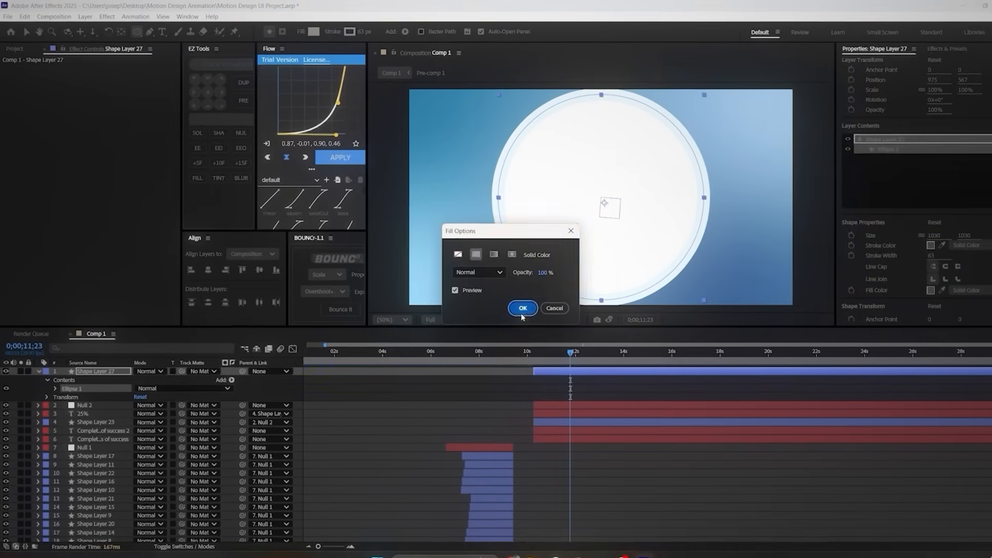
pyautogui.click(552, 326)
pyautogui.click(360, 32)
pyautogui.click(449, 250)
pyautogui.click(511, 303)
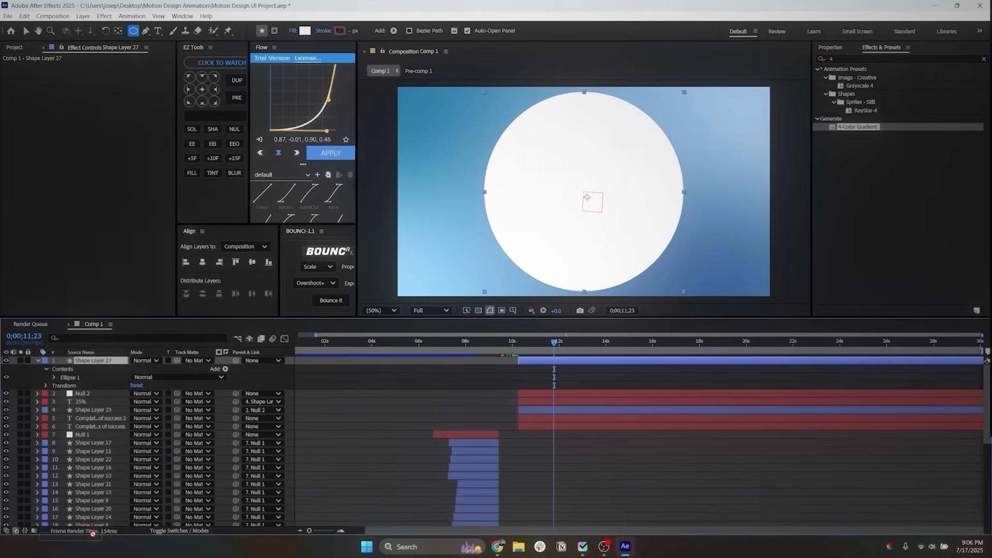
# Step: Move the large circle's layer beneath both ring layers and set its scale to 141%
pyautogui.moveTo(93, 534); pyautogui.dragTo(163, 464)
pyautogui.press('s')
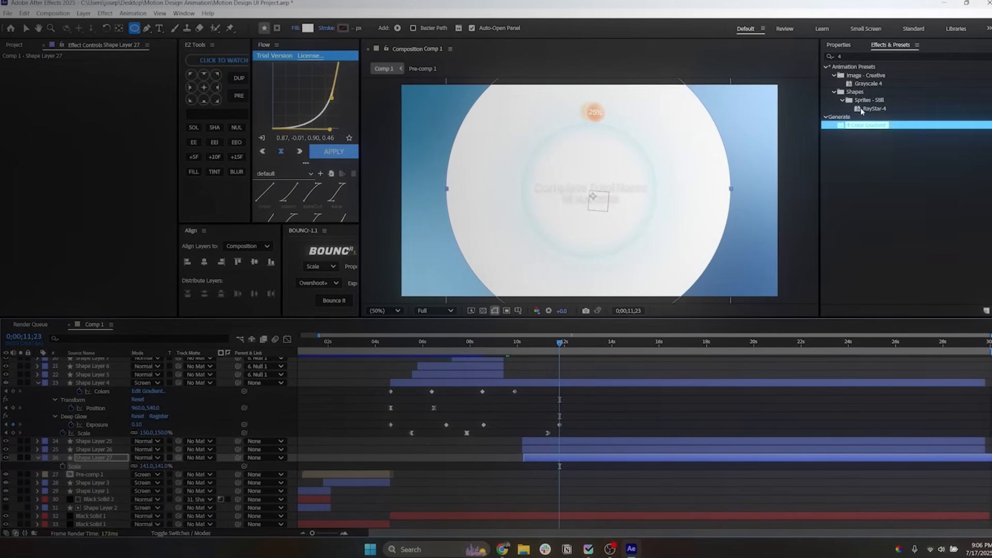
# Step: Apply a 4-Color Gradient to the large circle and place its points at about 326,118; 1568,146; 348,934; and 1492,1006
pyautogui.press('v')
pyautogui.moveTo(443, 104); pyautogui.dragTo(470, 106)
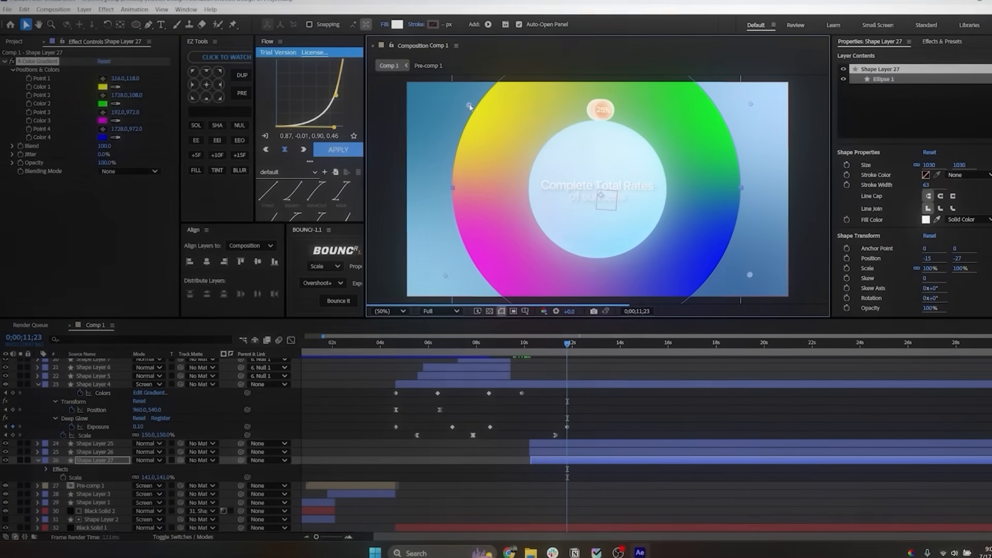
pyautogui.moveTo(748, 105); pyautogui.dragTo(715, 113)
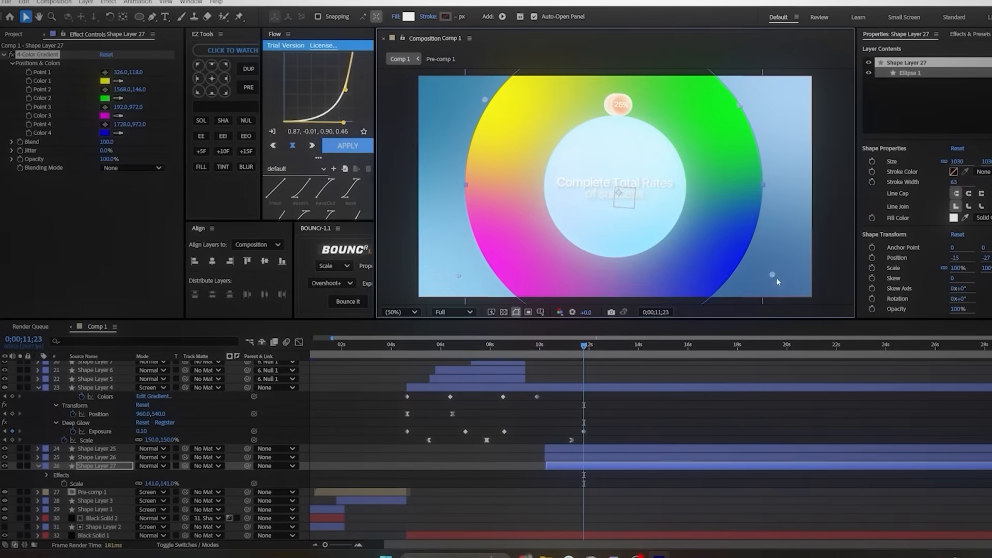
pyautogui.moveTo(766, 275); pyautogui.dragTo(719, 282)
pyautogui.moveTo(453, 275); pyautogui.dragTo(486, 267)
# Step: Sample the nearby background blues for the large circle's four gradient colors
pyautogui.click(120, 77)
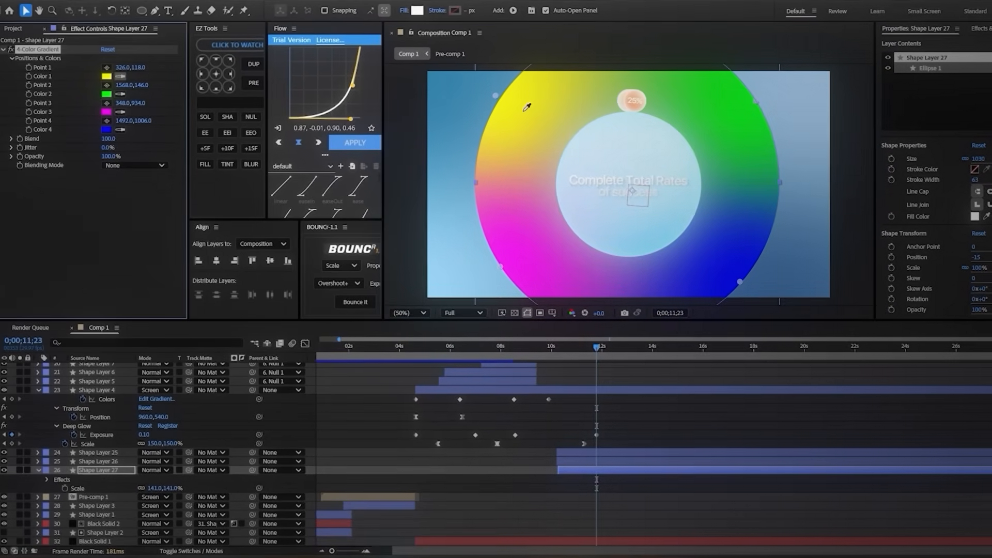
pyautogui.click(447, 89)
pyautogui.click(809, 91)
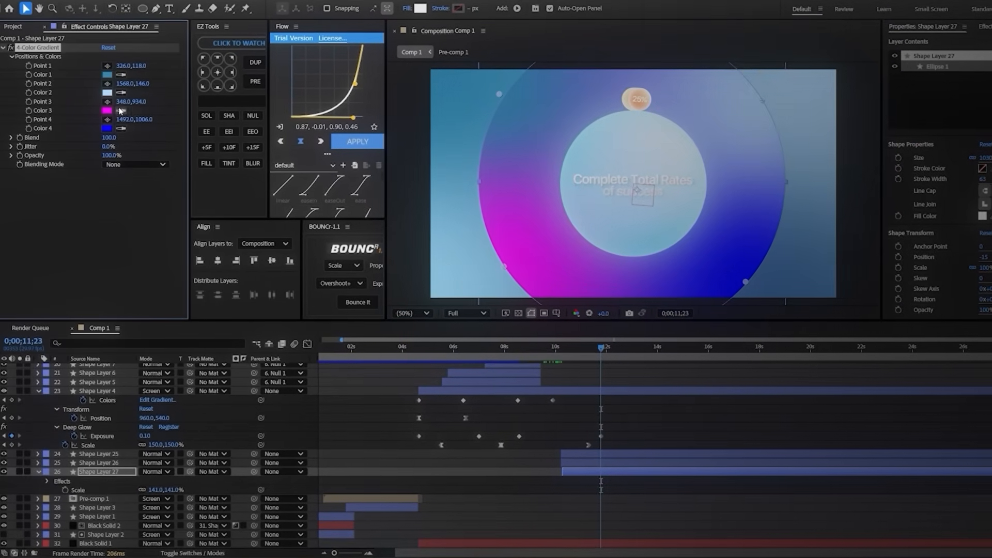
pyautogui.click(482, 274)
# Step: Darken gradient Colors 1 and 3, lighten Color 2 slightly and set Color 4 to dark blue 285282
pyautogui.click(108, 73)
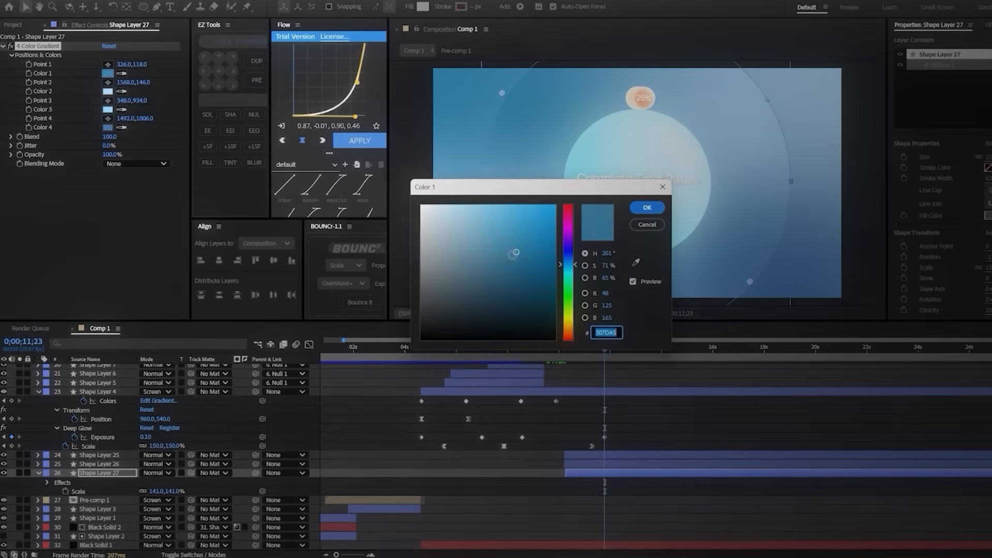
pyautogui.click(648, 207)
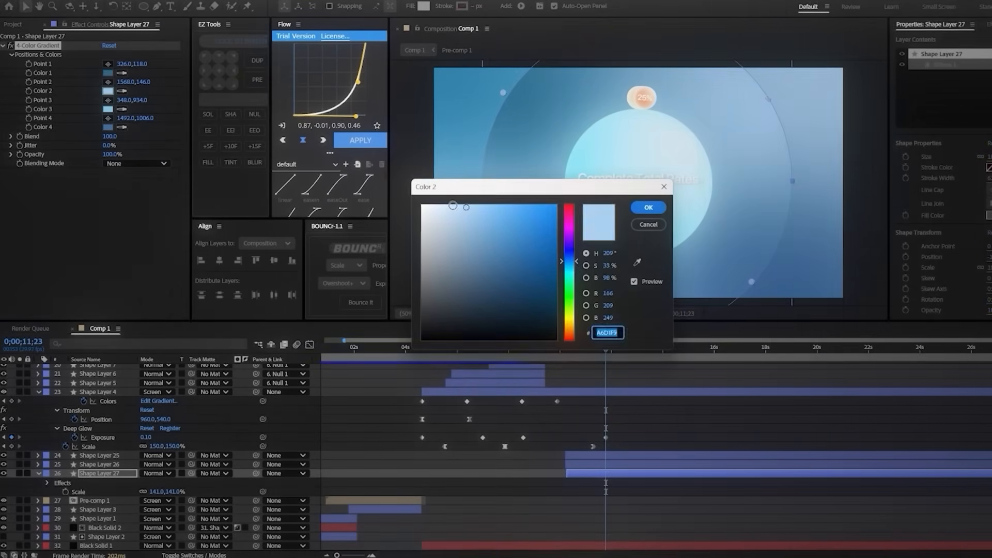
pyautogui.click(107, 110)
pyautogui.click(472, 240)
pyautogui.click(645, 207)
pyautogui.click(107, 127)
pyautogui.click(516, 270)
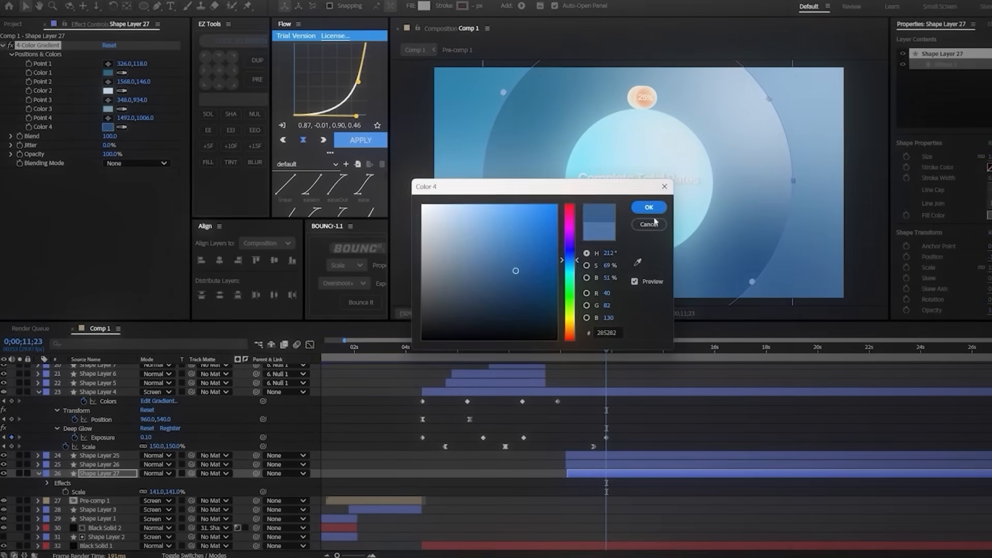
pyautogui.click(649, 208)
# Step: Add an Inner Glow layer style to the large circle and set its size to 177
pyautogui.click(122, 475)
pyautogui.rightClick(122, 474)
pyautogui.moveTo(248, 308)
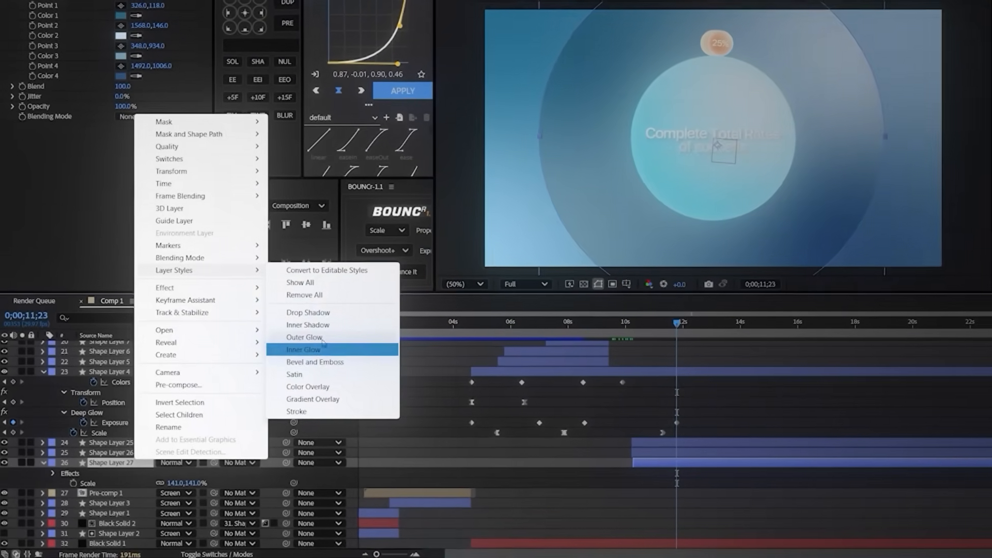
pyautogui.click(286, 377)
pyautogui.click(65, 512)
pyautogui.scroll(-4, 83, 501)
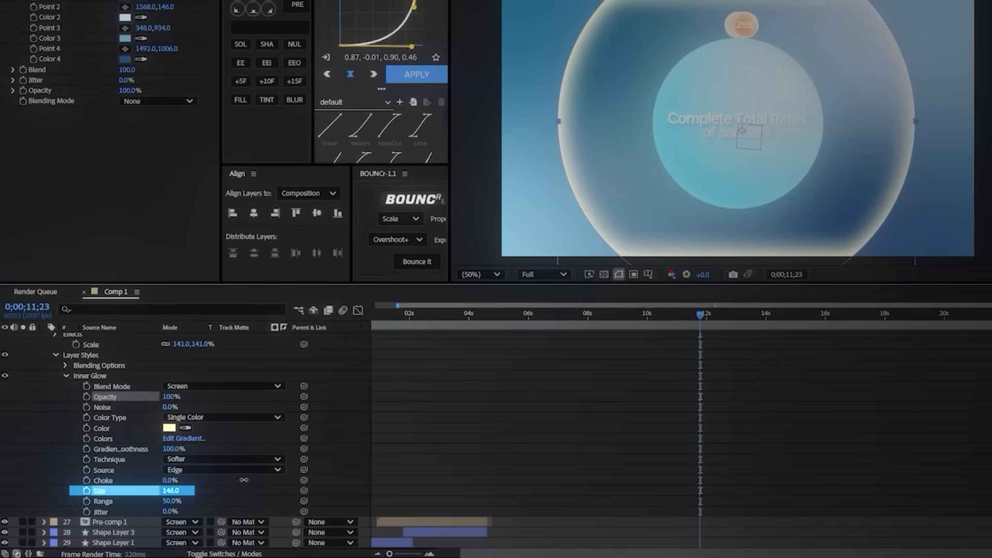
# Step: Set the large circle's inner glow color to white and its opacity to 45%
pyautogui.click(165, 429)
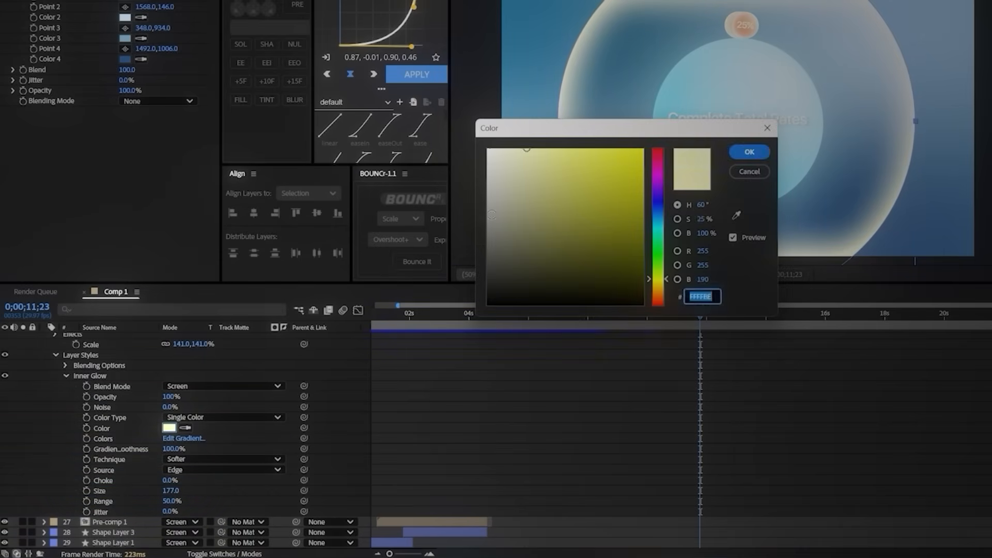
pyautogui.click(750, 152)
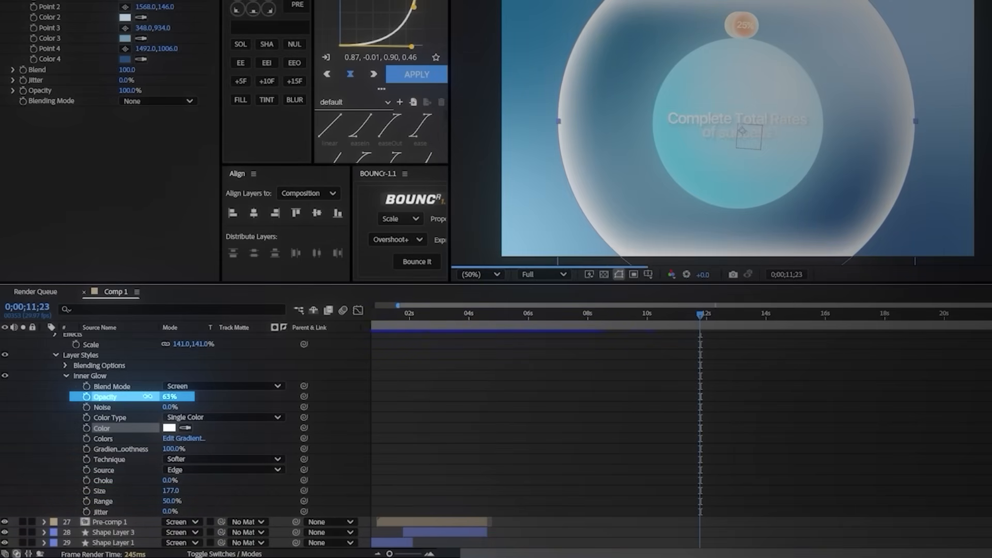
pyautogui.moveTo(147, 397); pyautogui.dragTo(144, 397)
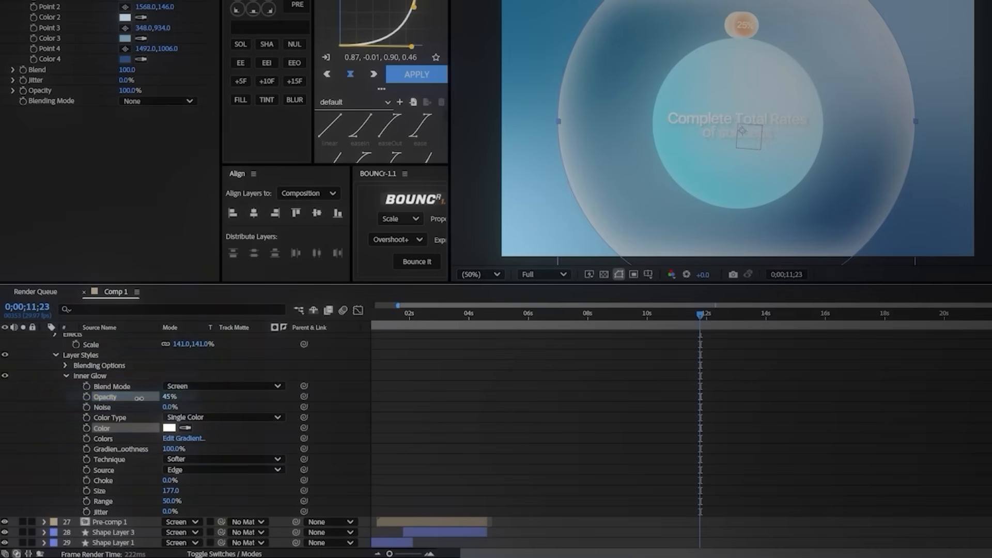
# Step: Keyframe the large circle's scale to grow from zero at 0;00;10;07 to 141% at 0;00;11;23, and preview the animation
pyautogui.press('u')
pyautogui.press('s')
pyautogui.click(97, 480)
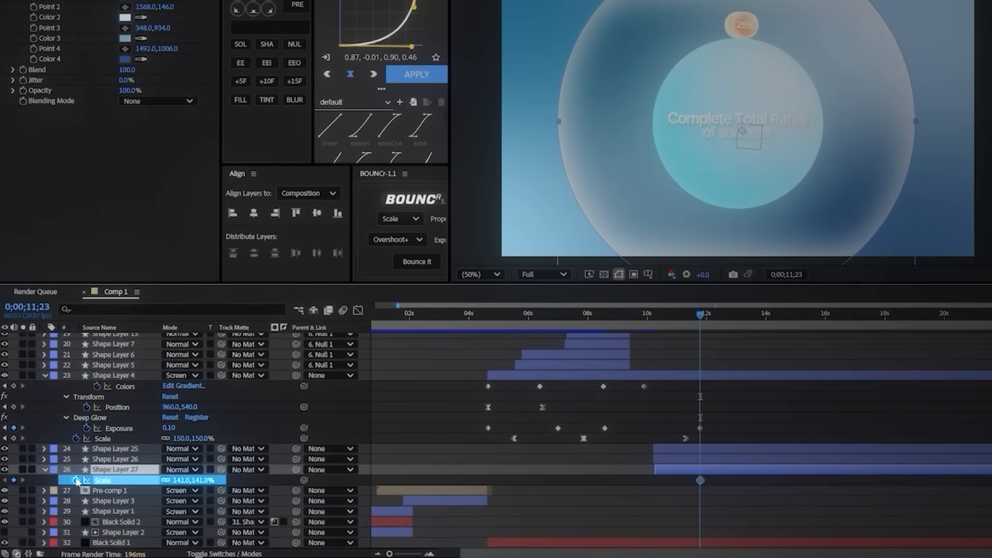
pyautogui.moveTo(656, 322); pyautogui.dragTo(655, 321)
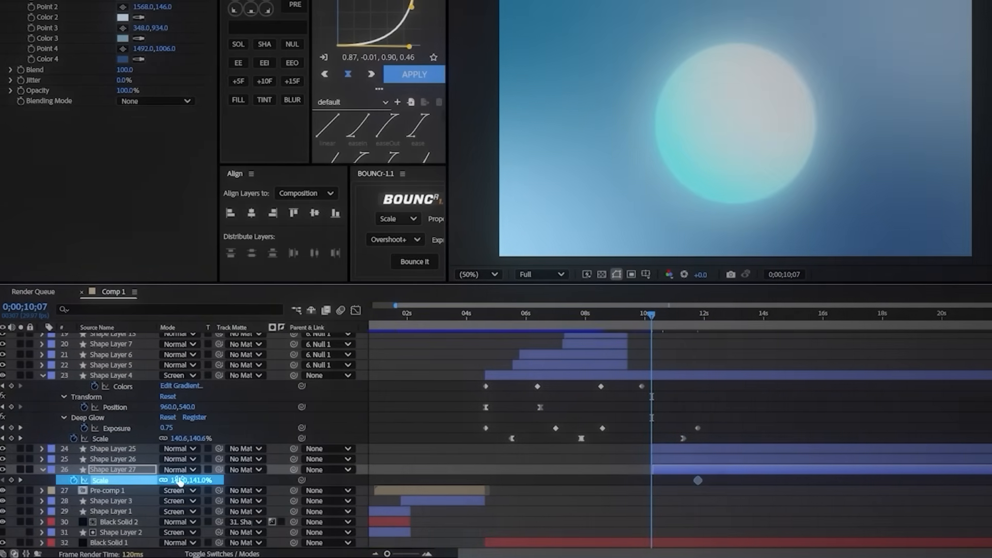
pyautogui.moveTo(186, 481); pyautogui.dragTo(86, 497)
pyautogui.click(186, 480)
pyautogui.press('Return')
pyautogui.press('space')
pyautogui.press('space')
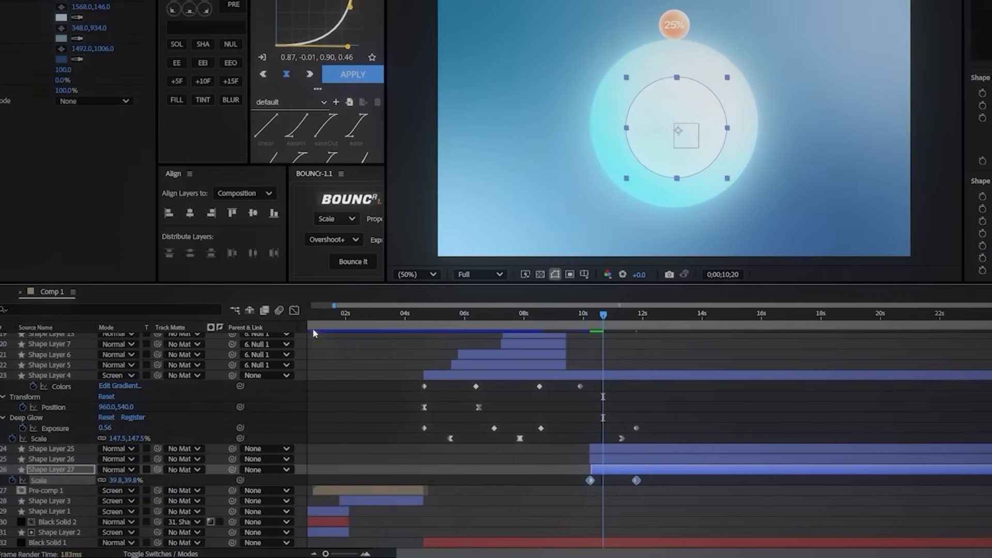
# Step: Ease the large circle's scale animation so it grows fast at the start and slows into the end keyframe
pyautogui.click(327, 310)
pyautogui.moveTo(677, 337); pyautogui.dragTo(615, 361)
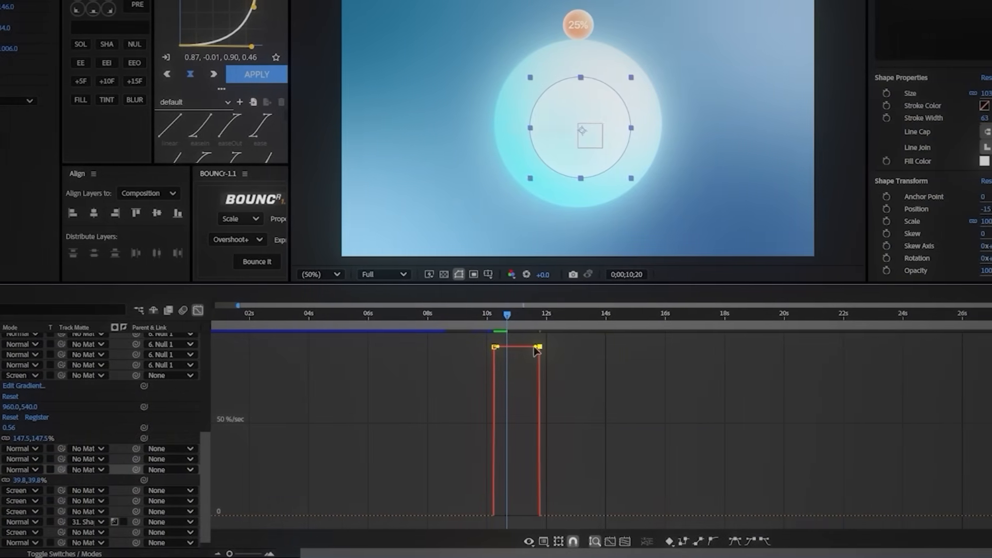
pyautogui.moveTo(543, 351); pyautogui.dragTo(455, 515)
pyautogui.click(192, 310)
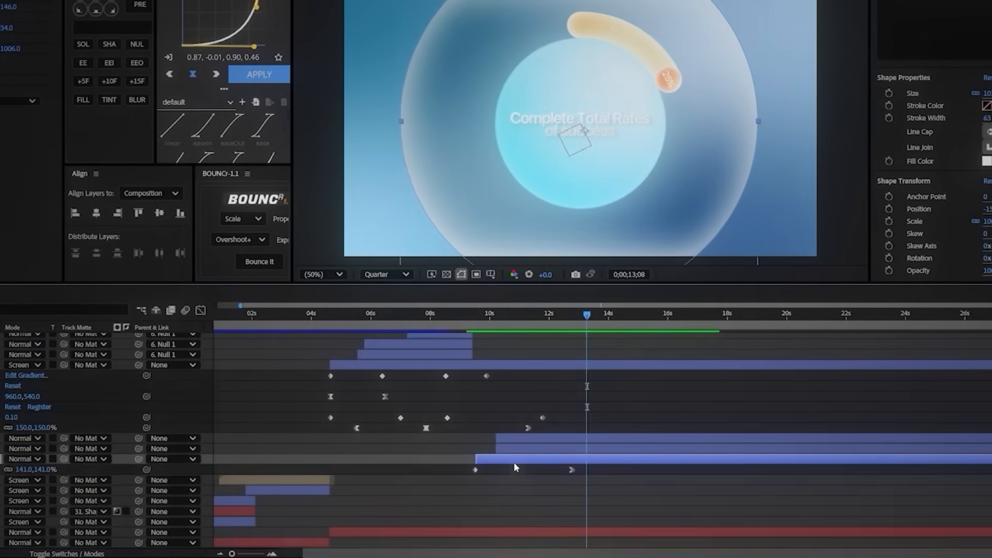
# Step: Duplicate the large circle, offset the copy in time, and set its end scale keyframe to 240% at 0;00;13;12
pyautogui.hotkey('ctrl', 'd')
pyautogui.moveTo(507, 460); pyautogui.dragTo(558, 460)
pyautogui.press('u')
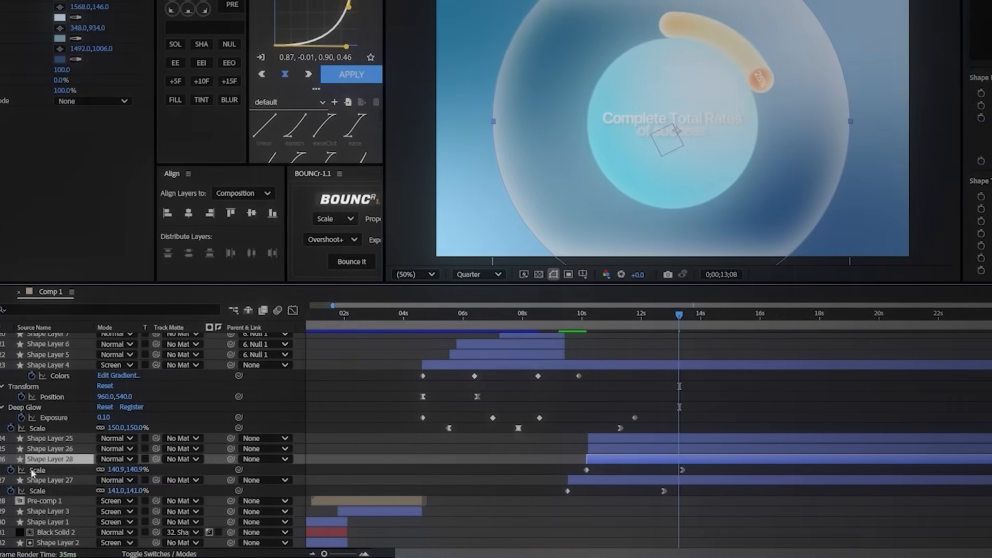
pyautogui.click(10, 469)
pyautogui.moveTo(58, 470); pyautogui.dragTo(63, 470)
pyautogui.moveTo(176, 470); pyautogui.dragTo(209, 469)
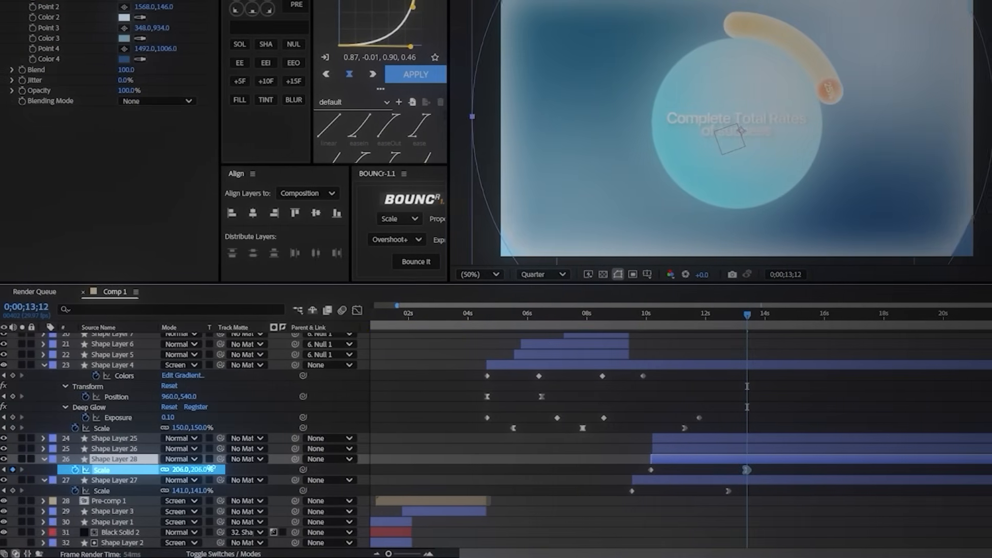
# Step: Set the duplicated large circle's inner glow opacity to 20%
pyautogui.click(45, 460)
pyautogui.click(46, 460)
pyautogui.scroll(-4, 51, 468)
pyautogui.click(56, 450)
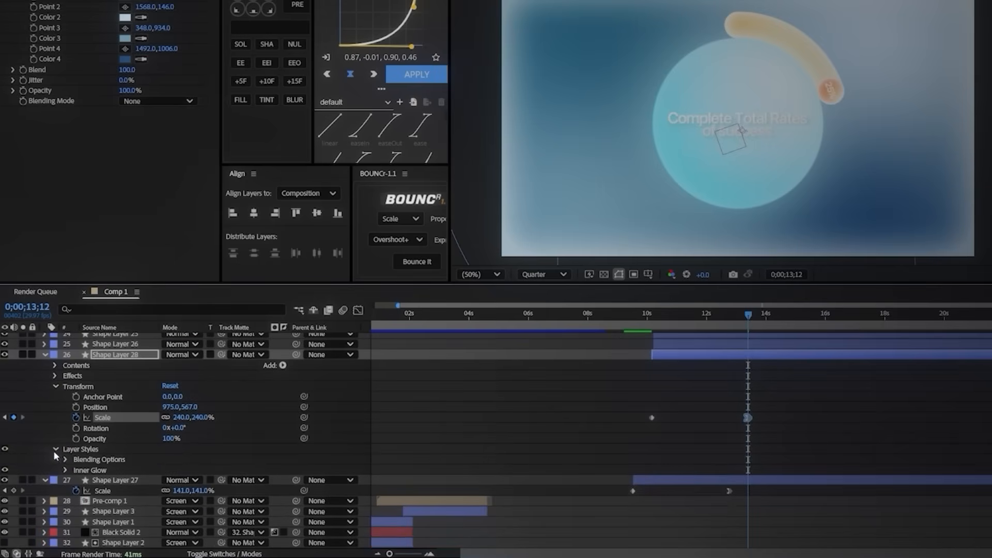
pyautogui.click(65, 470)
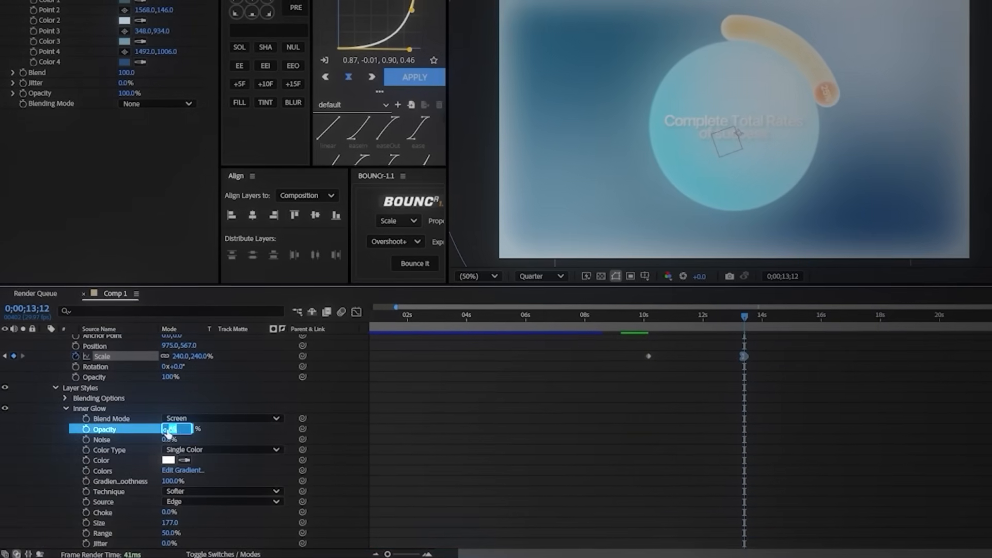
pyautogui.write('20')
pyautogui.press('Return')
# Step: Set the duplicated circle's gradient Color 1 to light blue 8ECDEE
pyautogui.scroll(3, 168, 434)
pyautogui.click(125, 2)
pyautogui.moveTo(544, 169); pyautogui.dragTo(250, 219)
pyautogui.click(217, 245)
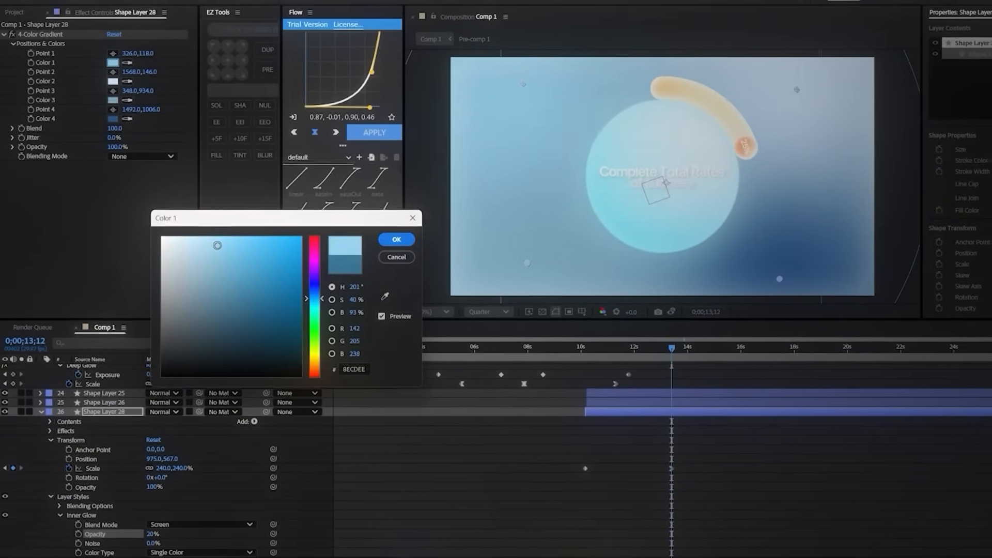
pyautogui.click(396, 240)
# Step: Darken the duplicated circle's gradient Color 3 and set its inner glow opacity to 0%
pyautogui.click(112, 99)
pyautogui.moveTo(491, 192); pyautogui.dragTo(227, 196)
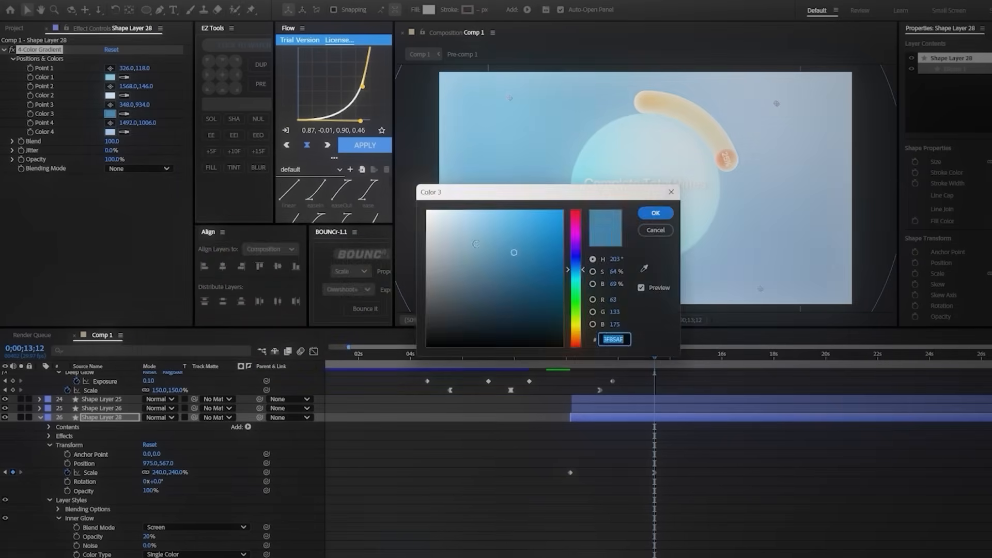
pyautogui.click(652, 213)
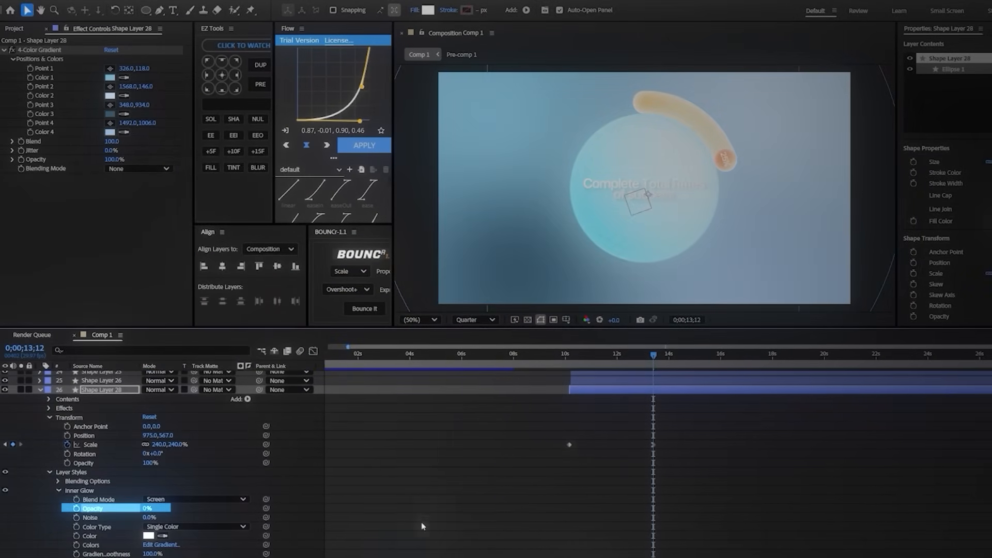
pyautogui.click(47, 389)
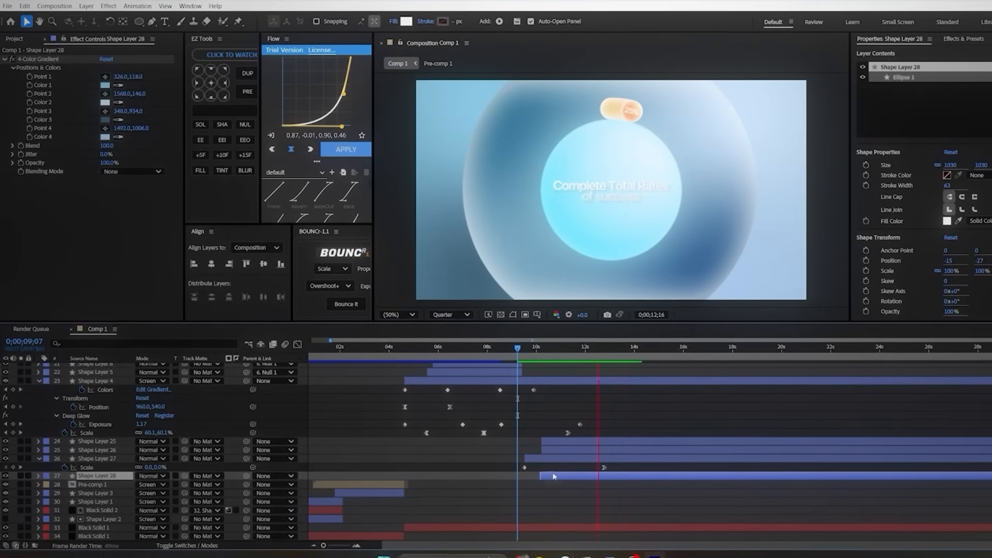
# Step: Set the preview resolution to Full and try an opacity of 50% on the front large circle
pyautogui.click(449, 314)
pyautogui.click(446, 348)
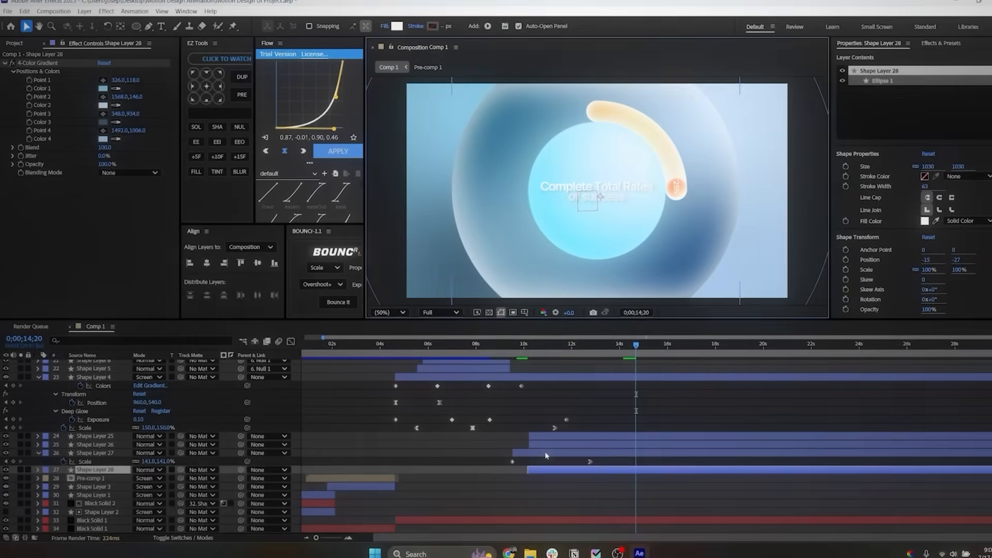
pyautogui.click(545, 454)
pyautogui.press('t')
pyautogui.click(141, 462)
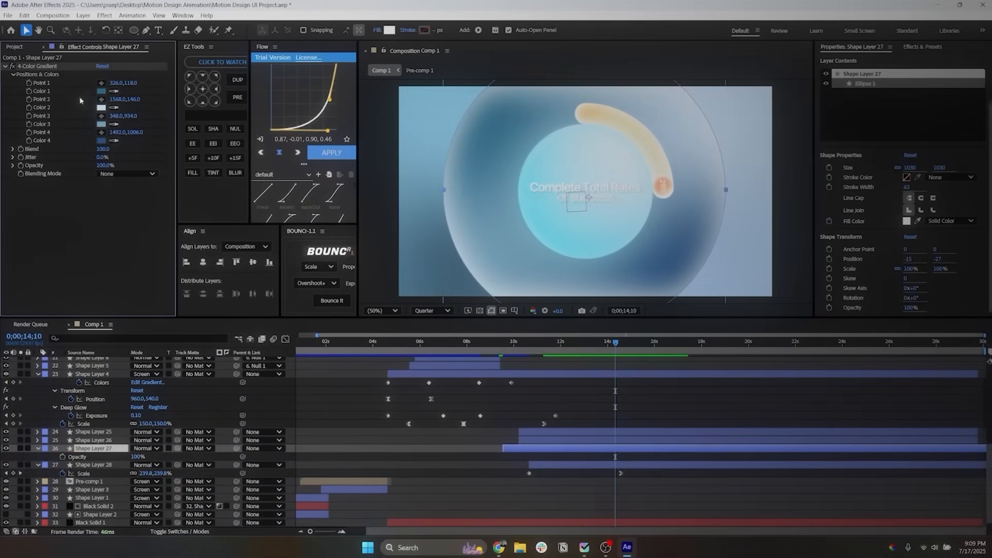
# Step: Sample cyan from the central sphere for the front large circle's gradient Colors 1 and 3, and open its Color 4
pyautogui.click(114, 91)
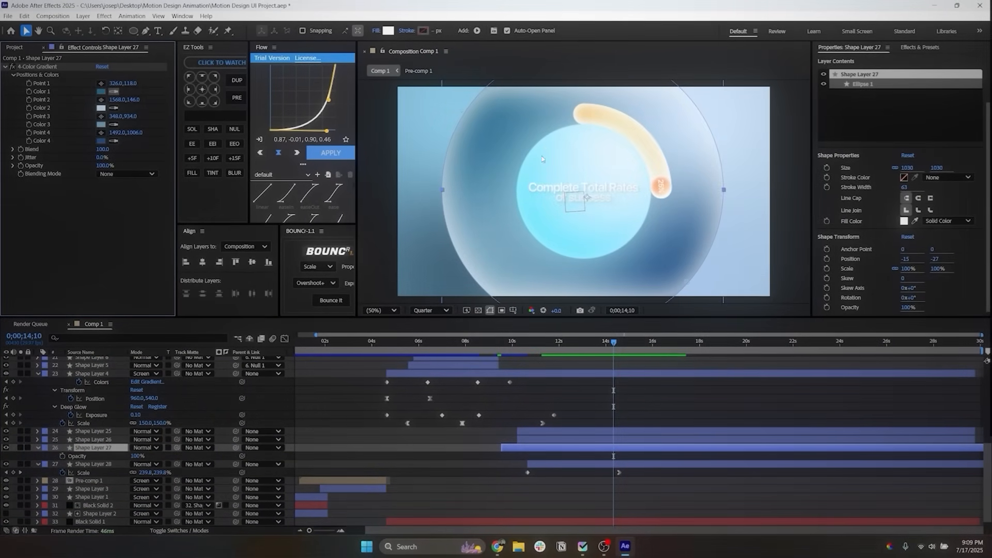
pyautogui.click(543, 159)
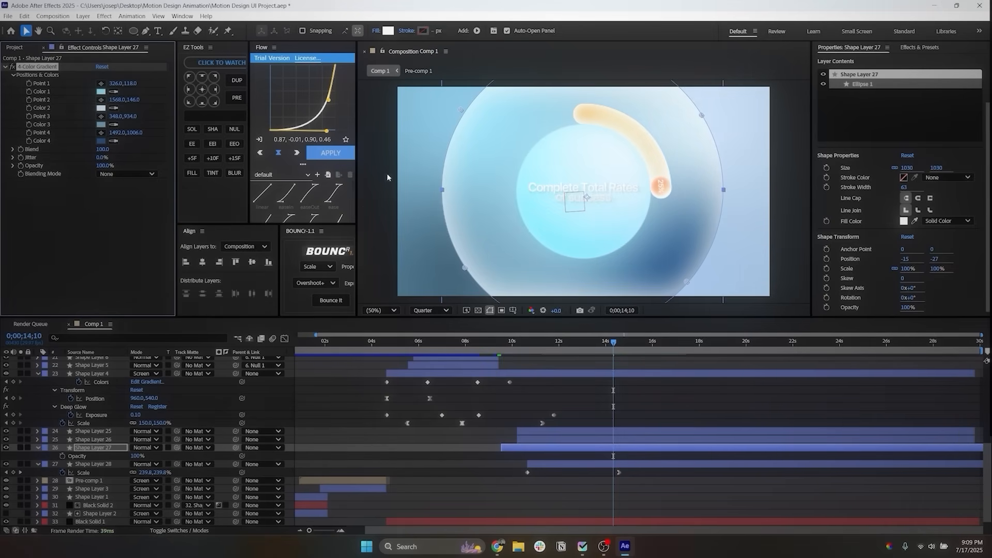
pyautogui.click(533, 219)
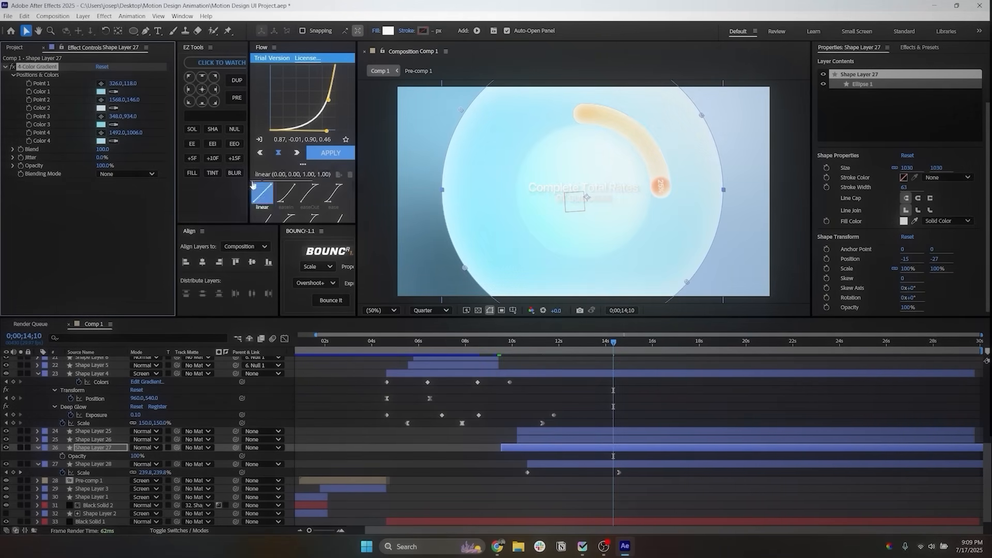
pyautogui.click(101, 141)
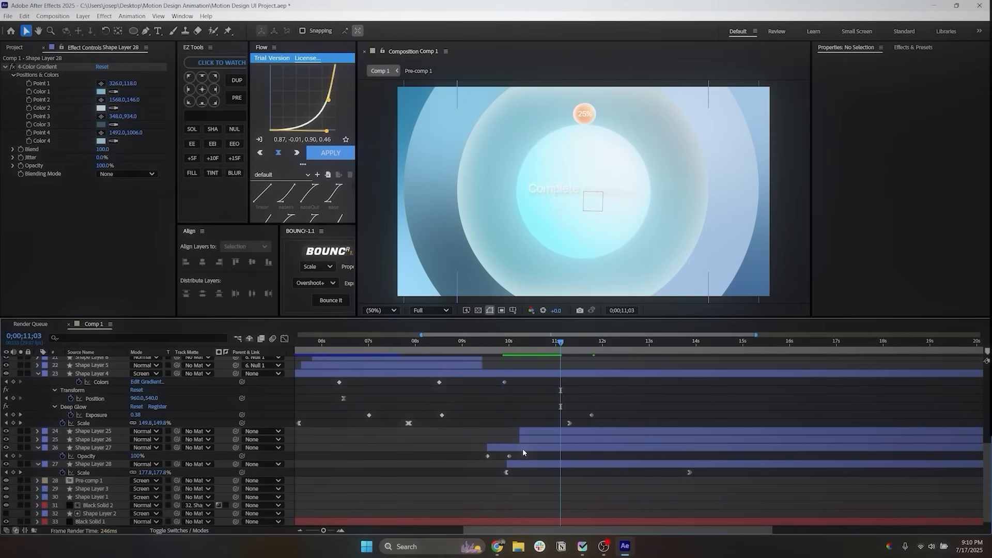
# Step: Duplicate the front large circle and remove the copy's fill
pyautogui.click(522, 449)
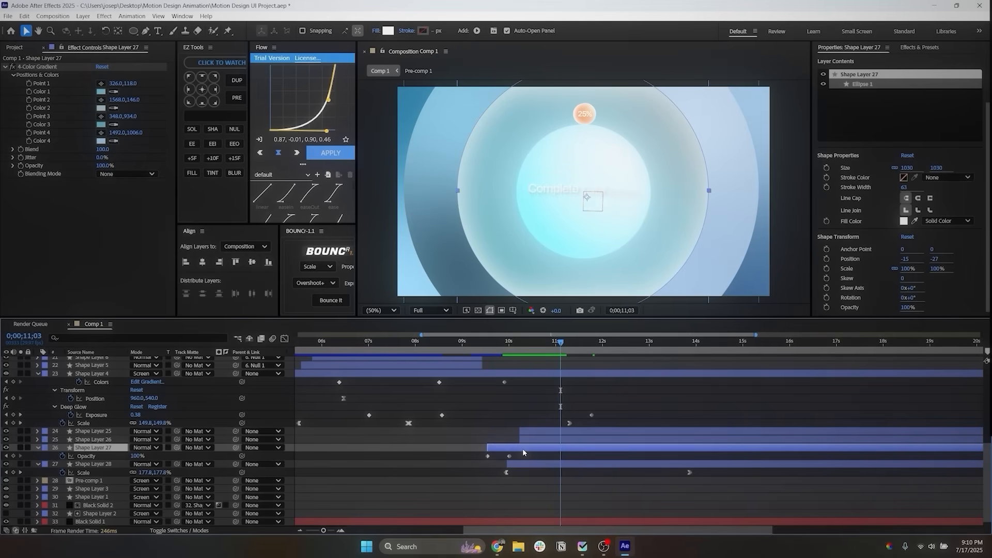
pyautogui.click(615, 341)
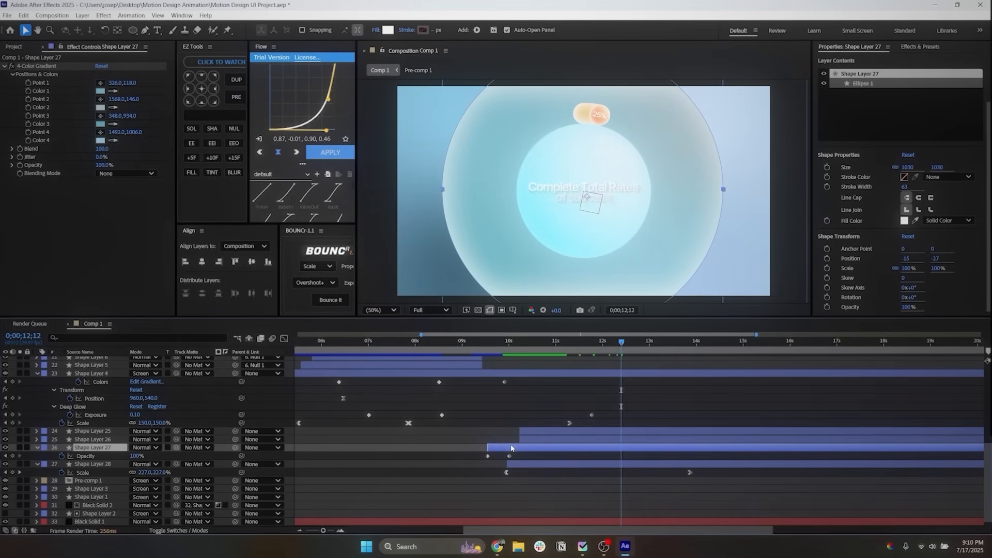
pyautogui.hotkey('ctrl', 'd')
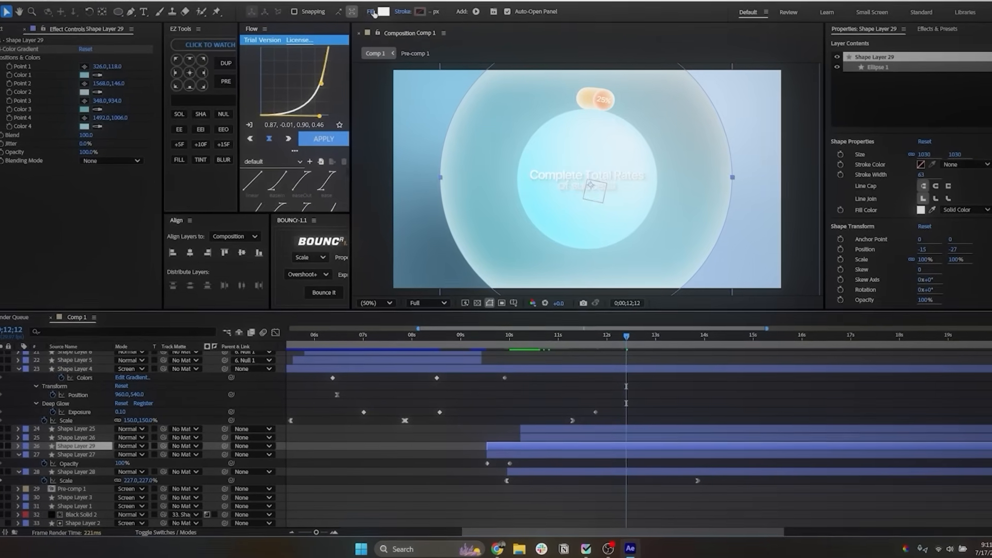
pyautogui.click(372, 11)
pyautogui.click(499, 290)
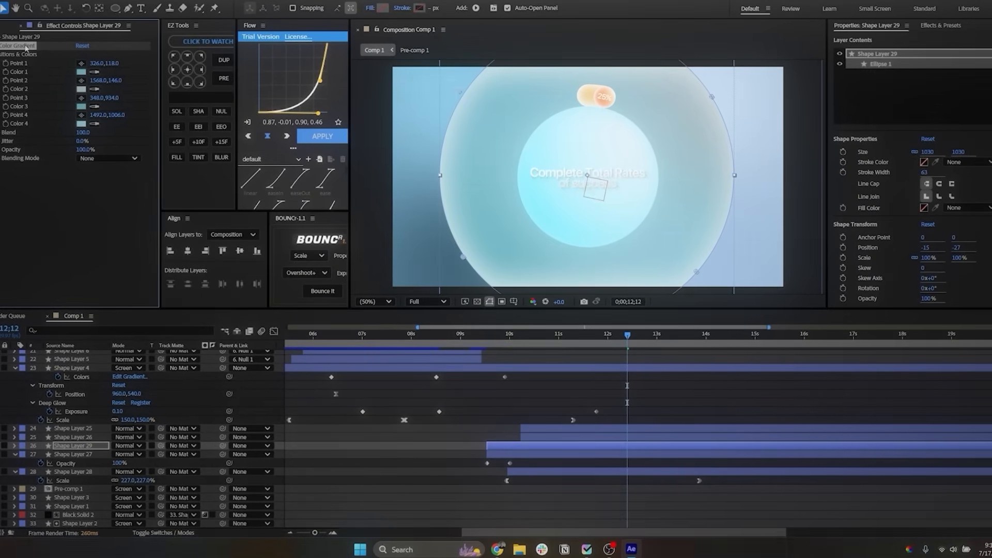
# Step: Remove the copy's 4-Color Gradient effect and give it a solid white stroke 2 px wide
pyautogui.click(423, 9)
pyautogui.click(613, 203)
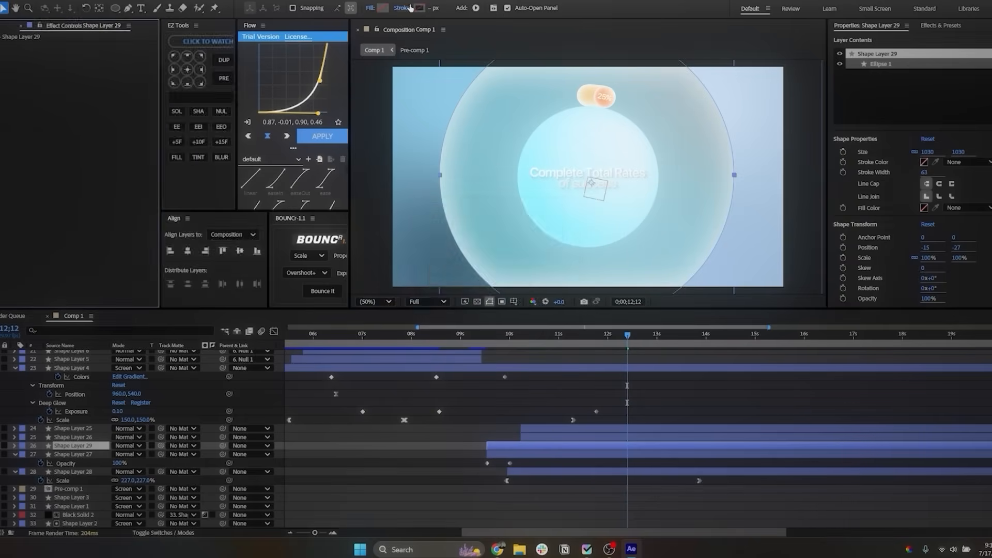
pyautogui.click(410, 10)
pyautogui.click(508, 290)
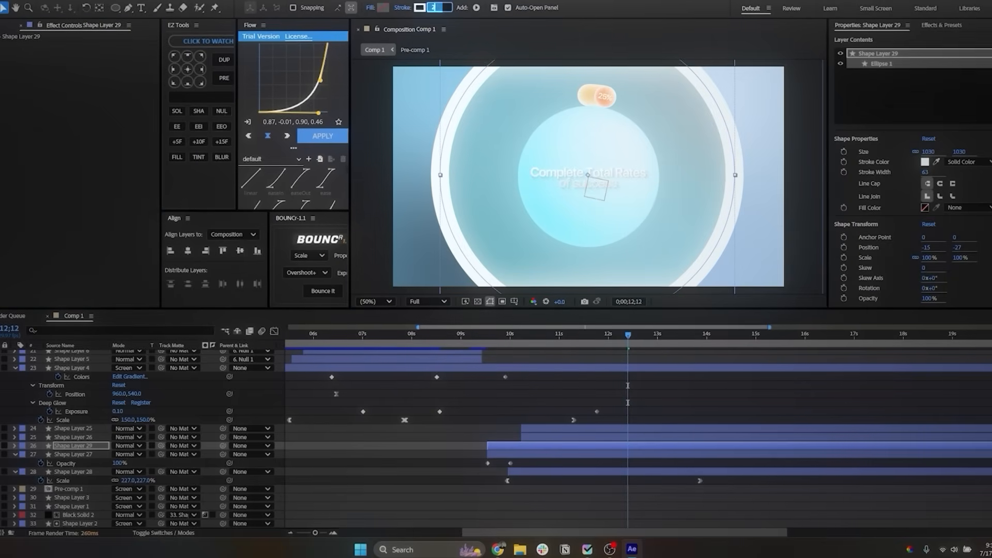
pyautogui.press('Return')
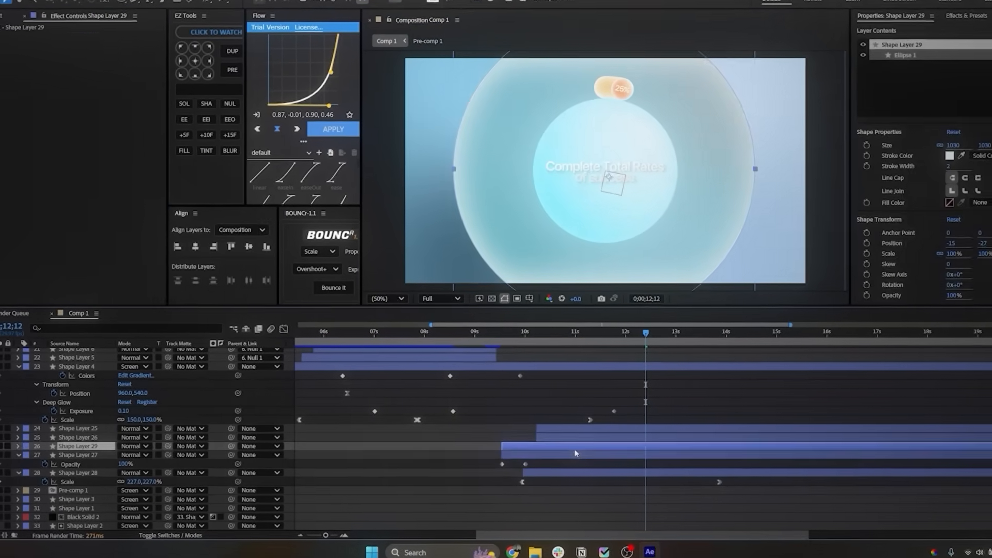
# Step: Keyframe the outline circle to reach 110% scale and 50% opacity at 0;00;12;23
pyautogui.press('u')
pyautogui.press('k')
pyautogui.moveTo(134, 456)
pyautogui.mouseDown()
pyautogui.moveTo(113, 457)
pyautogui.moveTo(136, 461)
pyautogui.mouseUp()
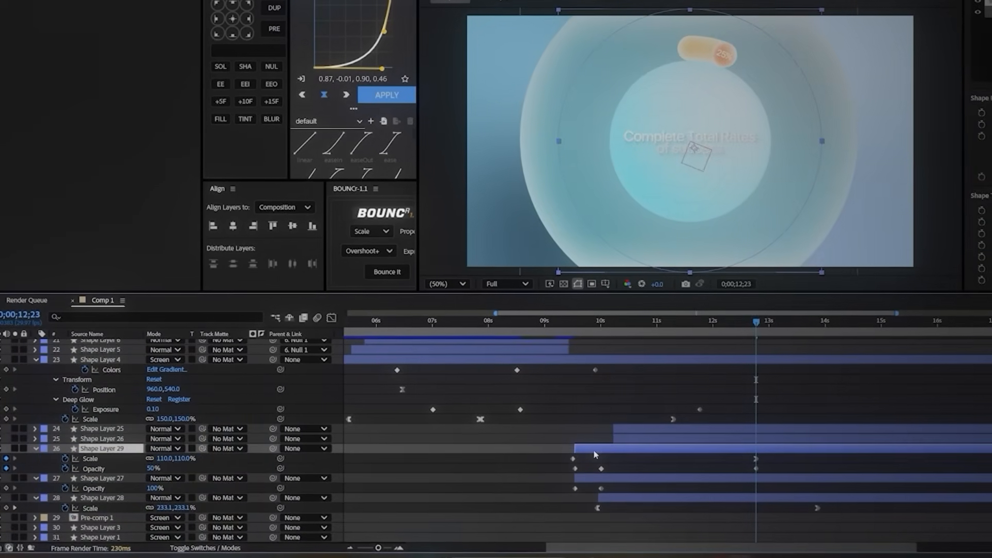
# Step: Duplicate the outline circle, start the copy at about 10 seconds and increase its end scale
pyautogui.hotkey('ctrl', 'd')
pyautogui.press('s')
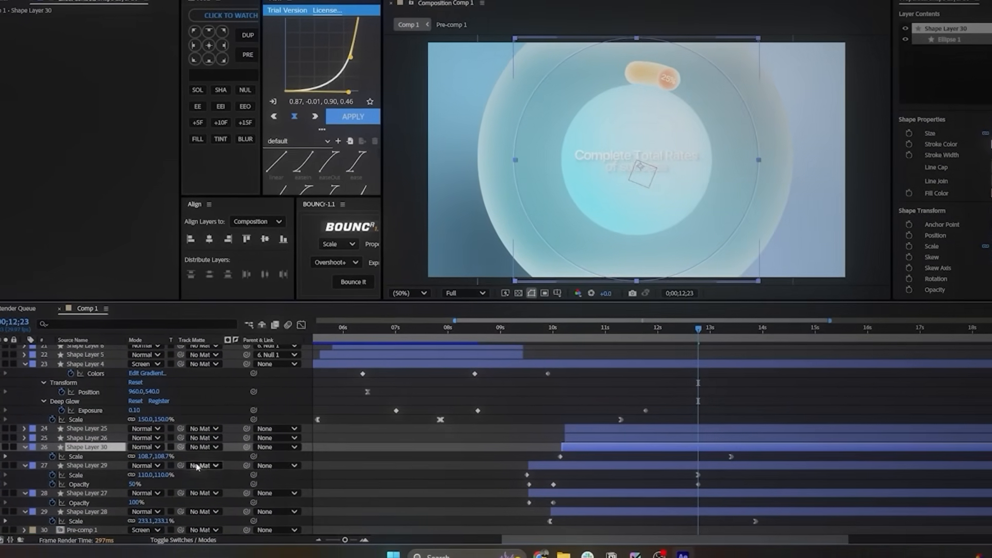
pyautogui.click(4, 456)
pyautogui.moveTo(141, 456); pyautogui.dragTo(171, 454)
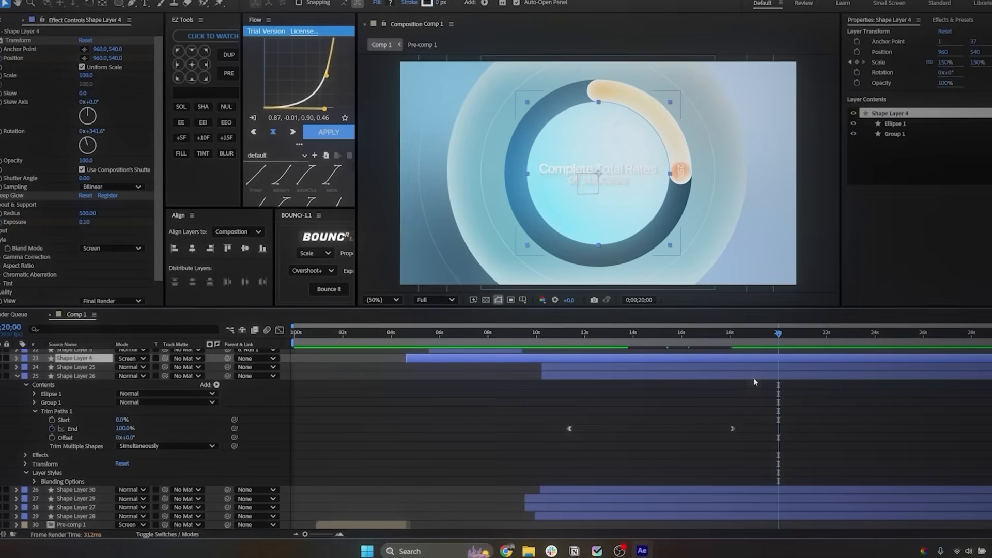
# Step: Split all layers at 0;00;20;00 and delete the parts after that time
pyautogui.hotkey('ctrl', 'a')
pyautogui.press('u')
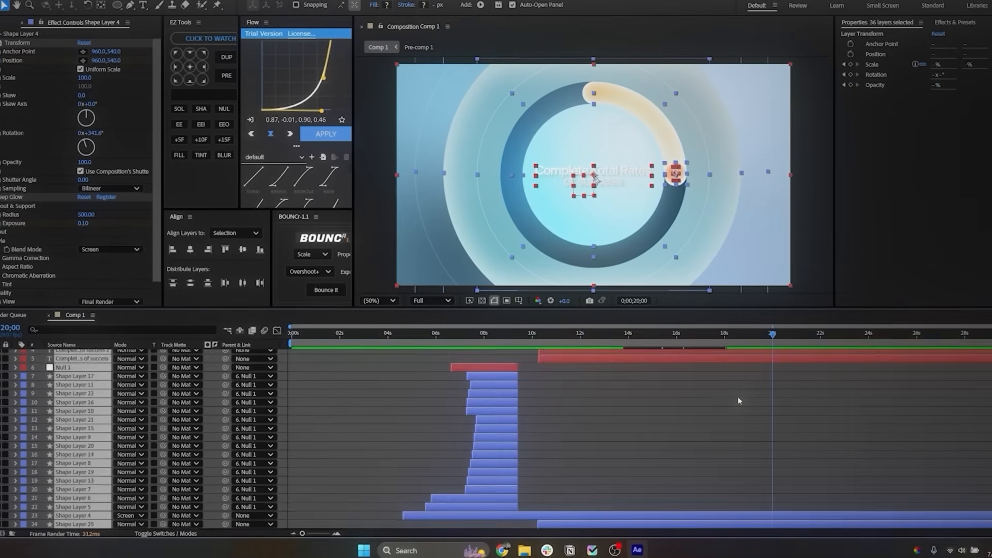
pyautogui.hotkey('ctrl', 'shift', 'd')
pyautogui.press('Delete')
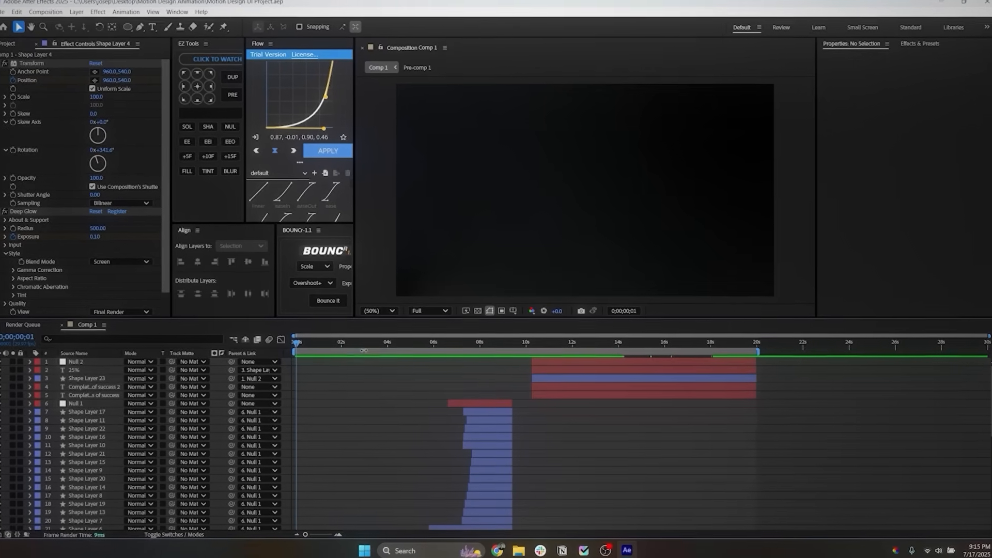
# Step: Enable motion blur on all layers of the composition
pyautogui.moveTo(317, 350); pyautogui.dragTo(333, 347)
pyautogui.hotkey('ctrl', 'a')
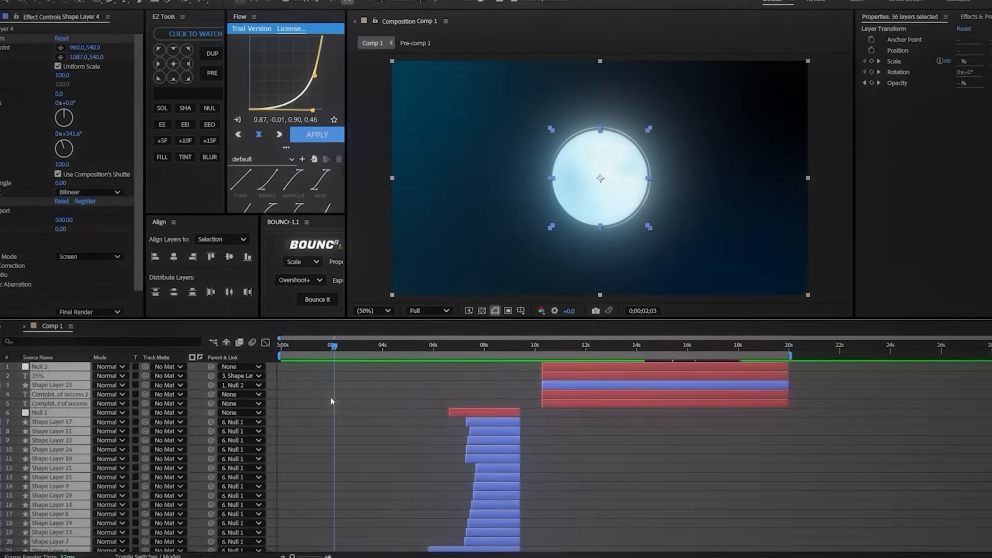
pyautogui.scroll(-5, 332, 398)
pyautogui.scroll(5, 361, 429)
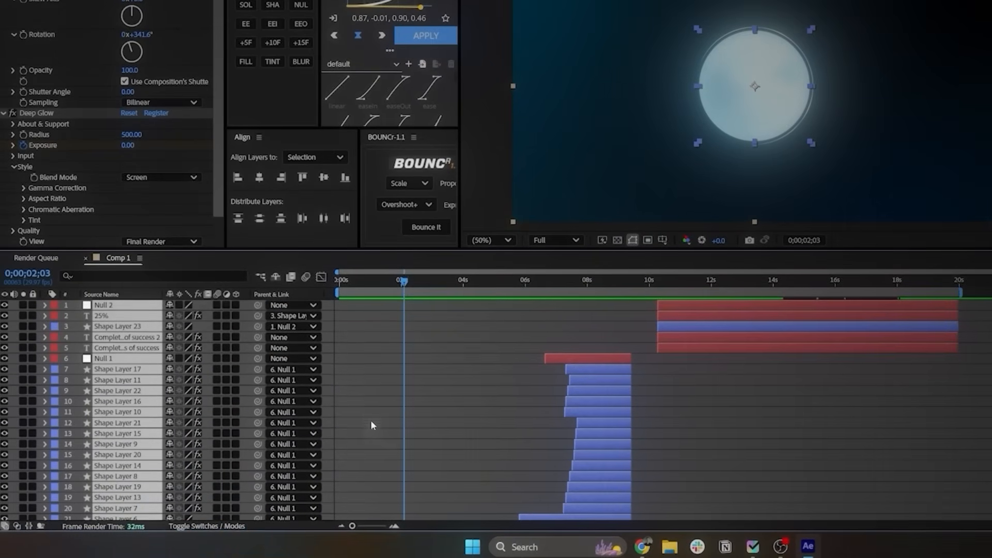
pyautogui.click(215, 312)
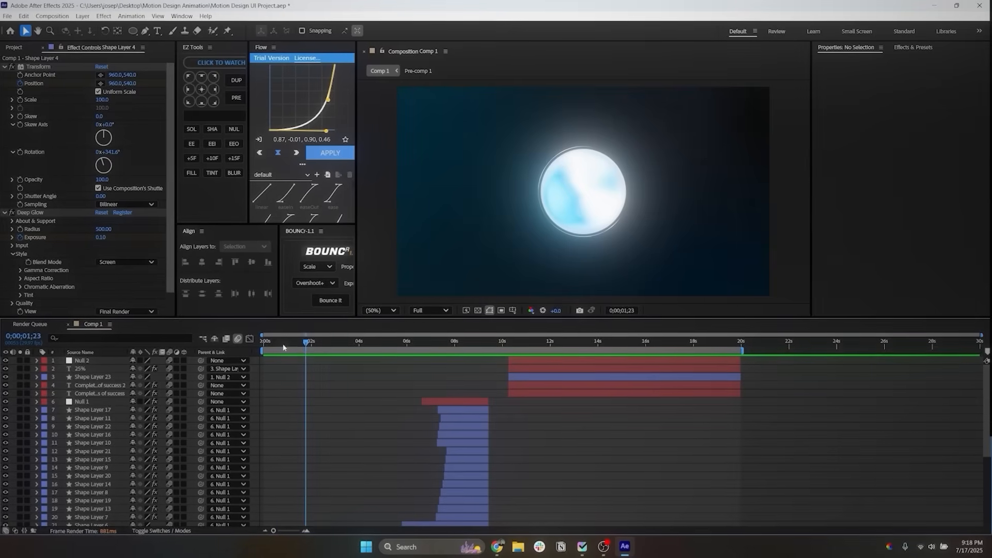
# Step: Add the centered text "Sometimes you see it..." over the glowing ring at 0;00;00;20
pyautogui.click(266, 345)
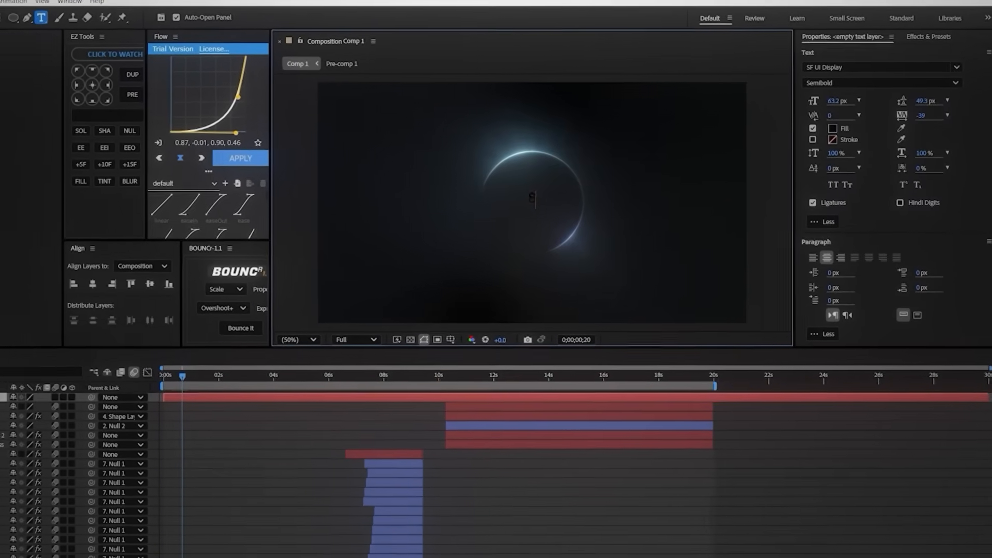
pyautogui.write('es you see it...')
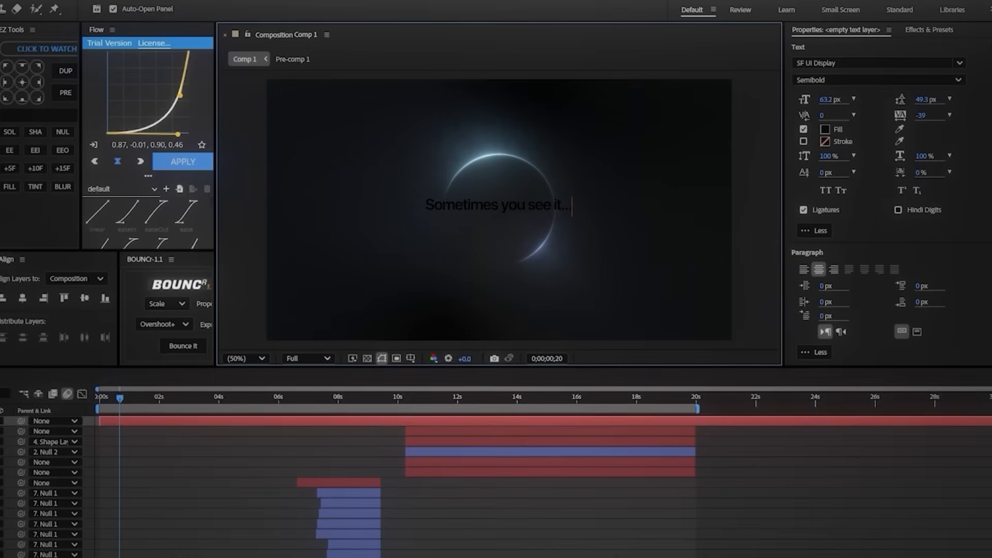
pyautogui.click(148, 425)
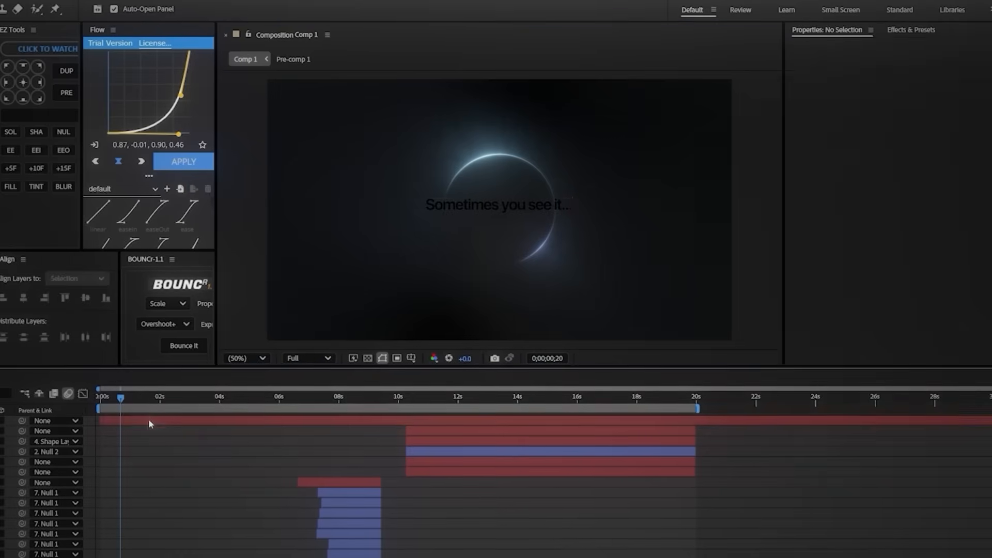
# Step: Try scaling the "Sometimes you see it..." text down to 75%
pyautogui.click(148, 422)
pyautogui.press('v')
pyautogui.press('s')
pyautogui.moveTo(11, 419); pyautogui.dragTo(0, 419)
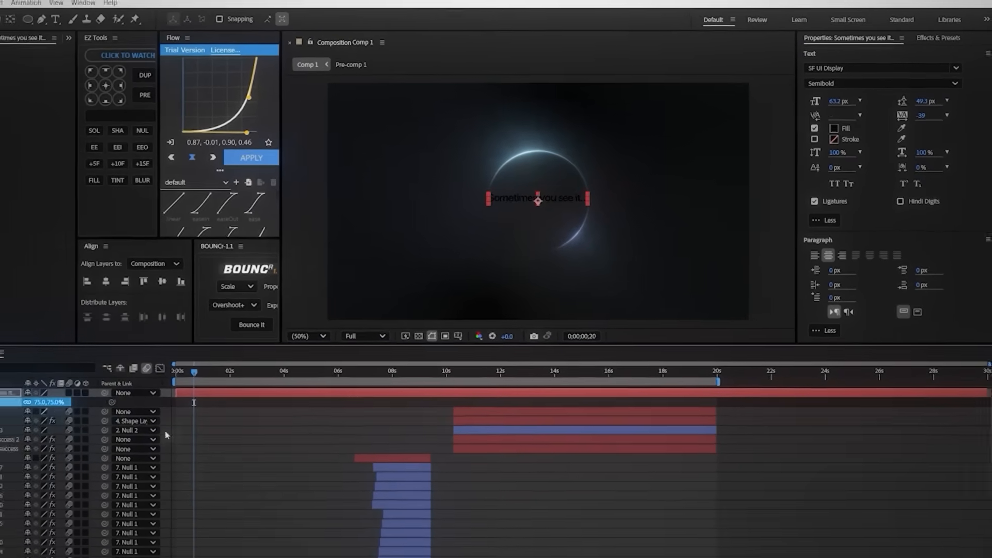
pyautogui.hotkey('ctrl', 'z')
# Step: Apply a Gradient Ramp effect to the "Sometimes you see it..." text layer
pyautogui.click(191, 420)
pyautogui.click(192, 410)
pyautogui.click(939, 34)
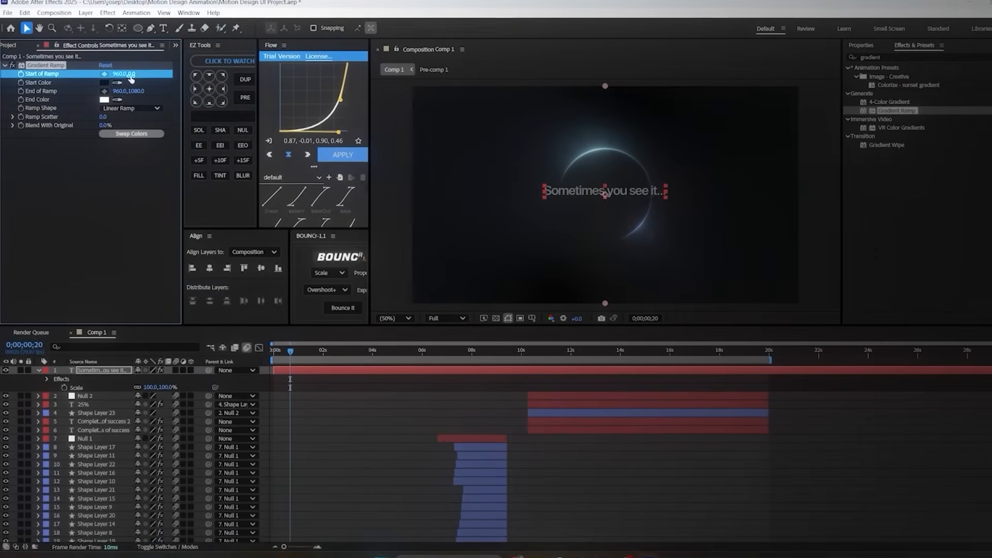
# Step: Set the text's Gradient Ramp to run from 960,483 to 960,564 and give it a light gray start color
pyautogui.moveTo(131, 76)
pyautogui.mouseDown()
pyautogui.moveTo(151, 75)
pyautogui.moveTo(144, 88)
pyautogui.mouseUp()
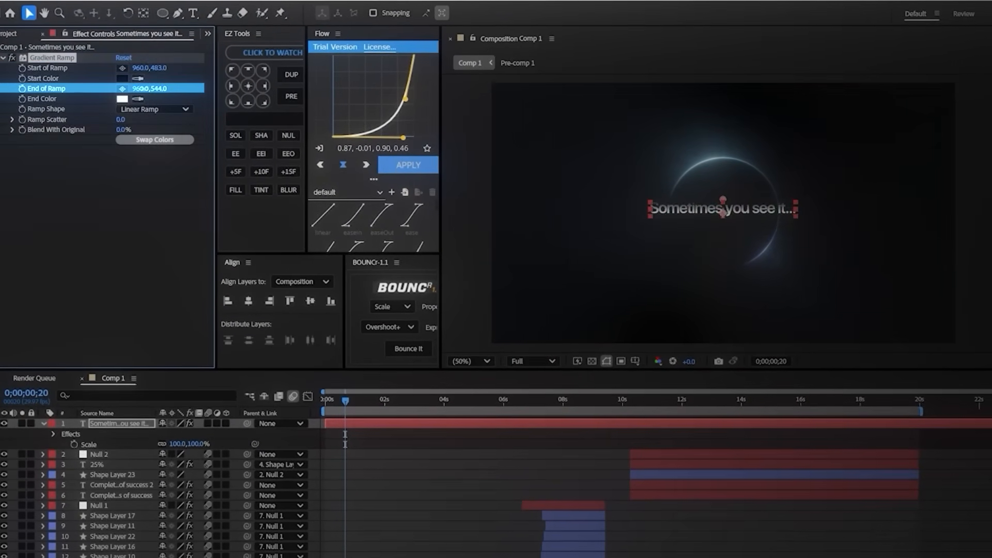
pyautogui.scroll(2, 655, 205)
pyautogui.scroll(-1, 654, 205)
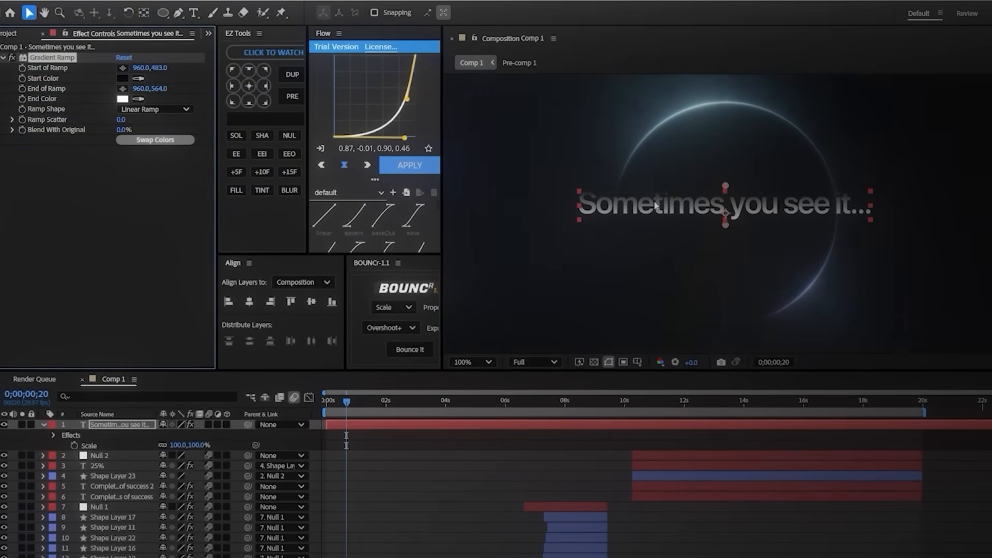
pyautogui.click(122, 78)
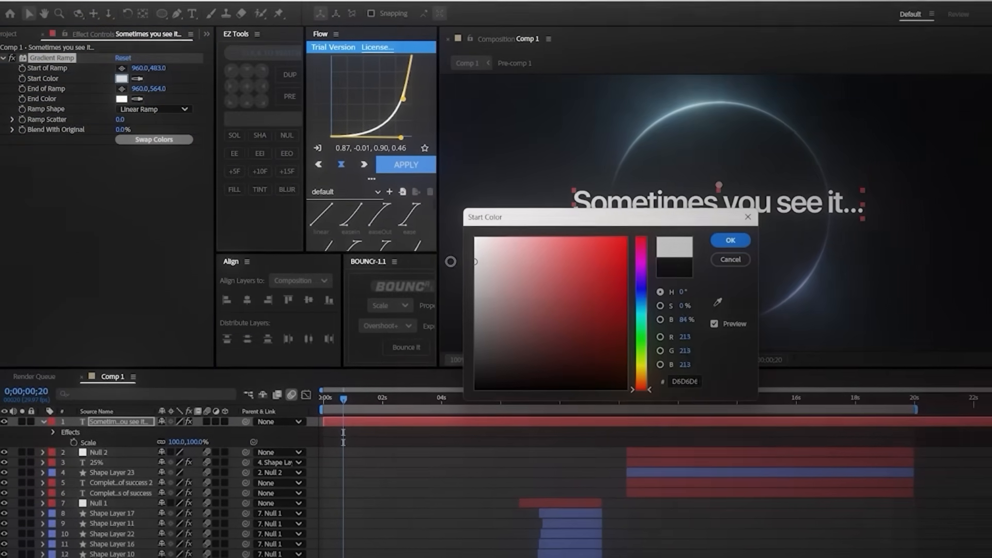
pyautogui.click(737, 240)
# Step: Give the Gradient Ramp a darker gray end color and set its start point to 960,503
pyautogui.click(121, 99)
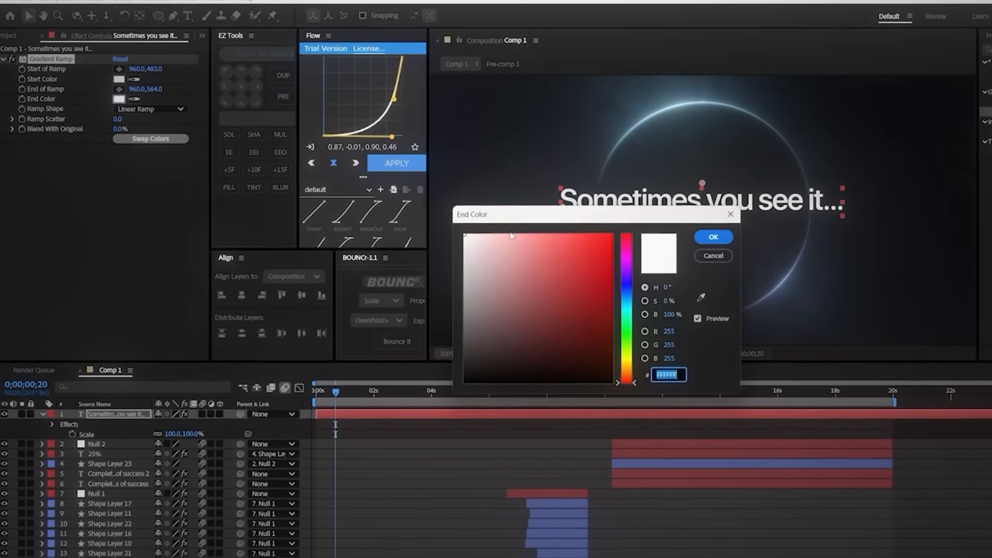
pyautogui.write('C0C0C0')
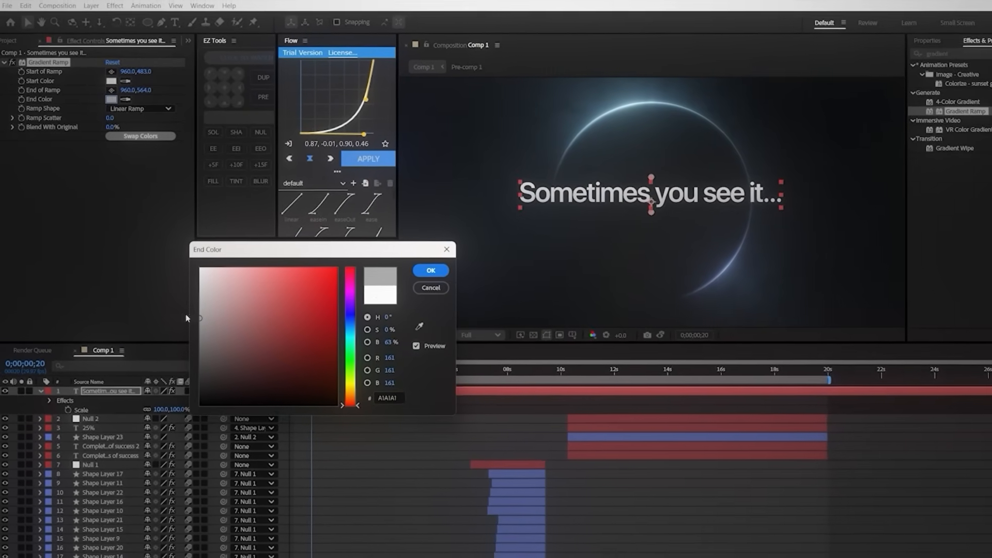
pyautogui.click(452, 279)
pyautogui.scroll(1, 684, 195)
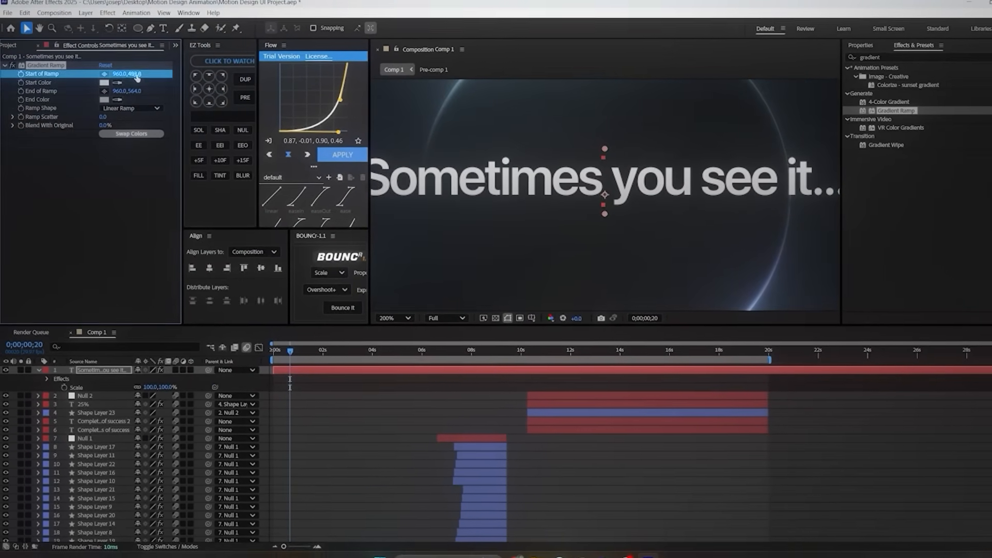
pyautogui.click(103, 100)
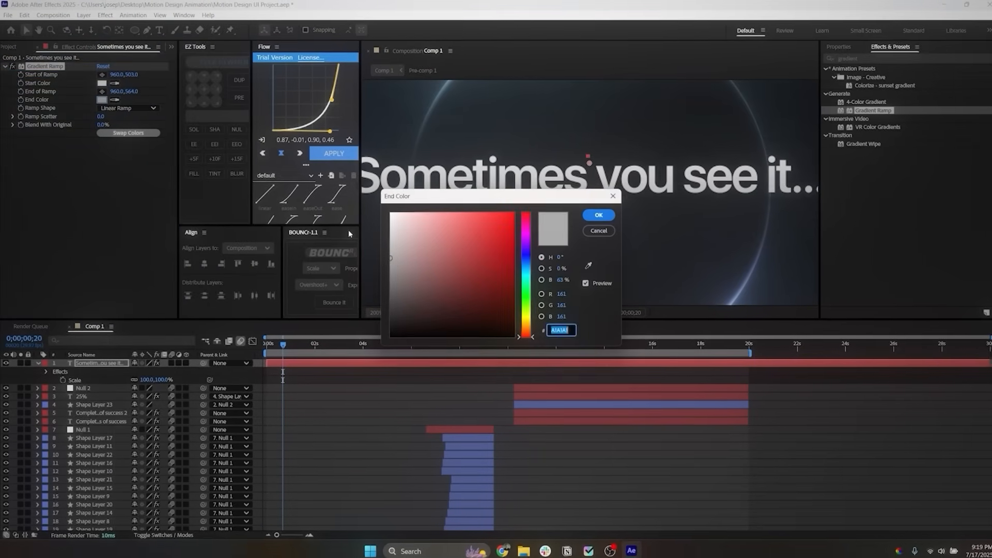
pyautogui.moveTo(526, 201); pyautogui.dragTo(353, 243)
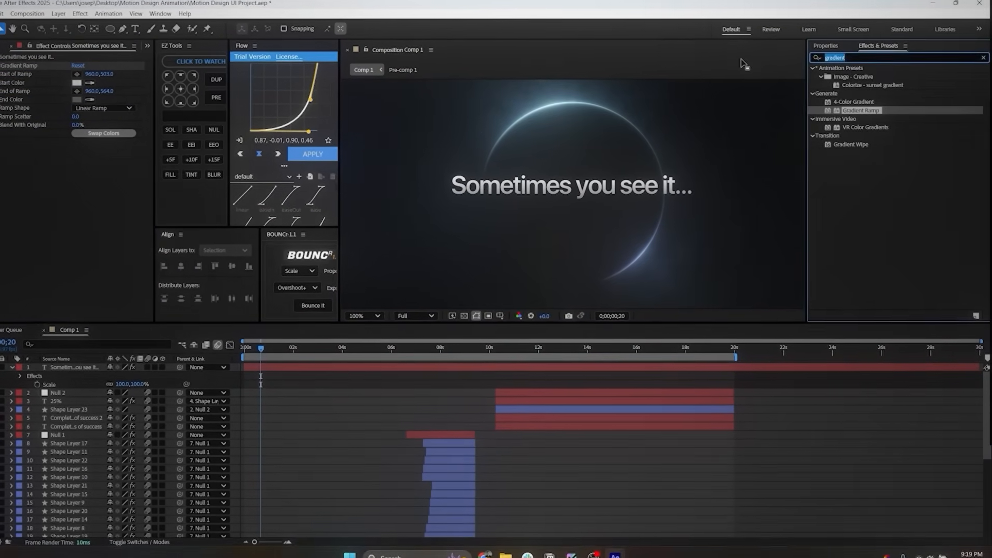
# Step: Apply a Drop Shadow effect to the "Sometimes you see it..." text and set its softness to 17
pyautogui.write('drop')
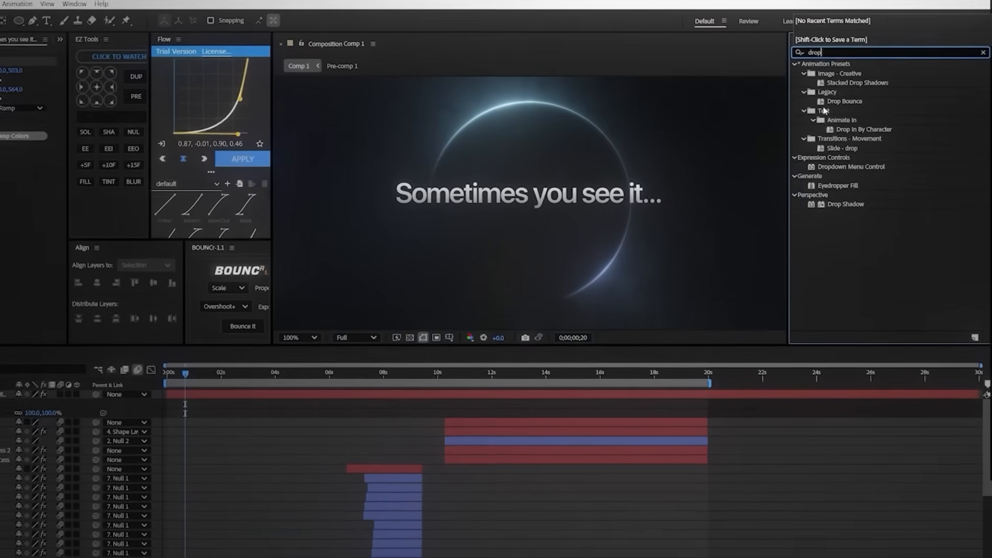
pyautogui.write(' s')
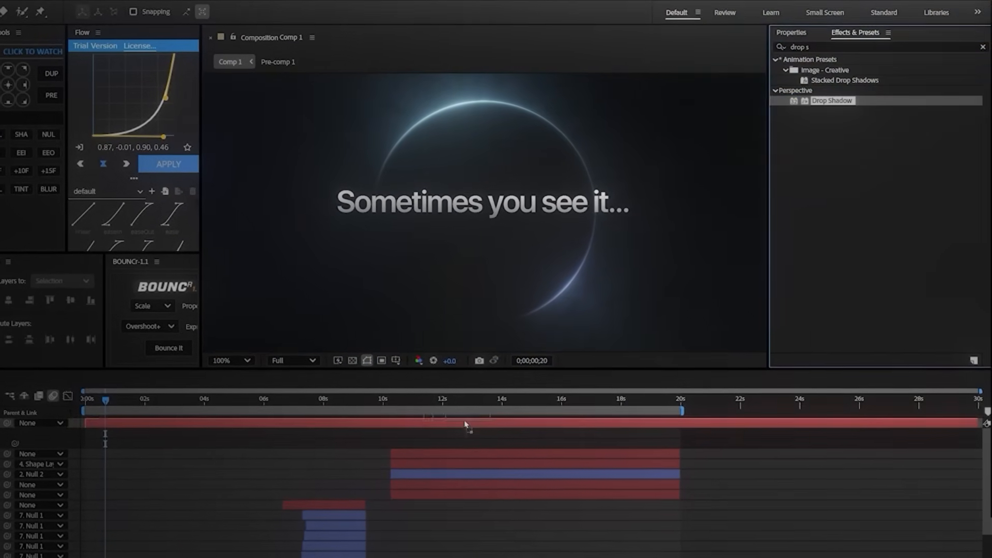
pyautogui.moveTo(466, 425); pyautogui.dragTo(465, 424)
pyautogui.scroll(1, 420, 240)
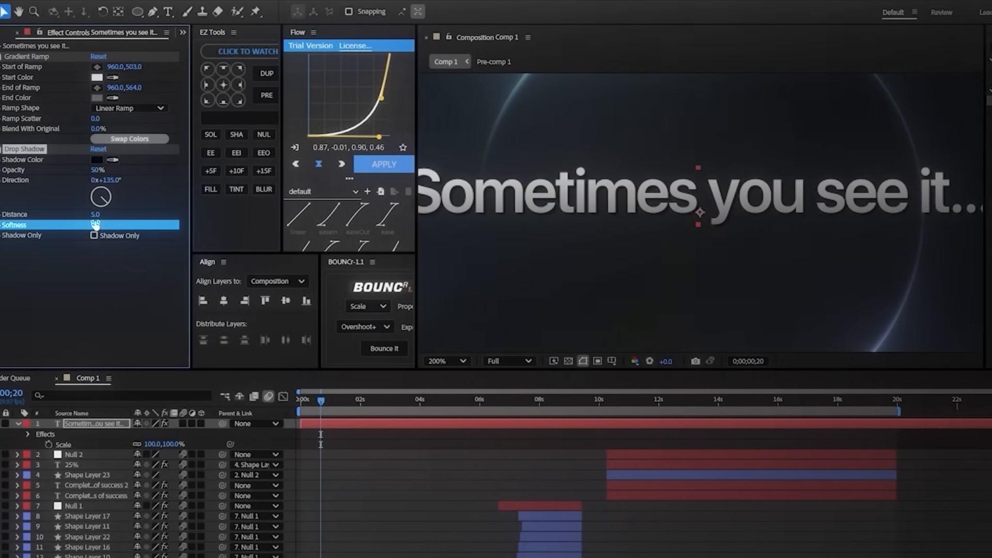
pyautogui.moveTo(96, 224); pyautogui.dragTo(136, 223)
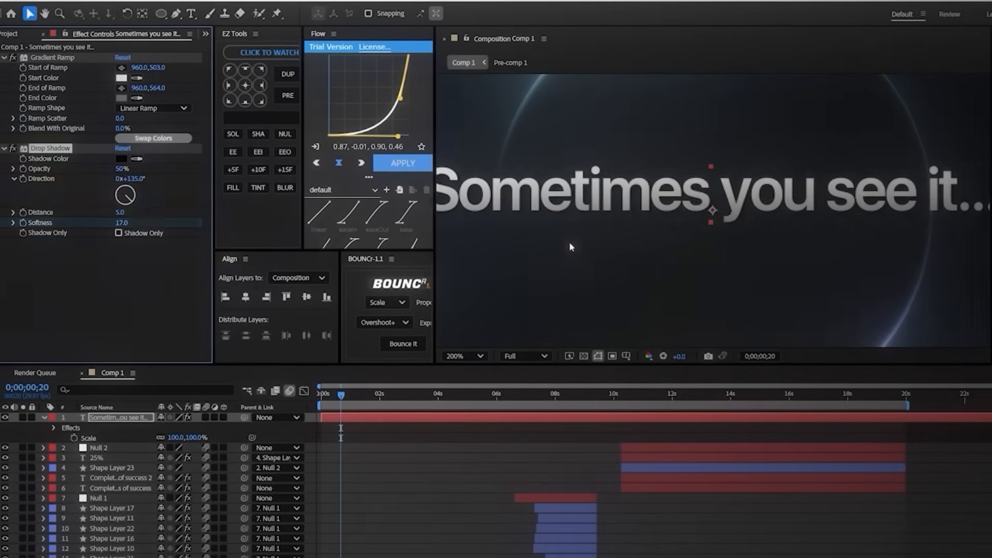
# Step: Apply a Deep Glow effect to the "Sometimes you see it..." text and set its exposure to 0.10
pyautogui.scroll(-1, 569, 241)
pyautogui.hotkey('ctrl', '5')
pyautogui.write('dee')
pyautogui.moveTo(912, 105); pyautogui.dragTo(409, 365)
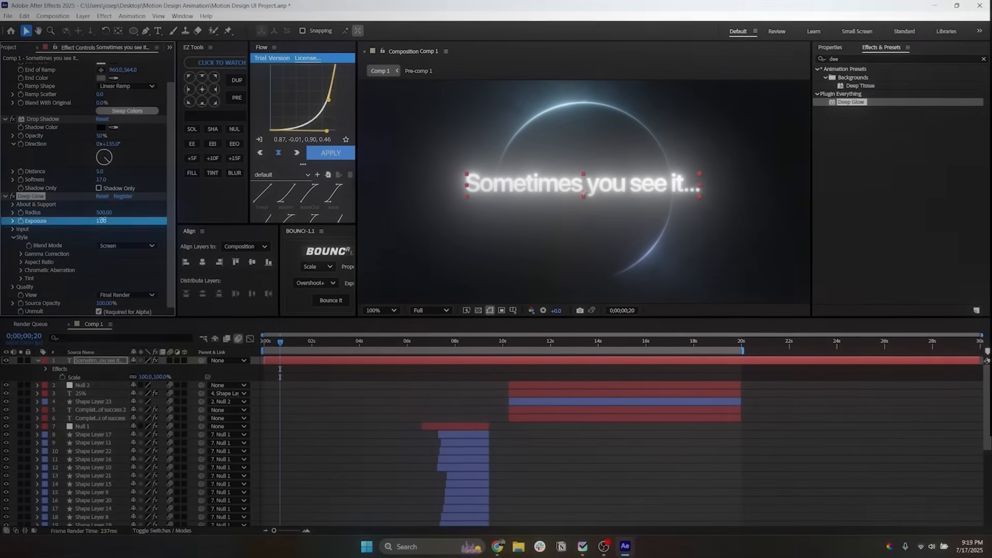
pyautogui.press('Return')
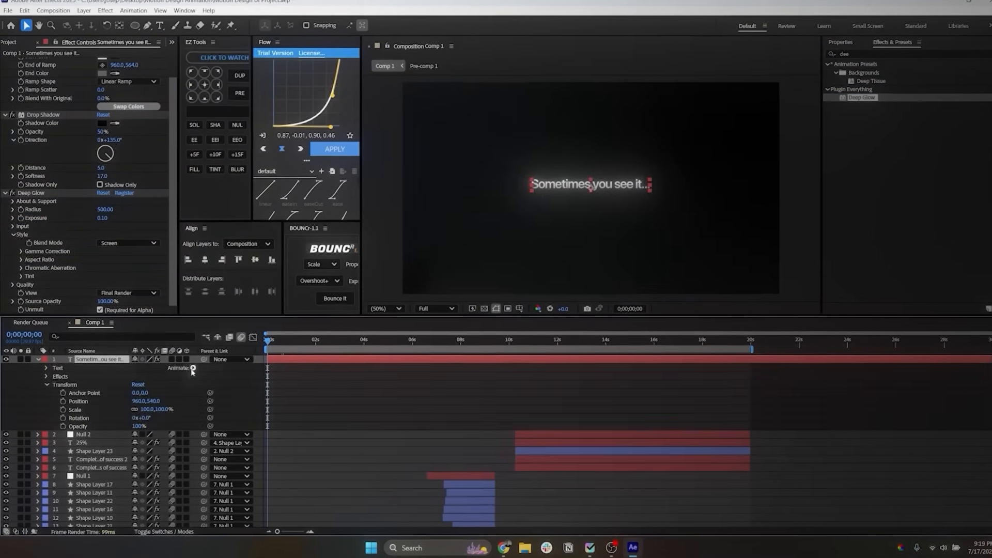
# Step: Copy Animator 1 from the "Complet...of success 2" text layer onto the "Sometimes you see it..." layer
pyautogui.click(191, 368)
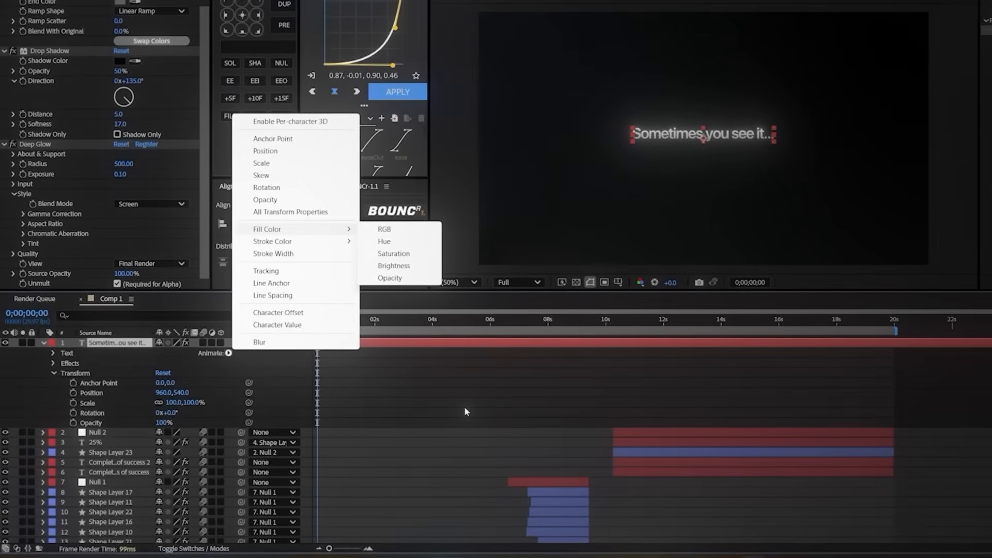
pyautogui.click(399, 410)
pyautogui.click(672, 317)
pyautogui.click(670, 452)
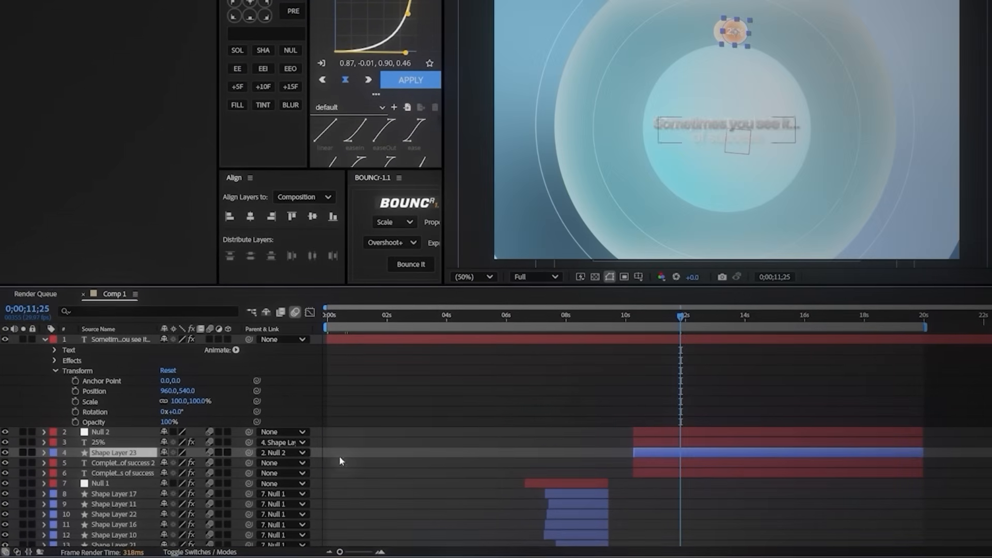
pyautogui.click(104, 463)
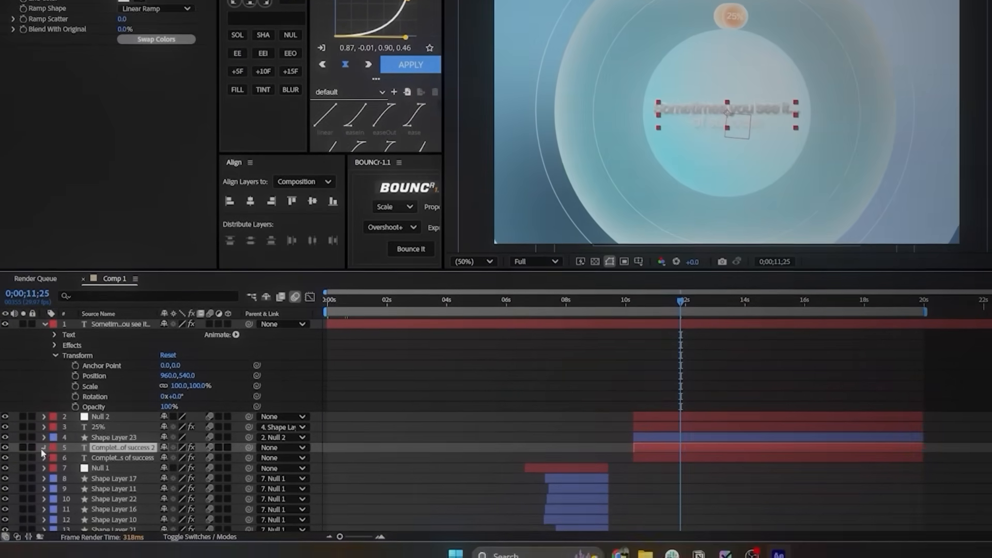
pyautogui.click(45, 463)
pyautogui.scroll(-1, 98, 481)
pyautogui.click(54, 421)
pyautogui.click(91, 462)
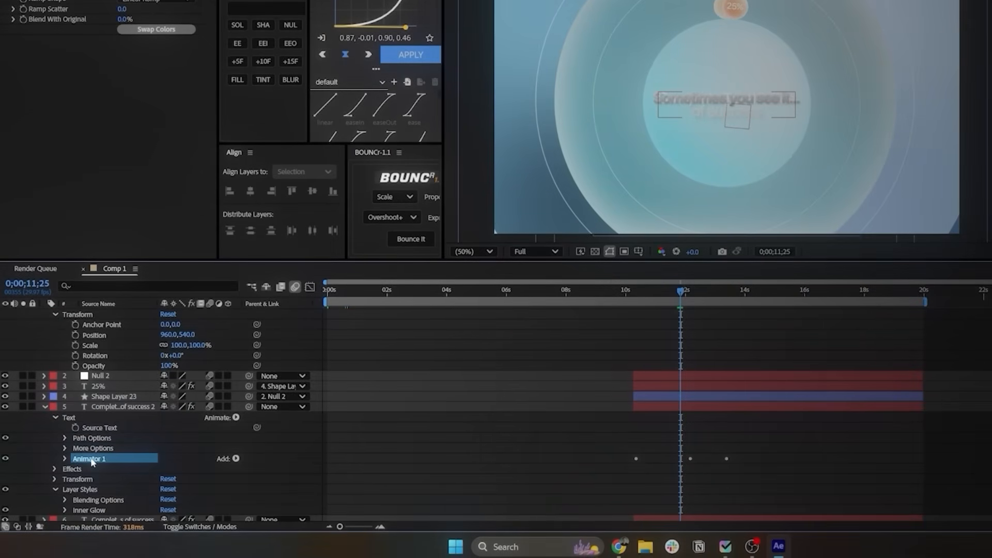
pyautogui.scroll(1, 103, 362)
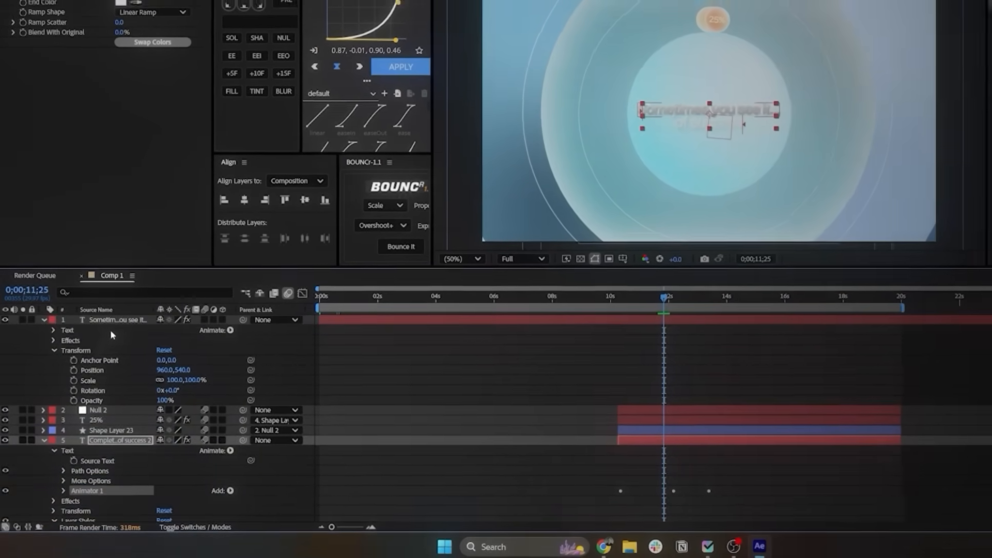
pyautogui.click(118, 317)
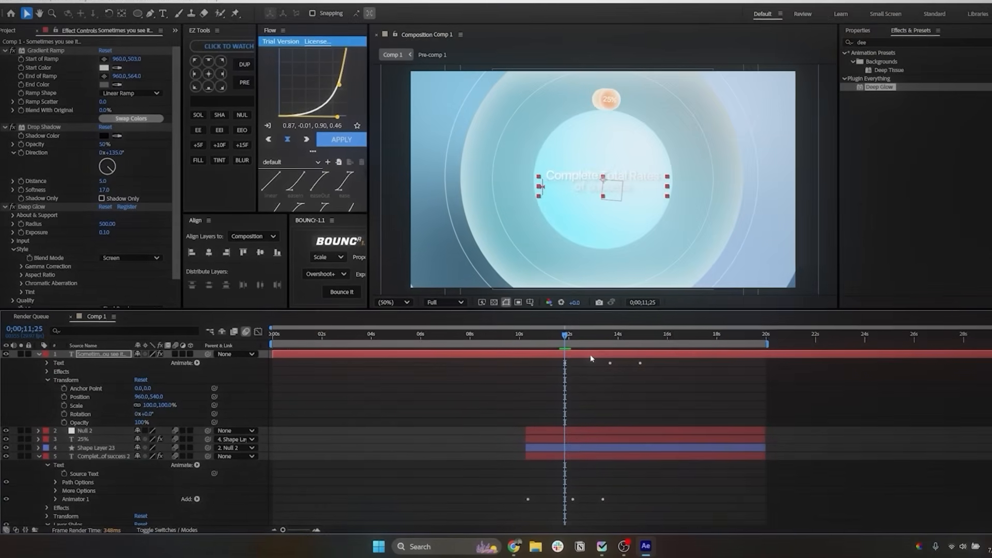
# Step: Shift the pasted Range Selector Start keyframes to the beginning of the text layer and delete the last one
pyautogui.press('u')
pyautogui.moveTo(631, 379); pyautogui.dragTo(523, 379)
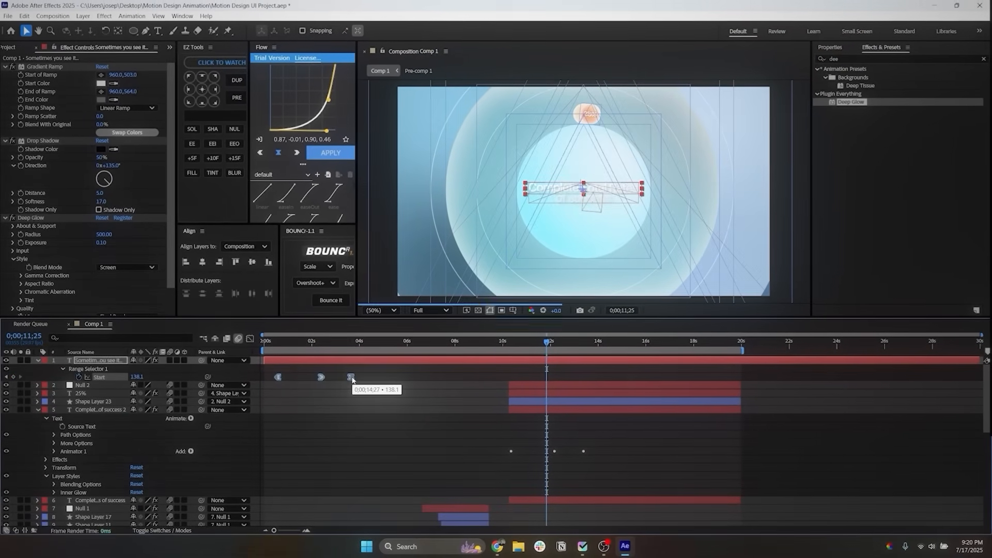
pyautogui.click(339, 378)
pyautogui.press('Delete')
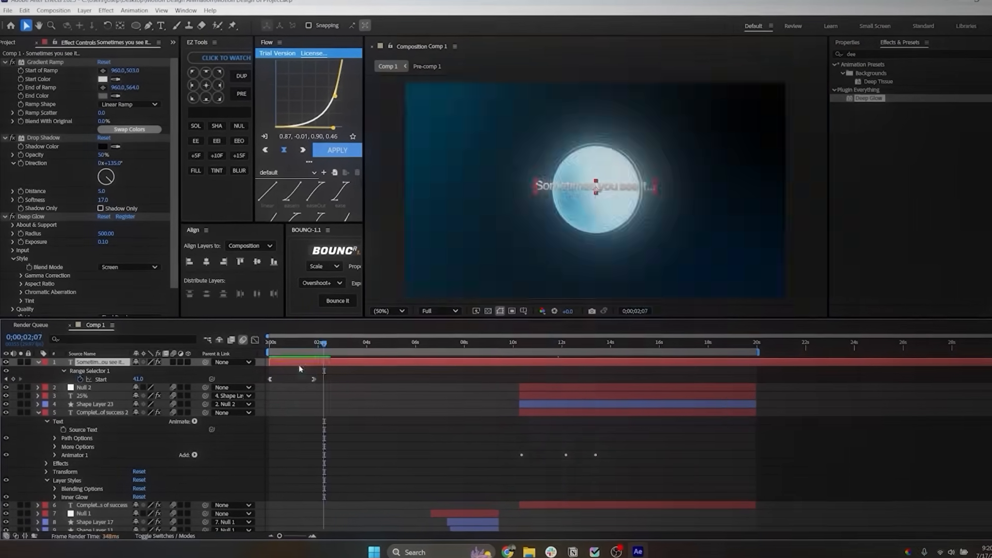
# Step: Move the "Sometimes you see it..." text to 380,288 and refit its Gradient Ramp from 380,239 to 670,306
pyautogui.press('p')
pyautogui.moveTo(132, 370)
pyautogui.mouseDown()
pyautogui.moveTo(95, 376)
pyautogui.moveTo(120, 384)
pyautogui.mouseUp()
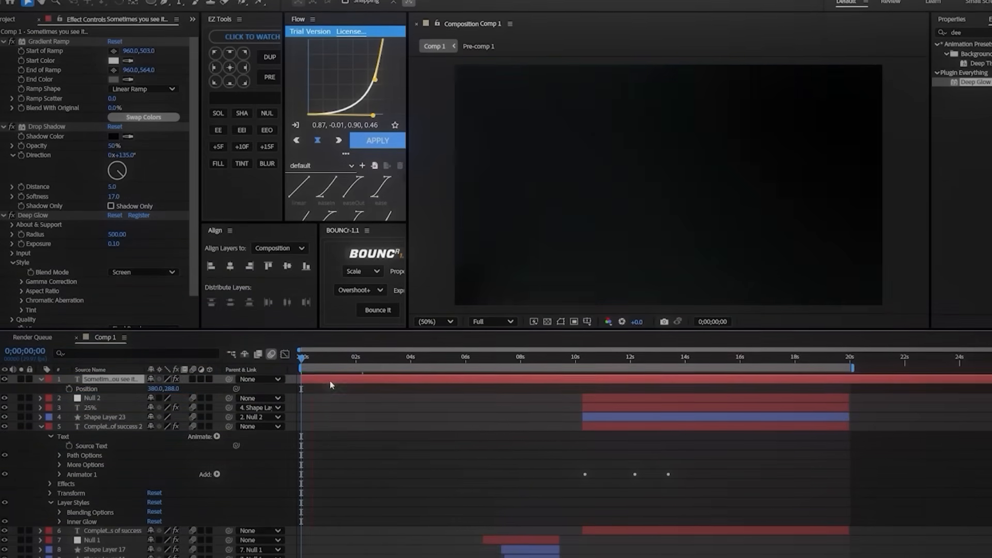
pyautogui.press('space')
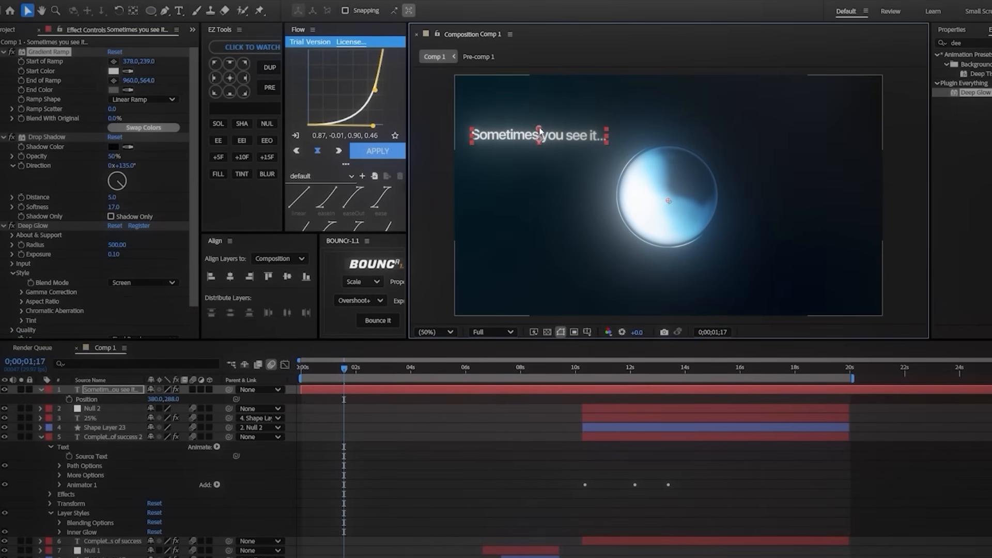
pyautogui.moveTo(607, 143); pyautogui.dragTo(605, 146)
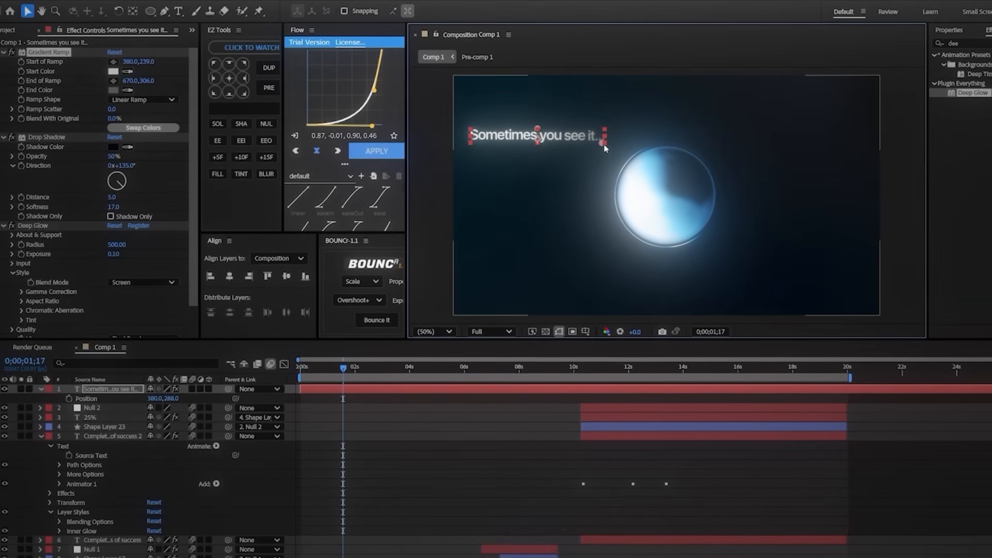
pyautogui.click(520, 402)
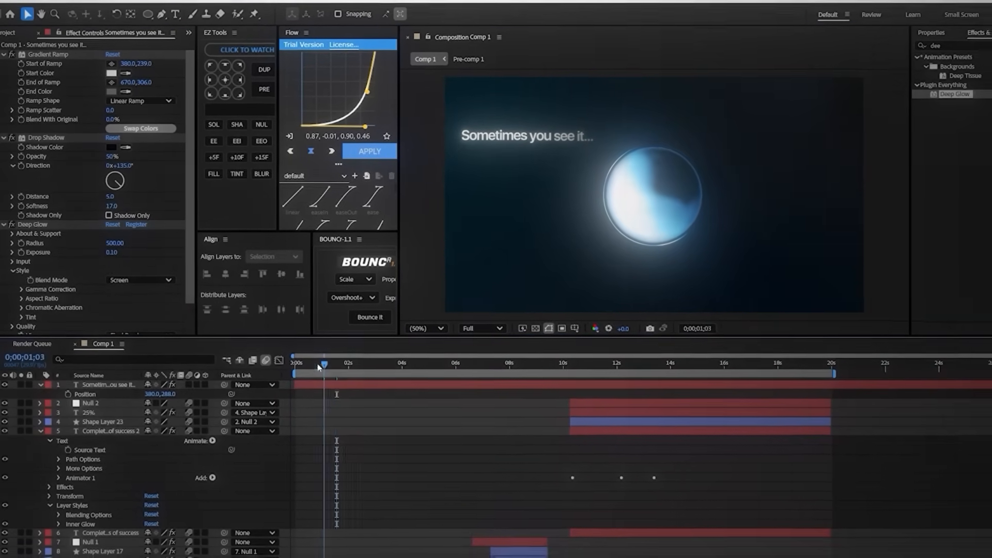
# Step: Add a Range Selector Start keyframe at 0;00;02;03 and set Start to 0 at 0;00;03;03
pyautogui.click(137, 387)
pyautogui.press('u')
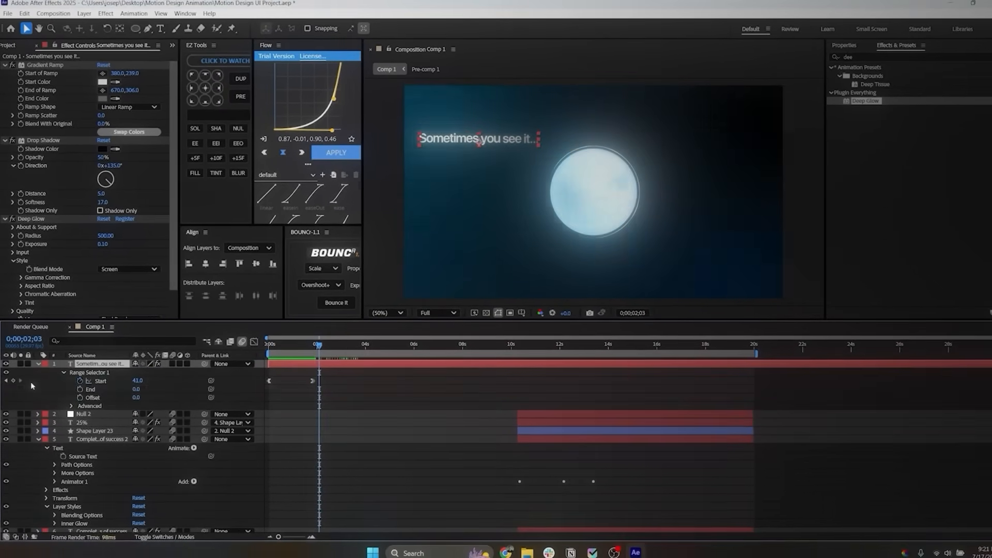
pyautogui.click(12, 383)
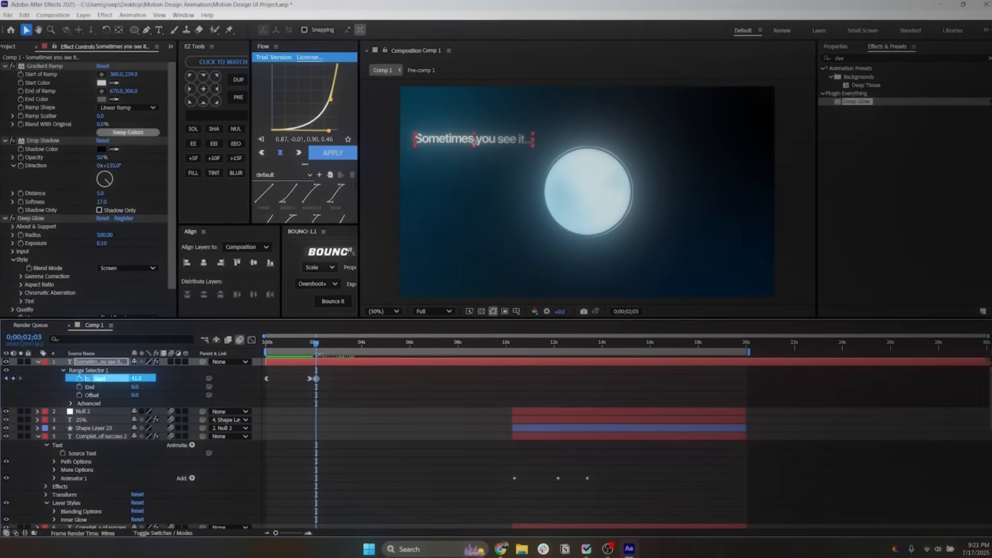
pyautogui.moveTo(329, 347); pyautogui.dragTo(345, 346)
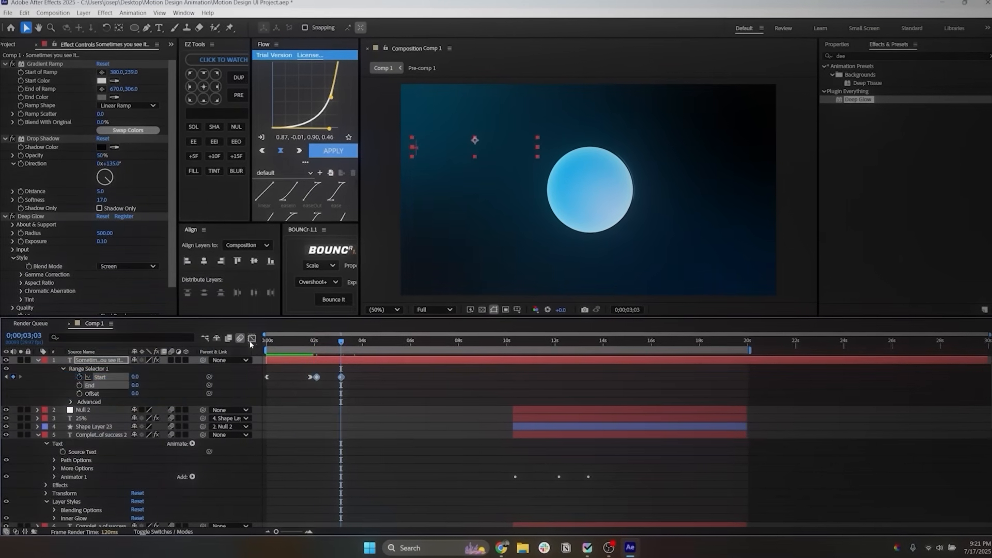
# Step: Easy-ease the last two Start keyframes of the "Sometimes you see it..." text and reshape their animation curve
pyautogui.hotkey('shift', 'F3')
pyautogui.moveTo(338, 481); pyautogui.dragTo(321, 517)
pyautogui.press('F9')
pyautogui.moveTo(340, 440); pyautogui.dragTo(364, 398)
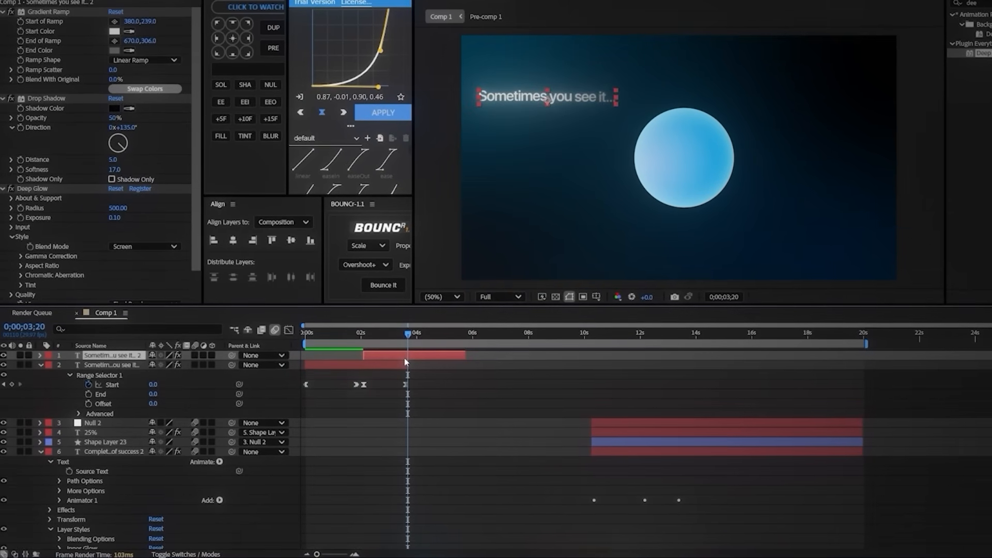
# Step: Change the wording of the duplicated text layer to "Sometimes you don't..."
pyautogui.write('Sometimes')
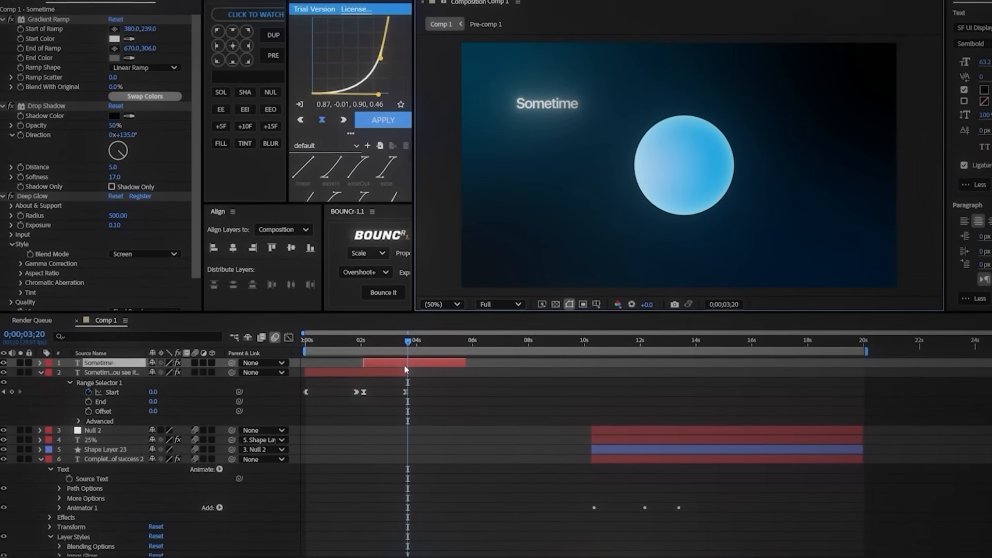
pyautogui.write(" you don't...")
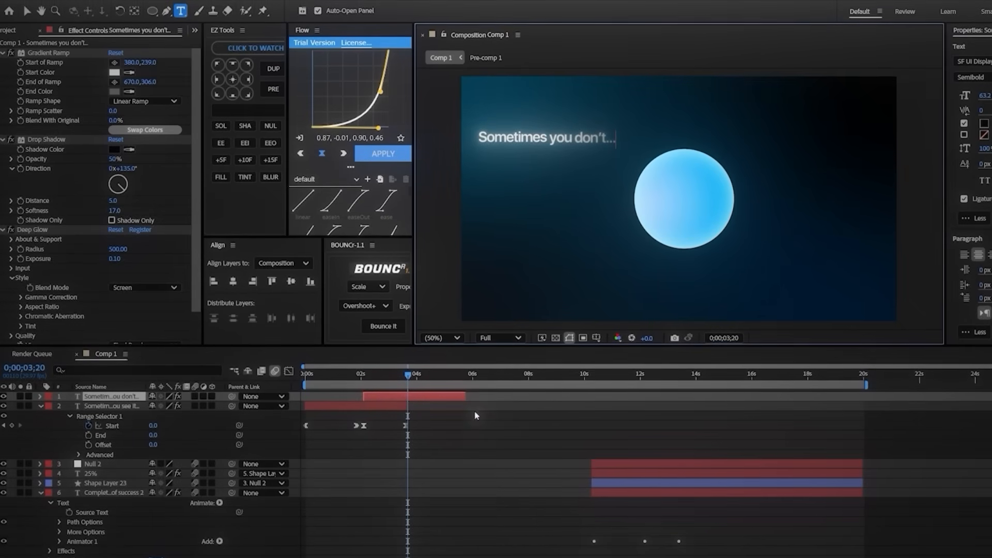
pyautogui.click(442, 397)
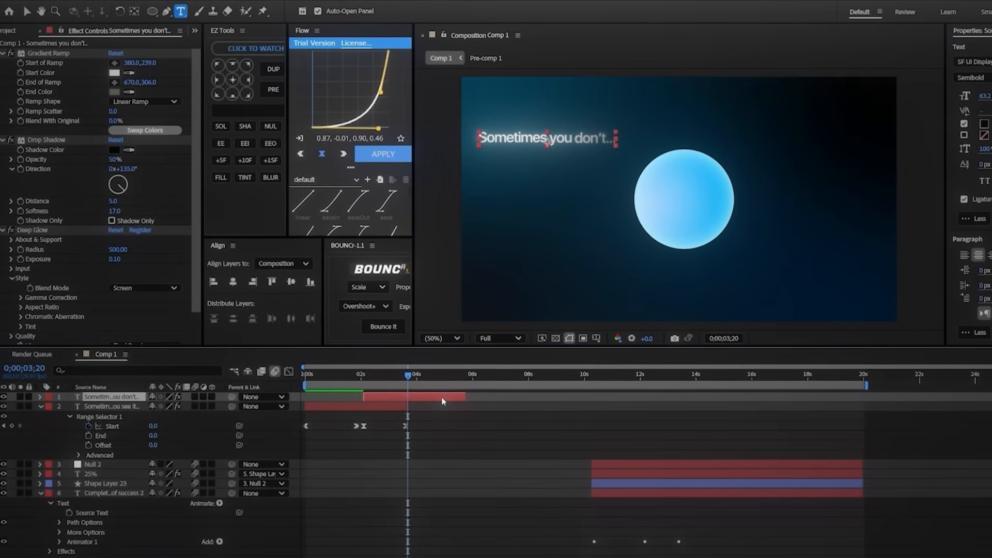
# Step: Move the "Sometimes you don't..." text to 1530,868 and set its Gradient Ramp from 1676,878 to 1232,820
pyautogui.press('p')
pyautogui.moveTo(167, 407); pyautogui.dragTo(175, 407)
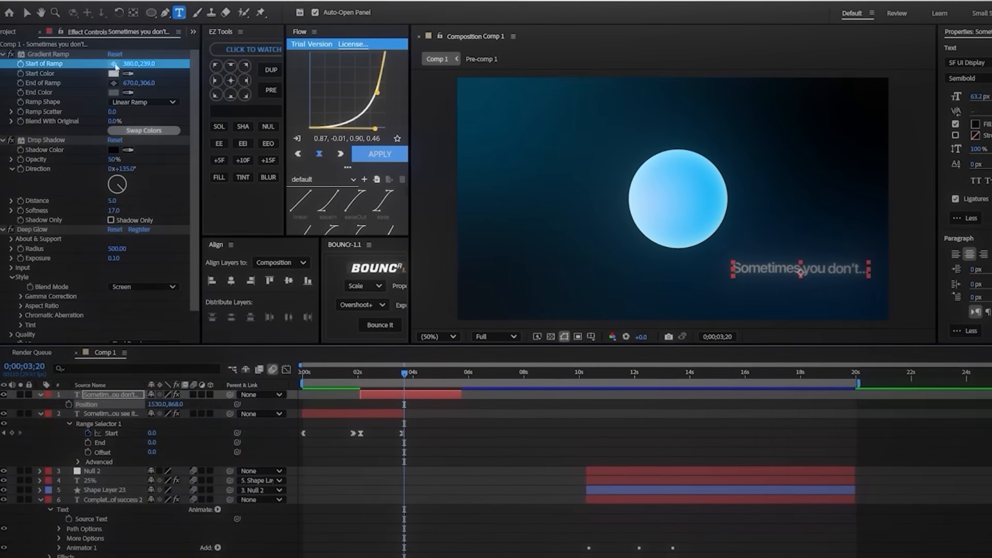
pyautogui.click(831, 275)
pyautogui.click(113, 84)
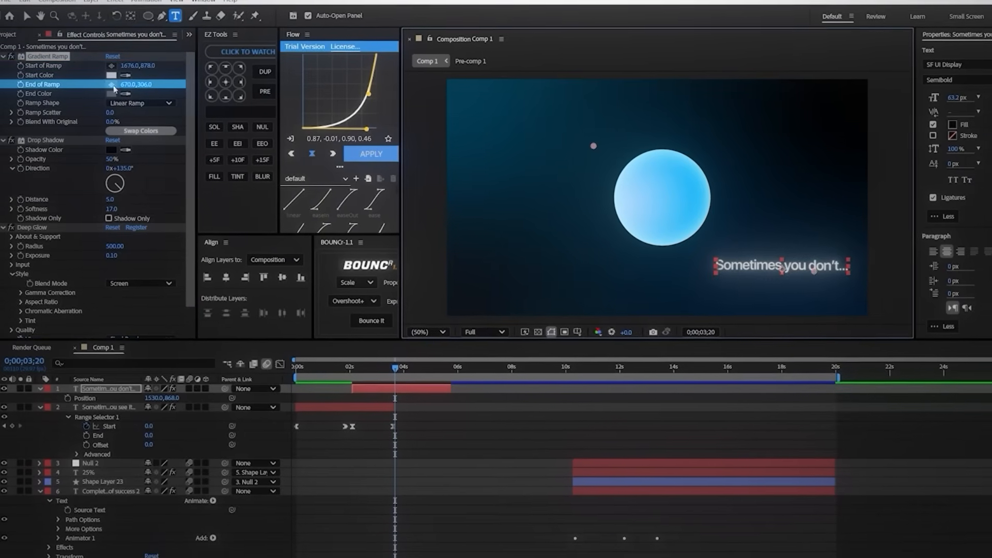
pyautogui.click(713, 271)
# Step: Paste the copied Range Selector Start keyframe onto the "Sometimes you don't..." layer
pyautogui.hotkey('ctrl', 'v')
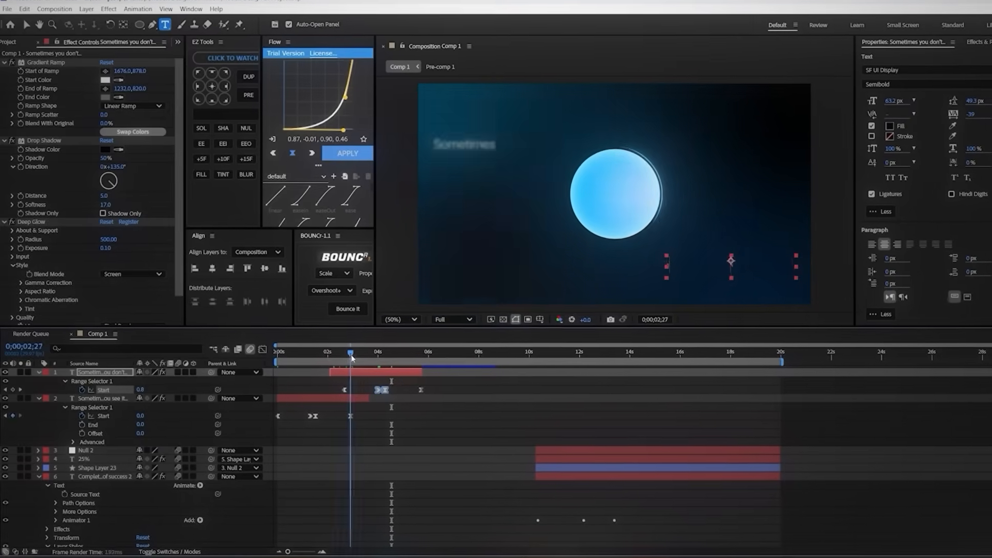
# Step: Trim the end of the "Sometimes you don't..." layer to 0;00;04;18 and collapse all expanded layers
pyautogui.moveTo(390, 365)
pyautogui.mouseDown()
pyautogui.moveTo(386, 373)
pyautogui.moveTo(368, 358)
pyautogui.moveTo(388, 358)
pyautogui.moveTo(378, 356)
pyautogui.mouseUp()
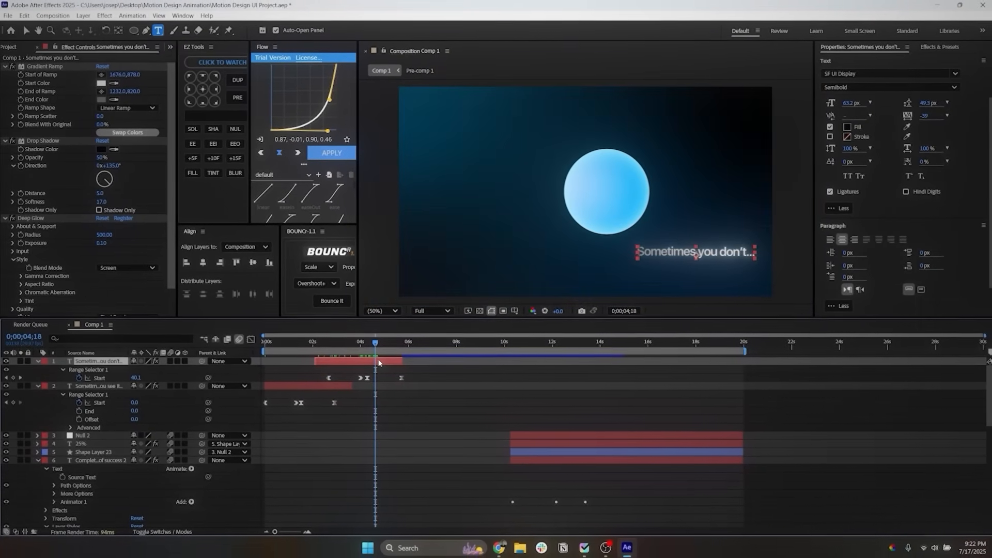
pyautogui.press('Delete')
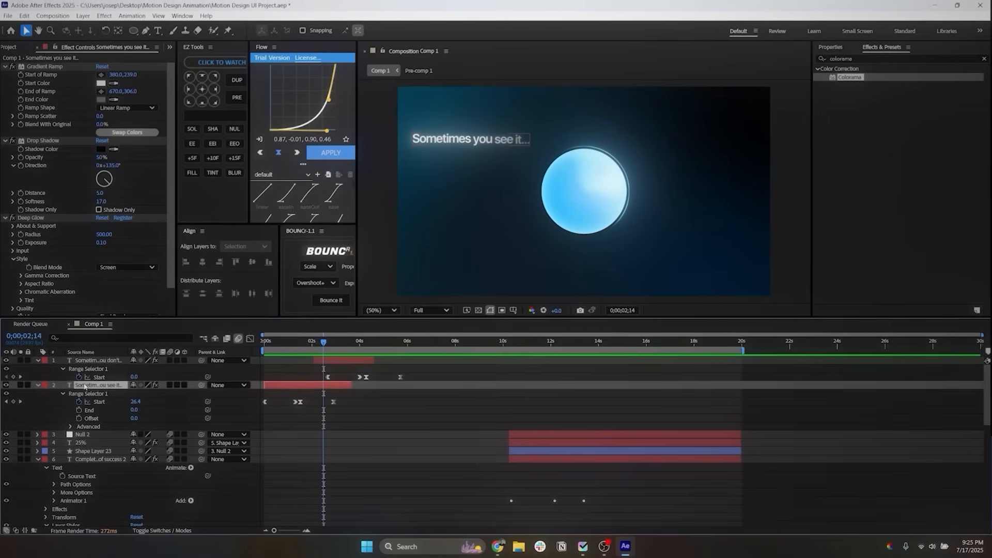
pyautogui.hotkey('ctrl', 'a')
pyautogui.click(38, 360)
pyautogui.click(283, 425)
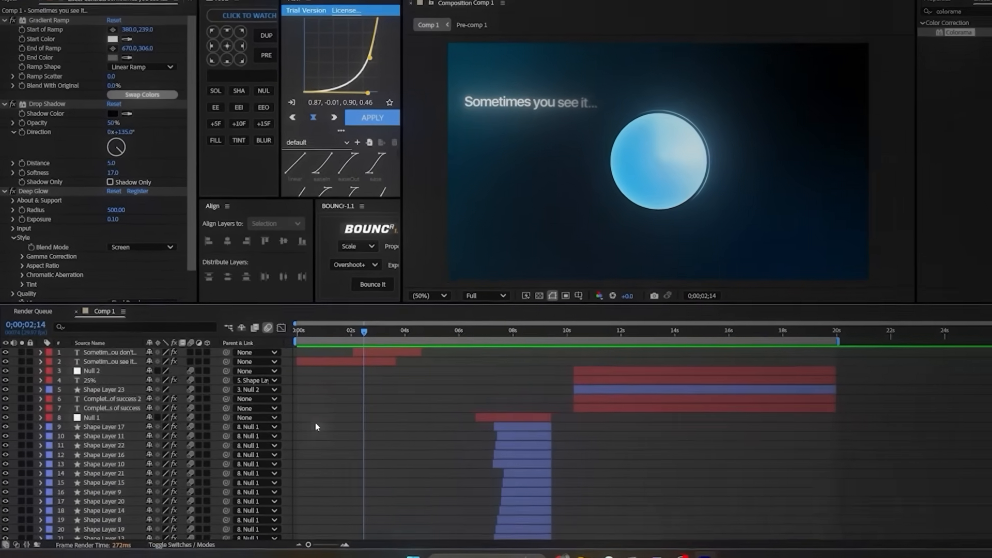
# Step: Create an adjustment layer above all other layers and apply the Transform effect to it
pyautogui.rightClick(69, 356)
pyautogui.moveTo(95, 363)
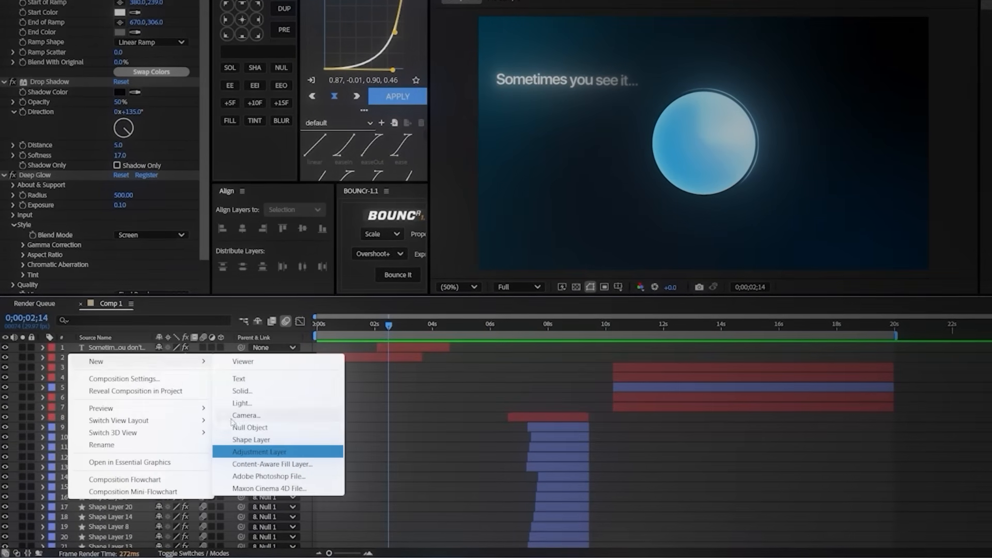
pyautogui.click(257, 455)
pyautogui.moveTo(338, 327); pyautogui.dragTo(314, 328)
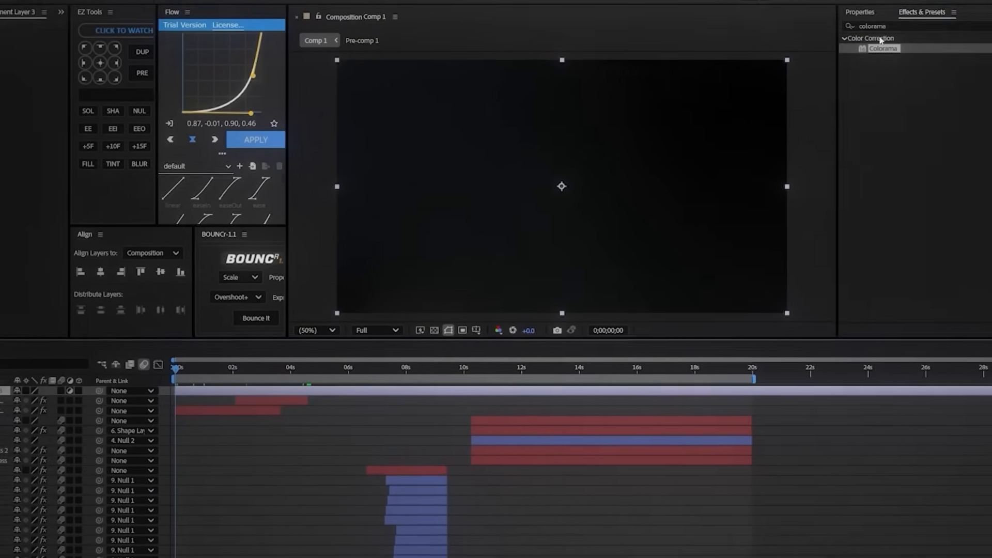
pyautogui.click(878, 28)
pyautogui.write('t')
pyautogui.write('ransf')
pyautogui.click(870, 124)
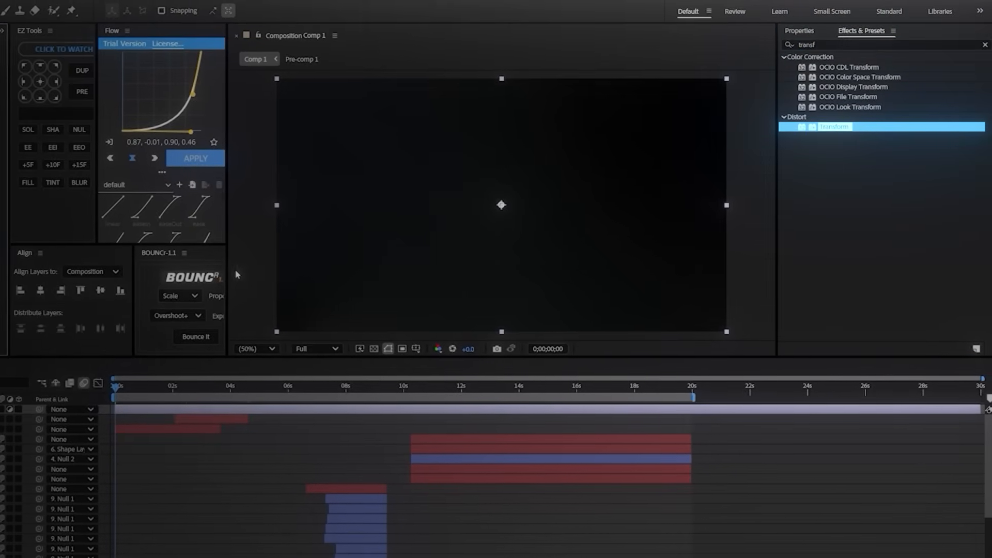
# Step: Keyframe the adjustment layer's Transform Scale from 100 at about 2.7 seconds to 110 at 0;00;04;19
pyautogui.moveTo(207, 391); pyautogui.dragTo(250, 396)
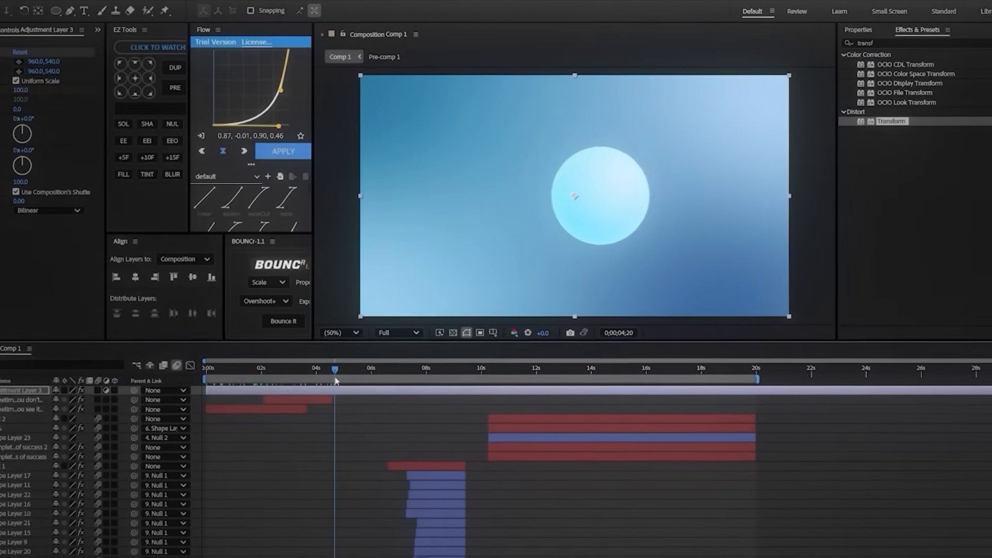
pyautogui.moveTo(336, 381); pyautogui.dragTo(296, 374)
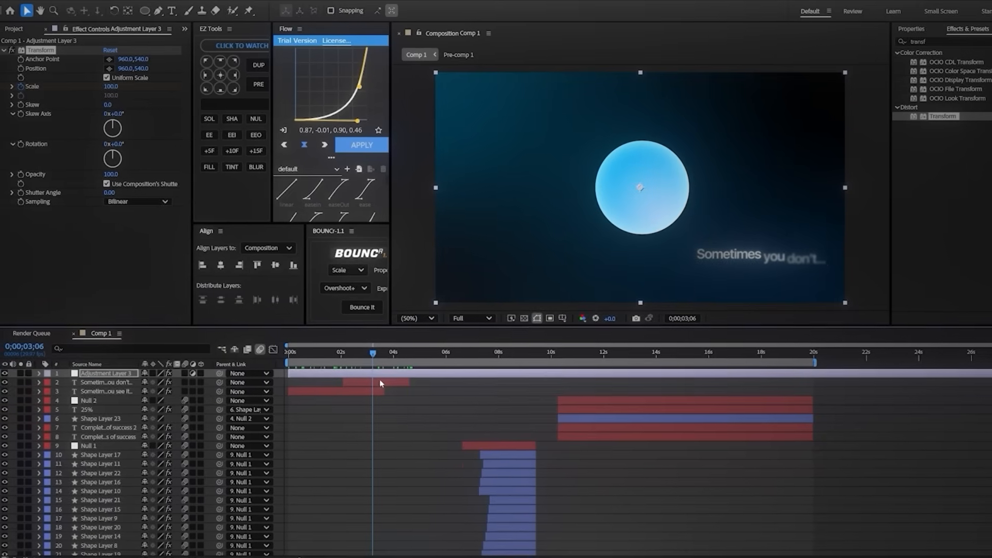
pyautogui.moveTo(356, 392)
pyautogui.mouseDown()
pyautogui.moveTo(368, 391)
pyautogui.moveTo(359, 391)
pyautogui.mouseUp()
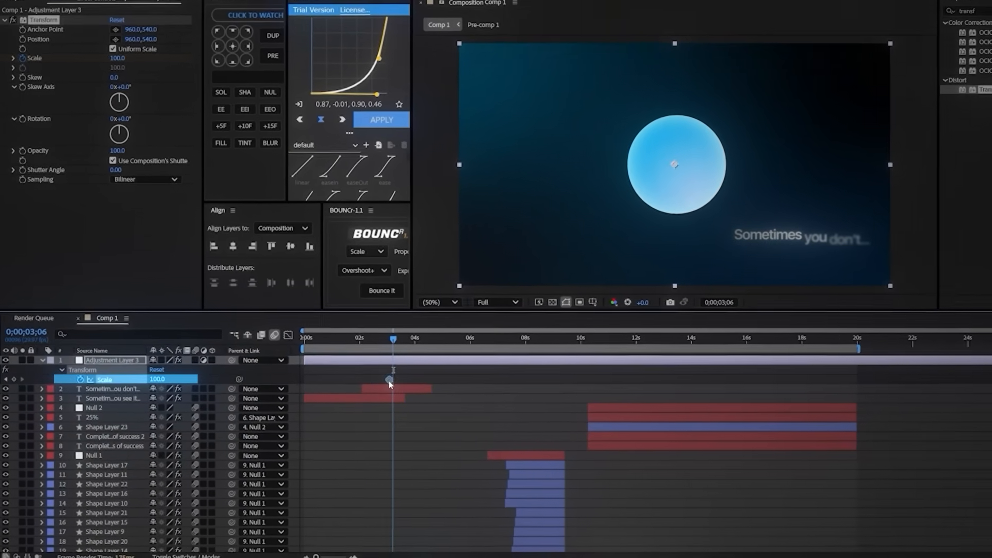
pyautogui.moveTo(451, 321)
pyautogui.mouseDown()
pyautogui.moveTo(520, 318)
pyautogui.moveTo(456, 323)
pyautogui.moveTo(470, 321)
pyautogui.mouseUp()
pyautogui.click(127, 19)
pyautogui.write('110')
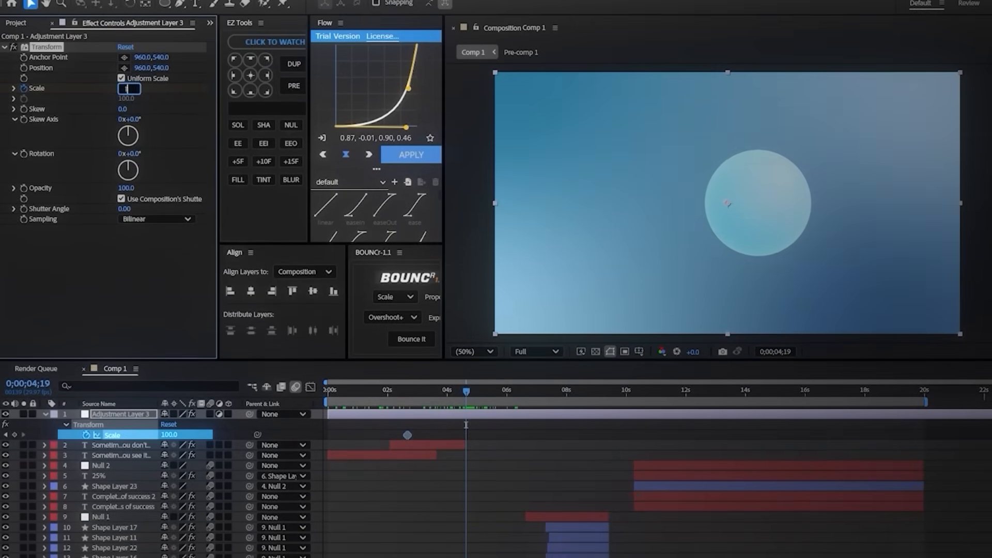
pyautogui.press('Return')
# Step: Set the Transform Scale back to 100 at 0;00;06;08 and easy-ease all three Scale keyframes
pyautogui.moveTo(466, 405); pyautogui.dragTo(515, 403)
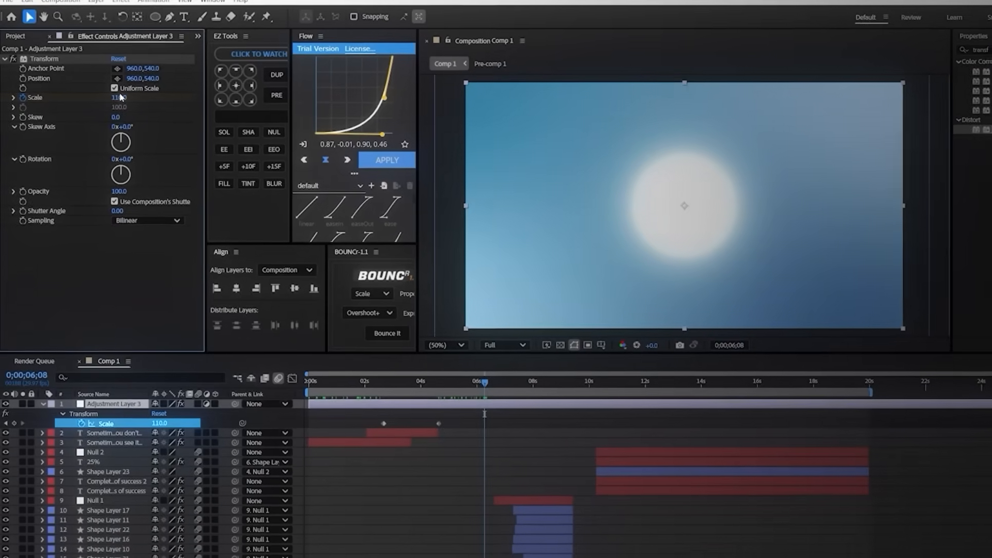
pyautogui.click(120, 97)
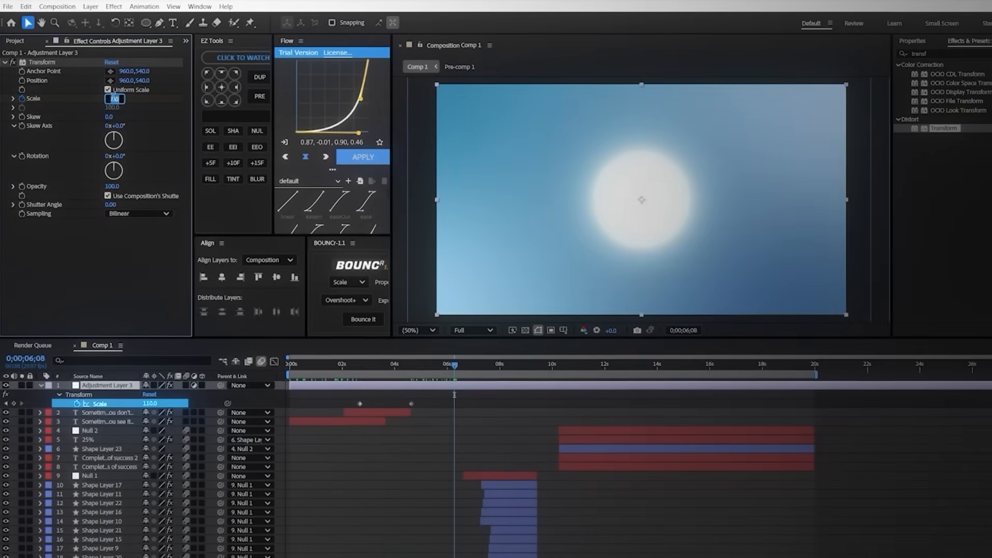
pyautogui.write('100')
pyautogui.press('Return')
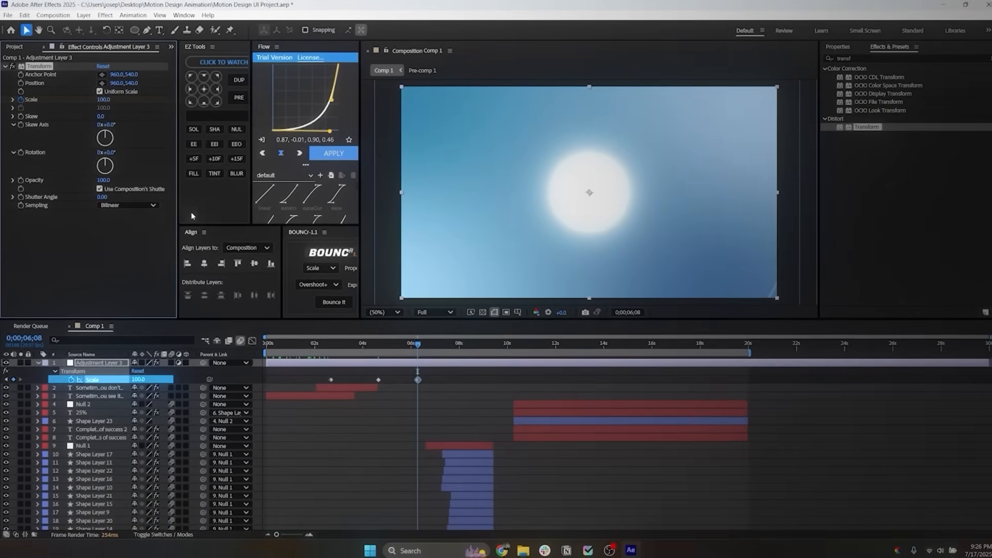
pyautogui.moveTo(316, 375); pyautogui.dragTo(429, 378)
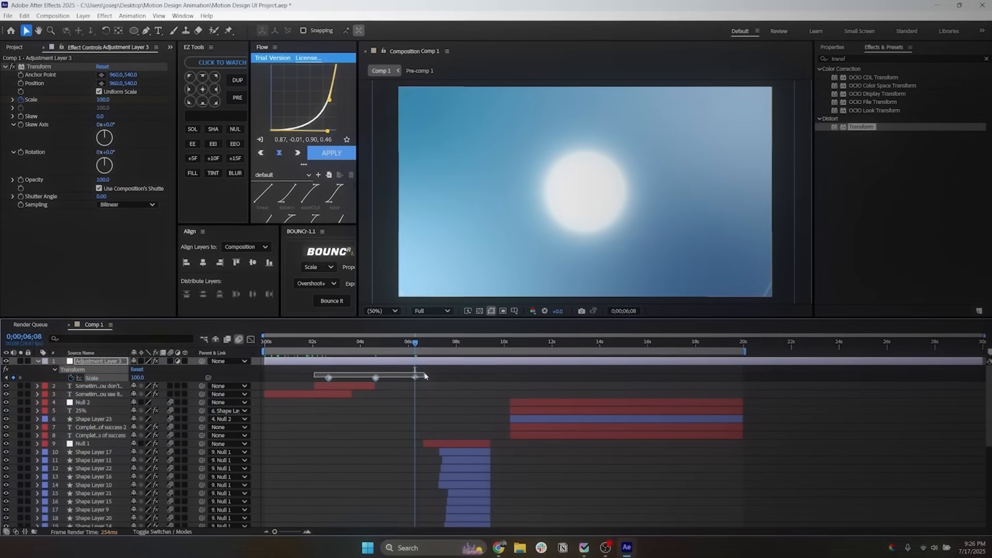
pyautogui.click(249, 339)
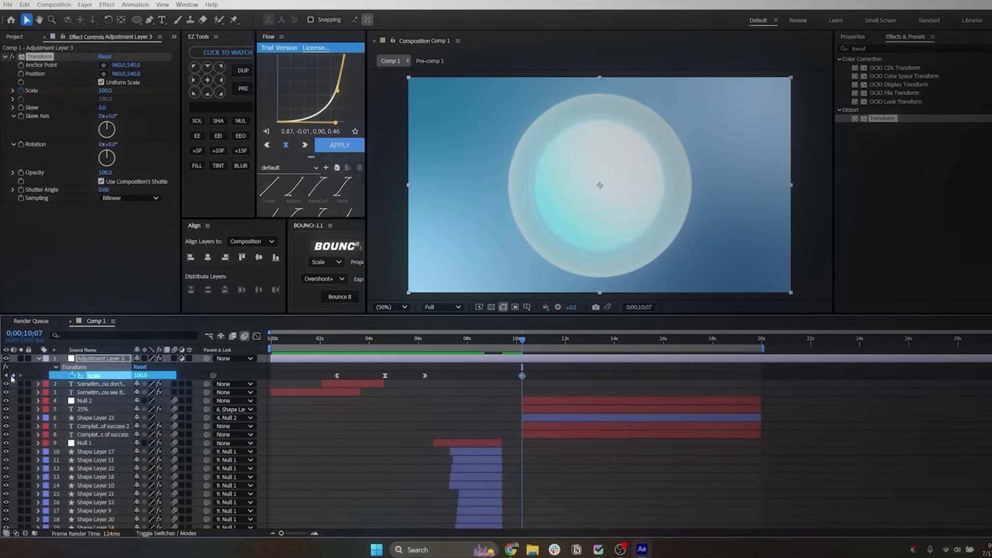
# Step: Animate the Transform Scale from 100 at 0;00;10;07 to 110 at the end of the 20-second work area
pyautogui.moveTo(535, 339); pyautogui.dragTo(772, 346)
pyautogui.click(164, 366)
pyautogui.write('1')
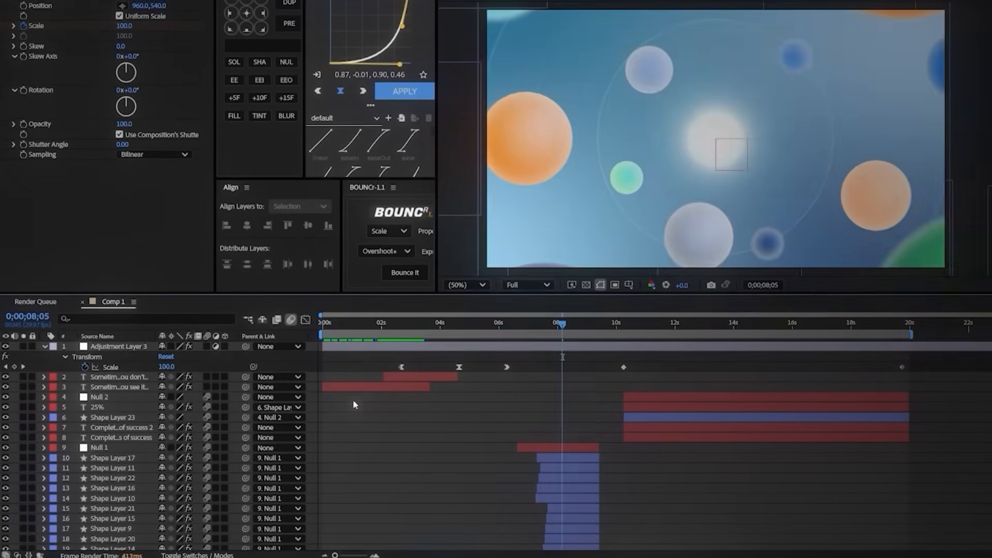
# Step: Create a black solid on top and draw an elliptical mask on it that nearly fills the frame
pyautogui.rightClick(238, 362)
pyautogui.moveTo(269, 374)
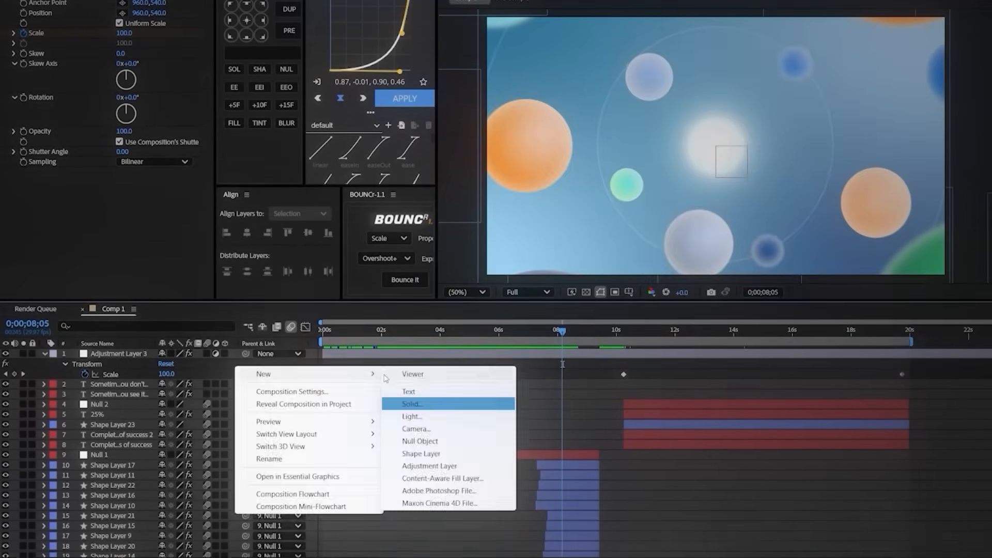
pyautogui.click(429, 403)
pyautogui.click(687, 384)
pyautogui.click(162, 1)
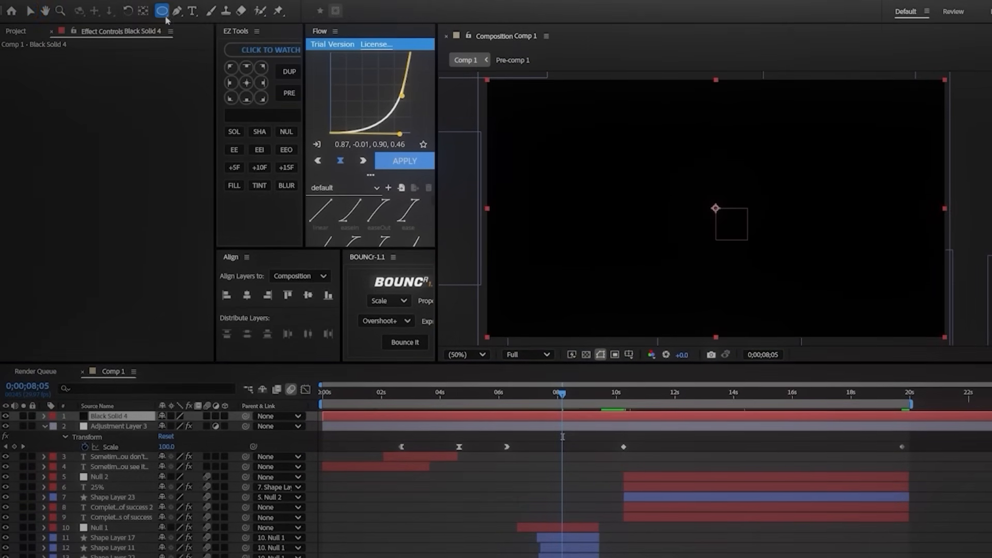
pyautogui.moveTo(489, 84); pyautogui.dragTo(933, 328)
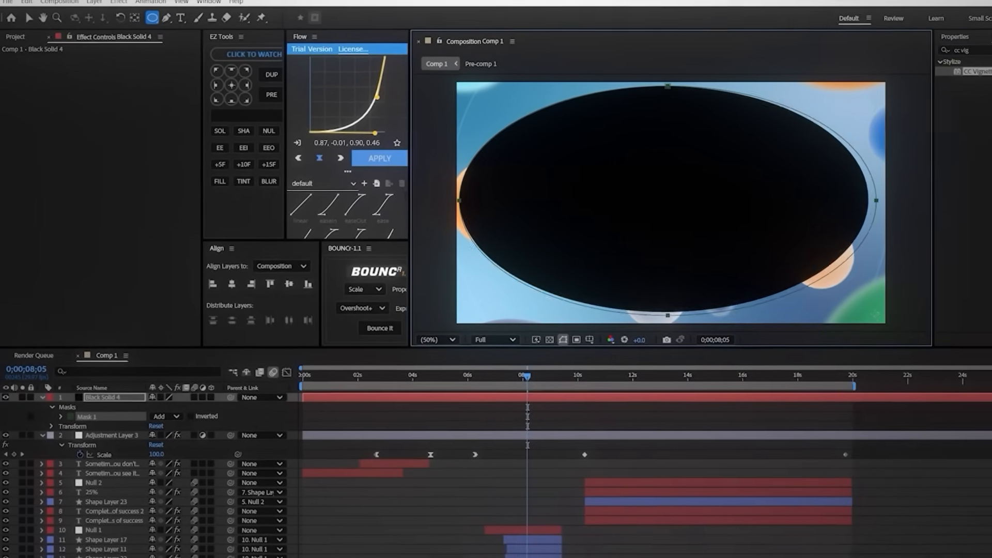
pyautogui.moveTo(876, 315); pyautogui.dragTo(880, 316)
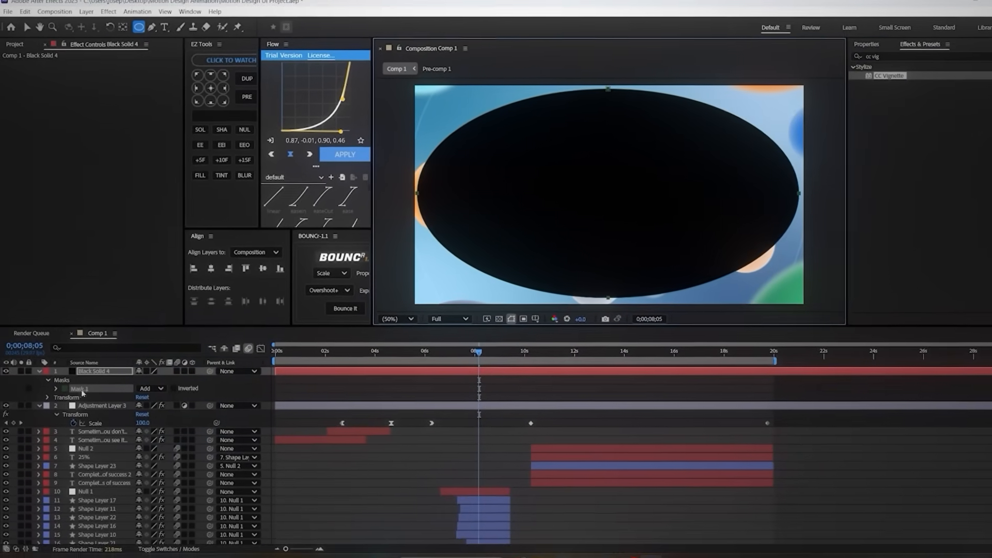
# Step: Invert the ellipse mask, feather it about 334 pixels, and set the black solid's opacity to 25%
pyautogui.click(192, 416)
pyautogui.press('f')
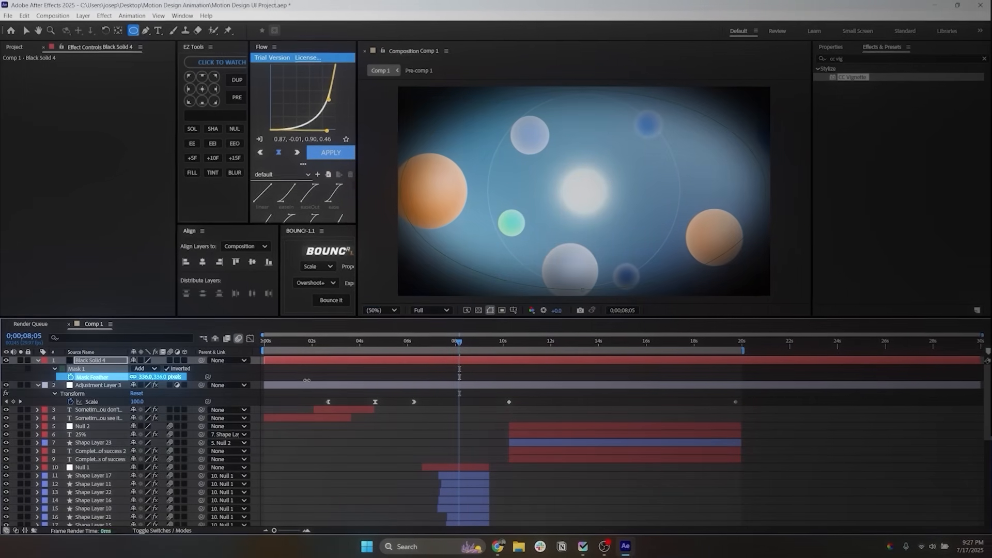
pyautogui.press('t')
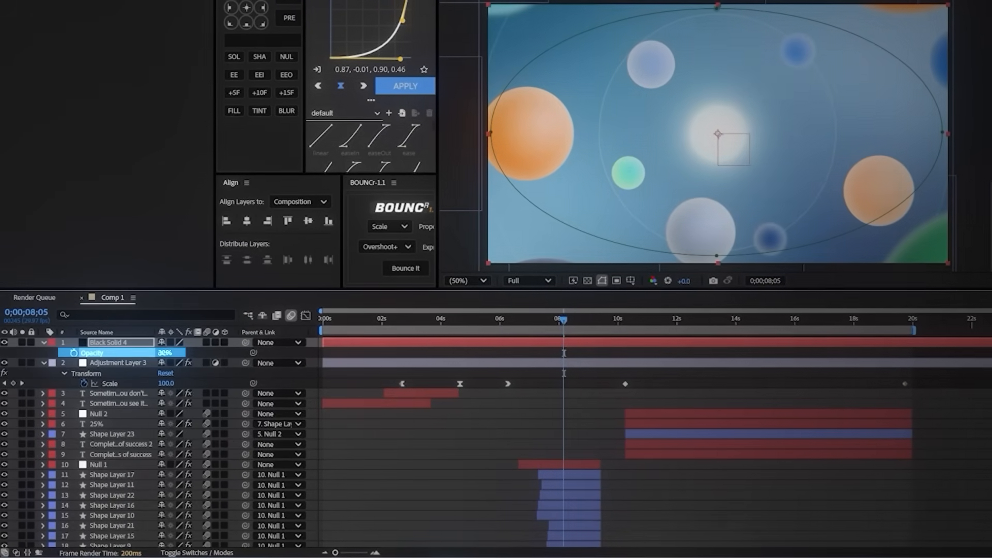
pyautogui.moveTo(168, 356); pyautogui.dragTo(171, 355)
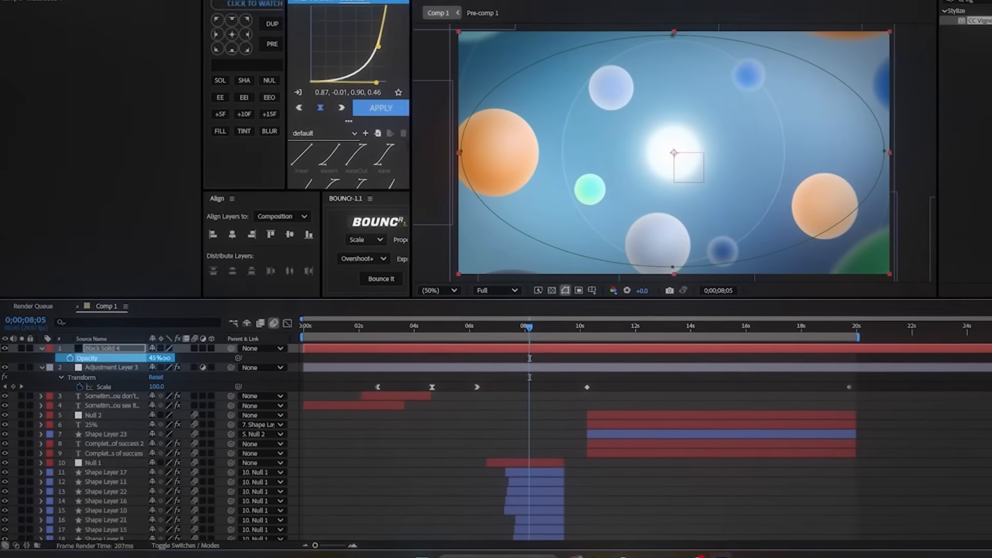
pyautogui.click(404, 444)
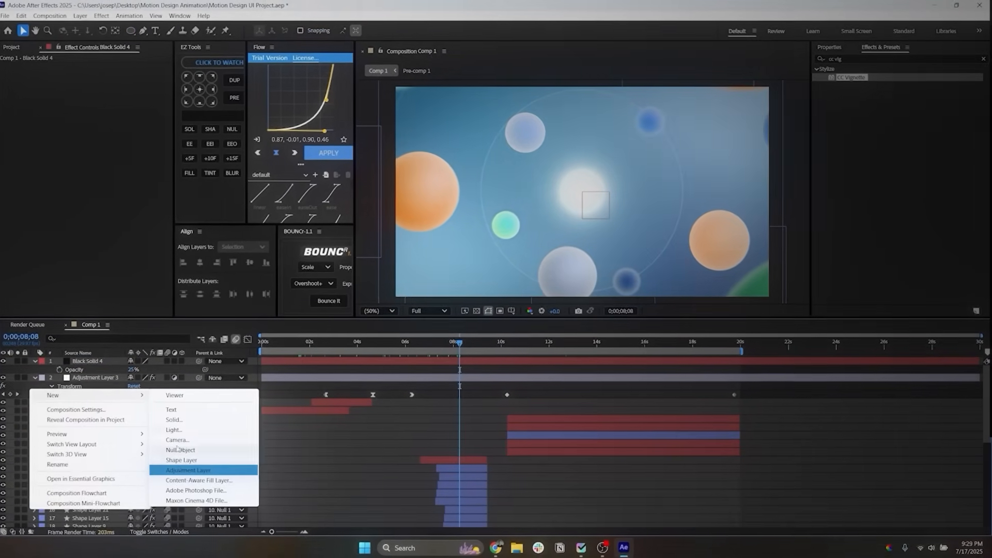
# Step: Add a new adjustment layer and apply Gaussian Blur to it with Blurriness 20
pyautogui.click(188, 470)
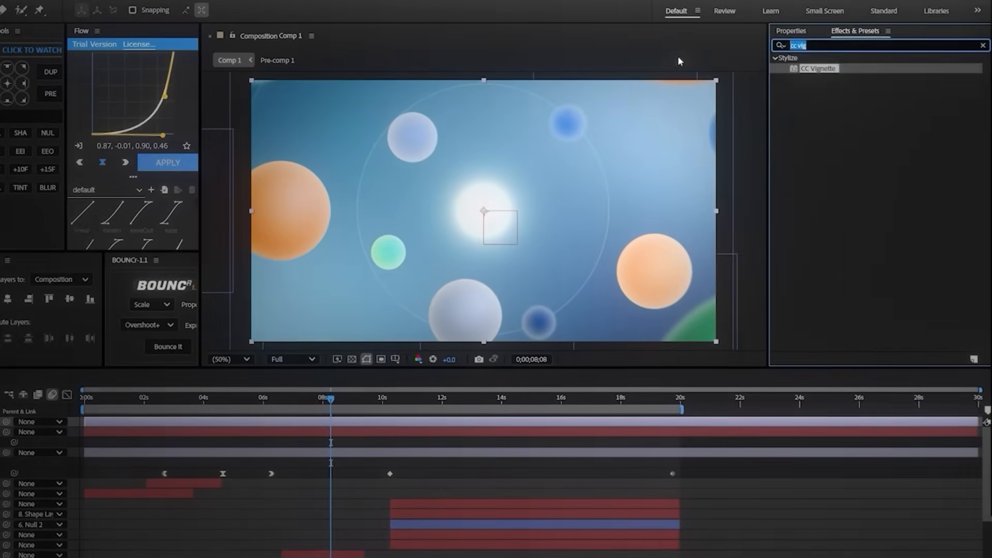
pyautogui.write('gauss')
pyautogui.doubleClick(820, 68)
pyautogui.click(36, 66)
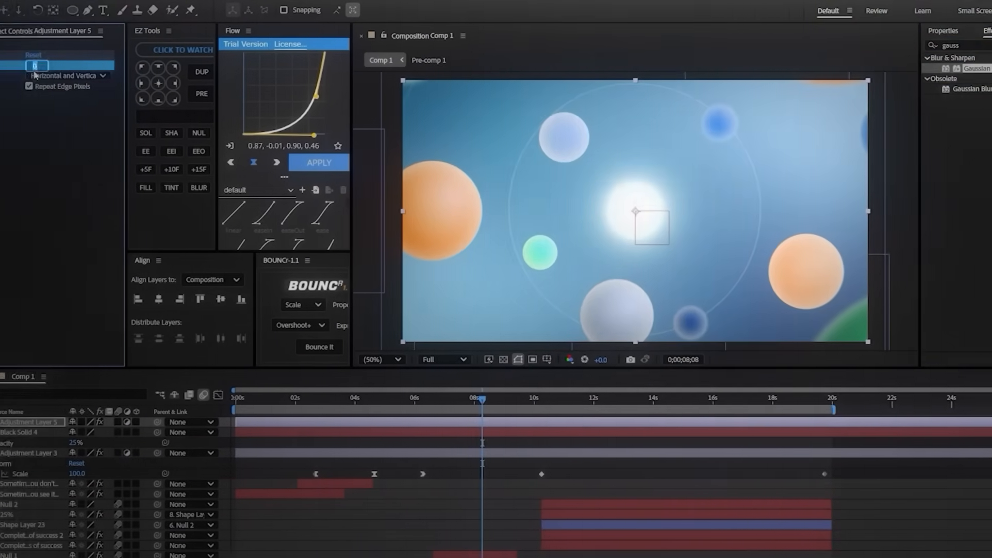
pyautogui.write('20')
pyautogui.press('Return')
# Step: Give the blur adjustment layer a frame-filling inverted, feathered elliptical mask and set the layer's opacity to 50%
pyautogui.moveTo(483, 88); pyautogui.dragTo(938, 333)
pyautogui.click(187, 437)
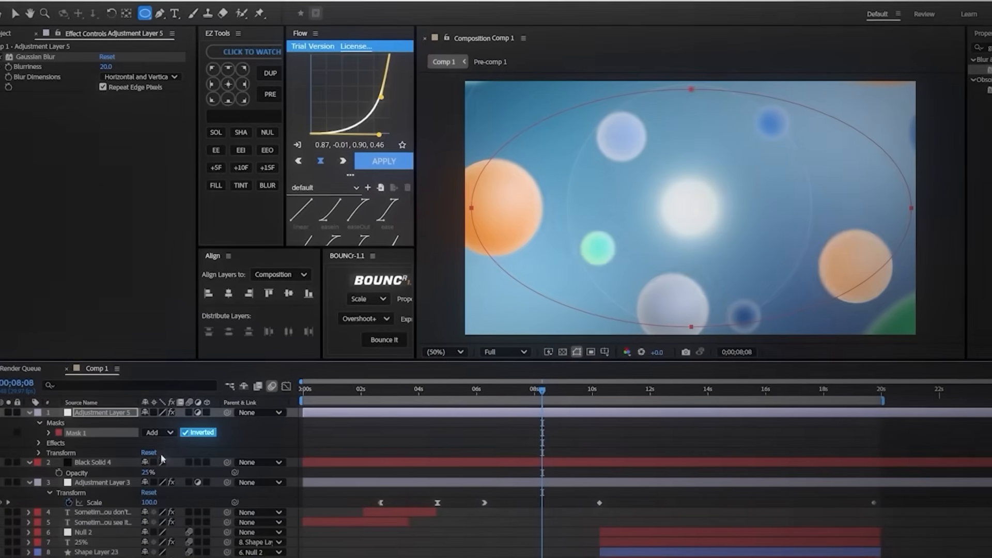
pyautogui.press('f')
pyautogui.click(159, 437)
pyautogui.write('1')
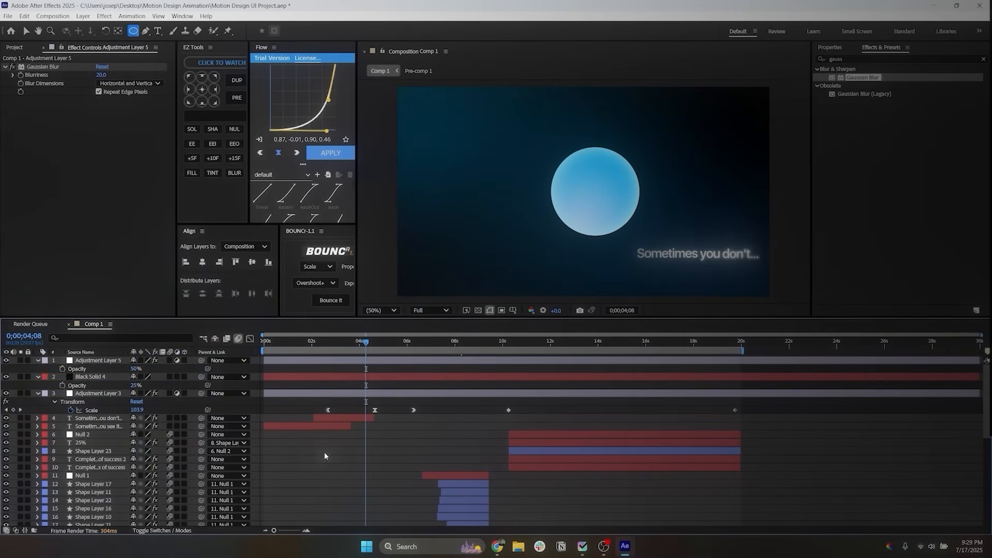
# Step: Add another adjustment layer on top, apply the Noise effect, and set the Amount of Noise to 3%
pyautogui.rightClick(277, 400)
pyautogui.moveTo(317, 407)
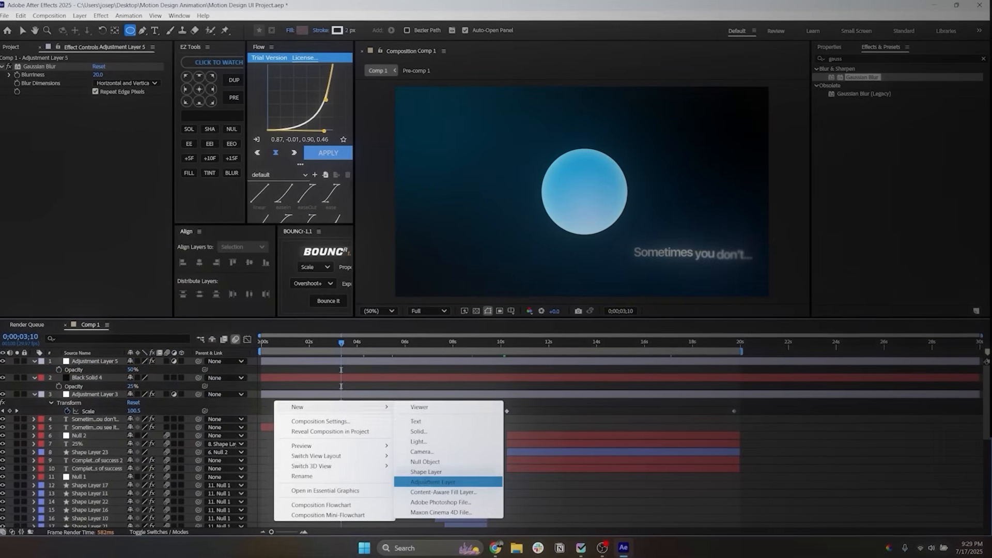
pyautogui.click(428, 482)
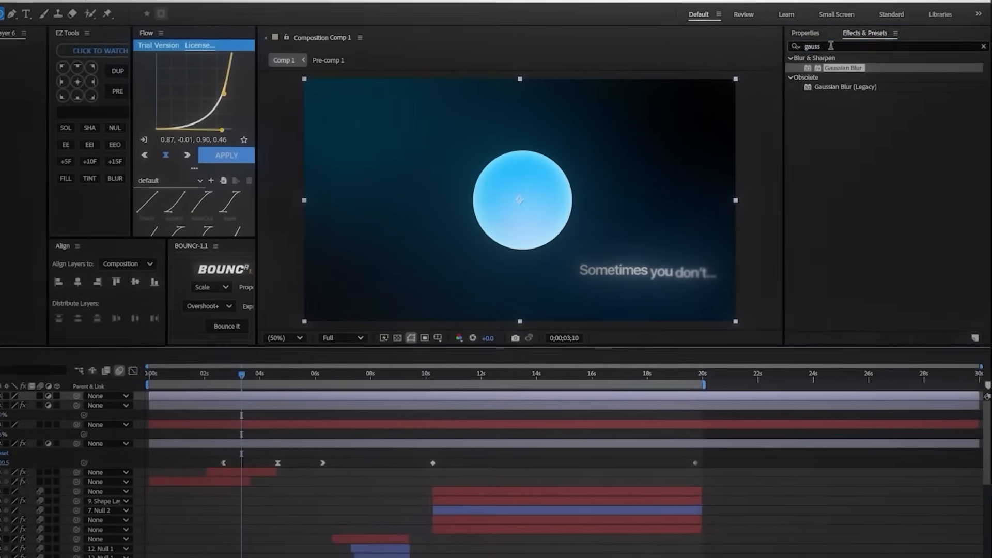
pyautogui.moveTo(849, 59); pyautogui.dragTo(779, 62)
pyautogui.write('noise')
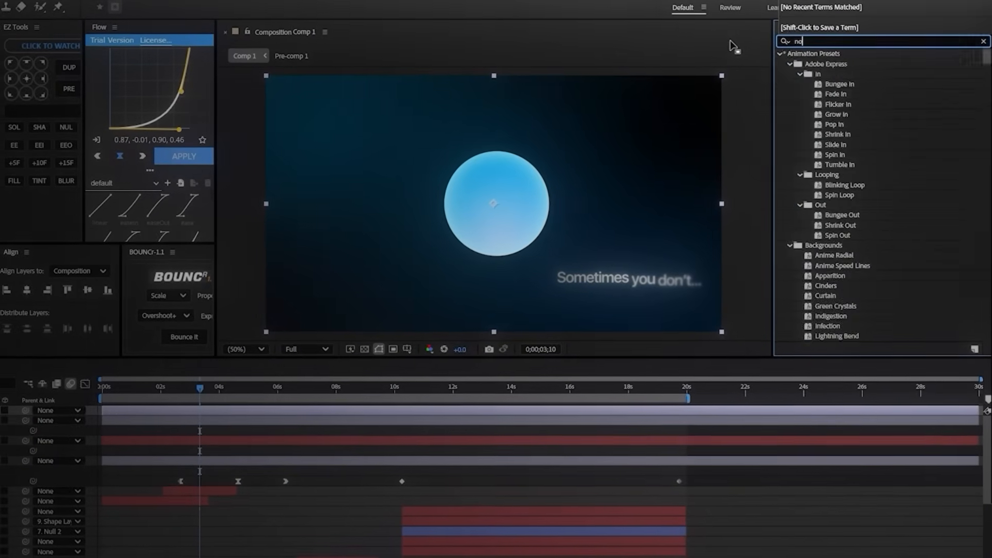
pyautogui.doubleClick(825, 104)
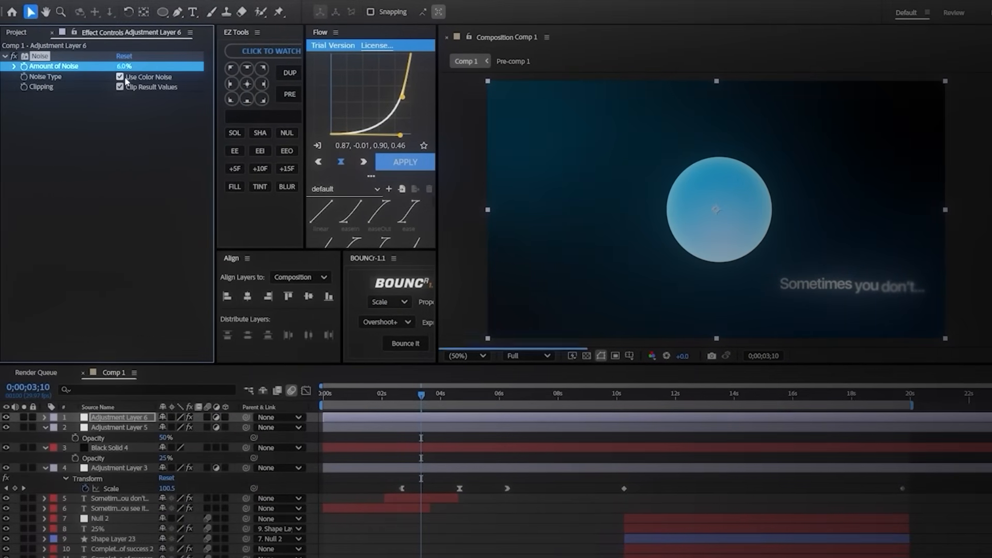
pyautogui.click(542, 395)
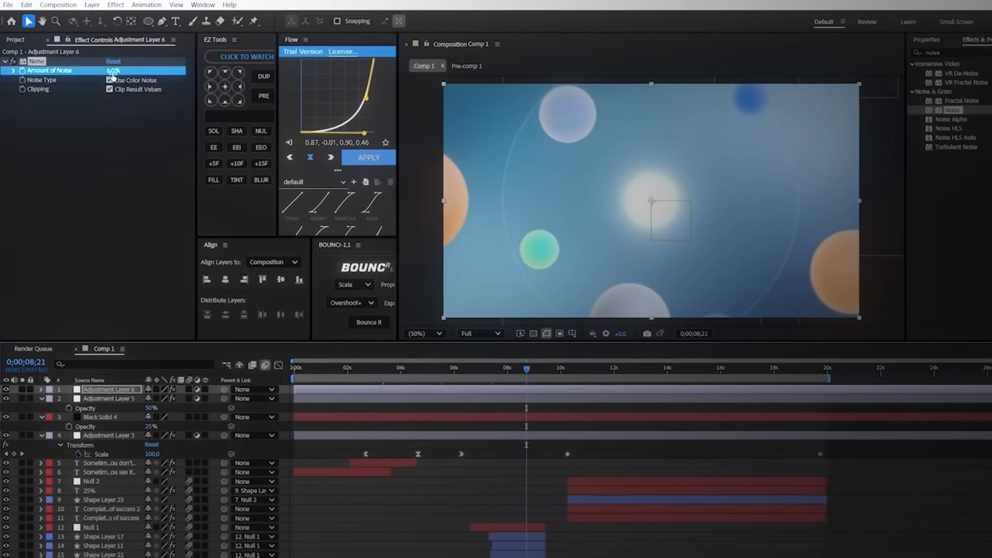
pyautogui.click(113, 71)
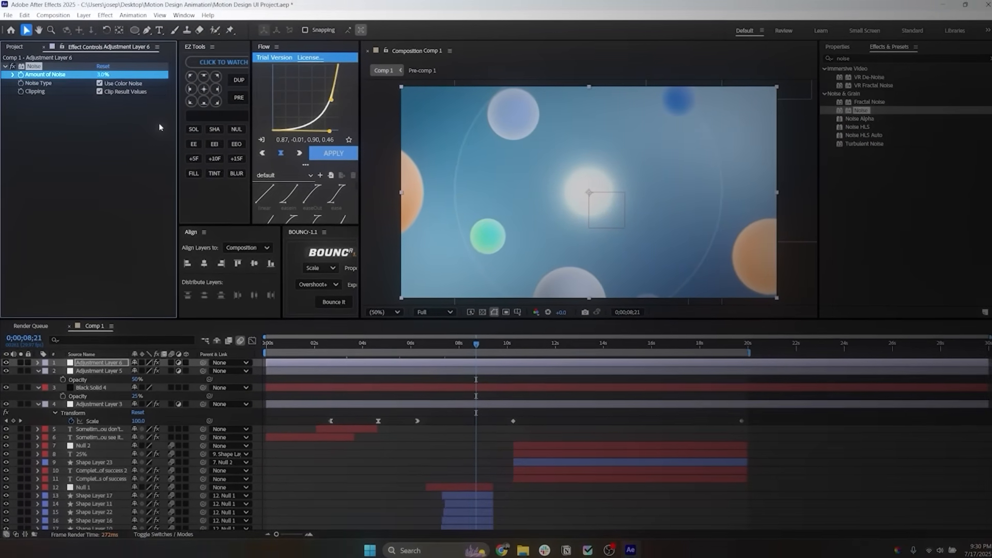
# Step: Trim the ends of the three adjustment layers and the black vignette solid to 0;00;19;29
pyautogui.scroll(2, 498, 183)
pyautogui.scroll(-2, 498, 183)
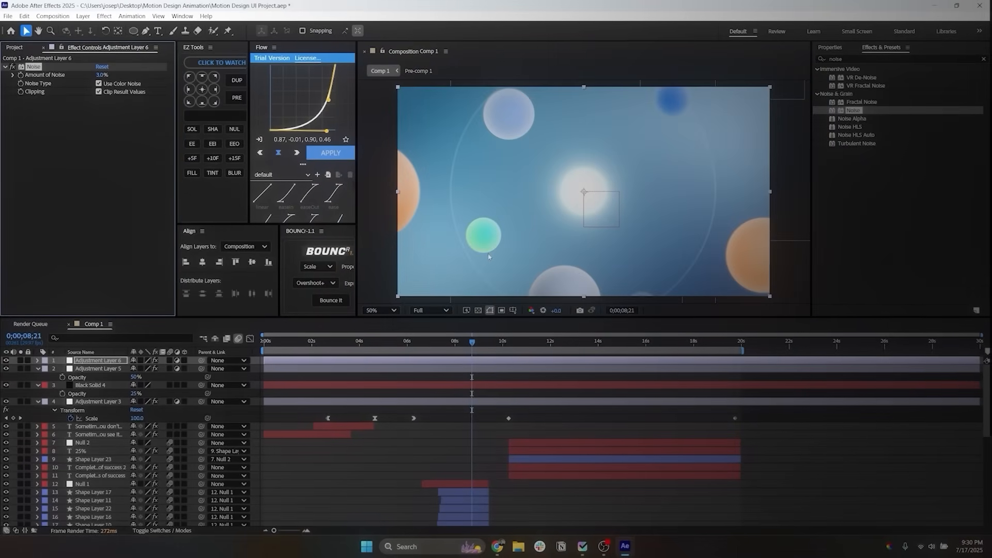
pyautogui.click(735, 345)
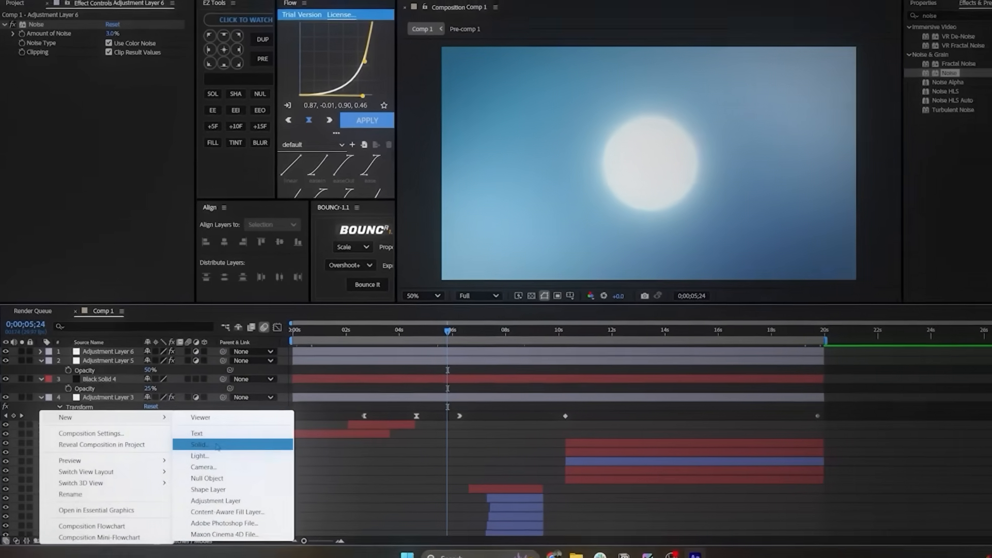
# Step: Create another black solid and draw an inverted rectangular mask slightly shorter than the frame for letterbox bars
pyautogui.click(199, 446)
pyautogui.press('Return')
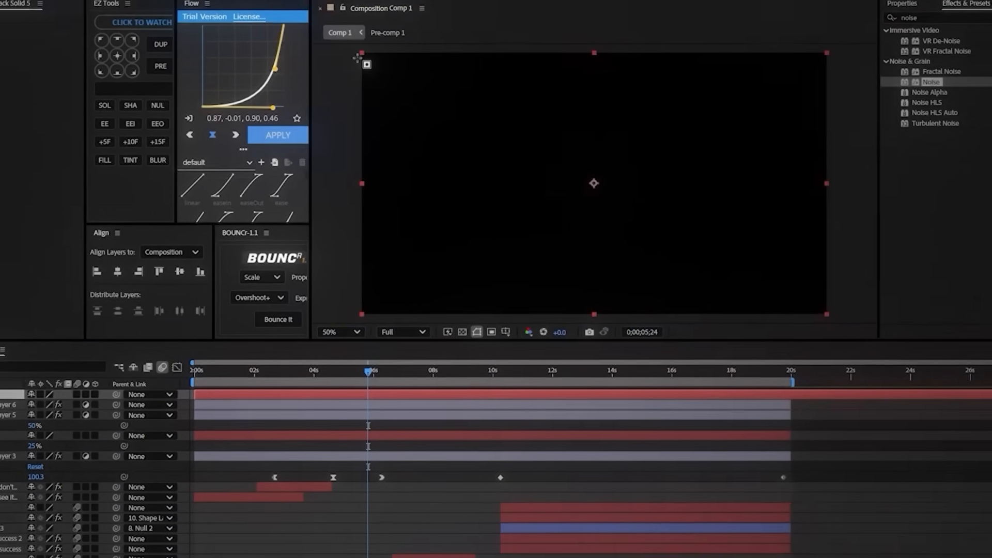
pyautogui.moveTo(357, 58); pyautogui.dragTo(838, 309)
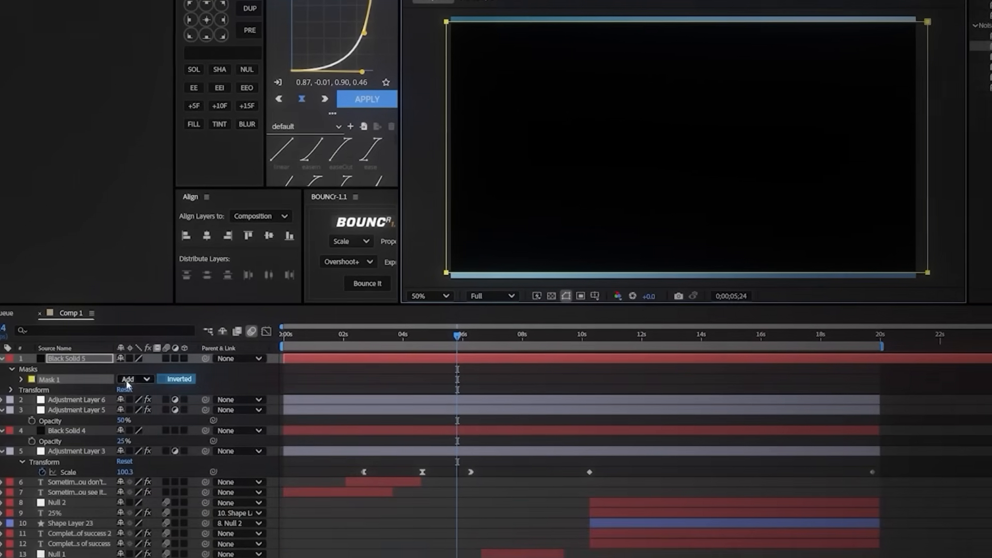
pyautogui.click(162, 379)
# Step: Set the rectangular mask's expansion to -20 pixels to thicken the letterbox bars
pyautogui.click(20, 380)
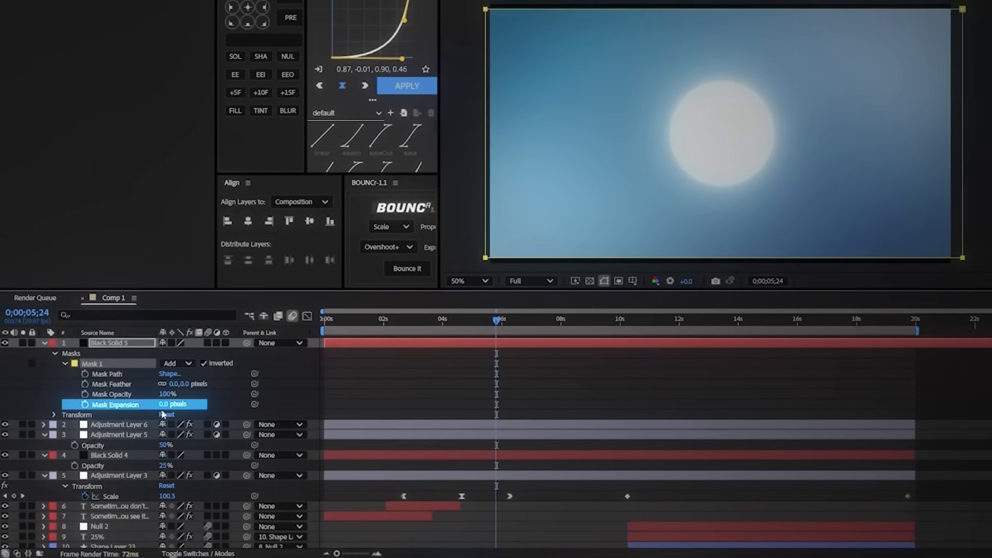
pyautogui.moveTo(163, 404); pyautogui.dragTo(147, 412)
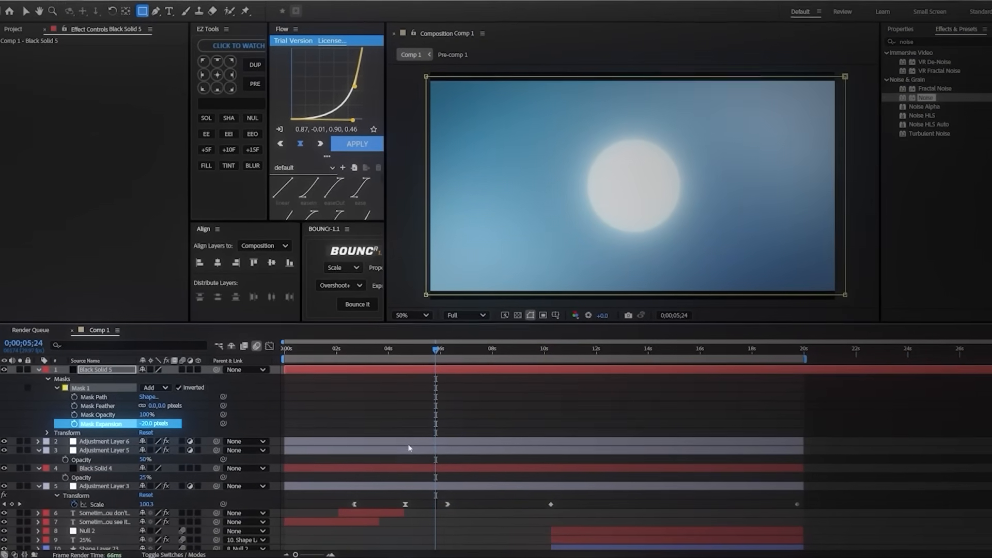
pyautogui.click(409, 444)
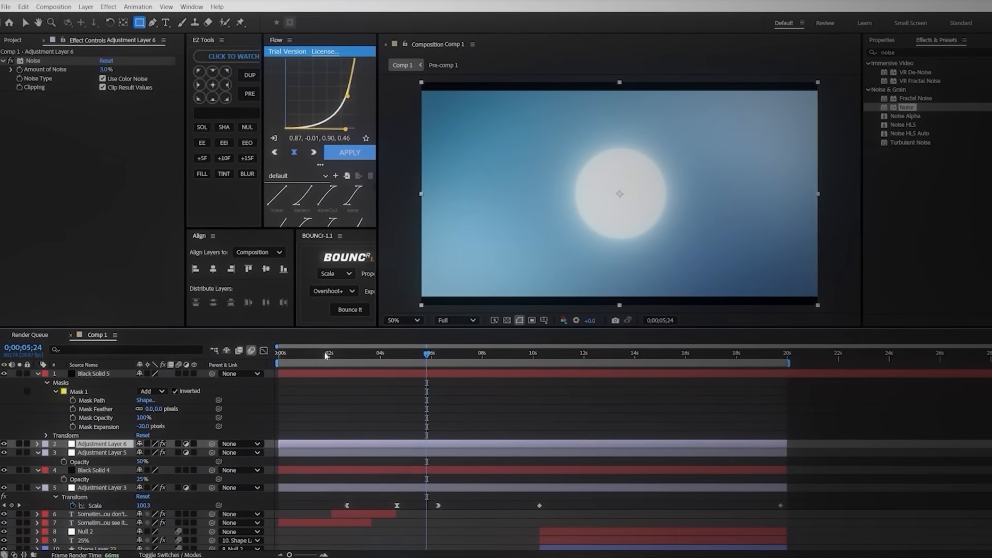